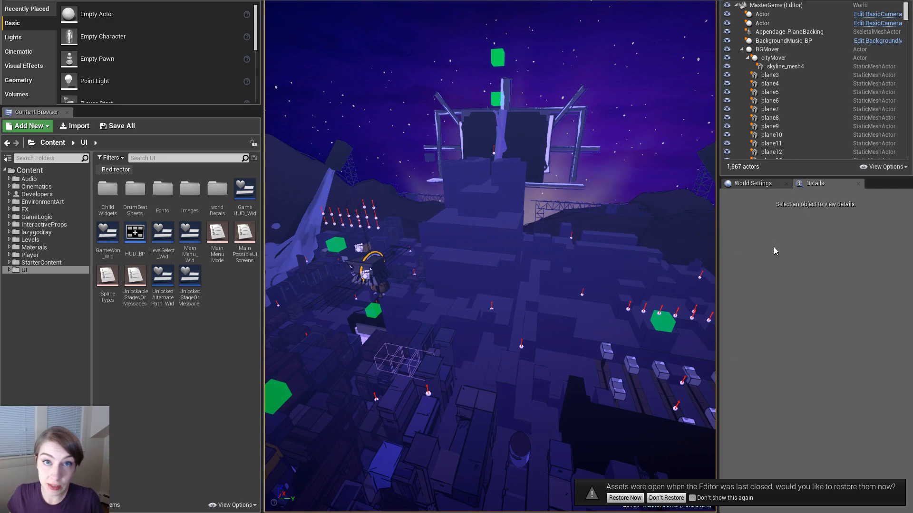
Decline restoring the previously open assets and show the level viewport full screen with the whole city in view
click(666, 498)
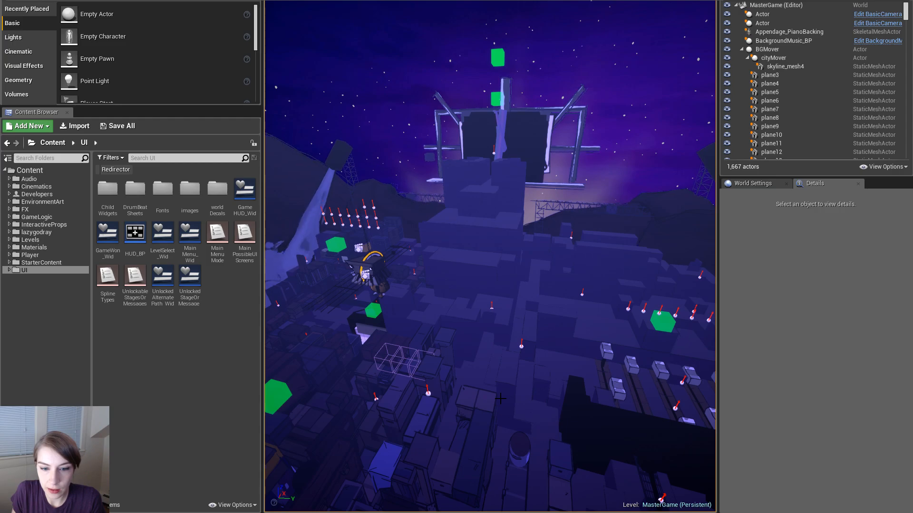
right_drag(481, 378, 447, 371)
key(F11)
key(s)
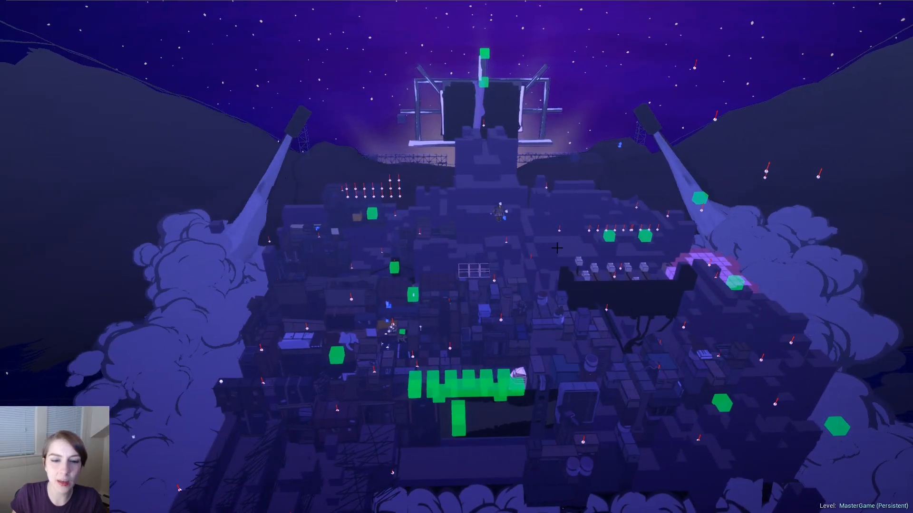
click(509, 243)
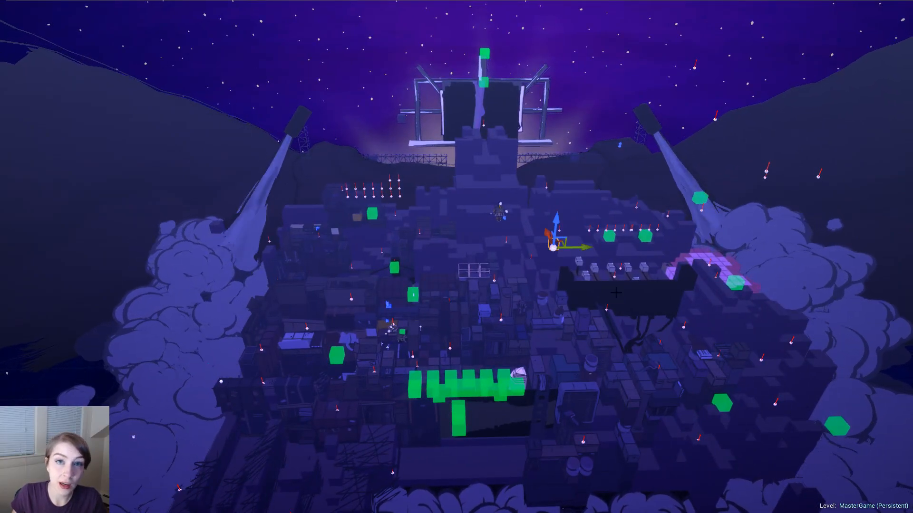
Examine the suitcase and box meshes along the city's smoke-covered edge, selecting individual ones to see how they are grouped
right_drag(329, 388, 288, 415)
key(w)
key(s)
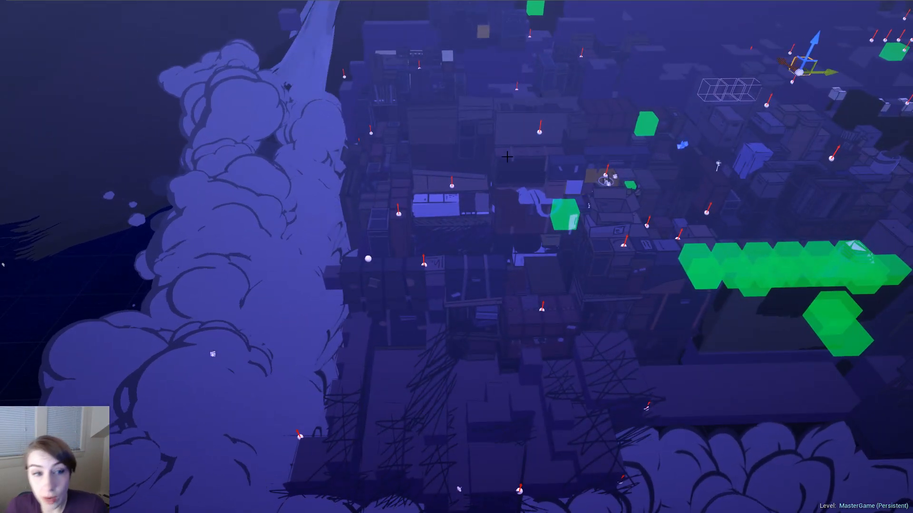
click(463, 281)
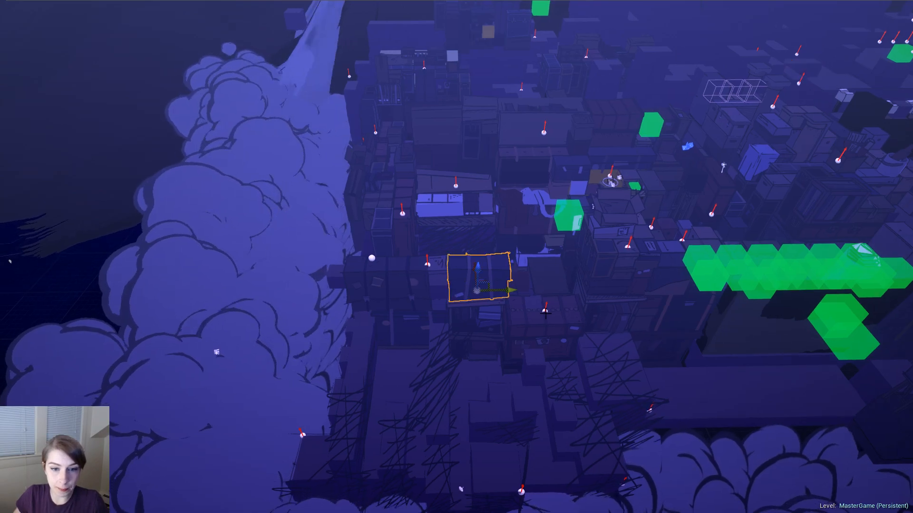
click(397, 286)
right_drag(398, 286, 412, 269)
key(w)
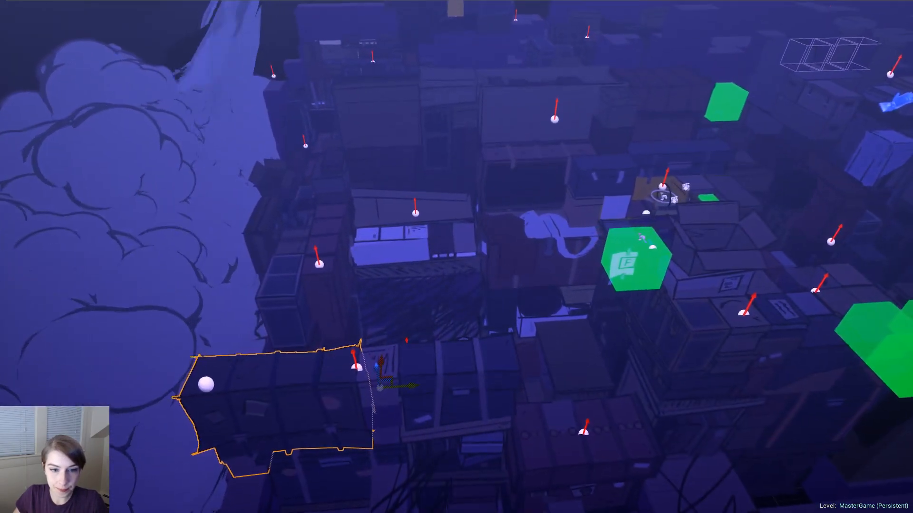
key(d)
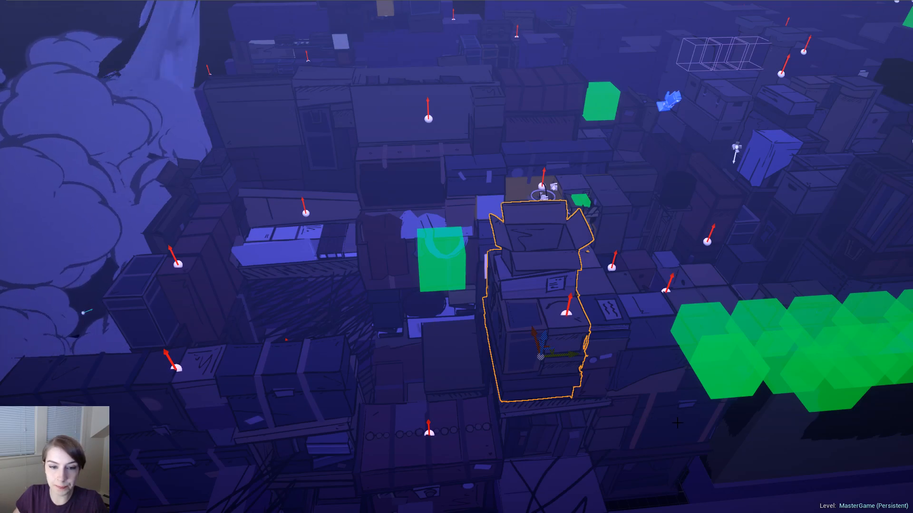
right_drag(678, 423, 618, 402)
key(d)
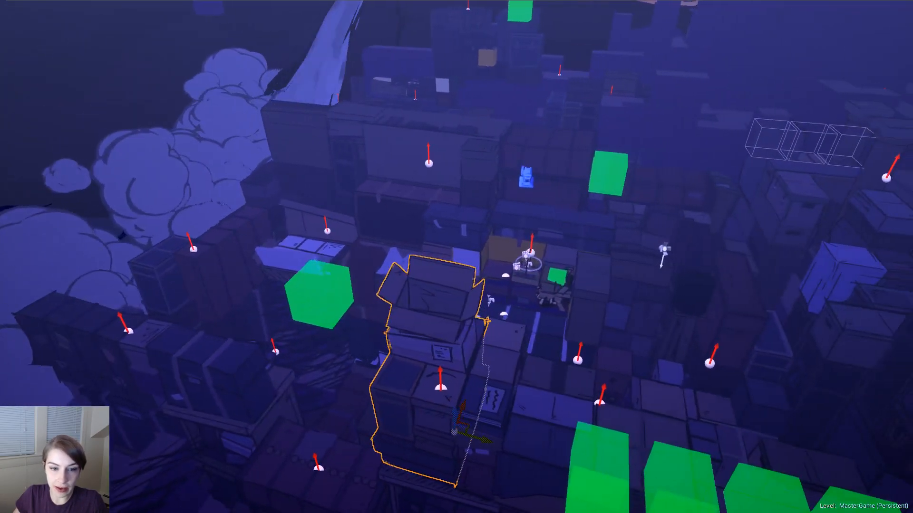
Turn on game view so the editor icons and helper volumes are hidden over the whole city
right_drag(557, 420, 594, 410)
key(s)
key(g)
key(s)
key(s)
key(w)
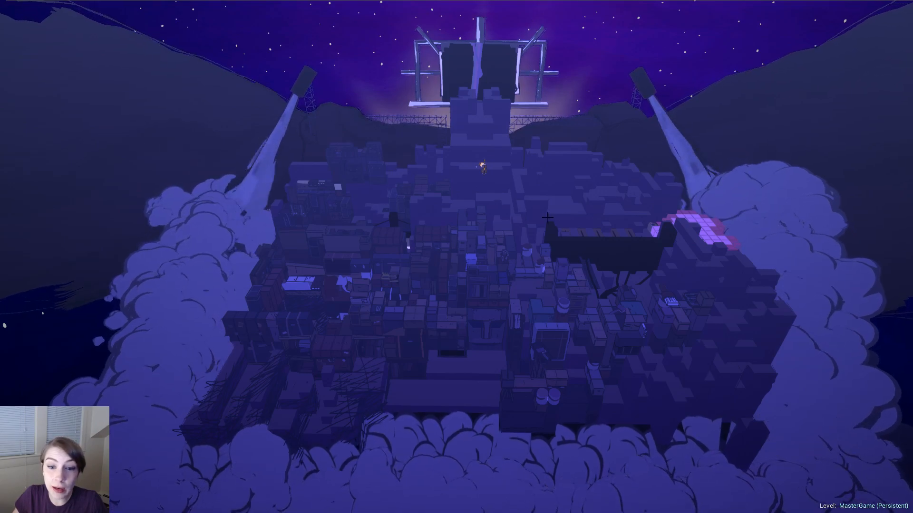
Examine the stacked suitcase and box buildings up close from inside the city
right_drag(565, 220, 713, 218)
key(w)
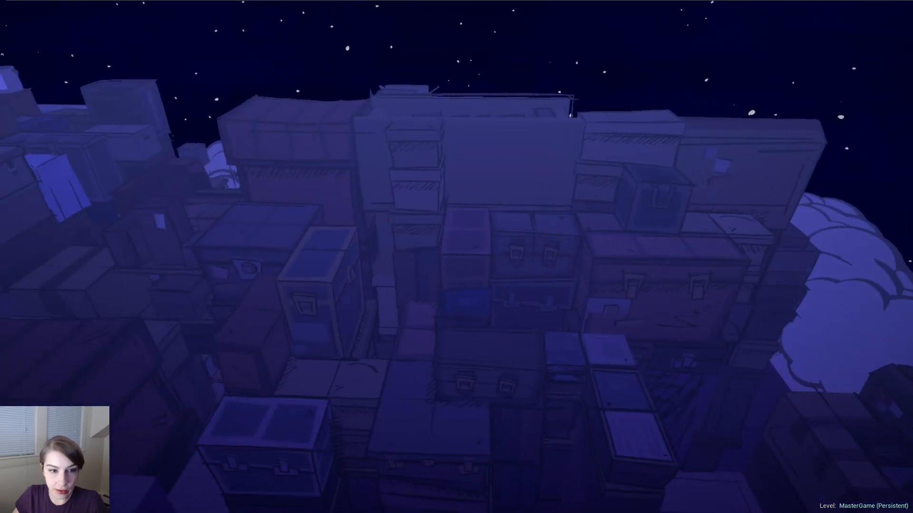
right_drag(535, 373, 459, 359)
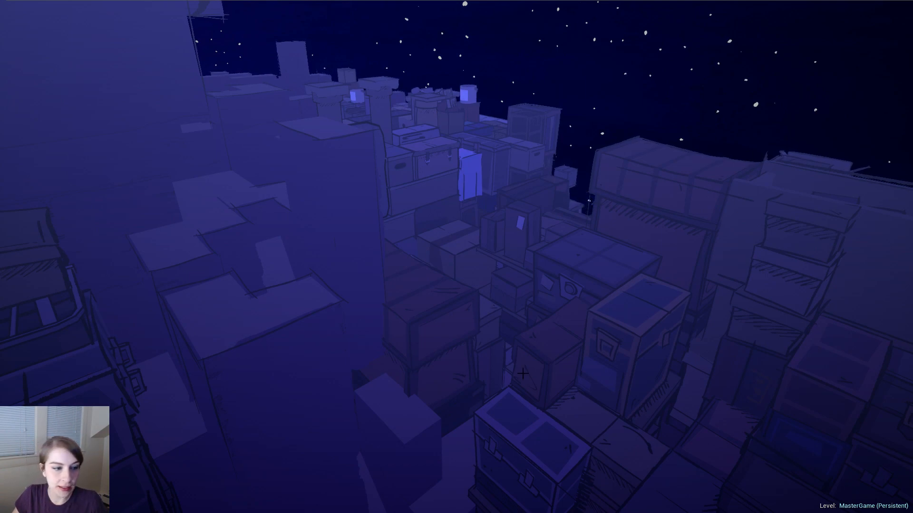
right_drag(523, 373, 286, 408)
key(w)
Select the block of stacked boxes beside the tall plain wall and inspect its unseen rear faces
click(504, 285)
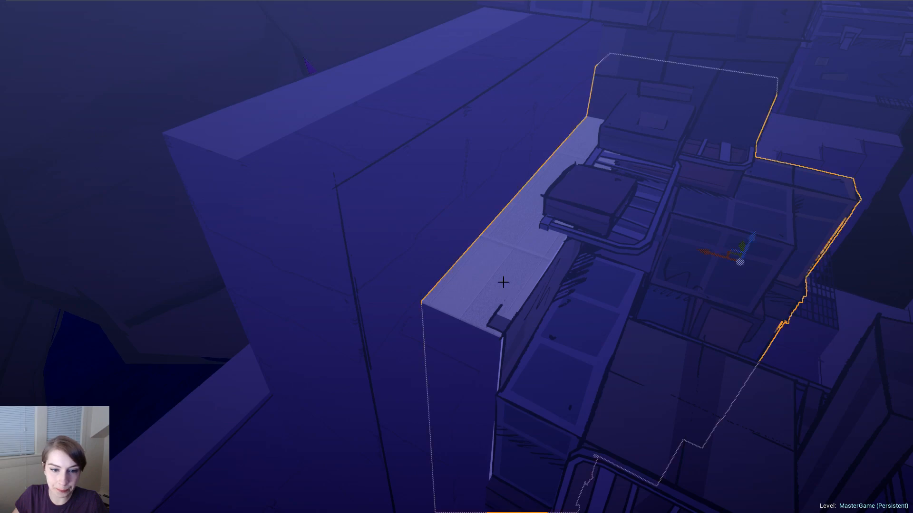
right_drag(564, 315, 465, 336)
key(a)
mouse_move(539, 255)
right_down()
mouse_move(576, 255)
mouse_move(539, 255)
right_up()
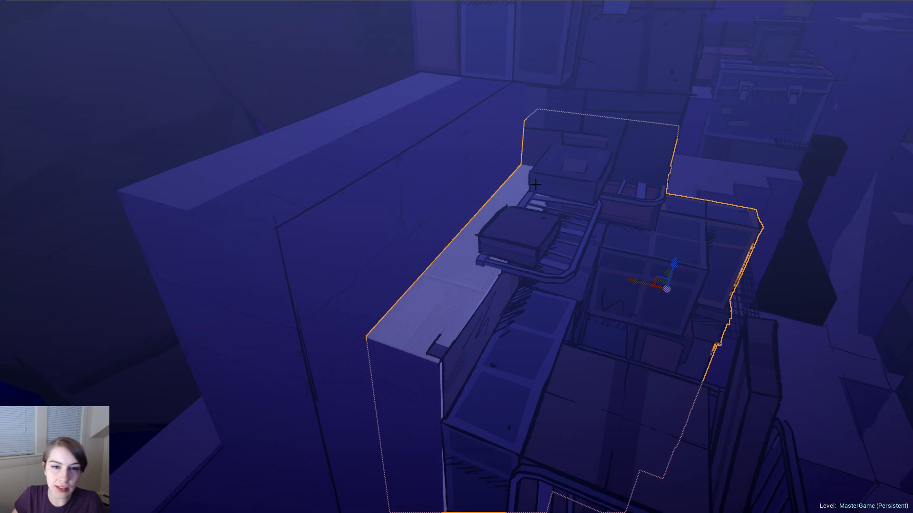
mouse_move(352, 382)
right_down()
mouse_move(446, 381)
mouse_move(352, 376)
right_up()
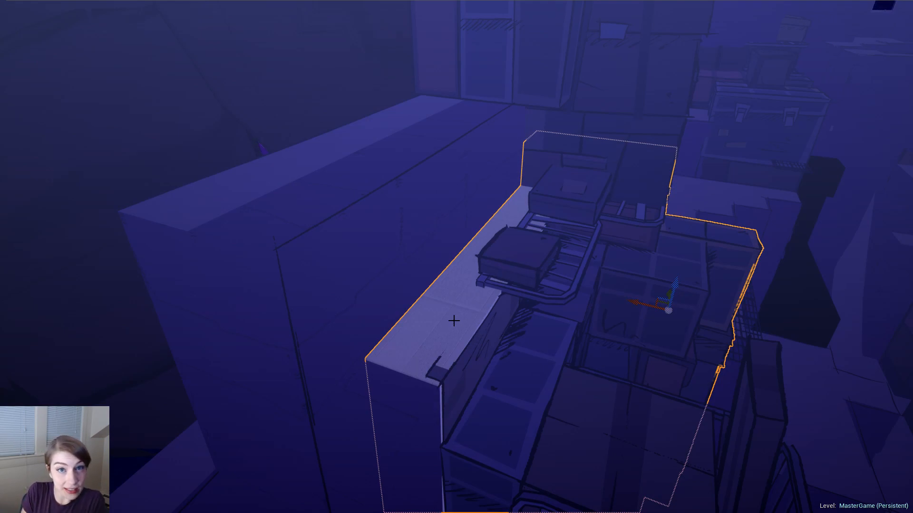
right_drag(454, 320, 361, 312)
right_drag(481, 182, 400, 340)
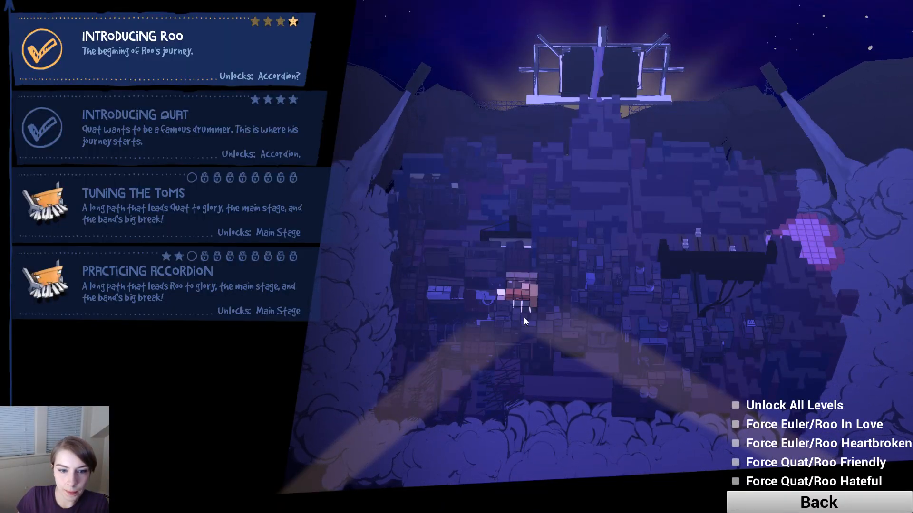
Open a level from Introducing Roo and look around the suitcase platform from behind and from the sides
click(259, 24)
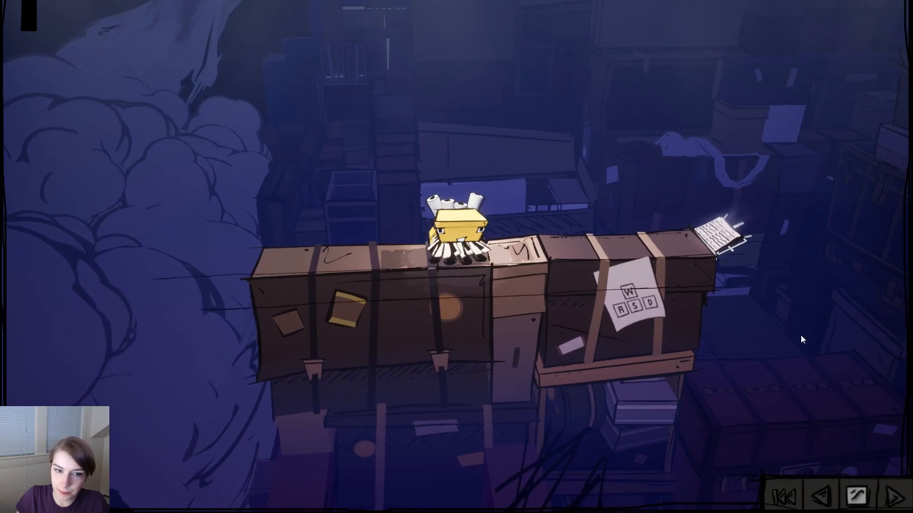
key(q)
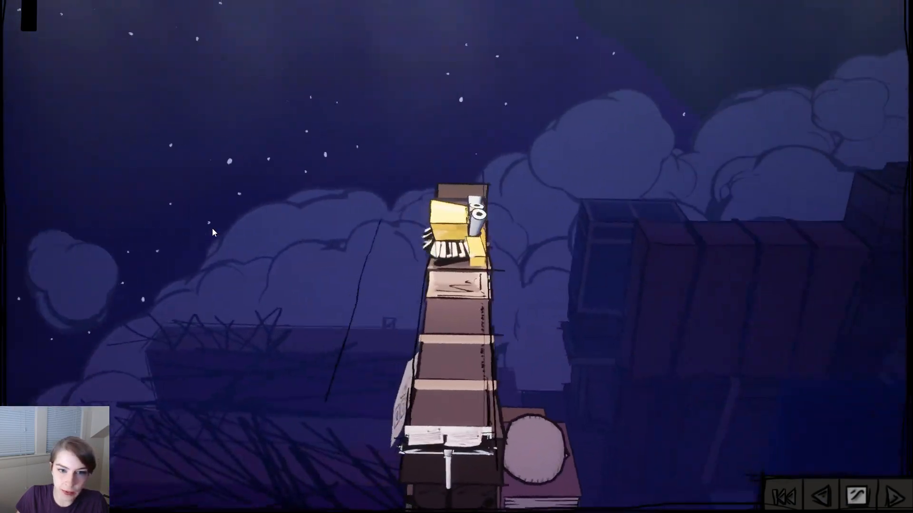
drag(212, 230, 831, 232)
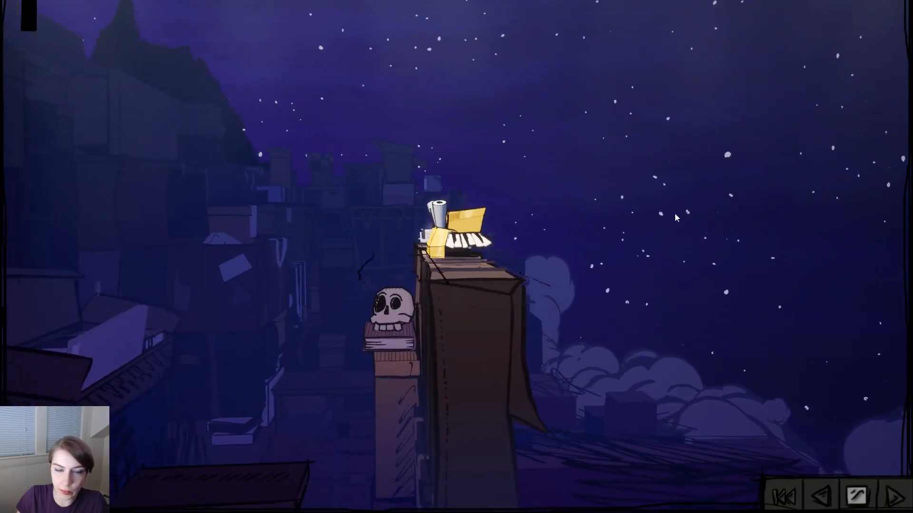
drag(515, 170, 838, 199)
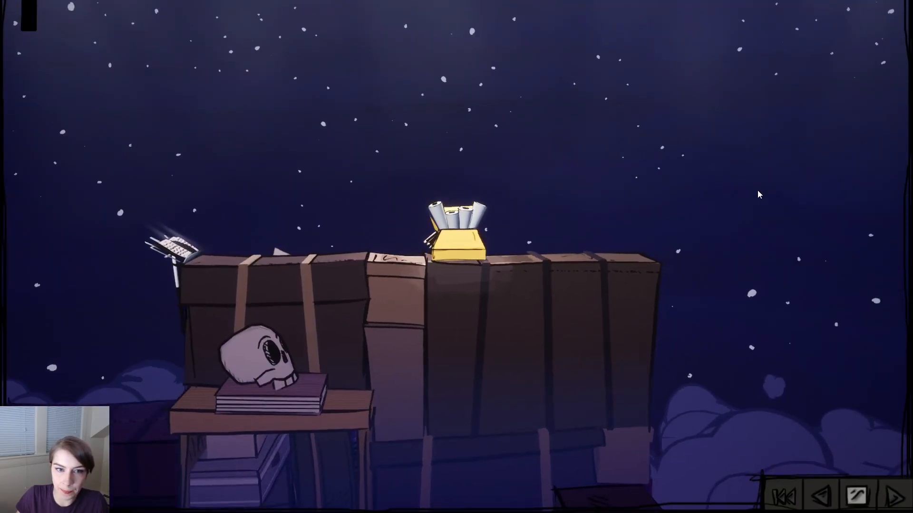
drag(440, 24, 718, 349)
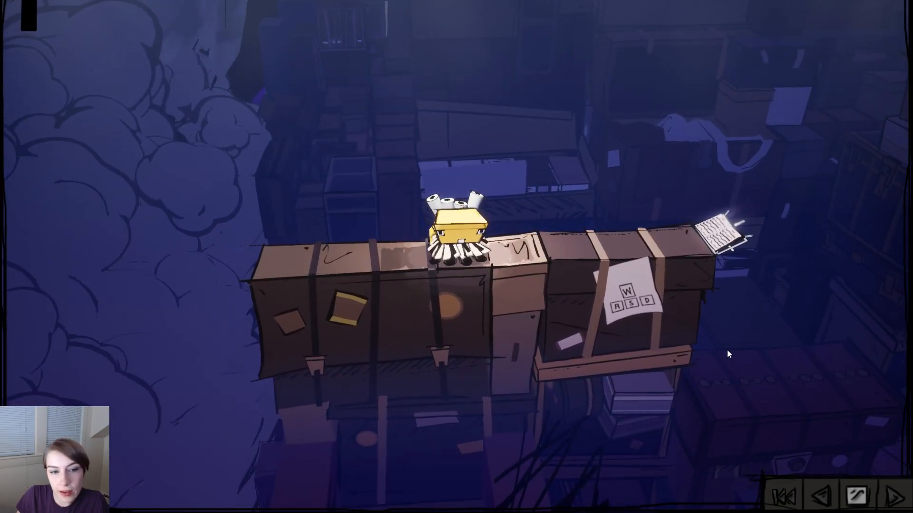
drag(234, 395, 621, 394)
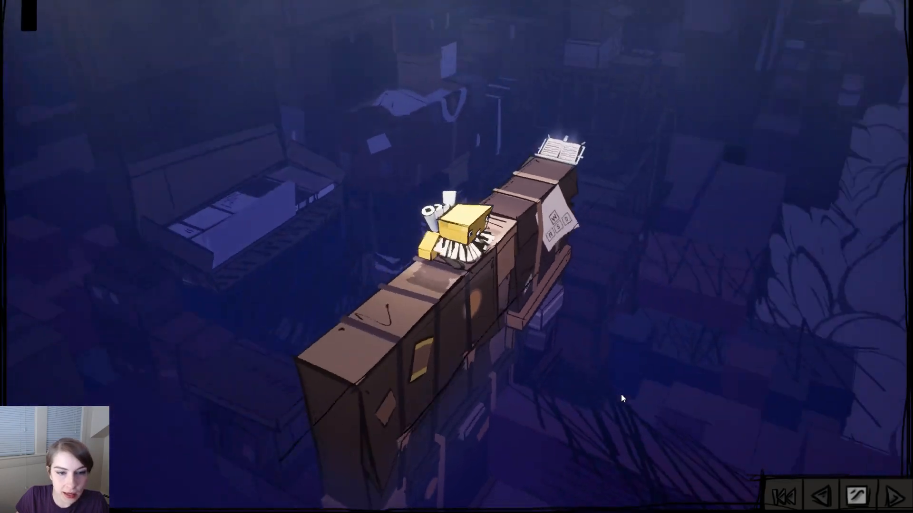
Roll Roo back and forth along the tops of the suitcases
key(Left)
key(Right)
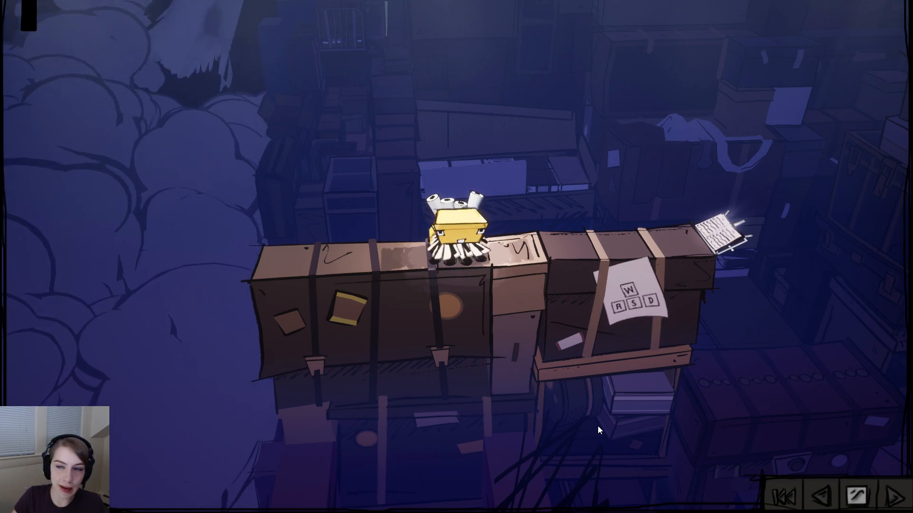
key(a)
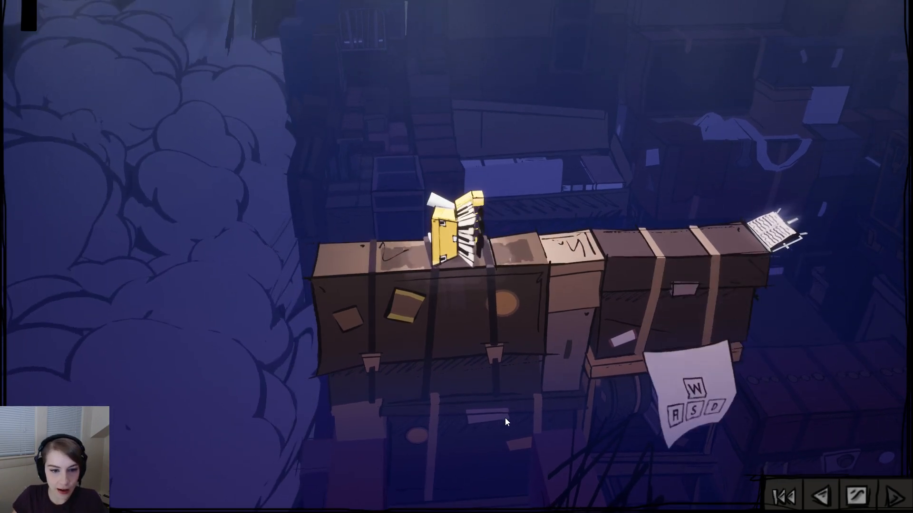
key(d)
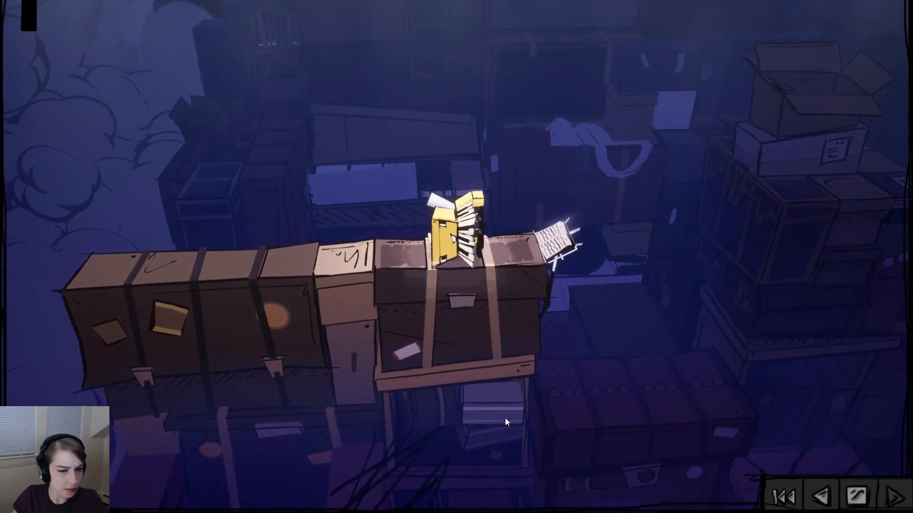
key(a)
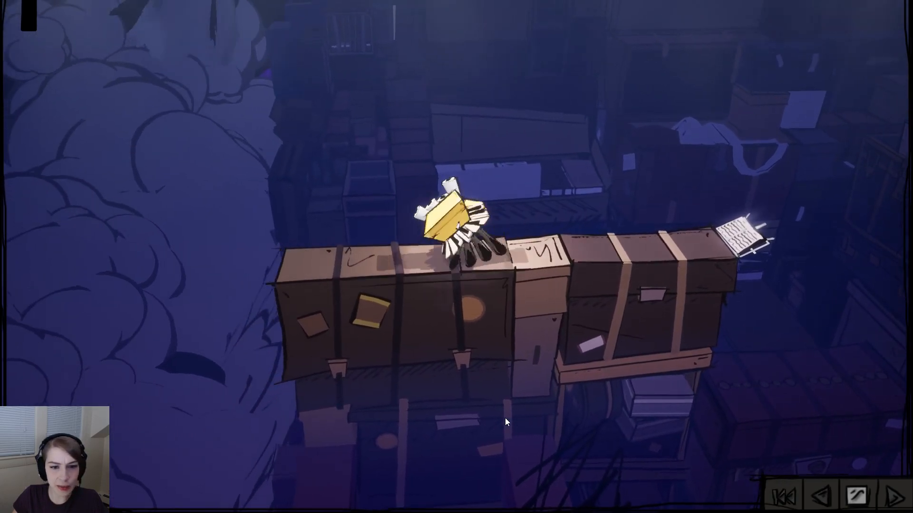
key(d)
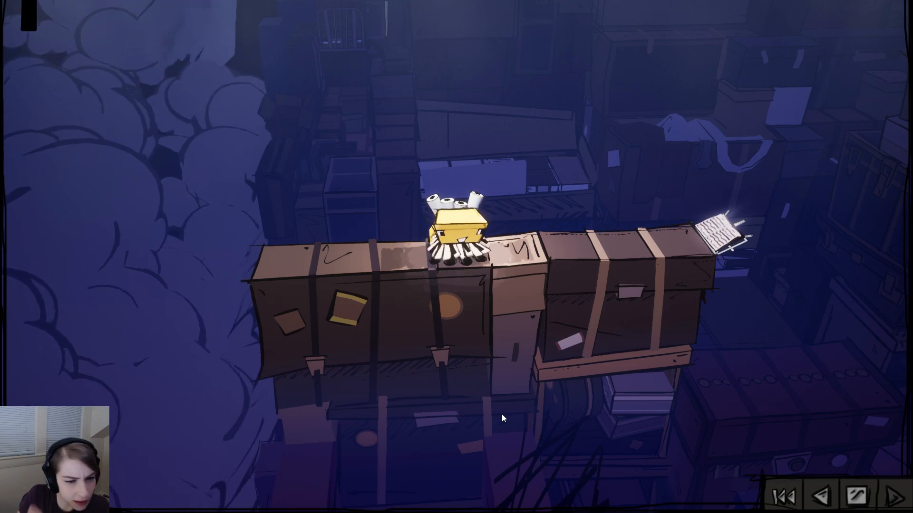
Switch to a Practicing Accordion level and try Roo's moves in all four directions
click(854, 485)
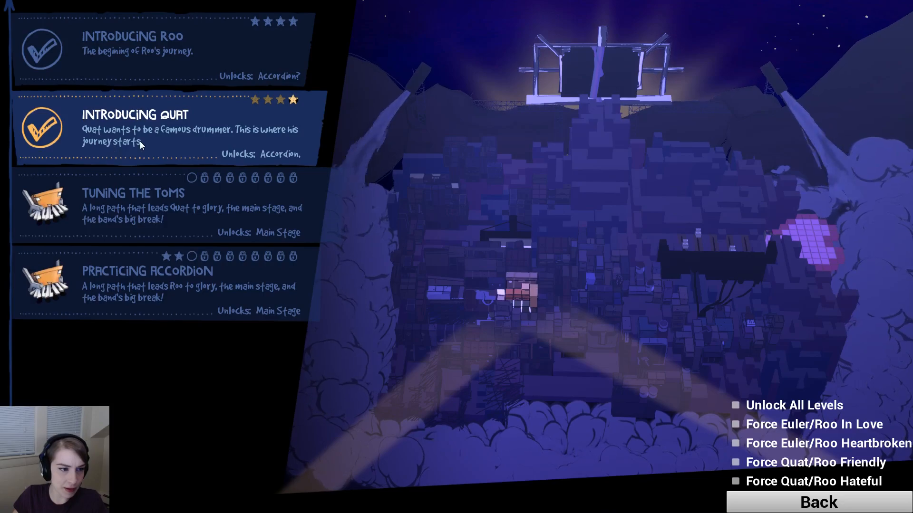
click(175, 256)
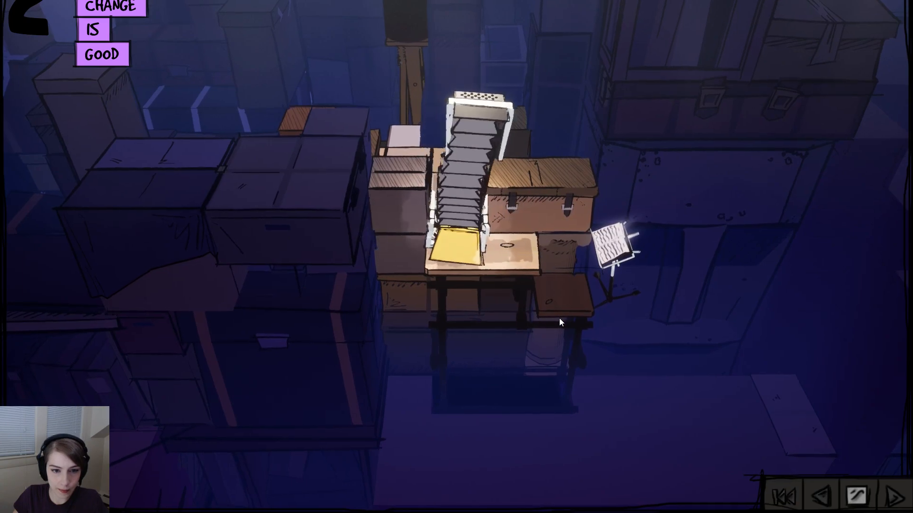
key(Right)
key(Up)
key(Down)
key(Left)
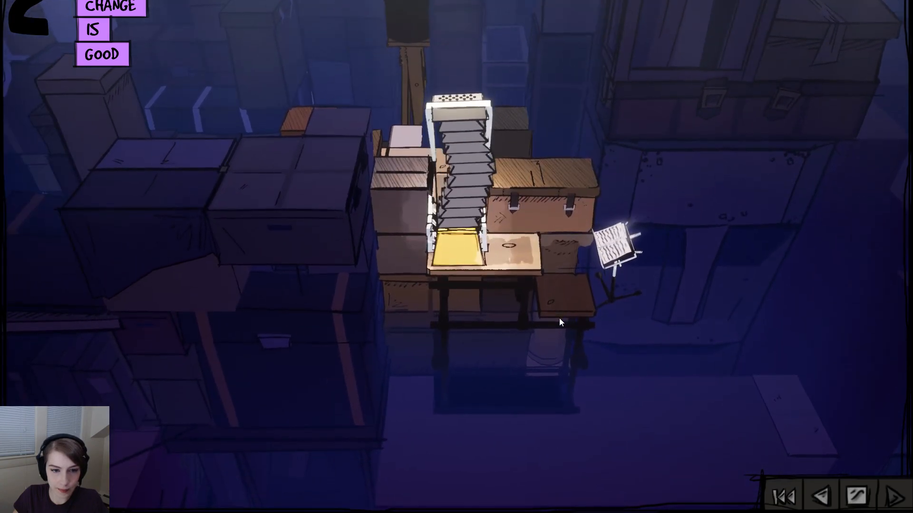
Leave the level and go back through the level selection to the game's main menu
click(852, 497)
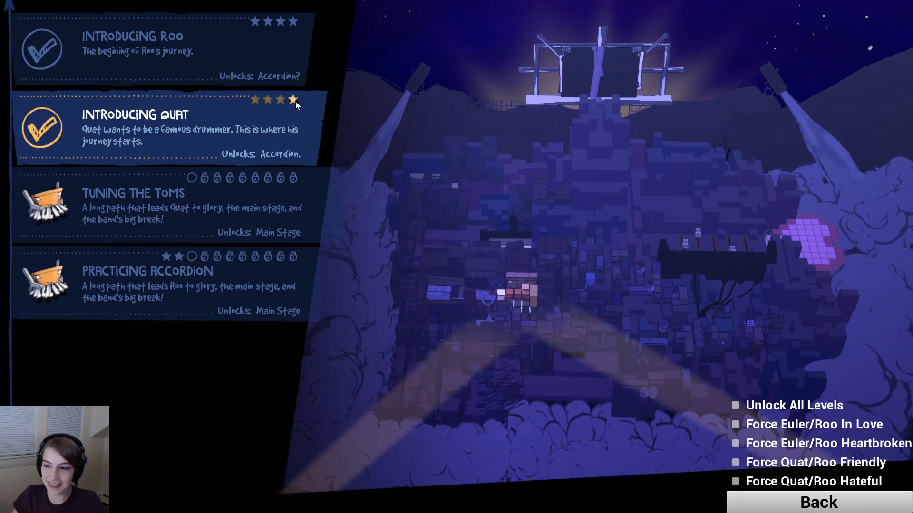
key(Up)
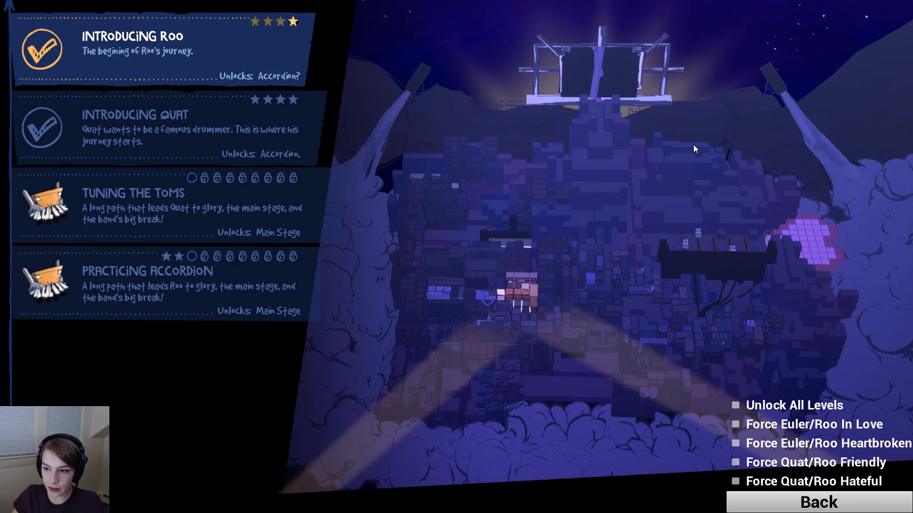
click(770, 505)
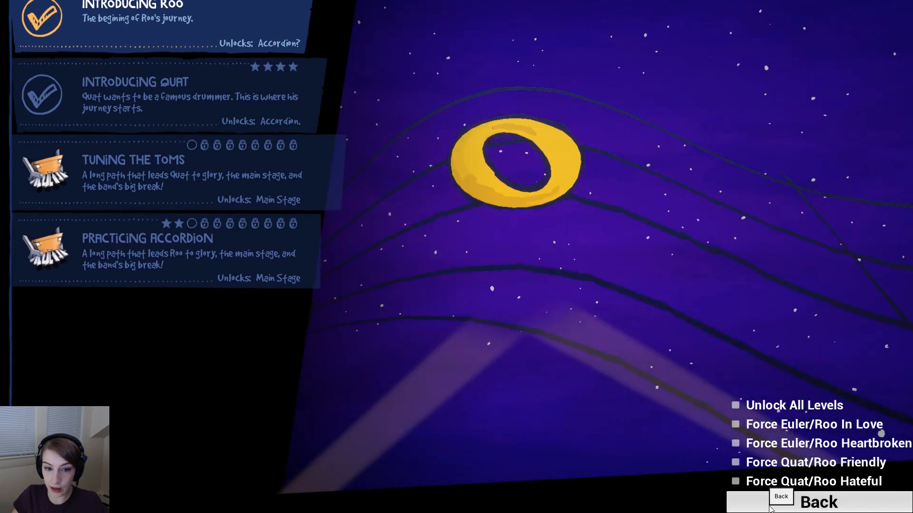
key(Up)
key(Up)
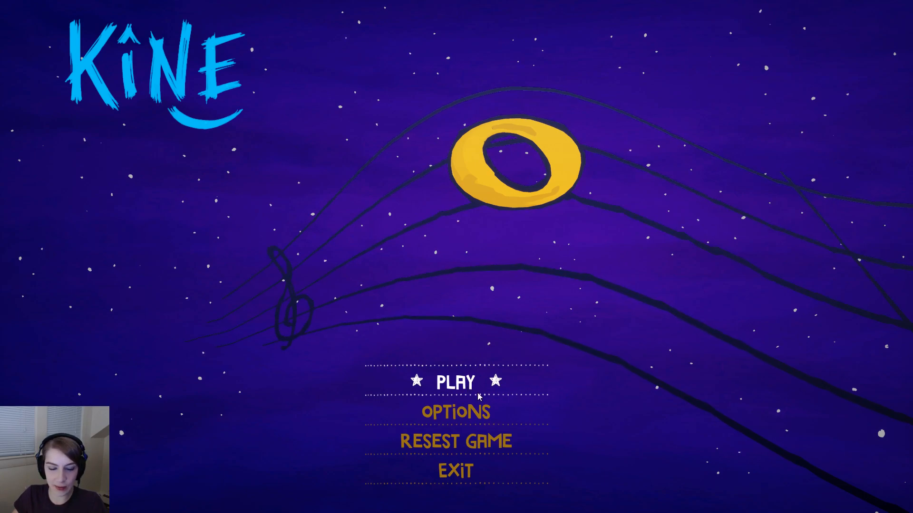
Step through the main menu entries and switch to the band illustration in Photoshop
key(Down)
key(Down)
key(Down)
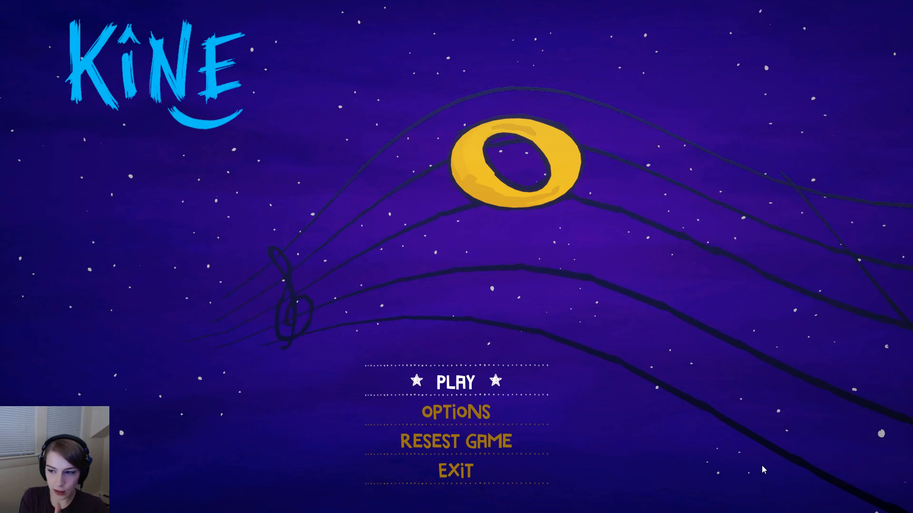
key(Return)
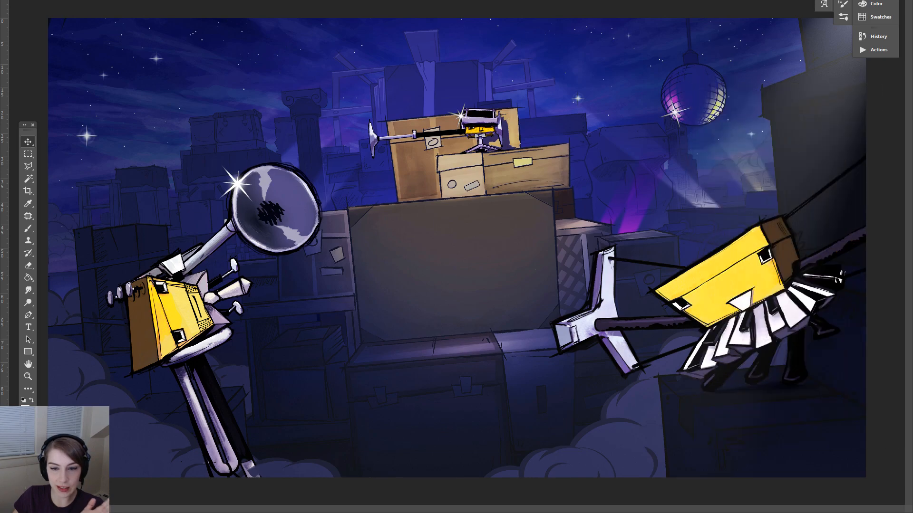
Switch from the band illustration back to the MasterGame level, view the city around the main stage and start playing the game
drag(724, 46, 751, 48)
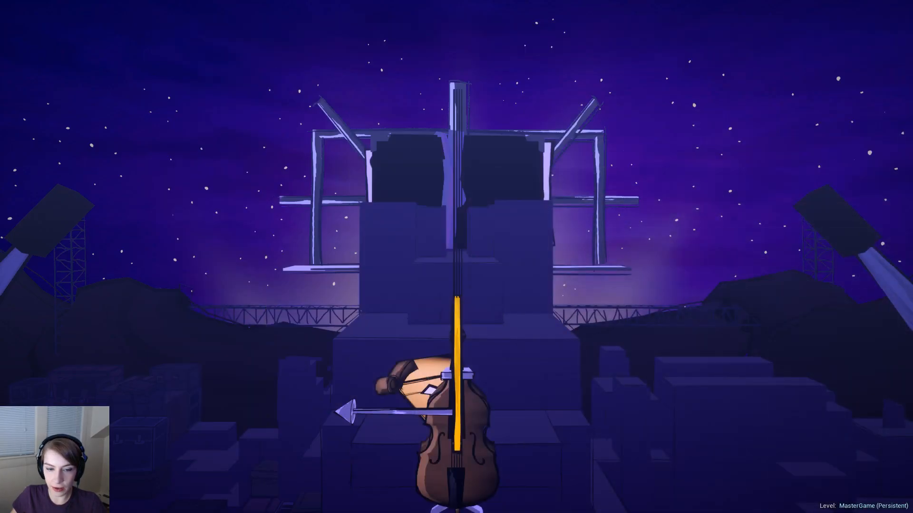
right_drag(648, 323, 644, 343)
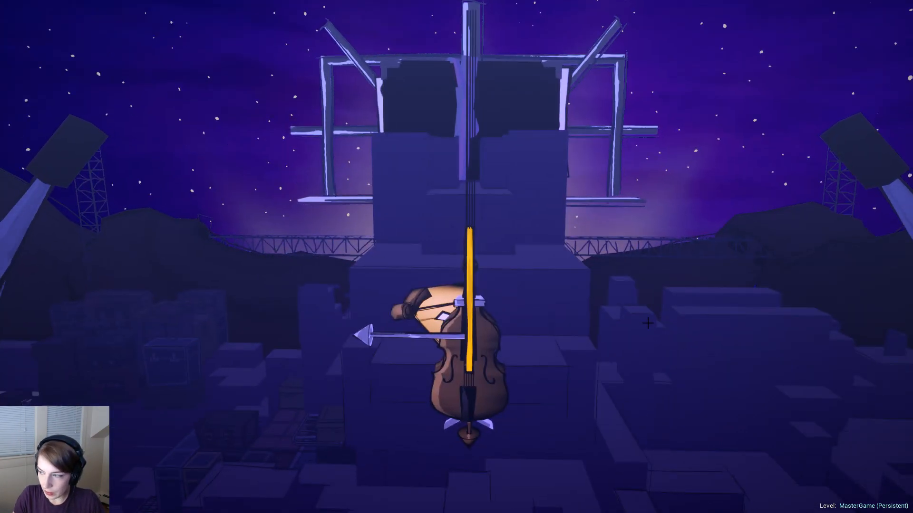
key(alt+p)
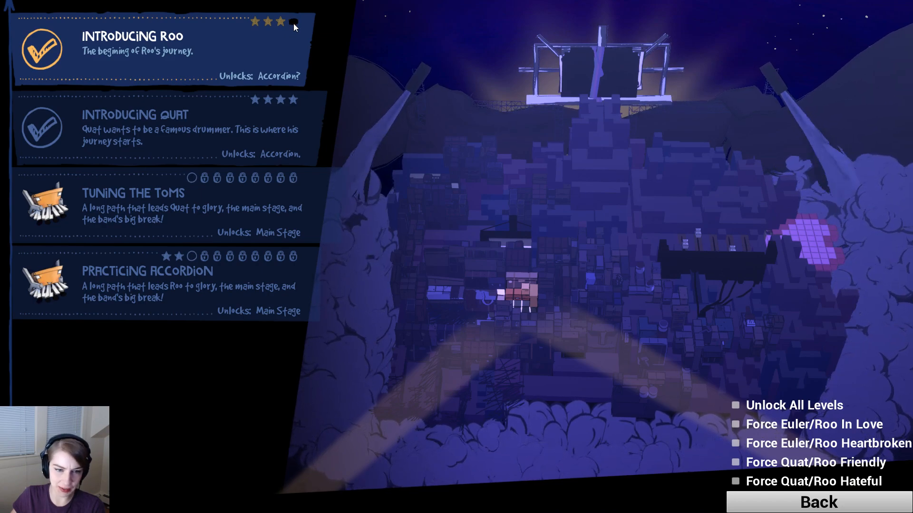
Play the last Introducing Roo and Introducing Quat levels, continue past the accordion unlock screen and stop the game
click(293, 23)
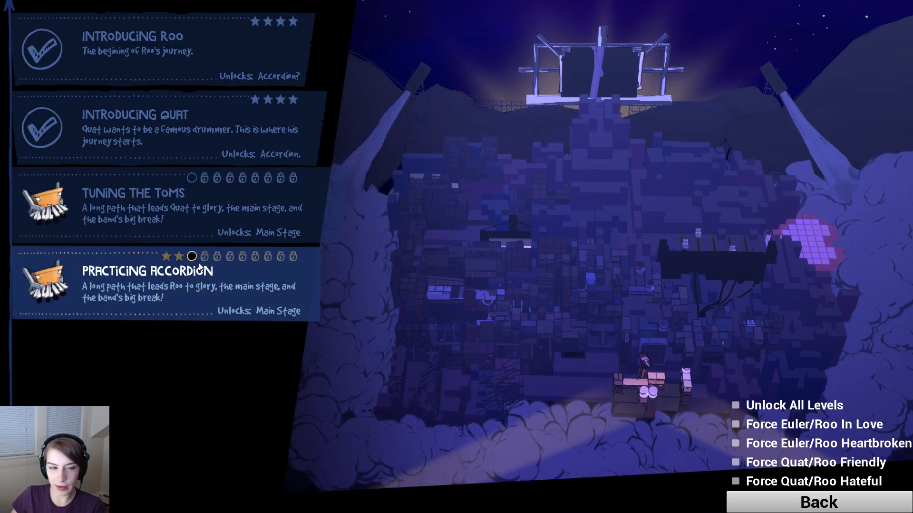
click(297, 103)
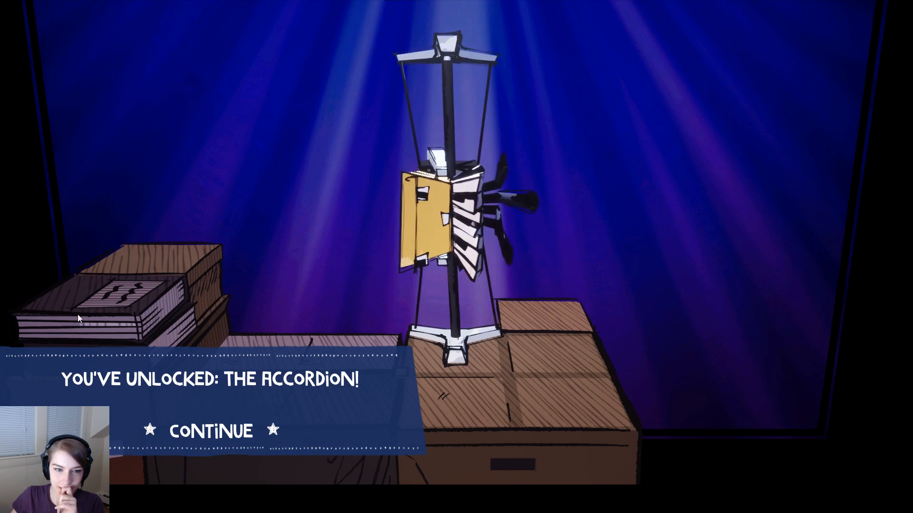
click(199, 423)
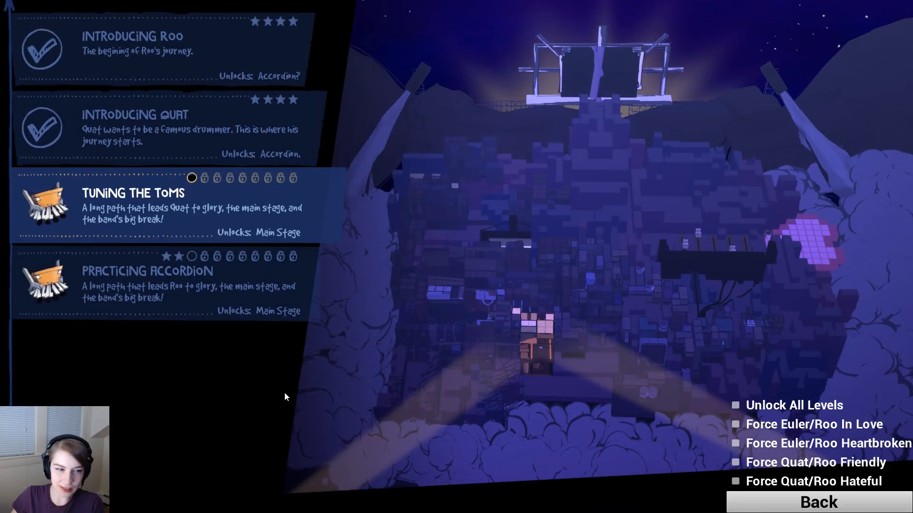
key(Escape)
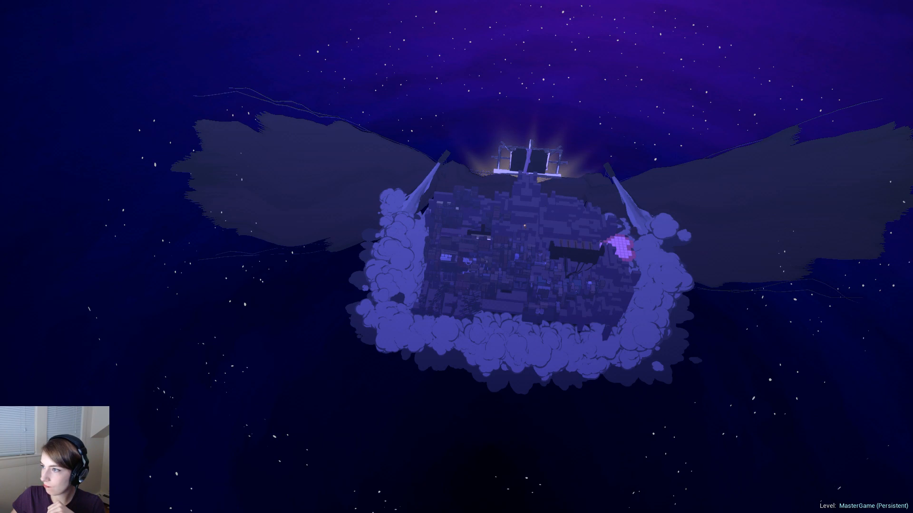
Watch the video kine intro trombone vid 1.0.mp4 in the media player and close it
drag(912, 257, 623, 270)
double_click(623, 270)
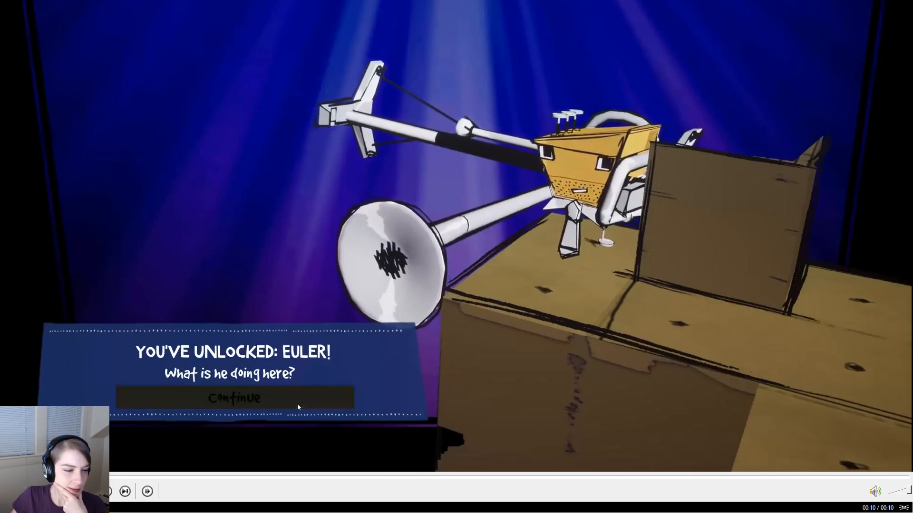
key(space)
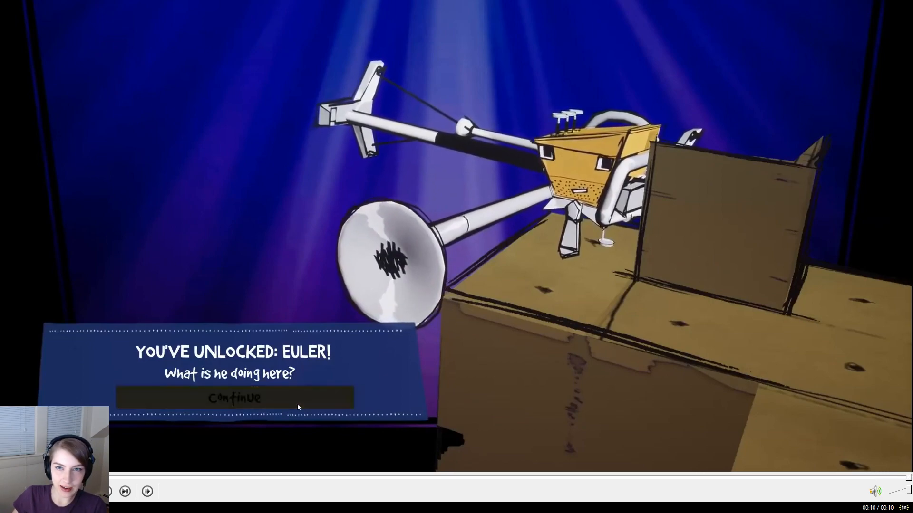
key(Escape)
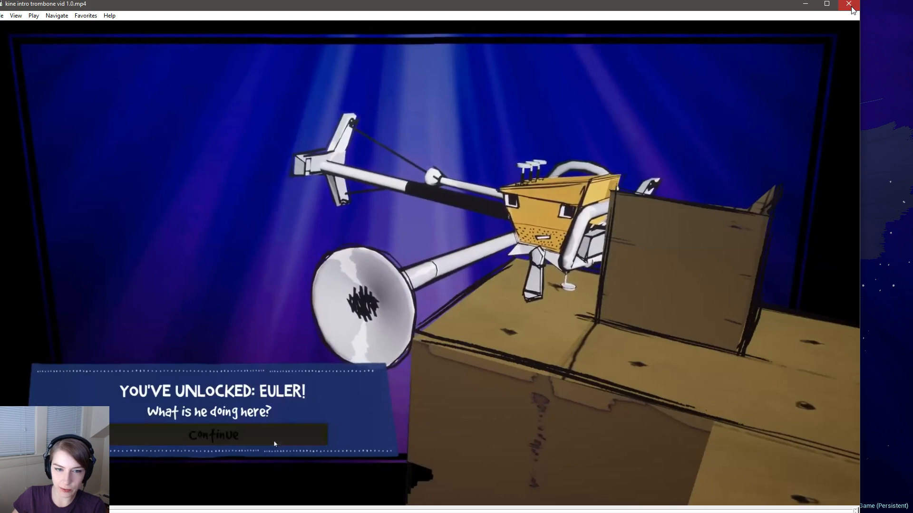
click(852, 8)
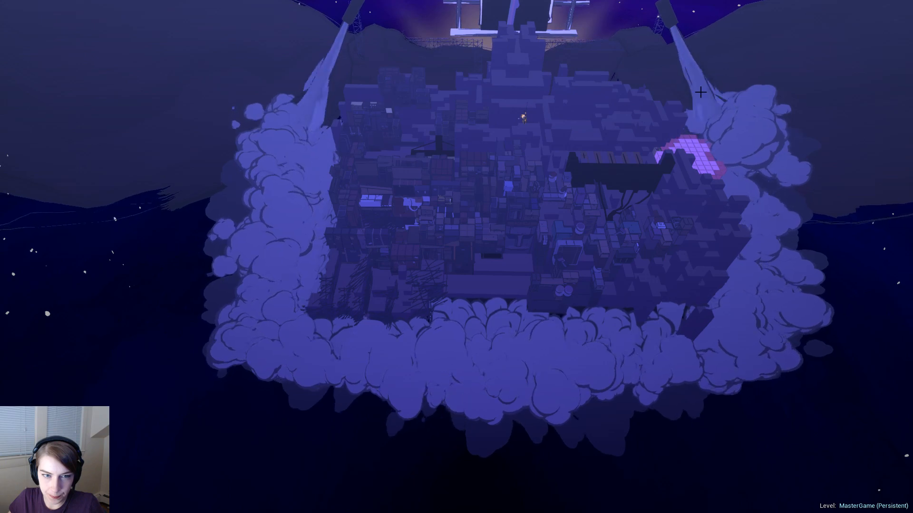
Leave the immersive viewport mode and narrow the Content Browser
key(F11)
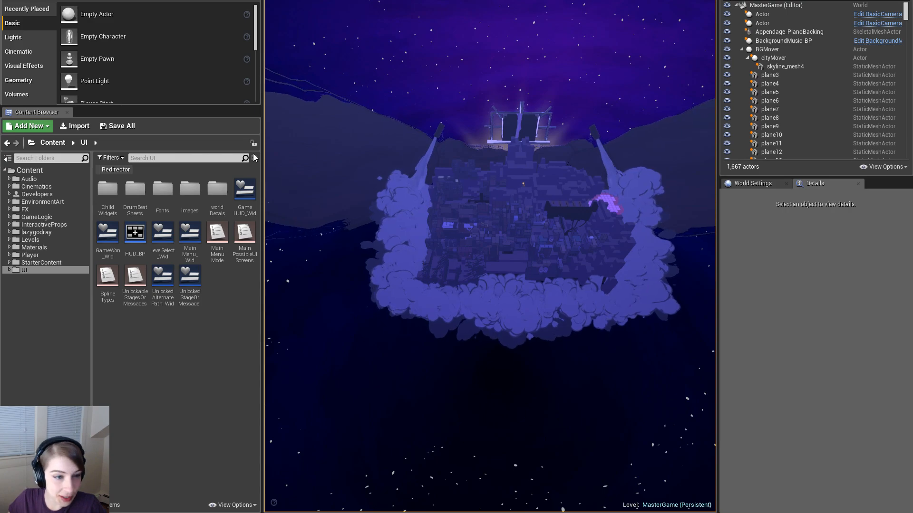
drag(262, 170, 223, 173)
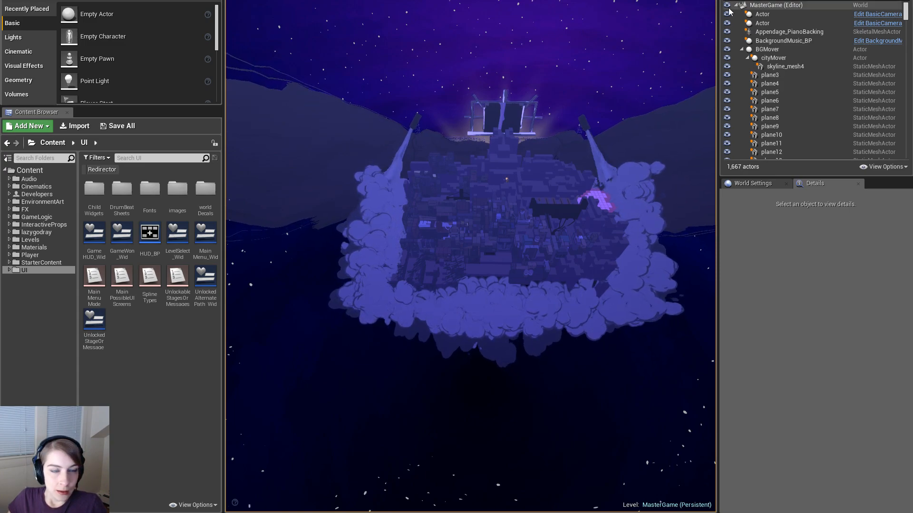
click(48, 0)
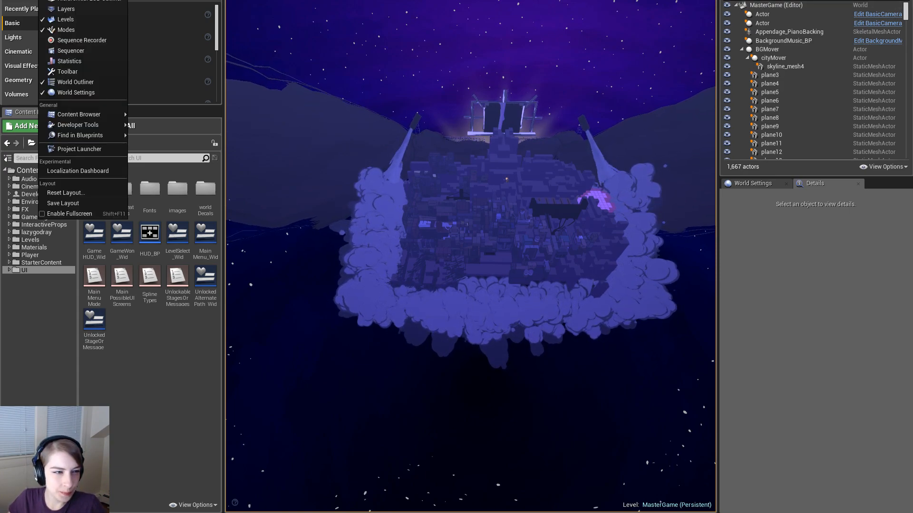
key(Escape)
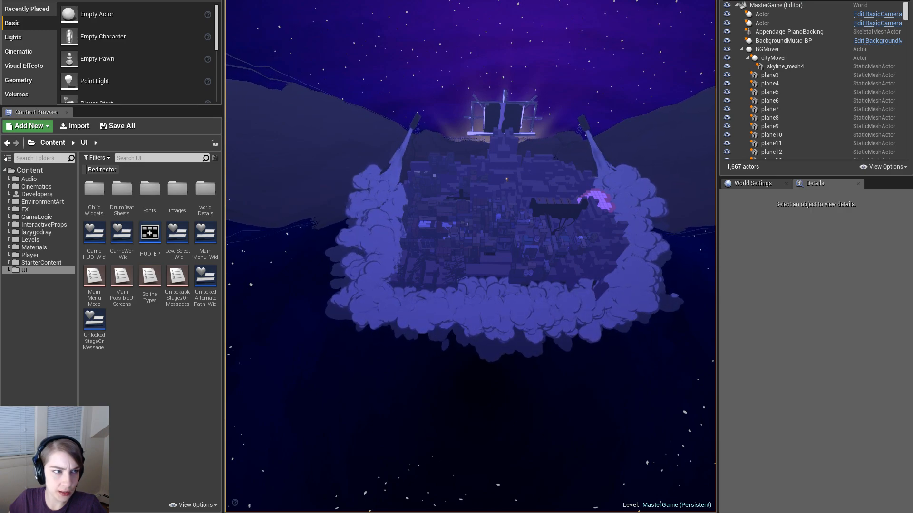
click(49, 0)
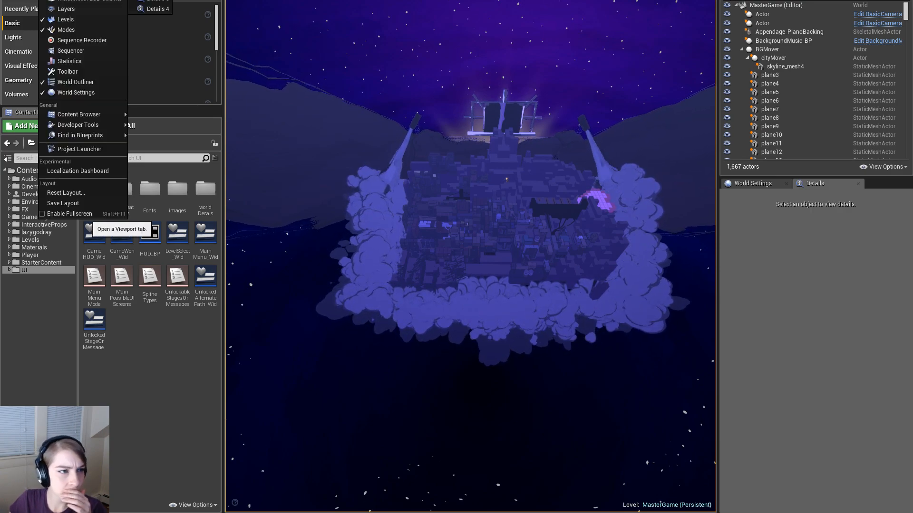
click(176, 438)
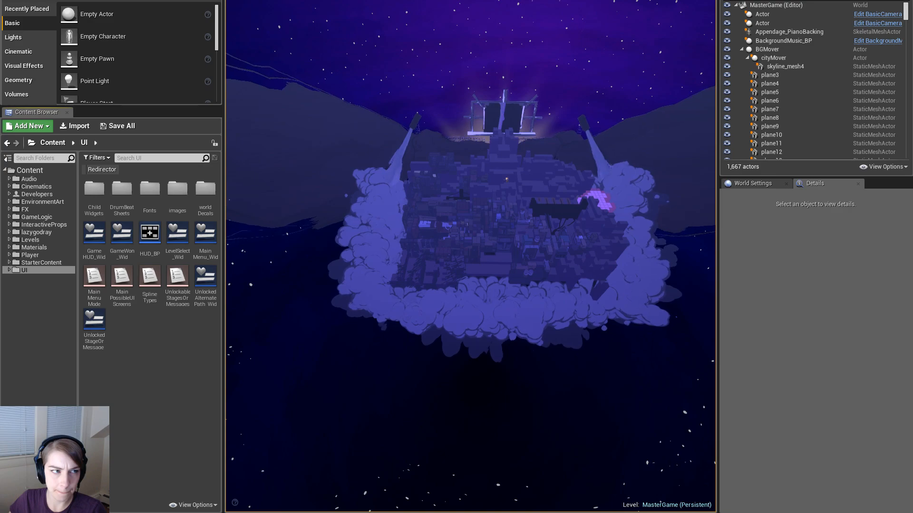
click(48, 0)
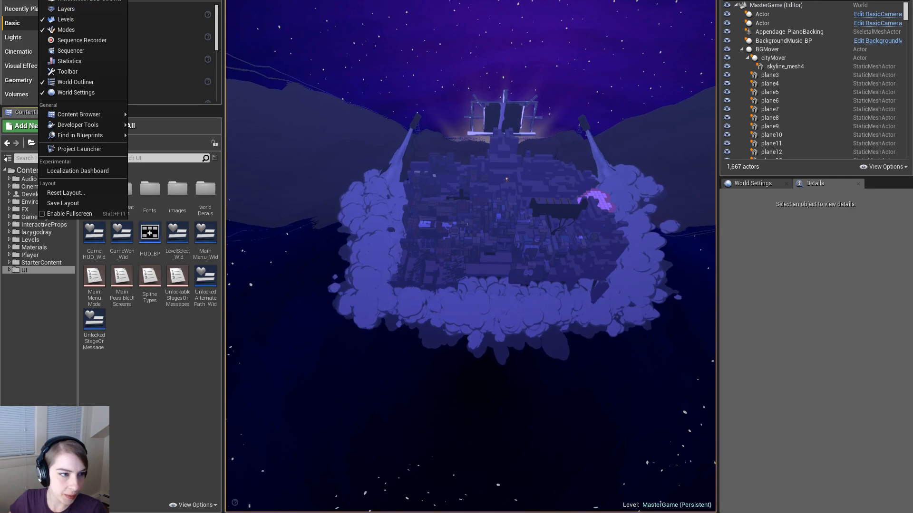
key(Escape)
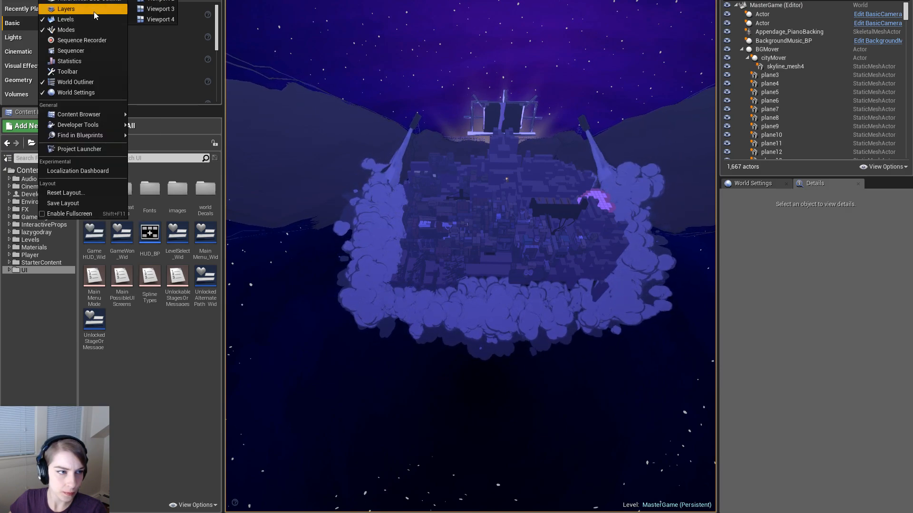
Show the editor's toolbar and reset the UI layout, agreeing to restart the editor
click(107, 70)
drag(257, 0, 456, 1)
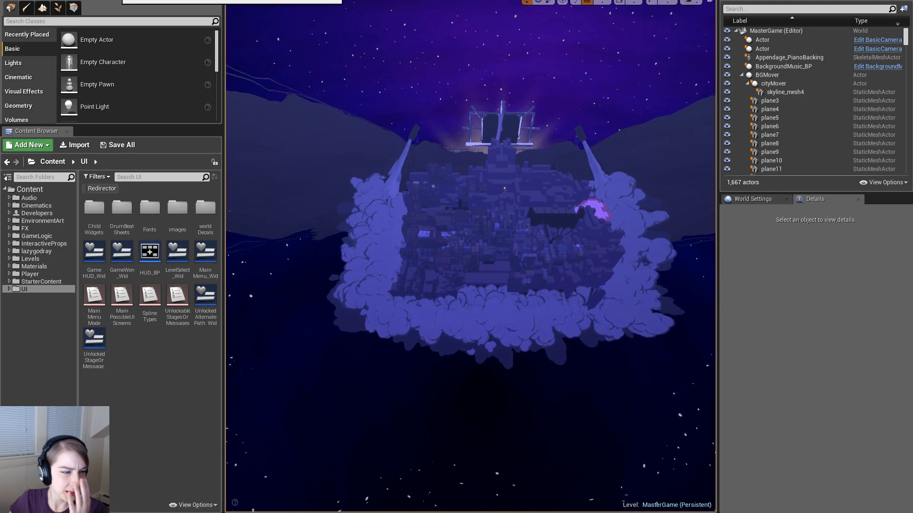
click(49, 0)
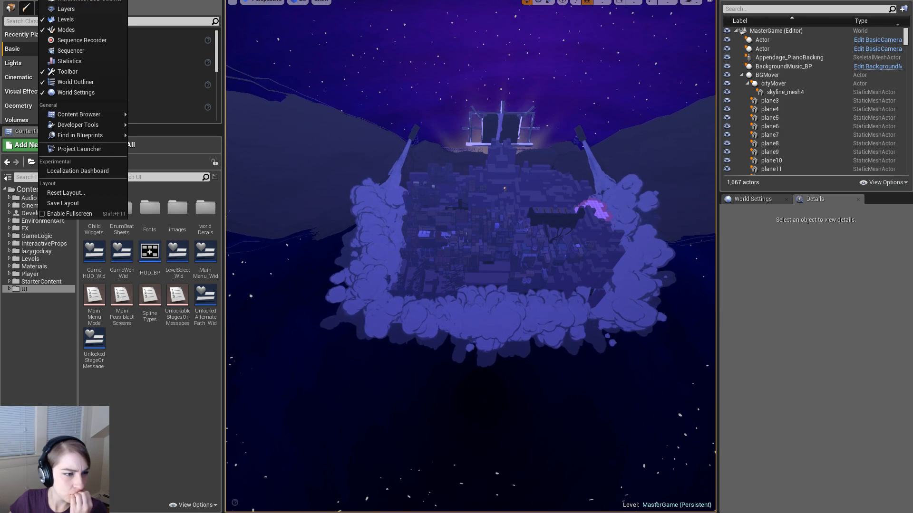
click(94, 194)
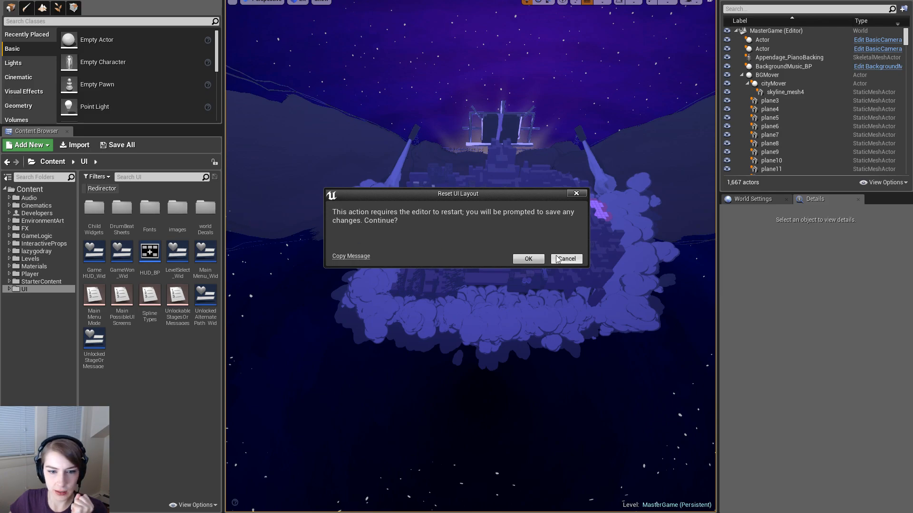
click(529, 258)
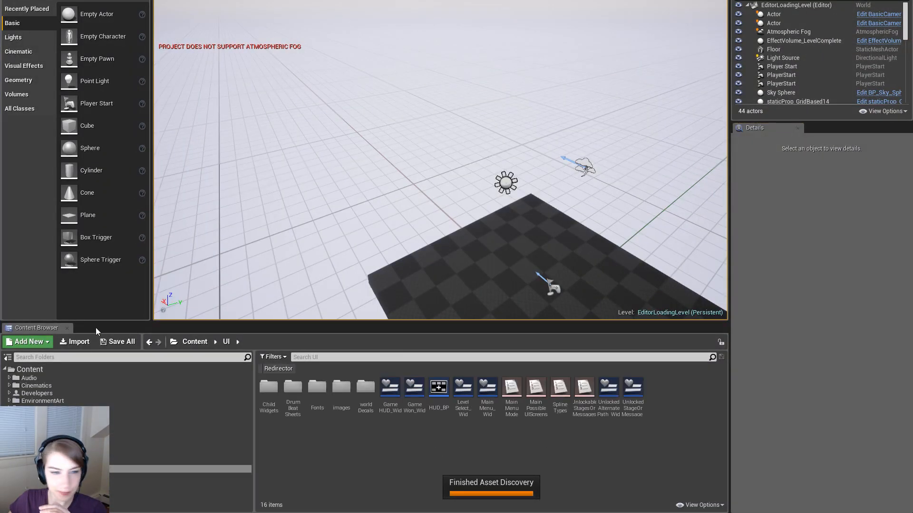
Dock the Content Browser below the Modes panel
drag(34, 328, 2, 373)
drag(76, 464, 75, 462)
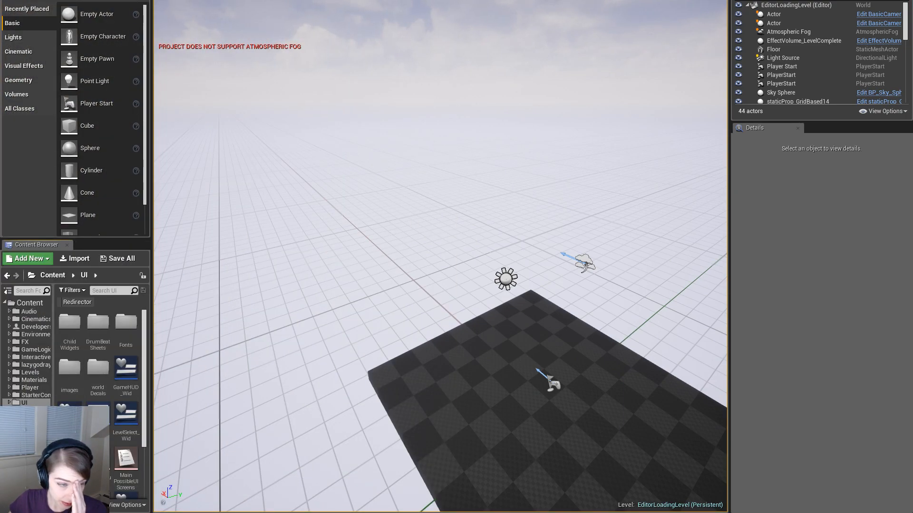
Open the MasterGame level
click(9, 0)
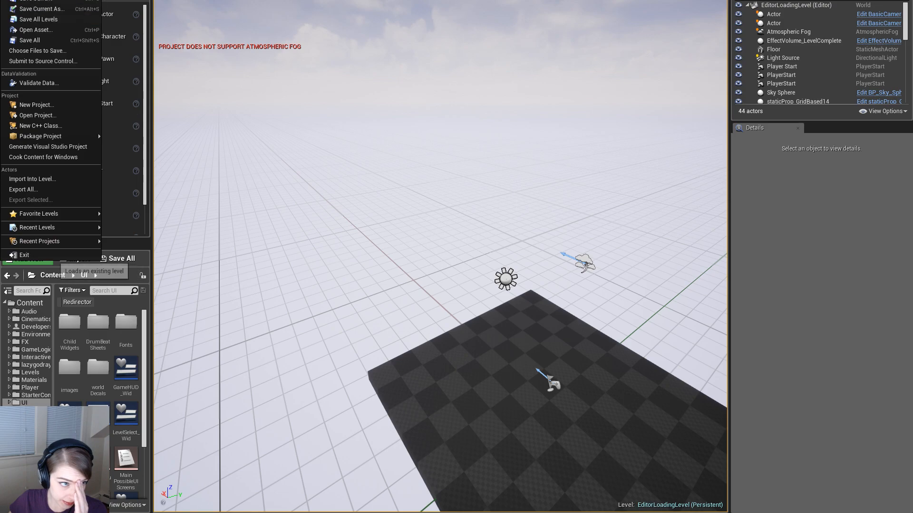
click(23, 0)
double_click(552, 169)
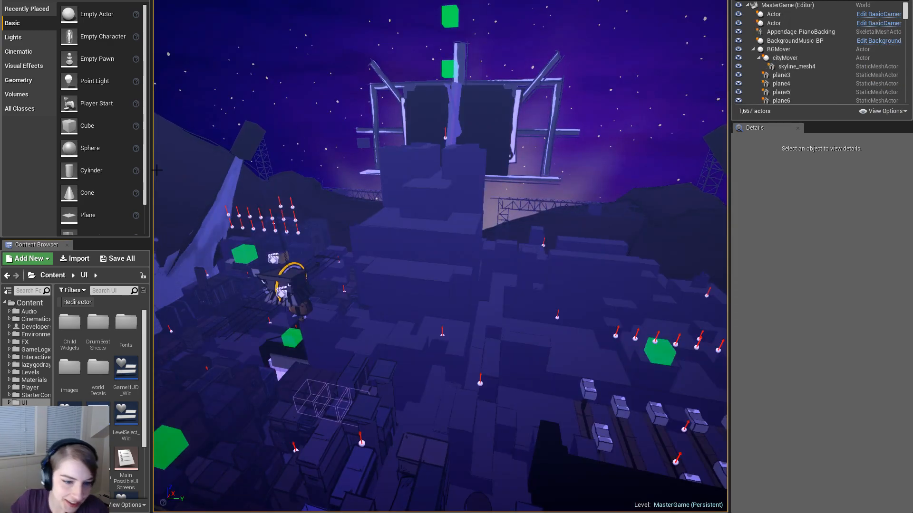
Fly through the city to examine its crates and cases, the piano and the main stage
right_drag(500, 322, 539, 263)
key(F11)
key(s)
key(a)
key(F11)
key(q)
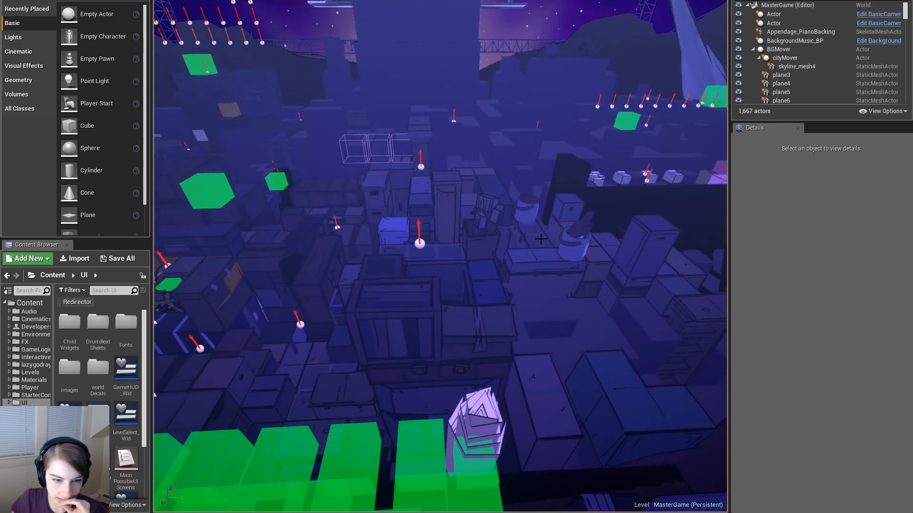
drag(543, 254, 537, 302)
right_drag(537, 302, 520, 272)
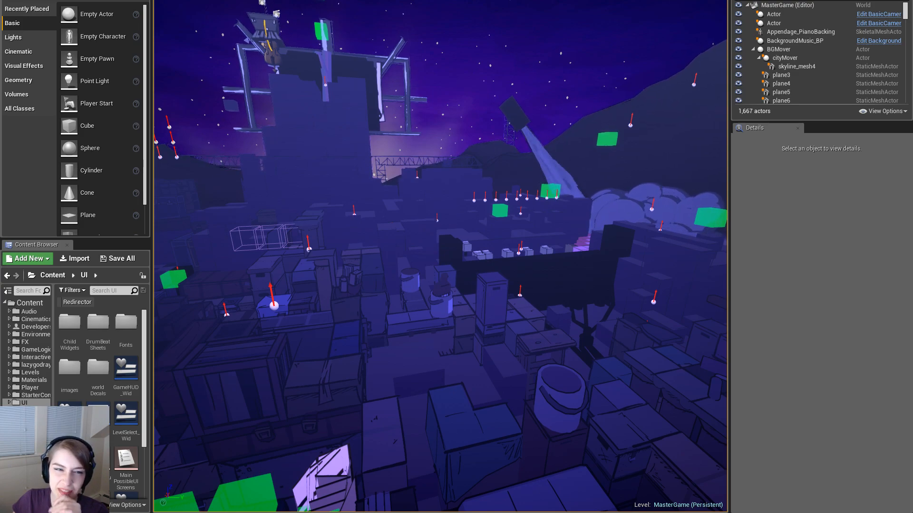
click(261, 0)
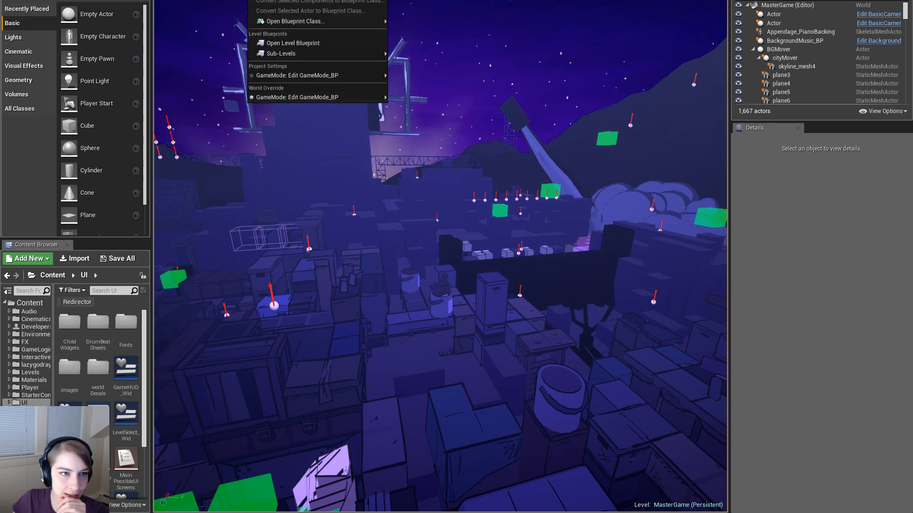
click(281, 0)
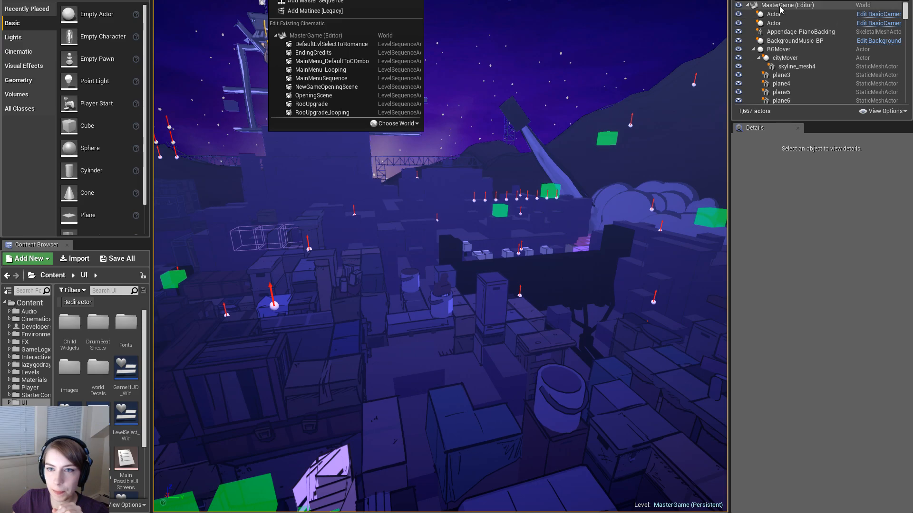
click(282, 0)
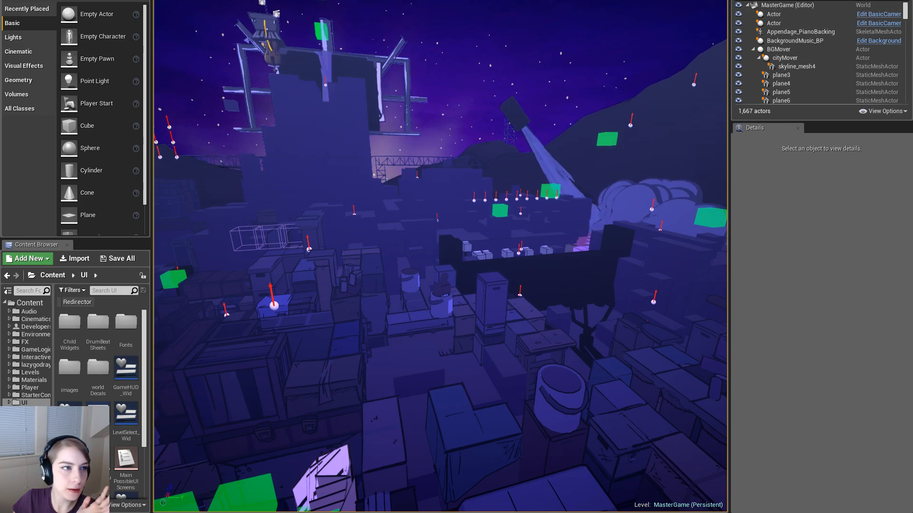
Open the Levels panel, dock it with the World Outliner and make it taller
click(47, 0)
click(90, 20)
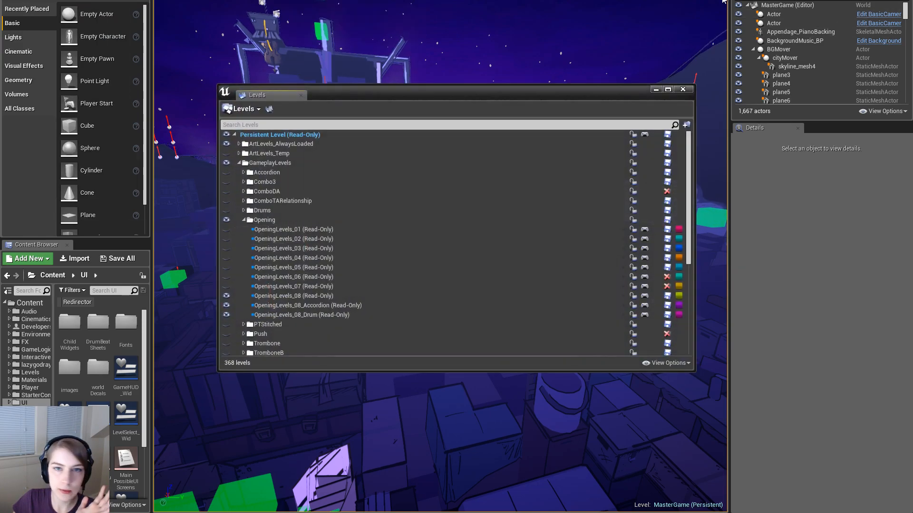
drag(279, 96, 815, 55)
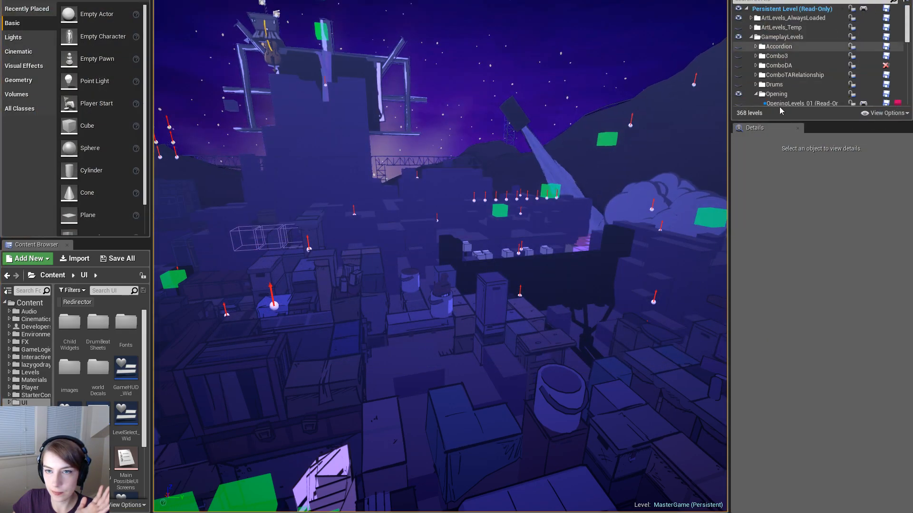
drag(769, 120, 770, 226)
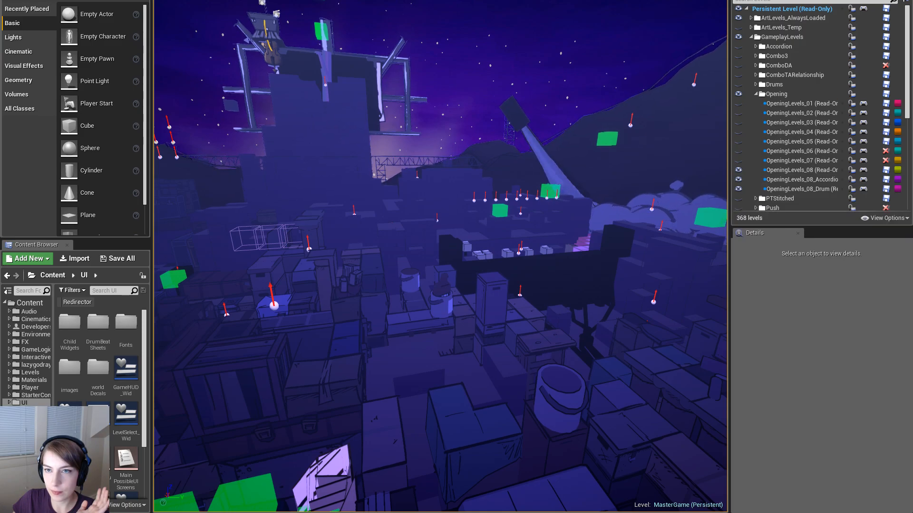
Hide all levels in the GameplayLevels folder and collapse its Opening subfolder
click(738, 37)
click(755, 93)
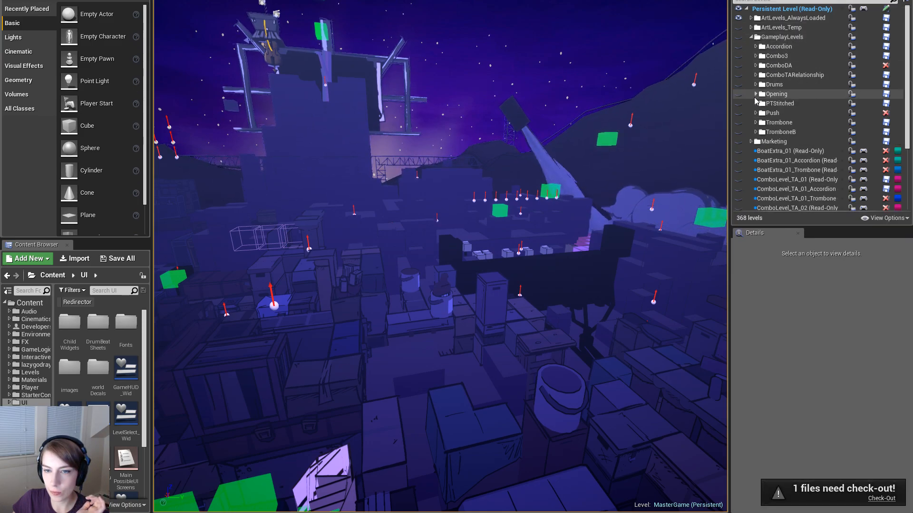
Expand the Accordion folder, show levels TBot_03, TBot_04, TBot_05 and TBot_08, and look over them in the city
click(755, 46)
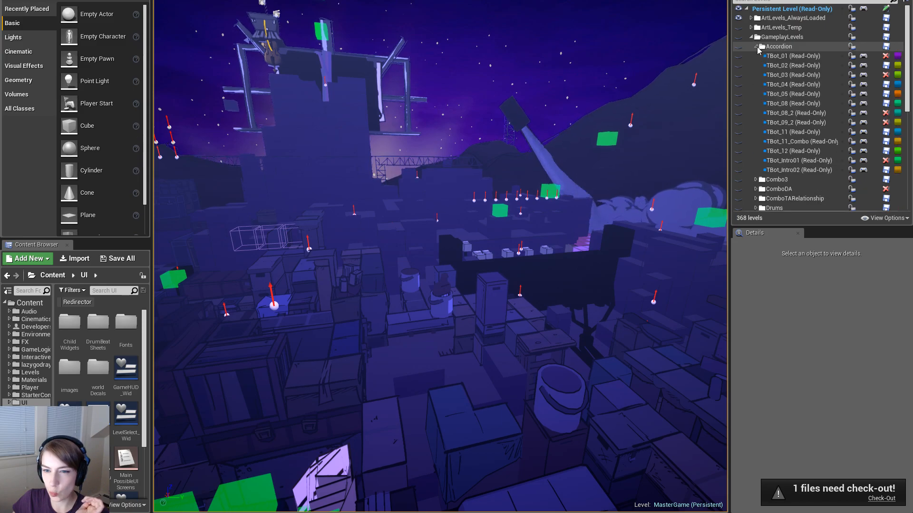
click(738, 93)
click(739, 104)
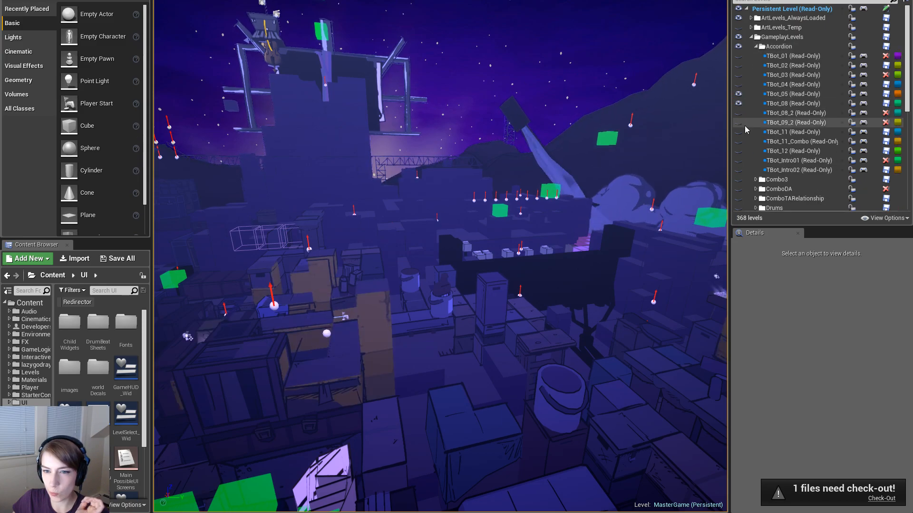
click(738, 84)
click(740, 75)
right_drag(237, 41, 295, 54)
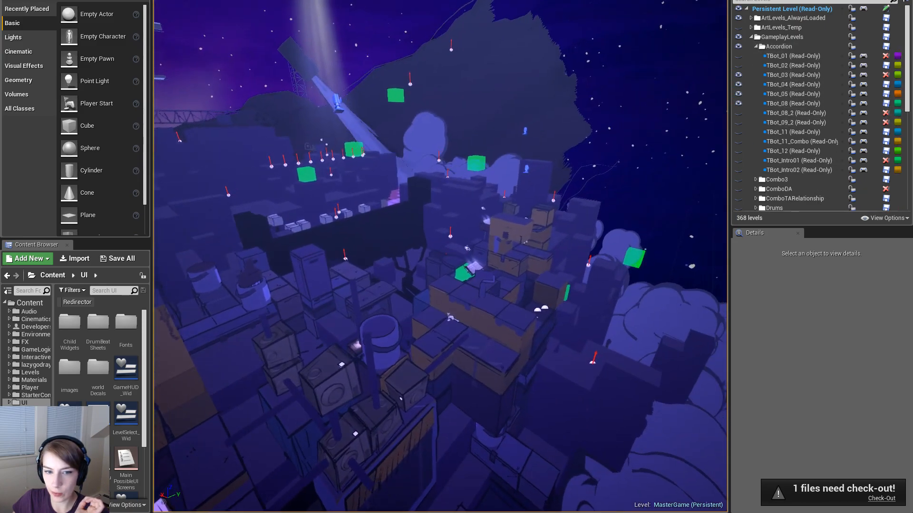
Open the EulerUnlocked level sequence and move its Sequencer window aside to uncover the viewport
click(280, 0)
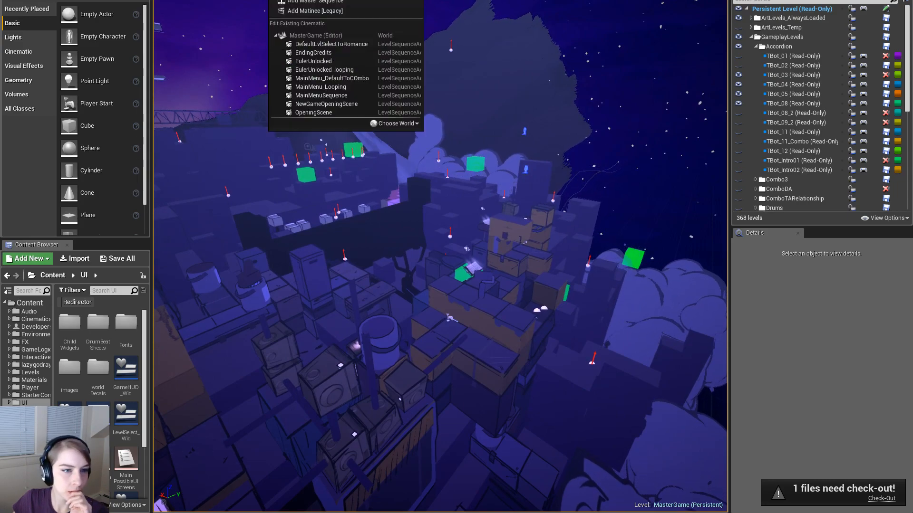
click(361, 65)
drag(534, 95, 492, 47)
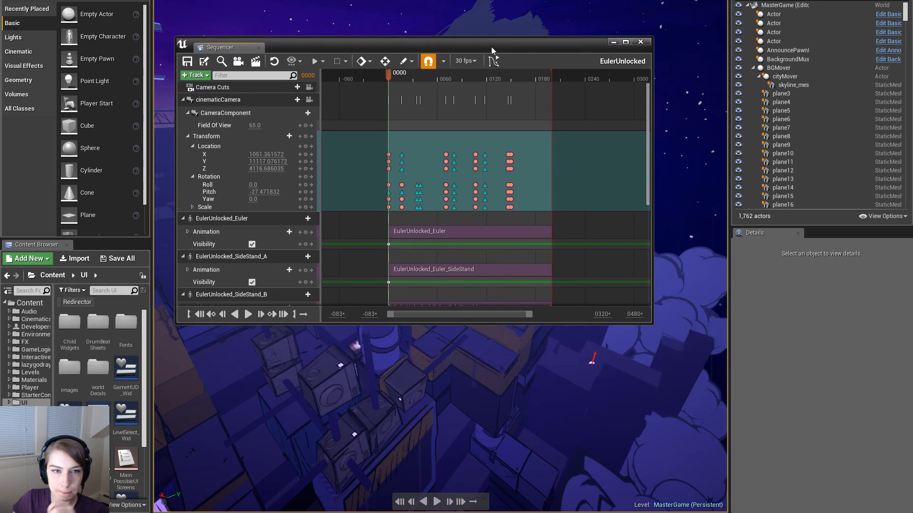
double_click(491, 47)
drag(499, 0, 698, 16)
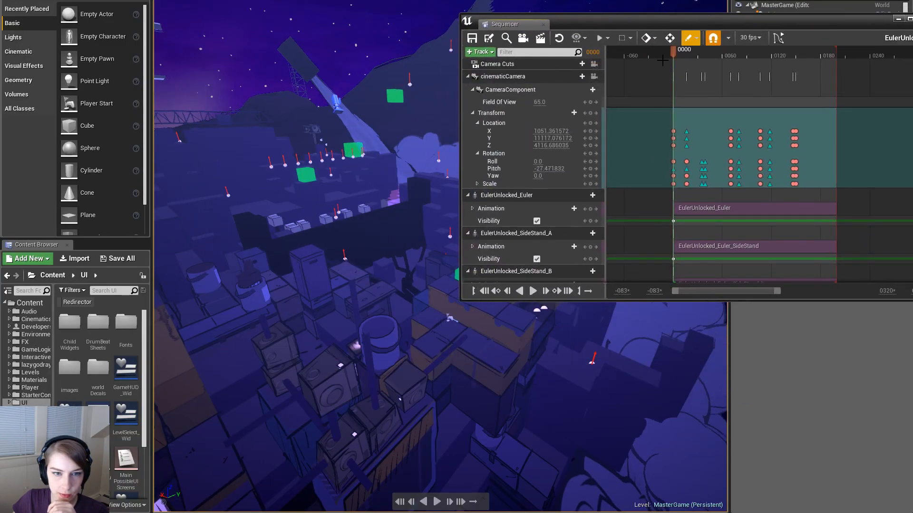
Preview the cinematicCamera of the sequence and scrub the playhead to frame 64
click(523, 76)
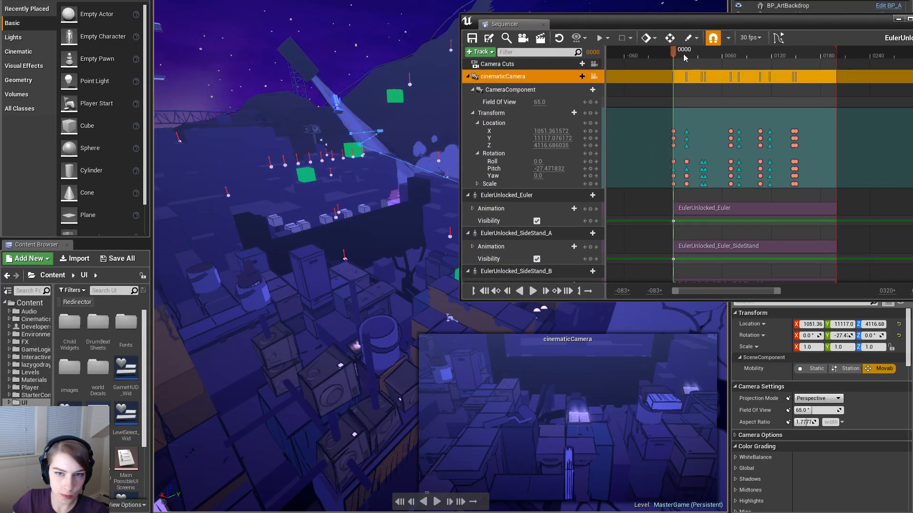
click(697, 51)
drag(704, 57, 726, 75)
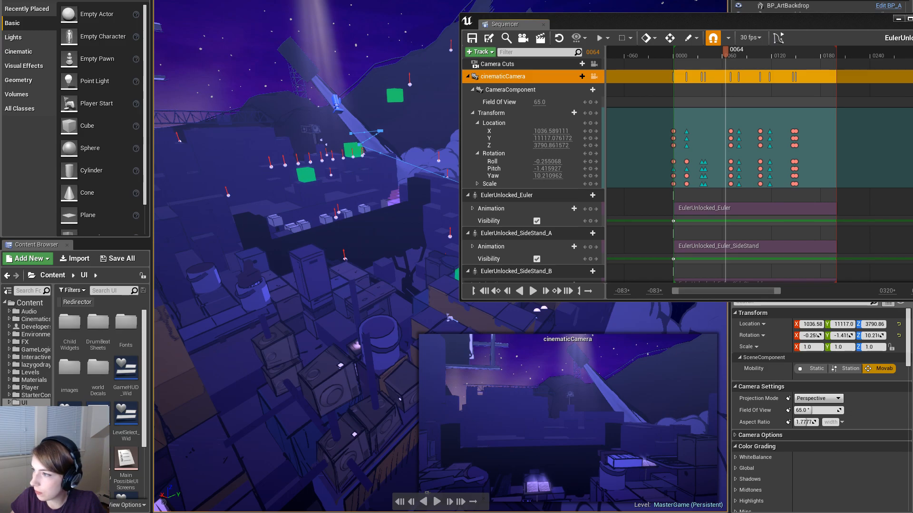
Close the media player and load kine intro trombone vid audio 1.1.wav into Audacity, dismissing the startup help
drag(912, 147, 391, 147)
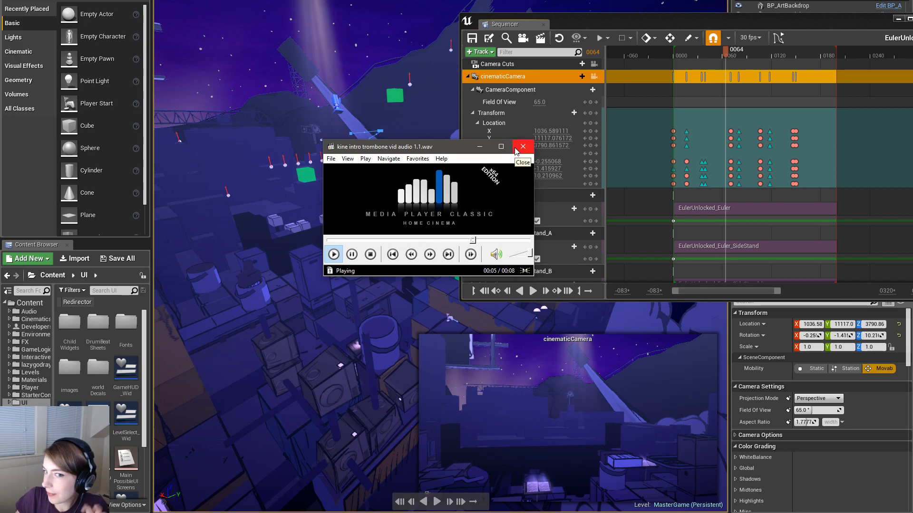
click(518, 146)
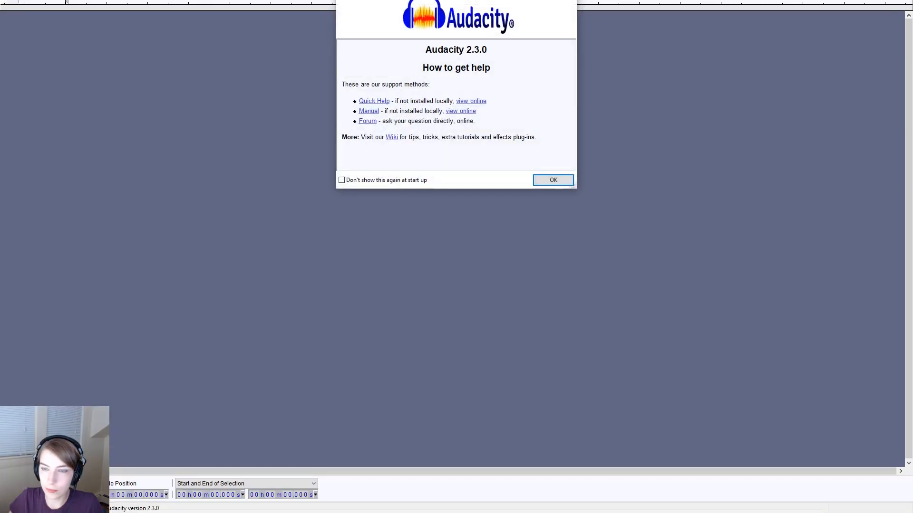
click(554, 175)
drag(586, 208, 445, 106)
Start exporting the audio as WAV and browse to Perforce_SoloMission\Tumble\AudioSource\Cinematics on drive D
key(alt+f)
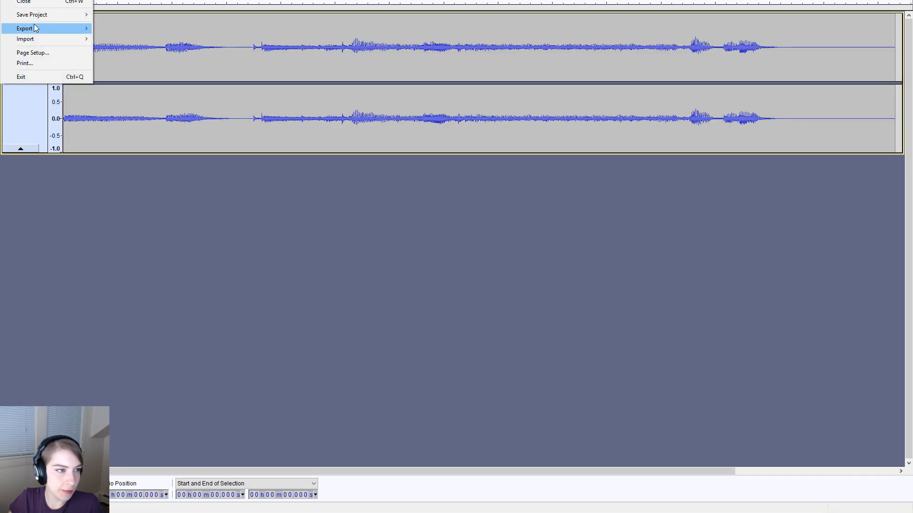
mouse_move(40, 17)
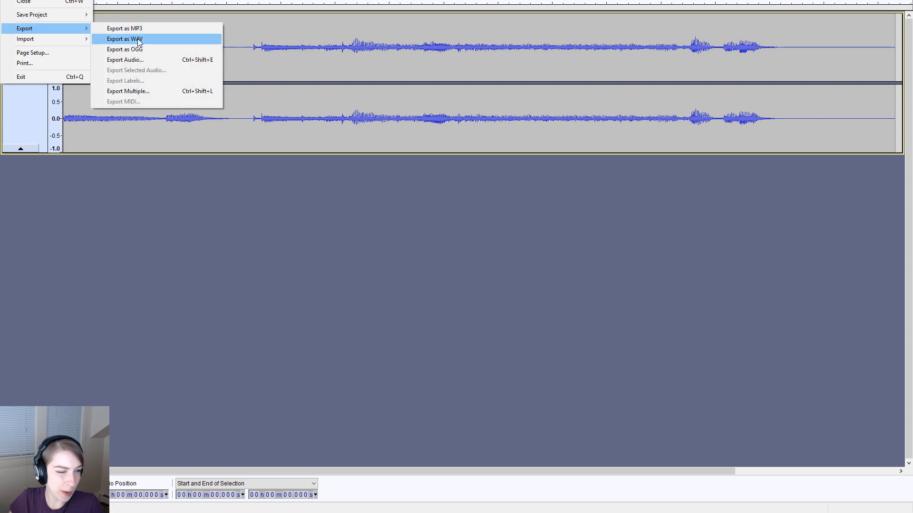
click(137, 40)
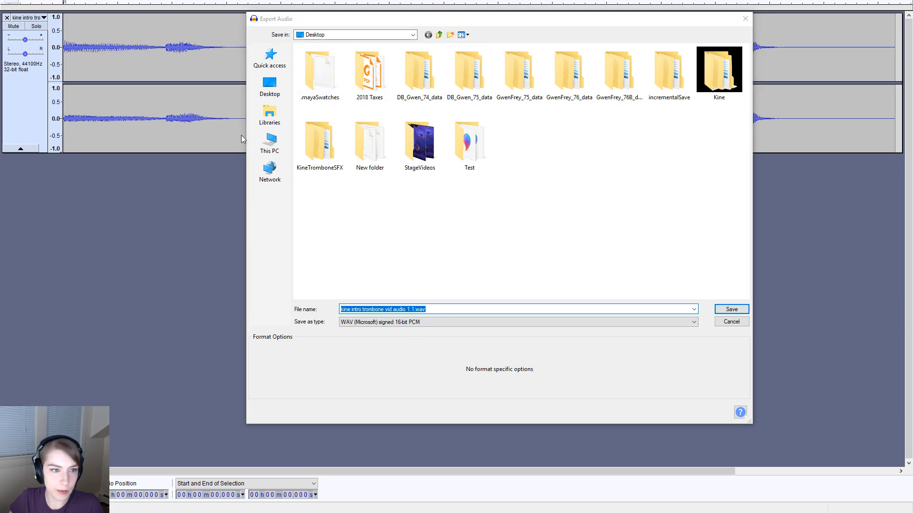
click(269, 142)
double_click(442, 131)
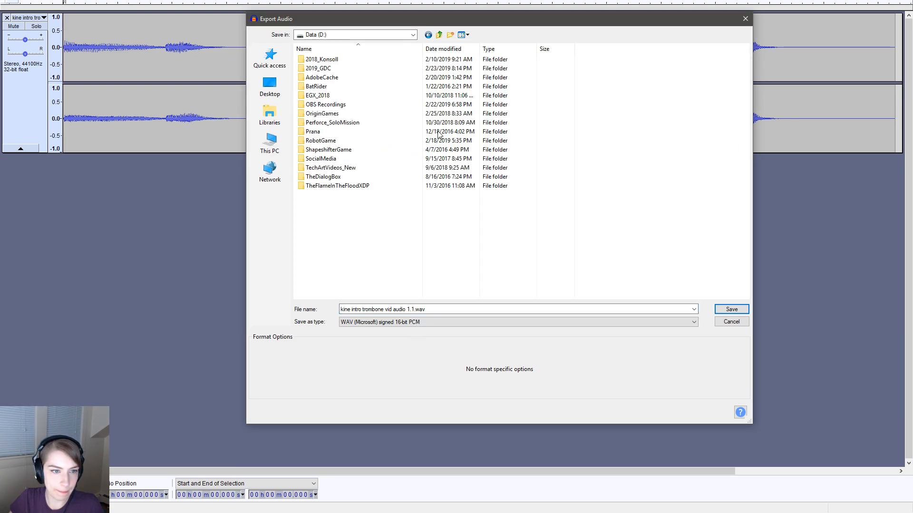
double_click(333, 122)
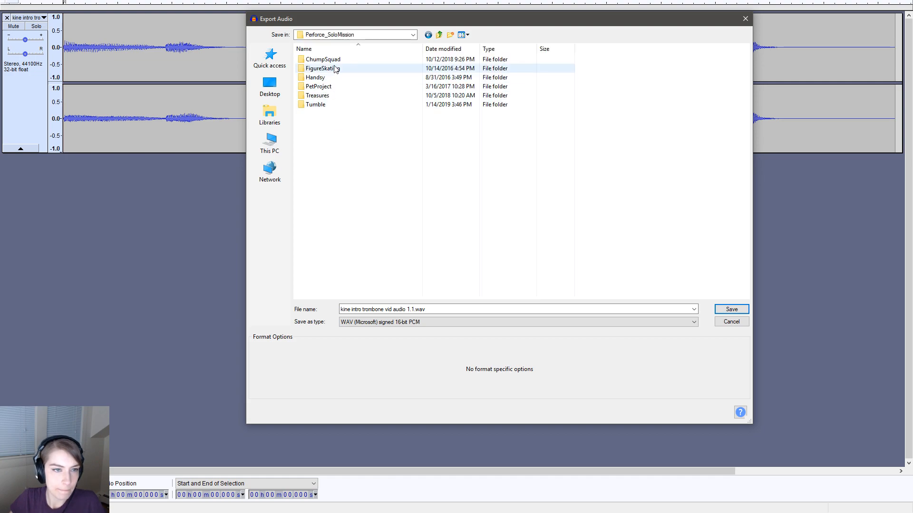
double_click(317, 105)
double_click(326, 67)
double_click(327, 71)
Create a new folder named EulerUnlocked inside the Cinematics folder
right_click(325, 109)
mouse_move(277, 207)
click(334, 206)
text(EulerUnlocked)
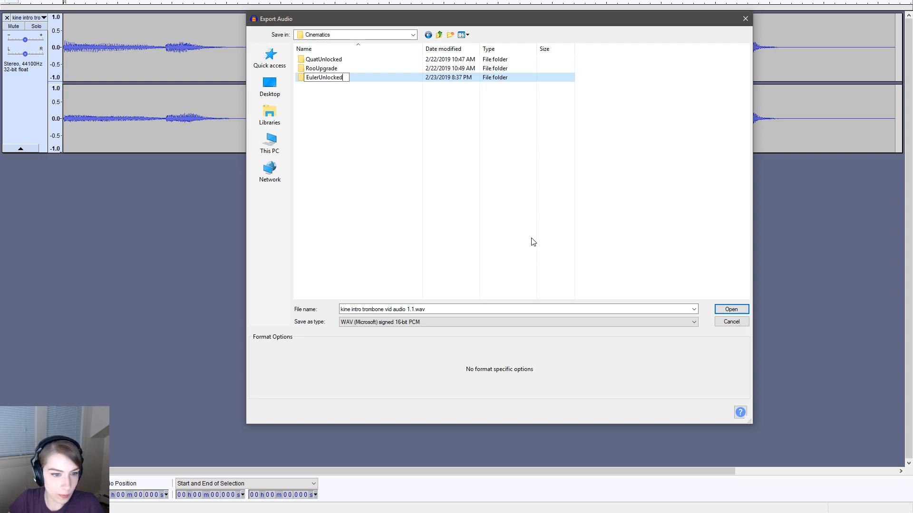
key(Return)
Check the file naming in RooUpgrade and QuatUnlocked, take over the name QuatUnlockedSFX.wav and enter the EulerUnlocked folder
double_click(324, 70)
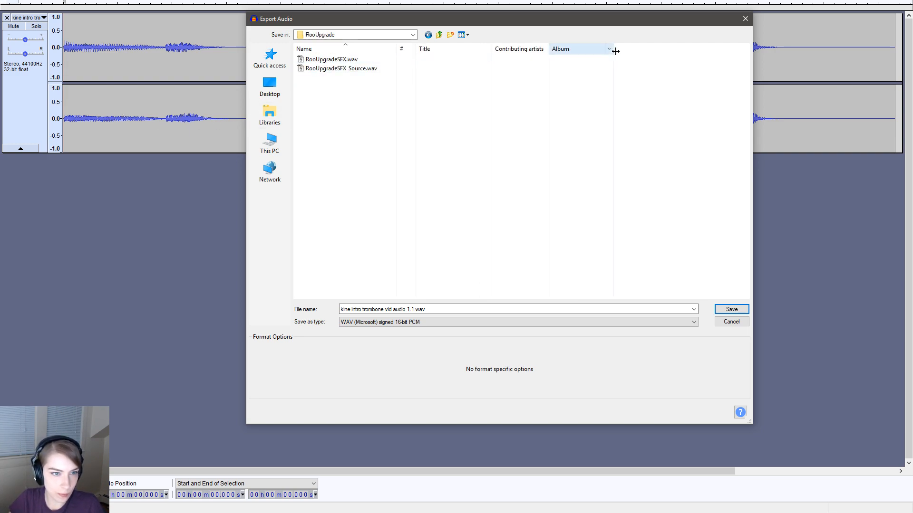
click(439, 35)
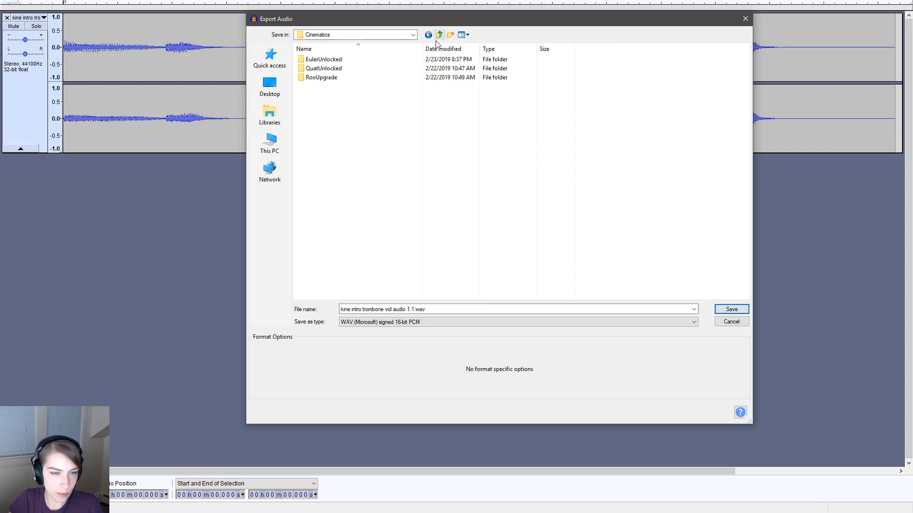
double_click(324, 68)
click(334, 59)
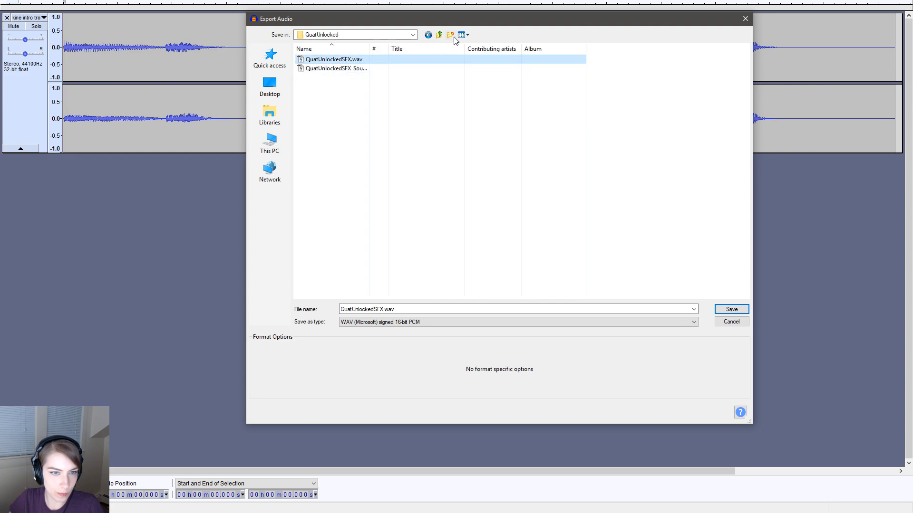
click(438, 35)
double_click(333, 60)
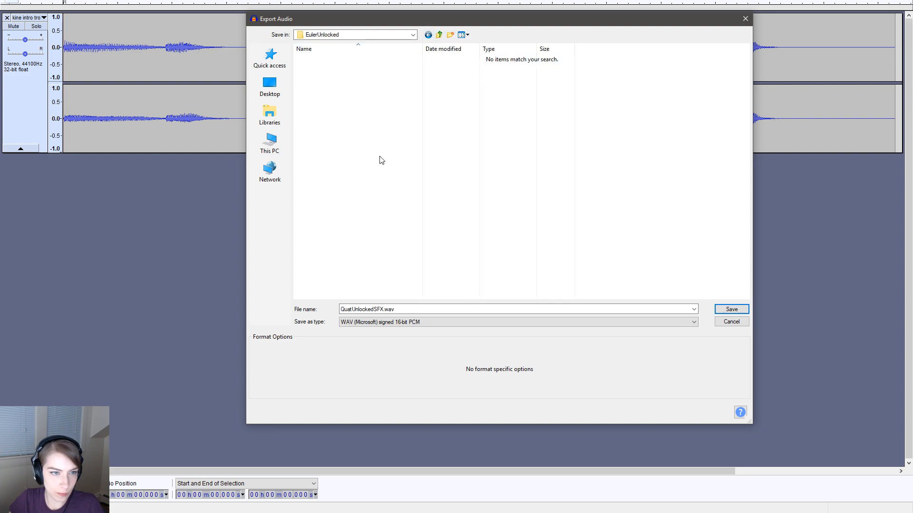
Change the export name to EulerUnlockedSFX.wav, save it with empty metadata tags and close Audacity
double_click(378, 309)
drag(352, 309, 293, 310)
text(Euler)
key(Return)
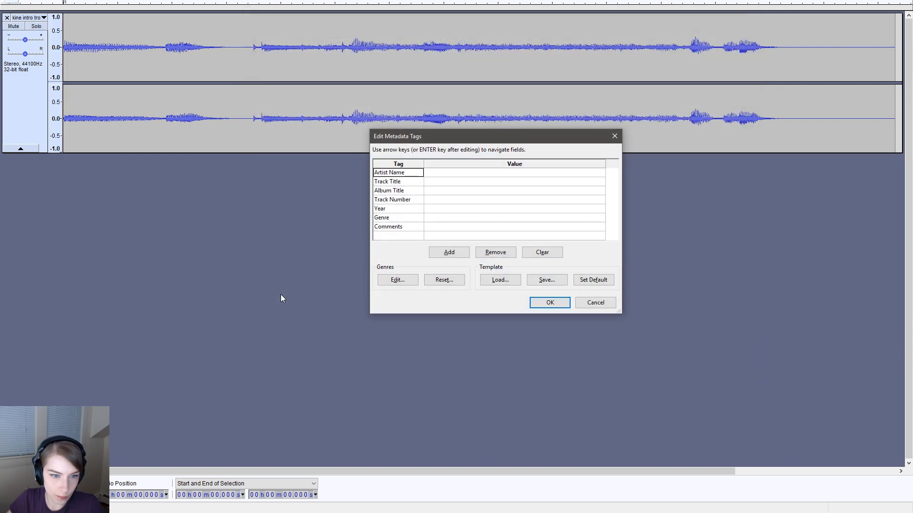
click(550, 304)
key(ctrl+w)
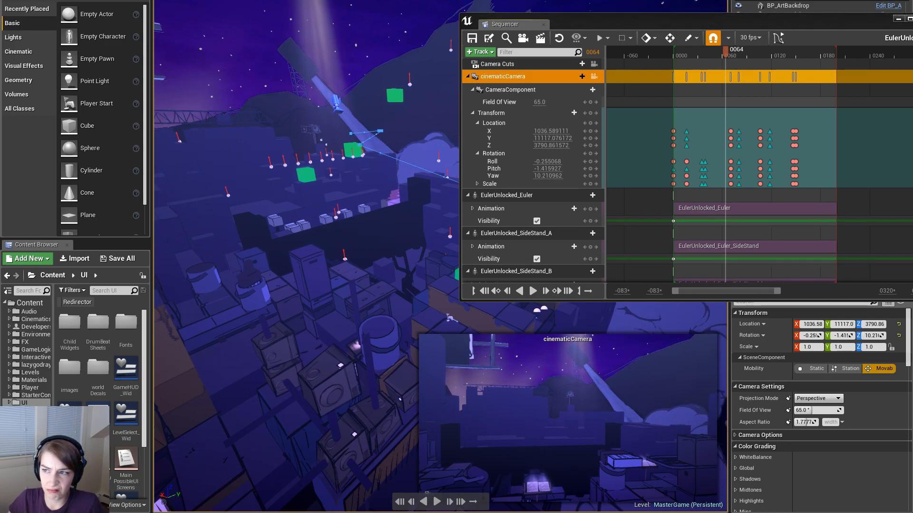
Switch to File Explorer and paste the original trombone WAV into Tumble\AudioSource\Cinematics\EulerUnlocked
key(alt+Tab)
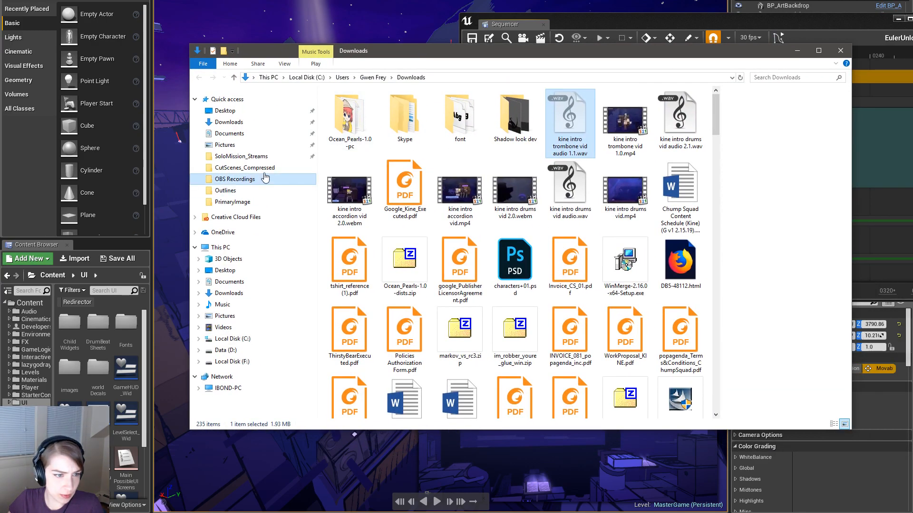
click(228, 179)
click(226, 190)
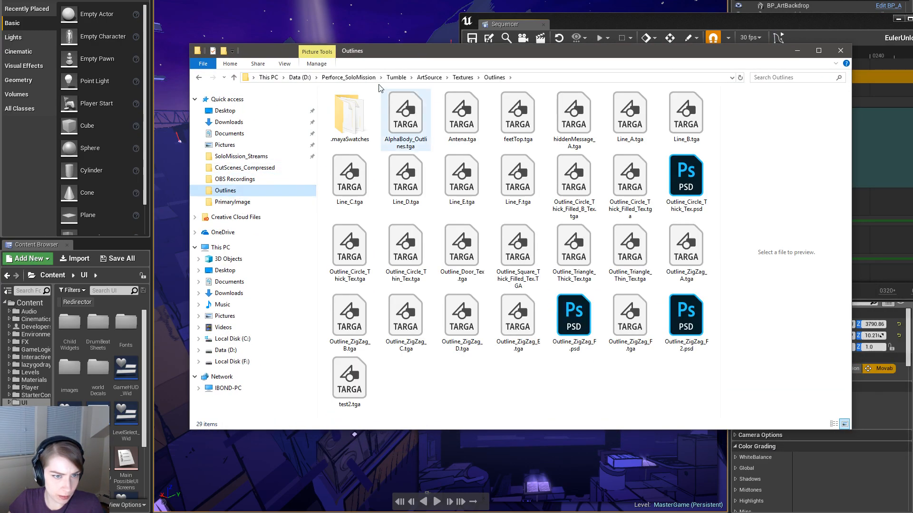
click(396, 78)
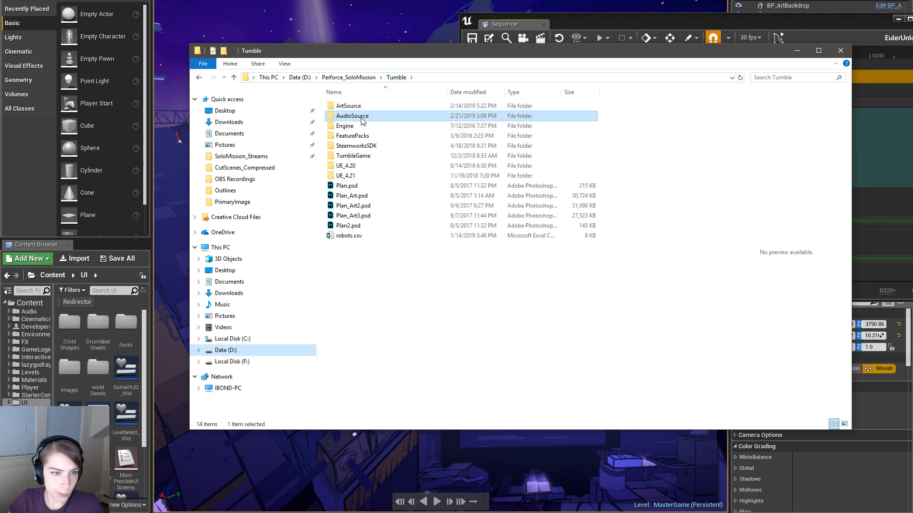
double_click(362, 117)
double_click(362, 117)
double_click(354, 105)
key(ctrl+v)
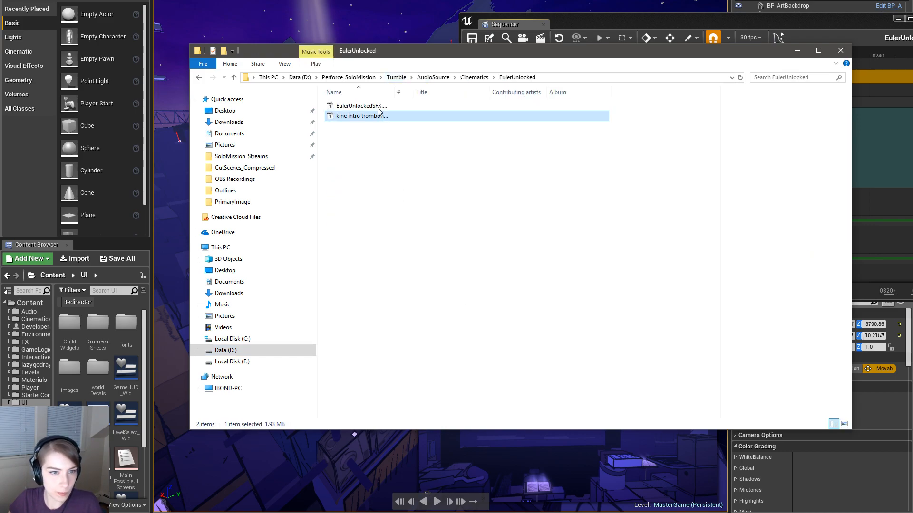
Rename the pasted trombone WAV as EulerUnlockedSFX_Source.wav and minimize File Explorer
click(382, 108)
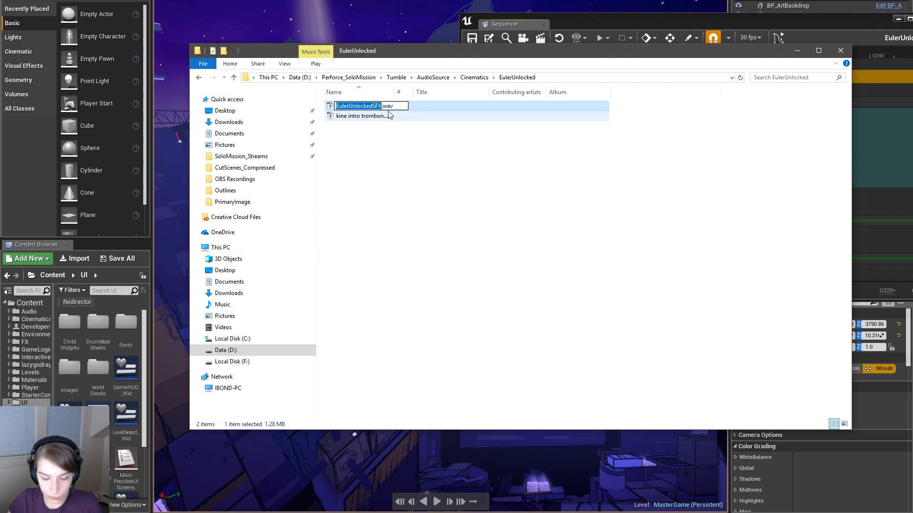
click(373, 117)
click(383, 116)
text(EulerUnlockedSFX)
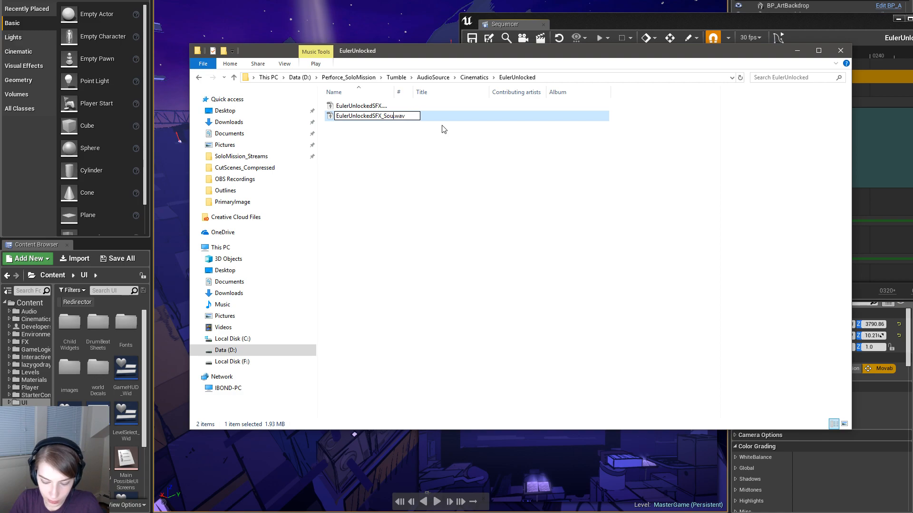
key(Return)
click(410, 191)
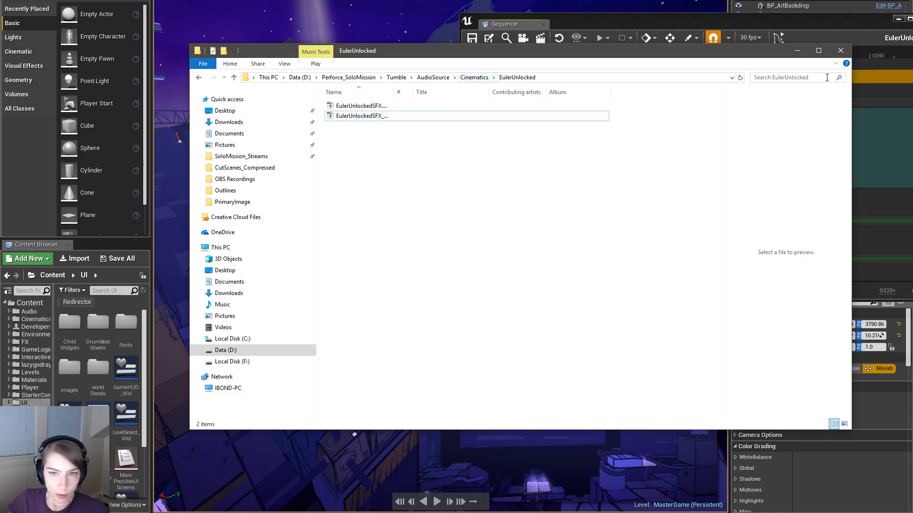
click(797, 52)
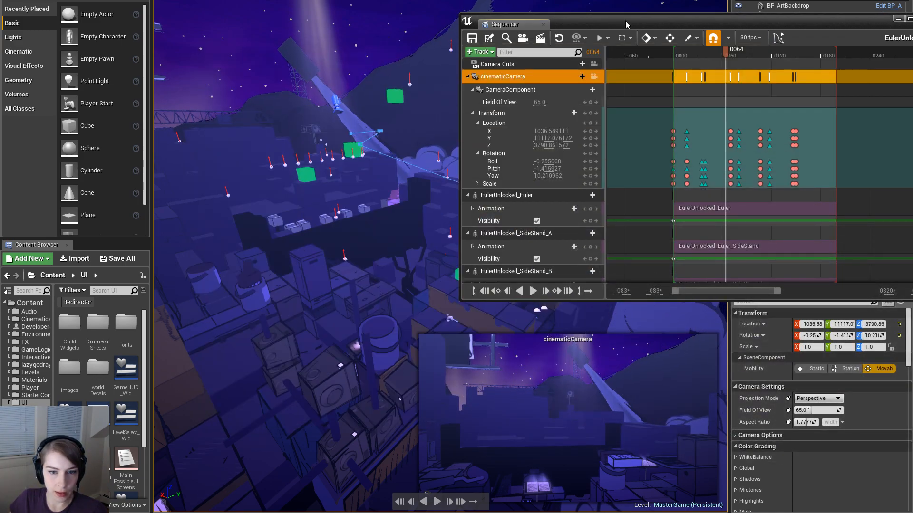
Widen the Content Browser and open the Cinematics/EulerUnlocked folder
click(9, 319)
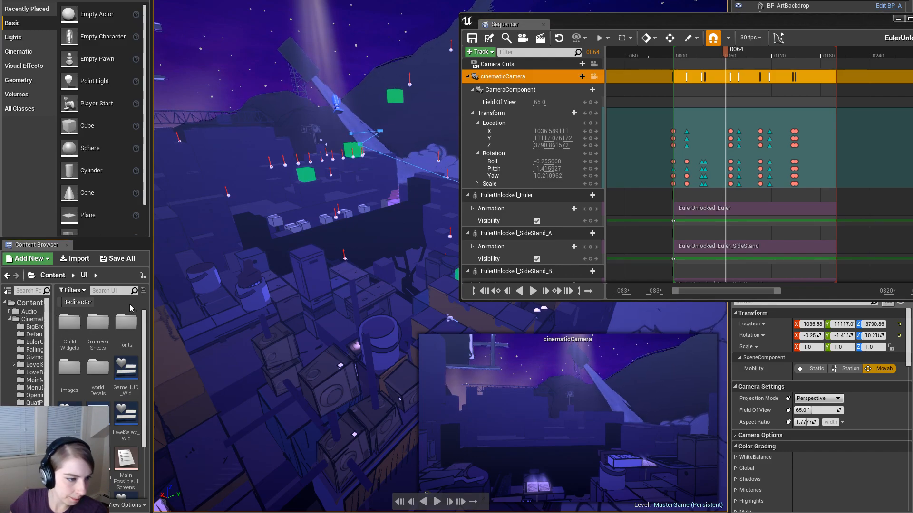
drag(151, 306, 268, 306)
click(46, 341)
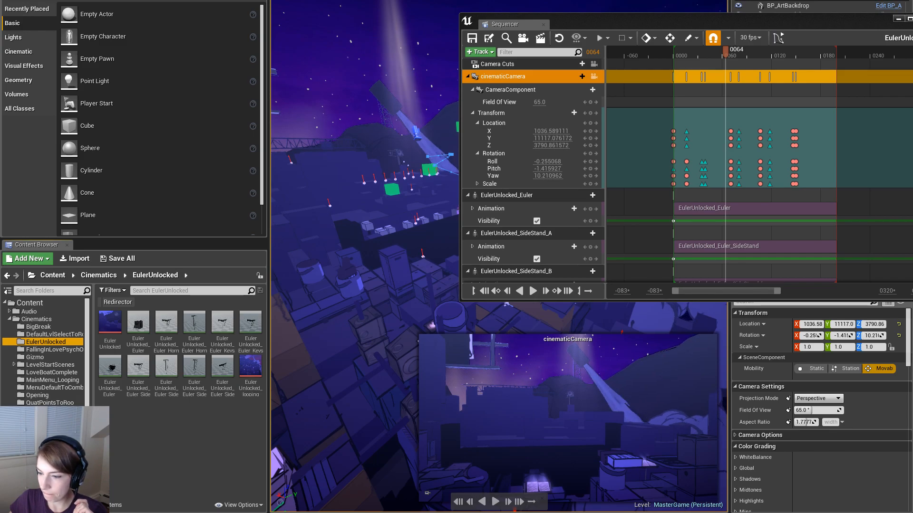
Import EulerUnlockedSFX.wav from File Explorer into the EulerUnlocked content folder and minimize File Explorer
key(alt+Tab)
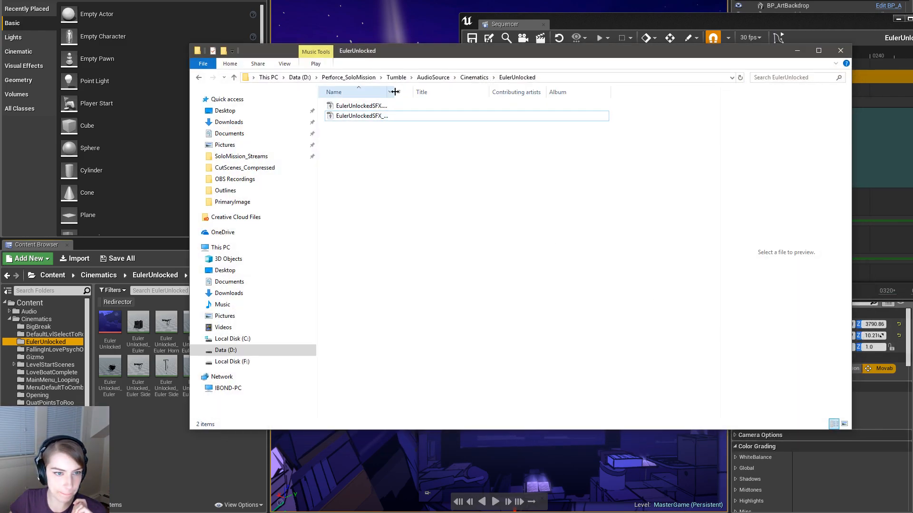
drag(395, 92, 464, 91)
click(351, 107)
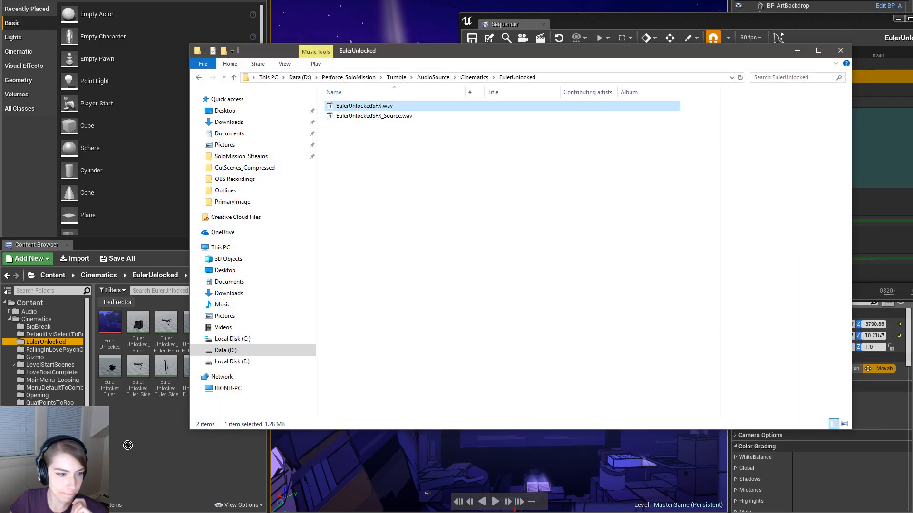
drag(127, 445, 132, 448)
click(794, 51)
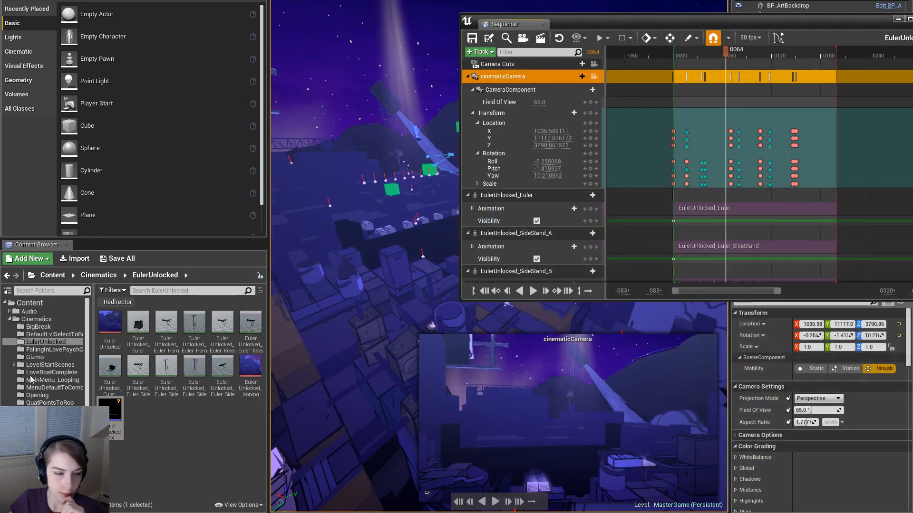
Open the imported EulerUnlockedSFX sound wave to check its settings and close it again
double_click(110, 413)
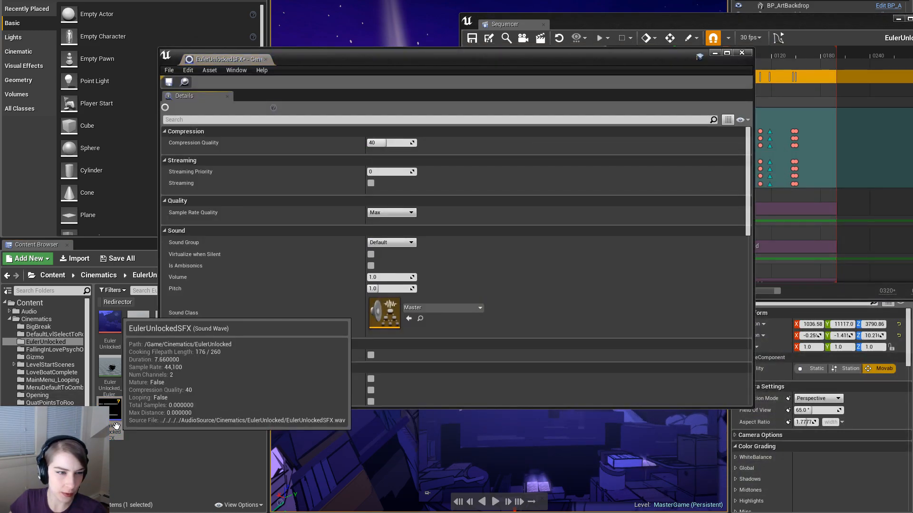
click(742, 53)
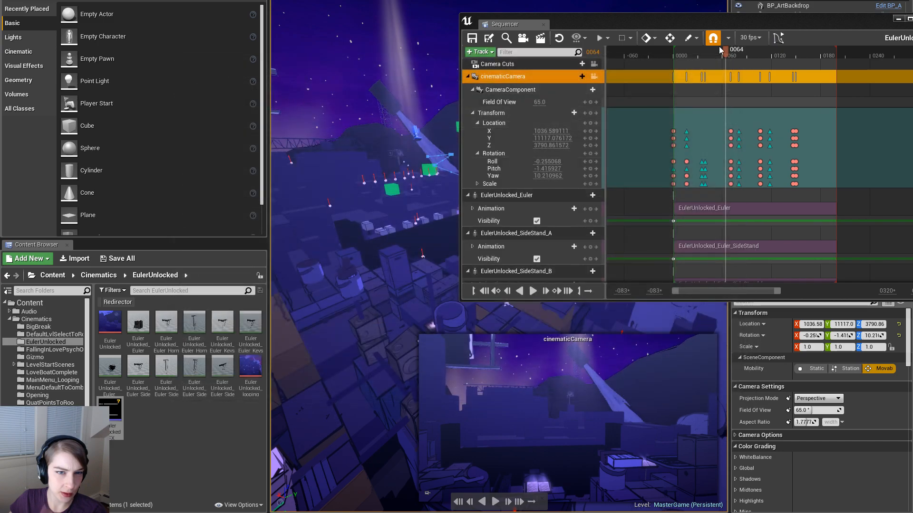
mouse_move(111, 422)
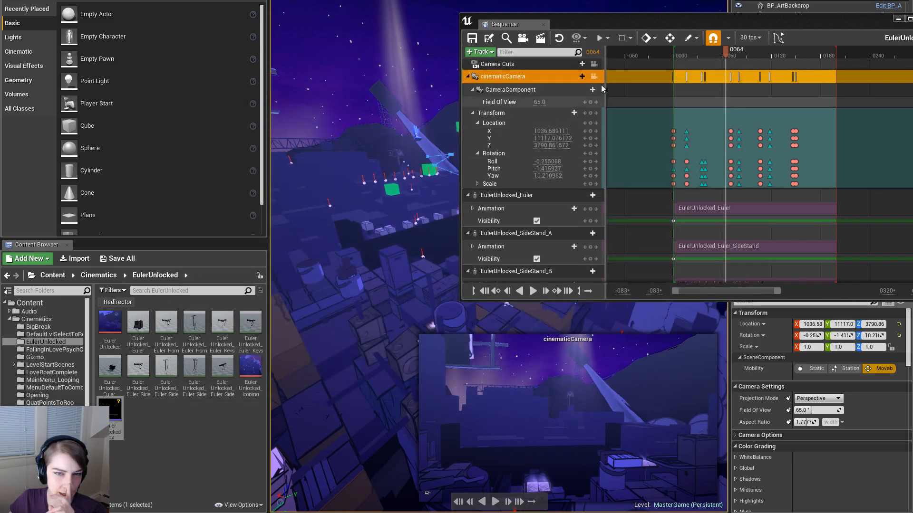
Reposition the Sequencer window and make it taller so that the lower tracks of the EulerUnlocked sequence fit in view
drag(615, 22, 512, 66)
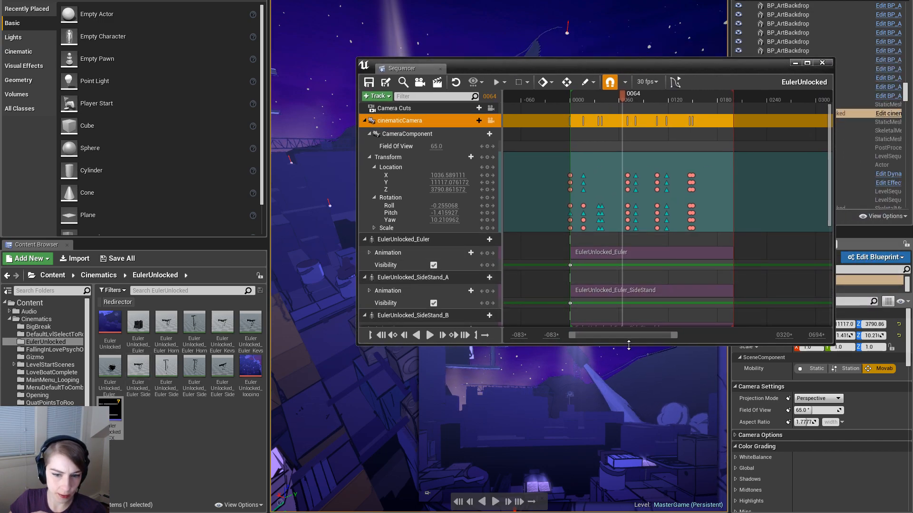
drag(629, 345, 628, 449)
scroll(693, 362, down, 5)
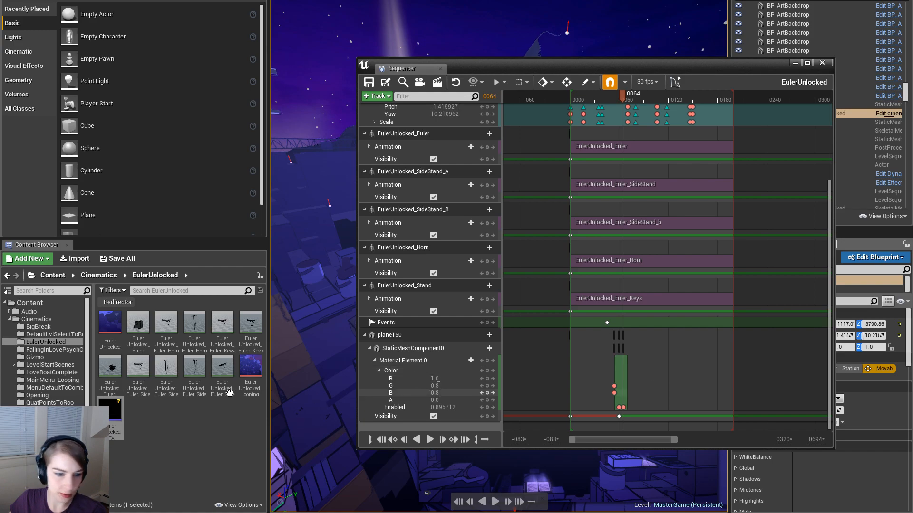
Try adding the EulerUnlockedSFX sound wave directly to the sequence's track list, and delete the audio clip placed under cinematicCamera
drag(110, 411, 446, 424)
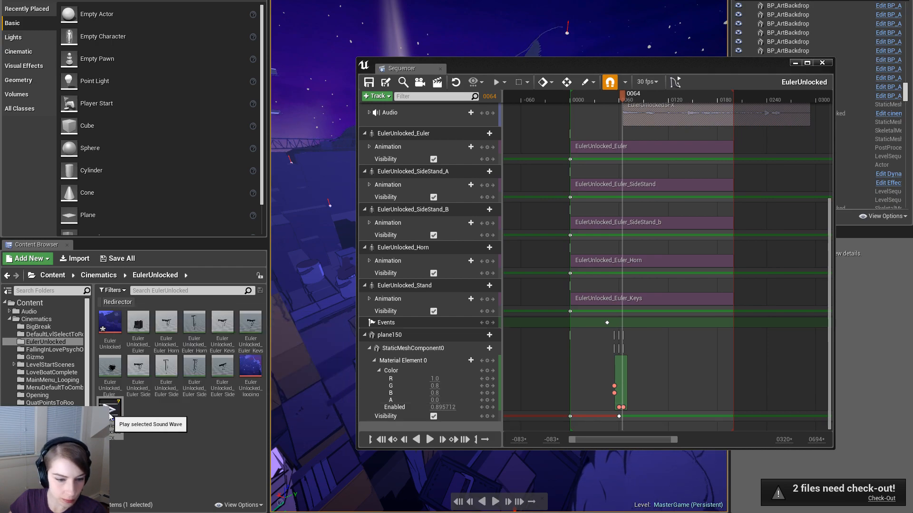
drag(114, 405, 443, 428)
click(540, 375)
scroll(544, 385, up, 4)
scroll(543, 385, down, 3)
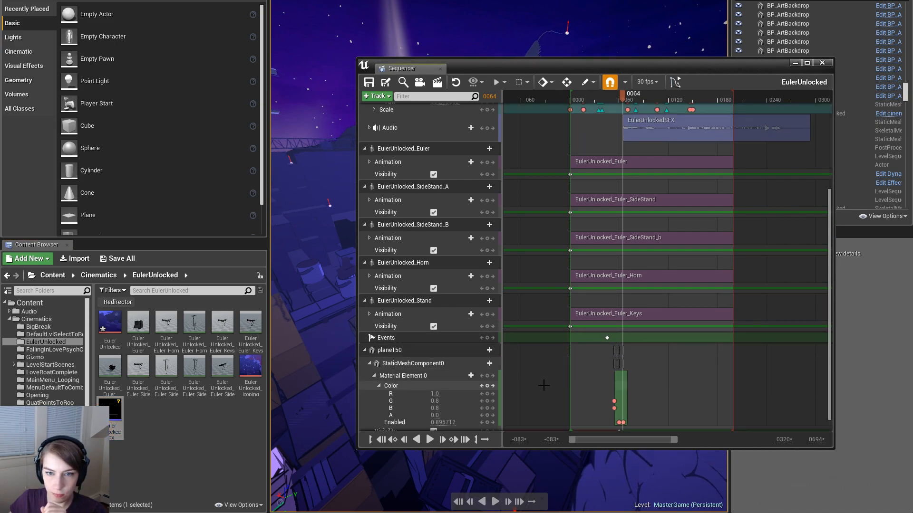
scroll(561, 332, up, 6)
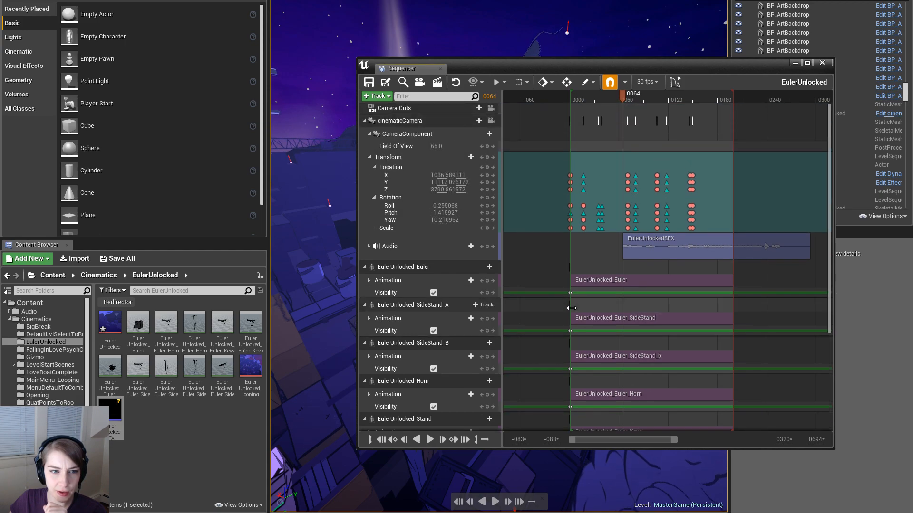
click(650, 245)
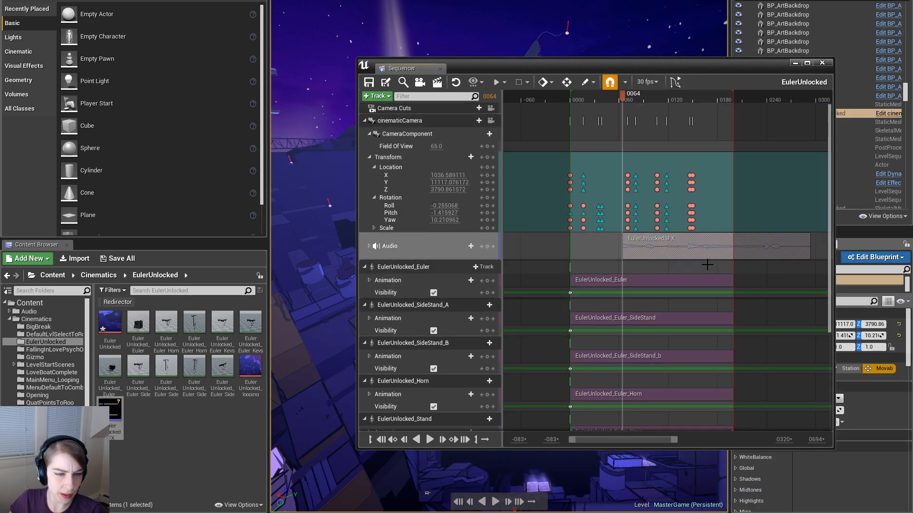
key(Delete)
Collapse the cinematicCamera tracks and add a separate audio track to the EulerUnlocked sequence
click(365, 120)
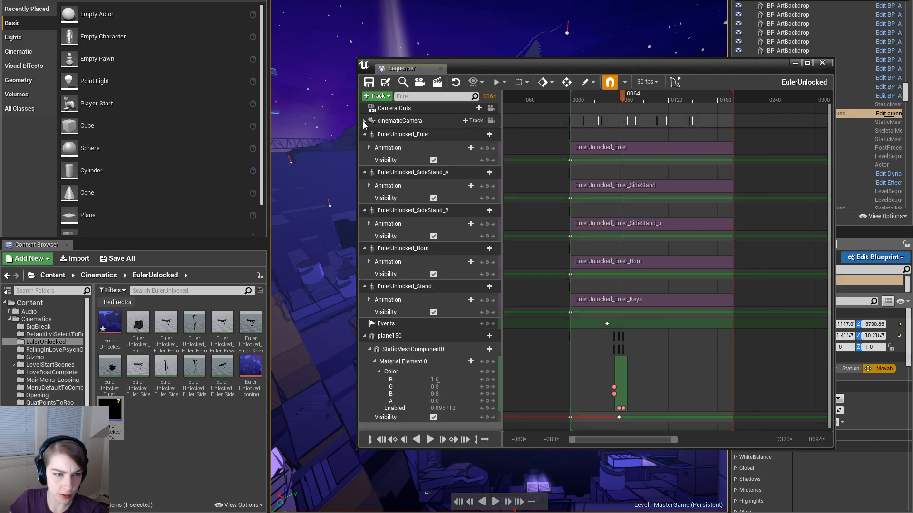
click(458, 425)
drag(116, 415, 444, 431)
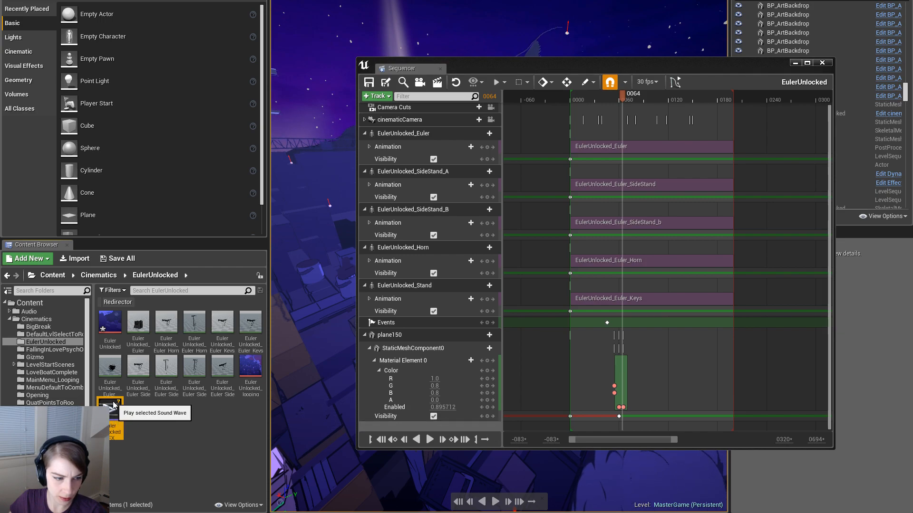
click(377, 95)
mouse_move(423, 110)
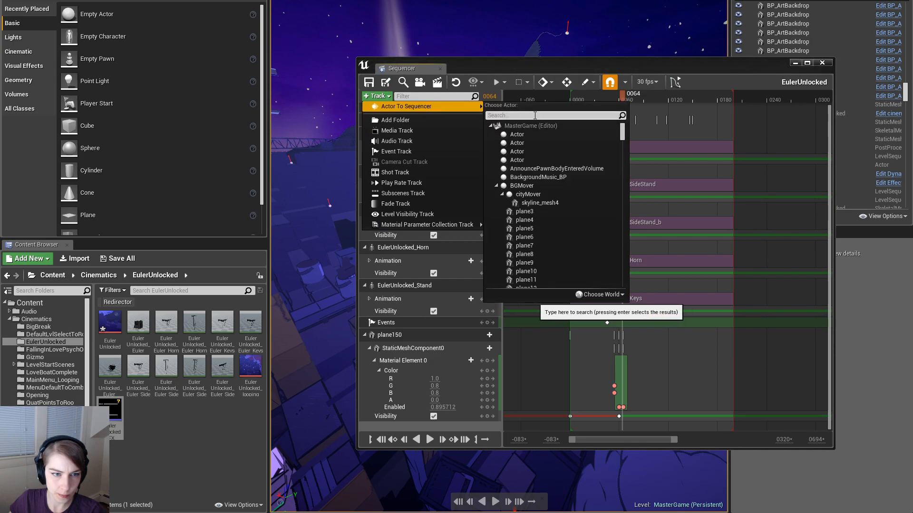
click(409, 143)
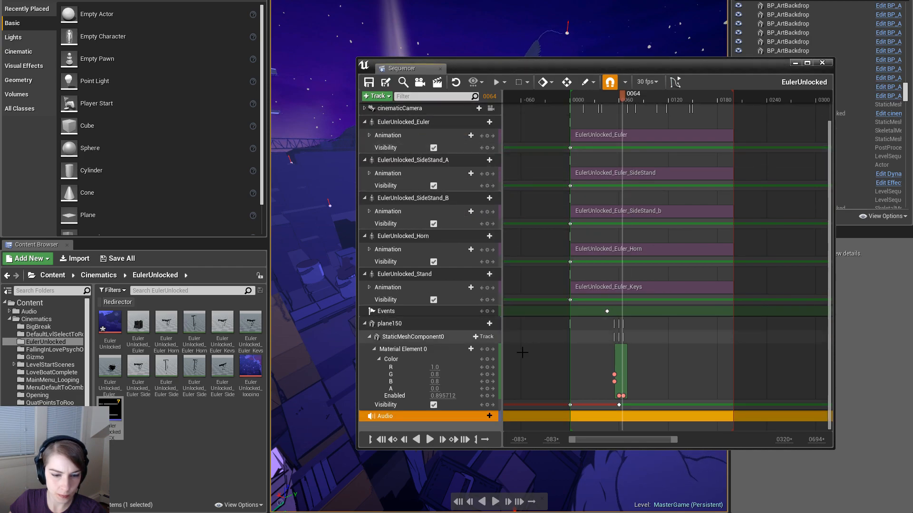
Place the EulerUnlockedSFX sound wave on the new audio track and align its start with frame 0
mouse_move(110, 413)
mouse_down()
mouse_move(575, 408)
mouse_move(618, 417)
mouse_up()
drag(693, 420, 642, 420)
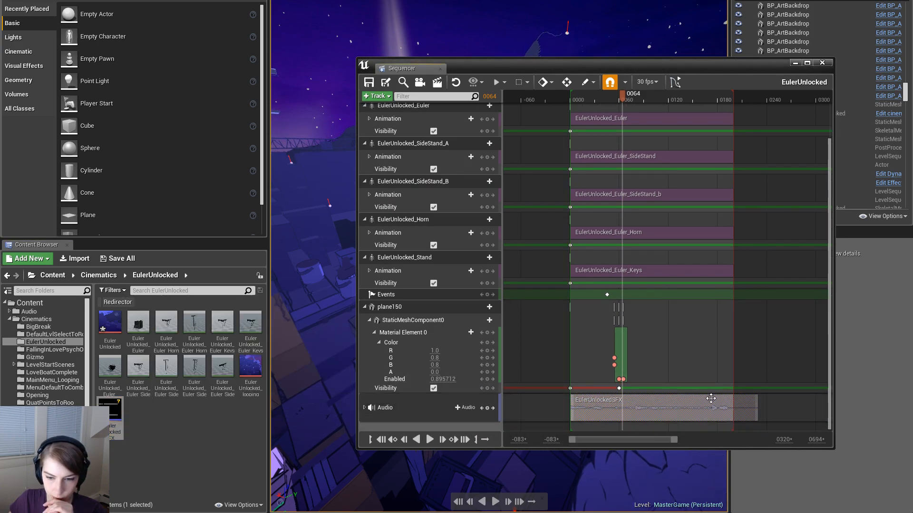
Move the Sequencer clear of the cinematicCamera preview and play the sequence from its start
drag(646, 72, 674, 44)
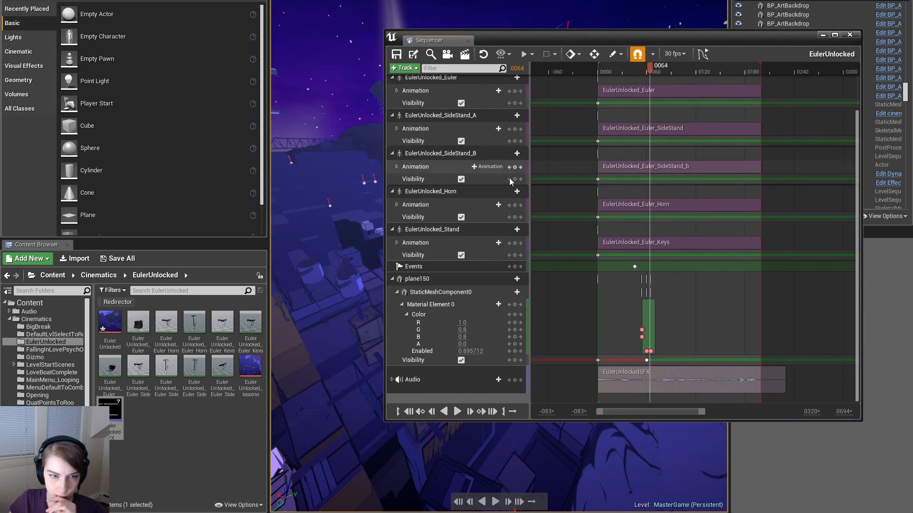
click(429, 94)
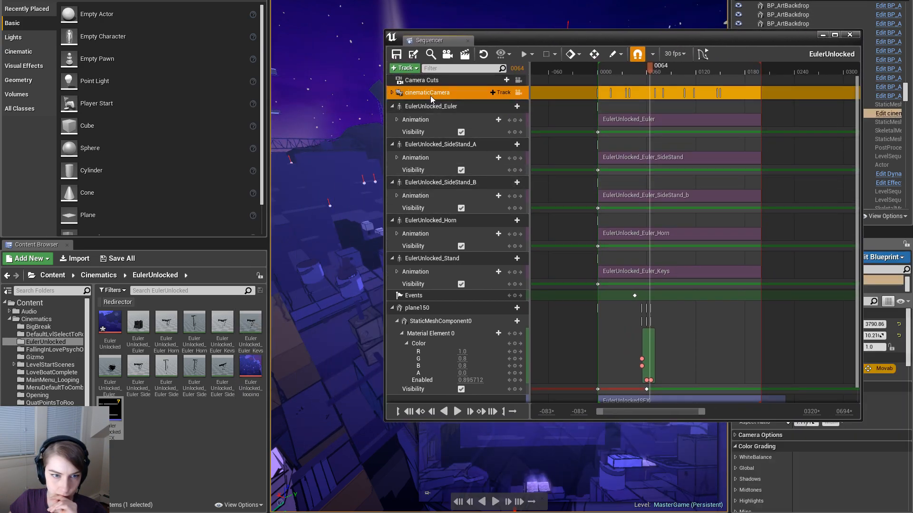
click(392, 93)
click(392, 92)
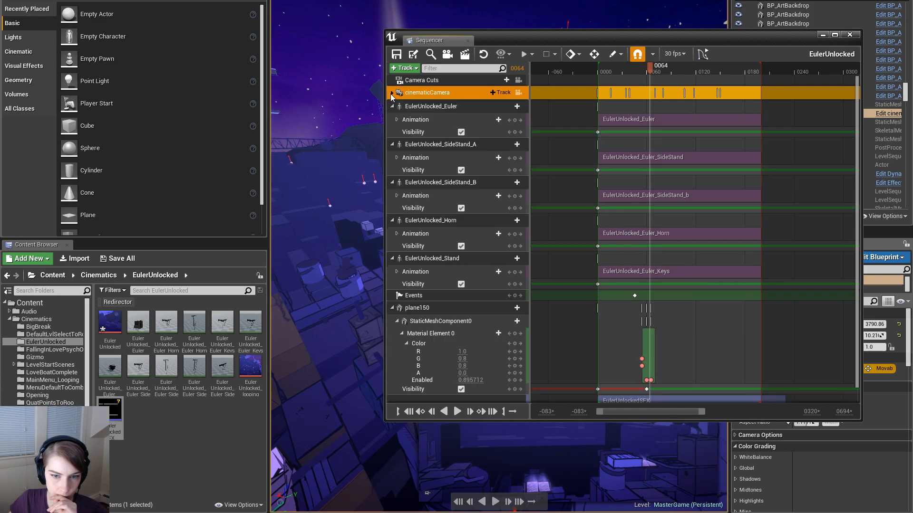
drag(665, 41, 310, 0)
drag(244, 0, 238, 0)
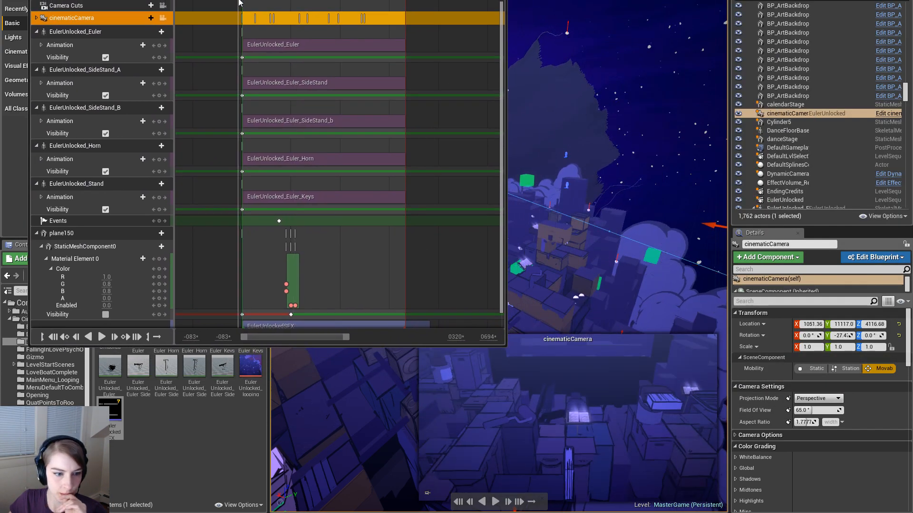
click(102, 337)
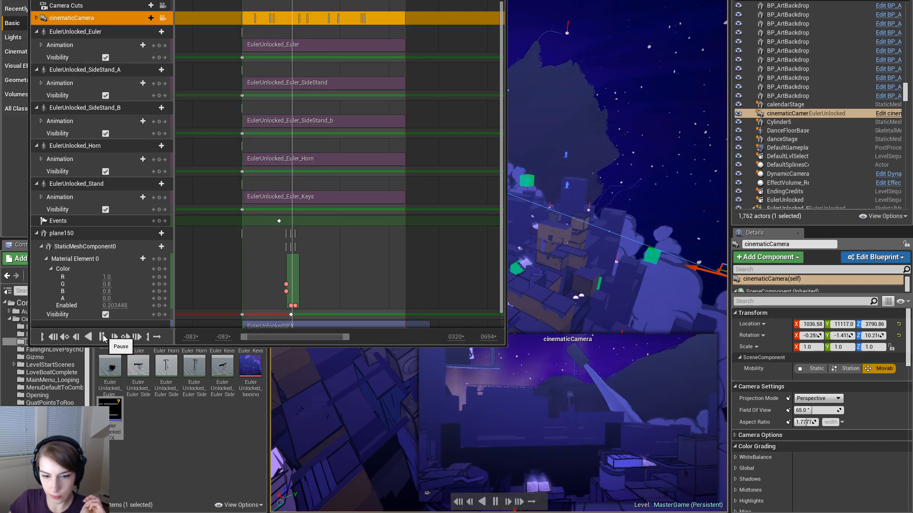
click(103, 337)
Expand the audio track's pitch and volume settings and audition the EulerUnlockedSFX sound wave on its own
scroll(332, 259, down, 3)
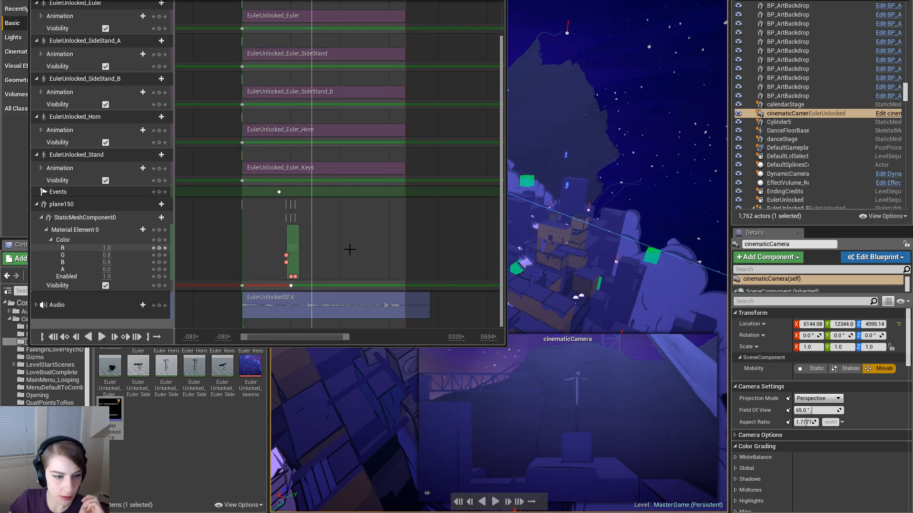
click(267, 309)
click(37, 304)
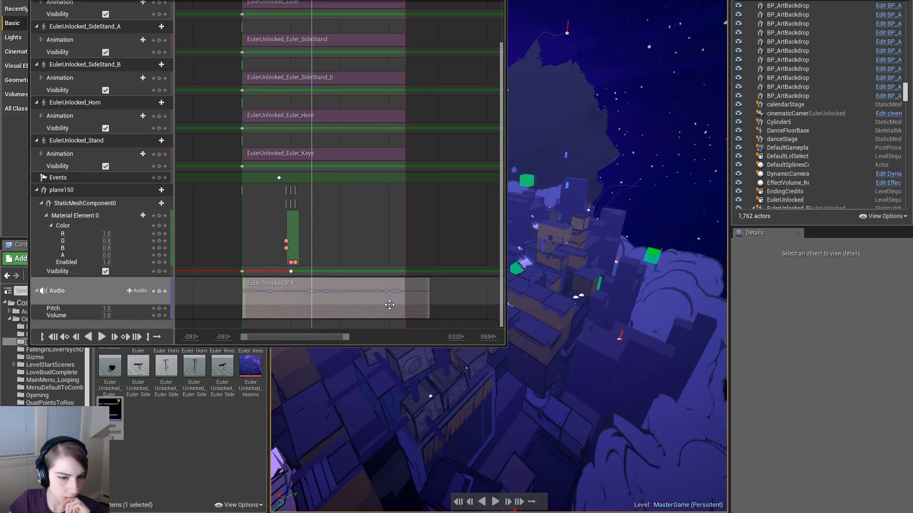
scroll(389, 305, up, 2)
click(111, 411)
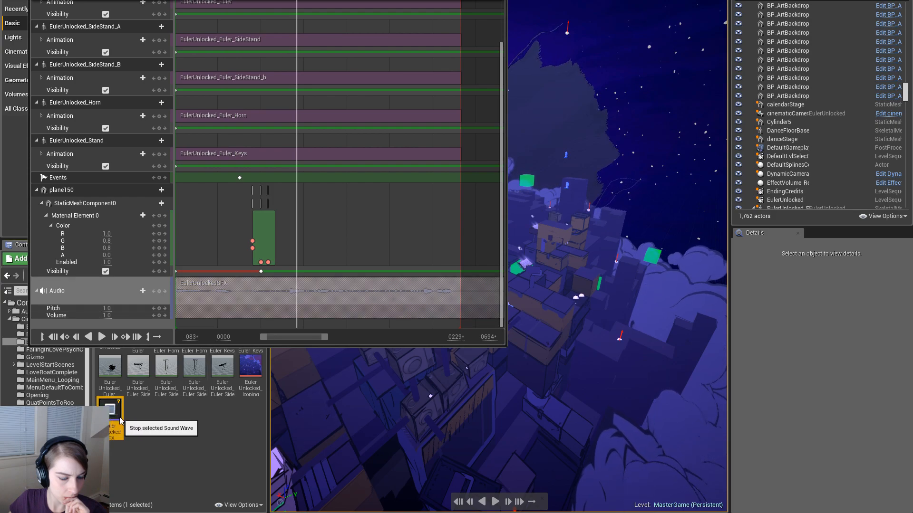
Bring the playhead back near the sequence start and play it against the EulerUnlockedSFX waveform
click(292, 3)
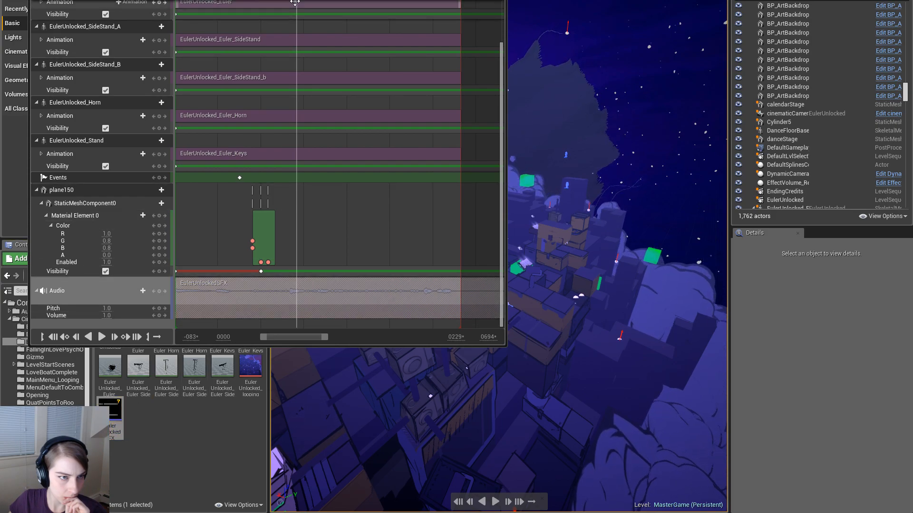
drag(292, 2, 185, 3)
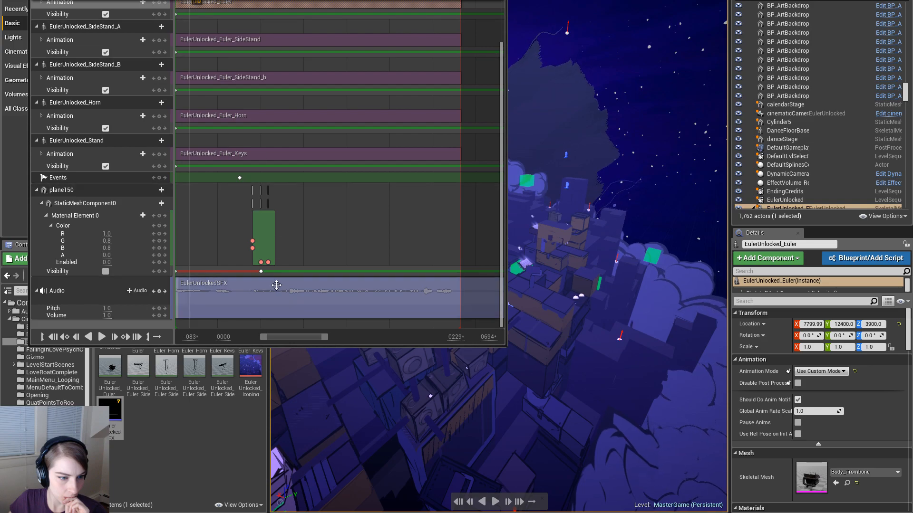
drag(261, 338, 246, 338)
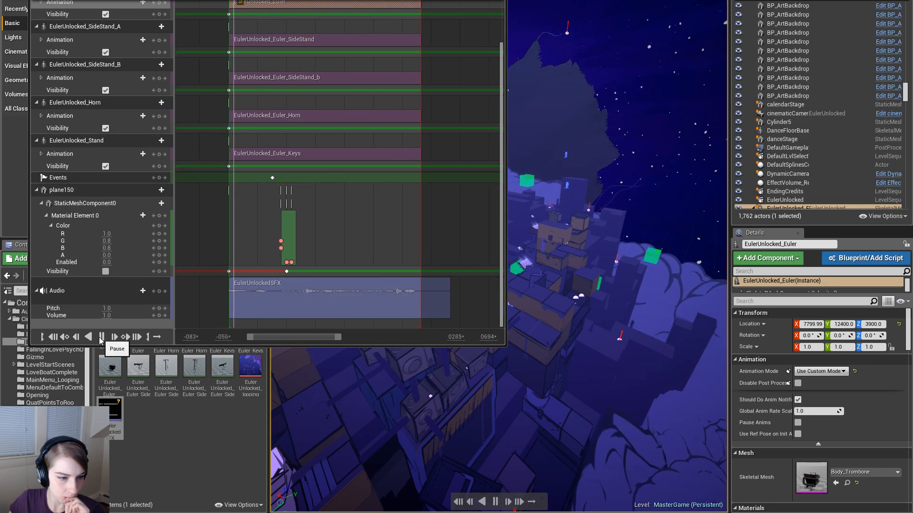
click(101, 337)
Select cinematicCamera for its preview and replay the sequence from before frame 0 to check the sound timing
scroll(119, 139, up, 3)
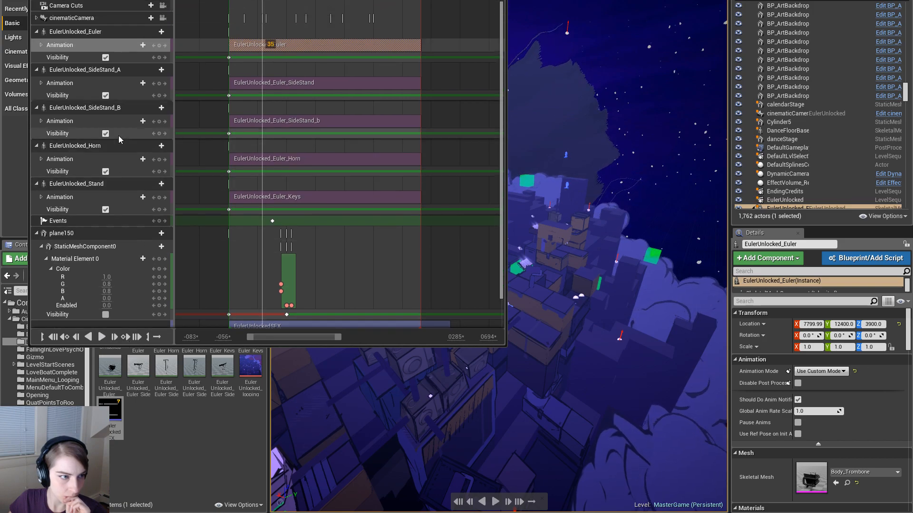
click(91, 19)
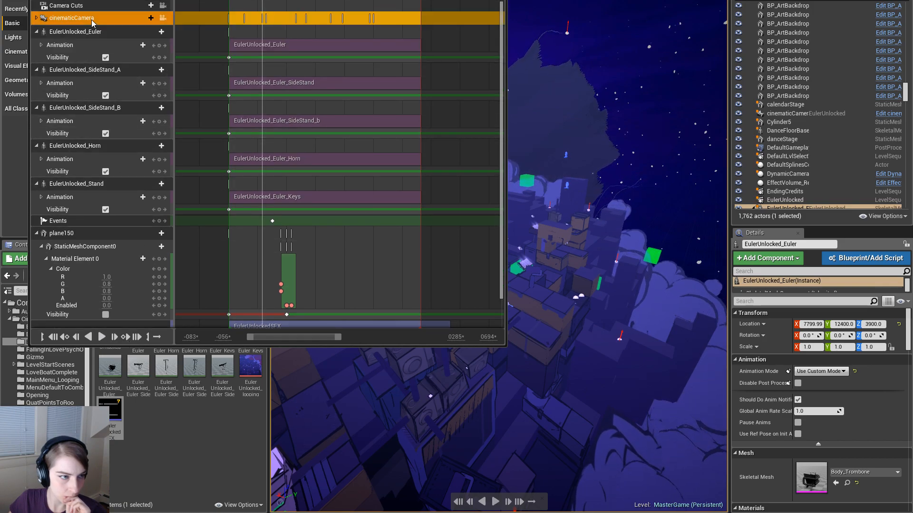
click(242, 6)
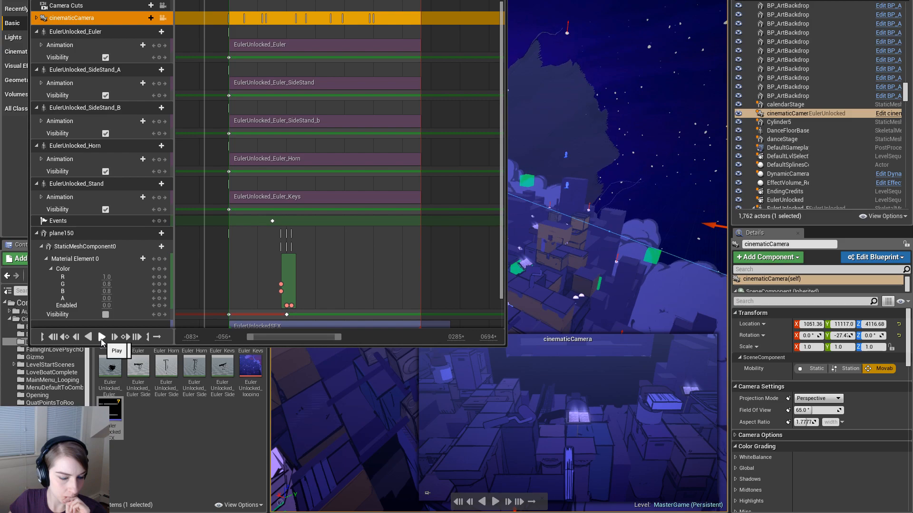
click(102, 337)
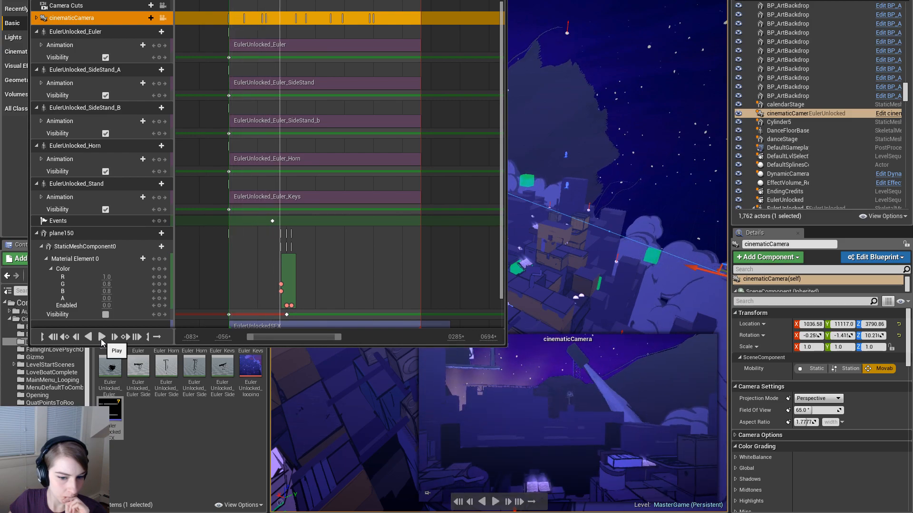
Shift the EulerUnlockedSFX clip later to start at about frame 16 and play back the new timing
scroll(295, 256, down, 3)
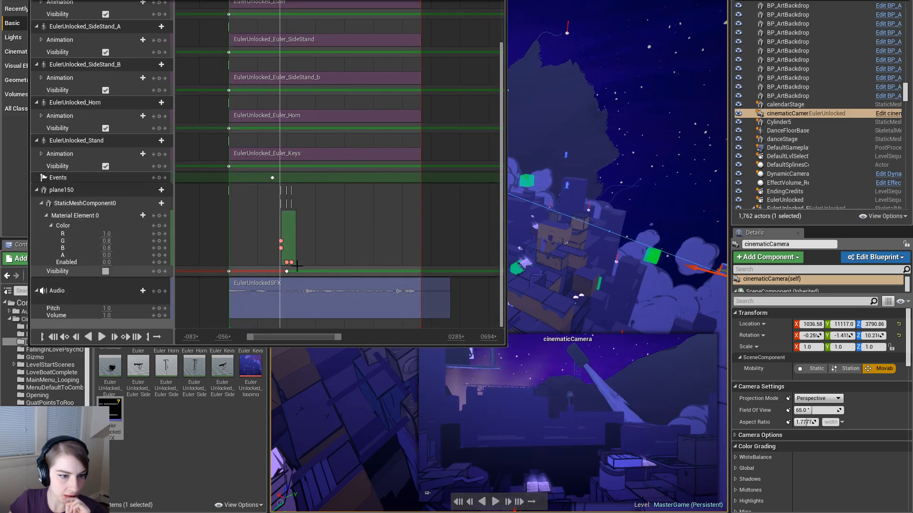
drag(290, 303, 306, 308)
ctrl+scroll(314, 308, up, 5)
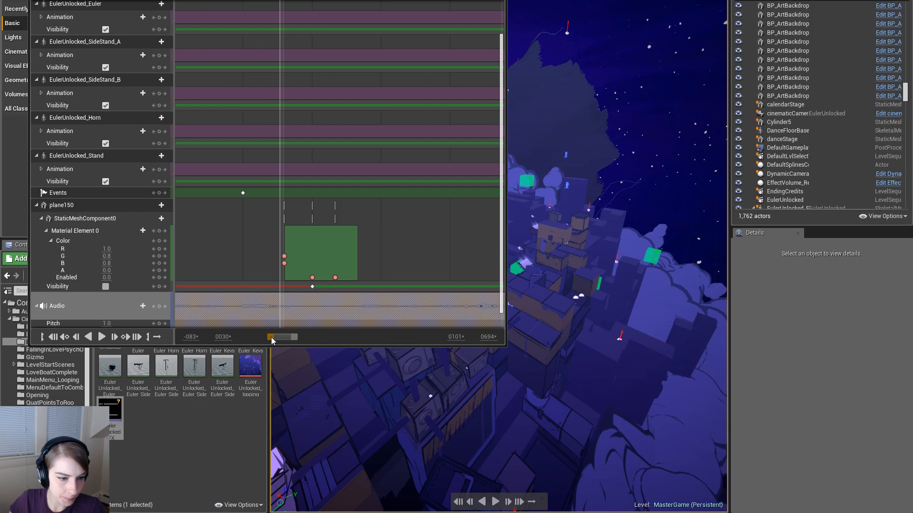
ctrl+scroll(271, 337, down, 3)
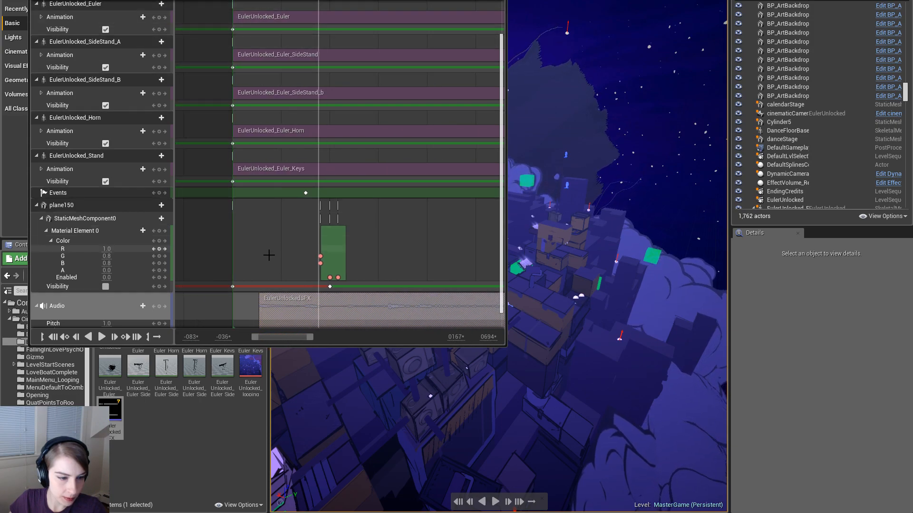
ctrl+scroll(277, 304, up, 3)
drag(278, 339, 273, 338)
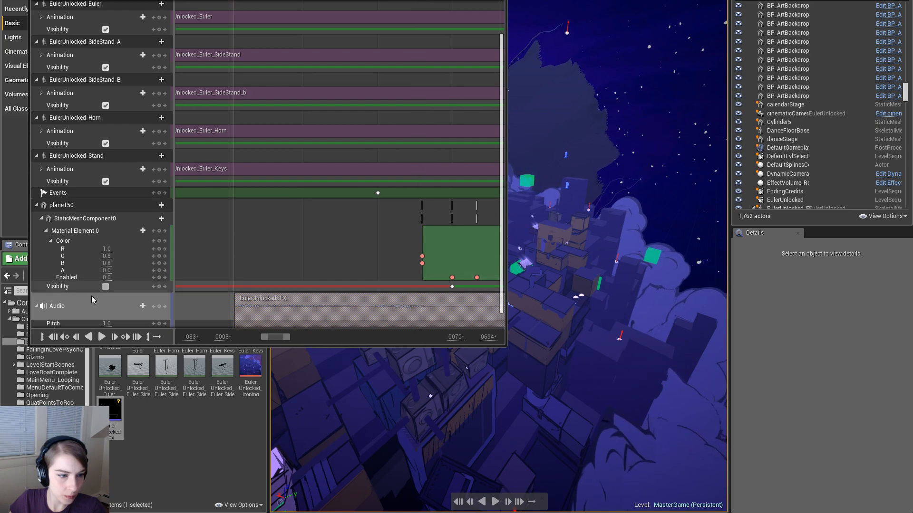
click(101, 336)
click(101, 337)
scroll(126, 172, up, 2)
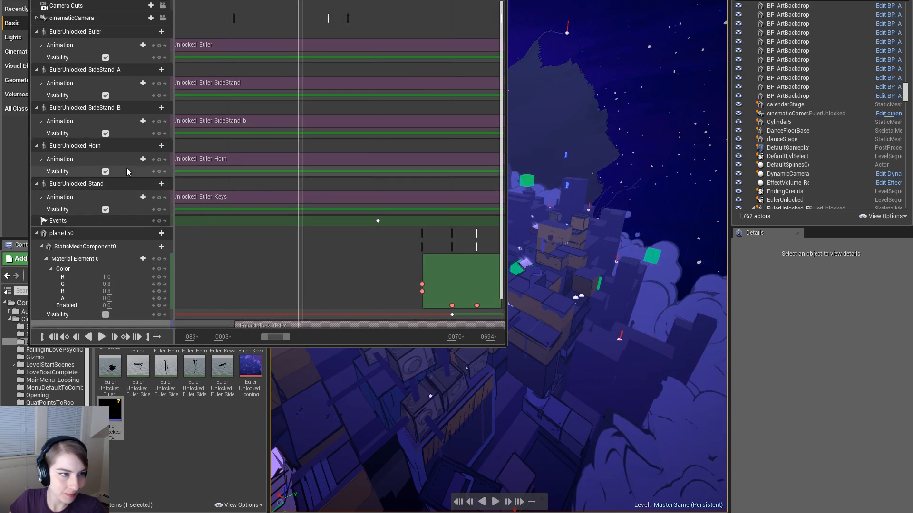
drag(160, 0, 336, 21)
click(233, 49)
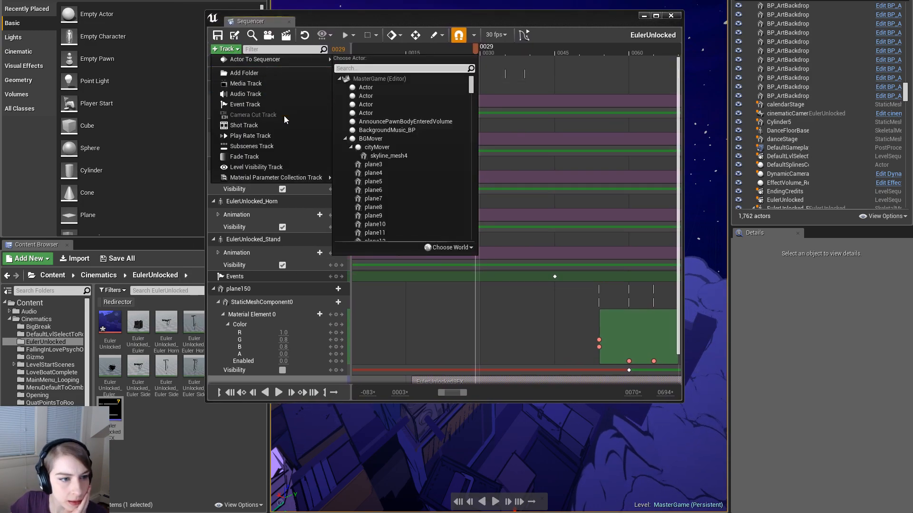
click(280, 128)
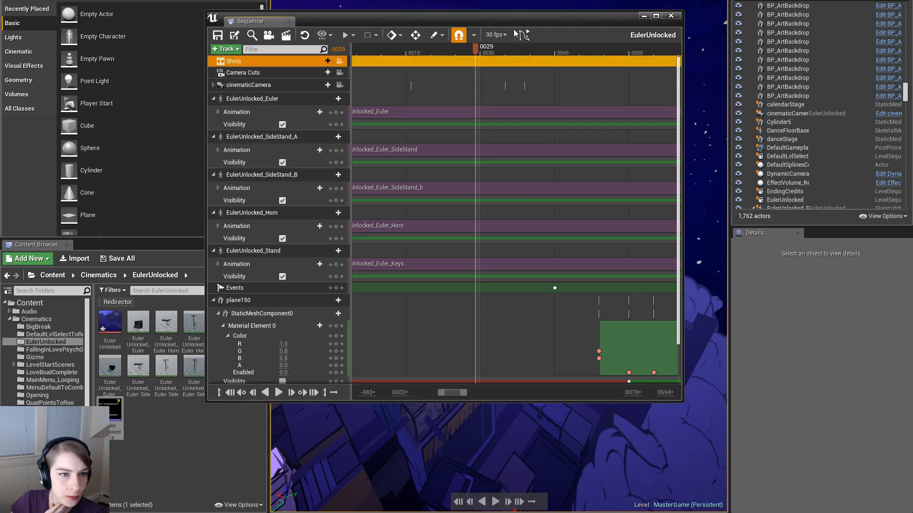
double_click(484, 22)
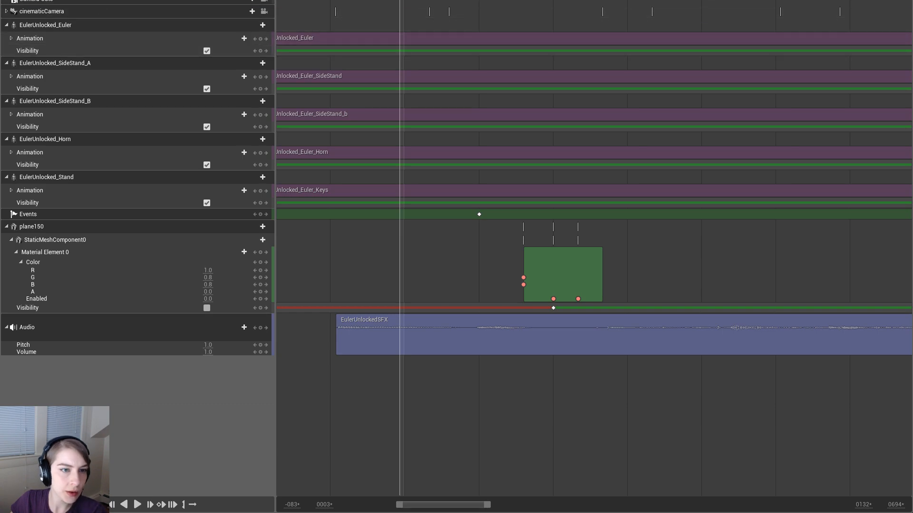
key(Delete)
Add a camera cut bound to cinematicCamera and stretch it from frame 0 to the end of the sequence
click(252, 0)
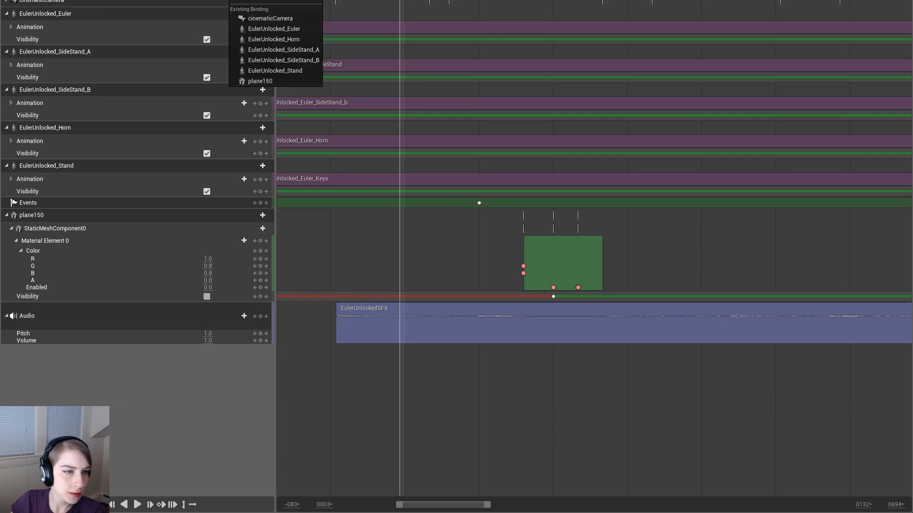
click(267, 18)
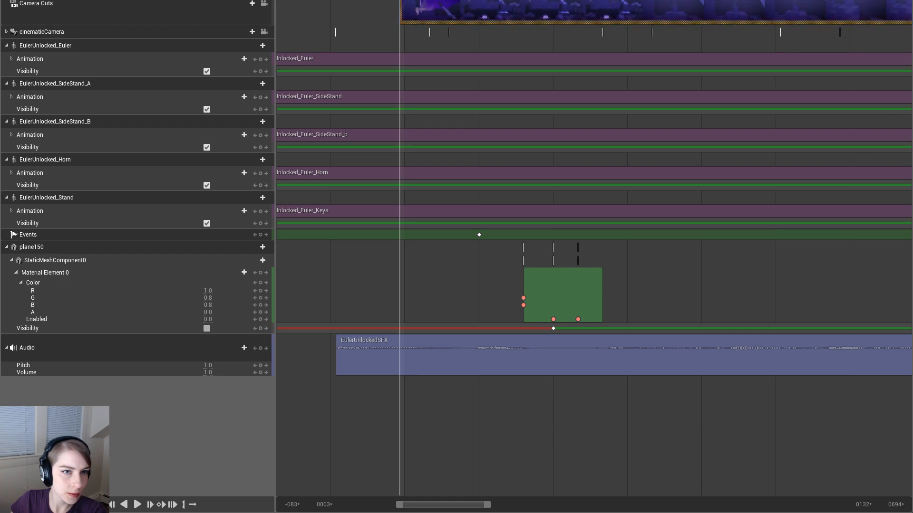
drag(399, 13, 320, 13)
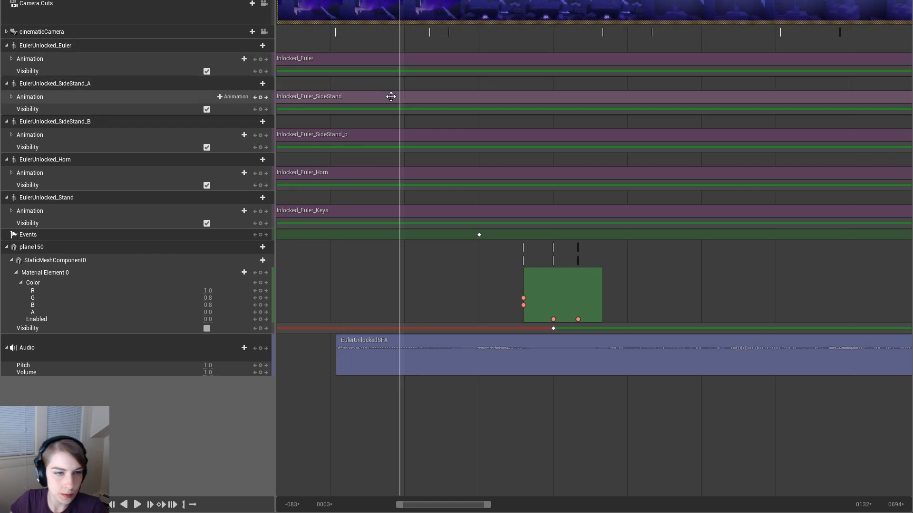
ctrl+scroll(350, 85, down, 4)
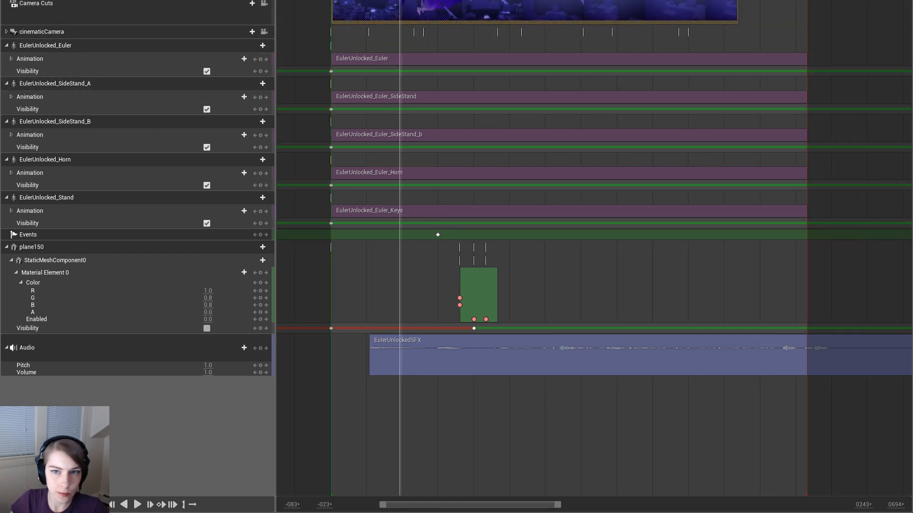
drag(738, 8, 807, 9)
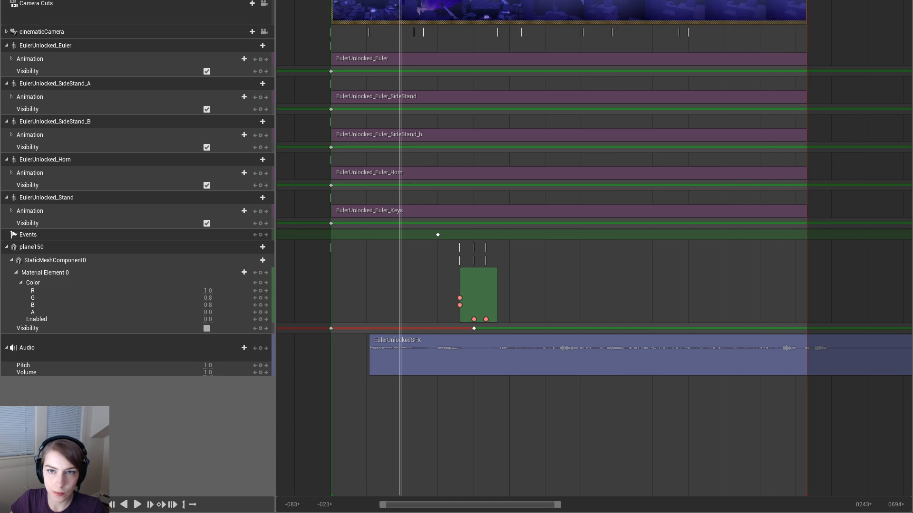
Clear the Sequencer off the viewport and repeatedly play the cinematic through its camera cut to check the sound timing
drag(242, 1, 912, 79)
key(space)
key(space)
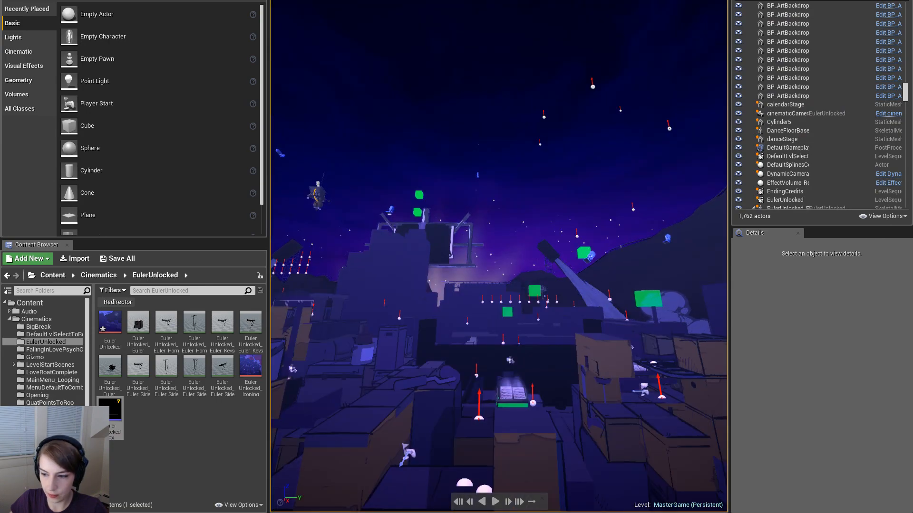
key(space)
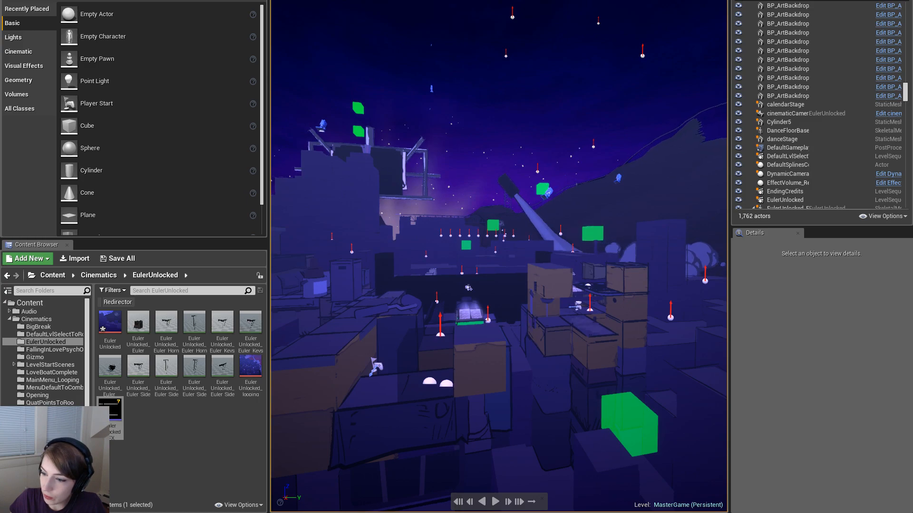
key(space)
key(space)
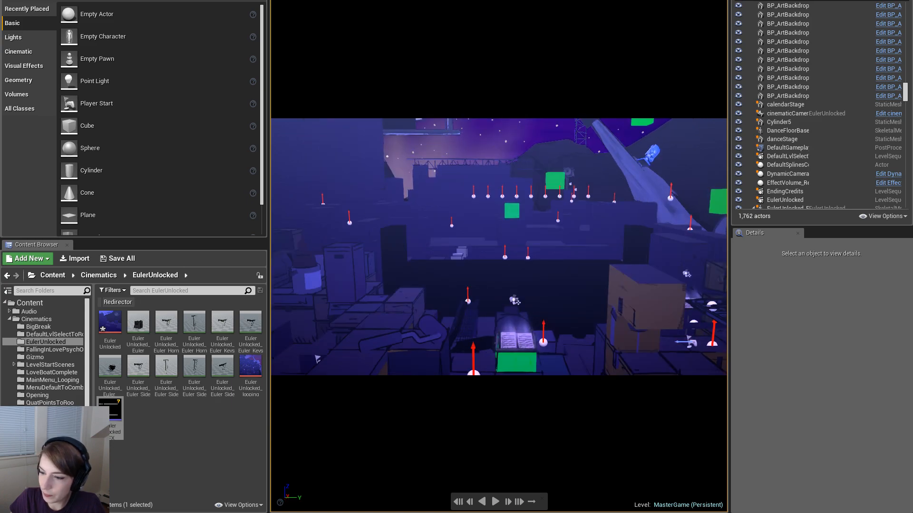
key(space)
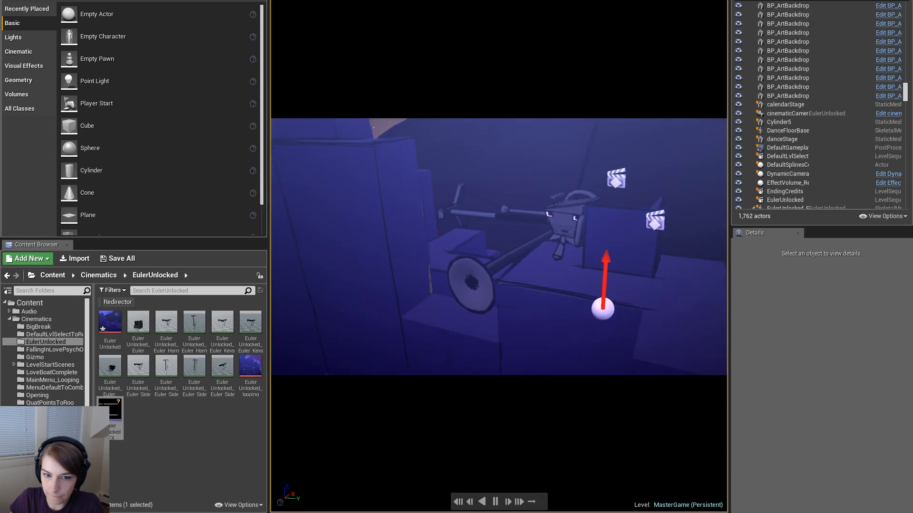
key(space)
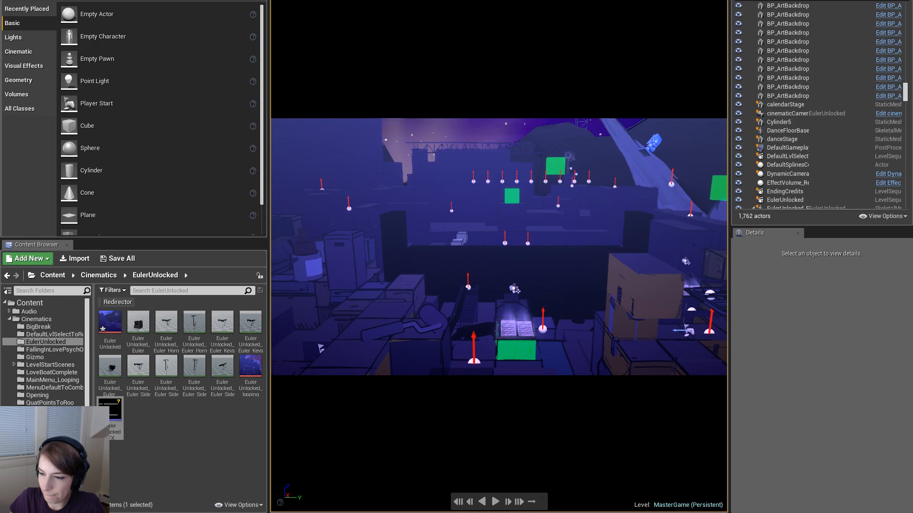
key(space)
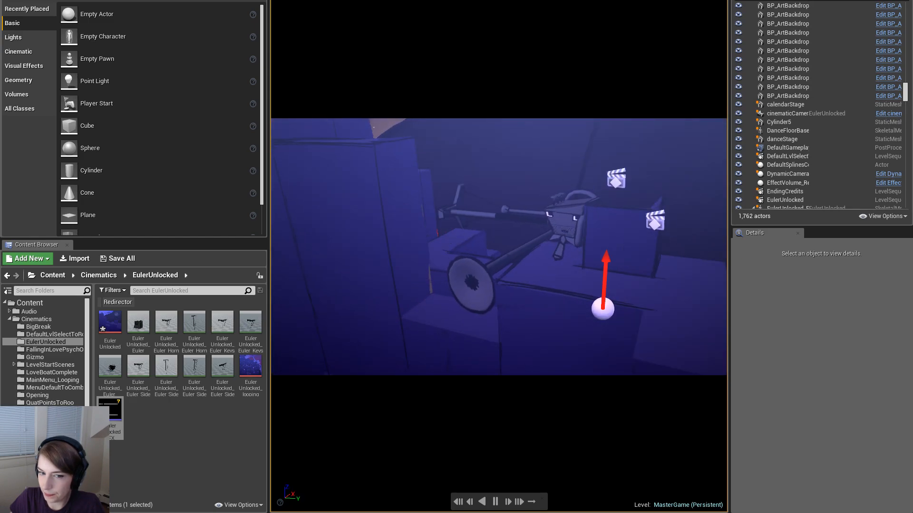
key(space)
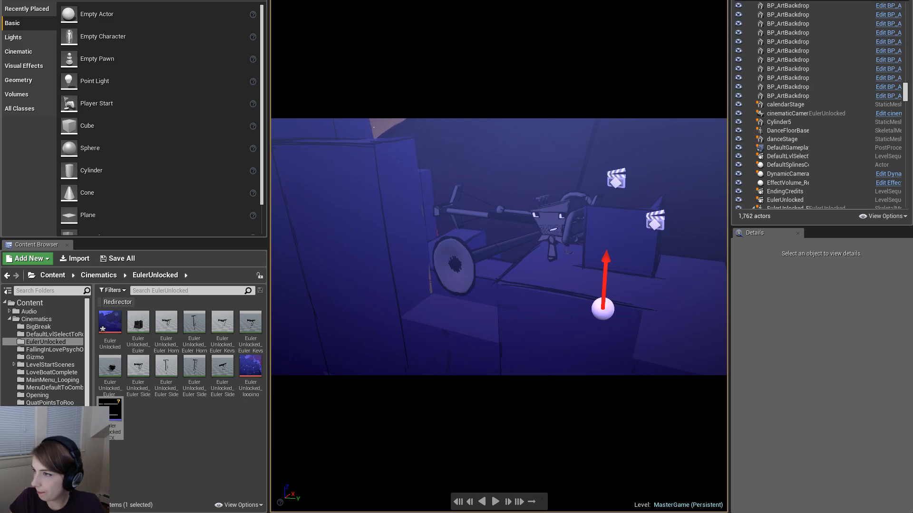
Save the sequence and all remaining changes, checking out the required assets including the MasterGame level
key(ctrl+s)
click(504, 321)
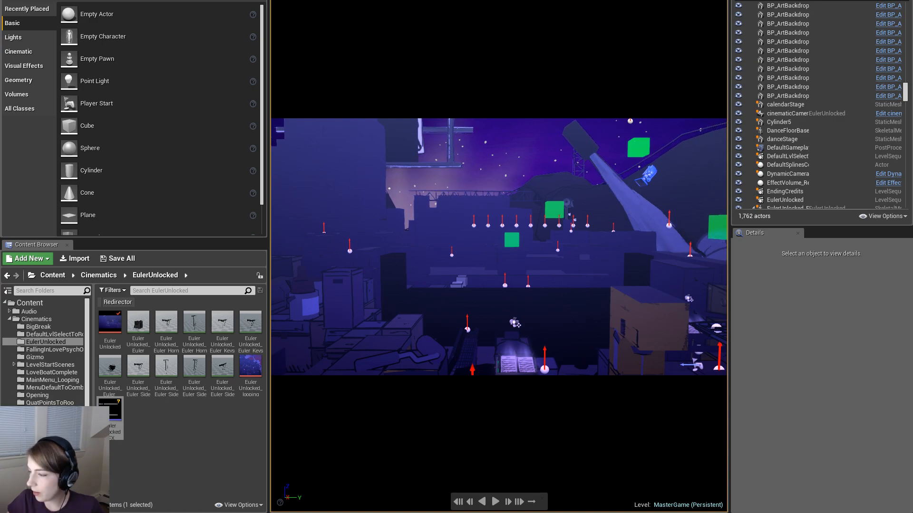
click(9, 1)
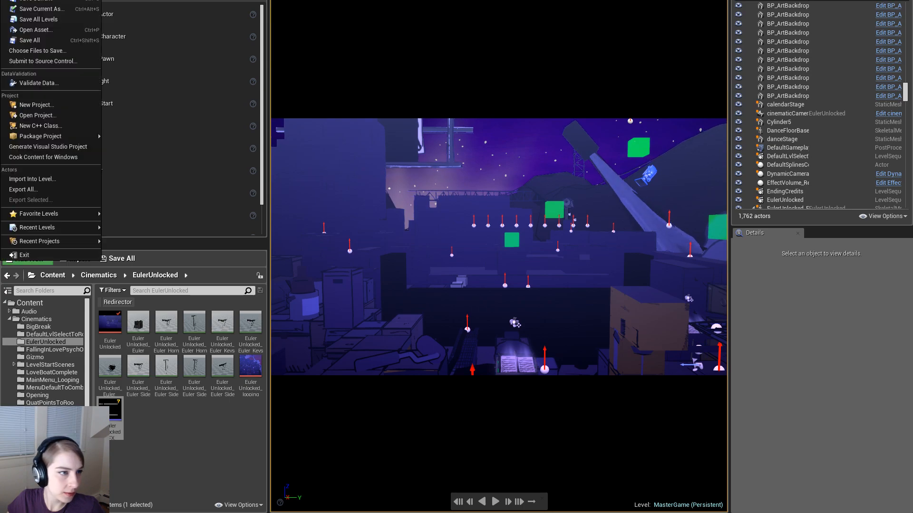
click(42, 41)
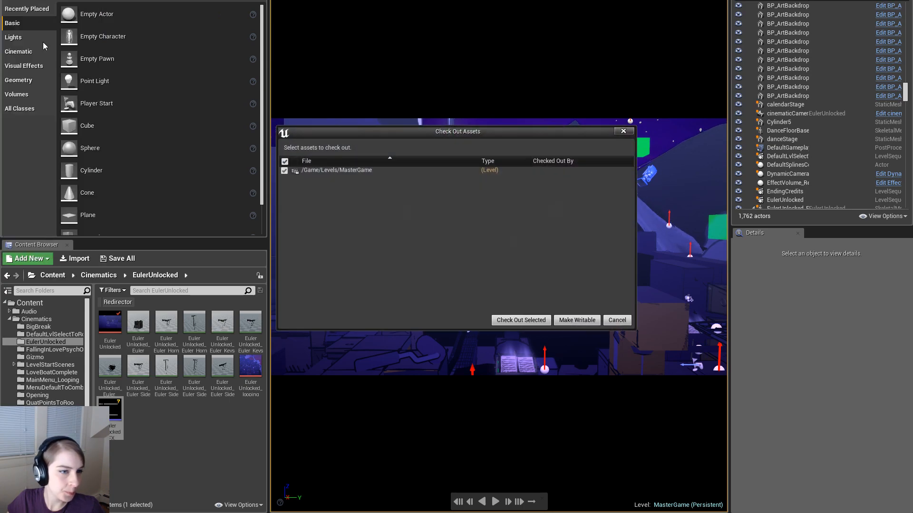
click(520, 322)
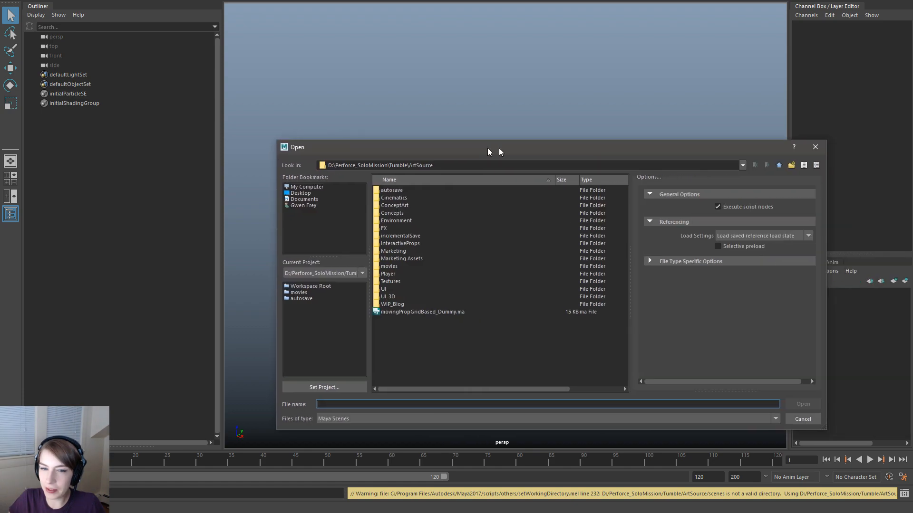
In Maya, open the scene file from the ArtSource Cinematics\EulerUnlocked folder without saving the current scene
drag(491, 150, 485, 120)
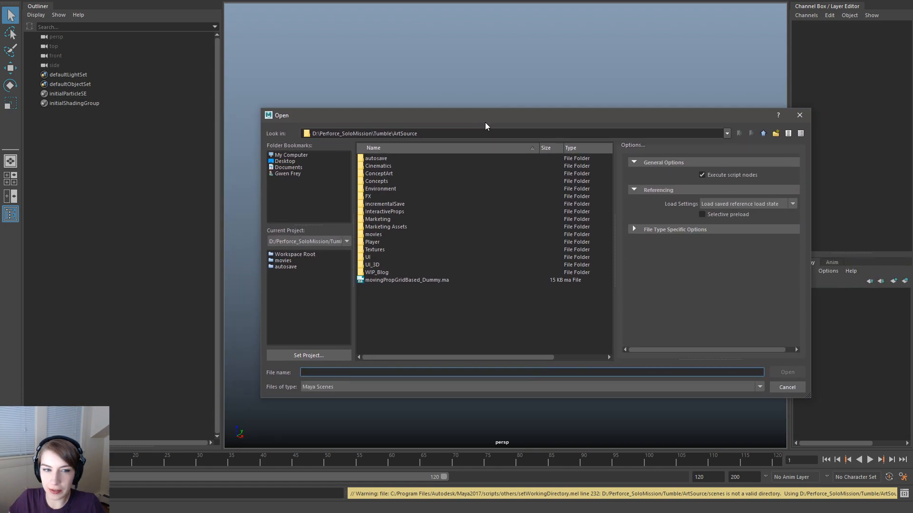
double_click(388, 166)
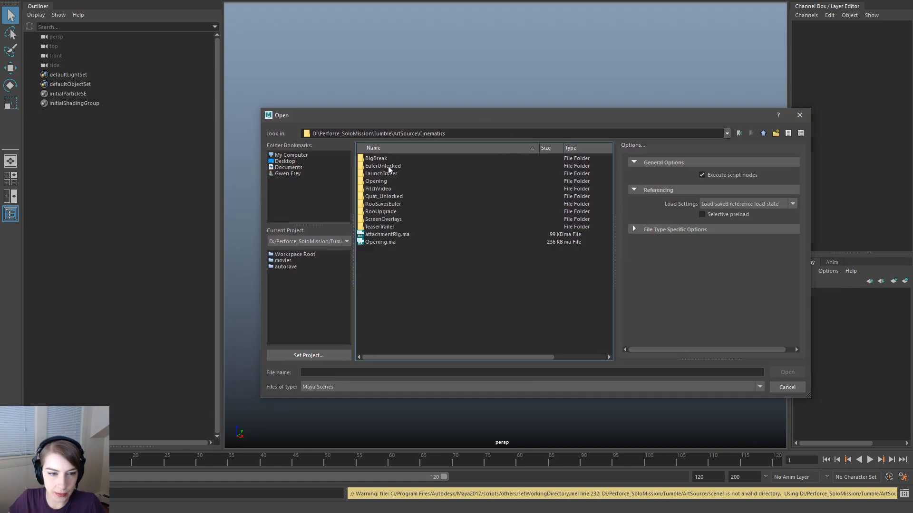
double_click(388, 168)
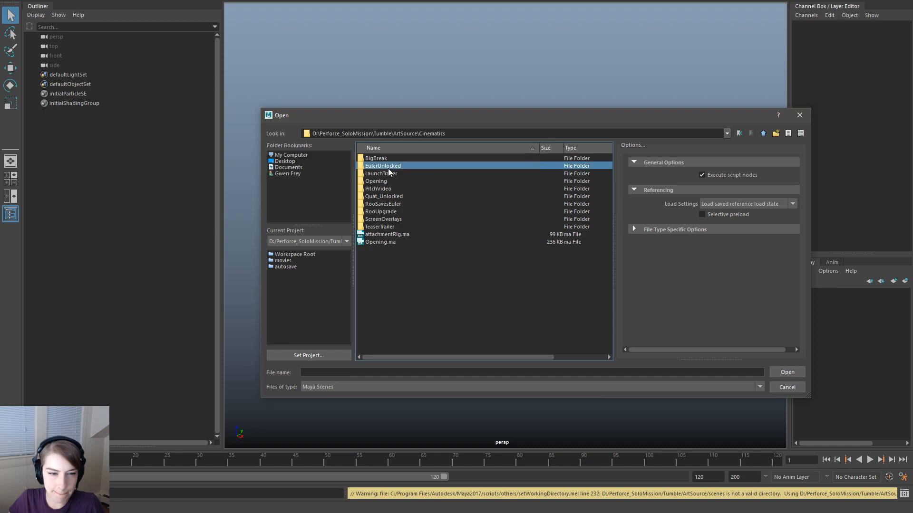
double_click(388, 169)
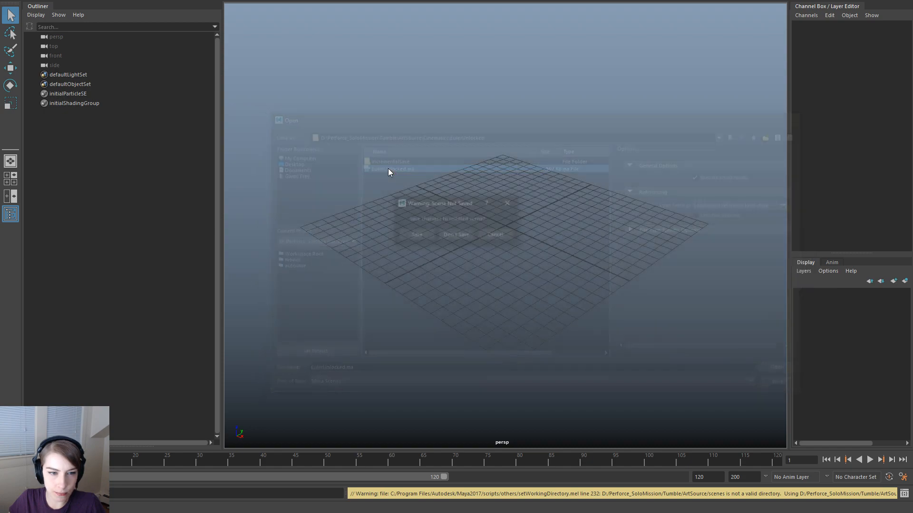
click(451, 236)
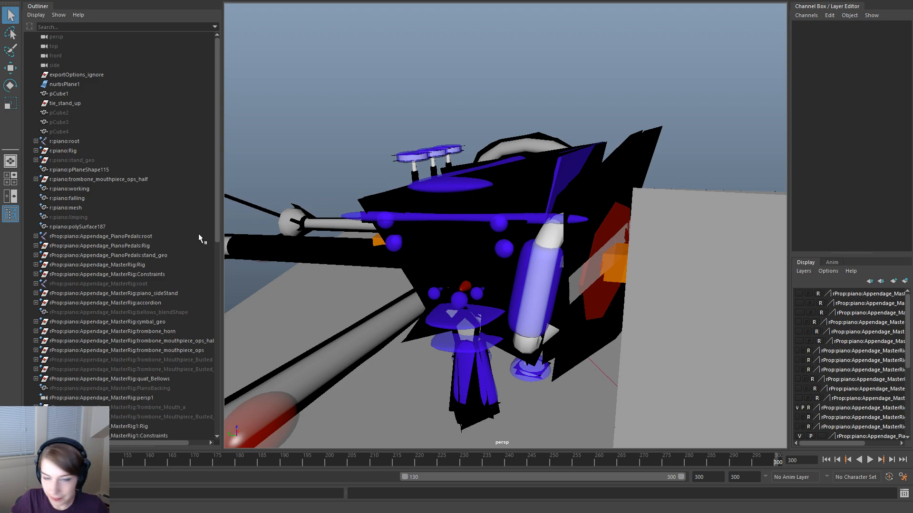
Display the Euler piano character with its textures and view it from the front in the perspective view
key(6)
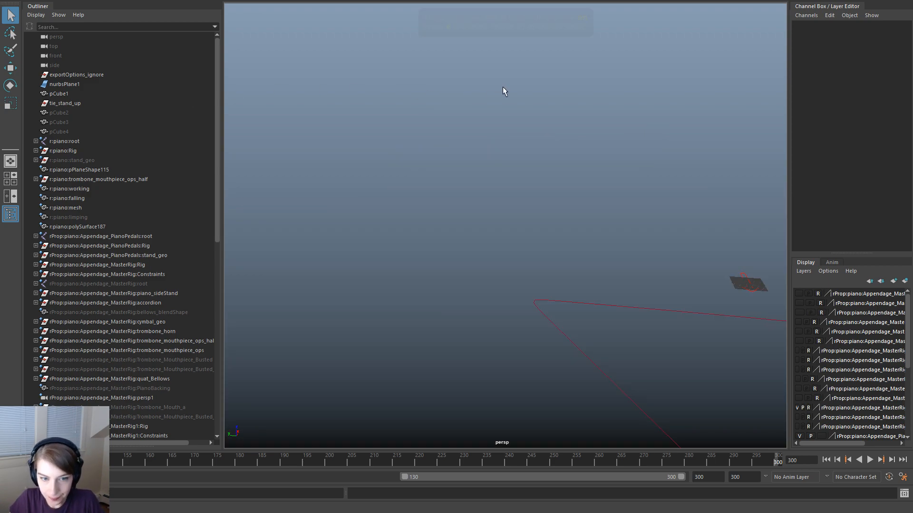
scroll(525, 204, down, 2)
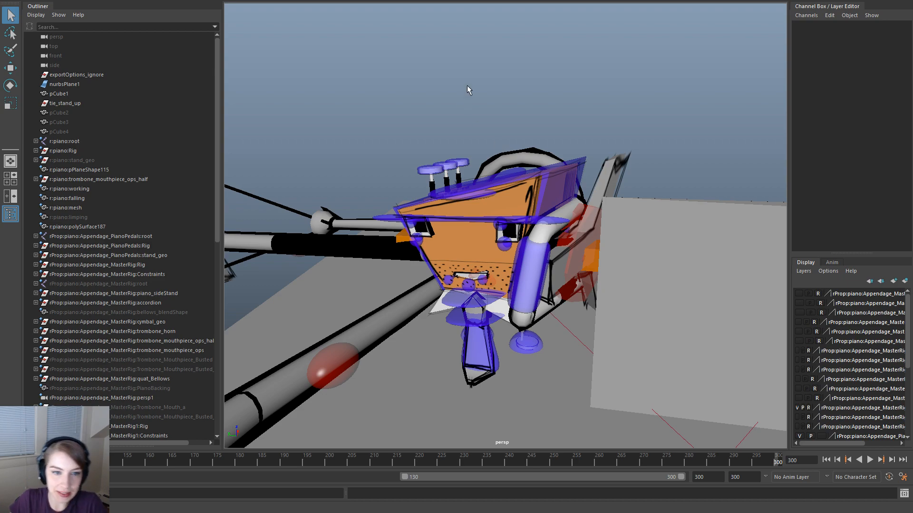
alt+drag(466, 144, 495, 143)
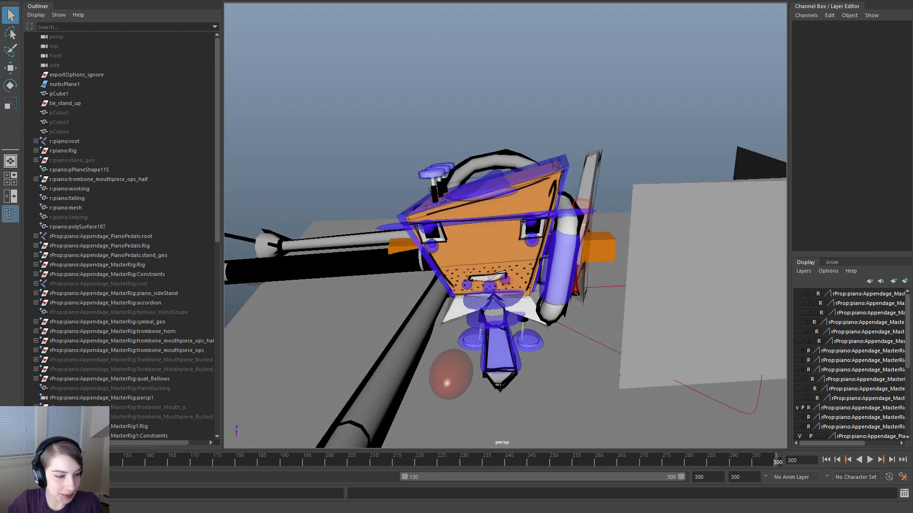
Extend the playback range from frame 130 back to the earlier frames and play Euler's animation
key(alt+v)
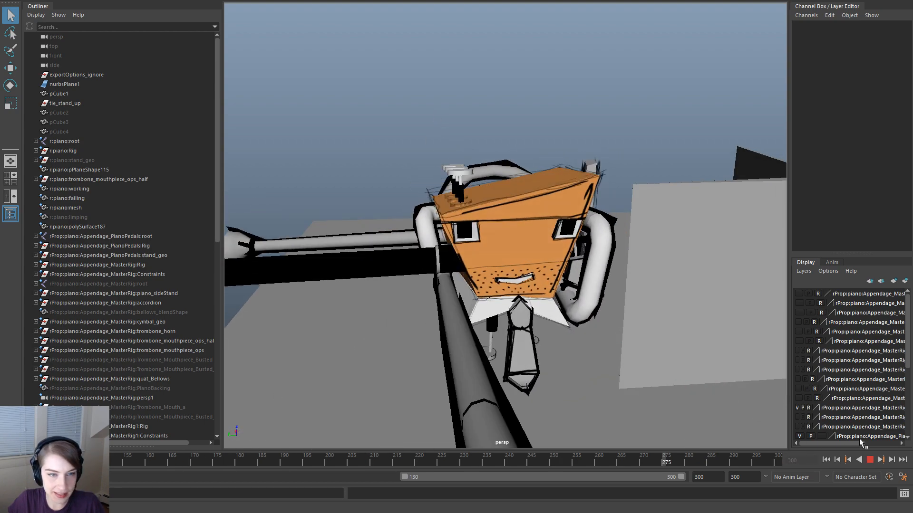
drag(403, 476, 100, 477)
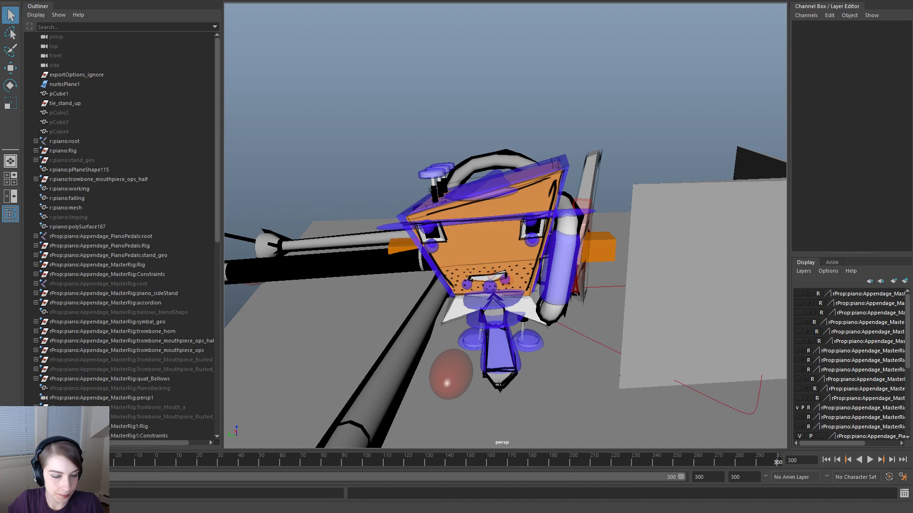
key(alt+v)
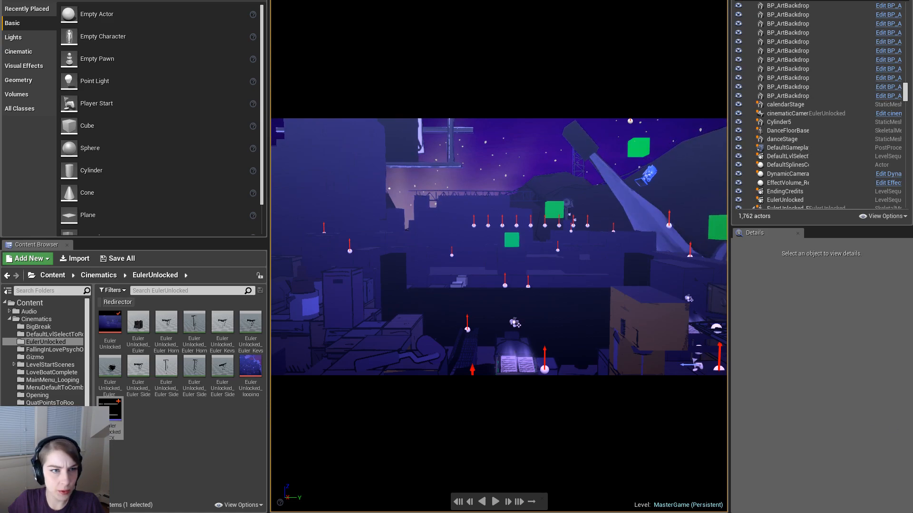
Switch back to Unreal Editor and bring up the EulerUnlocked sequence full-size to view its camera cut and audio tracks
click(400, 0)
click(452, 61)
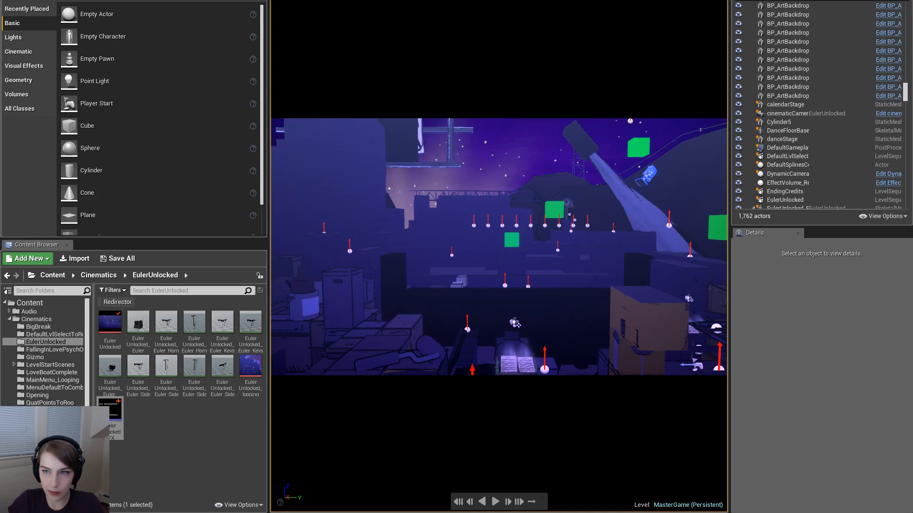
drag(912, 33, 332, 38)
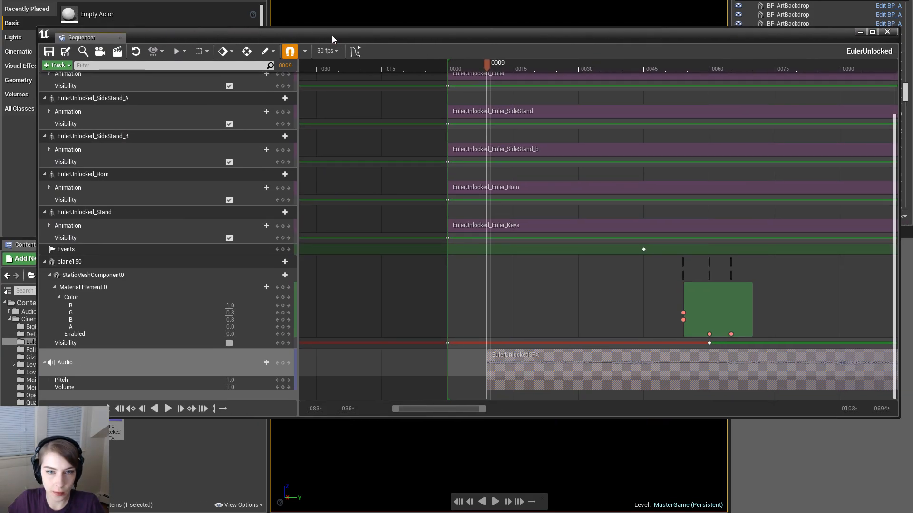
double_click(332, 36)
scroll(649, 53, down, 2)
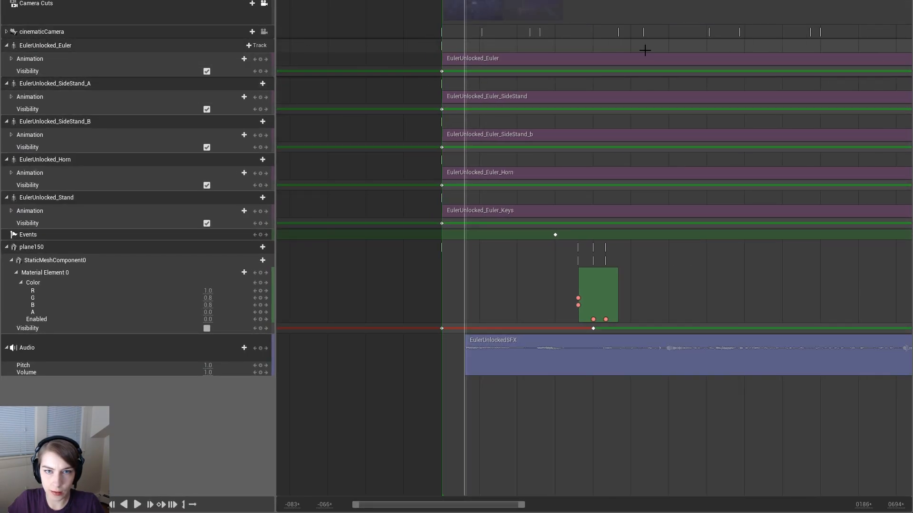
ctrl+scroll(645, 50, down, 3)
ctrl+scroll(645, 51, up, 1)
ctrl+scroll(566, 50, up, 2)
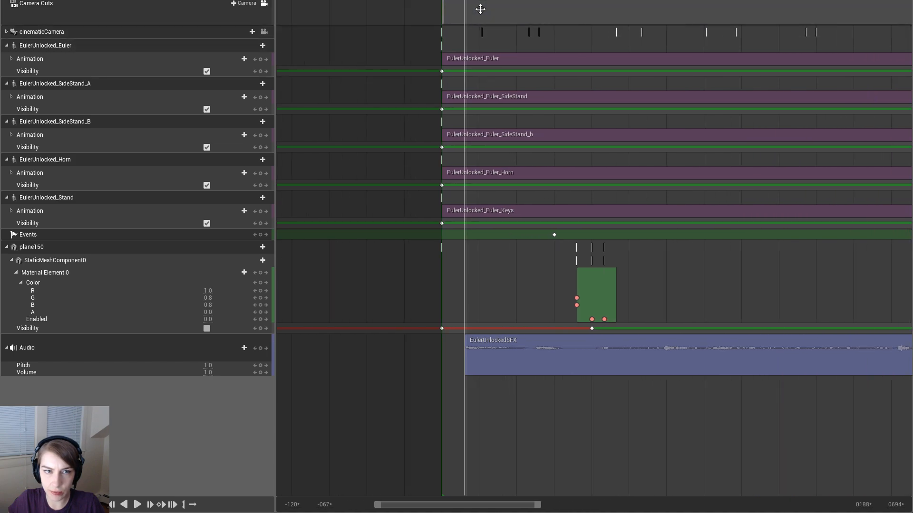
Zoom the EulerUnlocked sequence timeline in and scrub around the start of the EulerUnlockedSFX audio to examine its timing
ctrl+scroll(480, 9, up, 4)
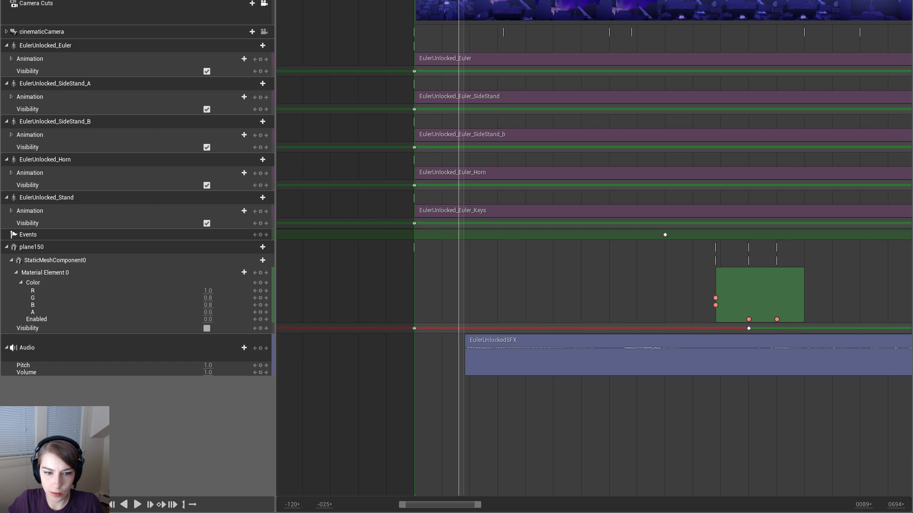
drag(618, 1, 474, 10)
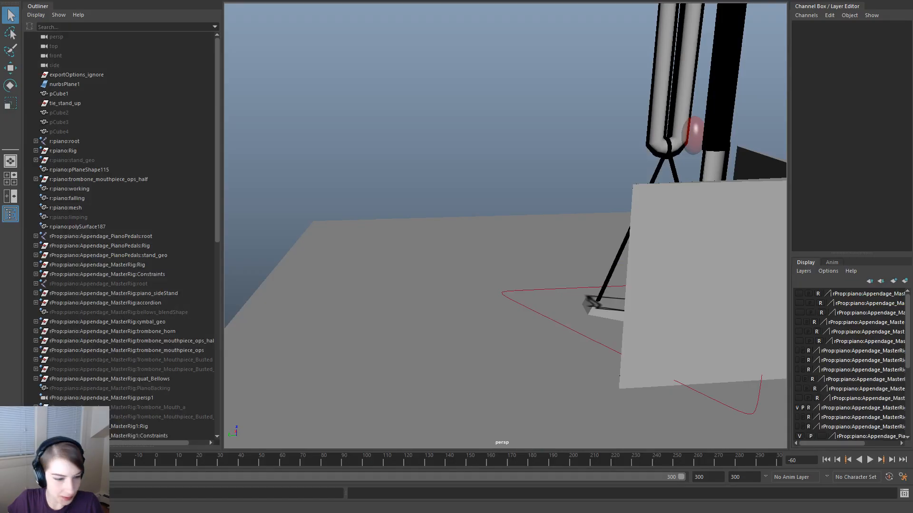
In Maya, import EulerUnlockedSFX.wav from the AudioSource Cinematics\EulerUnlocked folder onto the animation timeline
key(alt+v)
key(alt+v)
key(alt+Tab)
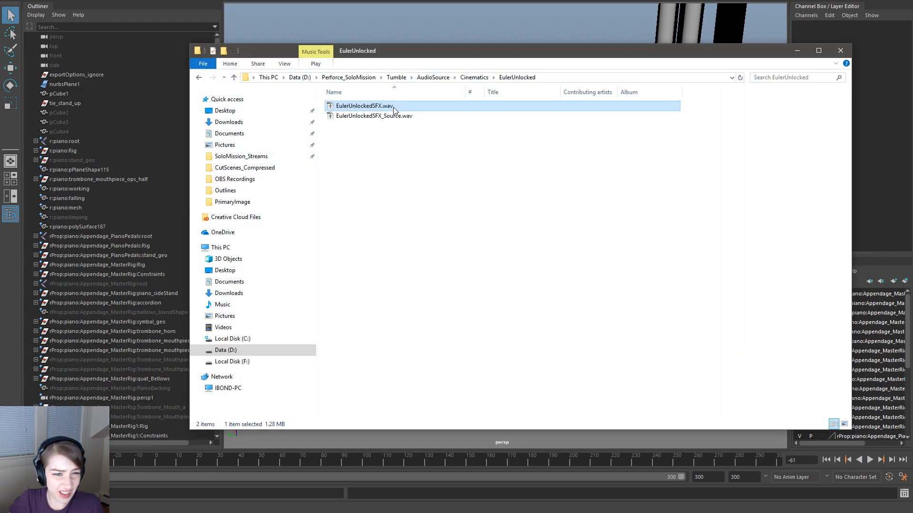
drag(409, 109, 93, 460)
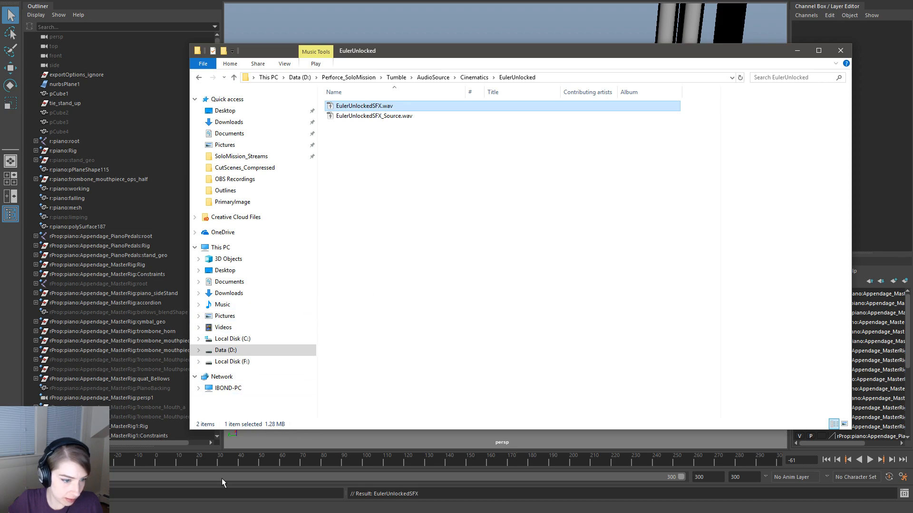
click(261, 468)
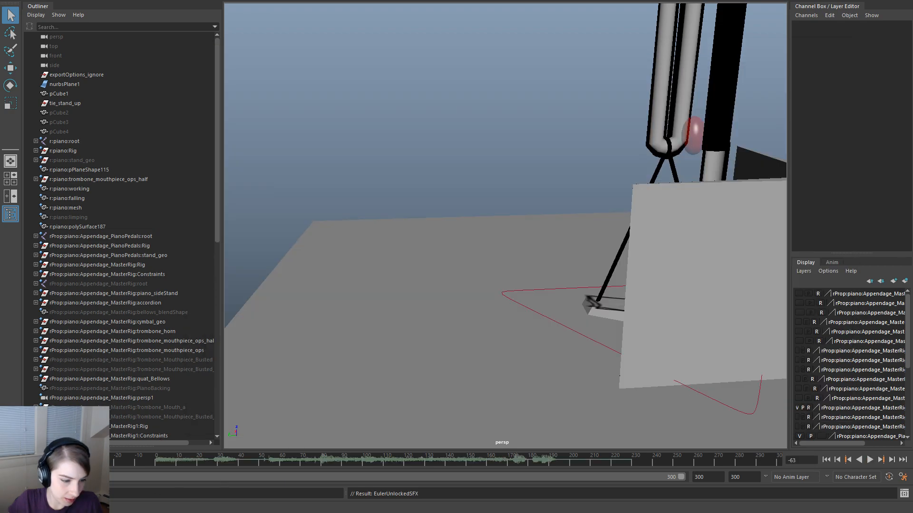
Scrub the current time to frame -3, just before the start of the imported sound's waveform
click(156, 464)
drag(155, 463, 150, 464)
right_click(160, 461)
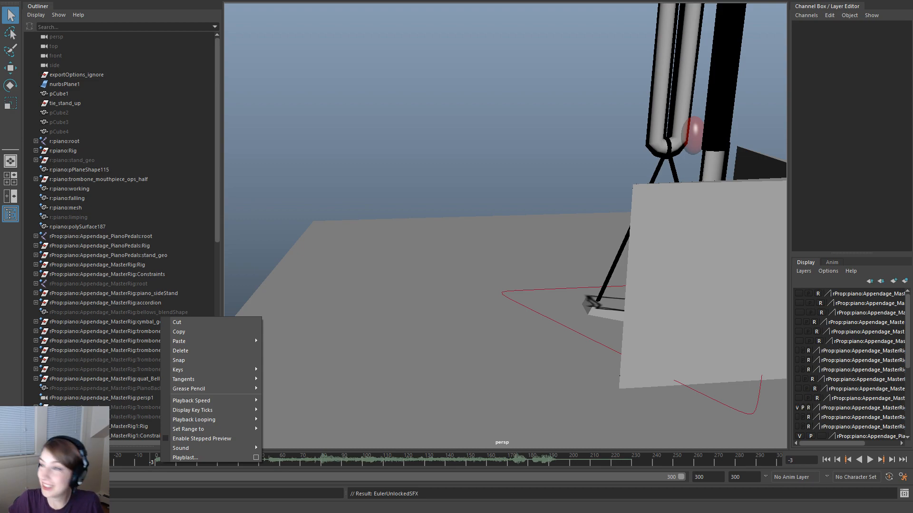
key(Escape)
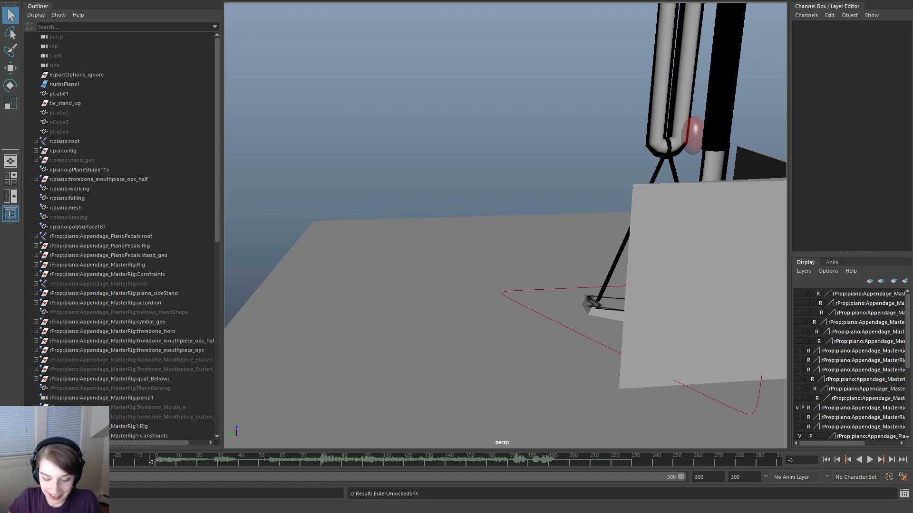
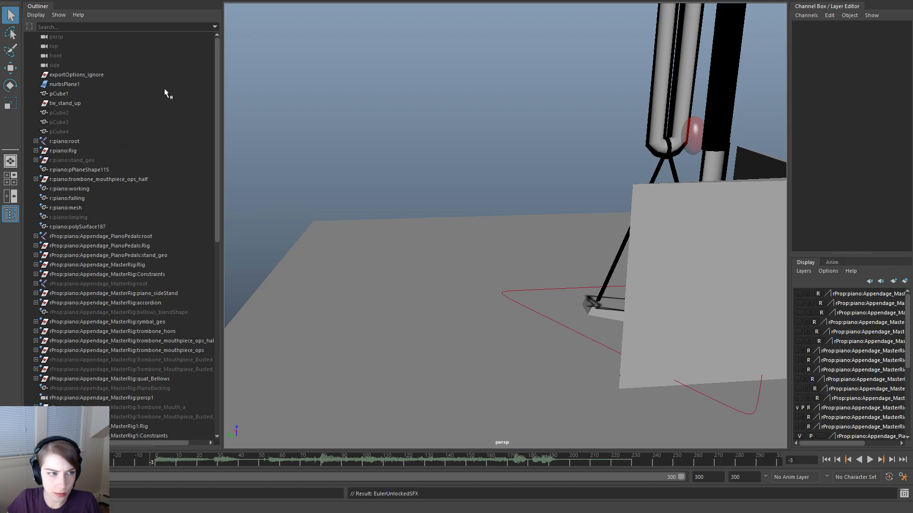
Open the Attribute Editor and place it over the perspective view beside the Outliner
click(363, 85)
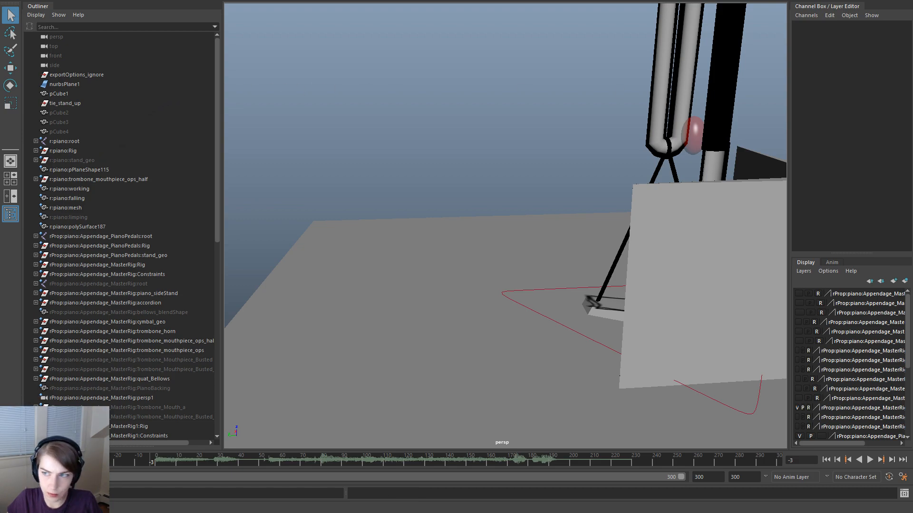
key(ctrl+a)
drag(455, 75, 377, 76)
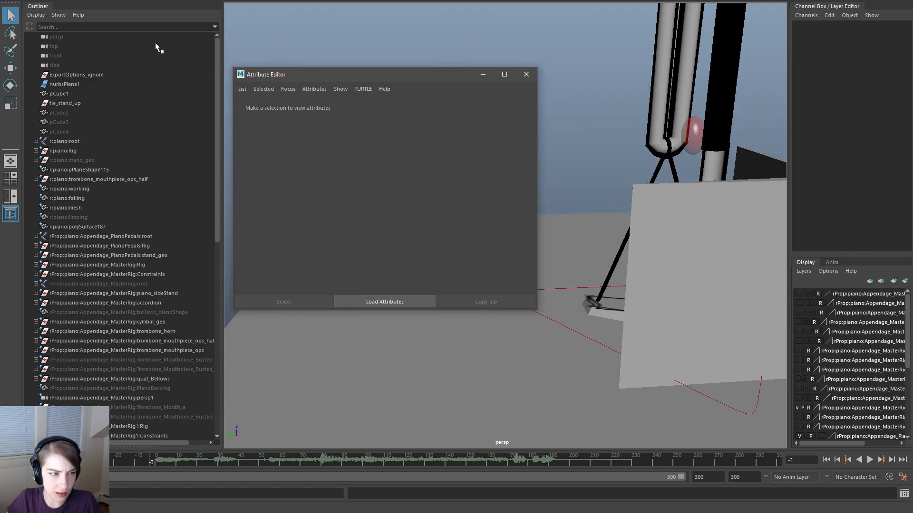
Search the Outliner for audio and look through its display and object filter options for a way to list sound nodes
click(133, 28)
text(audio)
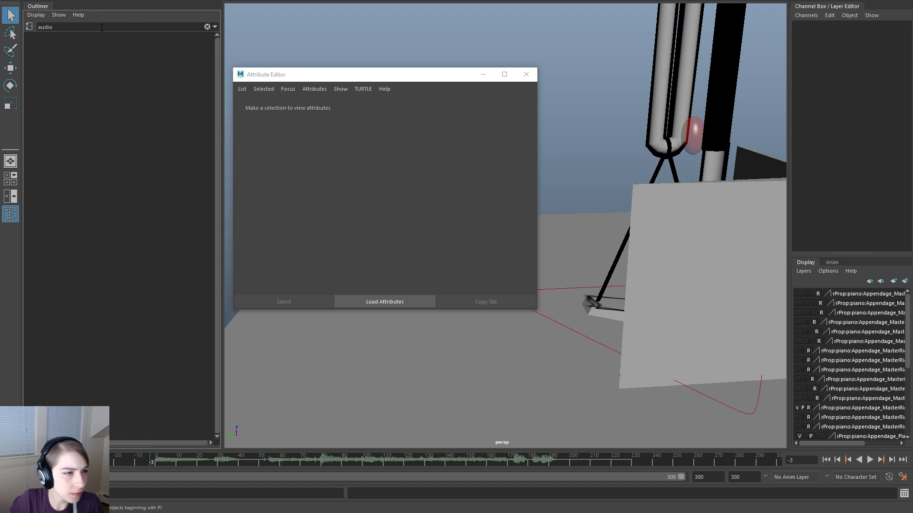
click(36, 15)
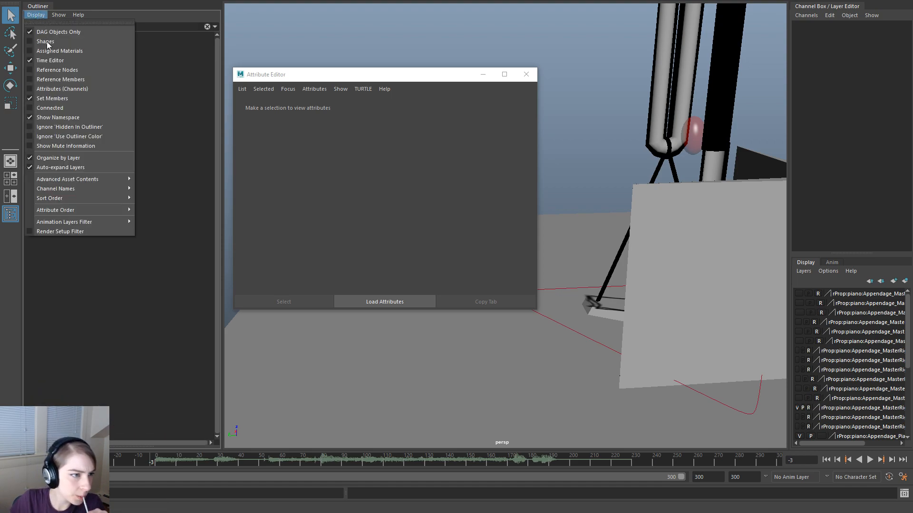
mouse_move(120, 192)
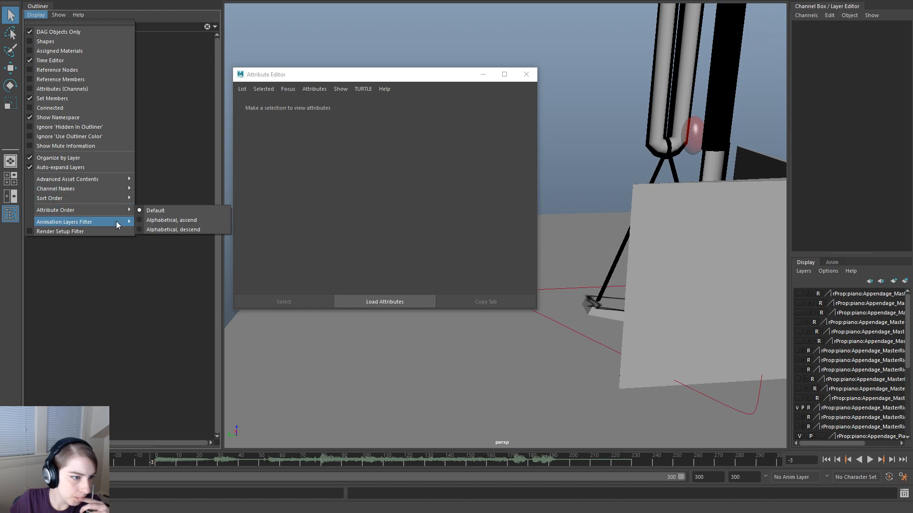
click(58, 15)
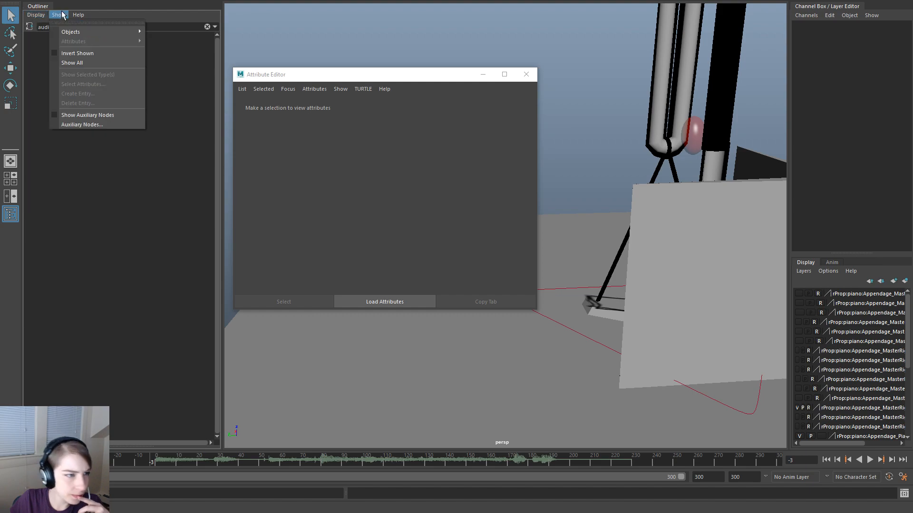
mouse_move(67, 32)
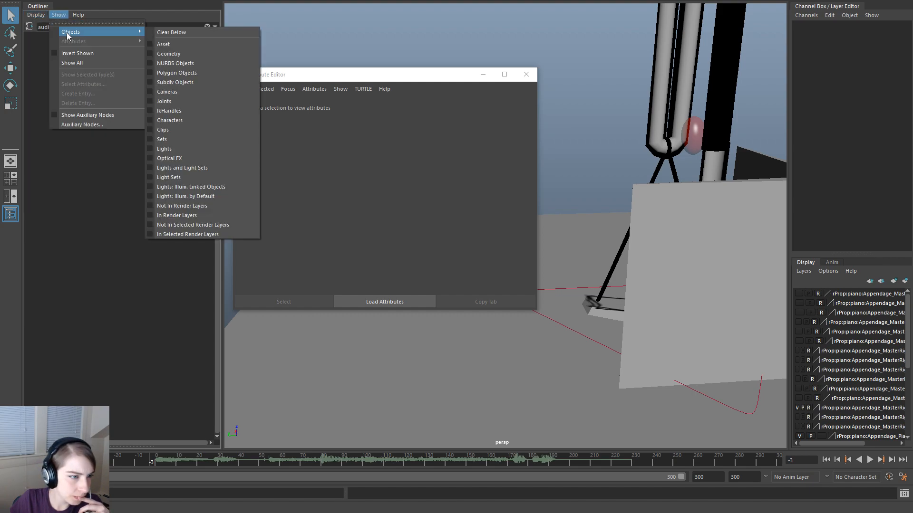
mouse_move(79, 16)
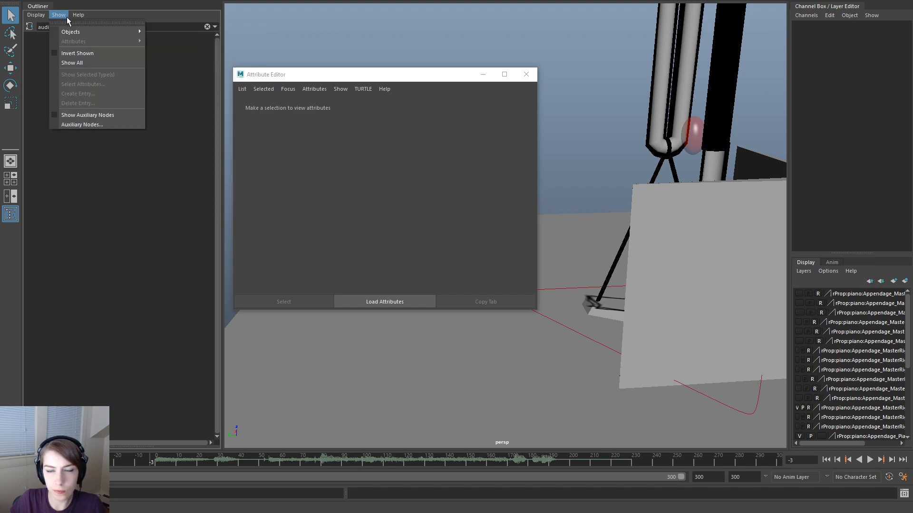
key(Escape)
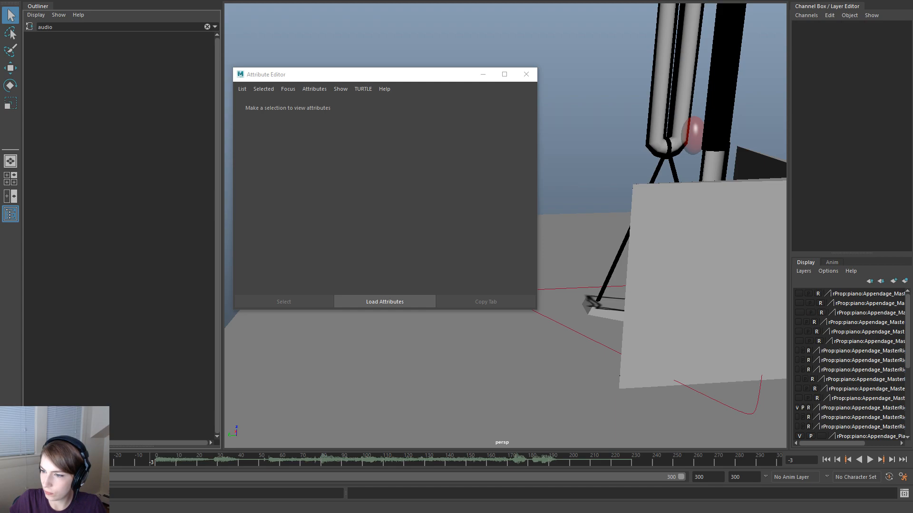
Switch to the browser to read Autodesk's help page on setting the audio playback settings, and return to Maya
drag(912, 147, 682, 0)
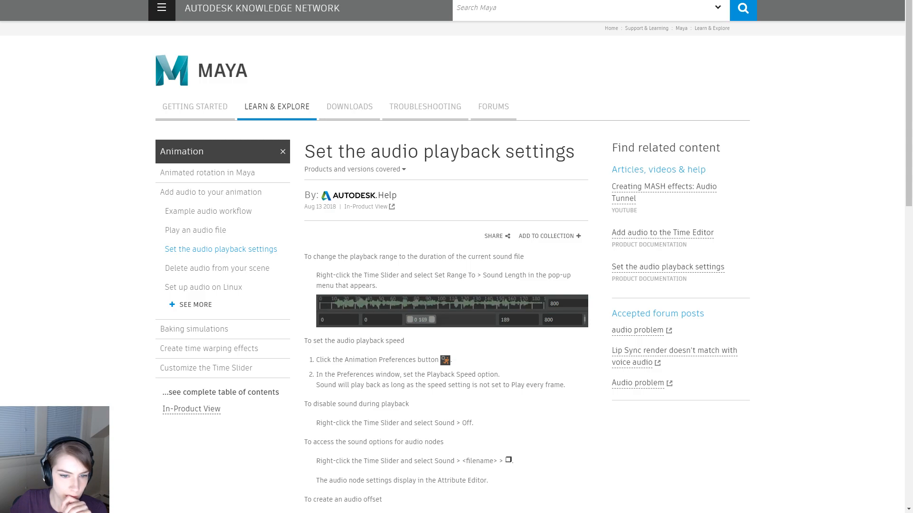
key(alt+Tab)
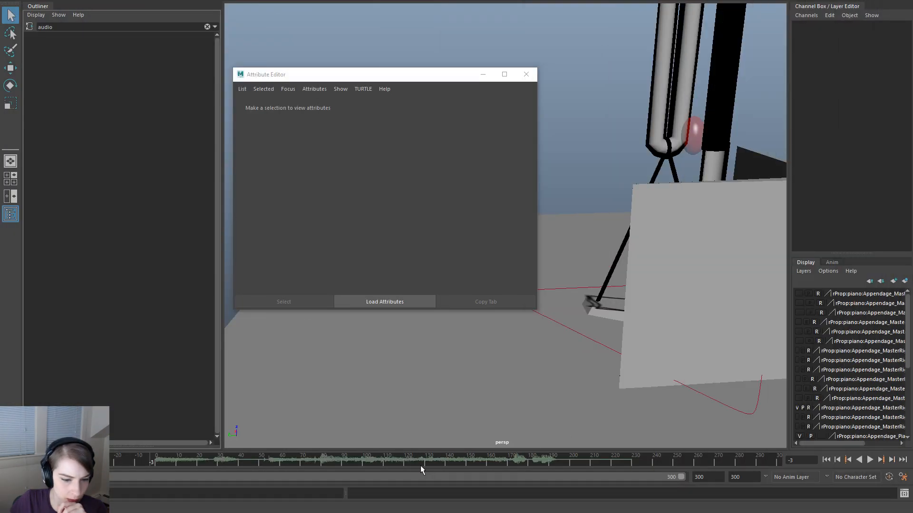
Set the playback range to the length of the imported sound
right_click(421, 461)
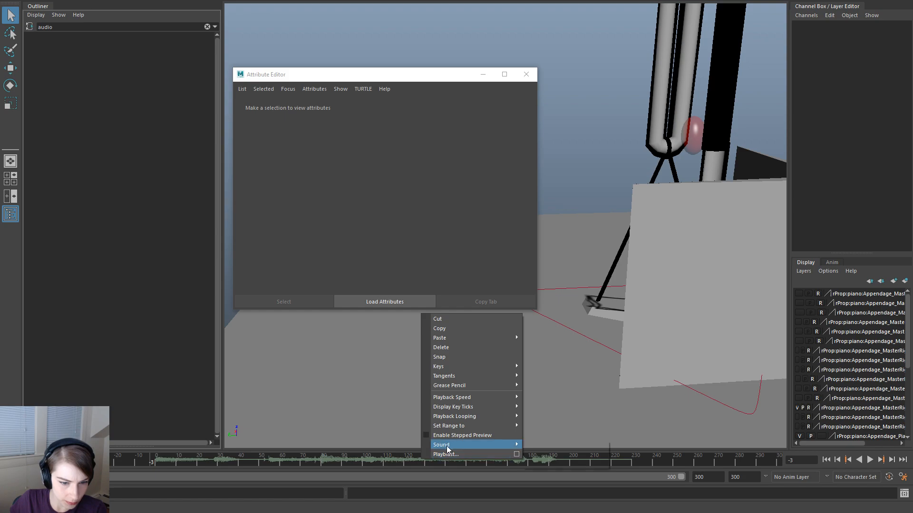
mouse_move(465, 427)
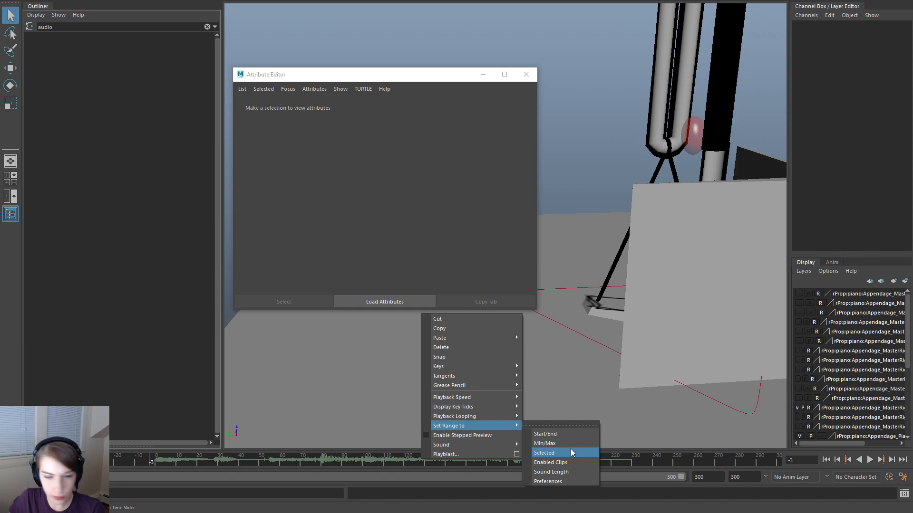
click(582, 471)
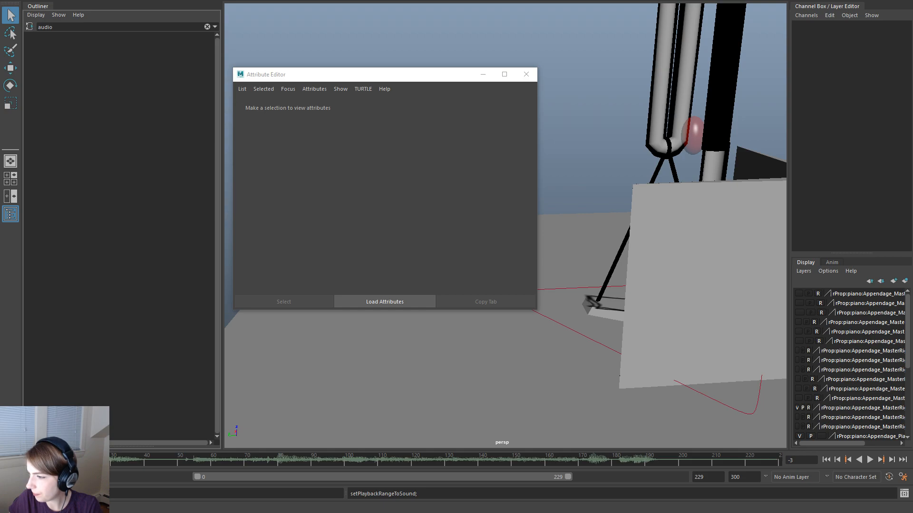
Open the EulerUnlockedSFX sound's attributes and enlarge the Attribute Editor to show all its sections
right_click(485, 459)
mouse_move(518, 444)
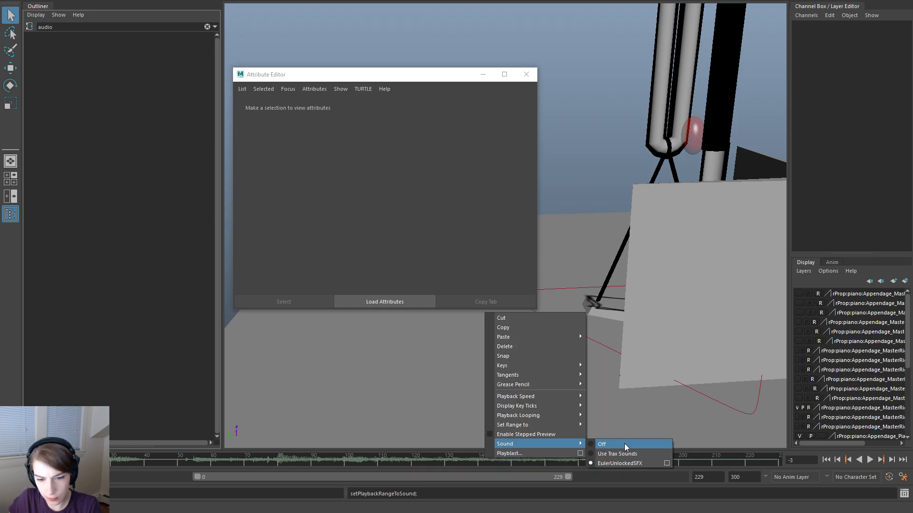
click(667, 463)
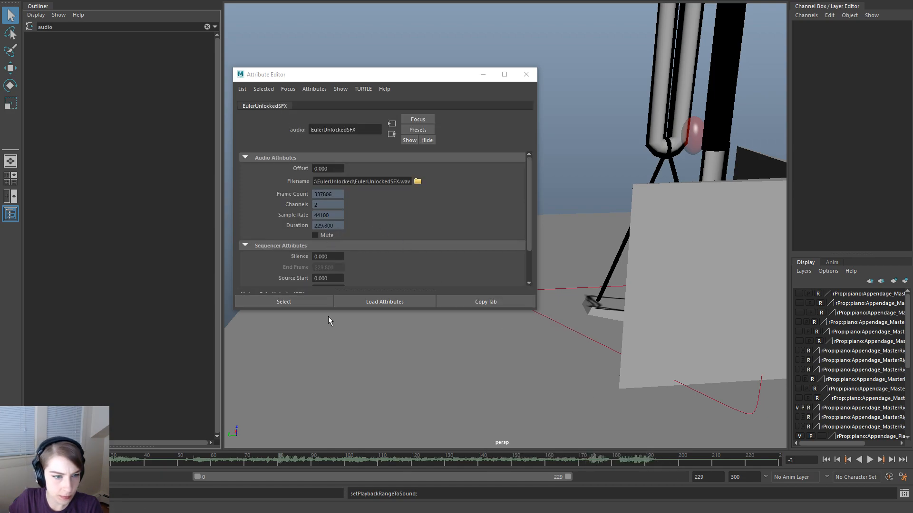
drag(343, 312, 343, 369)
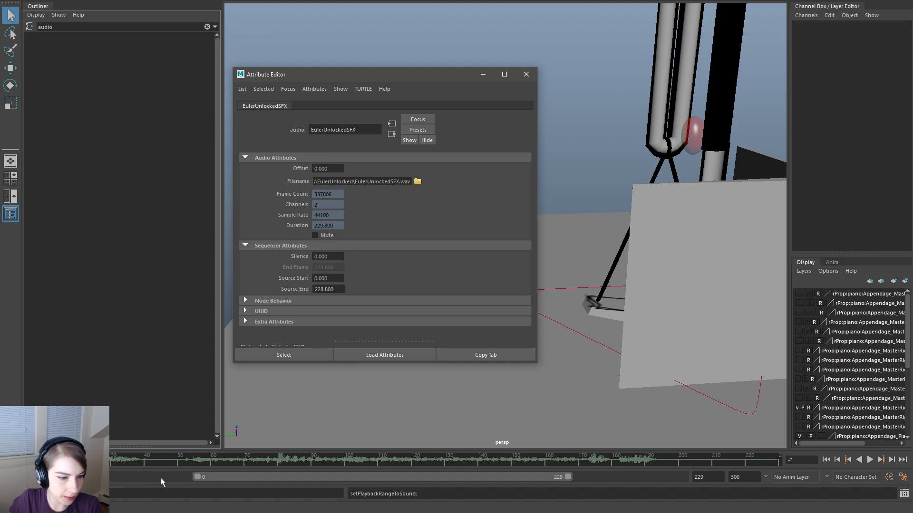
Extend the playback range back before frame 0 and set the EulerUnlockedSFX audio offset to -61, closing the Attribute Editor
drag(196, 477, 115, 481)
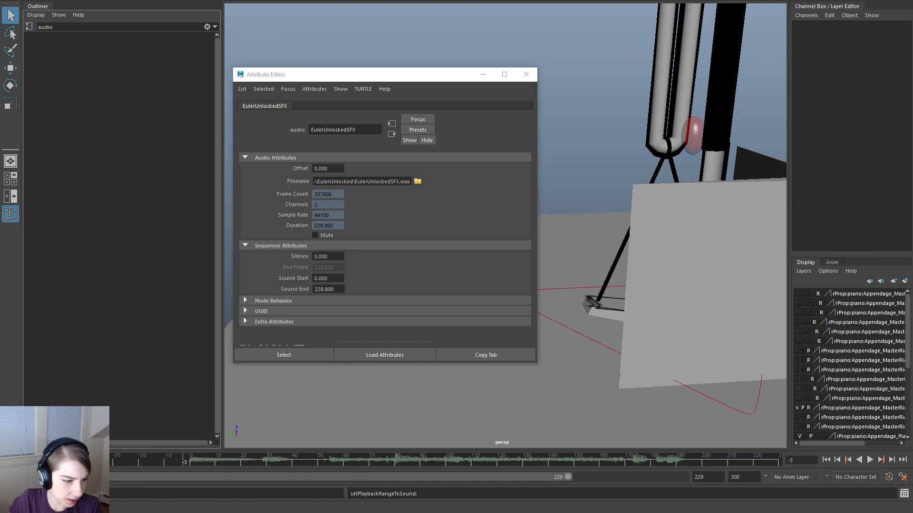
click(328, 169)
text(-)
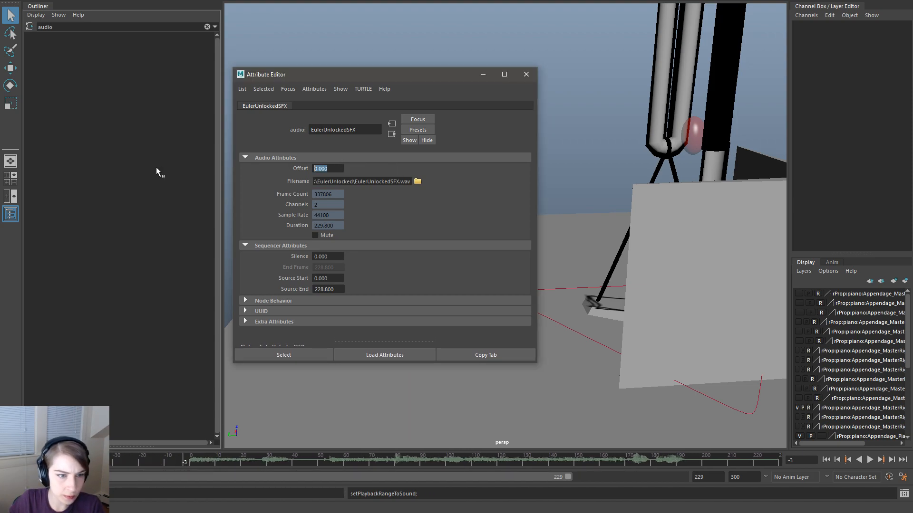
text(61)
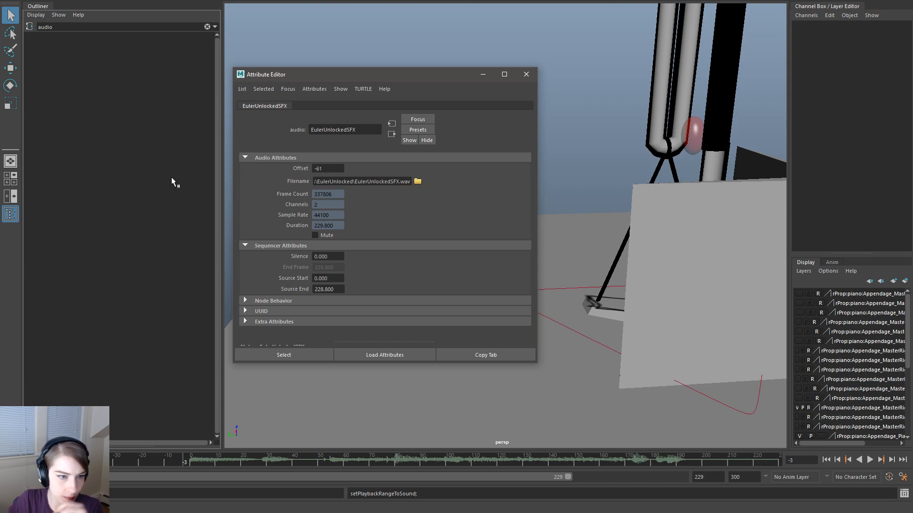
key(Return)
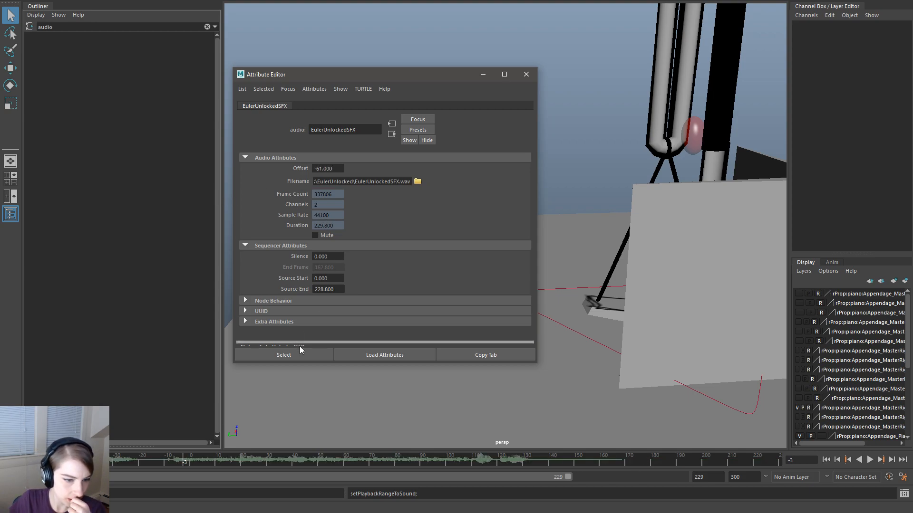
click(527, 76)
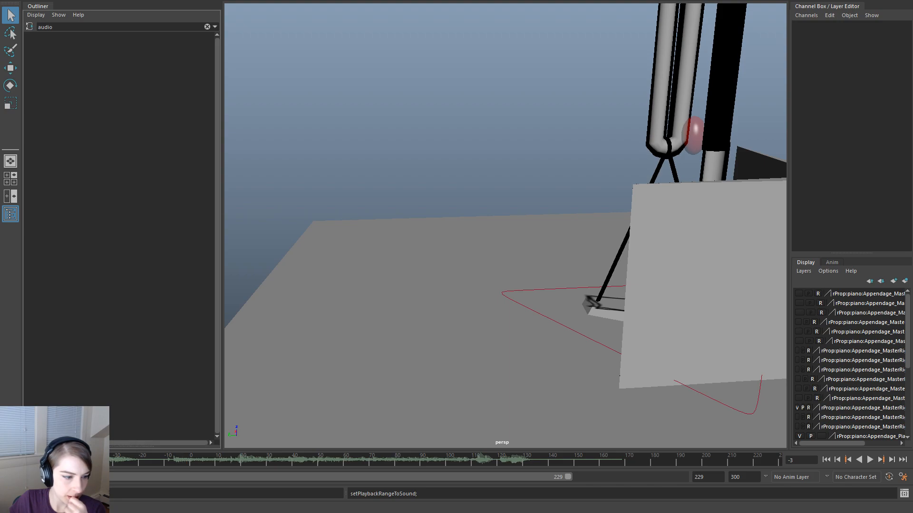
Frame Euler's whole rig in the perspective view and play the animation with the offset sound
alt+right_drag(689, 245, 474, 185)
alt+middle_drag(475, 186, 467, 271)
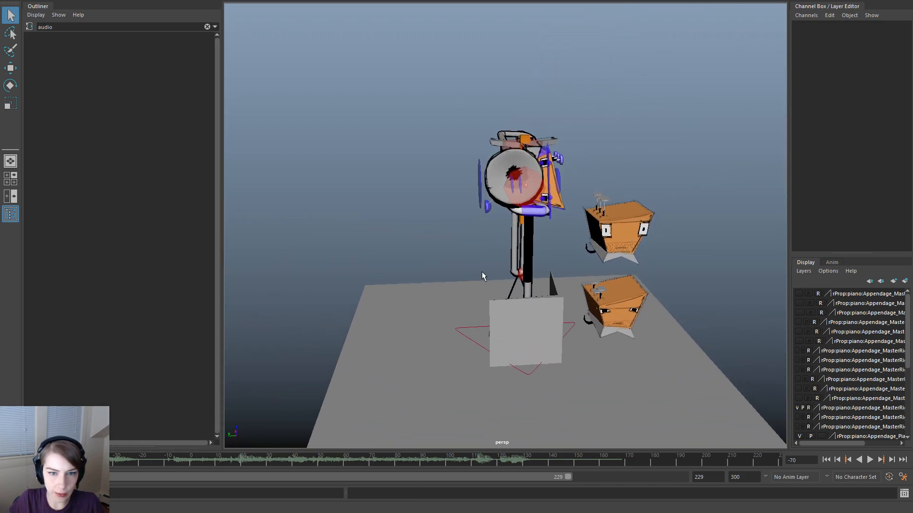
alt+right_drag(467, 272, 446, 269)
click(870, 460)
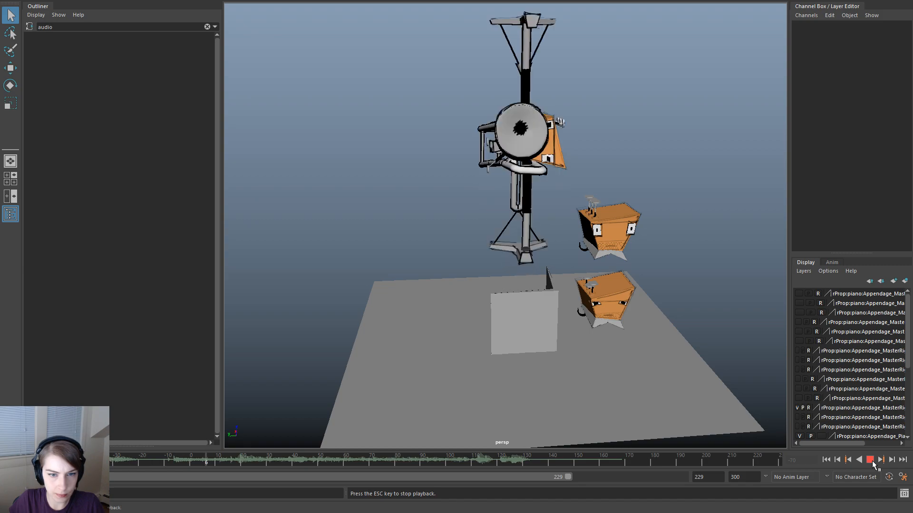
key(Escape)
alt+drag(564, 155, 493, 98)
key(space)
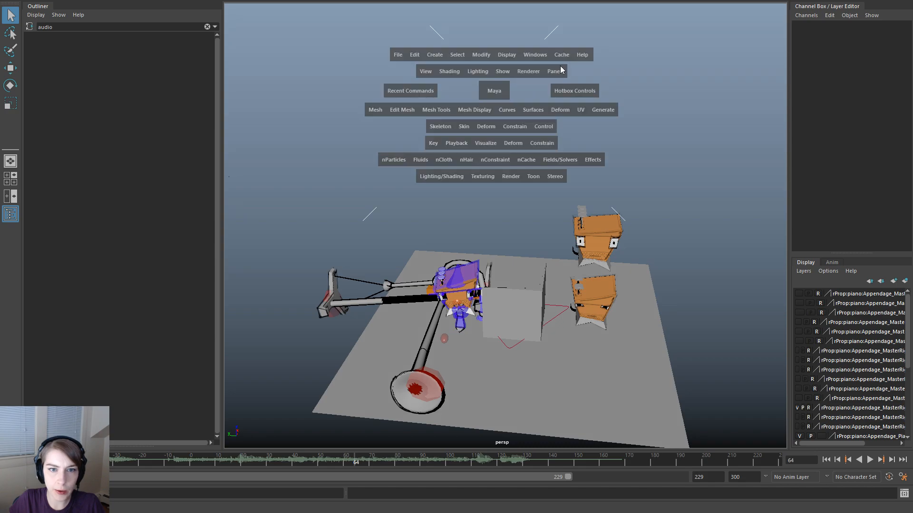
click(539, 53)
click(559, 49)
click(549, 55)
mouse_move(557, 89)
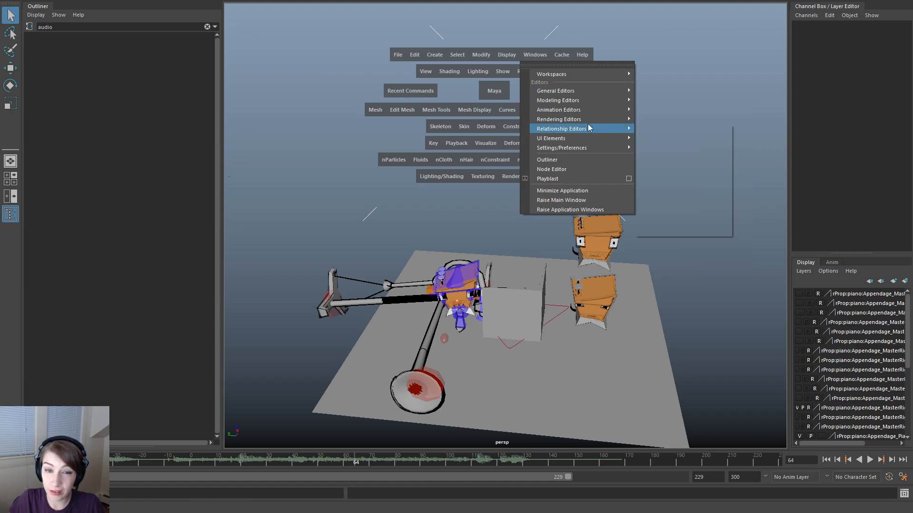
click(133, 55)
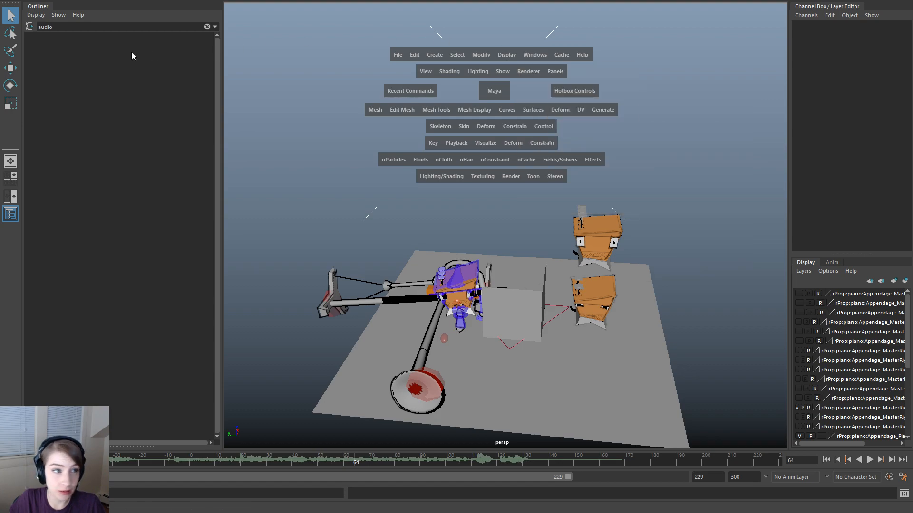
Clear the Outliner's audio filter and check which perspective cameras are available for the view
click(208, 27)
key(space)
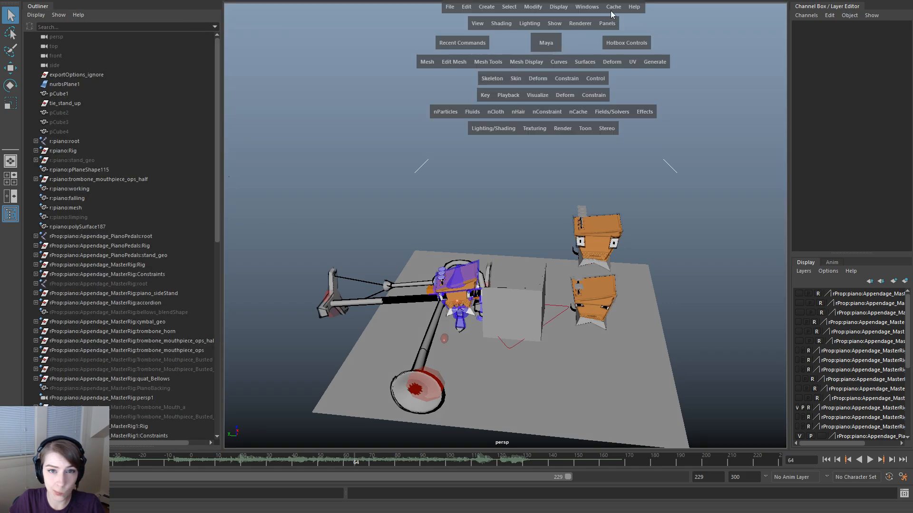
click(586, 7)
mouse_move(641, 100)
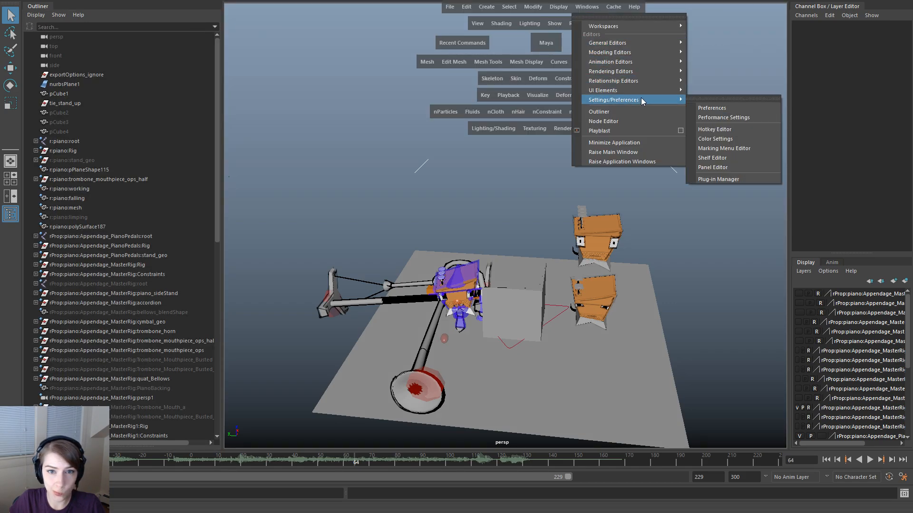
click(607, 23)
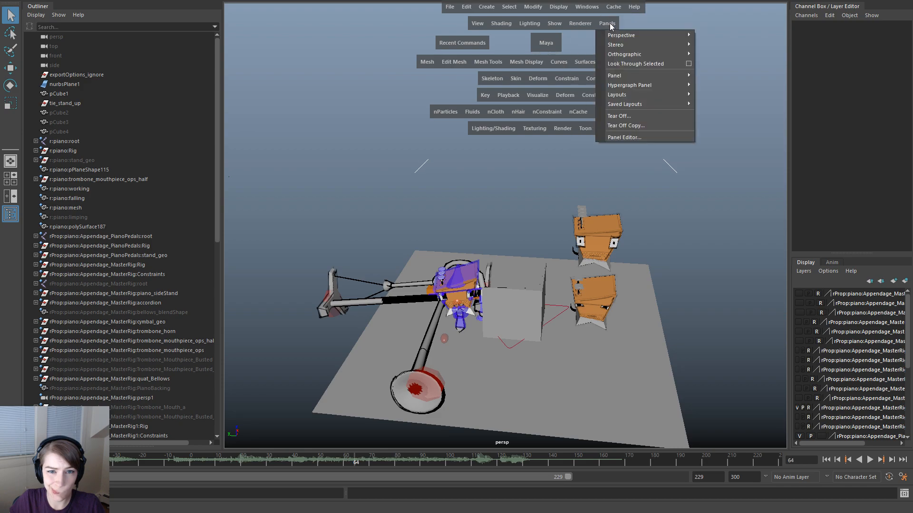
mouse_move(618, 36)
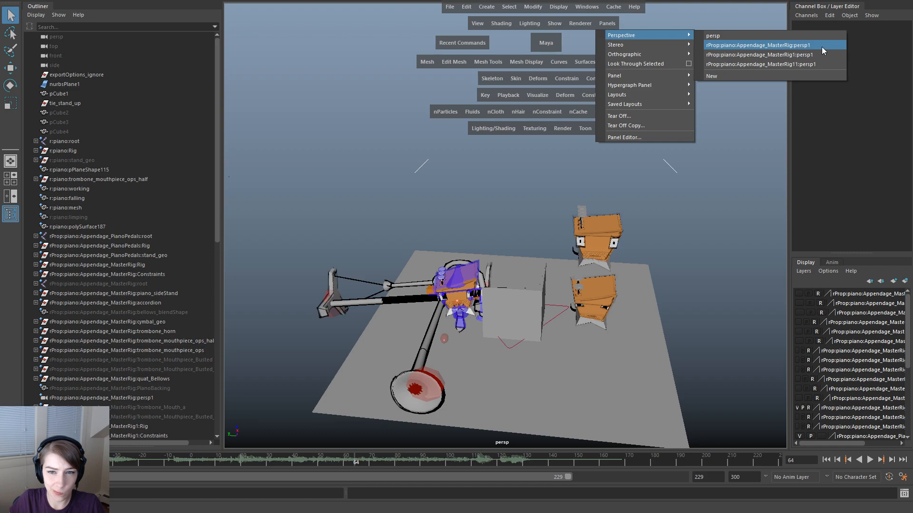
click(741, 10)
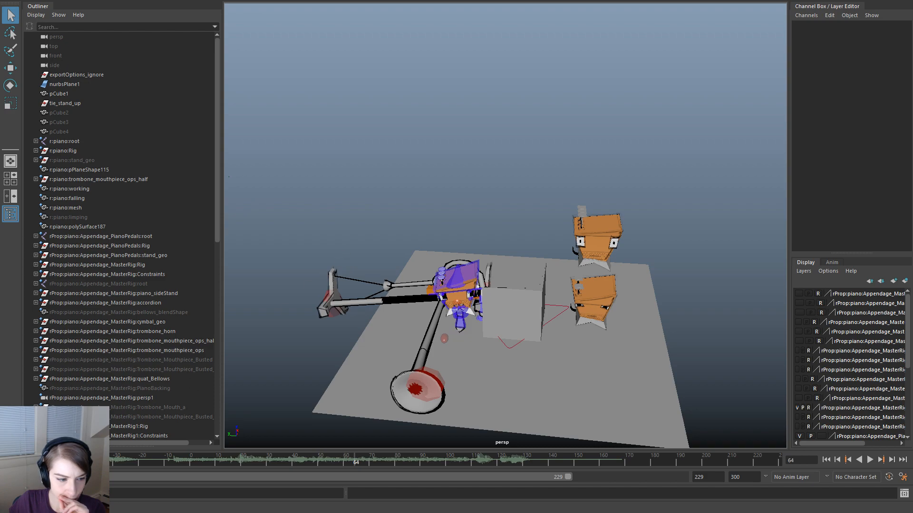
Play the animation with its sound from the start of the range, stop it, and return to frame -70
key(alt+shift+v)
click(870, 460)
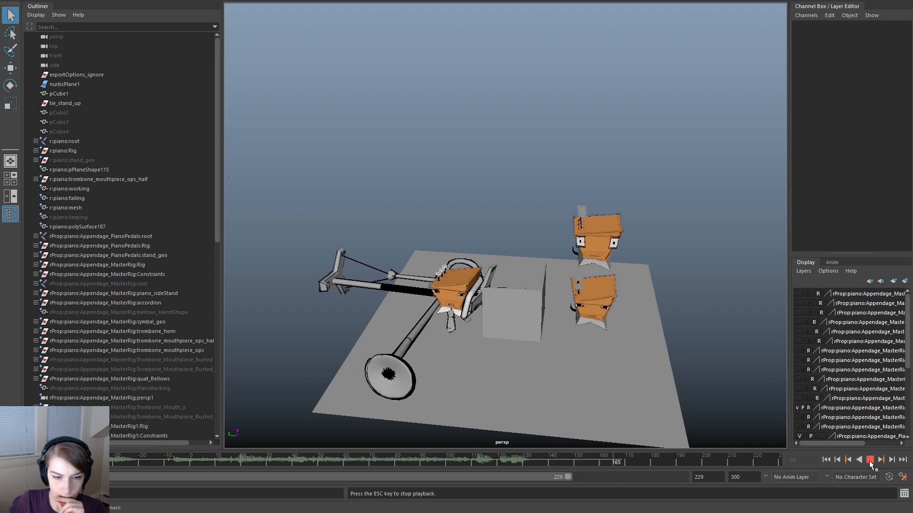
click(870, 461)
mouse_move(373, 460)
mouse_down()
mouse_move(557, 460)
mouse_move(12, 458)
mouse_up()
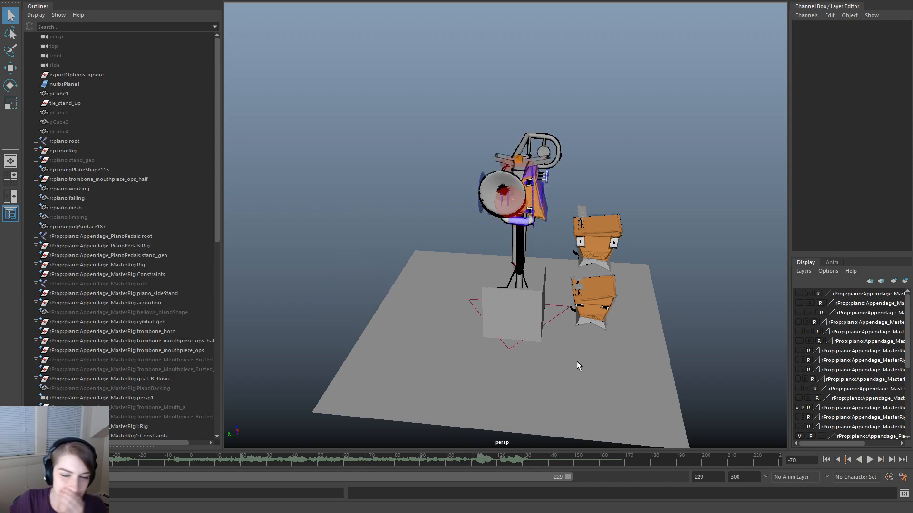
alt+drag(570, 359, 554, 349)
Watch the video kine intro trombone vid 1.0.mp4 from the Downloads folder, closing the player and minimising File Explorer when finished
key(alt+Tab)
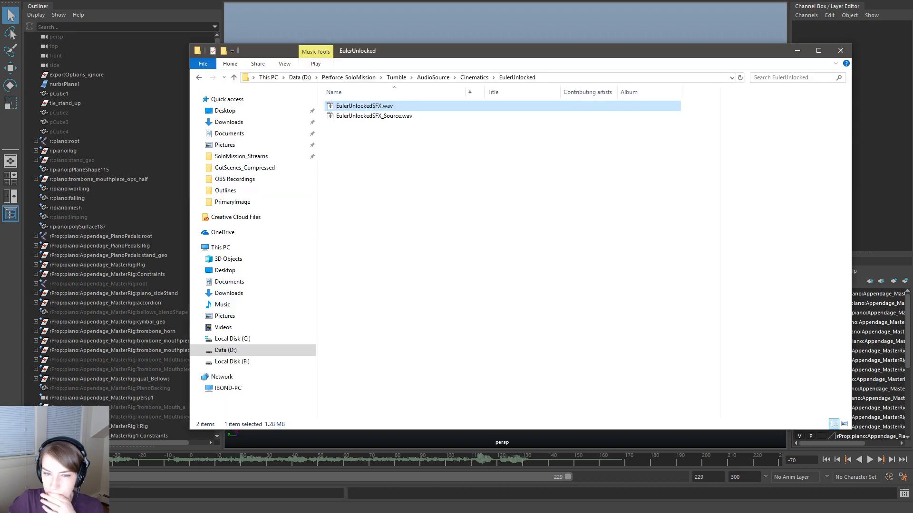
click(247, 122)
double_click(570, 121)
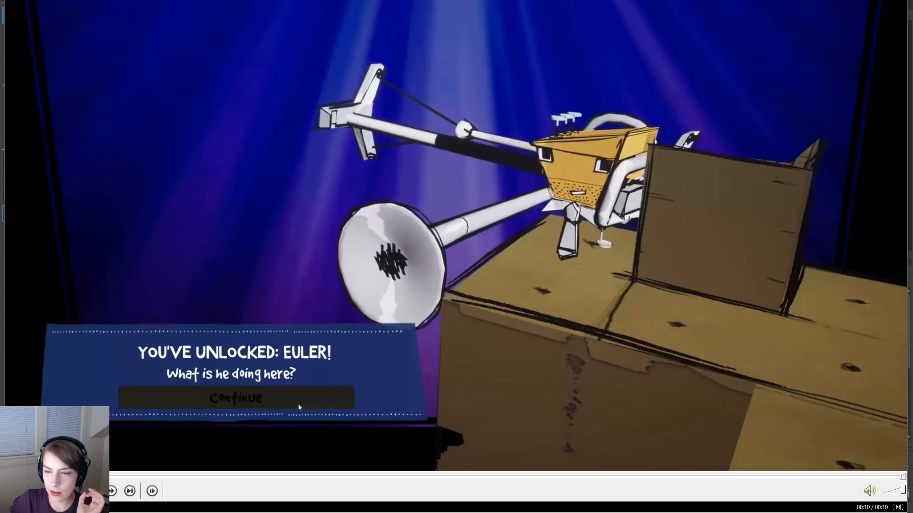
key(alt+F4)
click(798, 51)
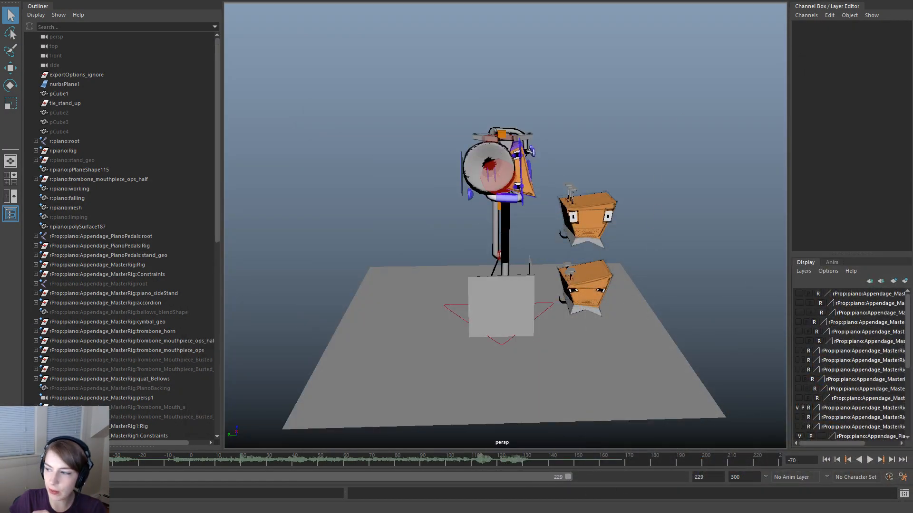
Switch to Unreal's Sequencer, enlarge it, and export cinematicCamera as a camera animation named CameraAnim in the Cinematics/EulerUnlocked folder
key(alt+Tab)
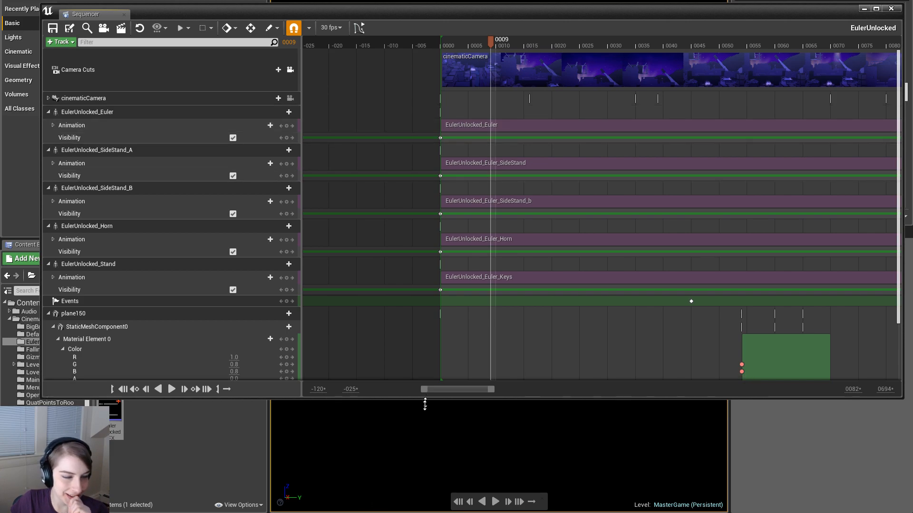
drag(426, 393, 414, 480)
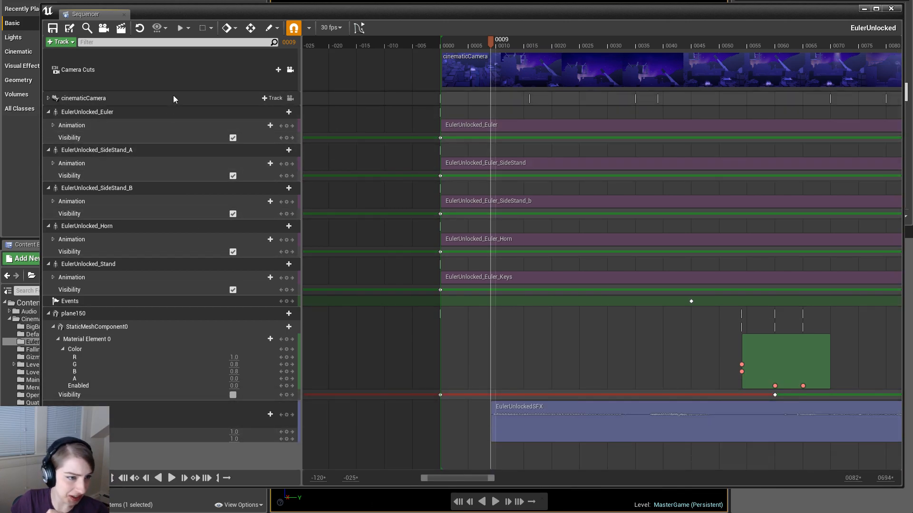
right_click(173, 97)
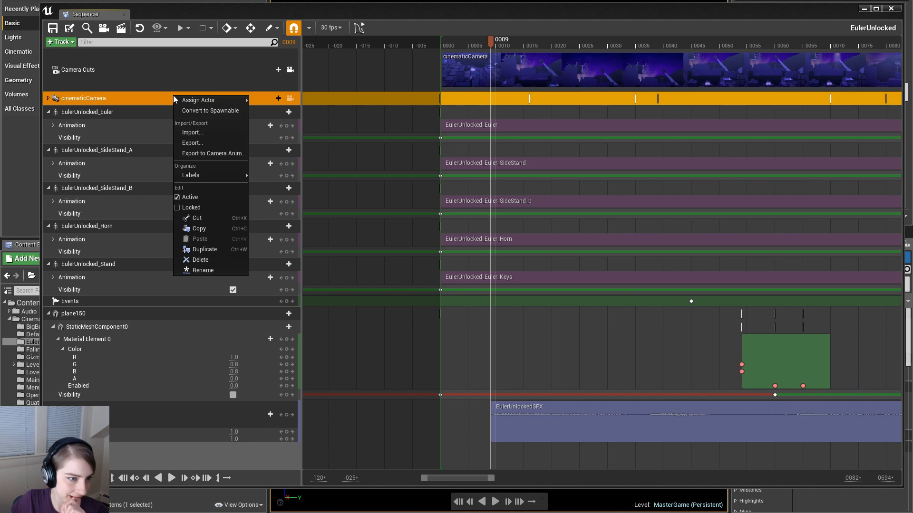
click(228, 153)
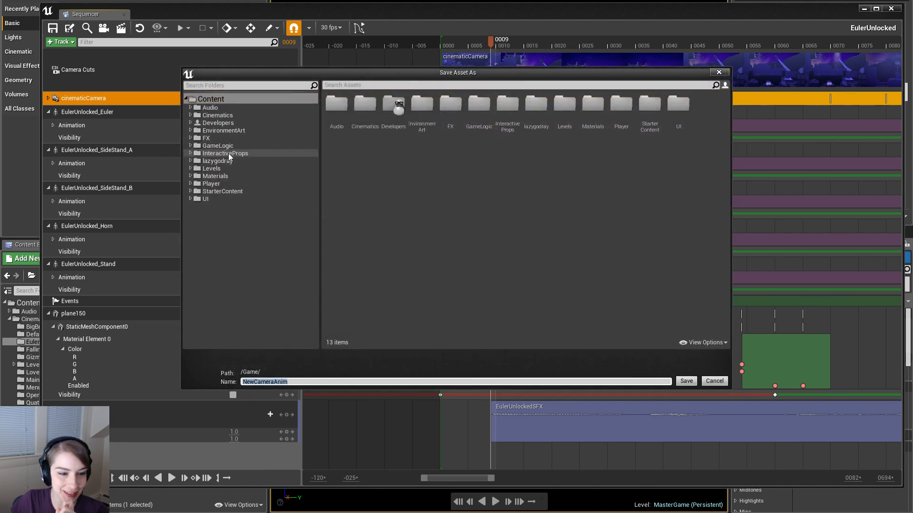
click(245, 114)
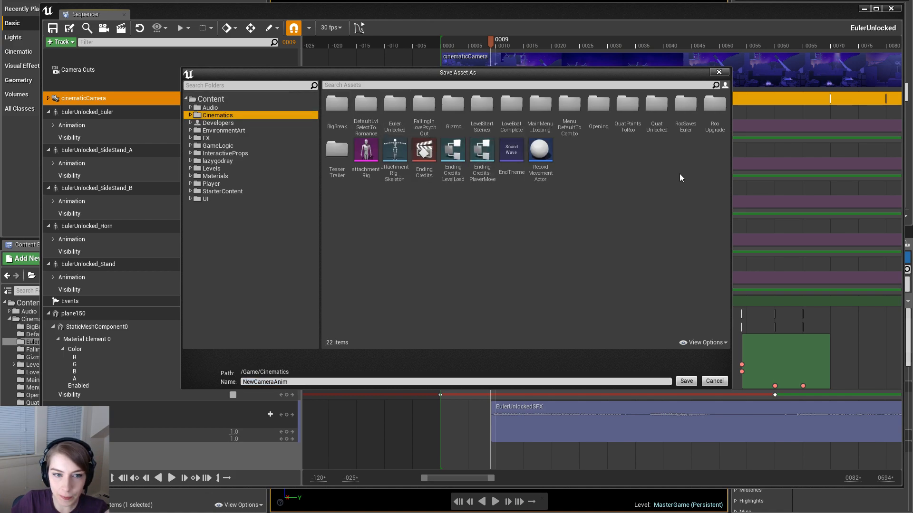
double_click(383, 126)
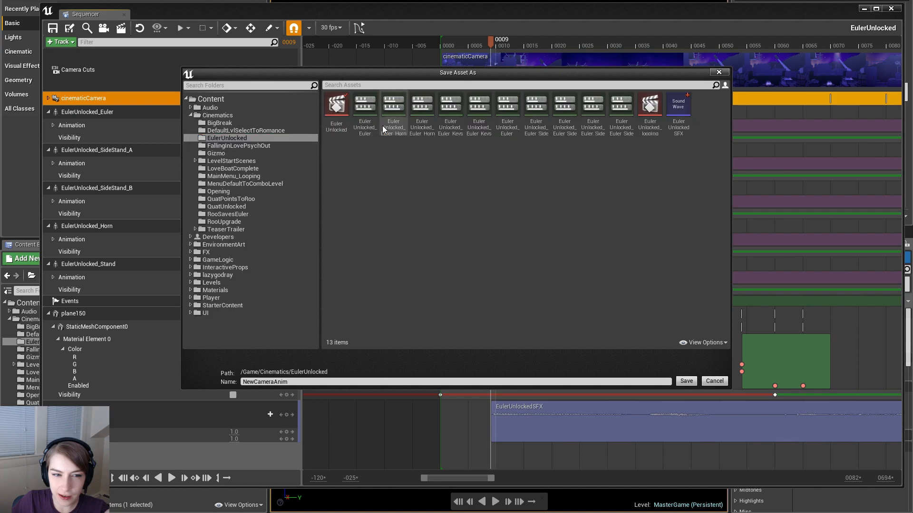
click(335, 382)
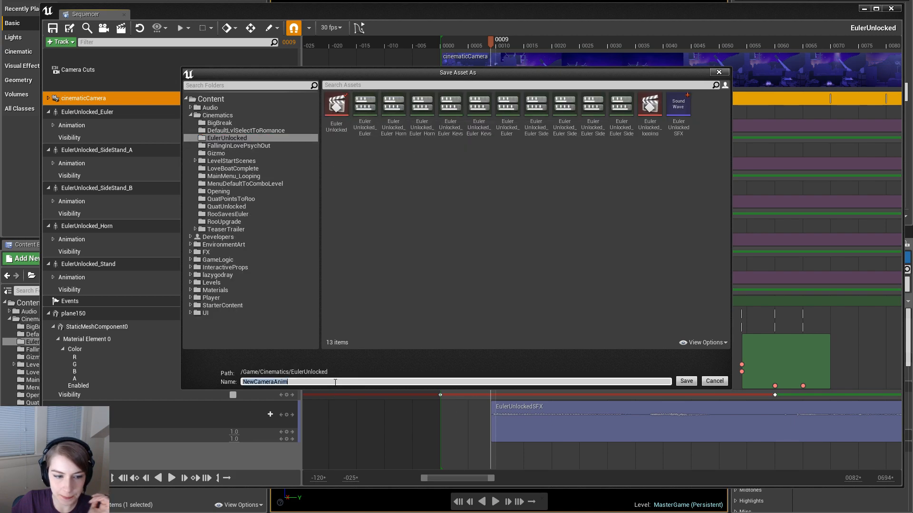
text(CameraAnim)
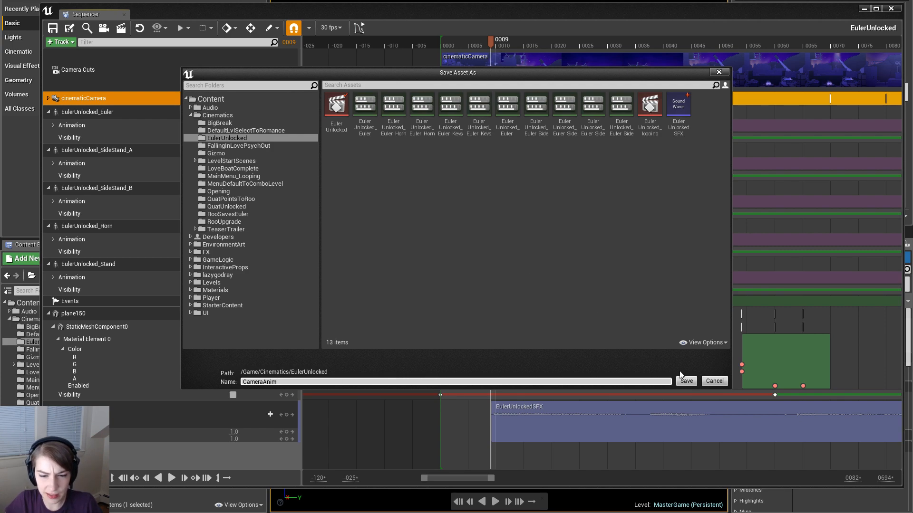
click(686, 381)
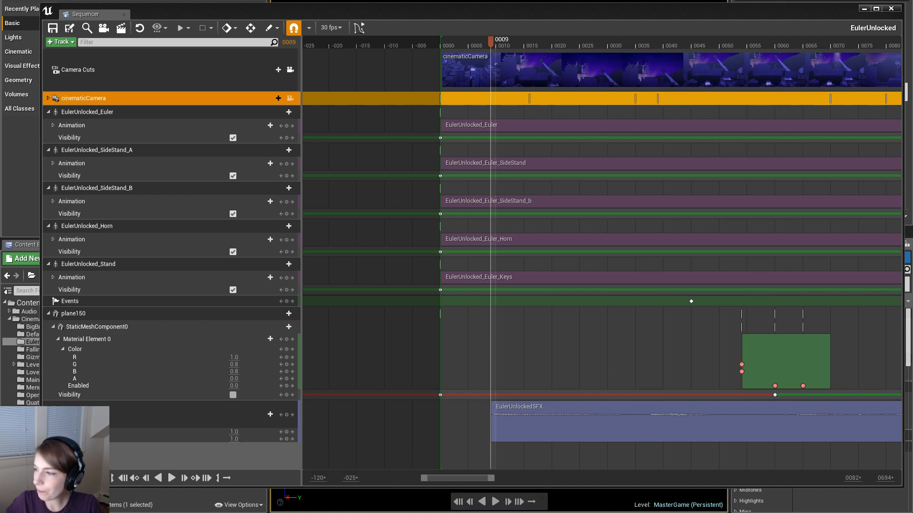
Switch to Maya, start a new empty scene, and open the Import dialog
key(alt+Tab)
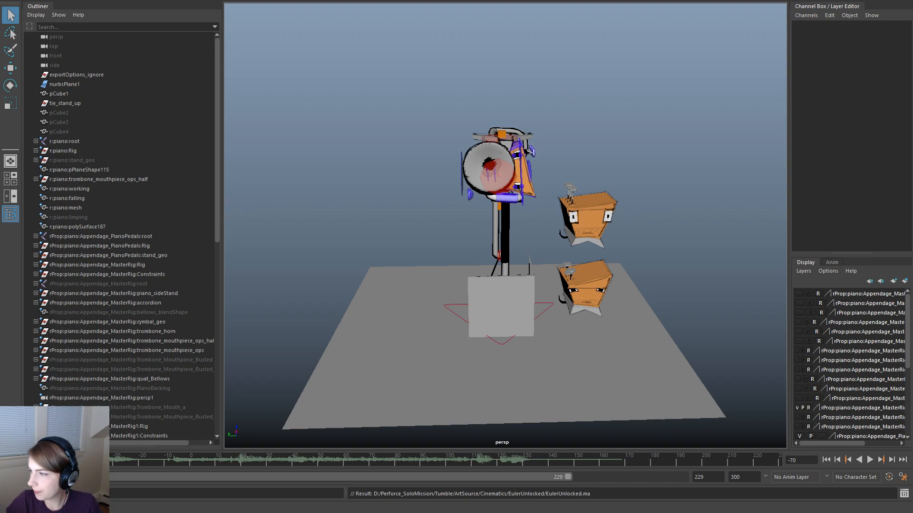
key(ctrl+o)
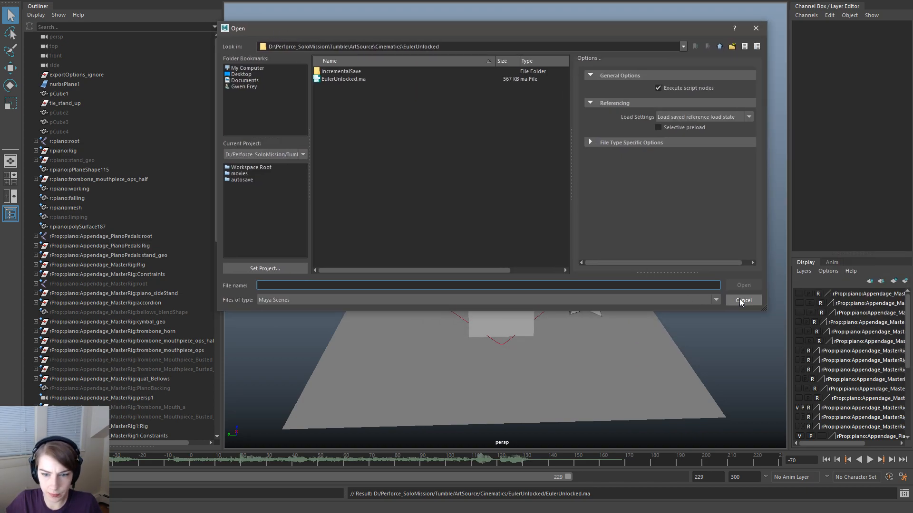
click(740, 301)
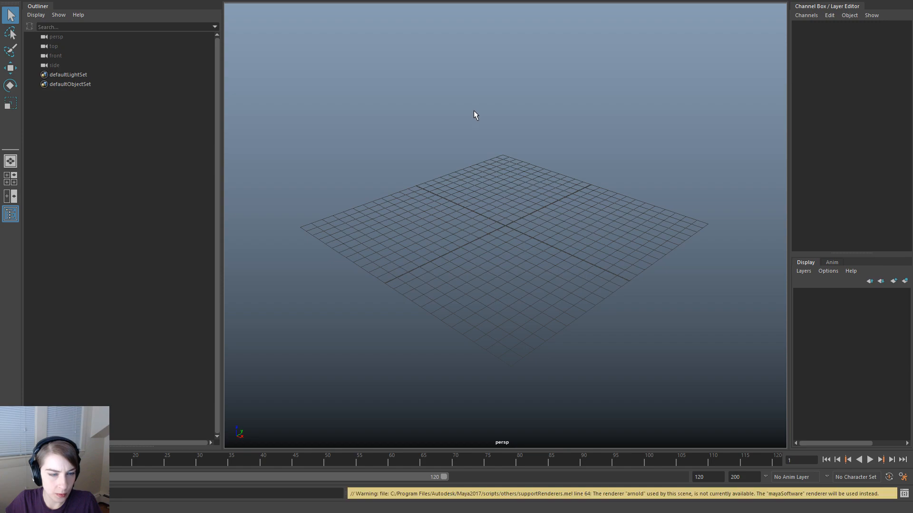
key(space)
click(381, 80)
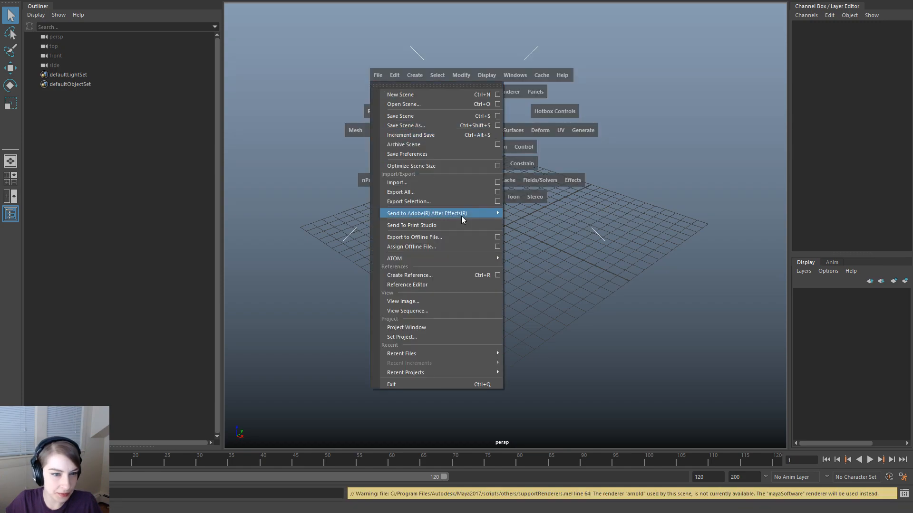
click(451, 186)
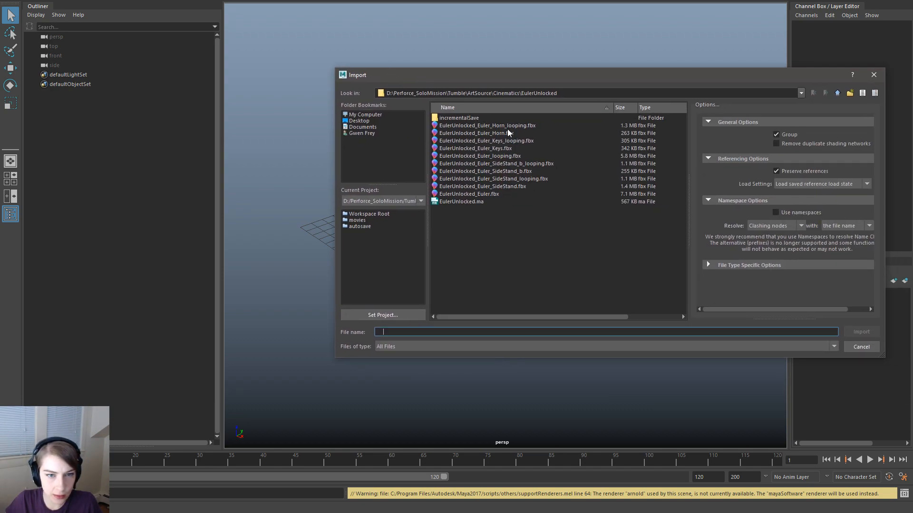
Copy the ArtSource EulerUnlocked folder path from the Import dialog and open that folder in File Explorer
drag(588, 94, 231, 74)
key(ctrl+c)
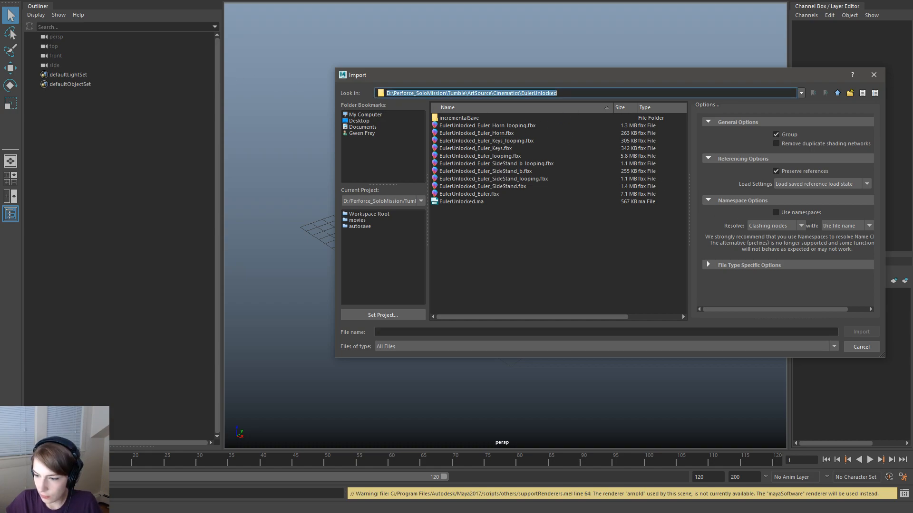
key(alt+Tab)
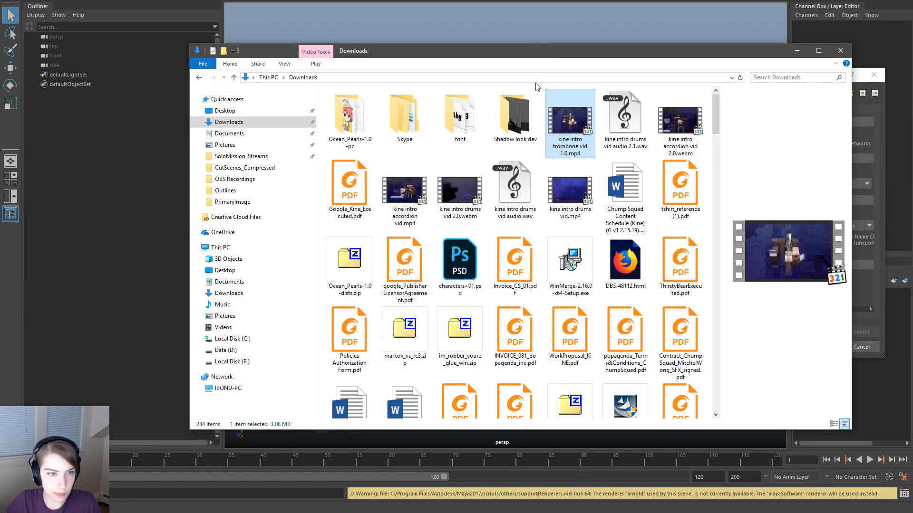
click(544, 78)
key(ctrl+v)
key(Return)
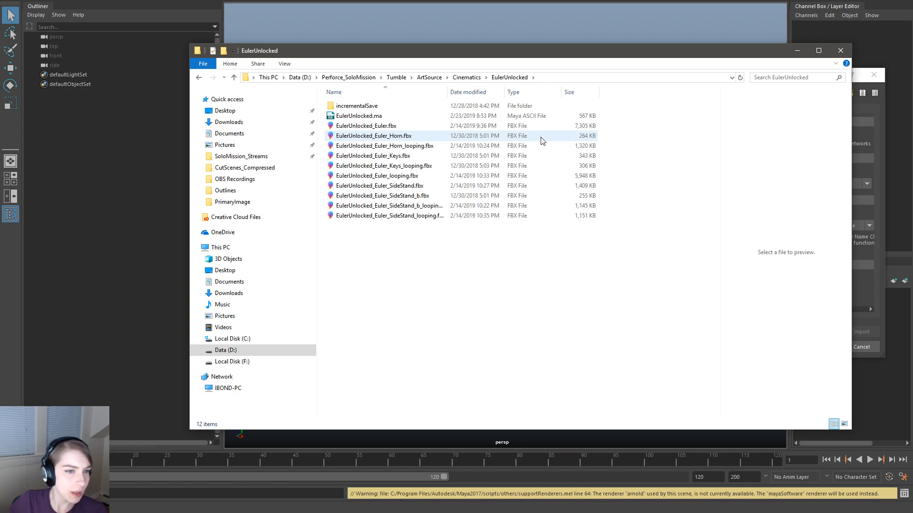
Switch to Unreal's Sequencer, reopen the camera animation export for cinematicCamera, and expand the Cinematics folder to check the save location
click(209, 440)
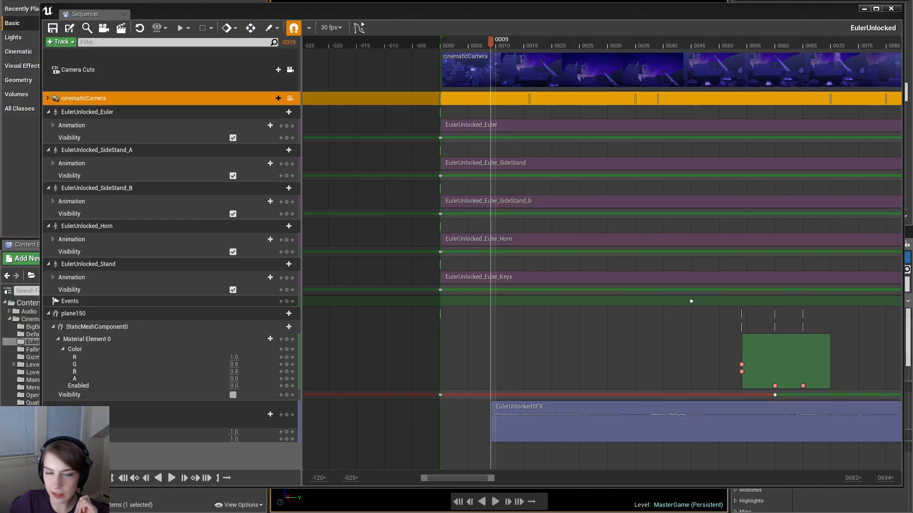
right_click(222, 101)
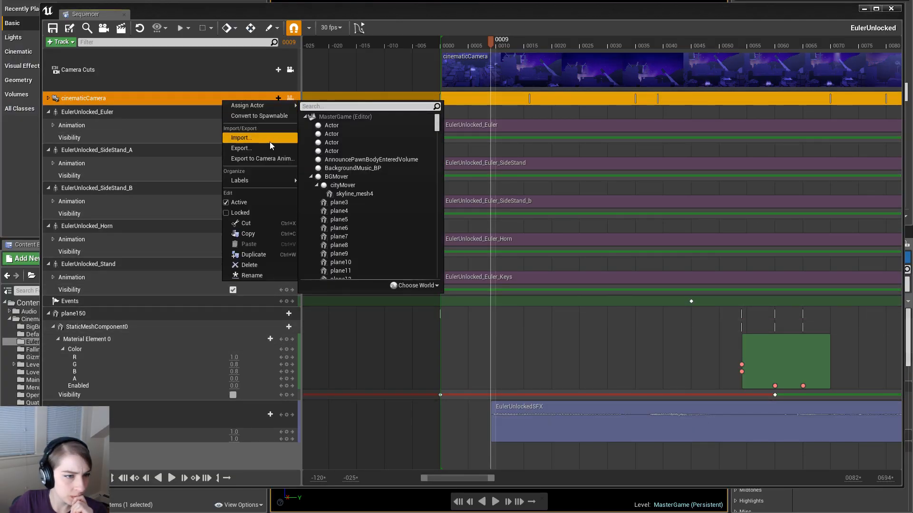
click(278, 159)
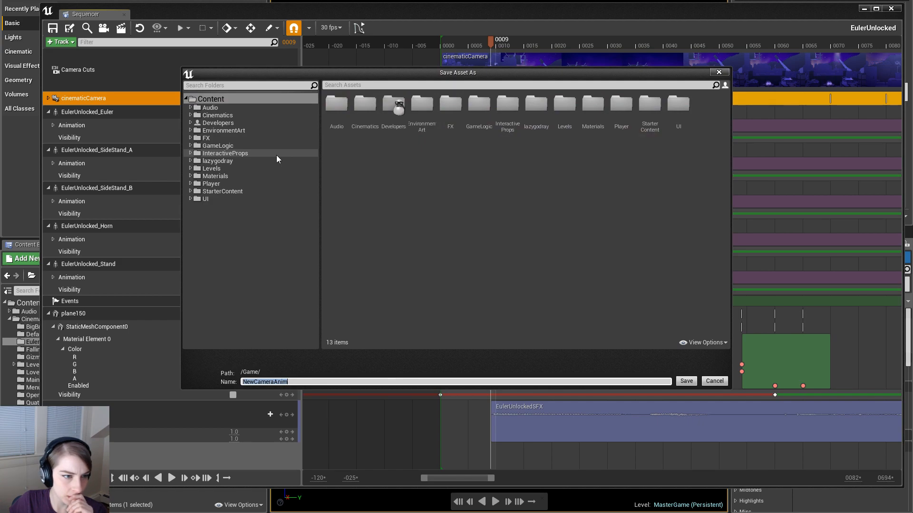
click(261, 115)
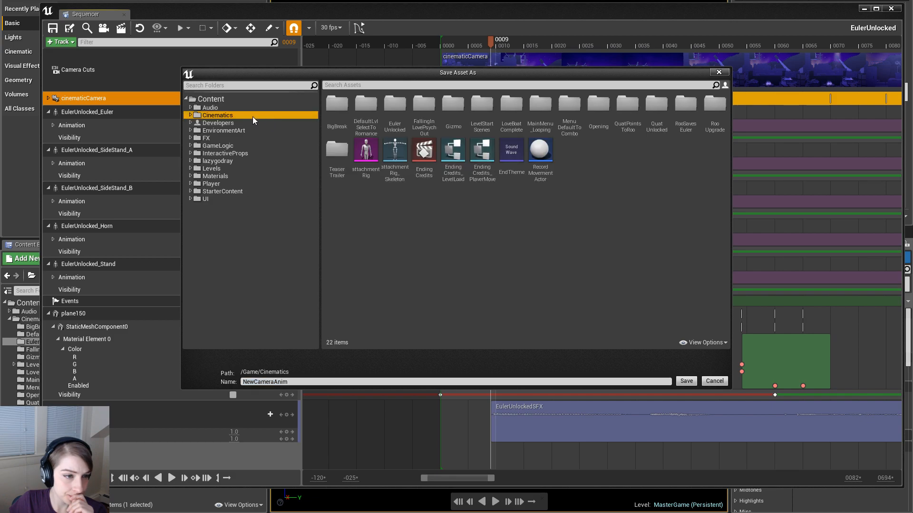
click(190, 116)
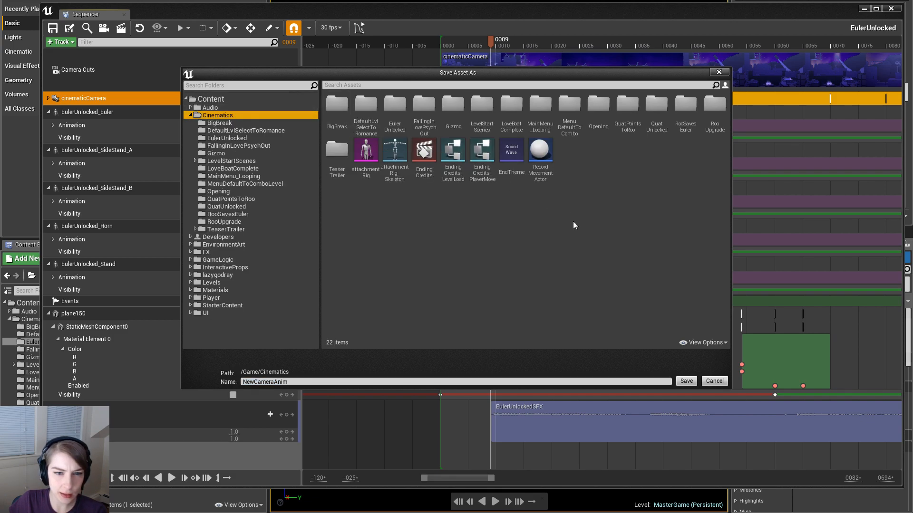
Switch to File Explorer and browse from the Tumble folder to TumbleGame/Content/Cinematics/EulerUnlocked to look for the exported camera animation file
key(alt+Tab)
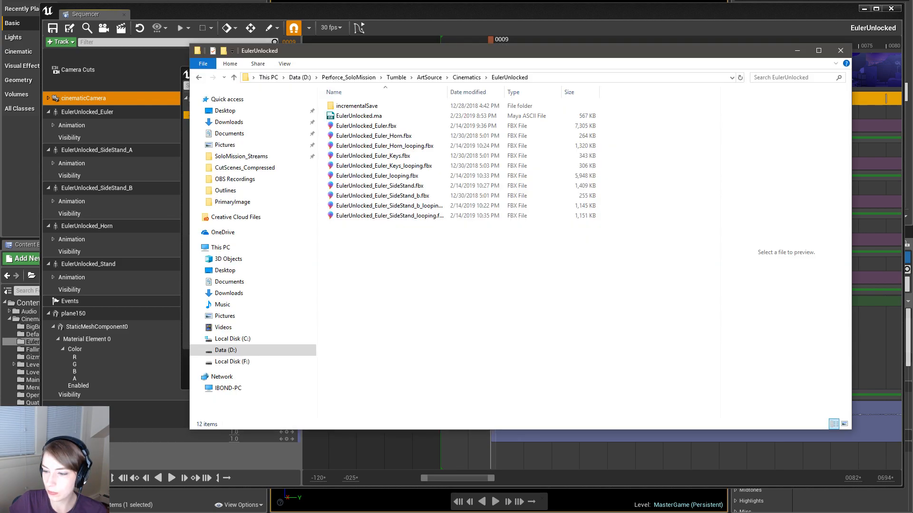
click(396, 77)
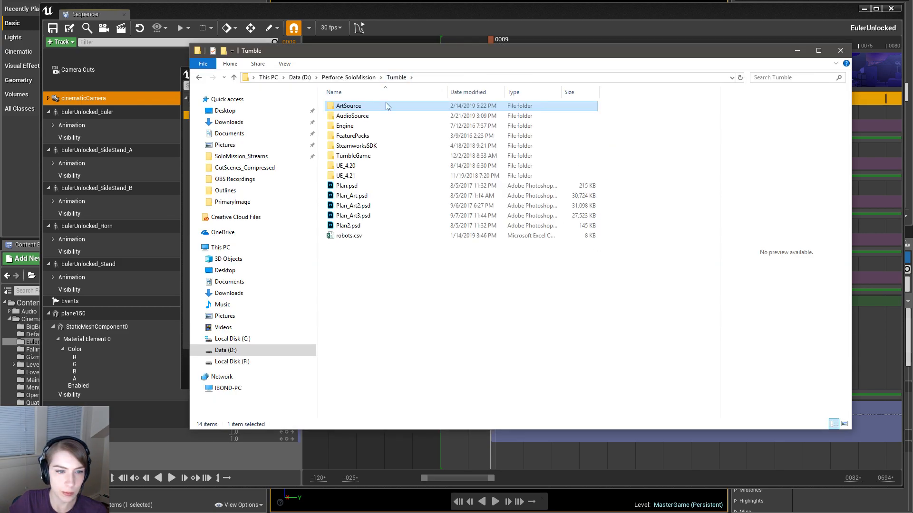
double_click(373, 156)
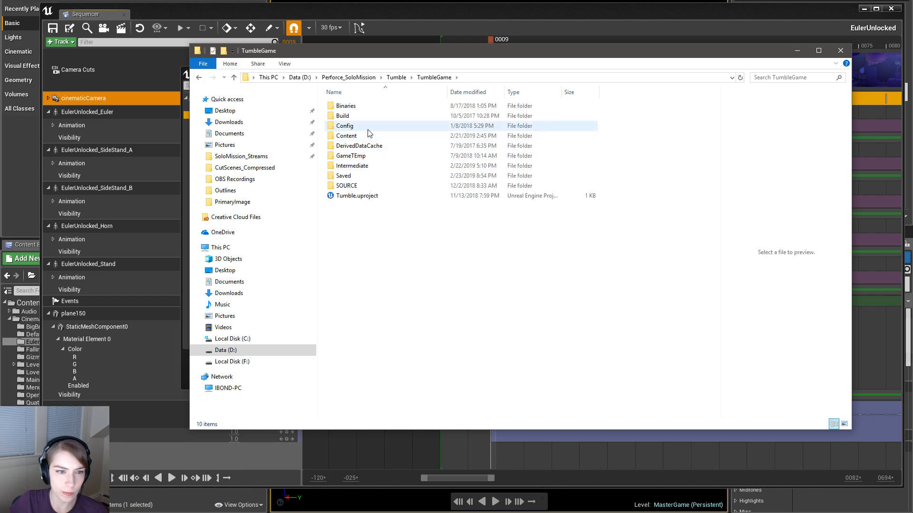
double_click(368, 136)
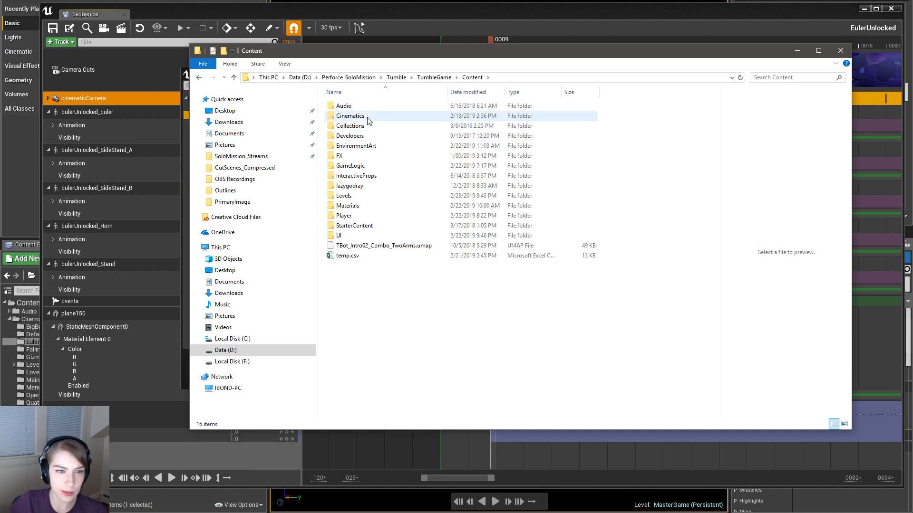
double_click(368, 116)
double_click(367, 126)
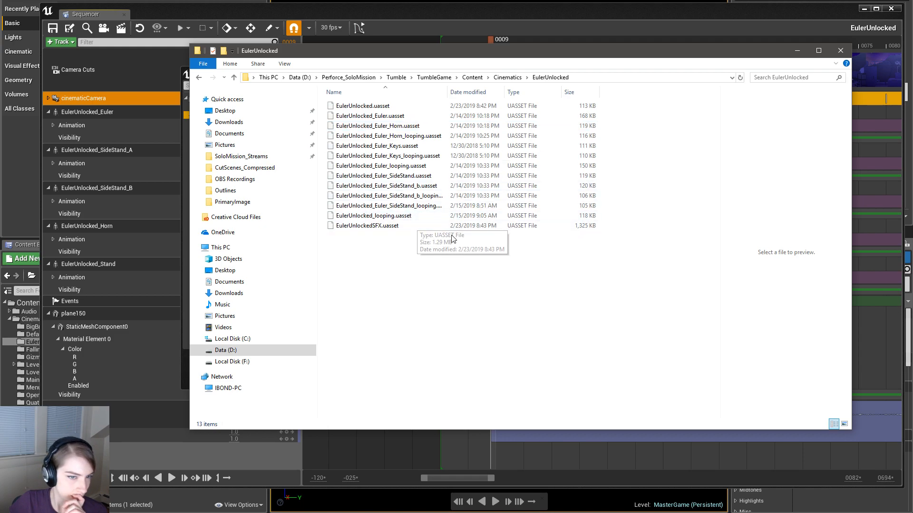
Return to Unreal's camera animation save dialog, check the contents of Cinematics/EulerUnlocked, and cancel the export
click(383, 15)
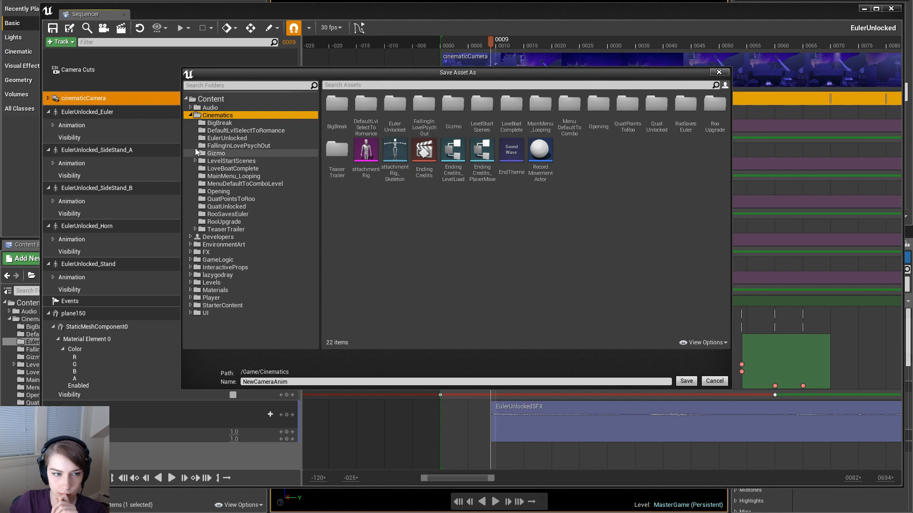
click(214, 138)
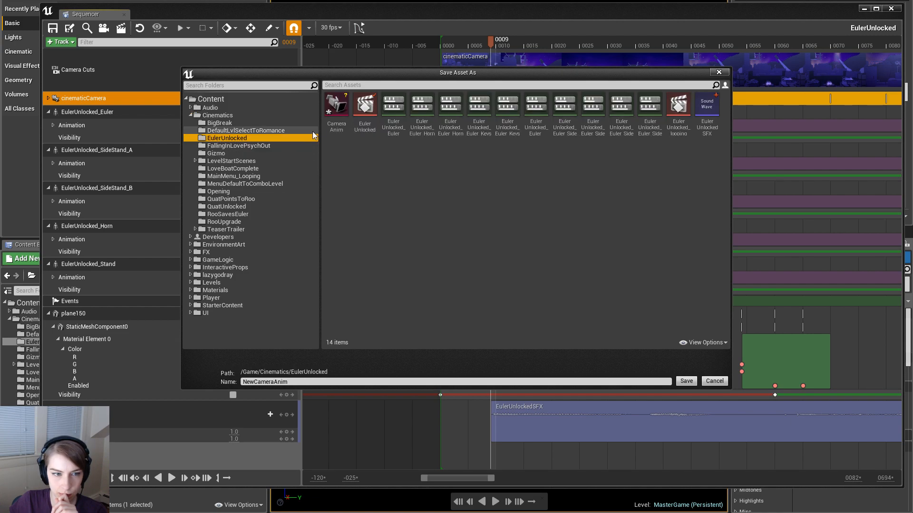
click(715, 381)
Close Sequencer, open the CameraAnim asset to examine its movement tracks, and close its editor
click(891, 8)
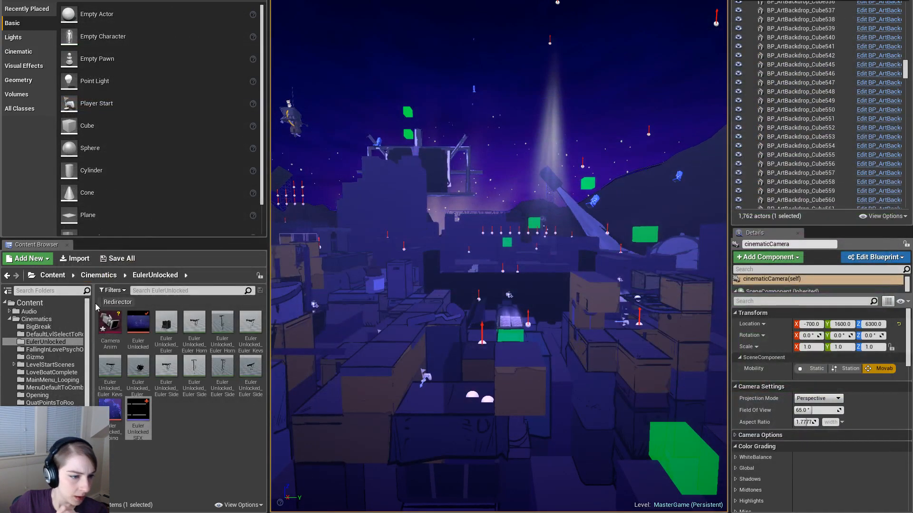
double_click(112, 323)
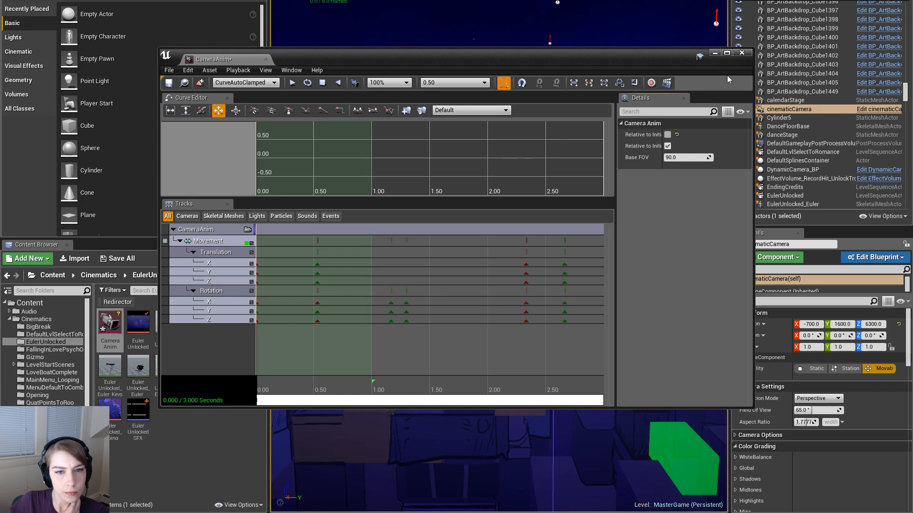
click(742, 53)
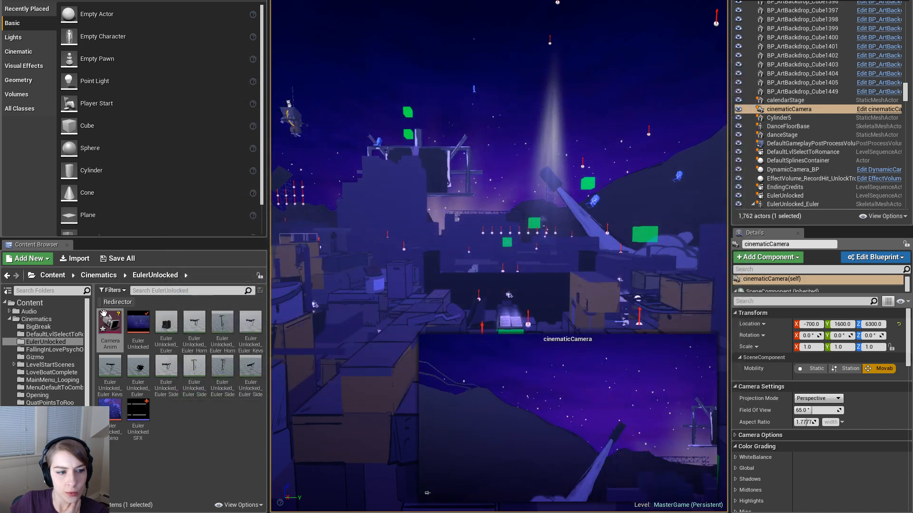
Try to export the CameraAnim asset to the ArtSource/Cinematics/EulerUnlocked folder, checking the available file types
right_click(108, 325)
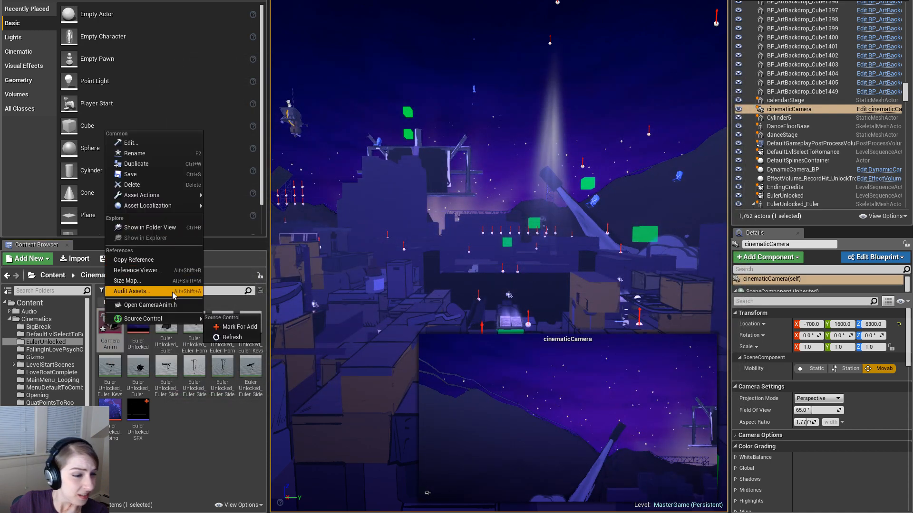
mouse_move(157, 195)
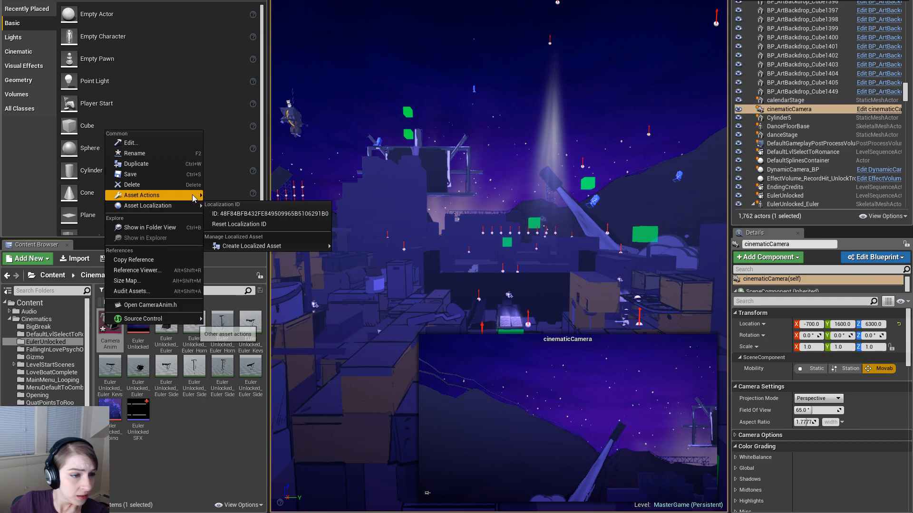
click(261, 249)
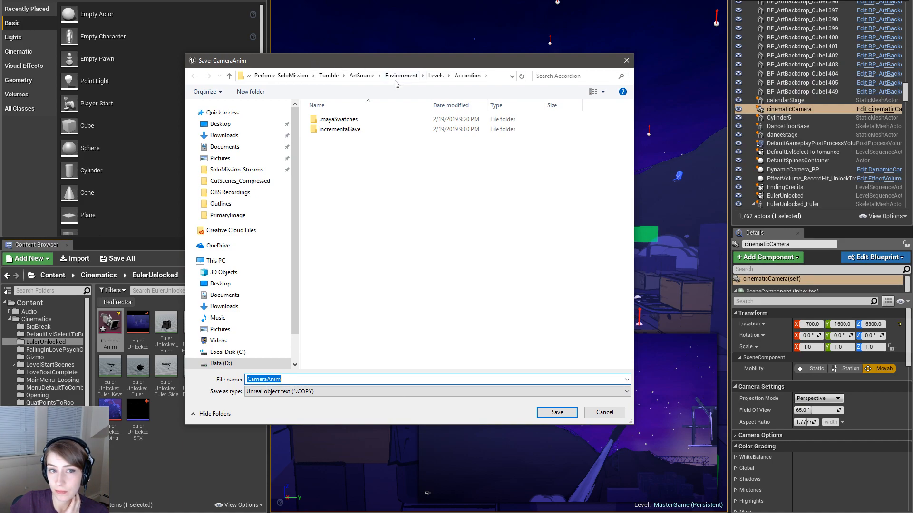
click(401, 76)
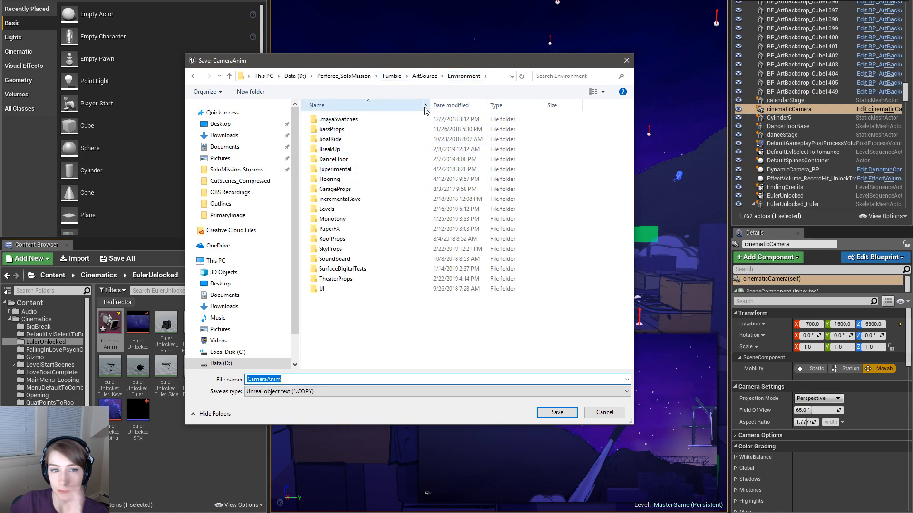
click(425, 76)
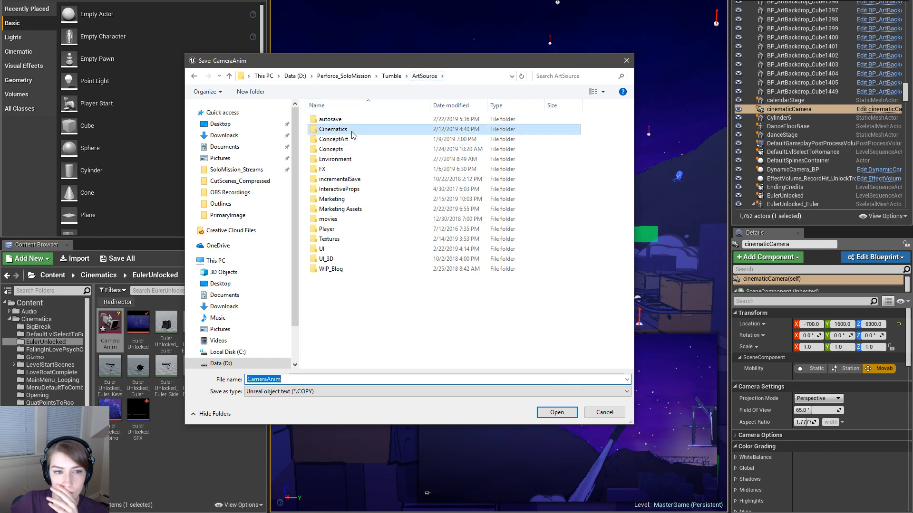
double_click(335, 129)
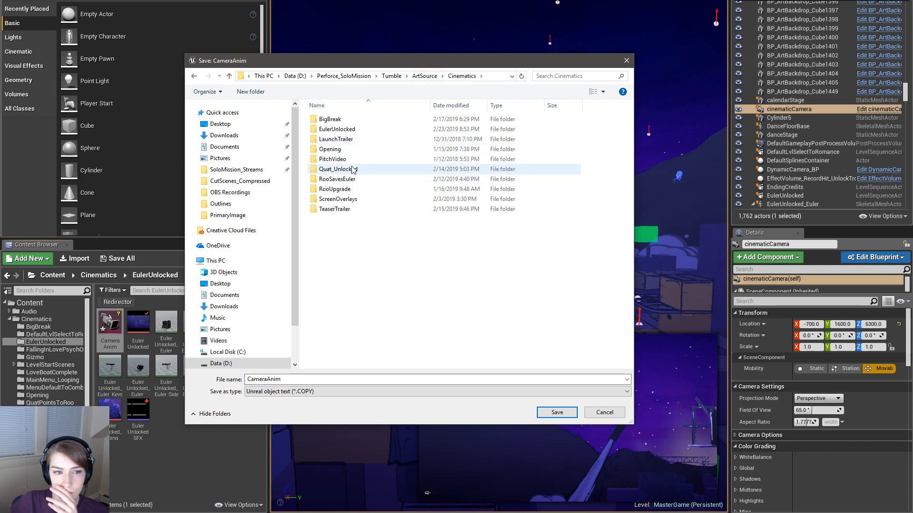
double_click(337, 129)
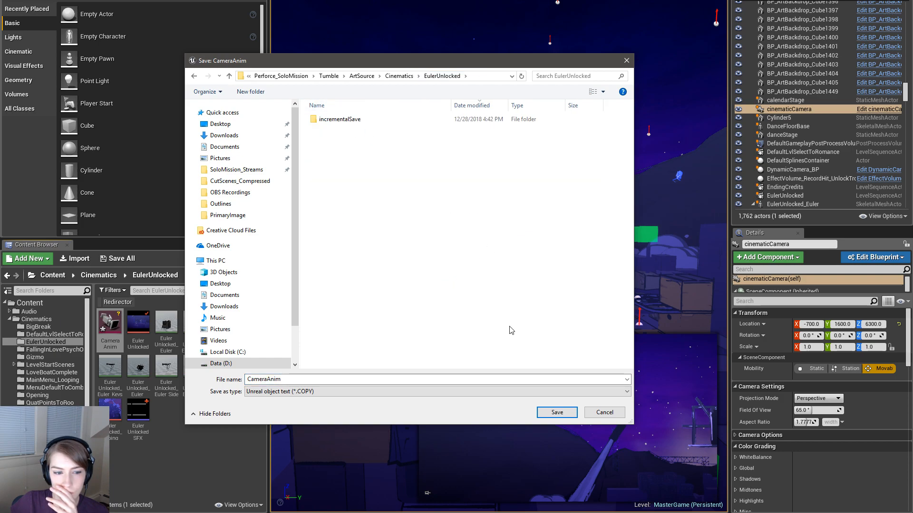
click(351, 391)
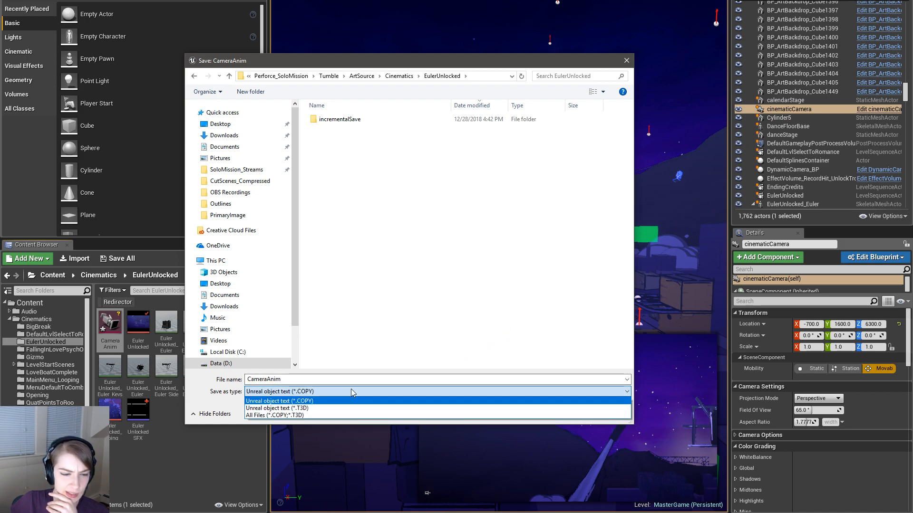
click(351, 391)
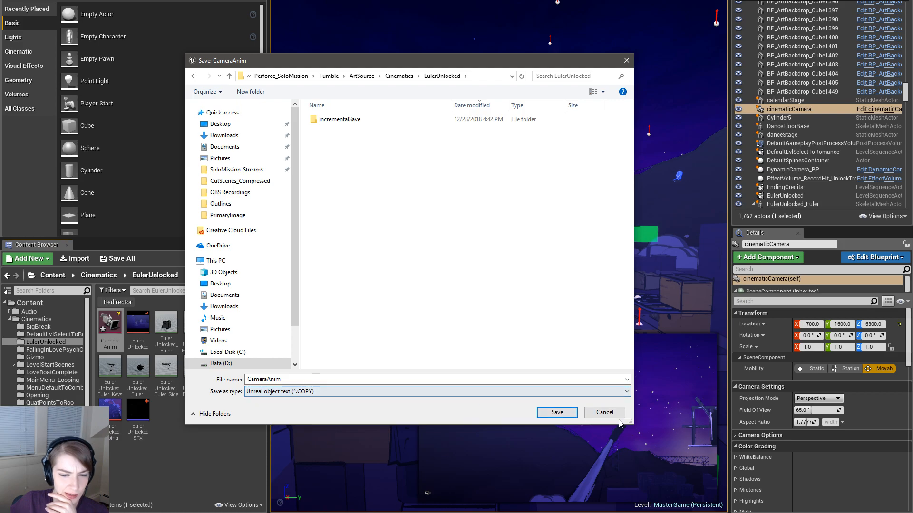
click(556, 412)
Check the remaining asset actions for CameraAnim and delete the asset from the EulerUnlocked folder
right_click(101, 328)
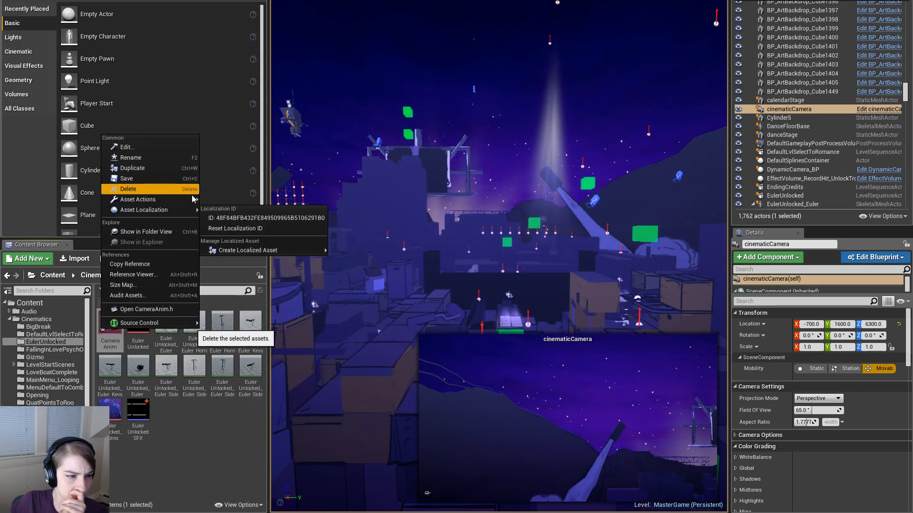
mouse_move(192, 200)
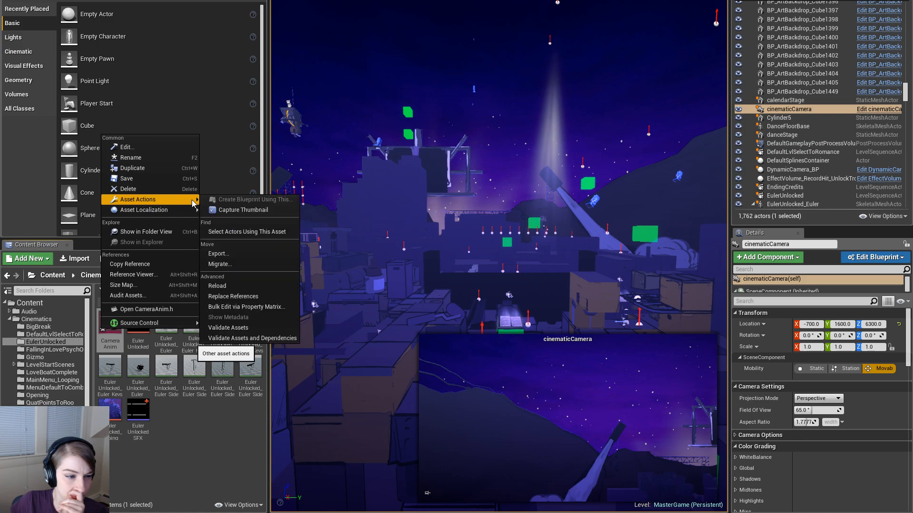
click(186, 432)
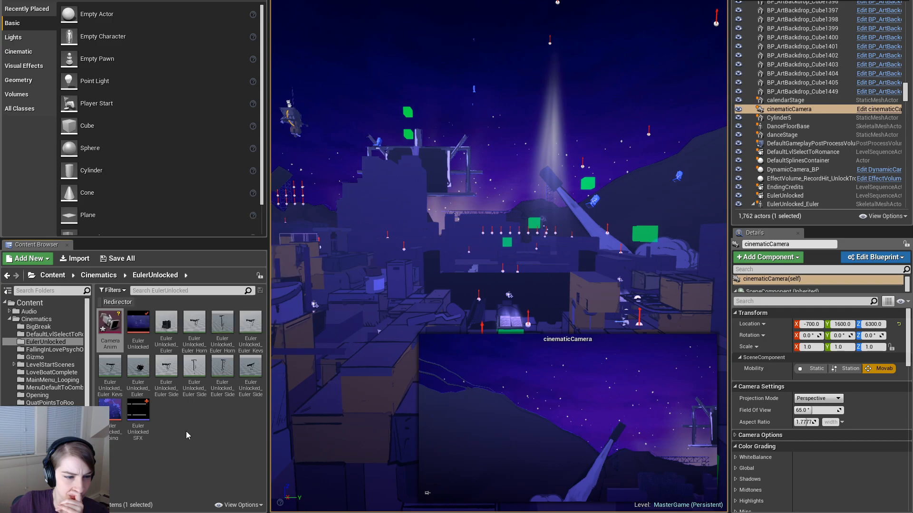
right_click(112, 325)
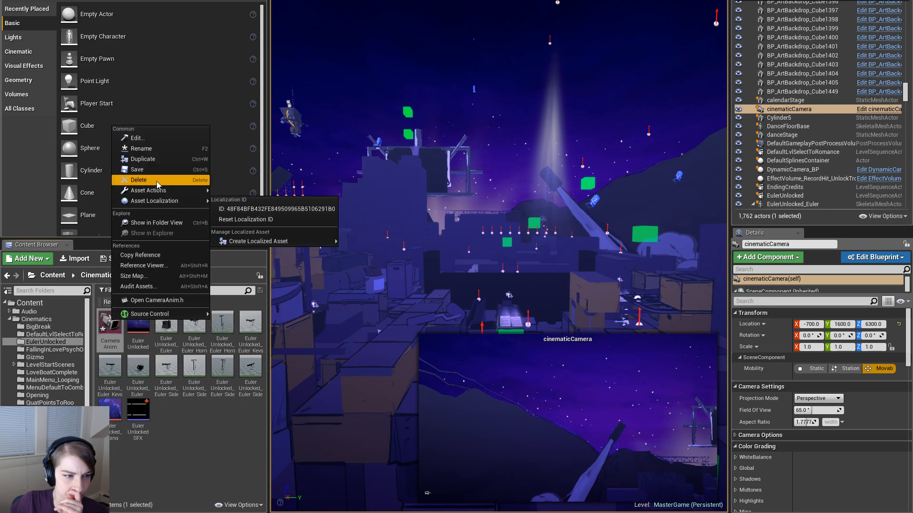
click(156, 181)
click(409, 383)
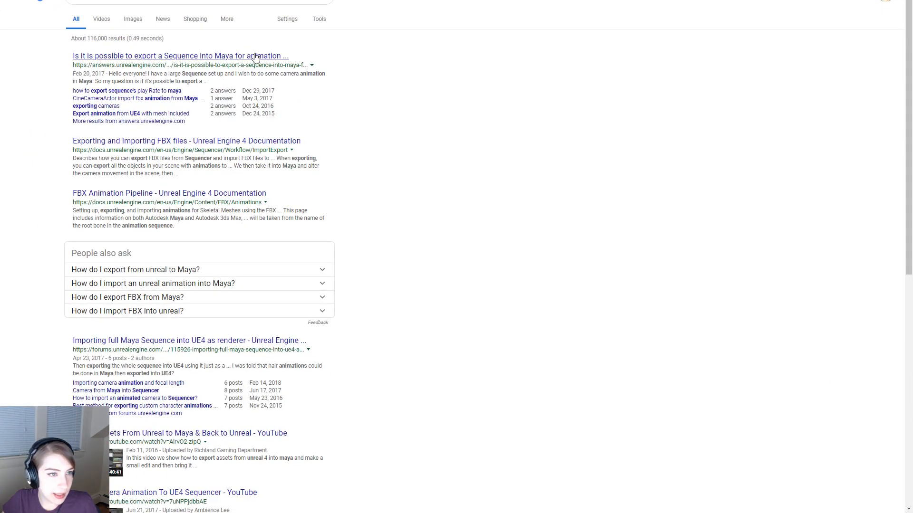
Open the AnswerHub question about exporting a Sequence into Maya for animation editing and read its answer
click(255, 57)
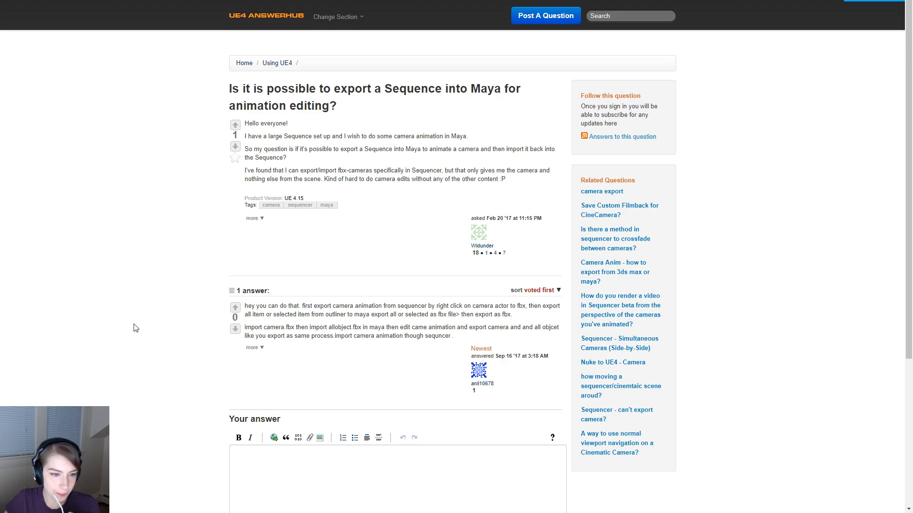
scroll(332, 267, down, 2)
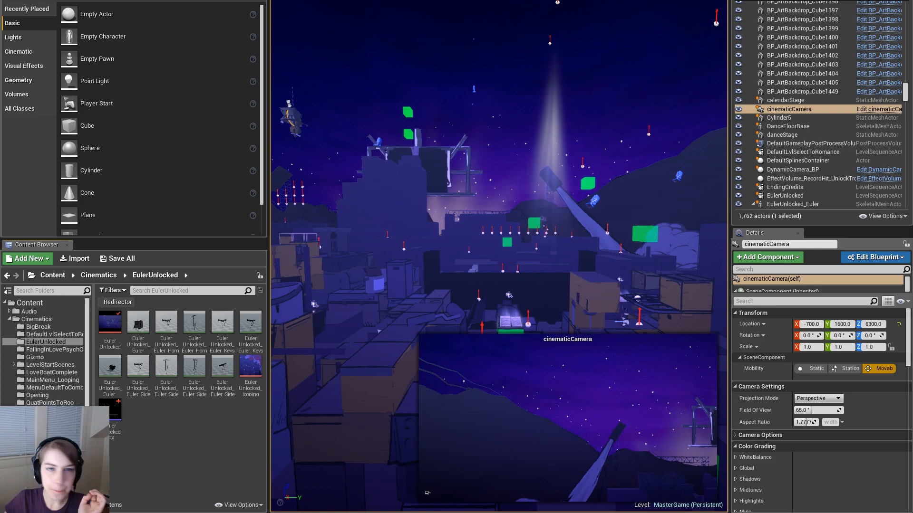
Reopen the EulerUnlocked cinematic in Sequencer, expand the cinematicCamera track, and open its Export dialog
click(400, 0)
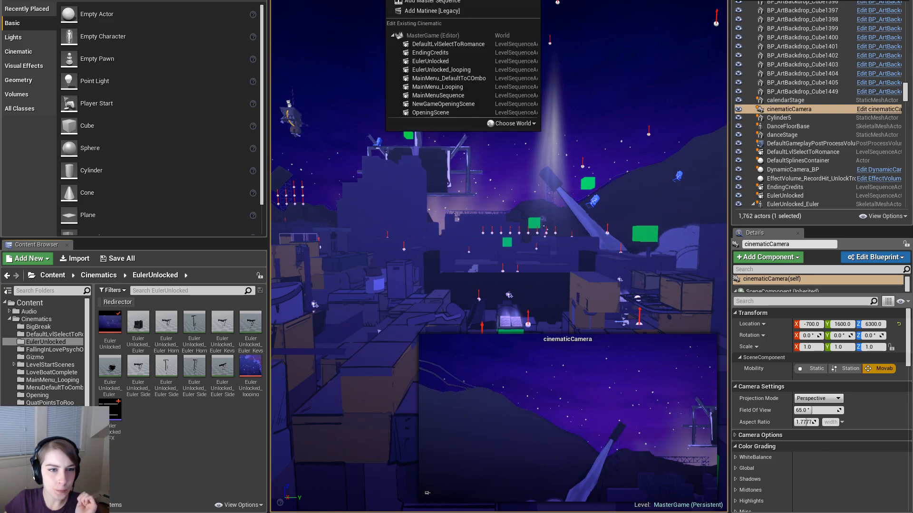
click(430, 60)
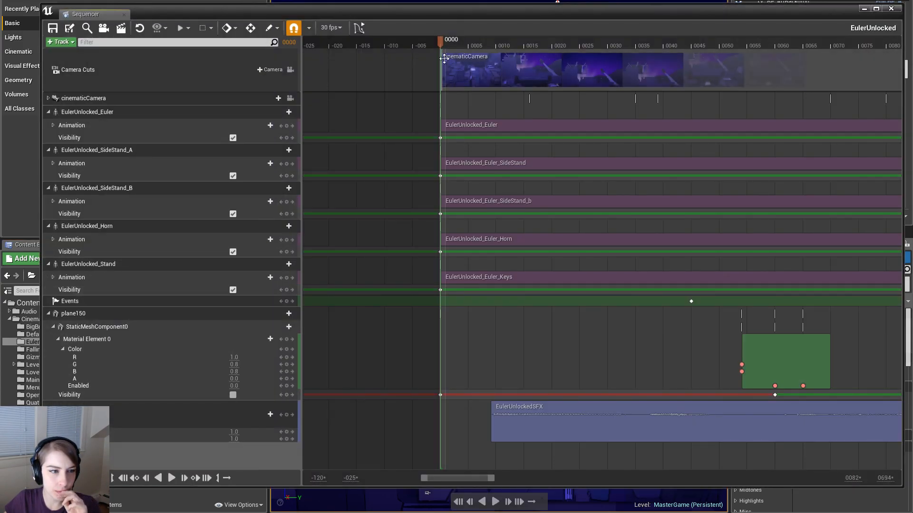
click(123, 100)
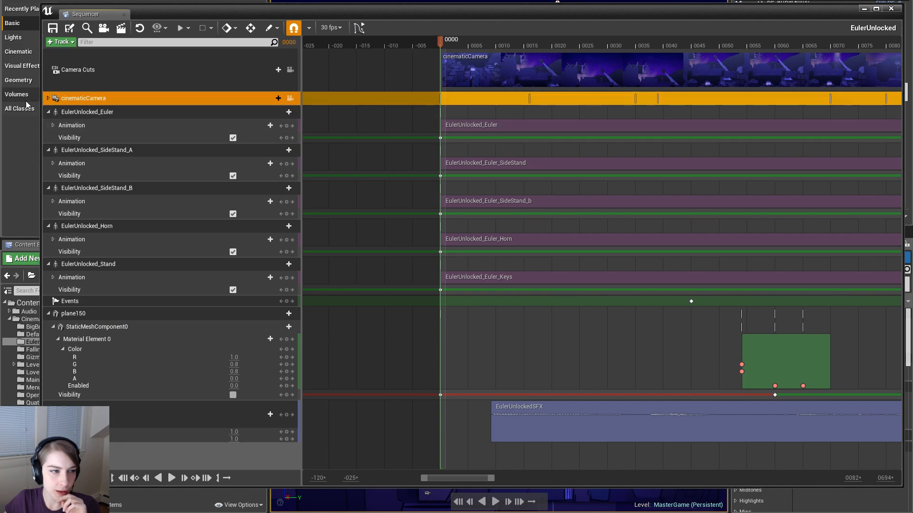
click(48, 98)
right_click(99, 97)
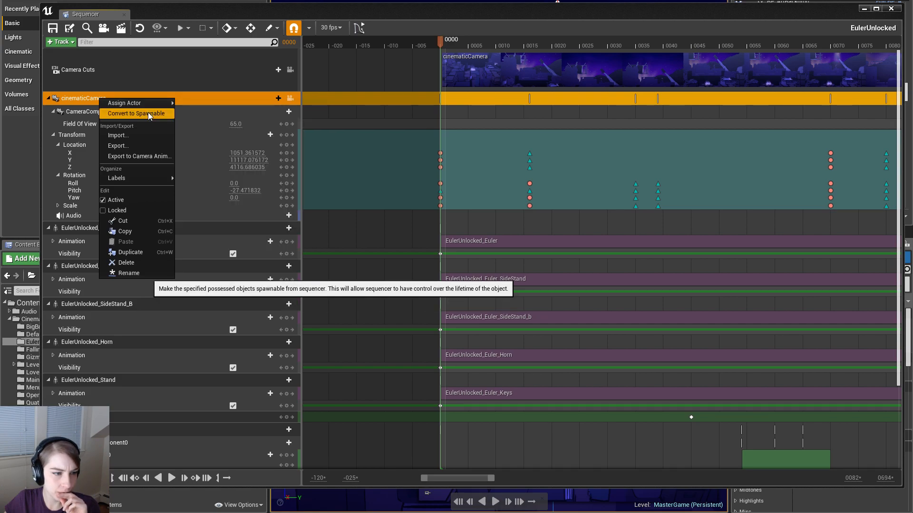
click(142, 147)
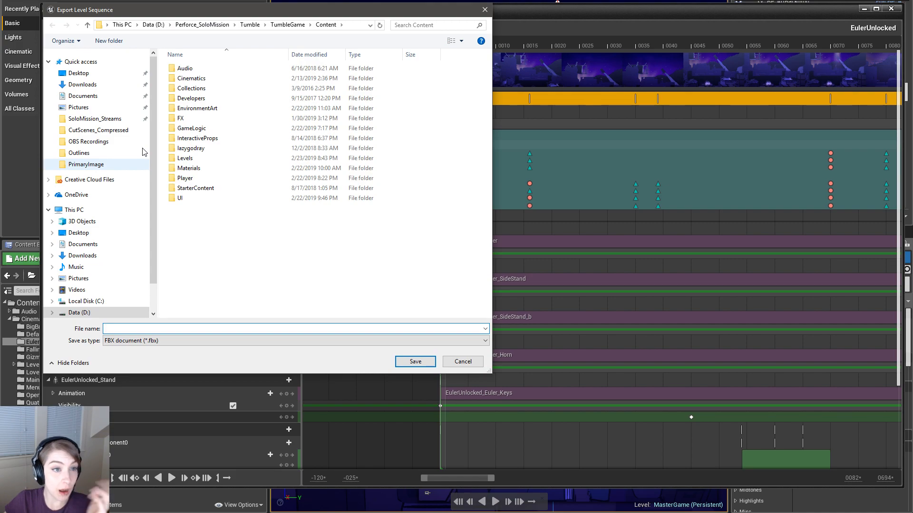
Export cinematicCamera as an FBX document with a name beginning with Camera in the Content/Cinematics/EulerUnlocked folder
drag(221, 13, 552, 80)
click(519, 147)
double_click(520, 146)
double_click(529, 157)
click(515, 395)
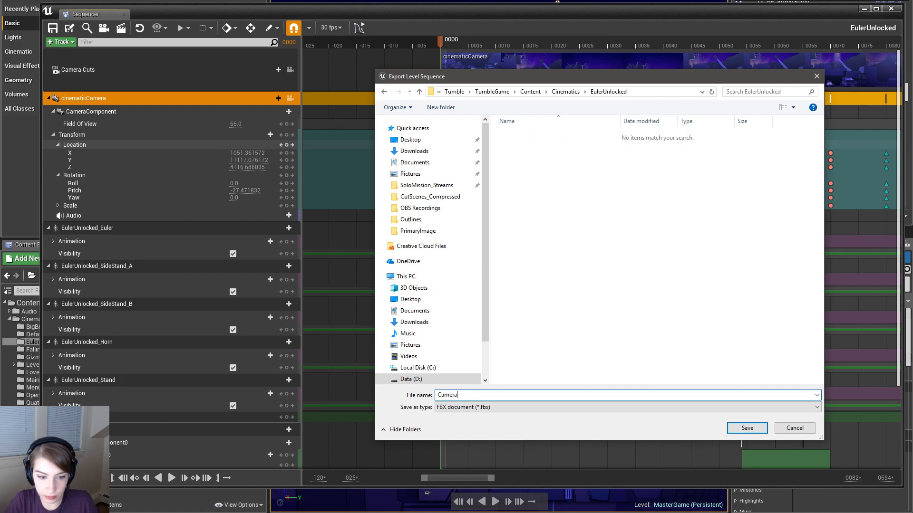
text(m)
key(Return)
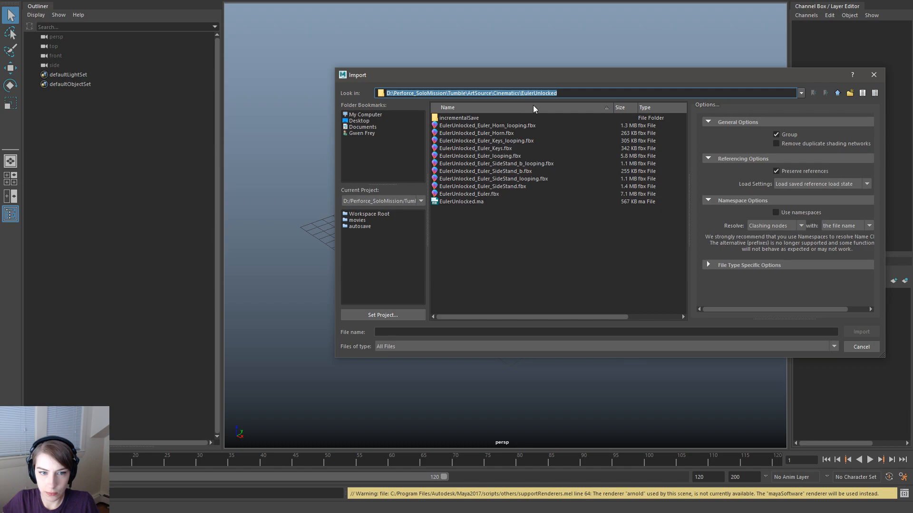
right_click(507, 229)
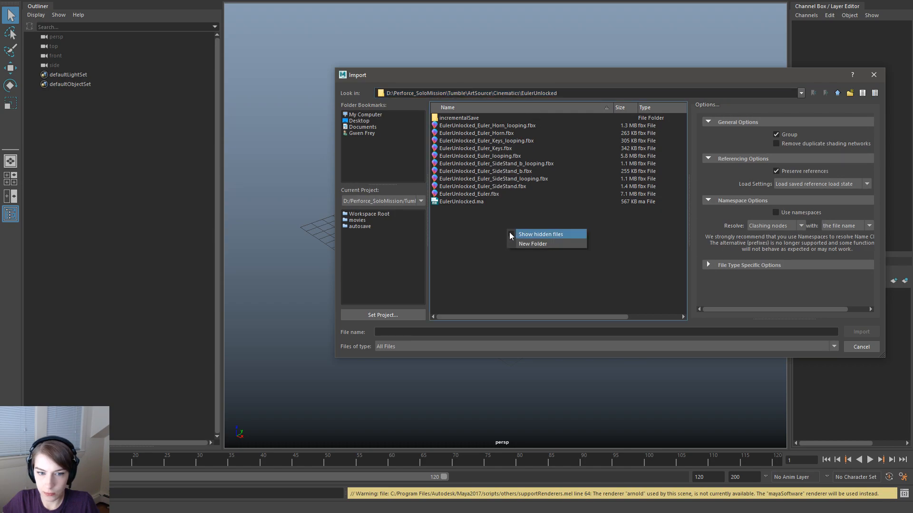
click(480, 223)
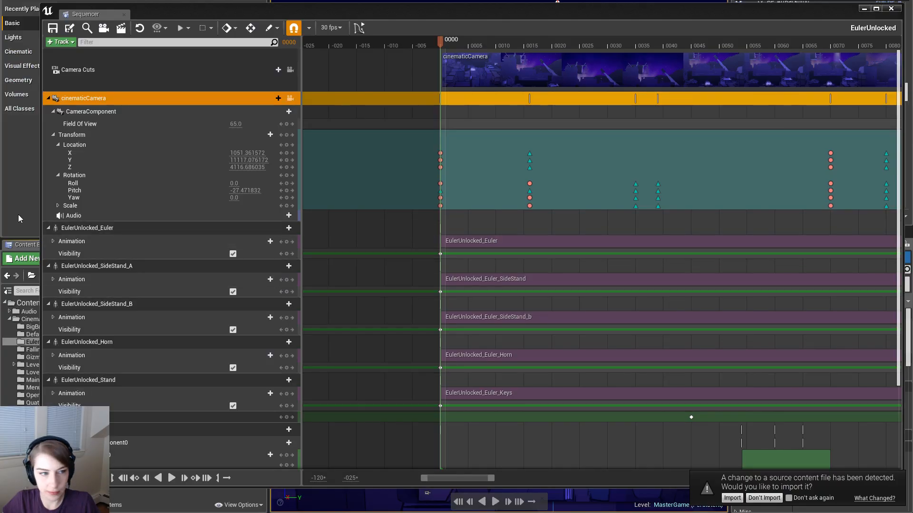
Export cinematicCamera again as CameraAnim.fbx, this time into the ArtSource/Cinematics/EulerUnlocked folder
right_click(95, 103)
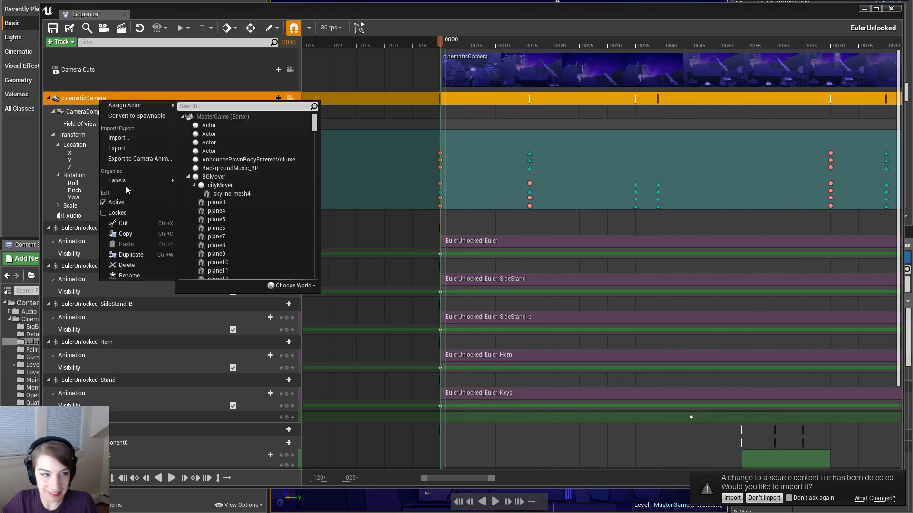
click(133, 147)
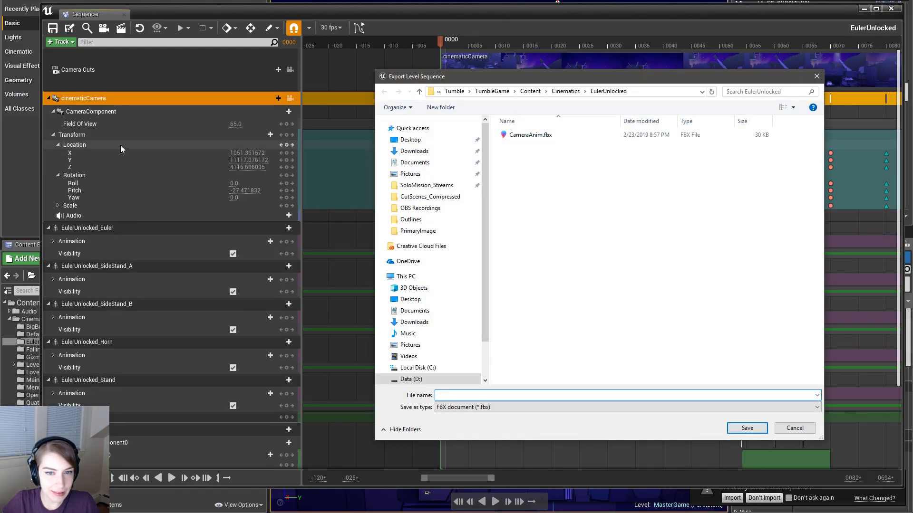
click(552, 135)
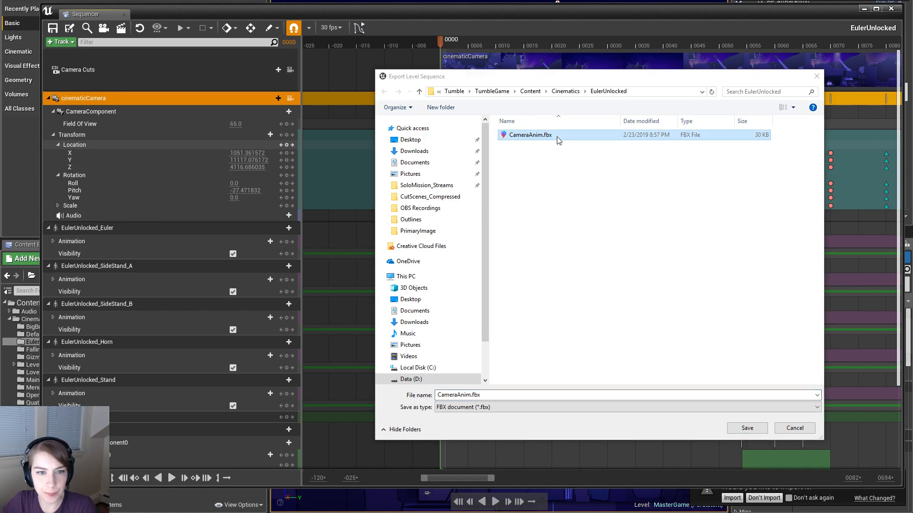
click(464, 94)
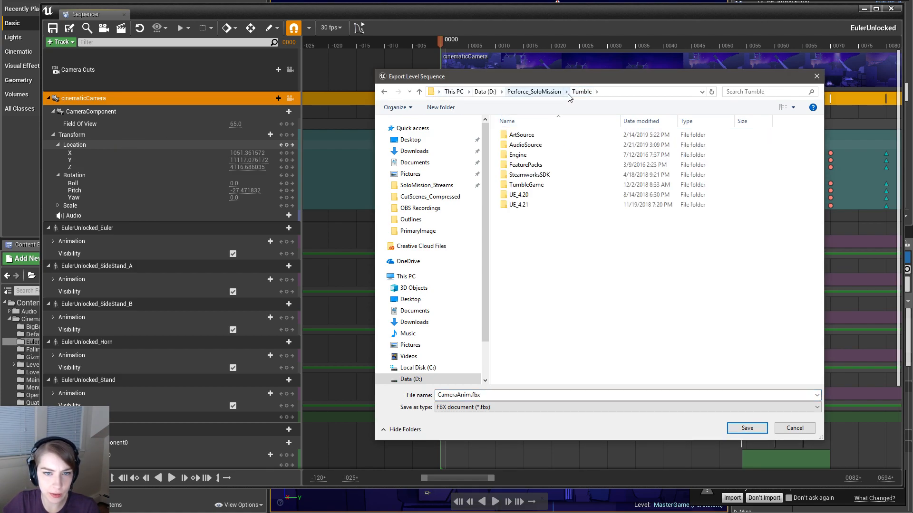
double_click(520, 135)
click(540, 147)
double_click(540, 147)
double_click(541, 147)
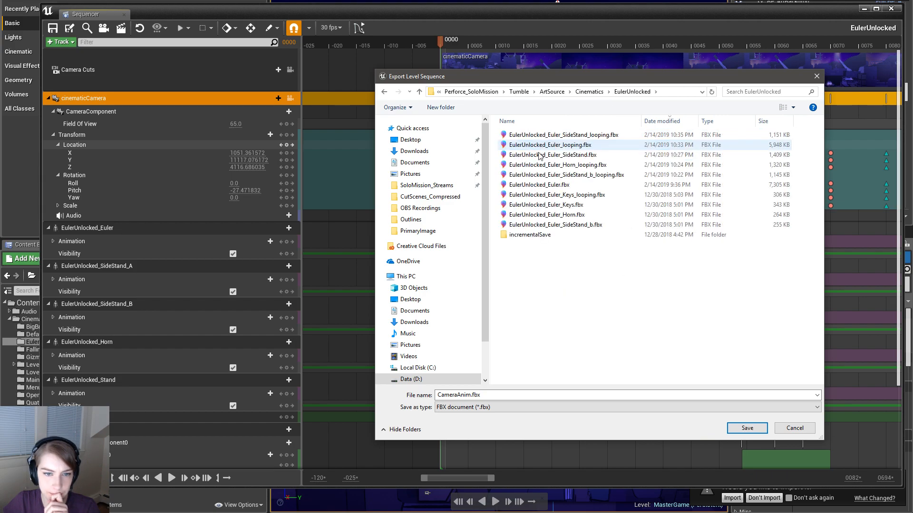
click(518, 396)
click(761, 430)
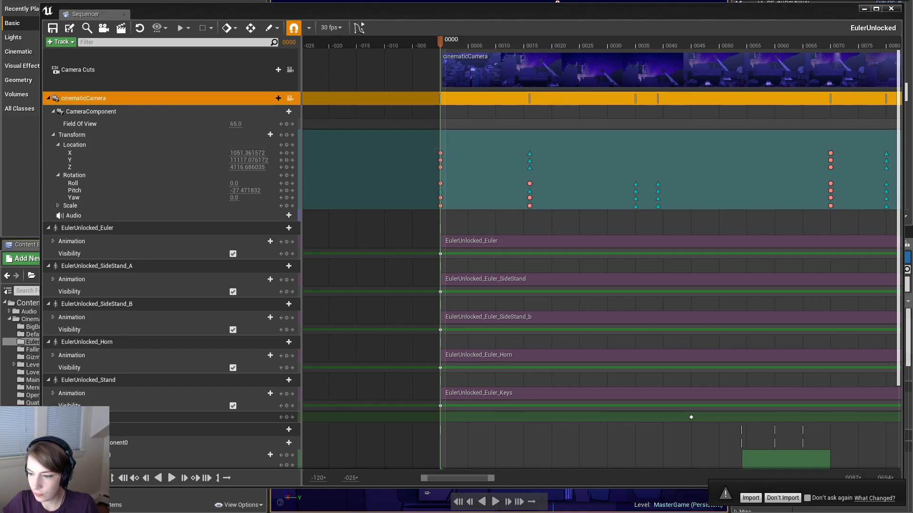
Switch to Maya and import CameraAnim.fbx from the ArtSource/Cinematics/EulerUnlocked folder
click(373, 139)
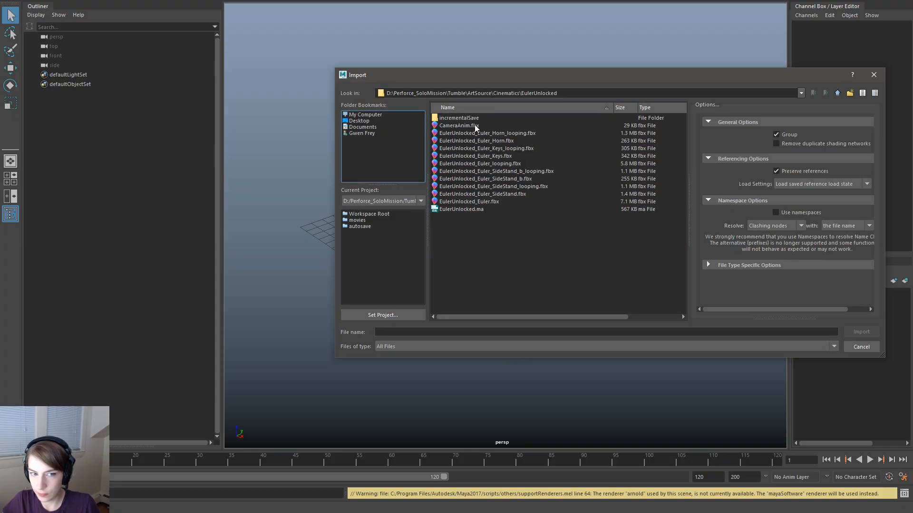
click(474, 126)
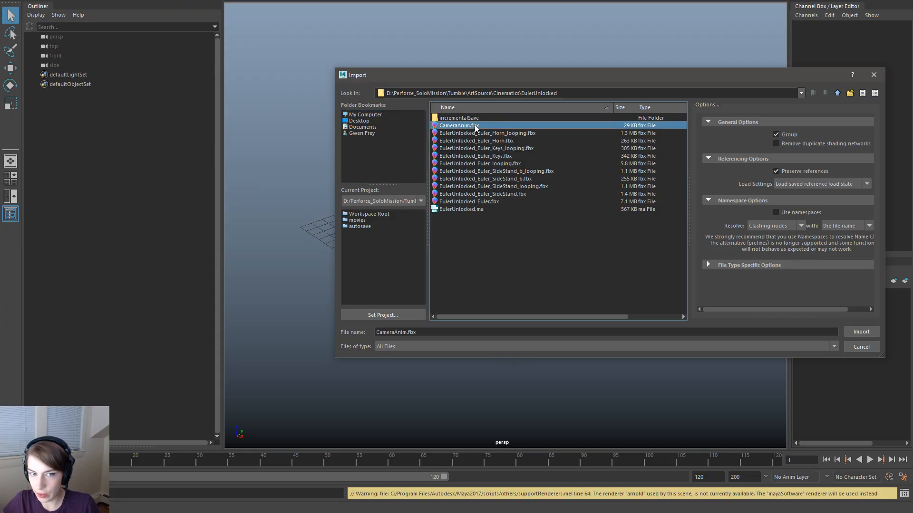
double_click(475, 126)
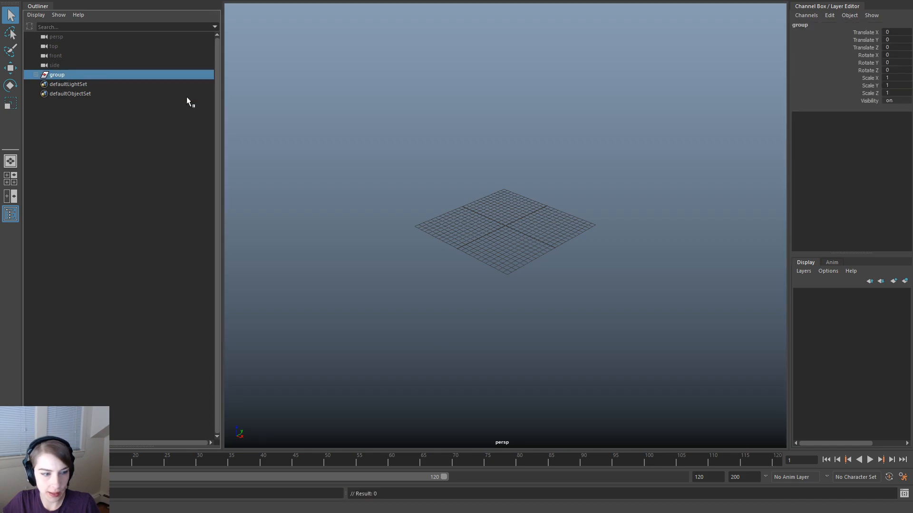
Frame the imported group, select the cinematicCamera inside it, and play back its animation
key(f)
scroll(486, 169, down, 3)
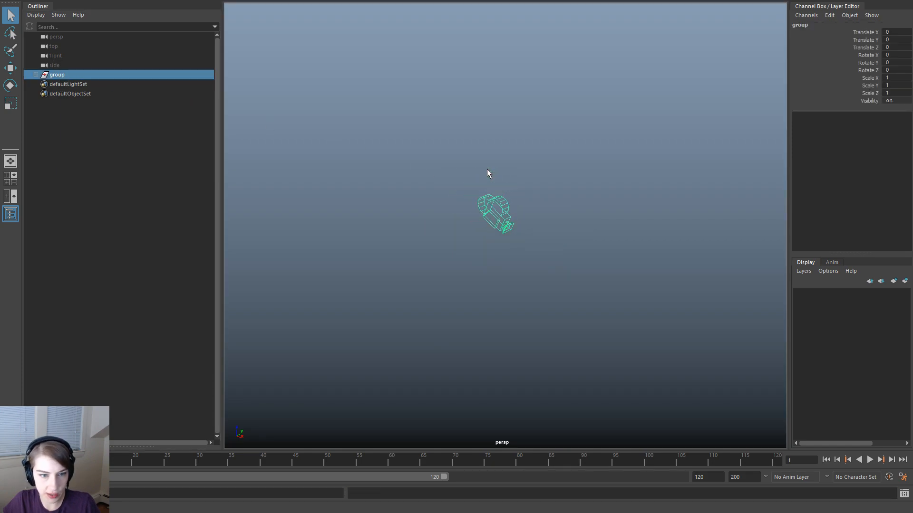
click(35, 74)
click(71, 84)
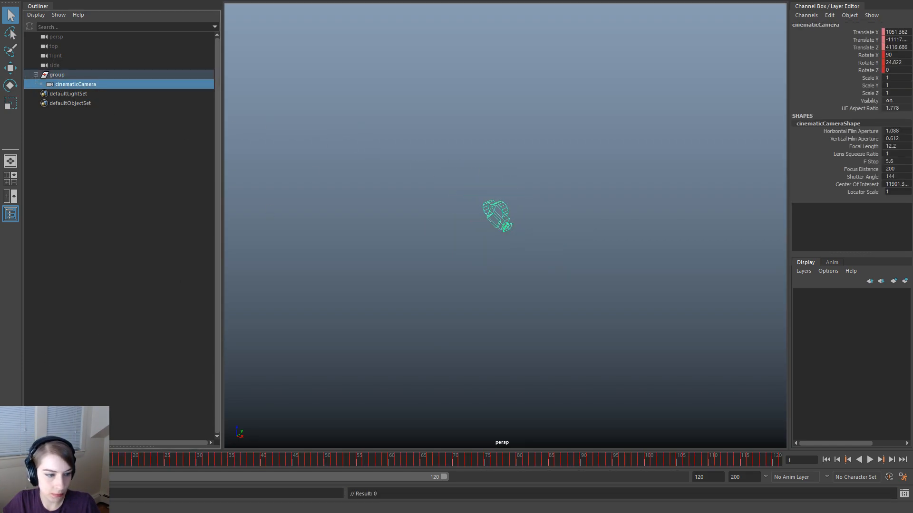
click(870, 460)
click(13, 460)
click(490, 170)
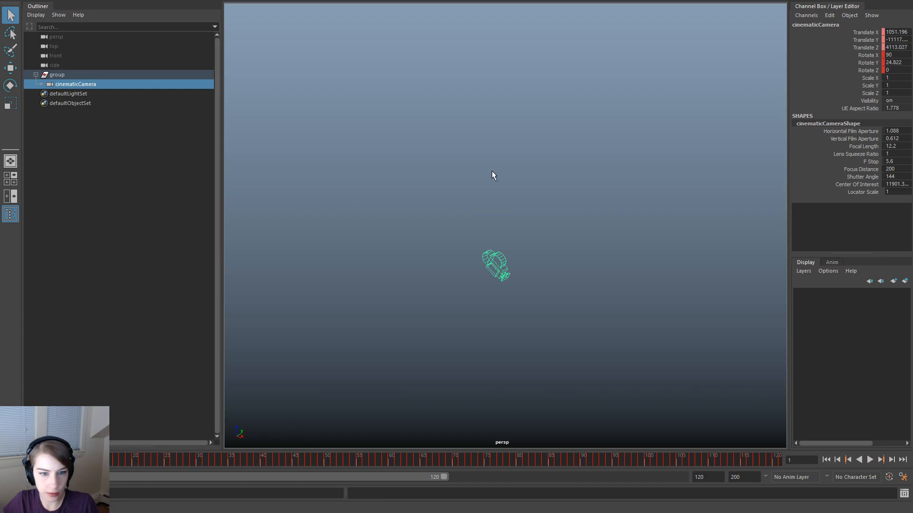
Open the recent scene EulerUnlocked.ma in place of the current scene
click(518, 172)
key(space)
click(475, 144)
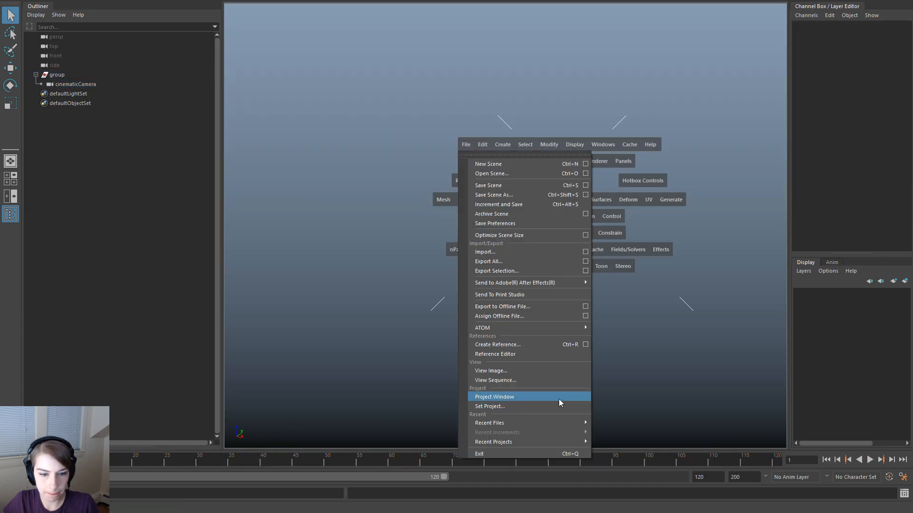
mouse_move(570, 422)
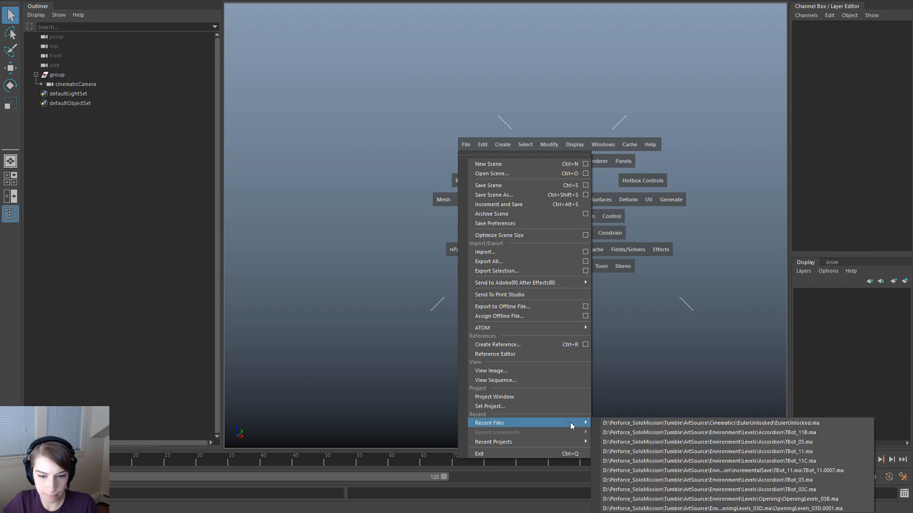
click(653, 423)
click(453, 236)
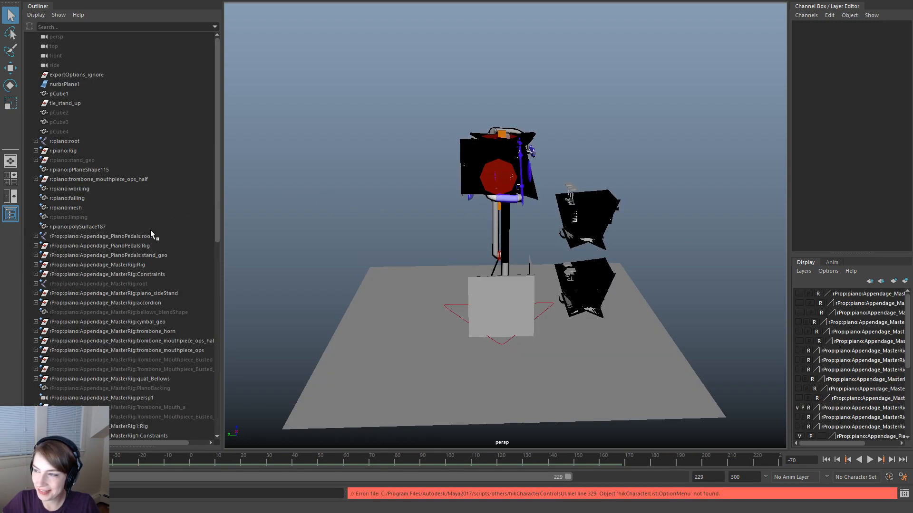
View the whole EulerUnlocked stage in the viewport with textured shading
scroll(332, 242, down, 5)
scroll(566, 162, up, 1)
key(ctrl+1)
key(6)
Import the CameraAnim file into the EulerUnlocked scene and select the imported cinematicCamera in the Outliner
key(space)
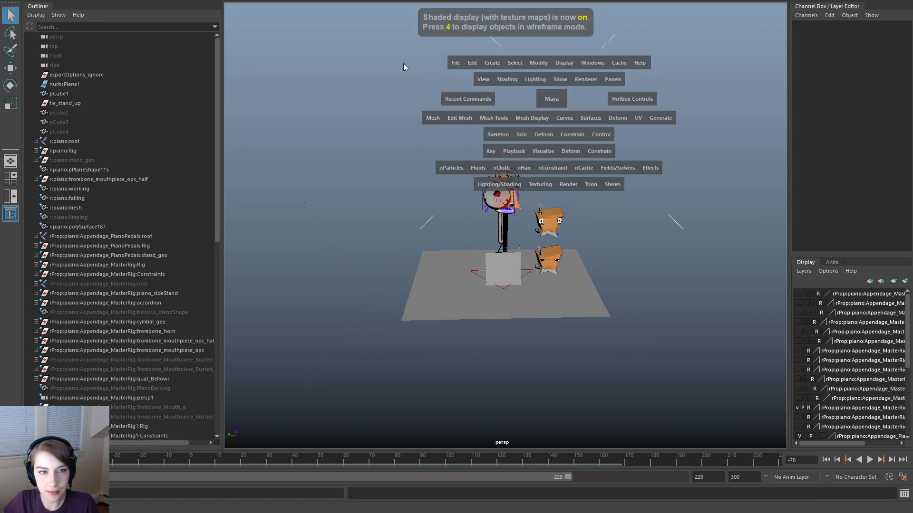
click(458, 62)
click(551, 260)
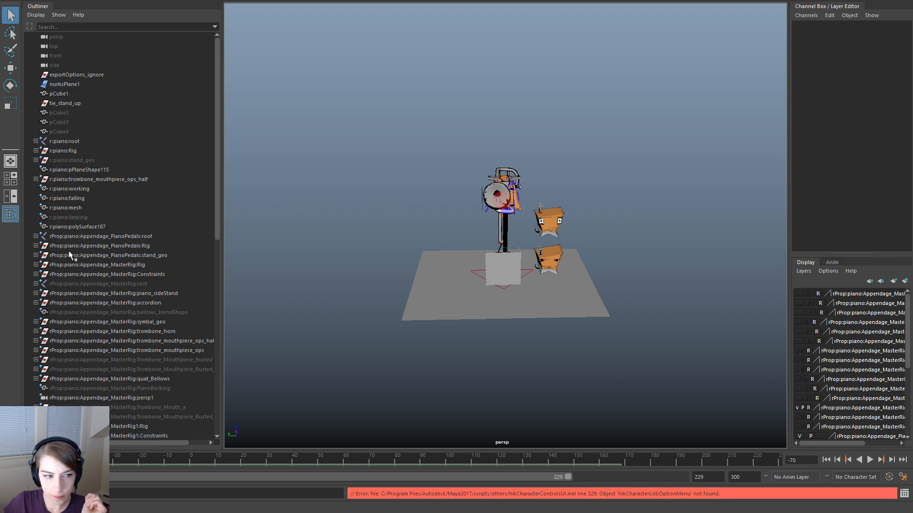
scroll(70, 257, down, 10)
click(108, 372)
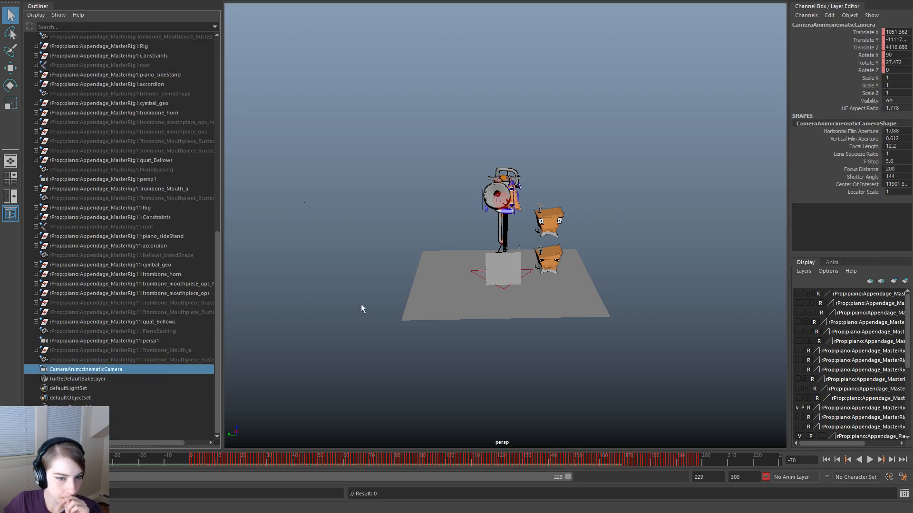
Look through CameraAnim:cinematicCamera in the viewport and play the animation to check its framing
click(594, 84)
key(space)
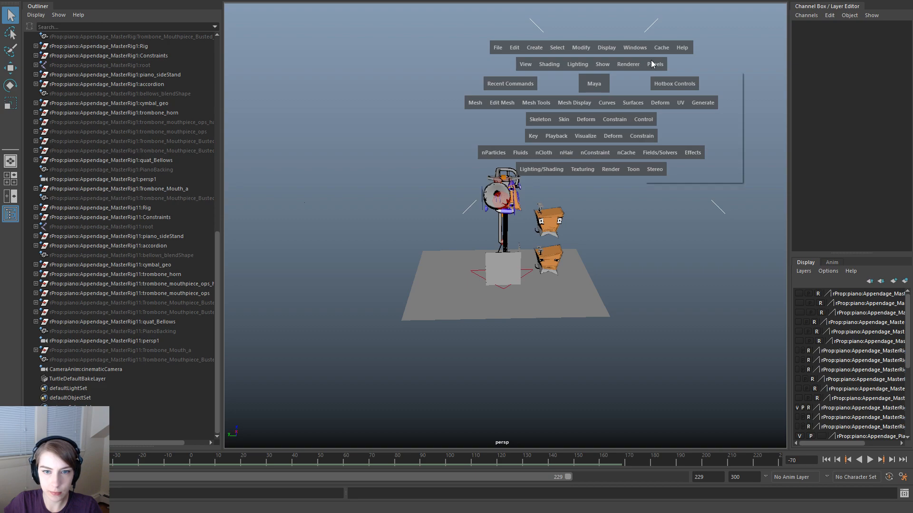
click(654, 63)
mouse_move(672, 75)
click(774, 78)
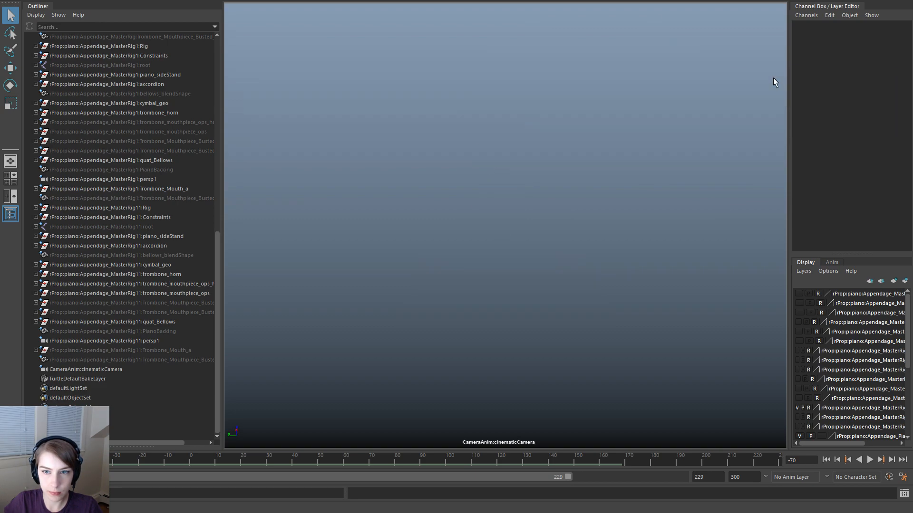
key(alt+v)
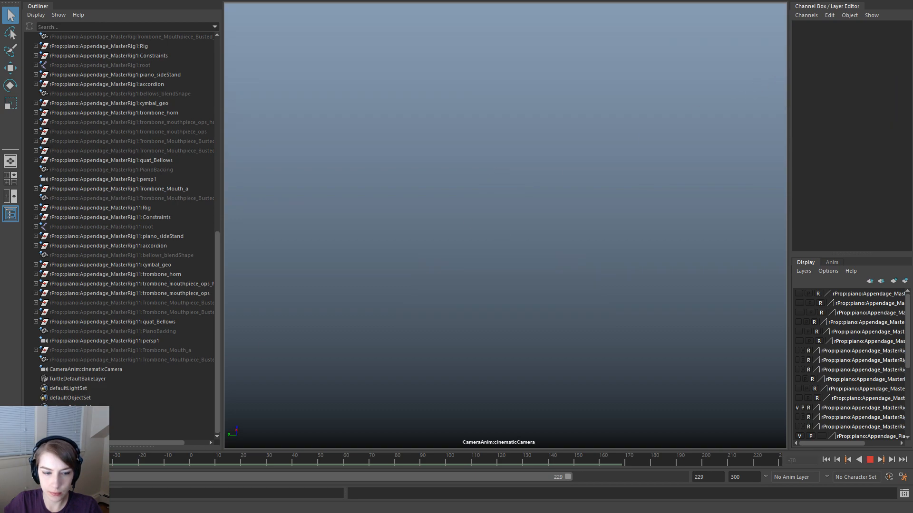
key(alt+v)
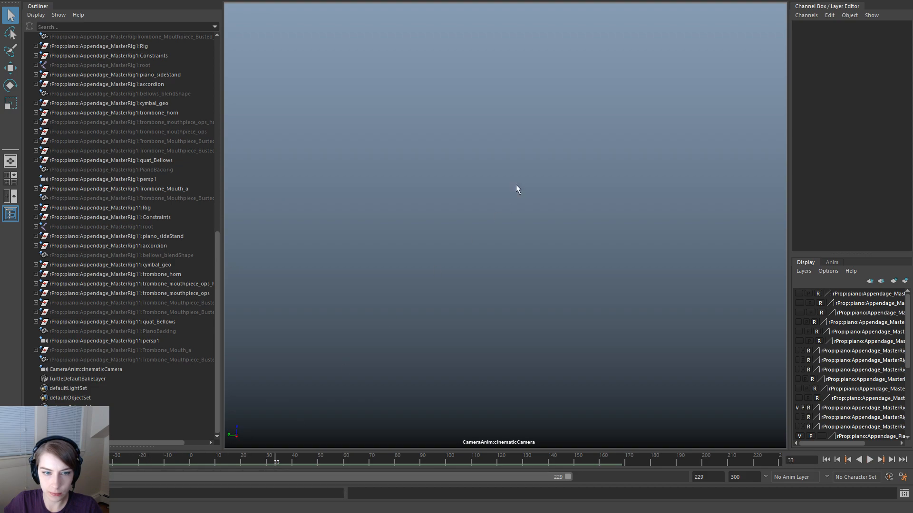
Switch the viewport back to the persp camera, frame cinematicCamera, and look around for it relative to the stage
key(space)
click(577, 166)
mouse_move(638, 178)
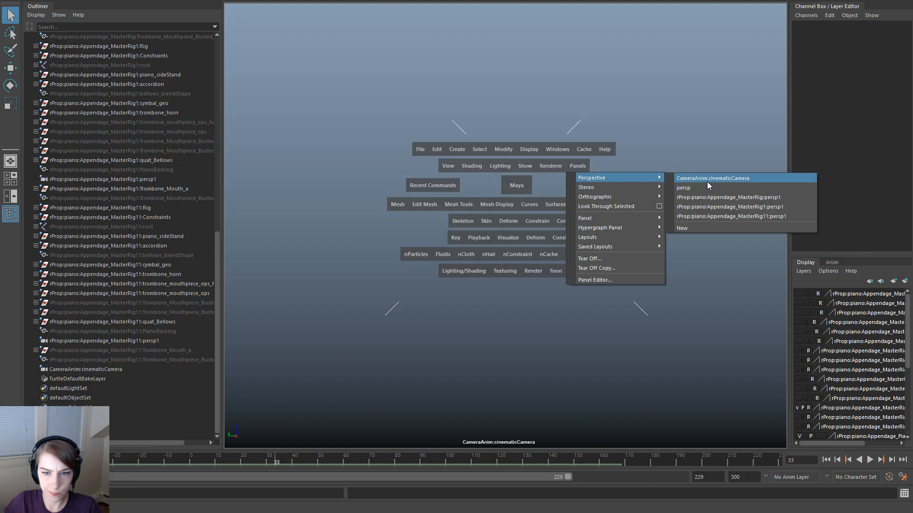
click(711, 187)
click(101, 371)
key(f)
scroll(470, 285, down, 10)
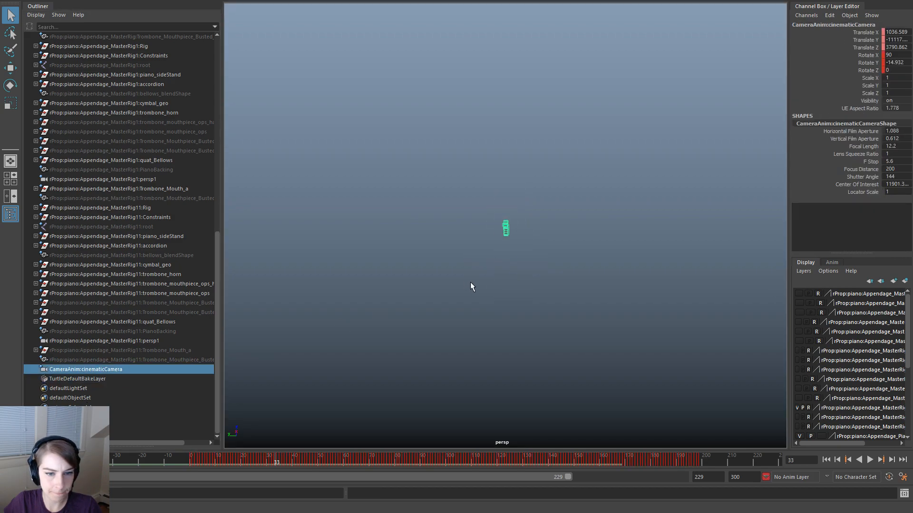
key(w)
alt+drag(646, 305, 156, 167)
alt+drag(600, 347, 376, 273)
mouse_move(607, 377)
alt+mouse_down()
mouse_move(433, 425)
mouse_move(597, 363)
alt+mouse_up()
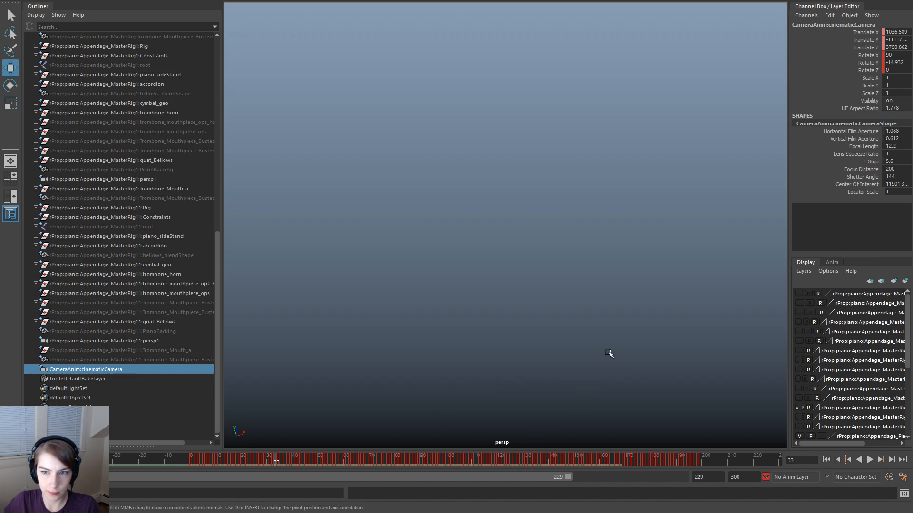
alt+drag(594, 266, 237, 159)
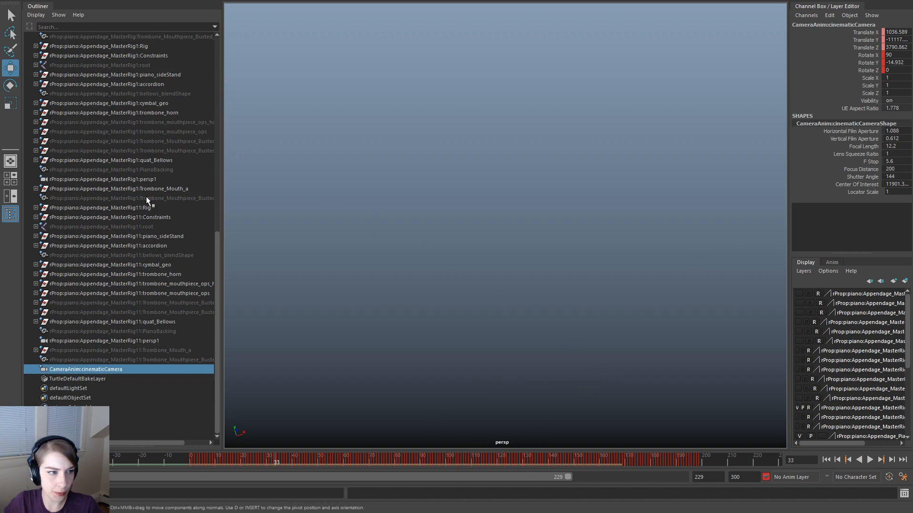
Check the transforms of pCube1, nurbsPlane1 and cinematicCamera, and scrub the timeline to frame 125
scroll(167, 264, up, 10)
click(76, 94)
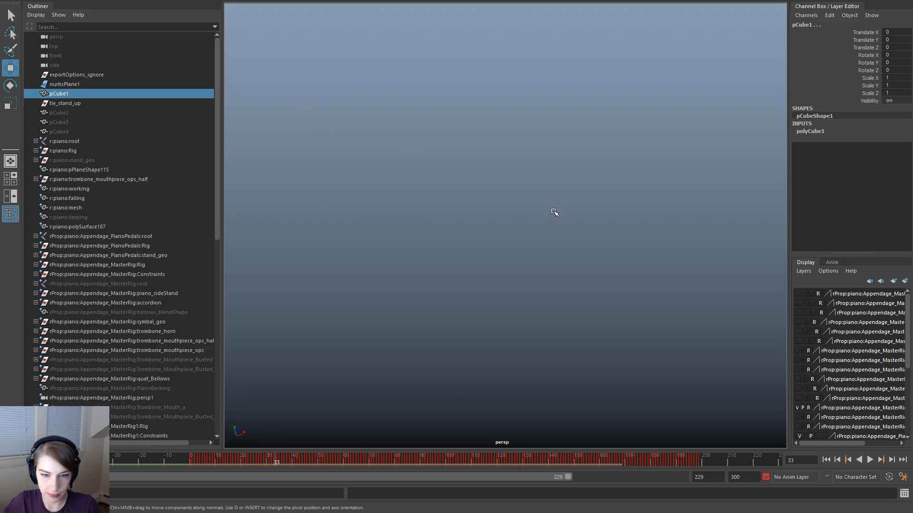
click(72, 84)
scroll(127, 204, down, 10)
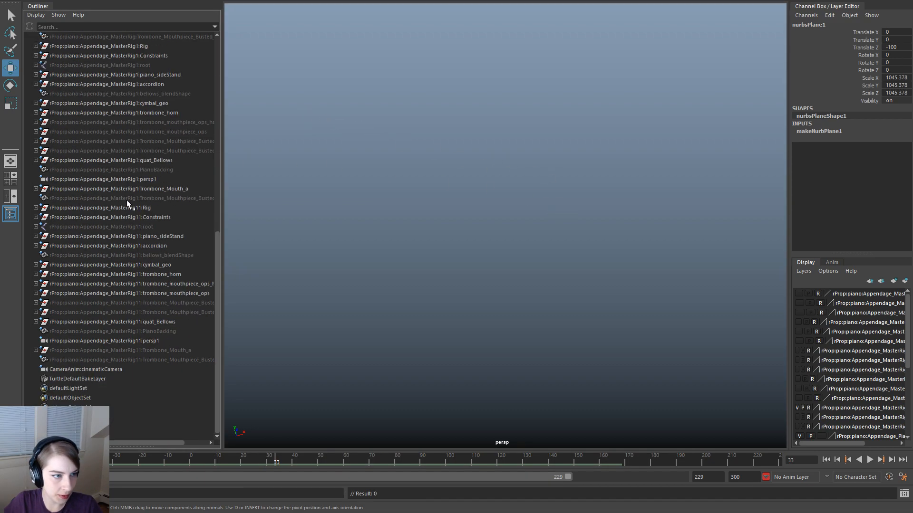
click(111, 379)
click(113, 369)
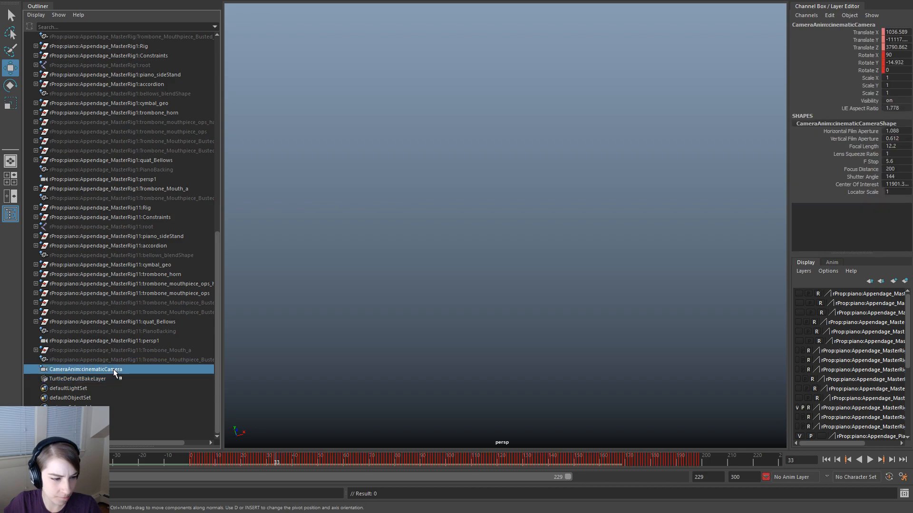
drag(489, 457, 511, 460)
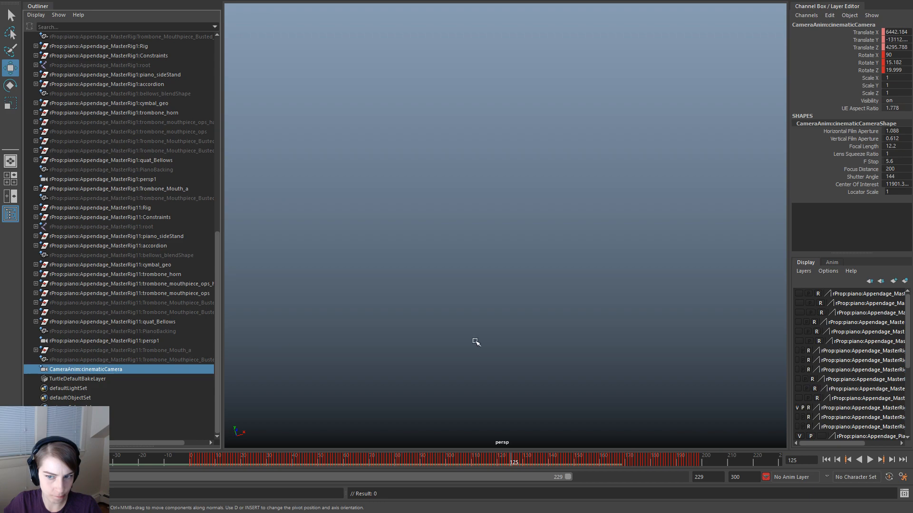
Set the cinematicCamera's Scale X, Y and Z to 1000
drag(896, 78, 900, 93)
text(10)
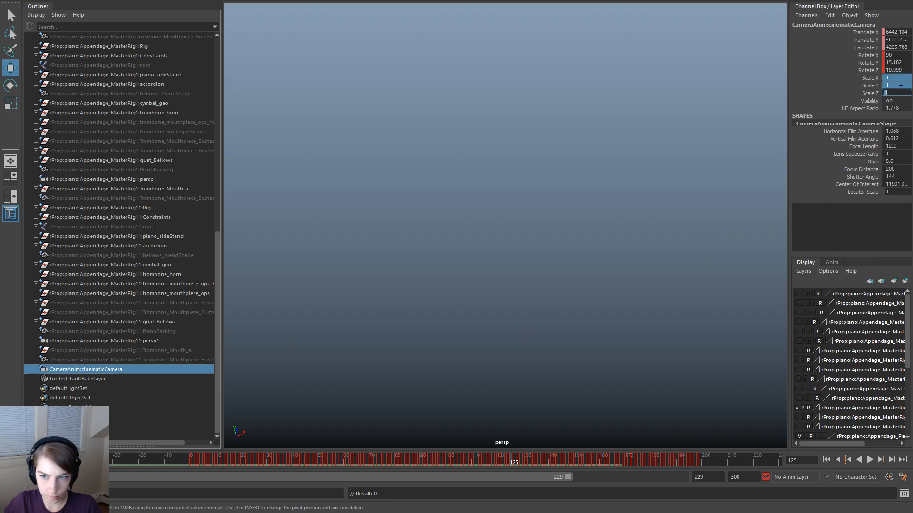
text(00)
key(Return)
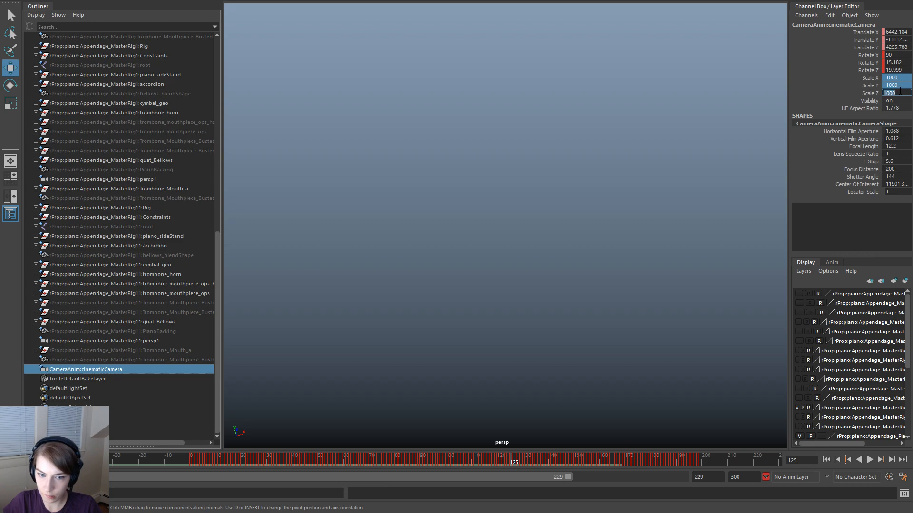
Set the persp camera's Far Clip Plane to 100000 in its shape attributes
scroll(96, 165, up, 10)
click(91, 37)
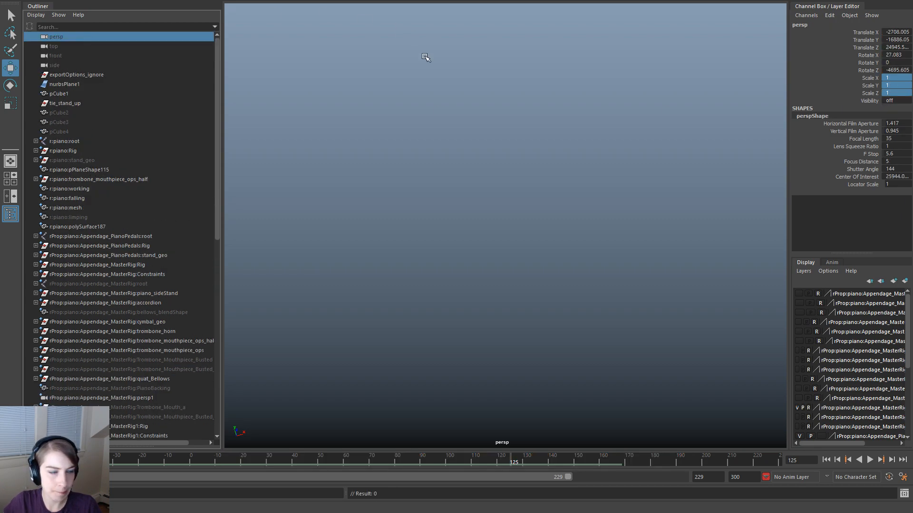
key(ctrl+a)
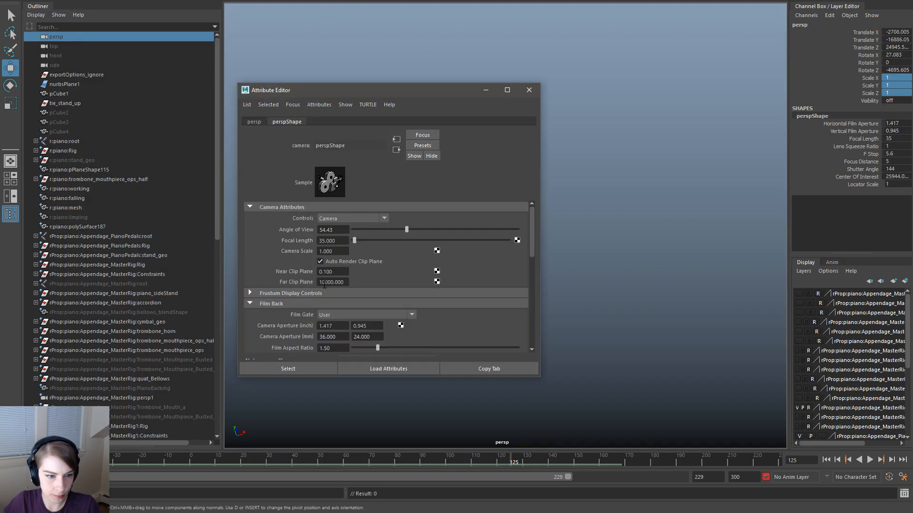
text(0)
key(Return)
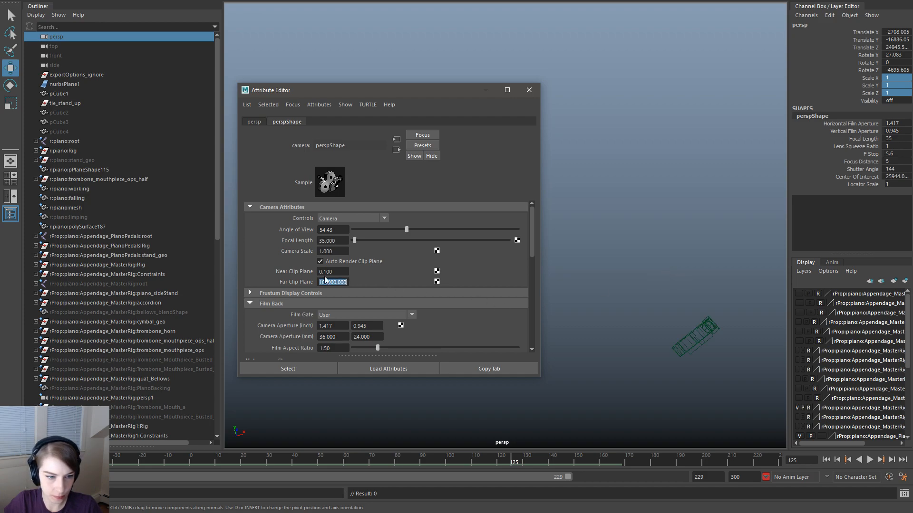
Set the persp camera's Near Clip Plane to 1 and close its attributes
drag(341, 270, 312, 272)
text(1)
key(Return)
click(529, 90)
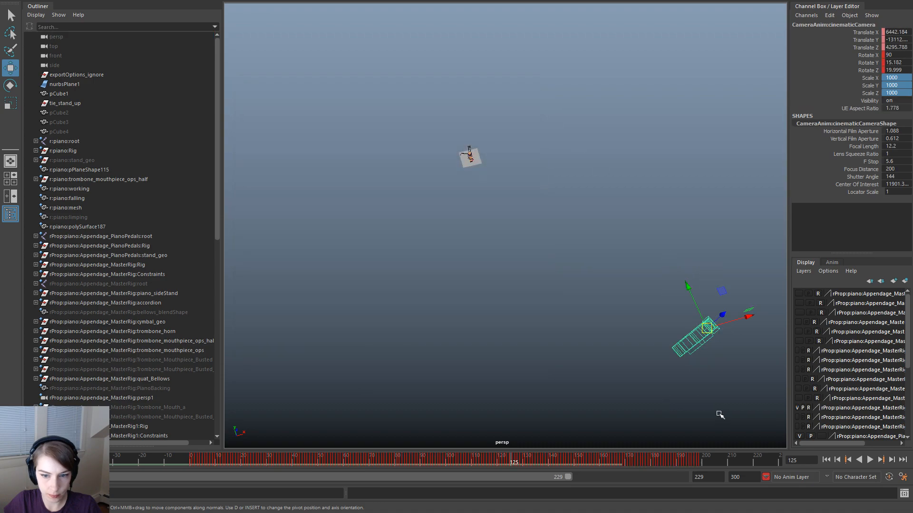
Play back the animation from several viewing angles to examine how cinematicCamera moves and faces relative to the stage
click(426, 361)
alt+drag(426, 360, 536, 303)
drag(476, 197, 404, 134)
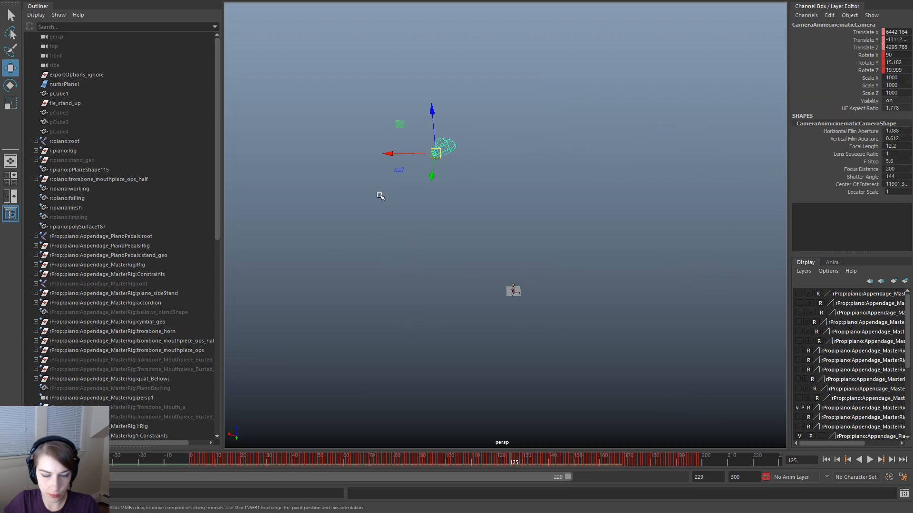
drag(122, 462, 112, 463)
key(alt+v)
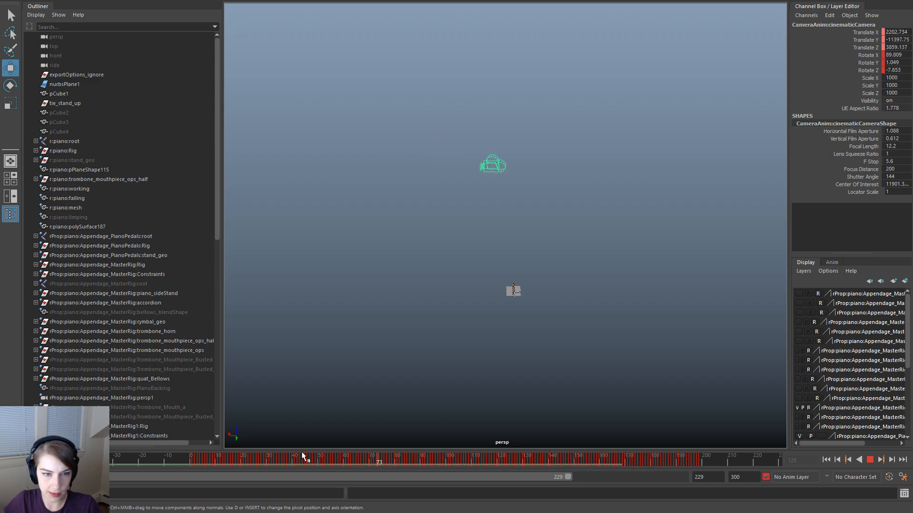
click(170, 456)
alt+drag(409, 335, 594, 336)
click(171, 460)
key(alt+v)
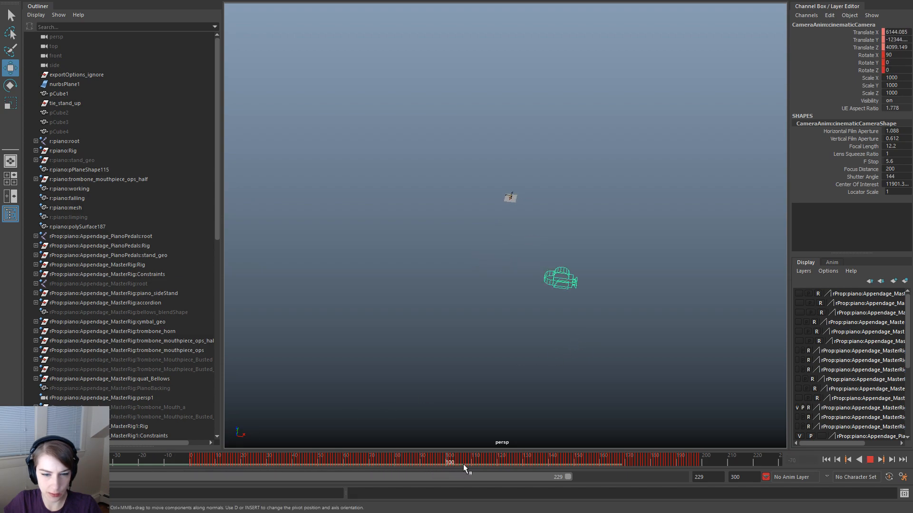
key(alt+v)
alt+drag(468, 416, 320, 380)
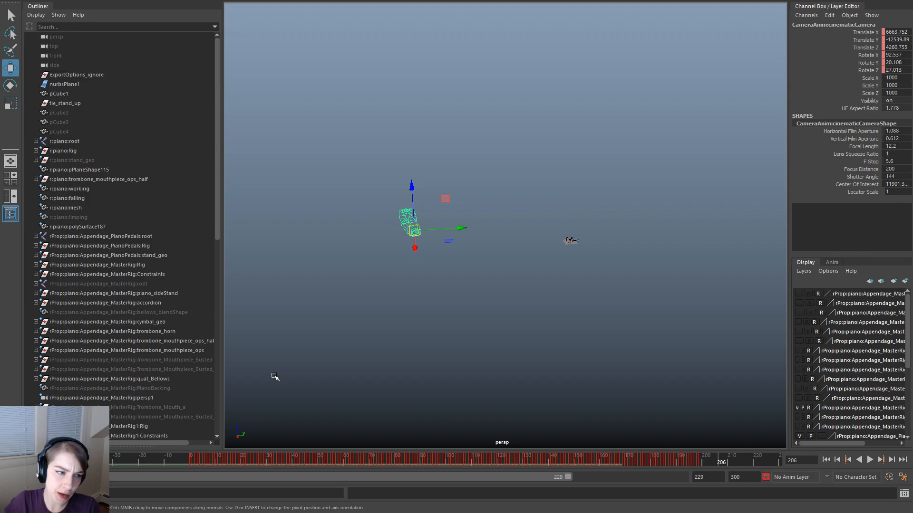
Import the objects of the CameraAnim.fbx reference into the scene with the Reference Editor, and close the editor
scroll(67, 390, down, 10)
click(103, 372)
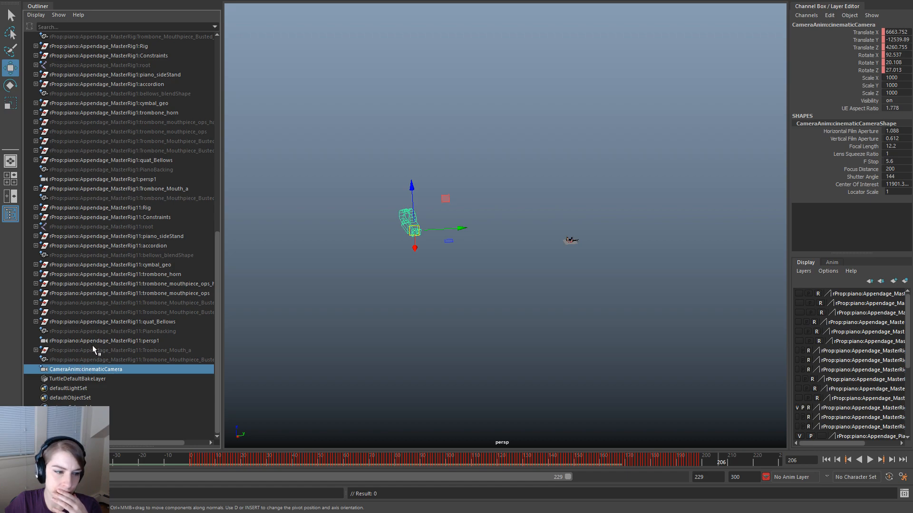
click(98, 385)
click(97, 370)
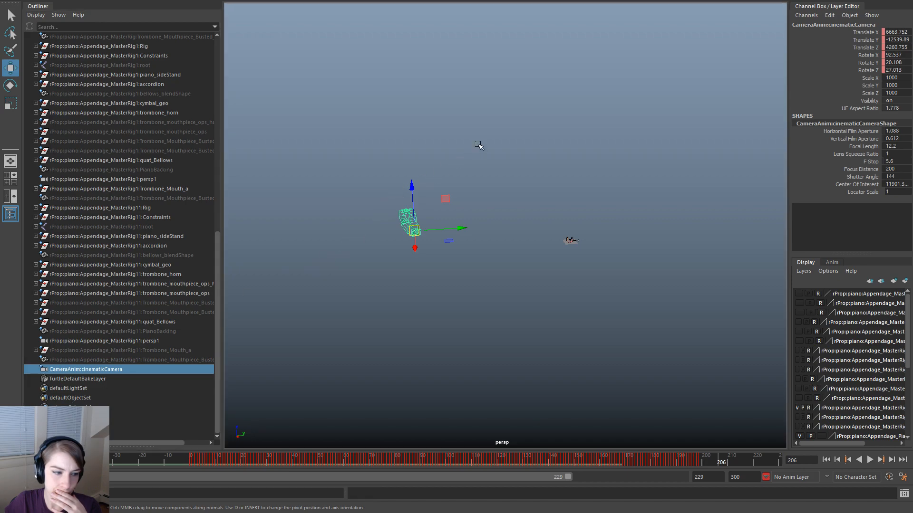
click(481, 147)
key(space)
click(382, 108)
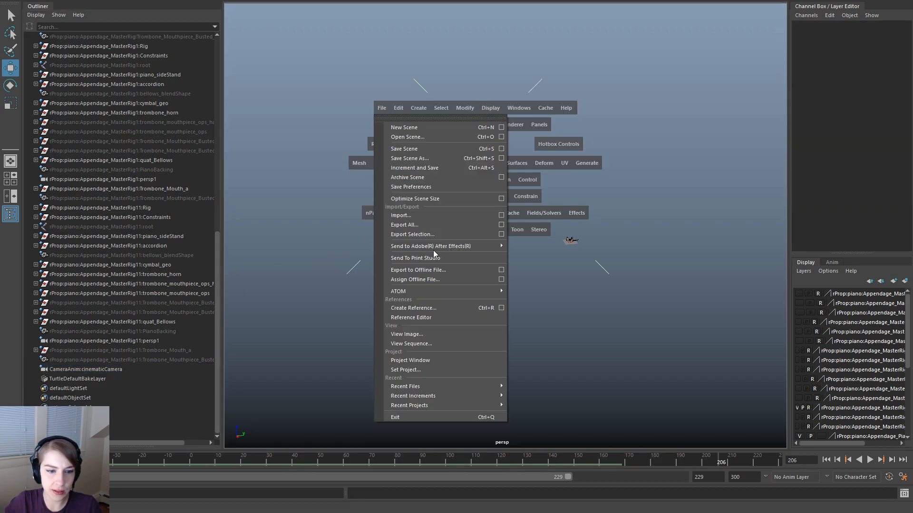
mouse_move(459, 394)
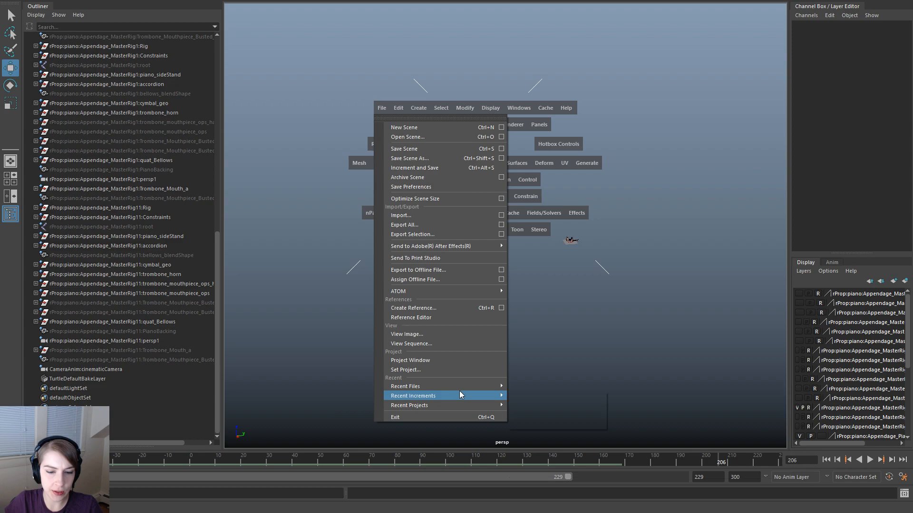
click(457, 318)
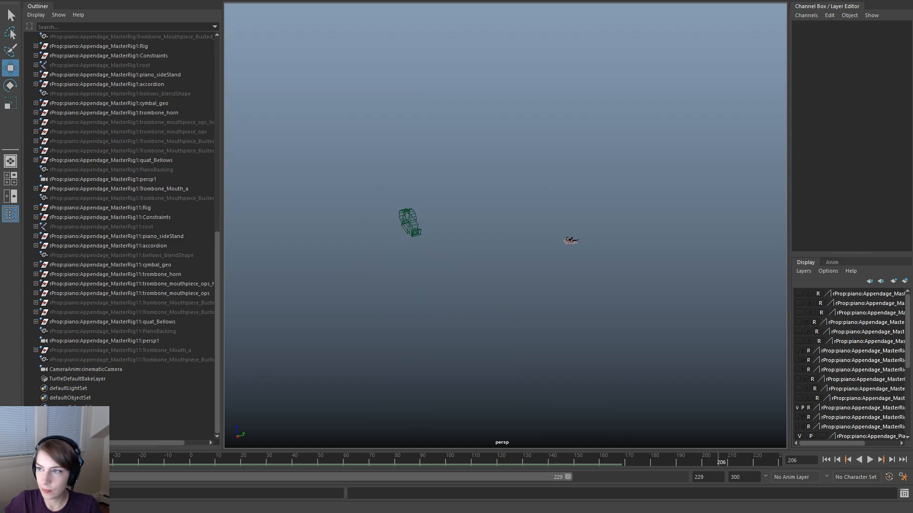
right_click(700, 204)
mouse_move(723, 210)
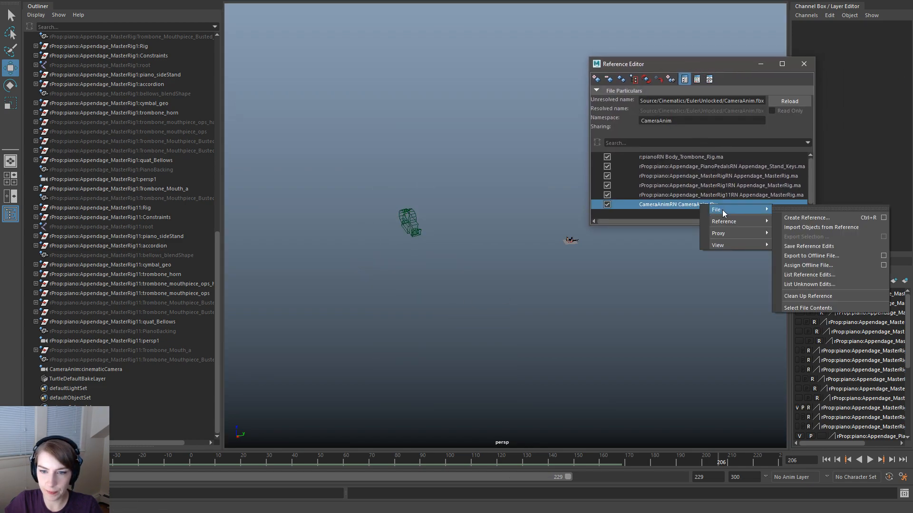
mouse_move(751, 222)
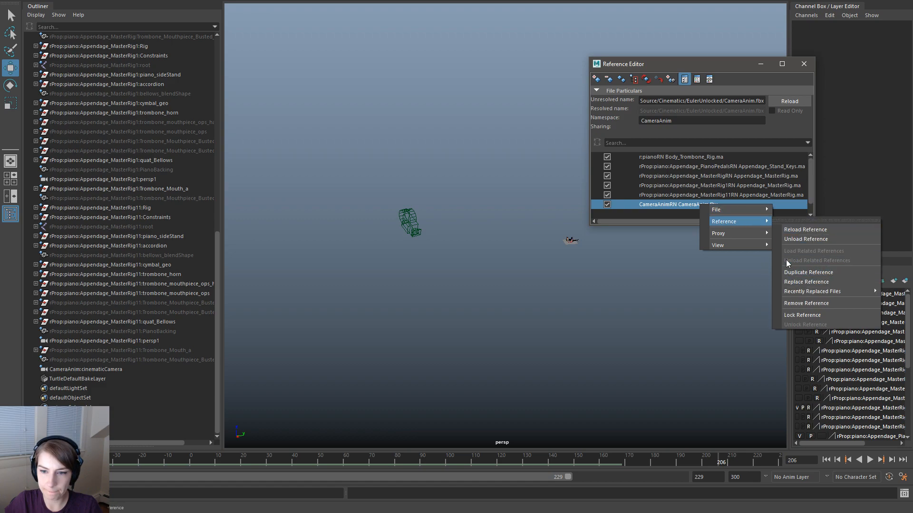
click(817, 227)
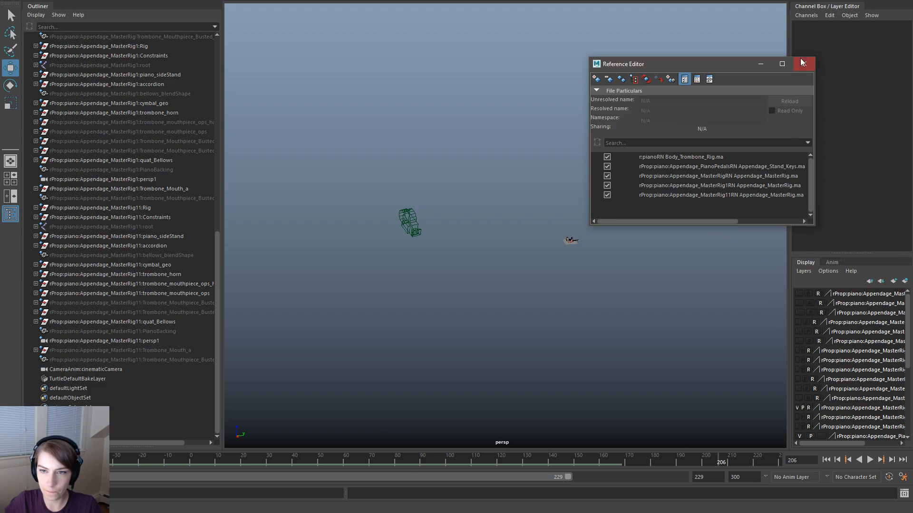
click(805, 64)
Create an empty group, try parent-constraining it to cinematicCamera with the current constraint settings, and undo the constraint
drag(444, 271, 344, 215)
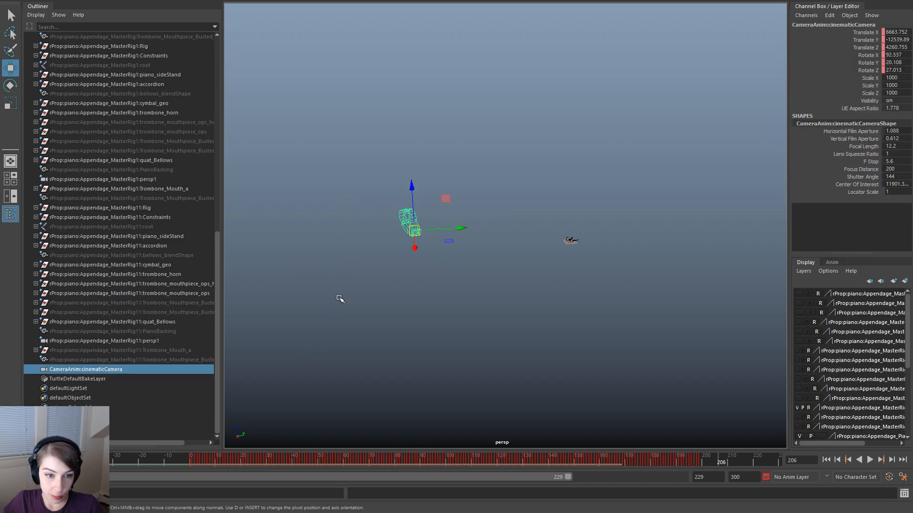
click(485, 350)
key(ctrl+g)
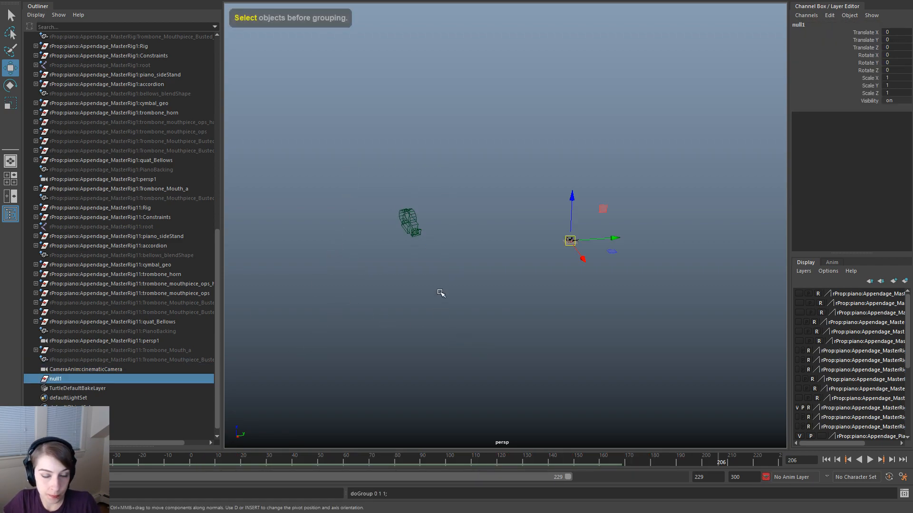
drag(437, 295, 383, 192)
ctrl+click(73, 379)
key(space)
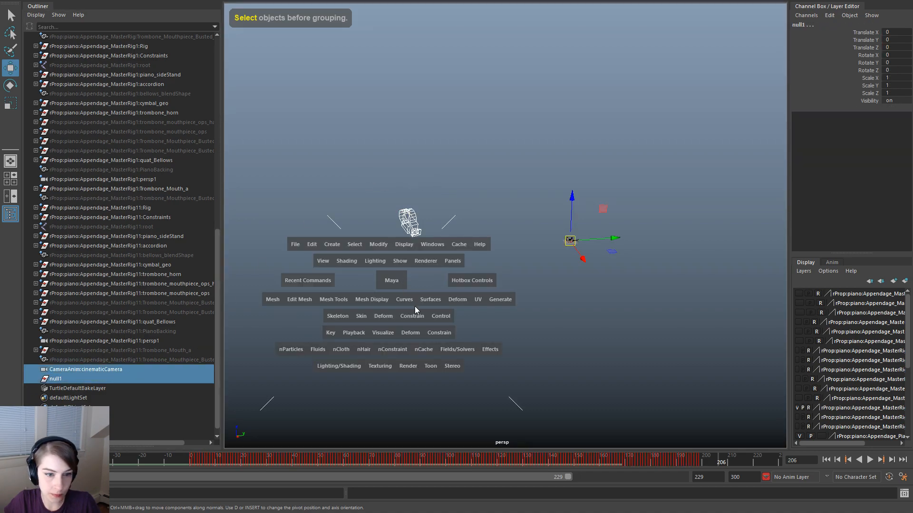
click(412, 316)
click(442, 342)
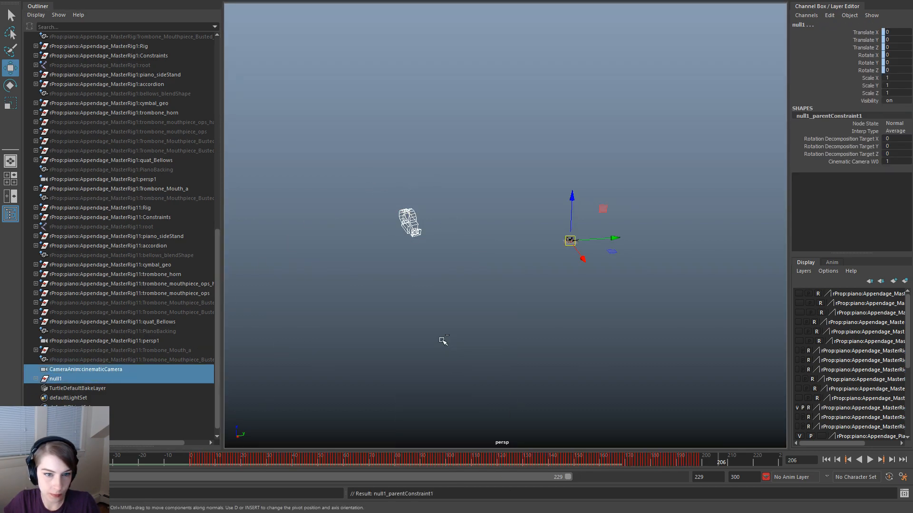
key(ctrl+z)
Snap null1 onto cinematicCamera with a parent constraint that has Maintain Offset off, and delete the constraint
key(space)
click(455, 233)
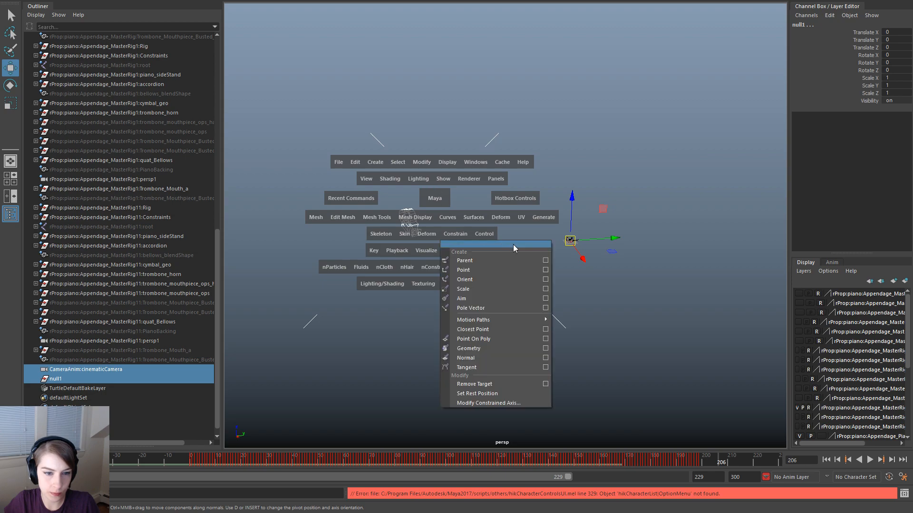
click(545, 260)
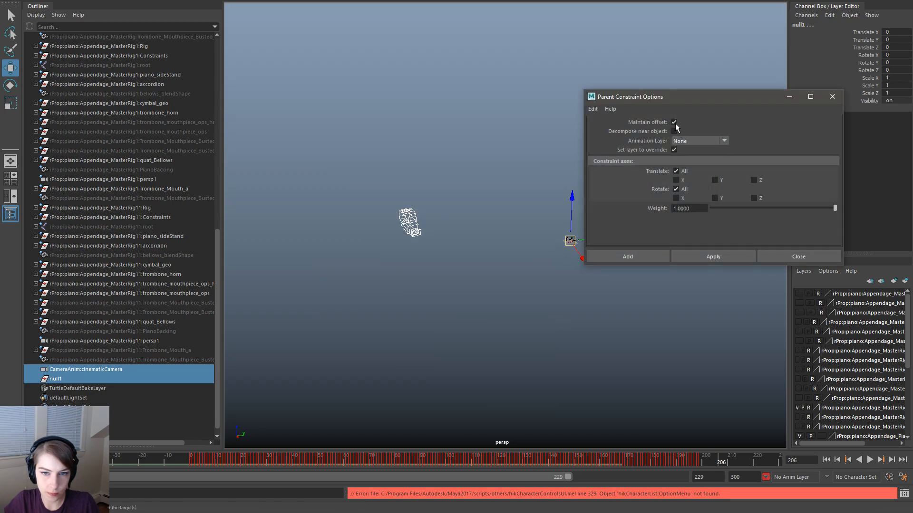
click(721, 257)
click(794, 256)
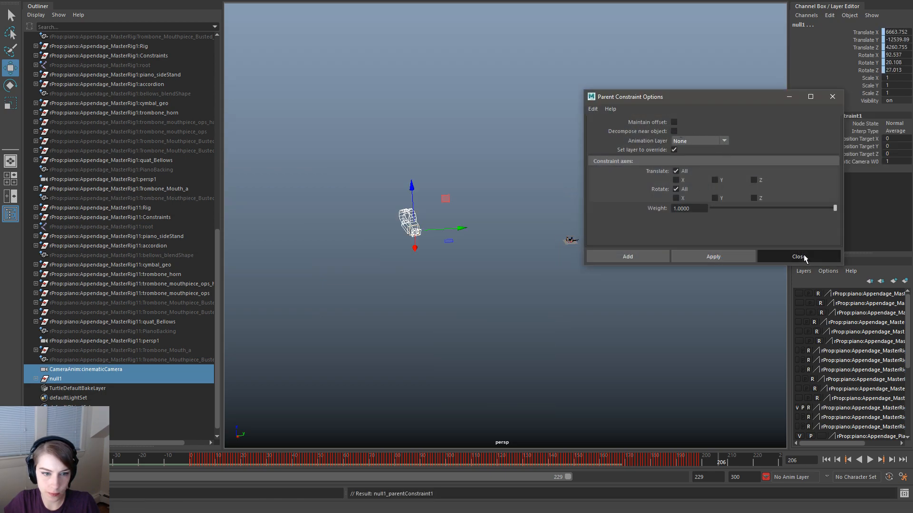
click(36, 379)
click(89, 386)
key(Delete)
Try parenting cinematicCamera under null1 and scrub back through the timeline
click(85, 369)
middle_drag(86, 369, 88, 378)
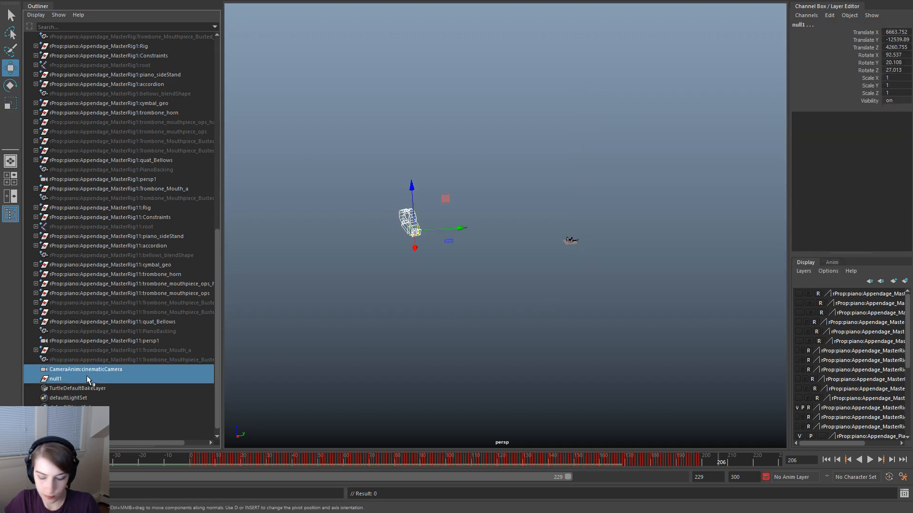
click(84, 370)
click(98, 378)
mouse_move(173, 458)
mouse_down()
mouse_move(205, 459)
mouse_move(10, 460)
mouse_up()
Undo the parenting of cinematicCamera and delete the null1 group
key(ctrl+z)
key(ctrl+z)
key(ctrl+z)
key(ctrl+z)
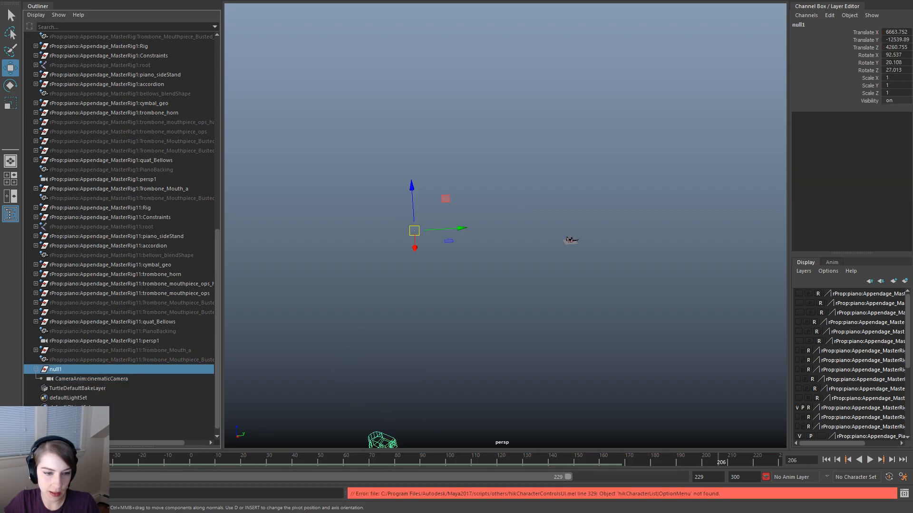
click(114, 378)
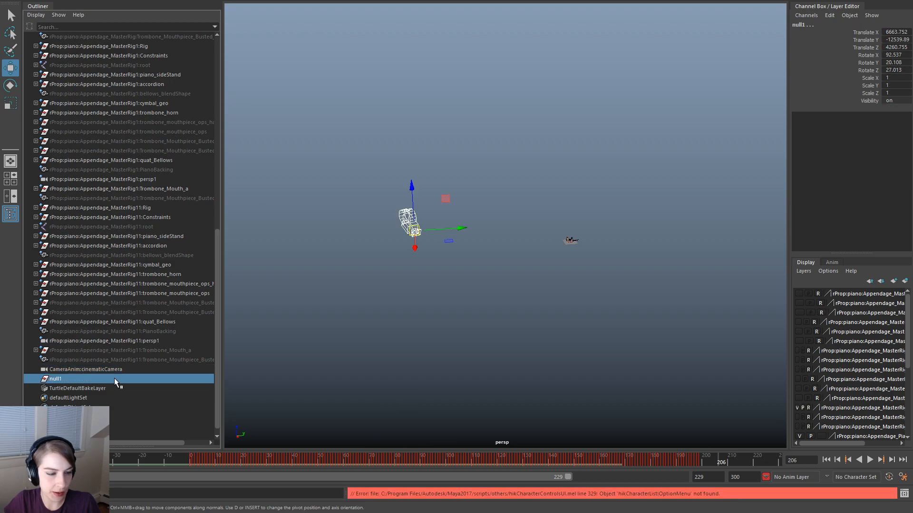
key(Delete)
Open cinematicCamera's animation curves in the Graph Editor and maximise the editor window
click(124, 370)
key(space)
drag(485, 133, 651, 198)
drag(623, 95, 472, 116)
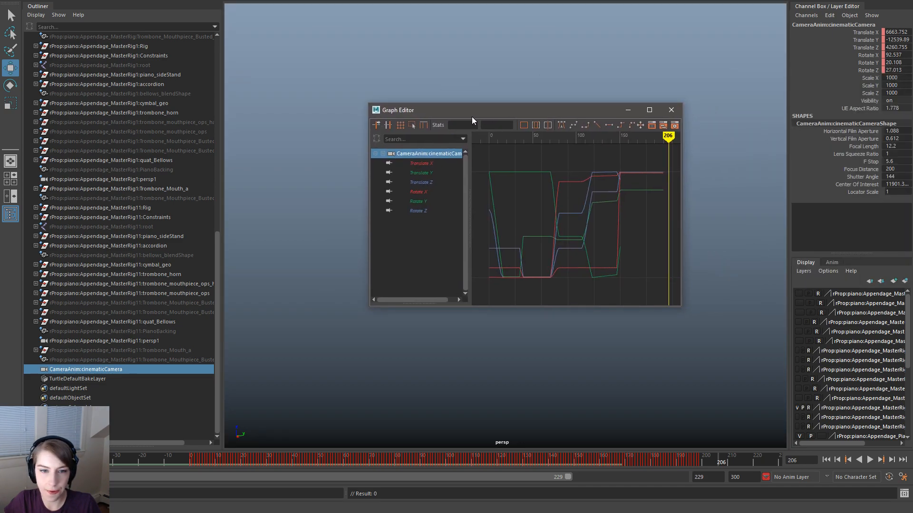
double_click(472, 116)
Try to delete all keys on cinematicCamera's Translate Y curve
click(61, 11)
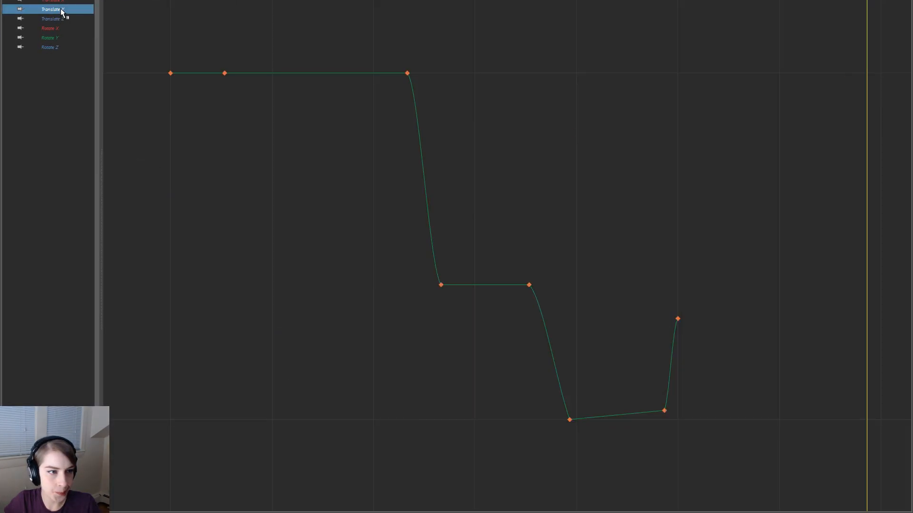
scroll(318, 340, down, 6)
drag(305, 144, 611, 337)
drag(438, 229, 407, 202)
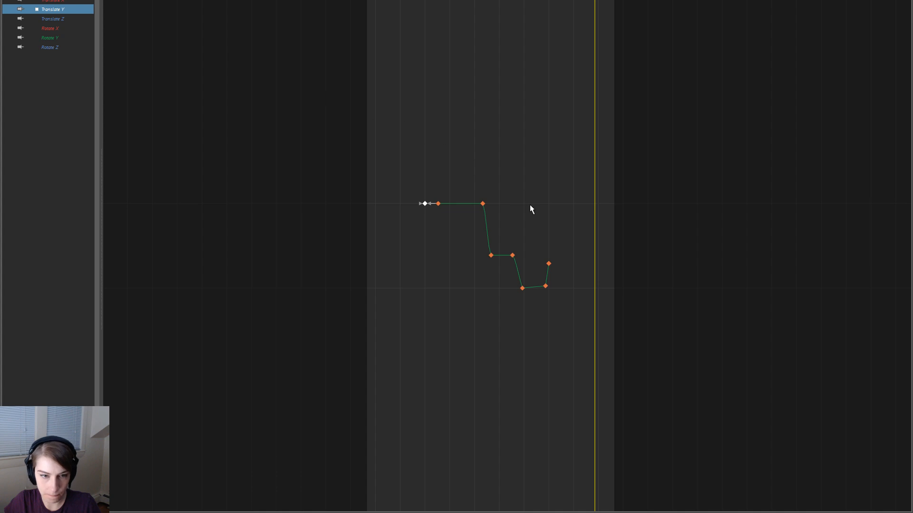
drag(669, 328, 175, 37)
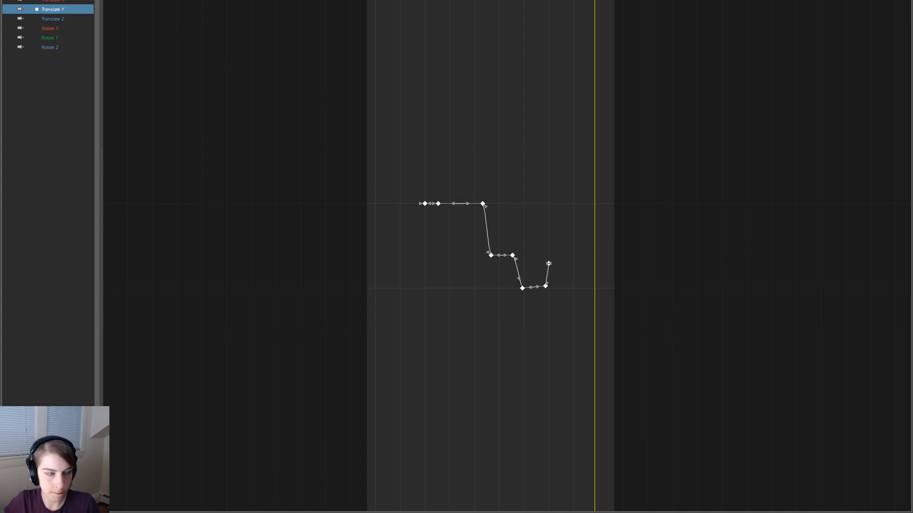
key(Delete)
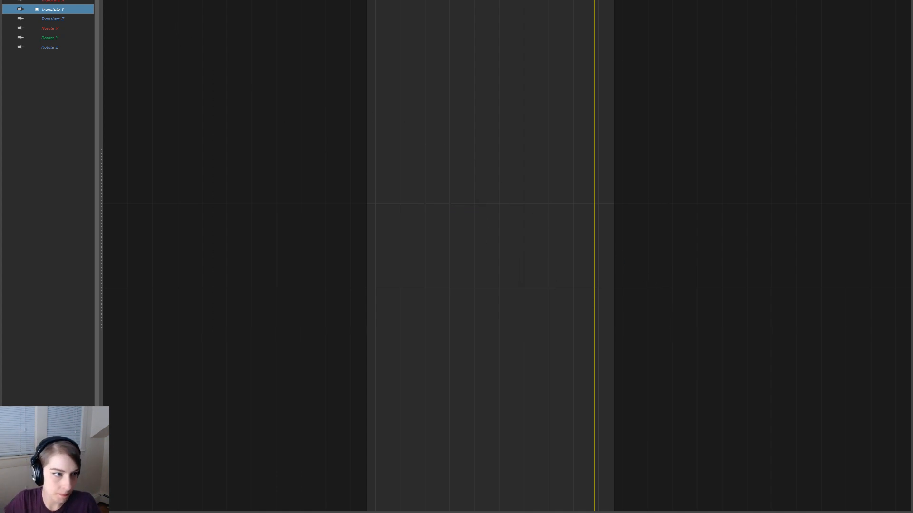
Try shifting all of cinematicCamera's Translate X keys to lower values together, and revert the curve
click(65, 1)
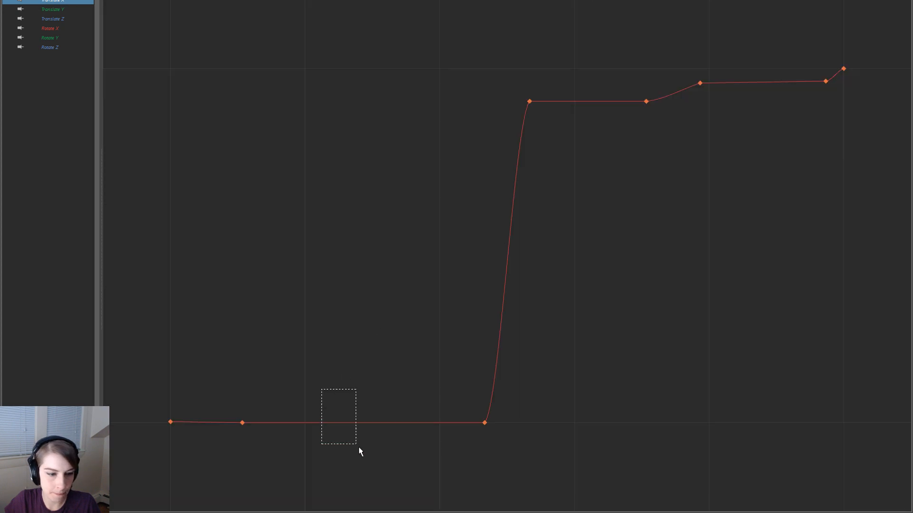
drag(243, 418, 240, 418)
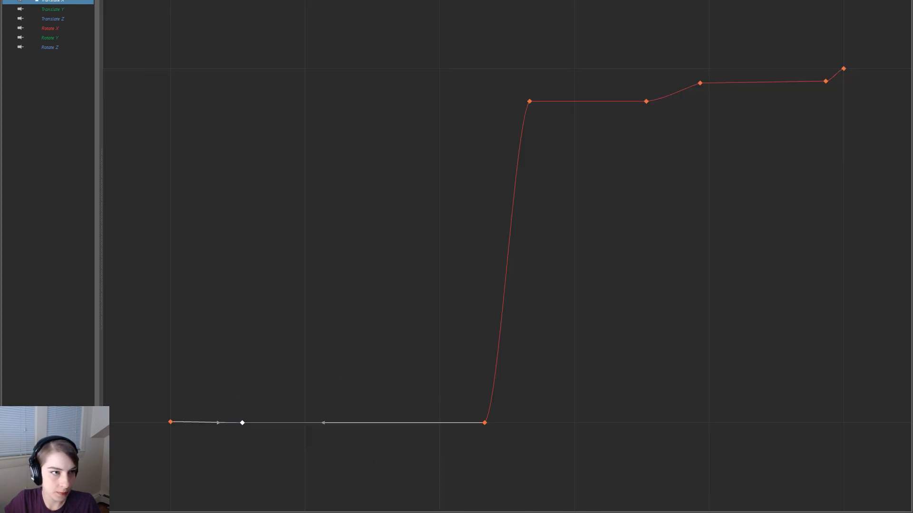
key(a)
drag(200, 135, 671, 342)
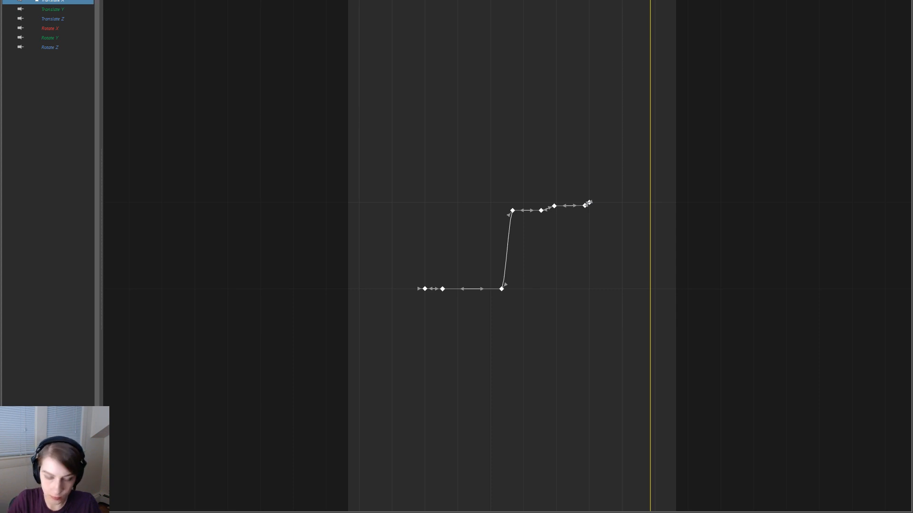
key(Return)
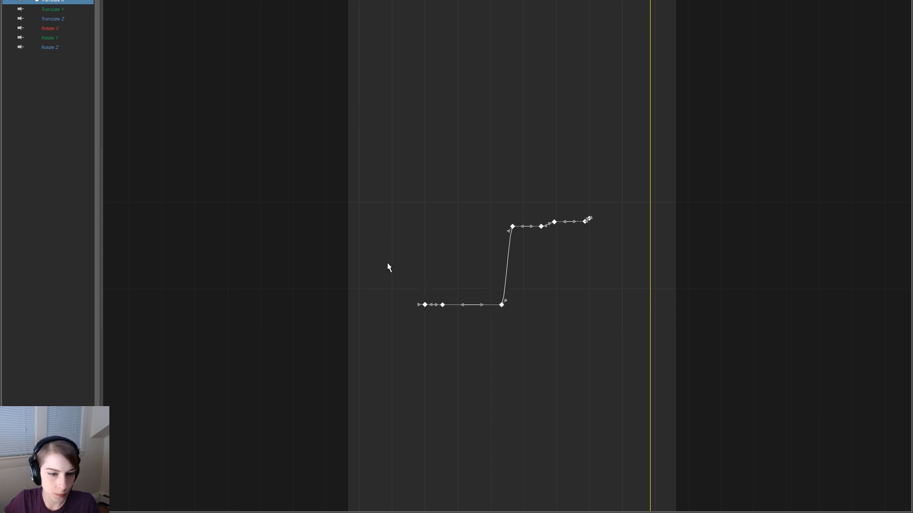
drag(431, 315, 431, 316)
drag(527, 327, 293, 263)
click(343, 349)
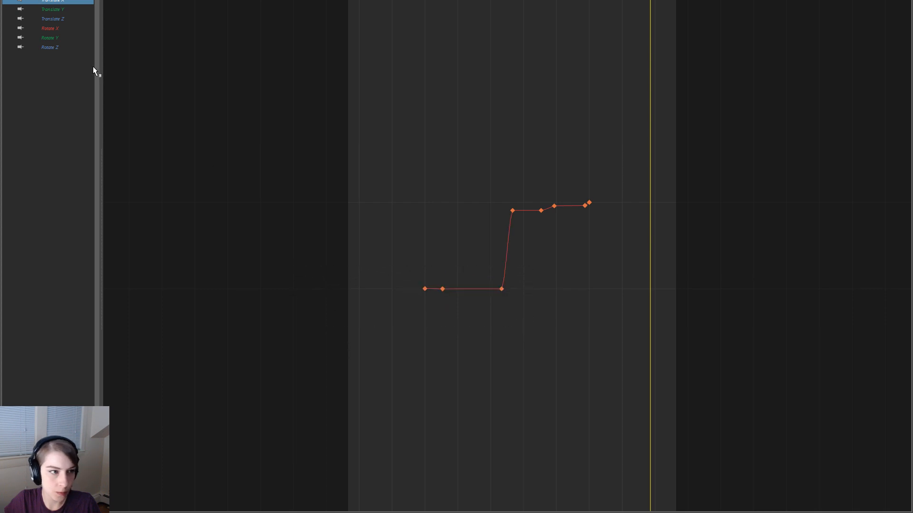
Offset all of cinematicCamera's Translate Y keys together so that the curve starts at a value of 0
click(67, 10)
drag(382, 156, 559, 235)
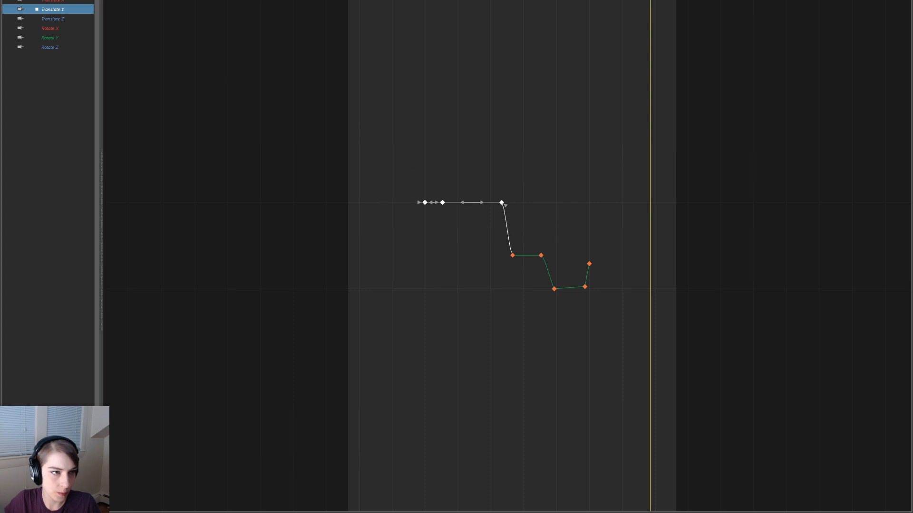
drag(688, 314, 380, 147)
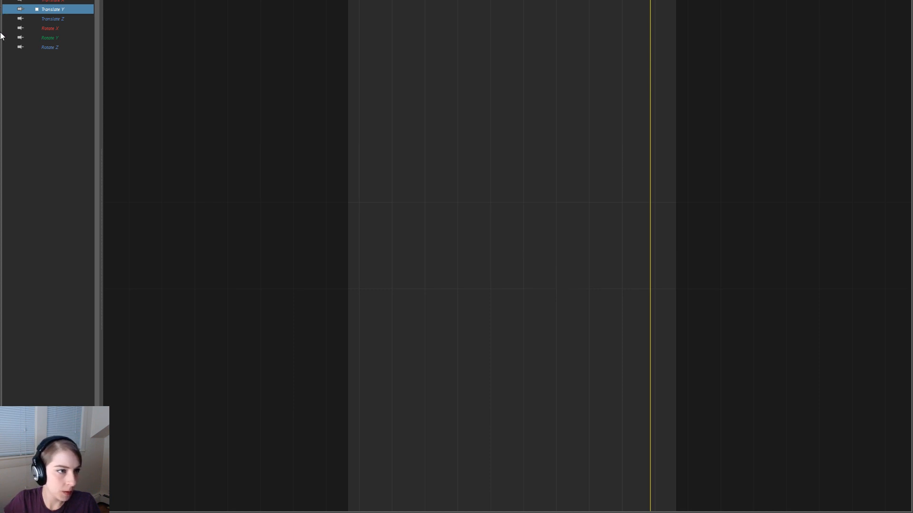
Offset all of cinematicCamera's Translate Z keys together so that the curve starts at 0, and put the Graph Editor away
click(60, 19)
drag(387, 212, 427, 244)
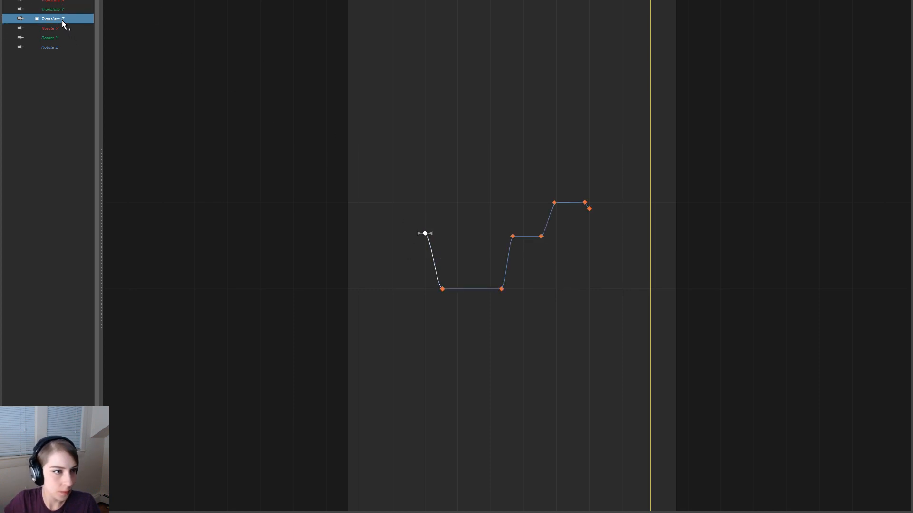
drag(362, 71, 672, 262)
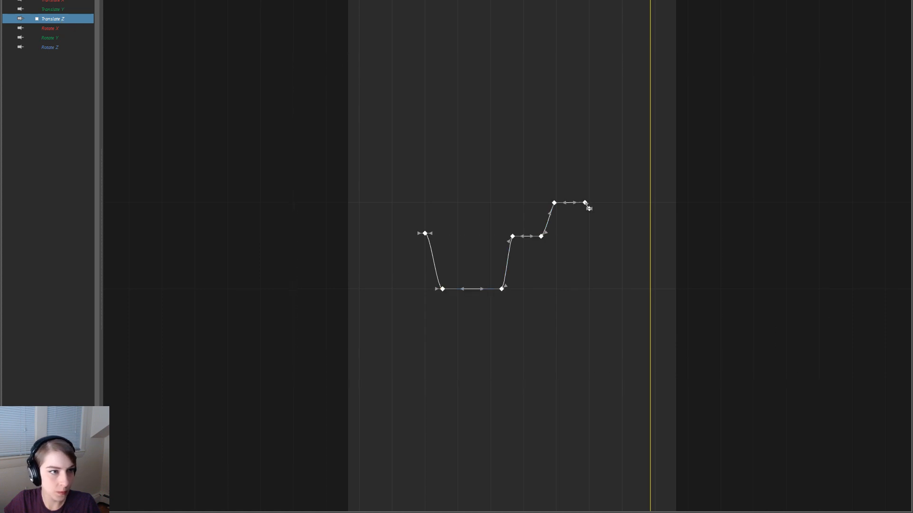
key(Delete)
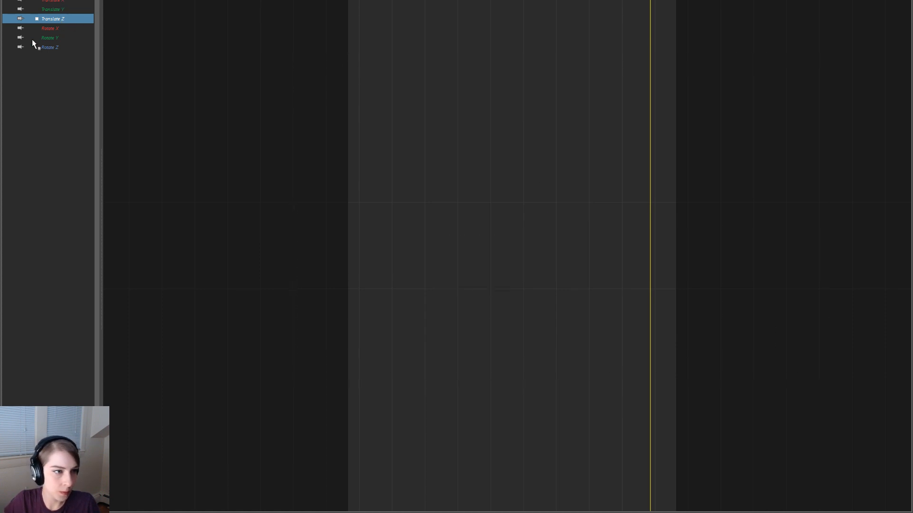
key(f)
drag(427, 0, 912, 57)
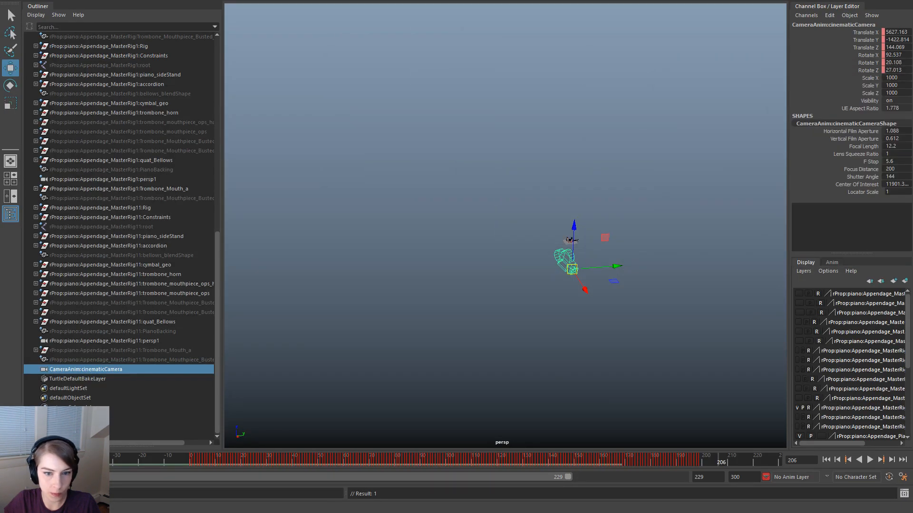
Play and scrub the animation from frame -70 to frame 194 to examine cinematicCamera's motion and timing around the stage
alt+drag(484, 331, 563, 361)
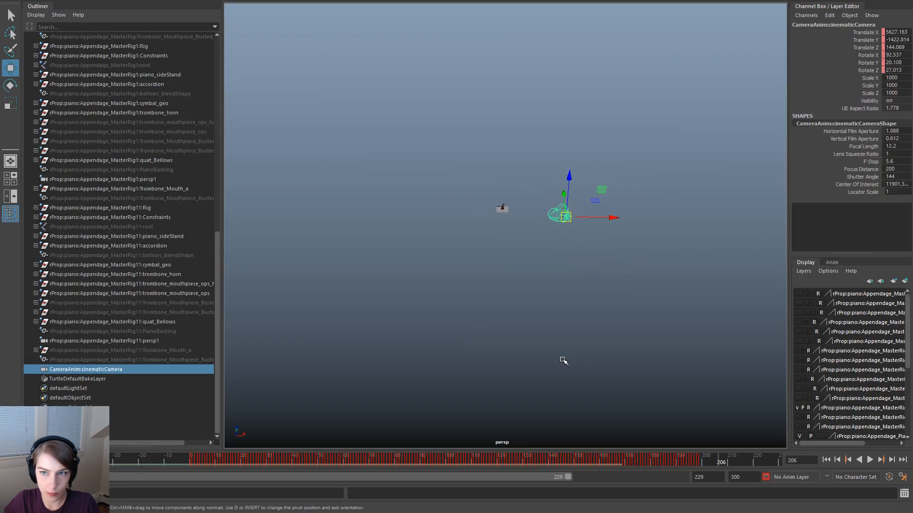
drag(110, 465, 10, 465)
alt+right_drag(336, 230, 628, 313)
alt+drag(628, 313, 475, 320)
key(f)
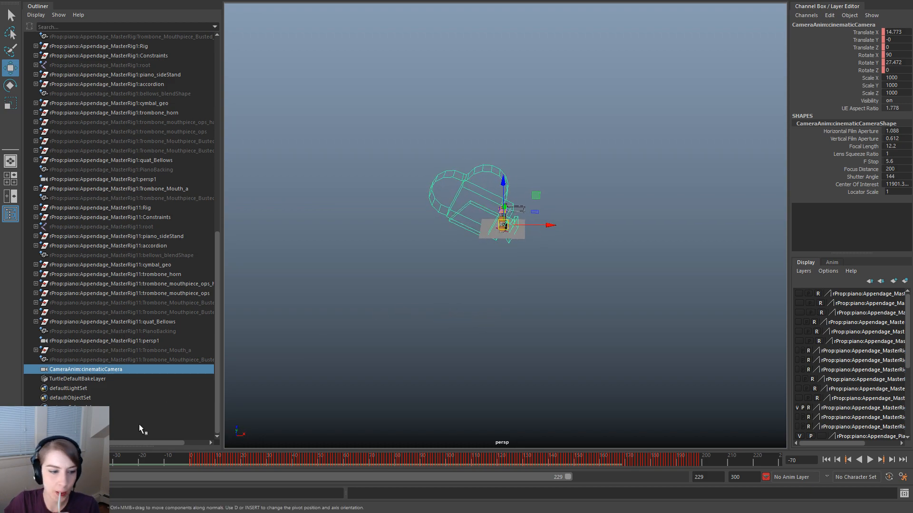
key(alt+v)
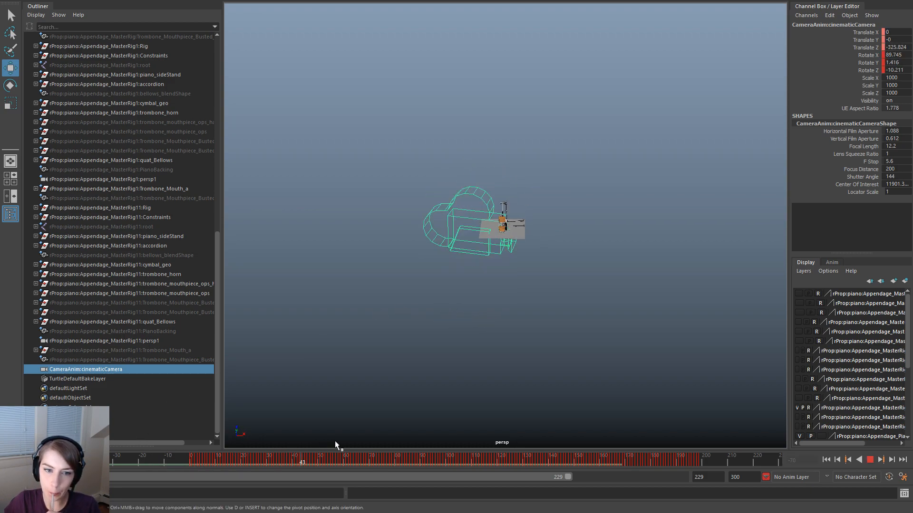
key(alt+v)
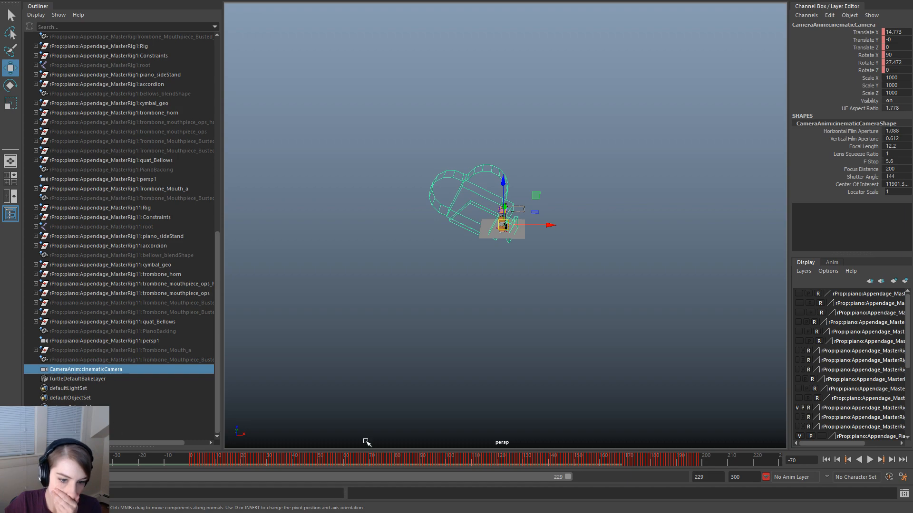
drag(512, 458, 584, 462)
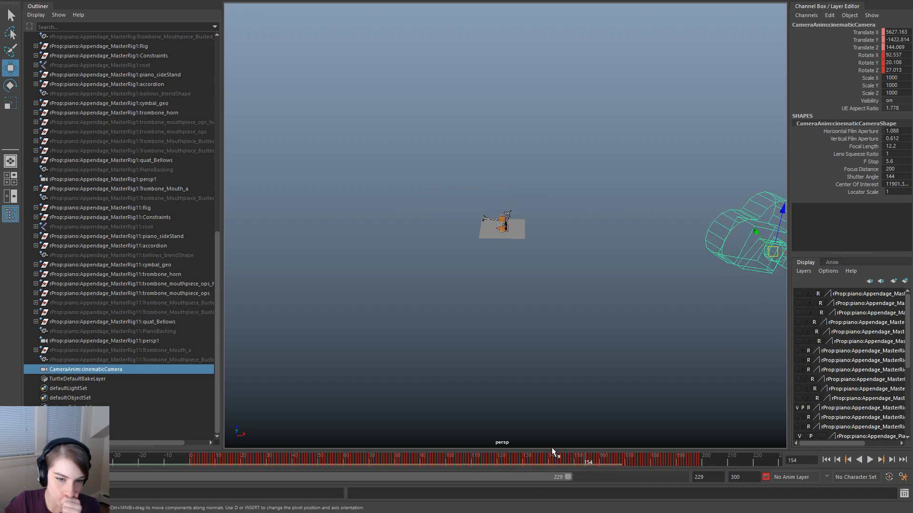
alt+drag(387, 402, 404, 333)
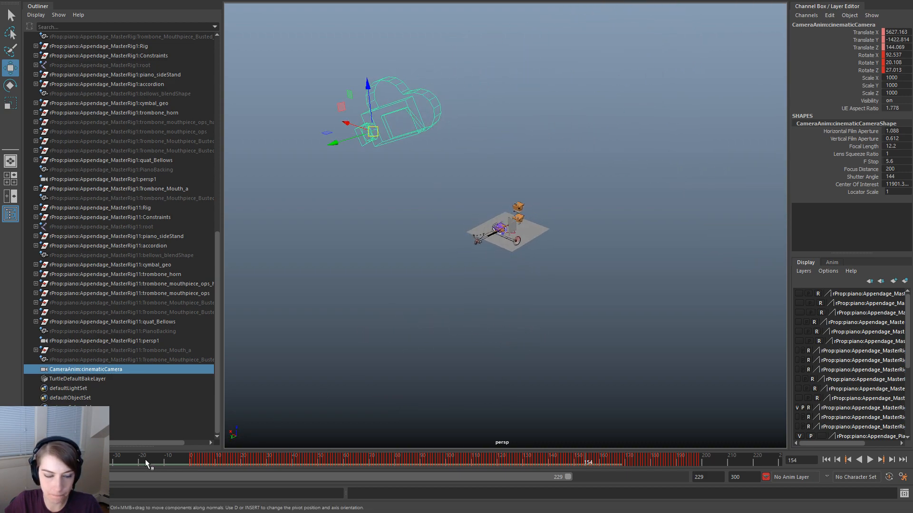
drag(170, 463, 700, 454)
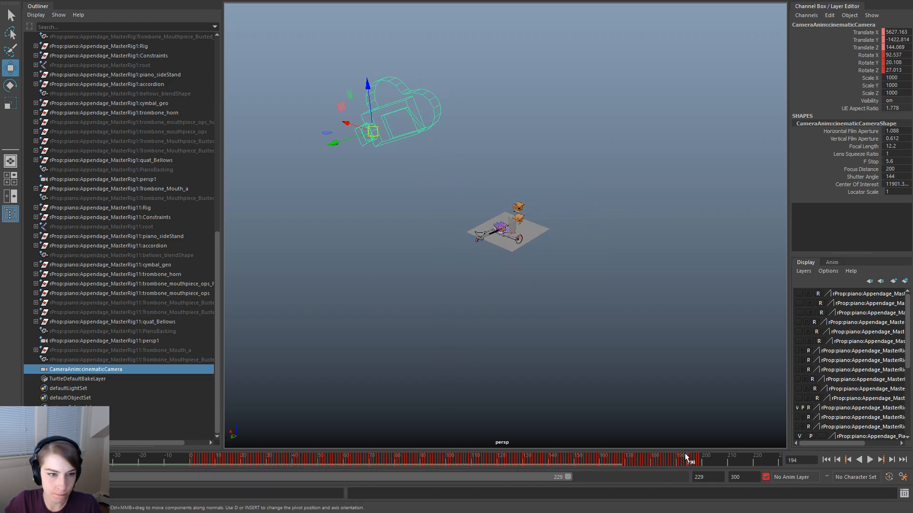
Move cinematicCamera's keys between frames 0 and 202 70 frames earlier in the timeline, and replay the animation from the start
click(464, 173)
drag(490, 169, 249, 55)
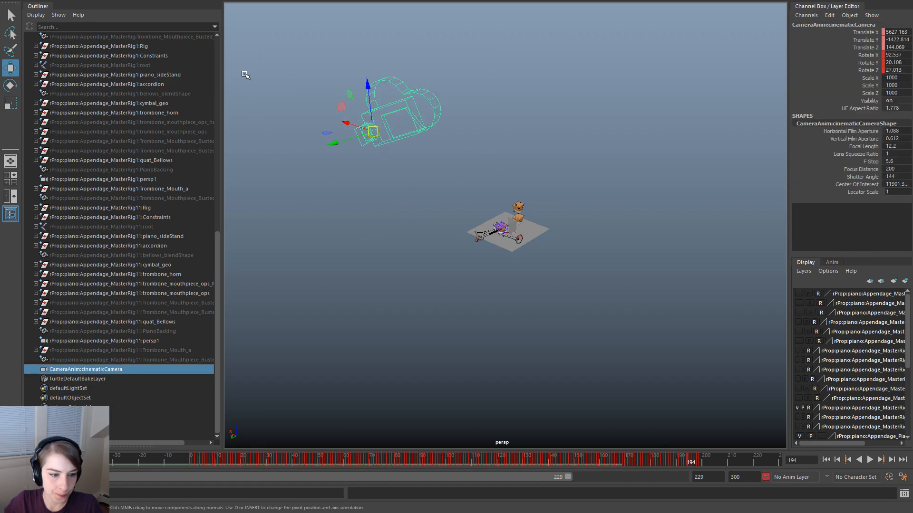
shift+drag(706, 458, 189, 467)
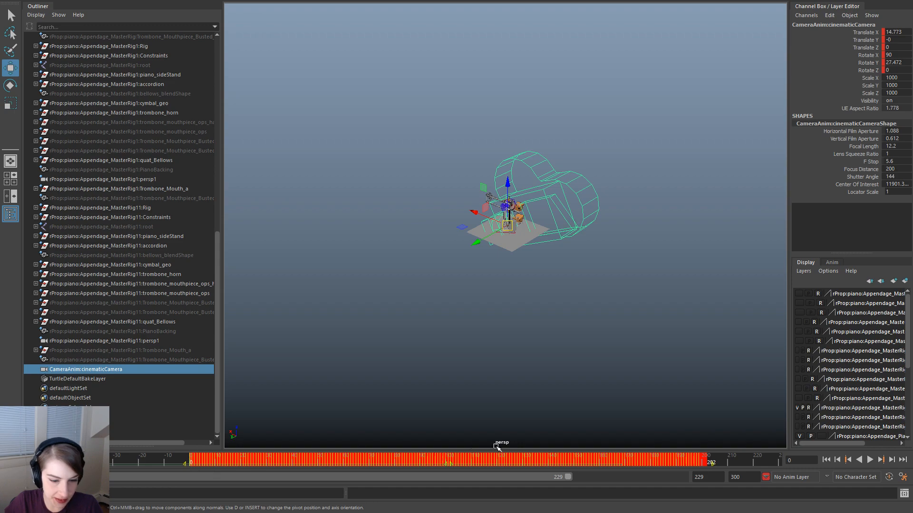
drag(404, 459, 267, 464)
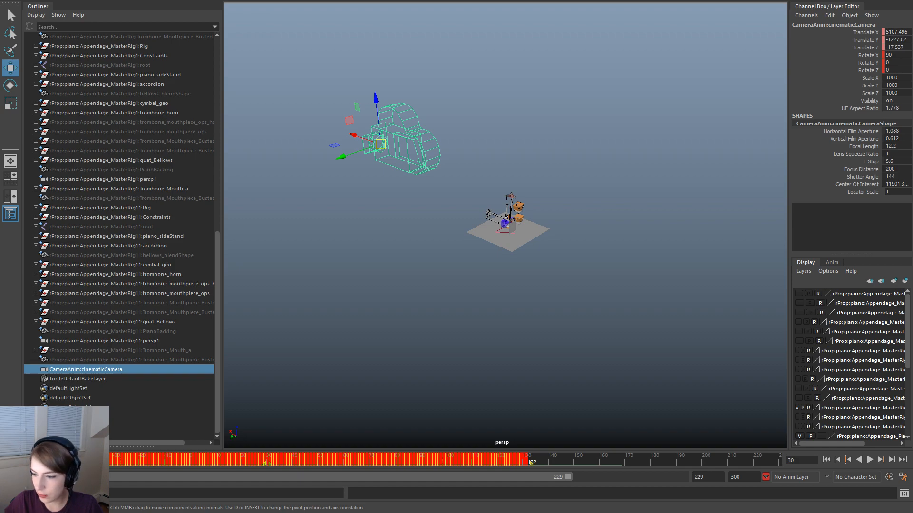
key(alt+v)
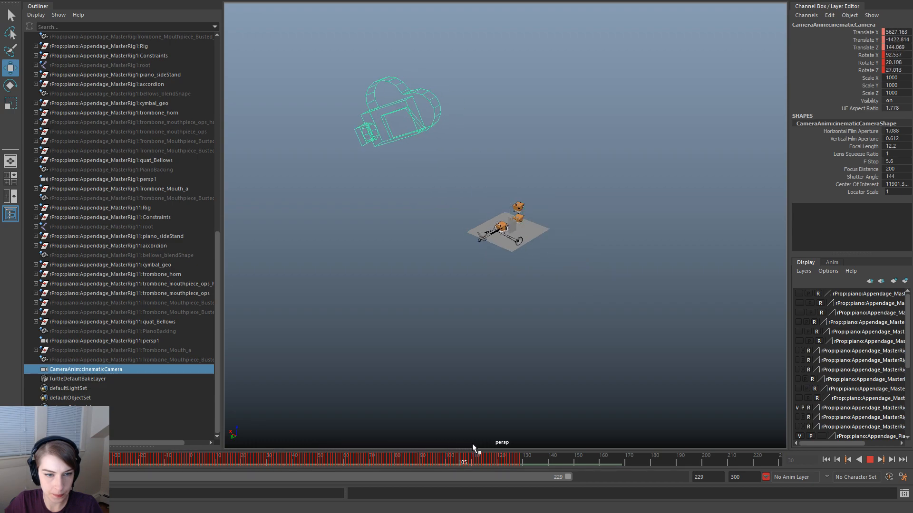
drag(566, 455, 86, 449)
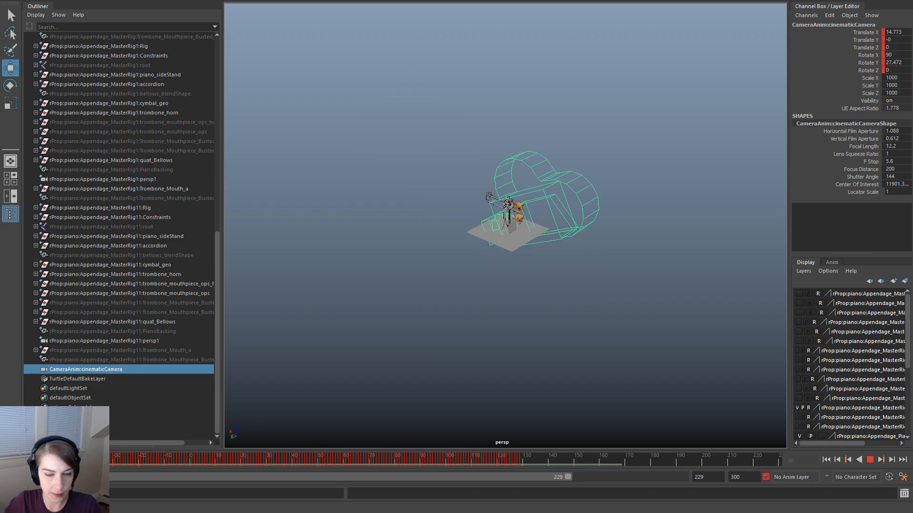
Shift cinematicCamera's whole Translate X animation to reach -2401.861 at frame 93, and replay it up to frame 118
click(431, 454)
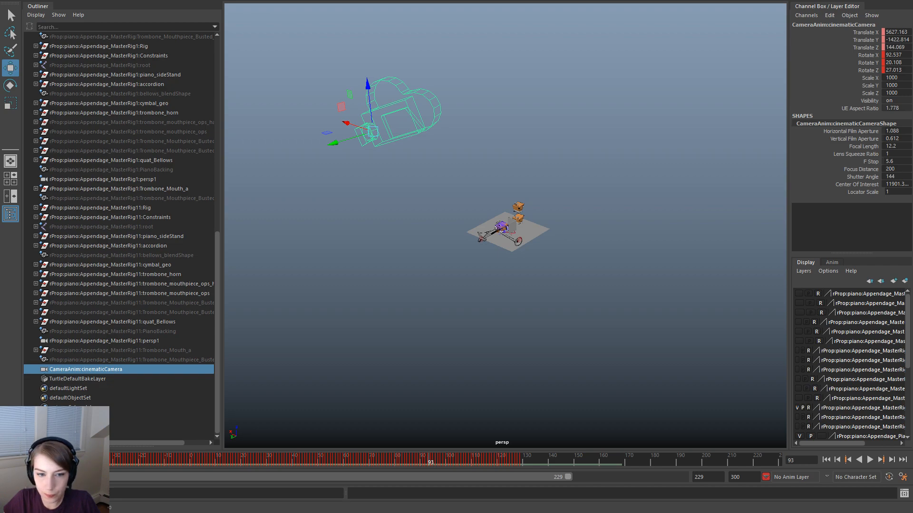
shift+middle_drag(372, 132, 673, 232)
alt+drag(487, 301, 604, 312)
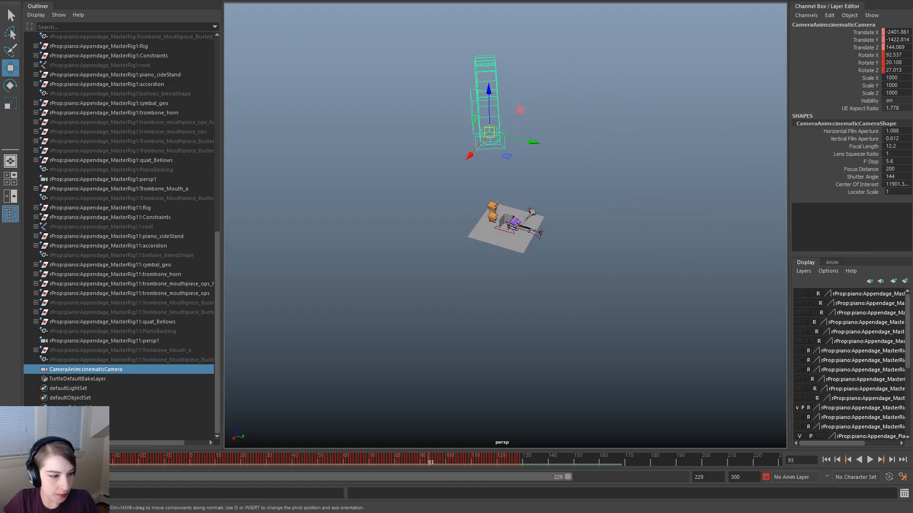
key(alt+v)
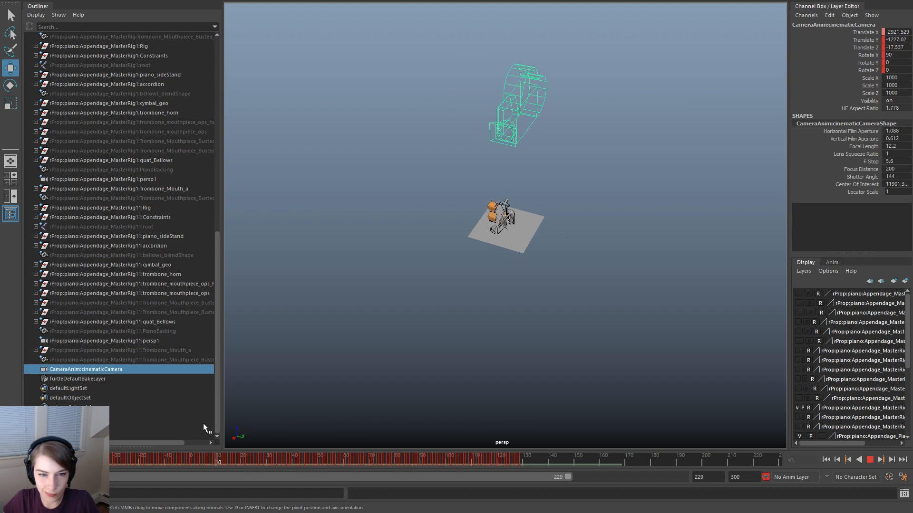
mouse_move(390, 424)
mouse_down()
mouse_move(597, 424)
mouse_move(493, 421)
mouse_up()
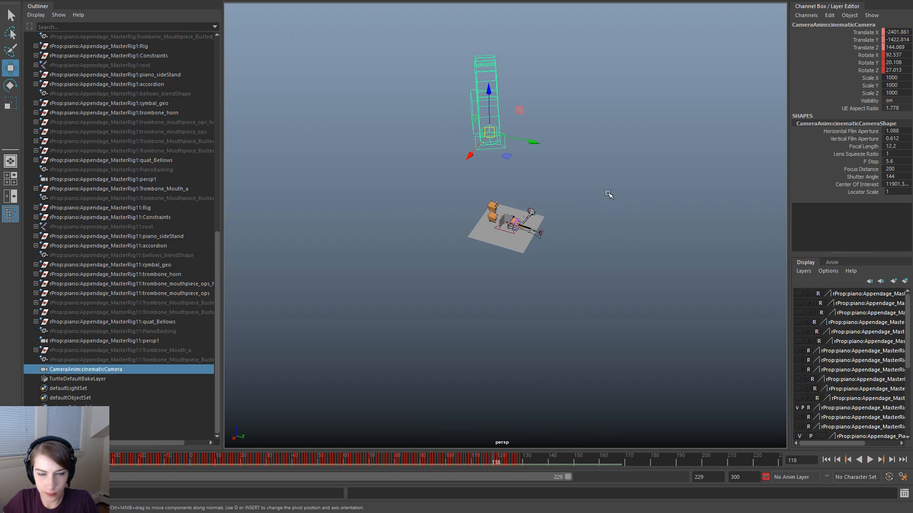
Look through the selected cinematicCamera, and check its motion against the stage in the perspective view
key(space)
click(674, 146)
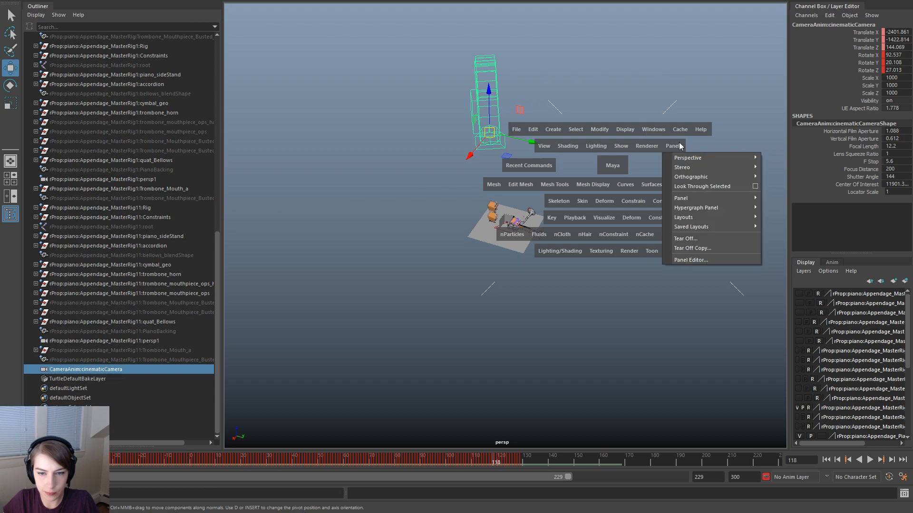
click(729, 185)
alt+drag(611, 218, 556, 267)
alt+middle_drag(556, 267, 573, 288)
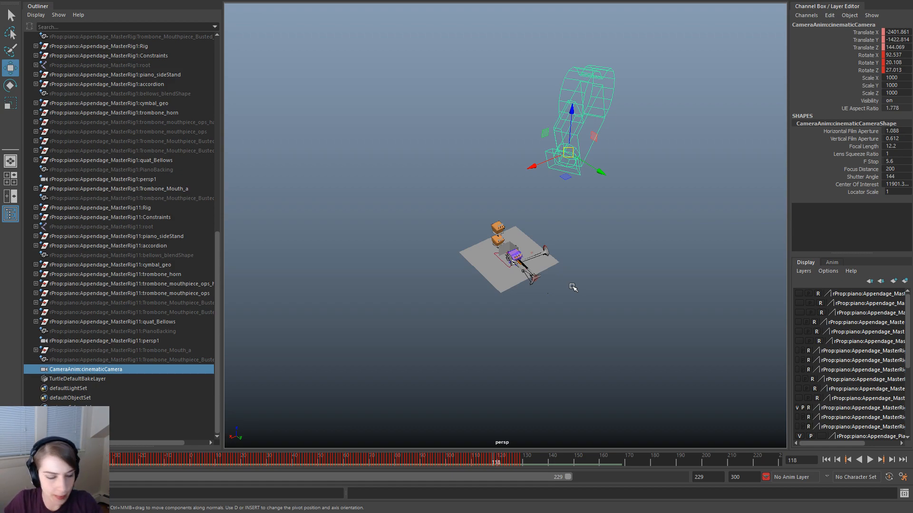
key(alt+v)
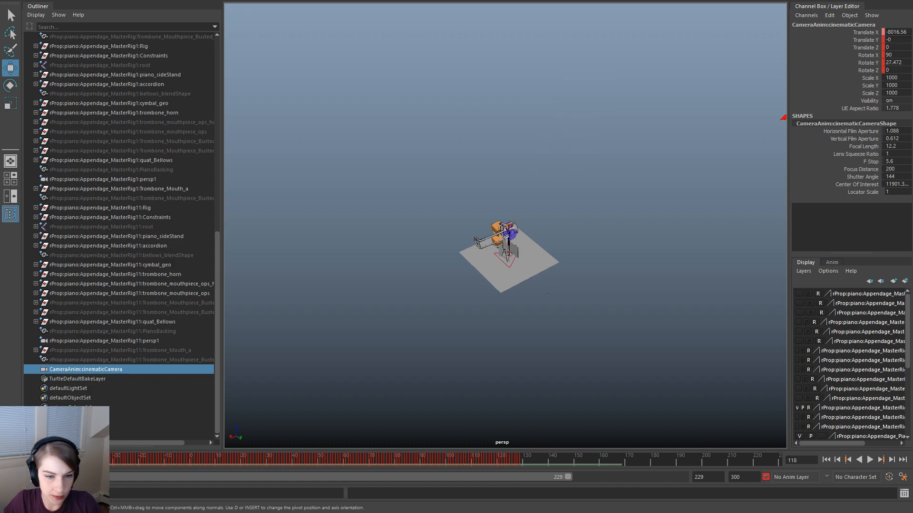
key(alt+v)
Switch the viewport to the CameraAnim:cinematicCamera view, and play and scrub the animation through it up to frame 121
key(space)
click(446, 88)
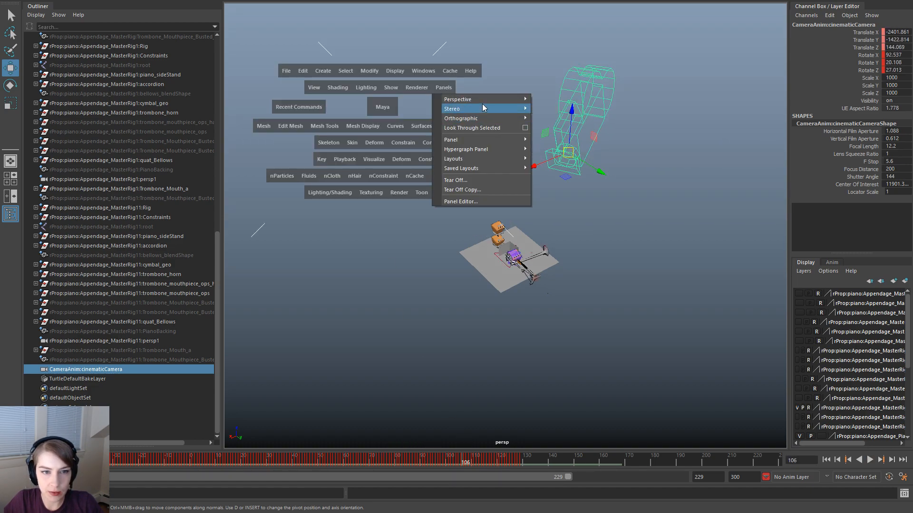
mouse_move(504, 98)
click(582, 100)
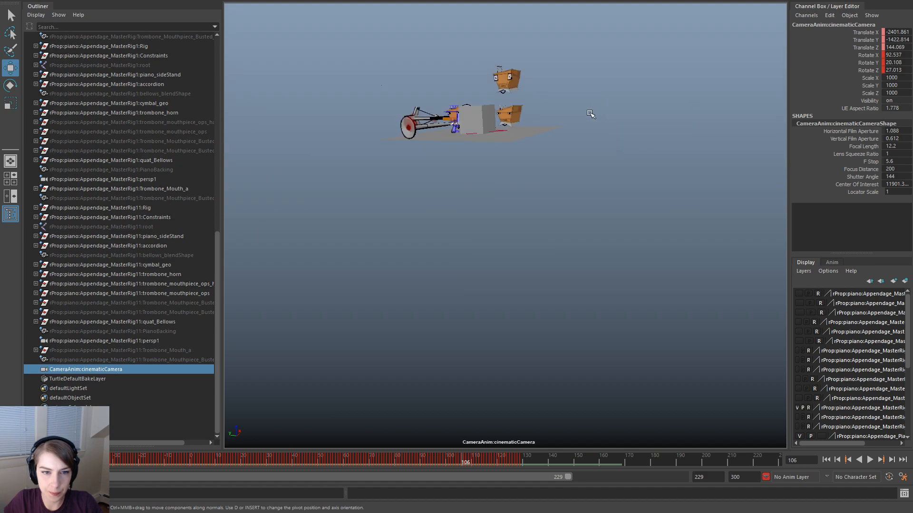
key(alt+v)
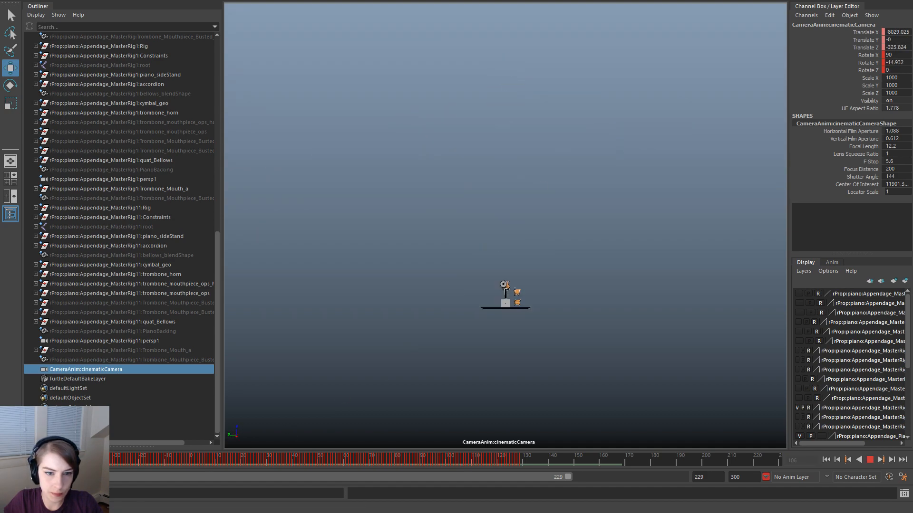
drag(145, 455, 503, 457)
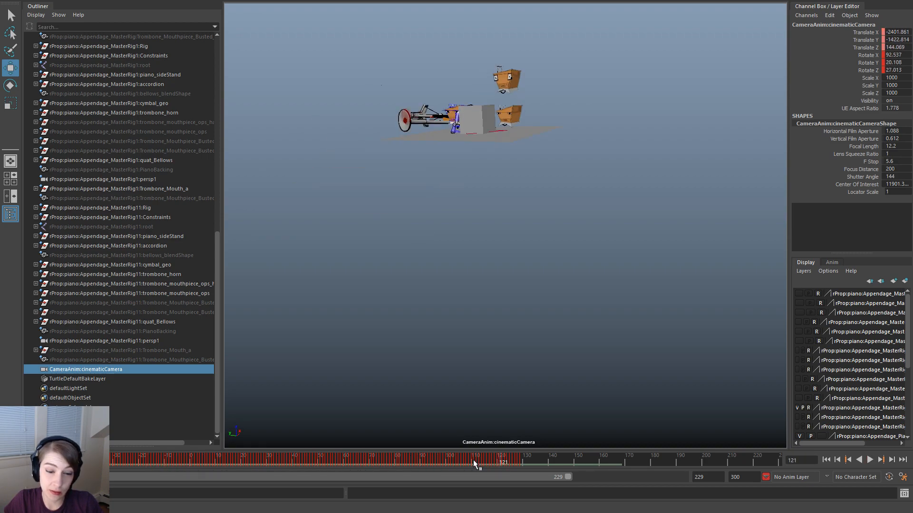
key(alt+v)
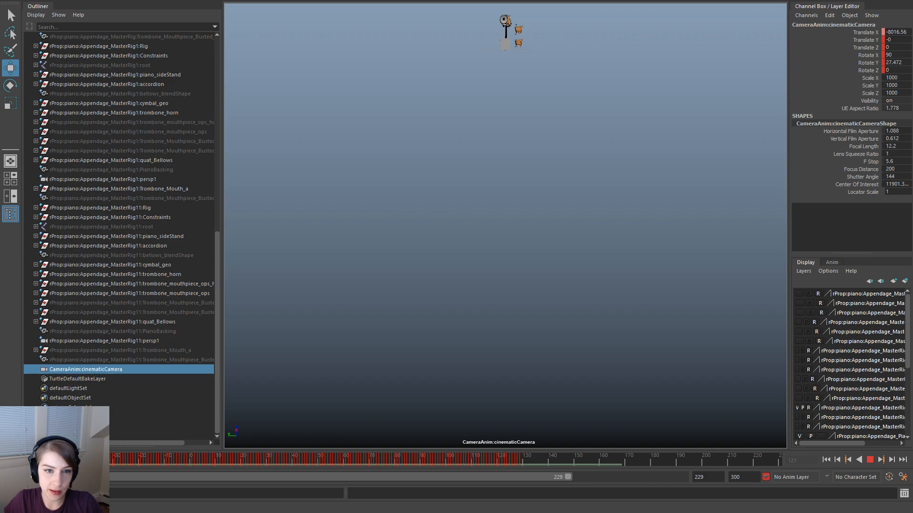
Shift cinematicCamera's whole Translate Y animation to reach 1270.999 at frame -17, and replay it through the camera
click(146, 465)
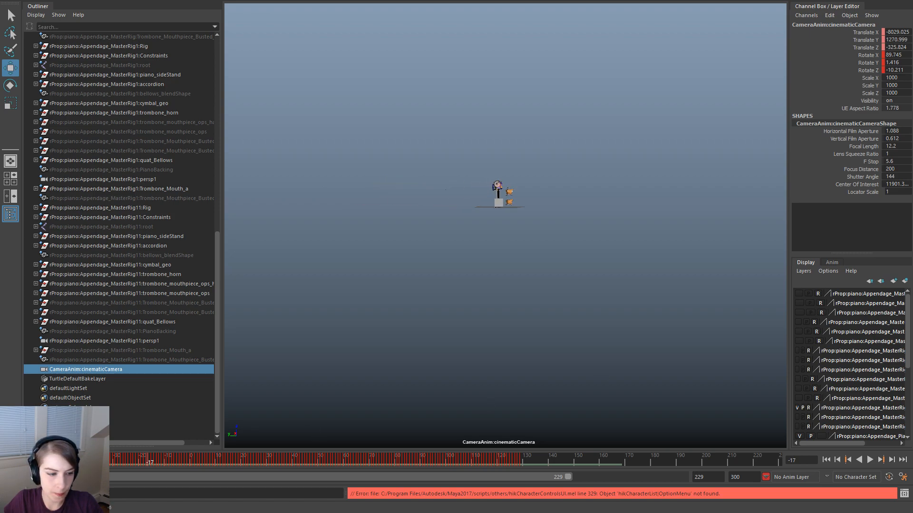
key(alt+v)
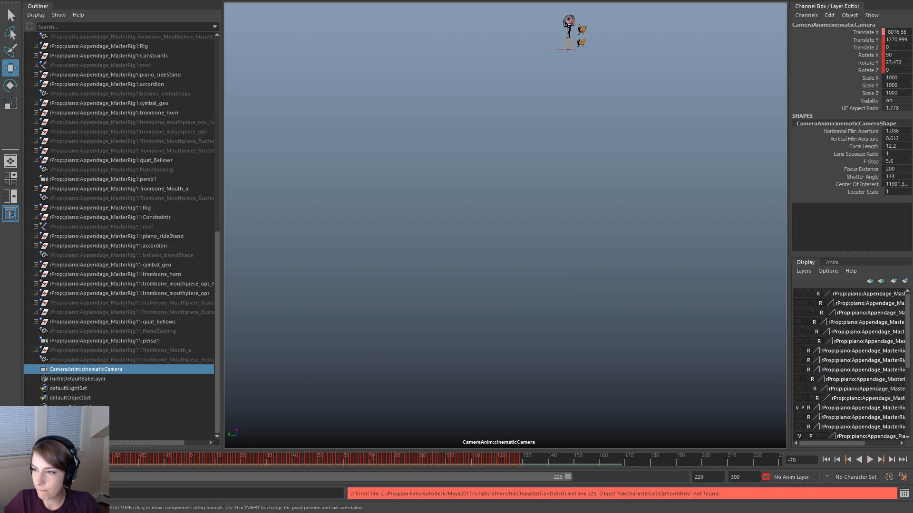
key(alt+v)
Raise cinematicCamera's whole Translate Z animation to reach 1281.847 at frame -70, and replay it up to frame 49
middle_drag(505, 226, 505, 159)
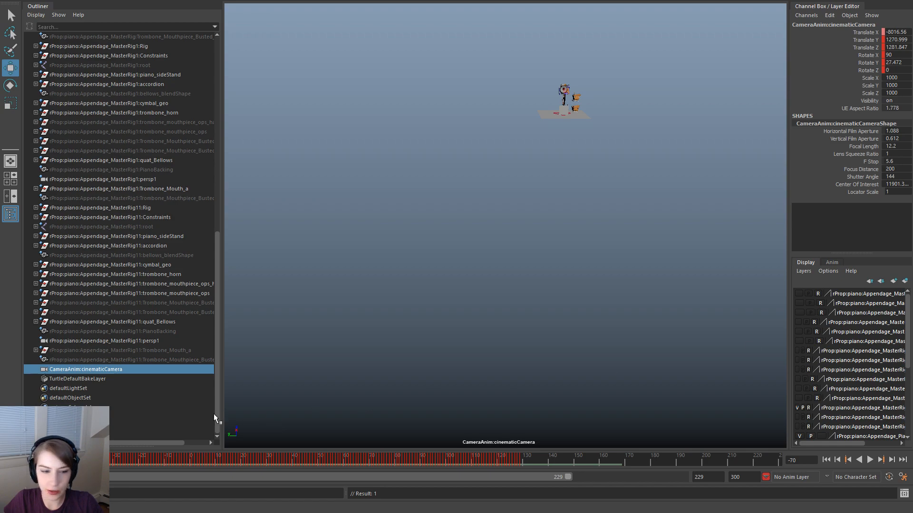
key(alt+v)
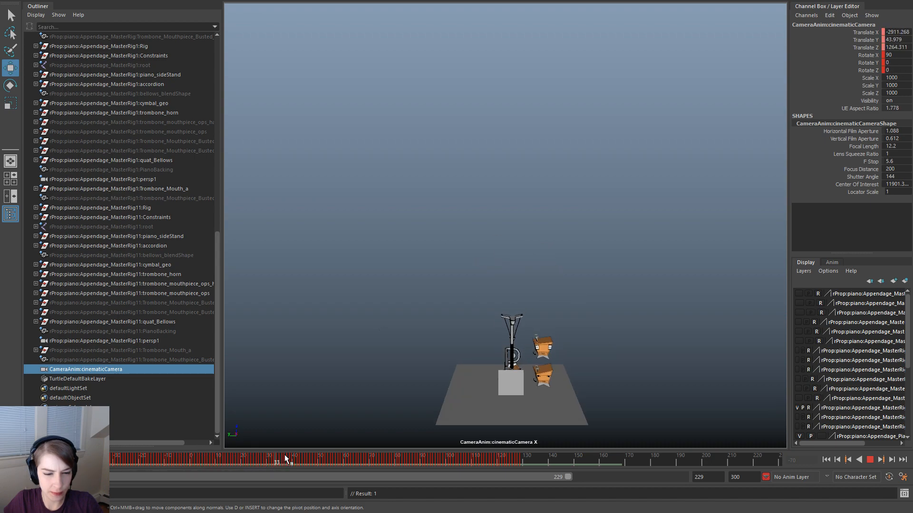
mouse_move(332, 454)
mouse_down()
mouse_move(476, 449)
mouse_move(315, 449)
mouse_up()
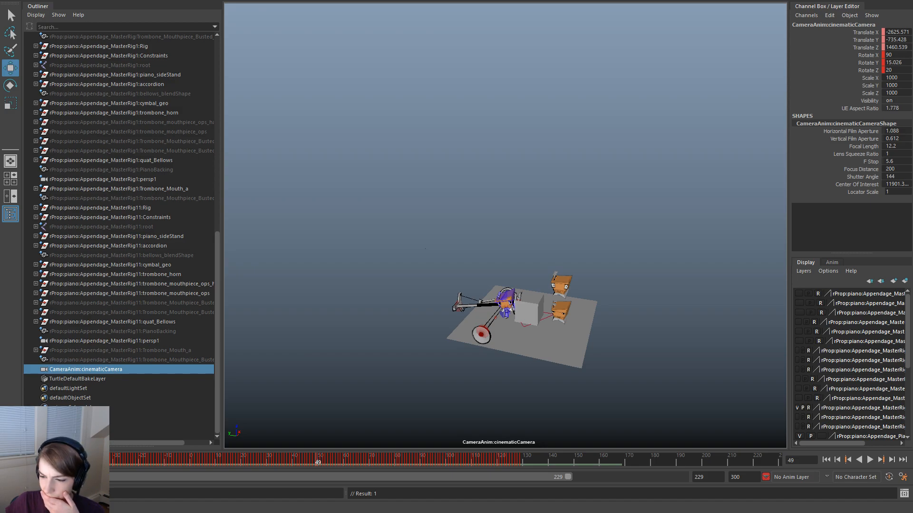
Switch to Unreal, scrub the EulerUnlocked sequence to frame 150, and check the cinematicCamera preview in the level
key(alt+Tab)
drag(475, 41, 559, 42)
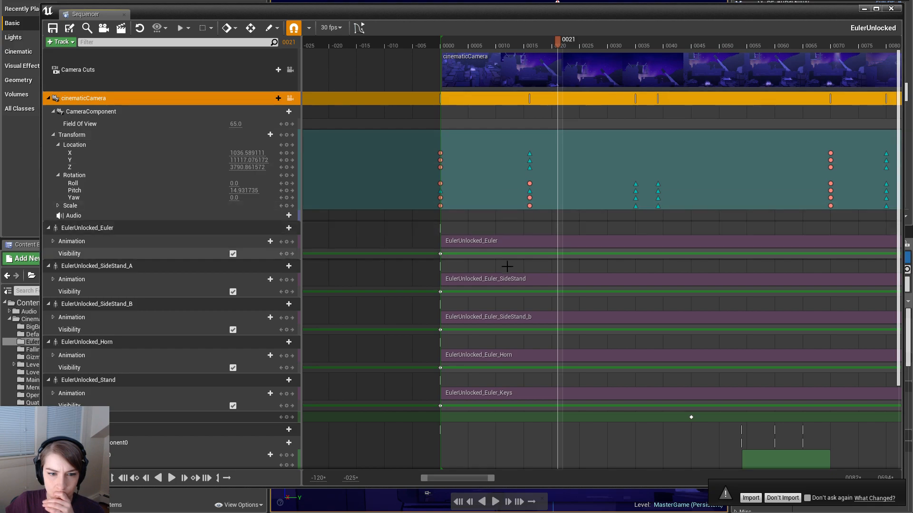
scroll(518, 296, down, 6)
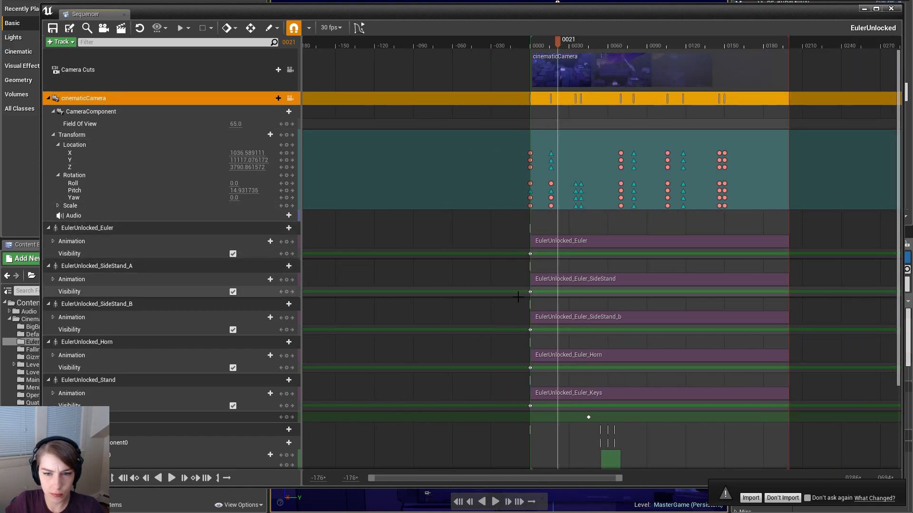
click(720, 44)
drag(721, 44, 726, 43)
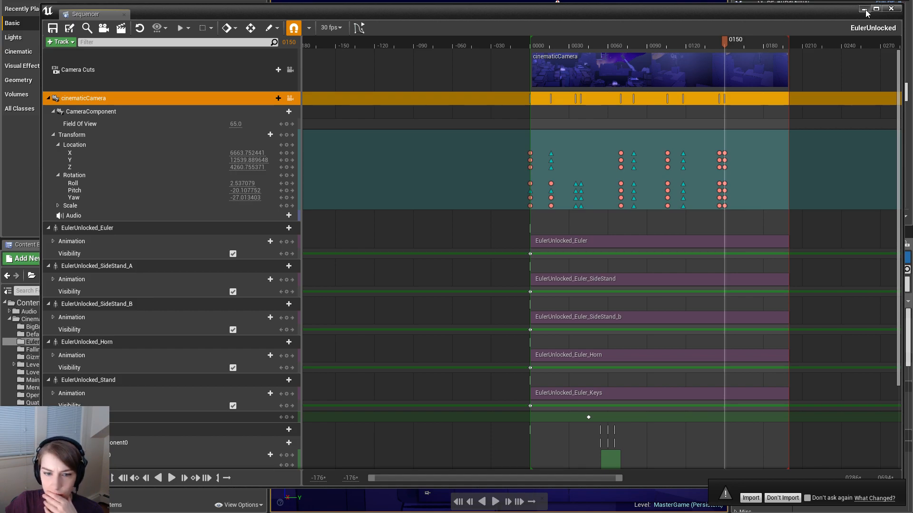
click(864, 9)
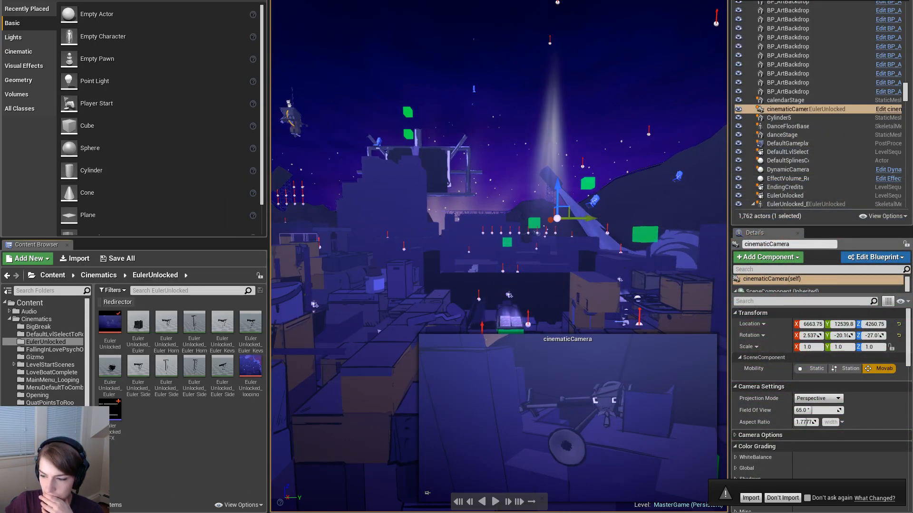
Compare Unreal's cinematicCamera framing and keys at frame 150 with Maya's camera view and Translate Z curve at frame 49
key(alt+Tab)
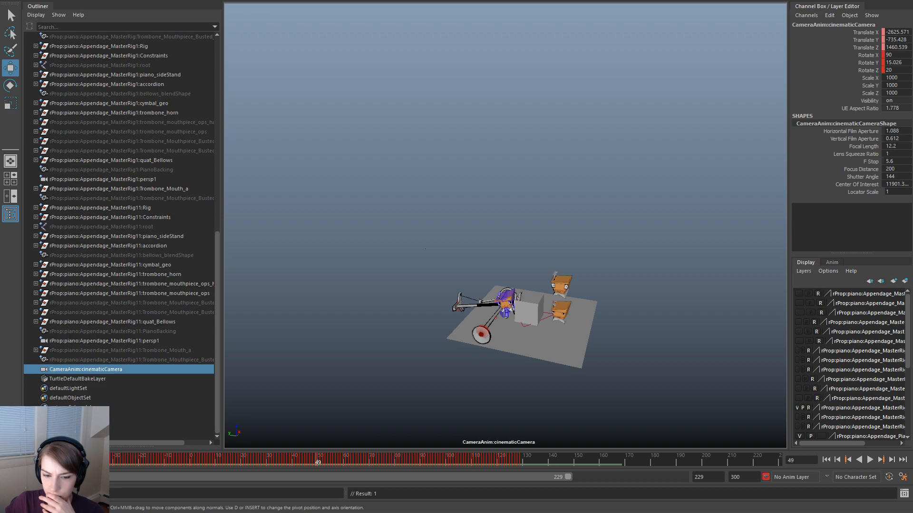
key(alt+Tab)
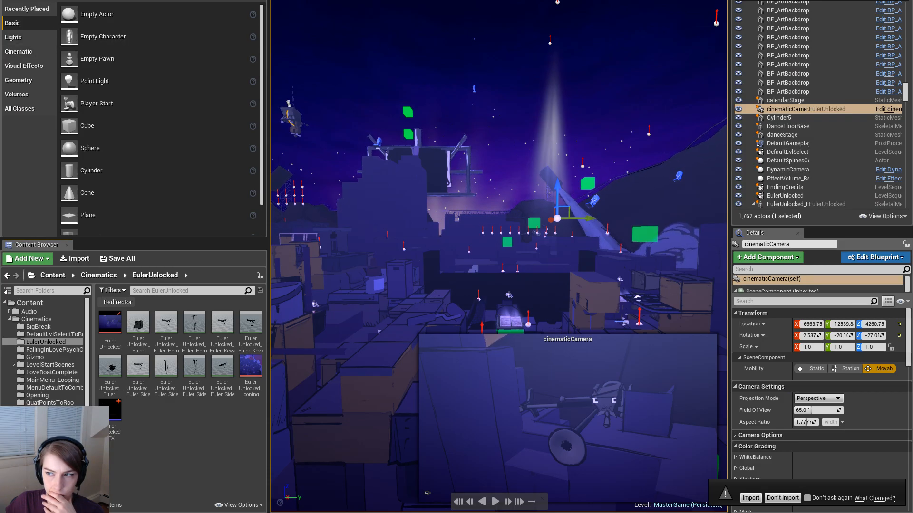
key(alt+Tab)
drag(302, 105, 355, 97)
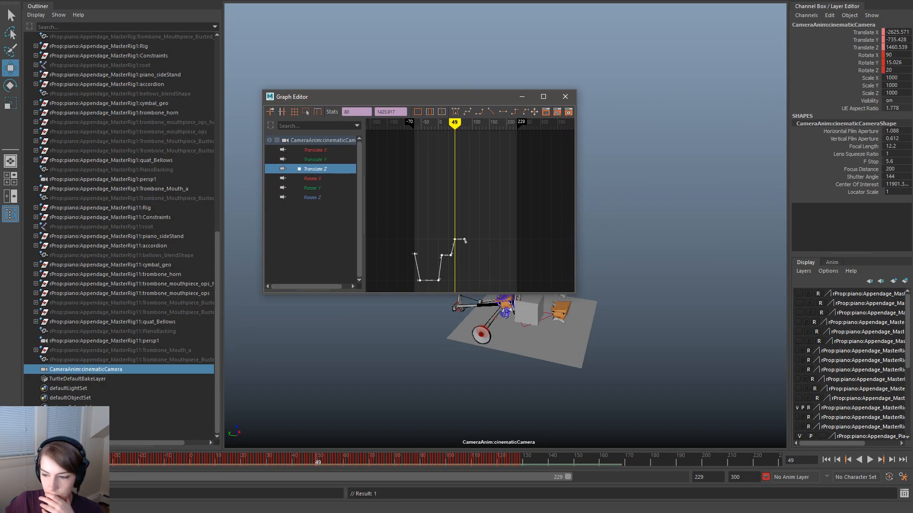
key(alt+Tab)
key(alt+Tab)
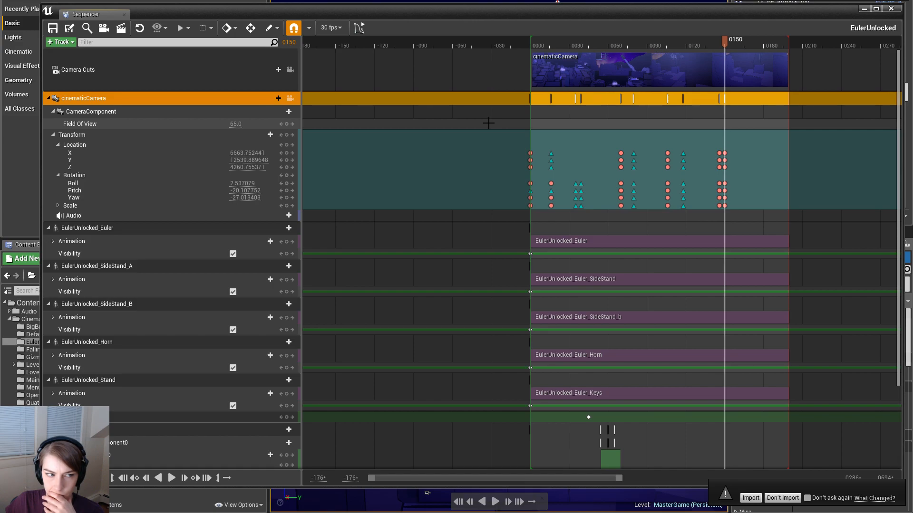
Compare cinematicCamera's Transform track in Unreal with its Maya curve, and replay the animation through the Maya camera, stopping at frame -18
click(72, 136)
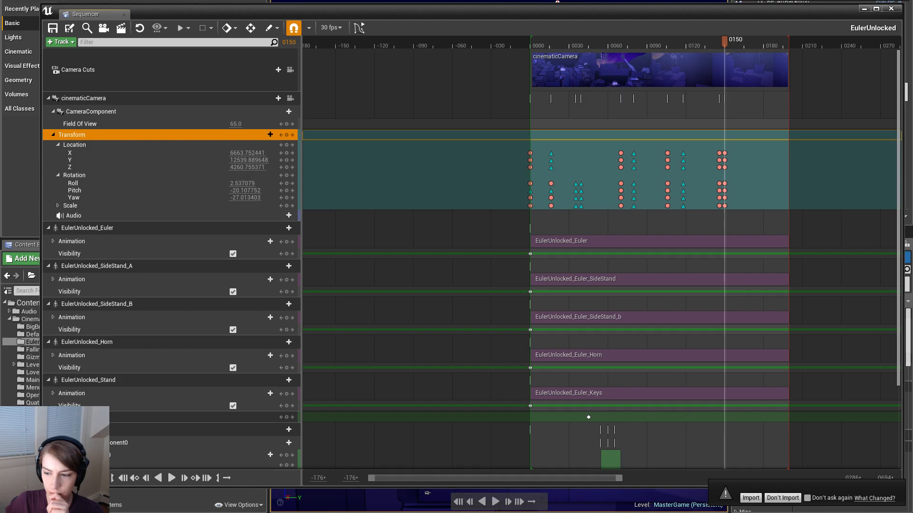
key(alt+Tab)
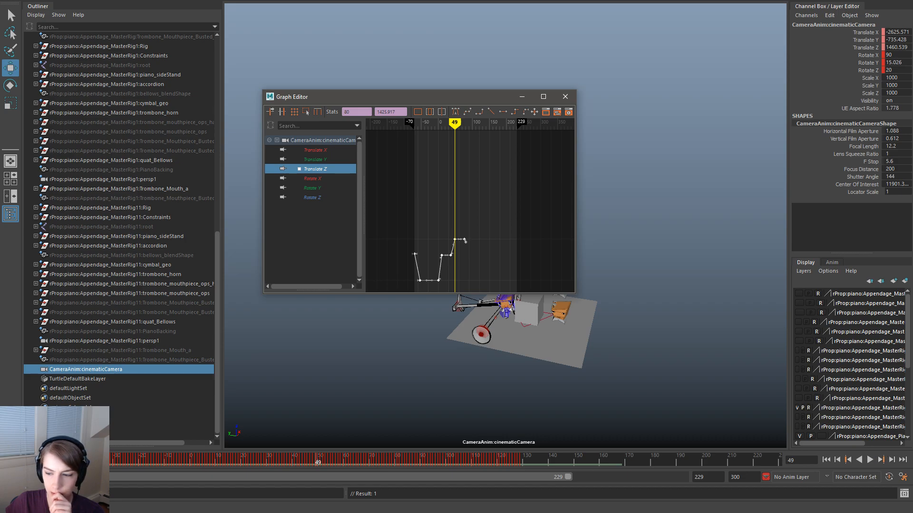
key(alt+Tab)
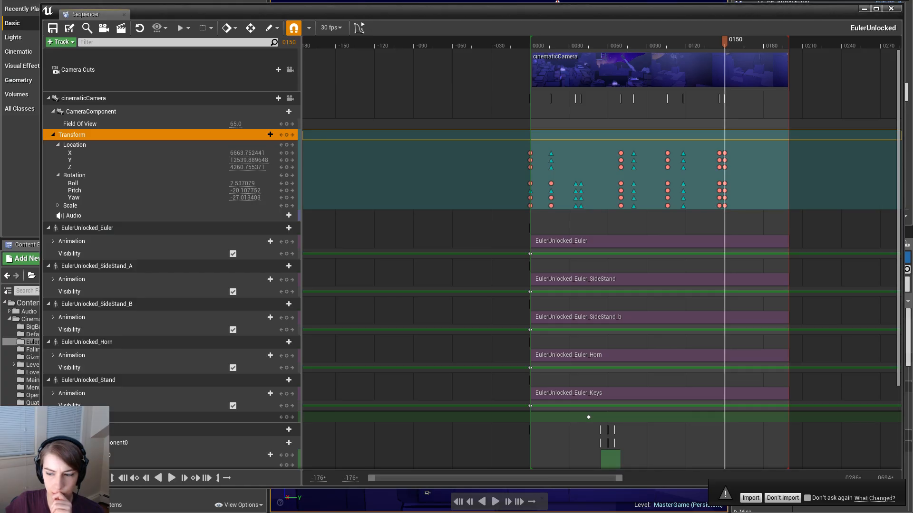
key(alt+Tab)
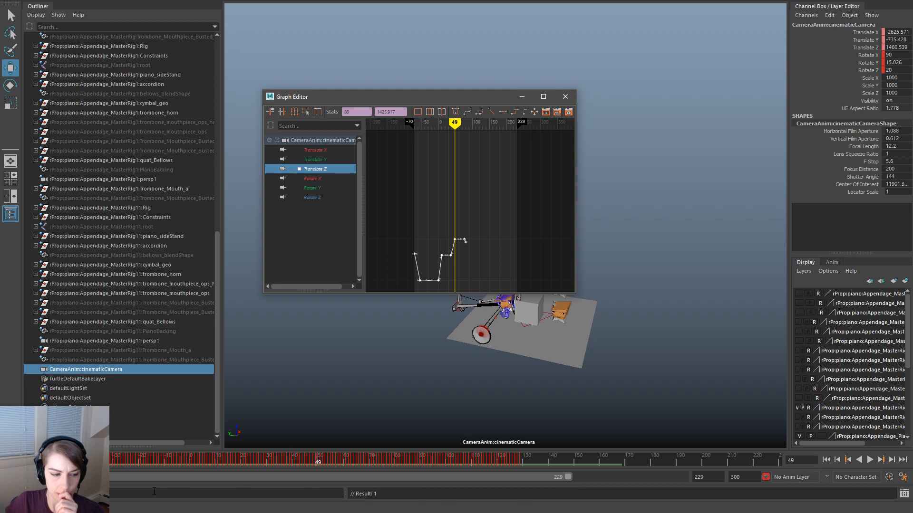
key(alt+v)
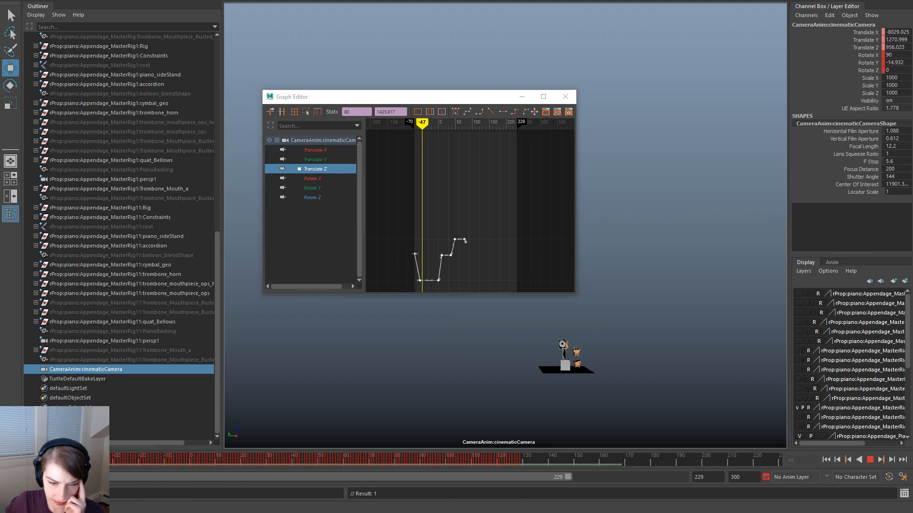
key(alt+v)
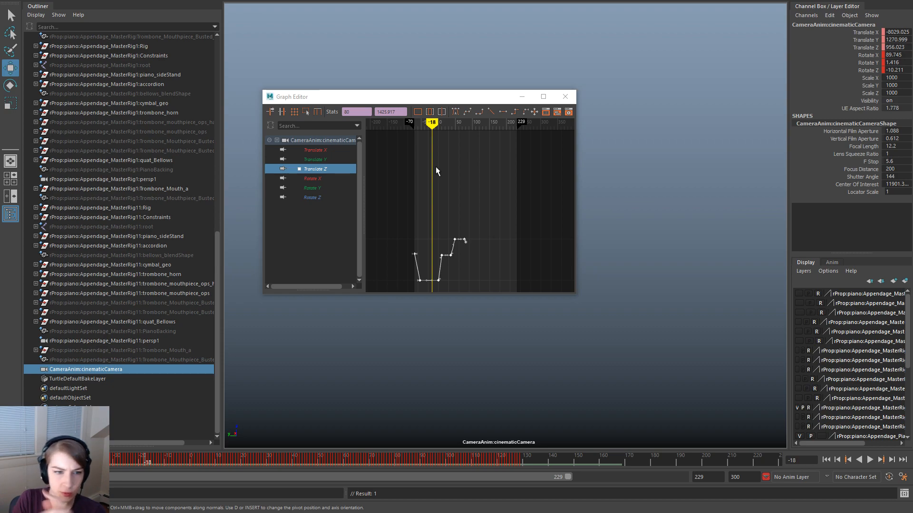
Display the cinematicCamera's Rotate Y curve, move the Graph Editor out of the way, and review the camera animation by playing and scrubbing it
click(316, 189)
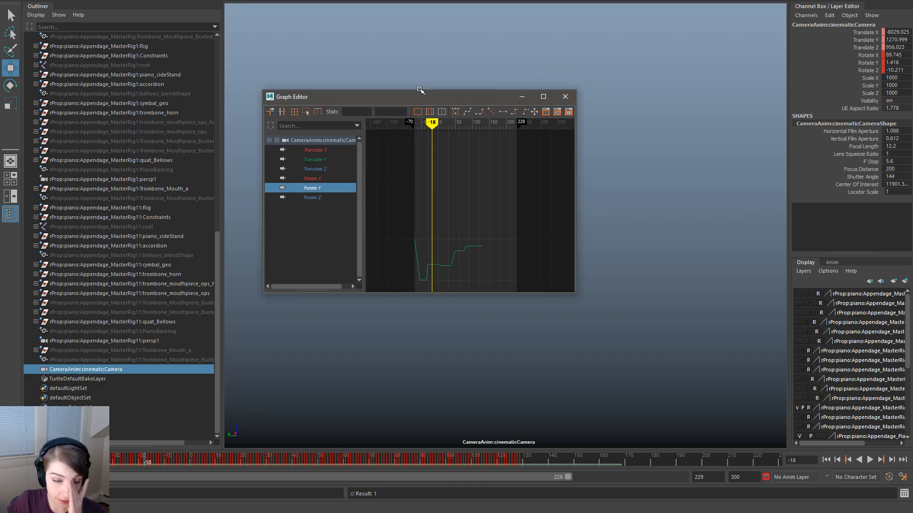
drag(399, 97, 912, 97)
key(alt+v)
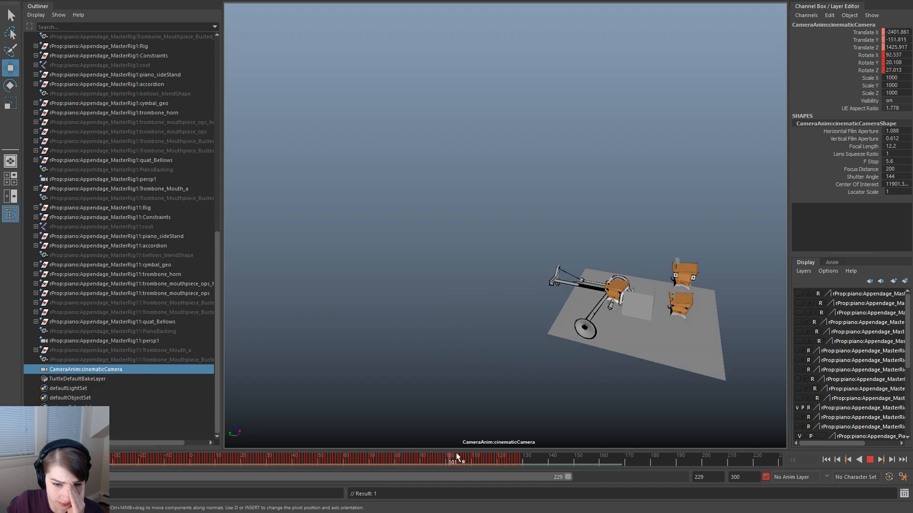
drag(548, 458, 76, 456)
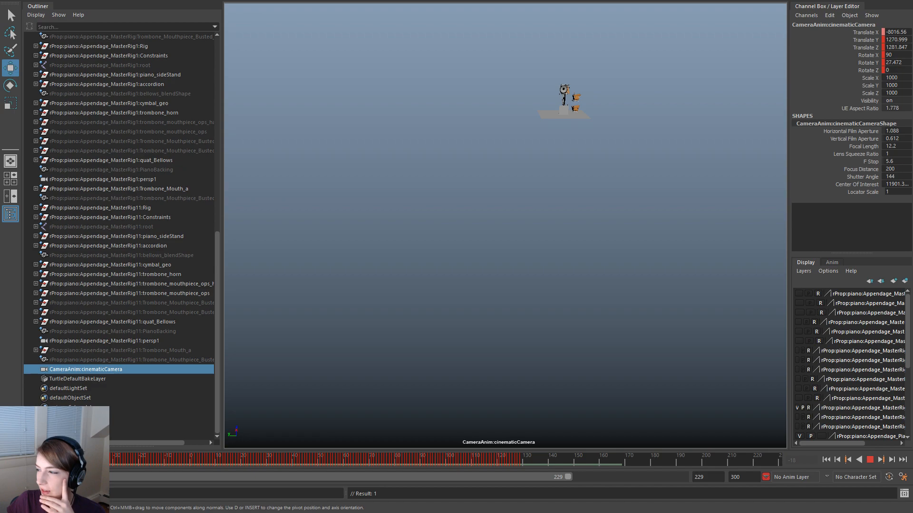
key(alt+v)
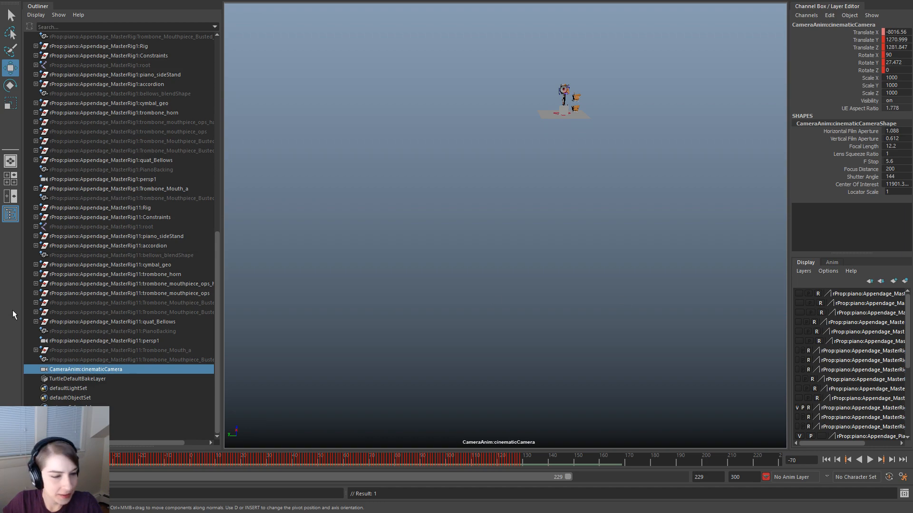
key(alt+v)
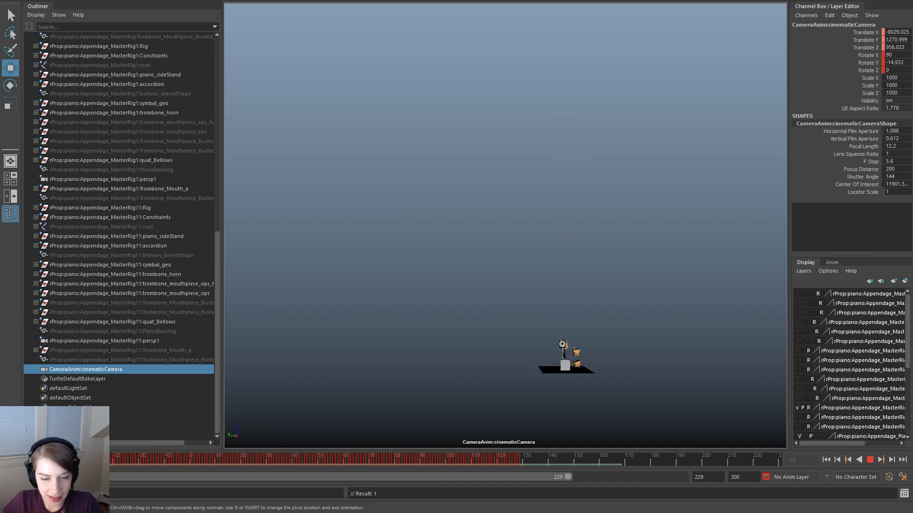
key(alt+v)
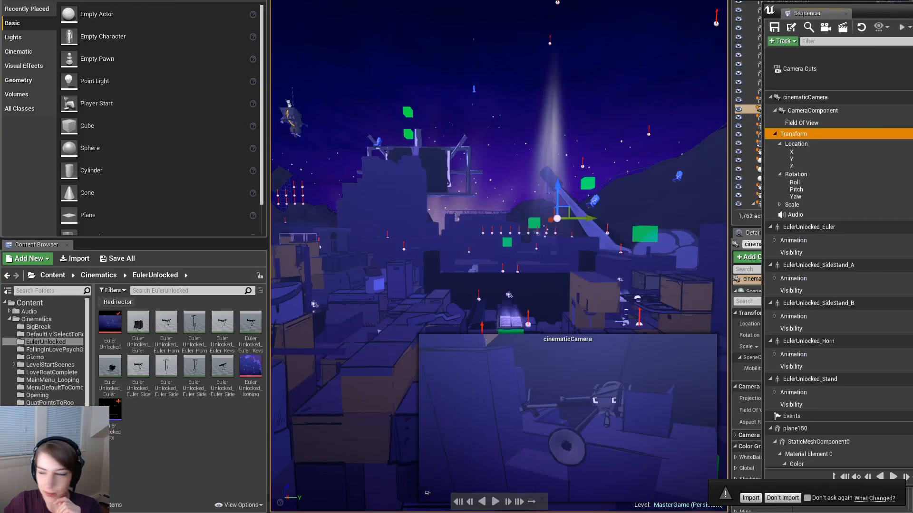
In Unreal Engine, move the Sequencer window aside and view the cinematicCamera's placement in the level from farther back
drag(884, 13, 912, 2)
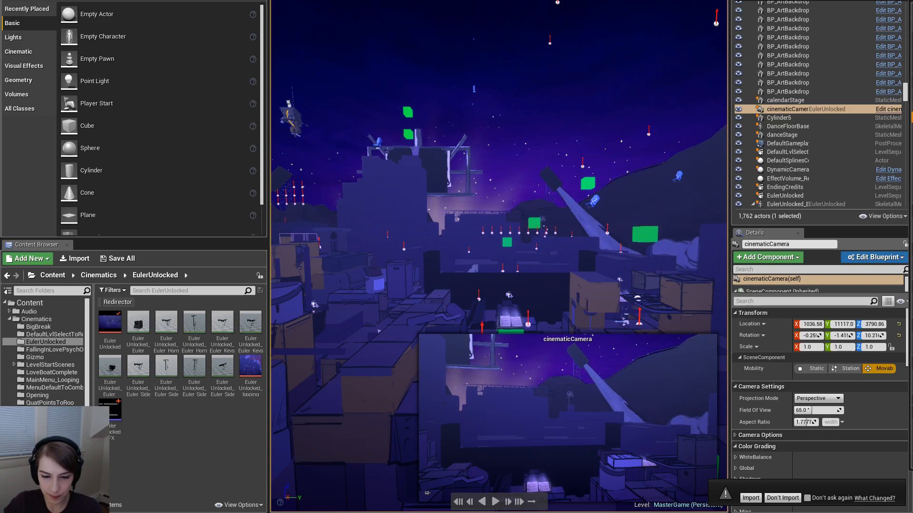
key(s)
right_drag(632, 258, 625, 293)
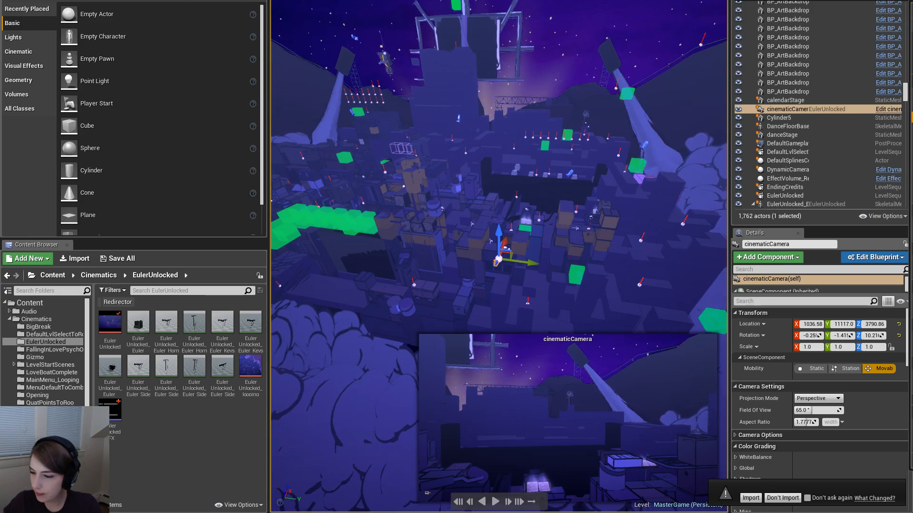
Switch back to Maya, replay the cinematicCamera animation, and set the current time to frame -23
key(alt+Tab)
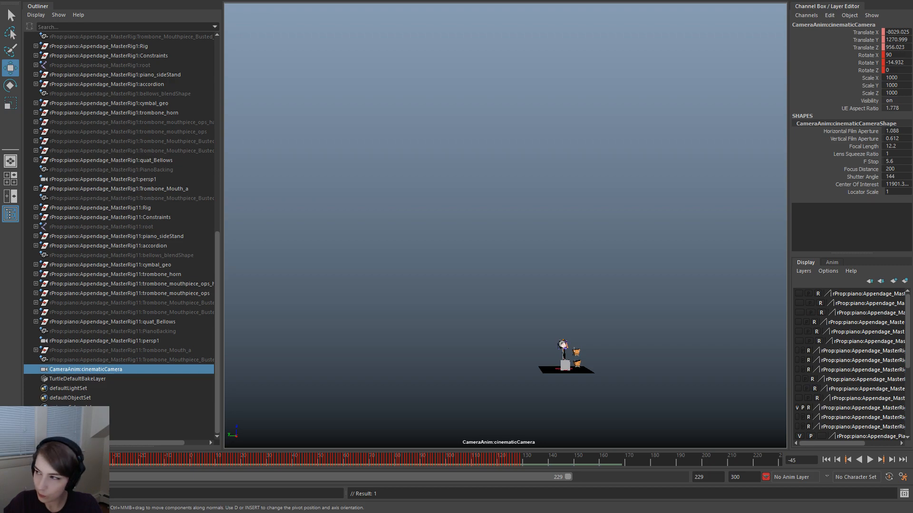
key(alt+v)
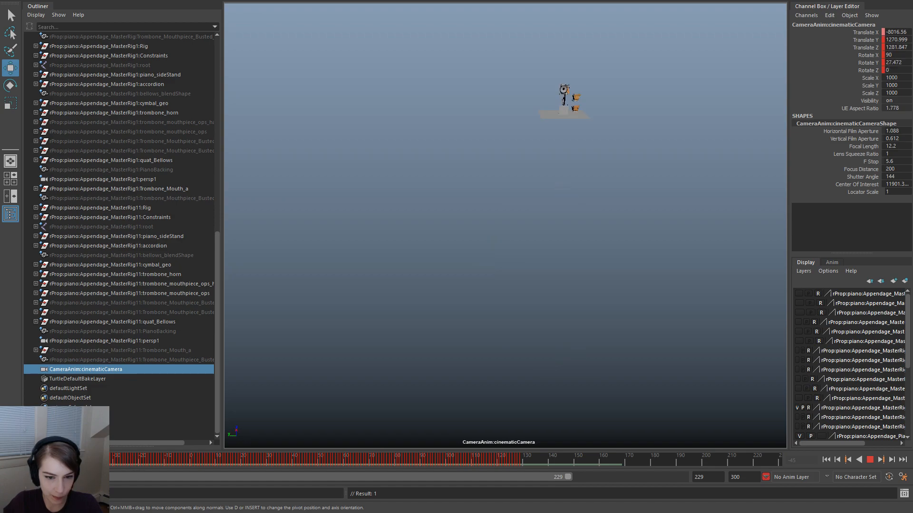
click(132, 469)
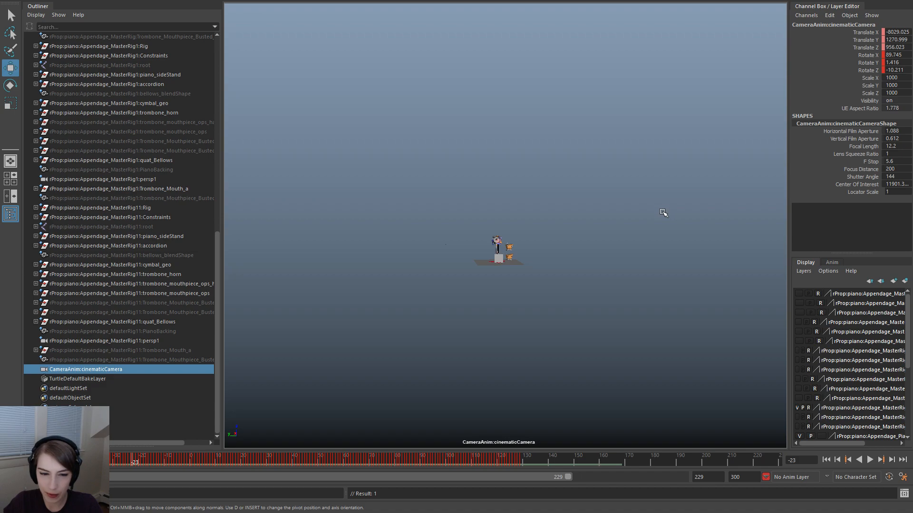
key(e)
Switch to Unreal Engine and bring the Sequencer window into view to check the cinematicCamera's Transform keys
key(alt+Tab)
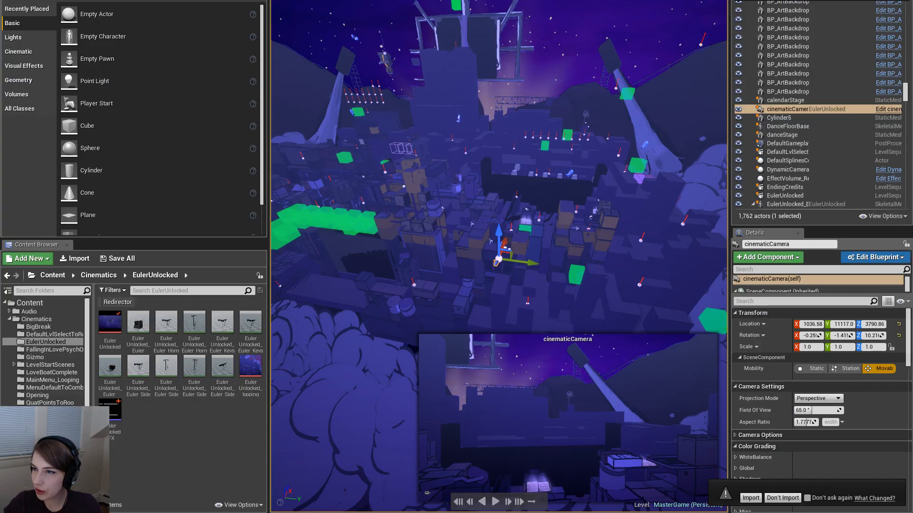
drag(912, 137, 277, 18)
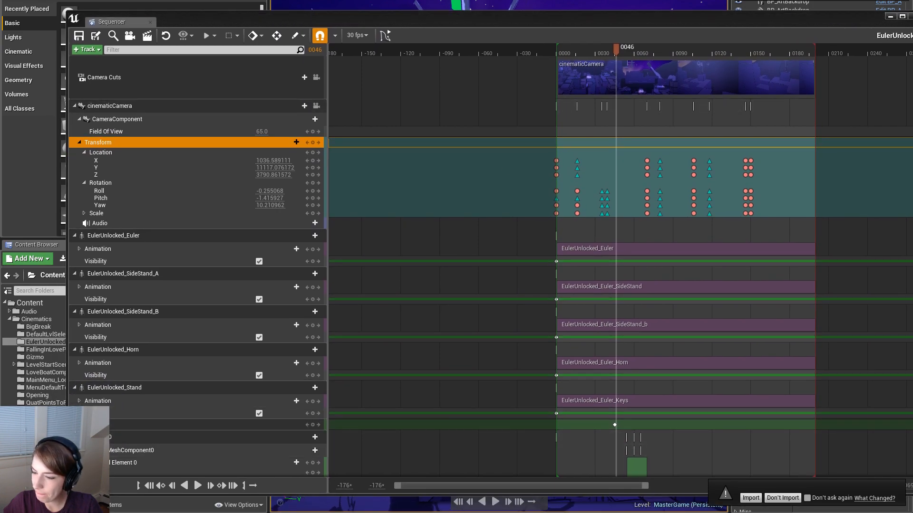
Back in Maya, reopen the Graph Editor and display the Rotate X curve of CameraAnim:cinematicCamera
key(alt+Tab)
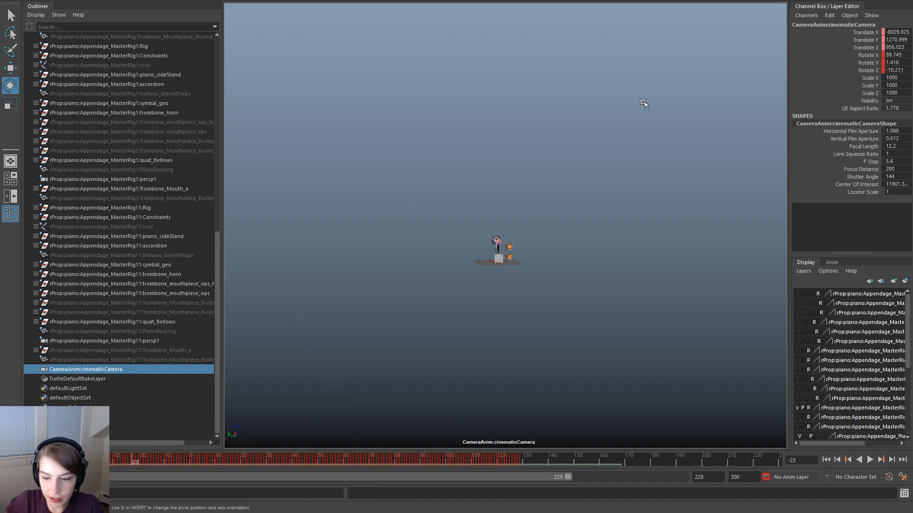
click(642, 103)
key(space)
drag(663, 74, 795, 207)
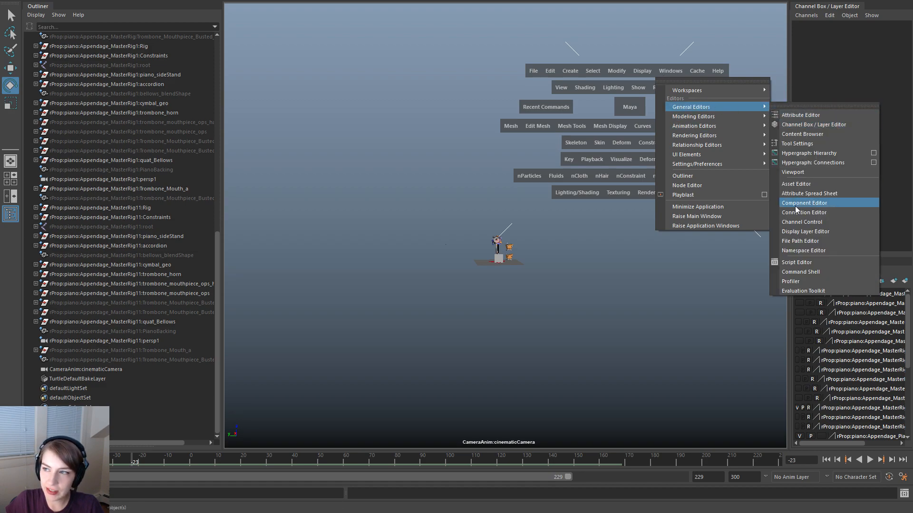
drag(795, 208, 533, 328)
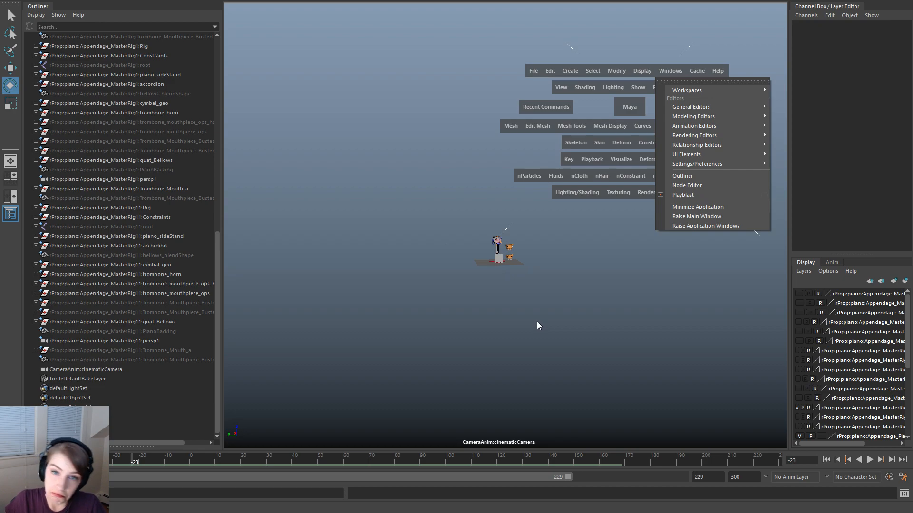
drag(552, 290, 747, 110)
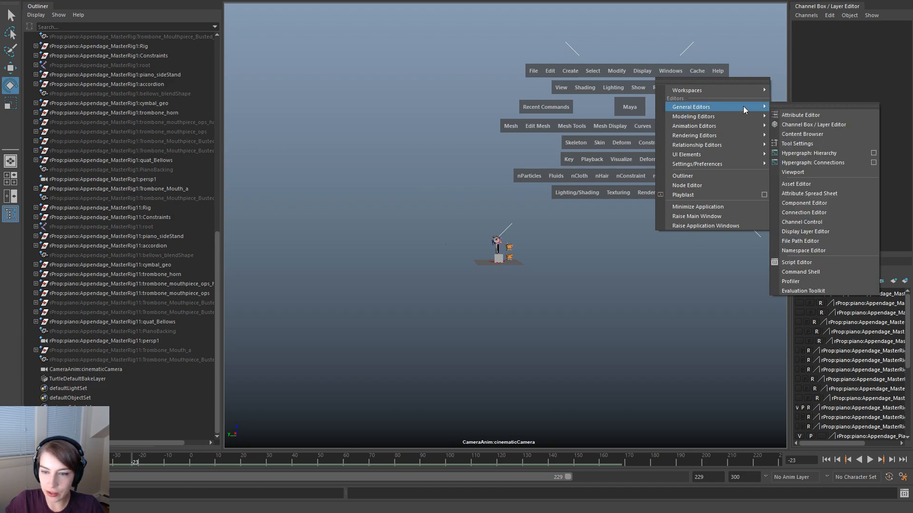
click(766, 68)
click(678, 75)
mouse_move(717, 129)
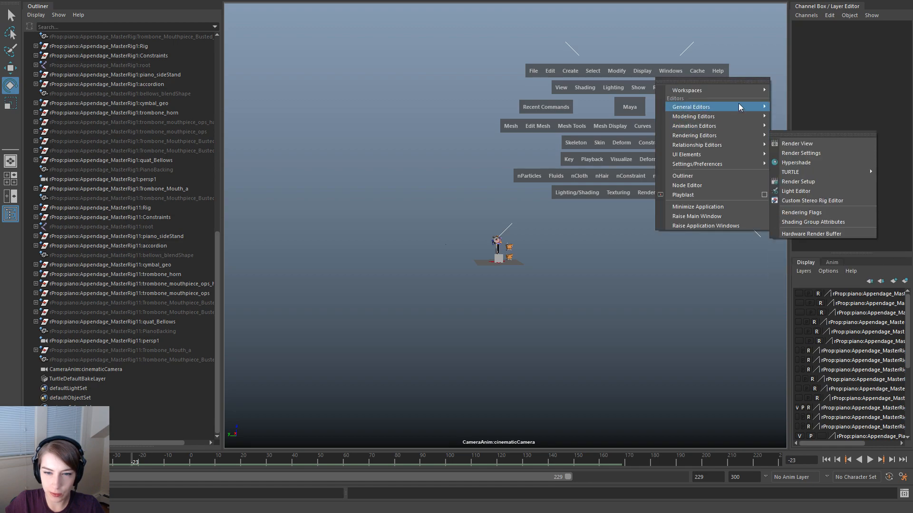
mouse_move(739, 106)
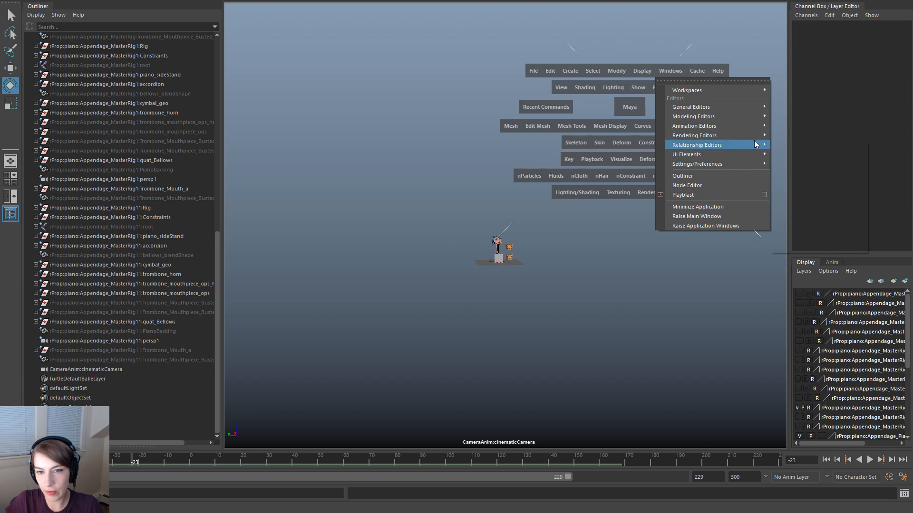
mouse_move(756, 144)
click(834, 135)
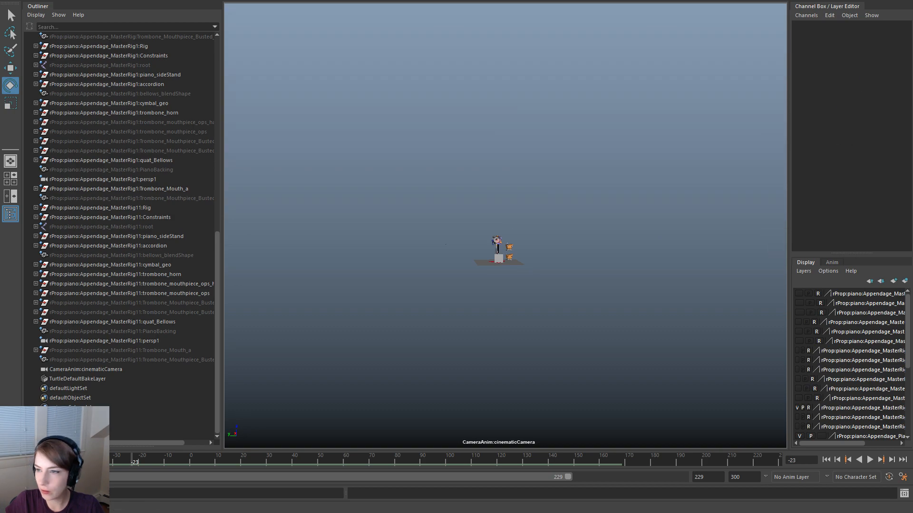
drag(656, 168, 752, 97)
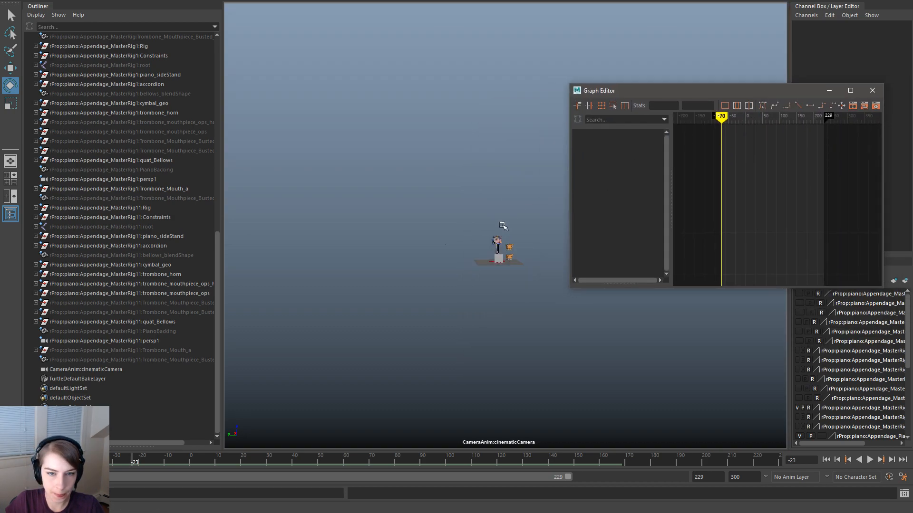
click(95, 370)
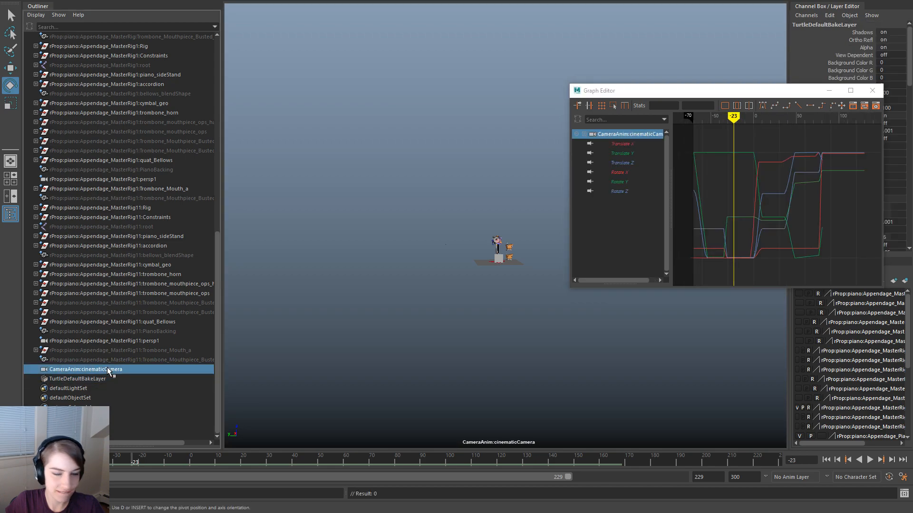
click(634, 172)
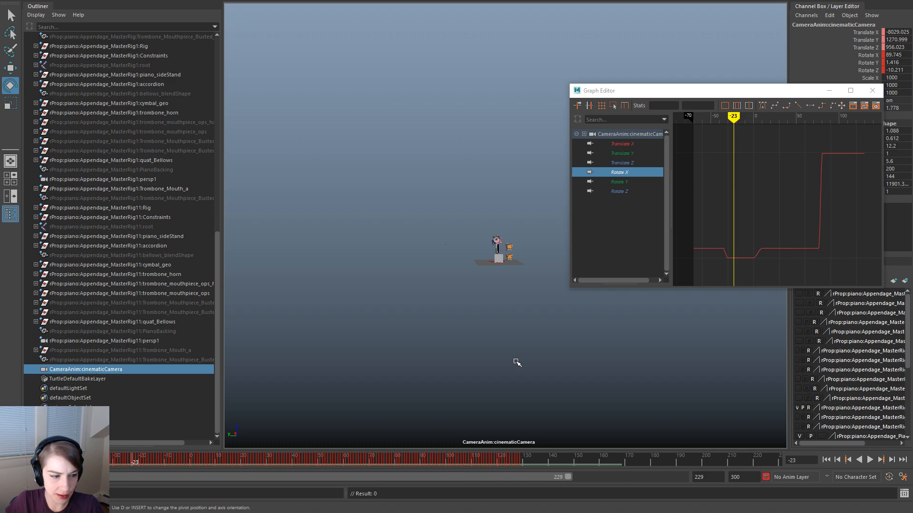
Switch the viewport to the persp camera and orbit to see the selected cinematicCamera in relation to the scene
click(503, 142)
key(space)
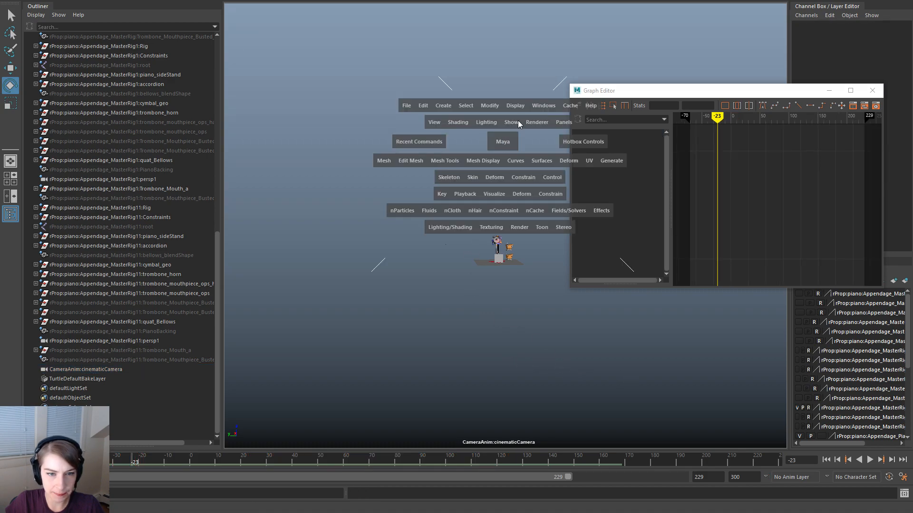
drag(561, 124, 679, 147)
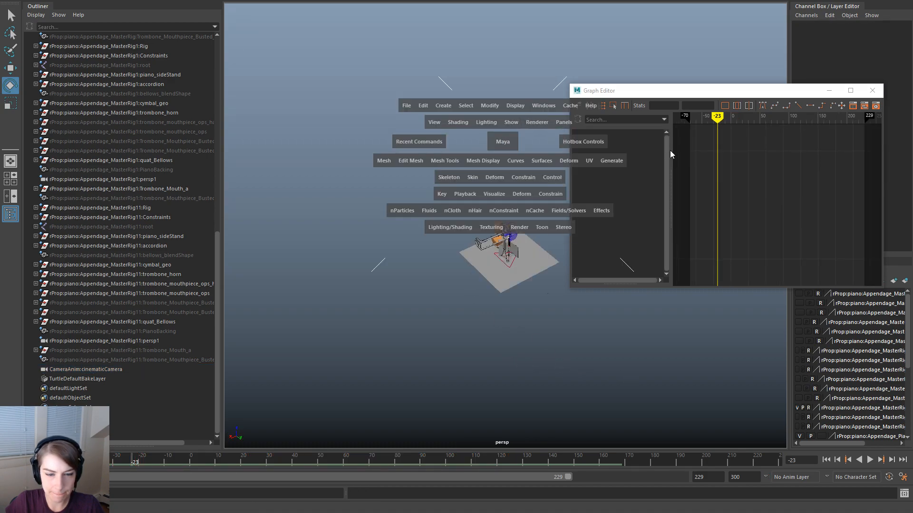
alt+right_drag(403, 229, 183, 168)
click(85, 369)
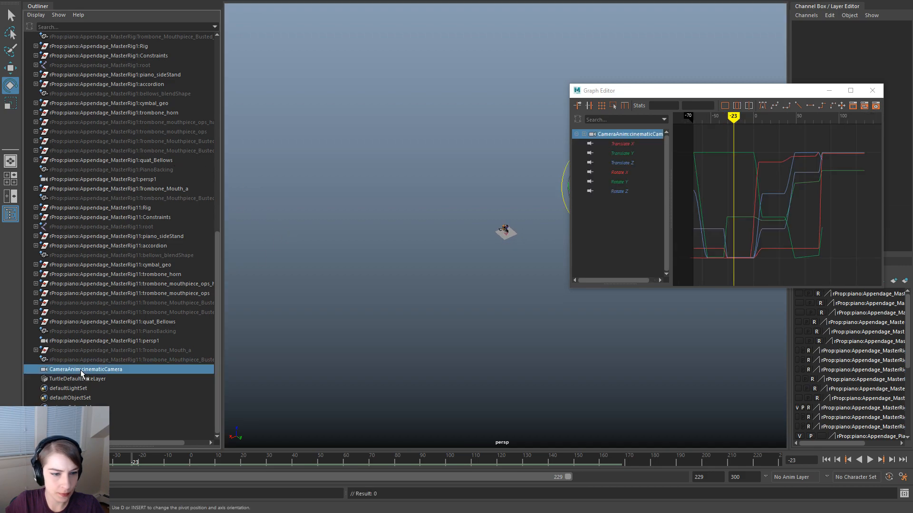
alt+drag(475, 307, 529, 347)
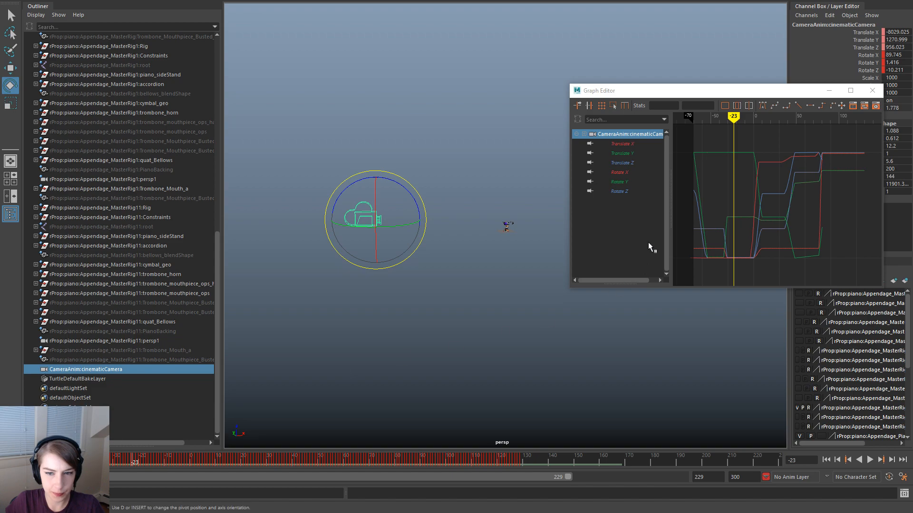
Select all keys on the cinematicCamera's Rotate Z curve and scrub to frame 85 to inspect its rotation
click(635, 191)
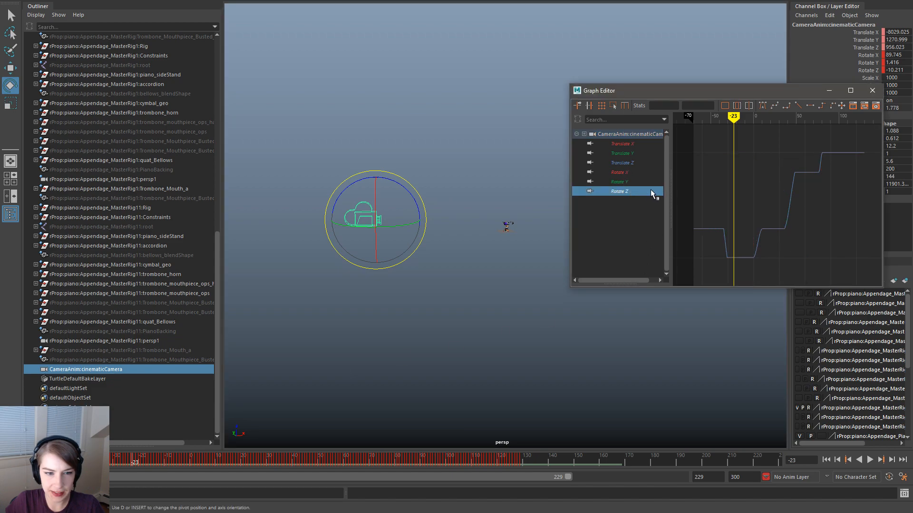
drag(690, 131, 867, 269)
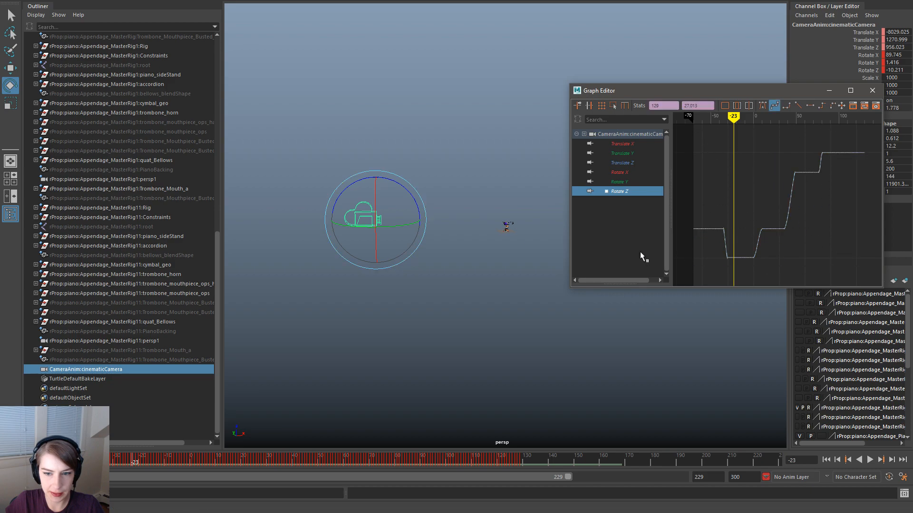
mouse_move(712, 124)
mouse_down()
mouse_move(689, 124)
mouse_move(837, 150)
mouse_up()
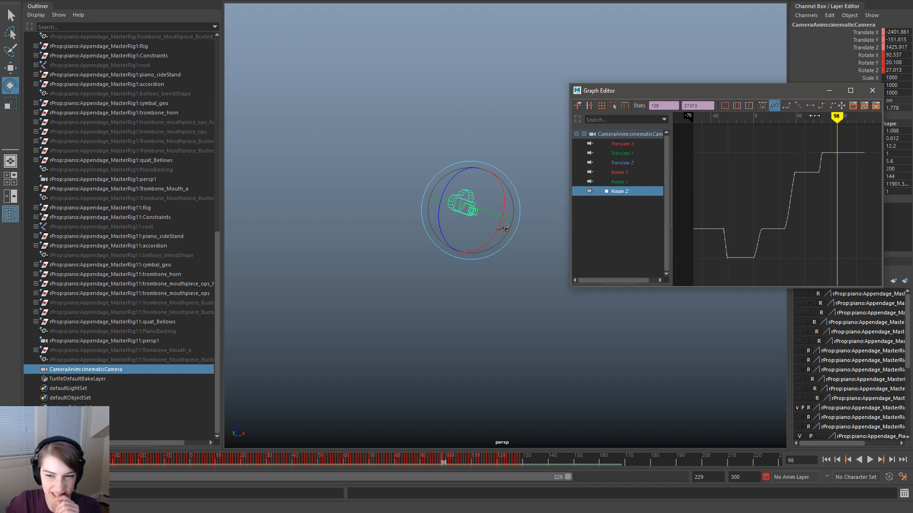
click(825, 119)
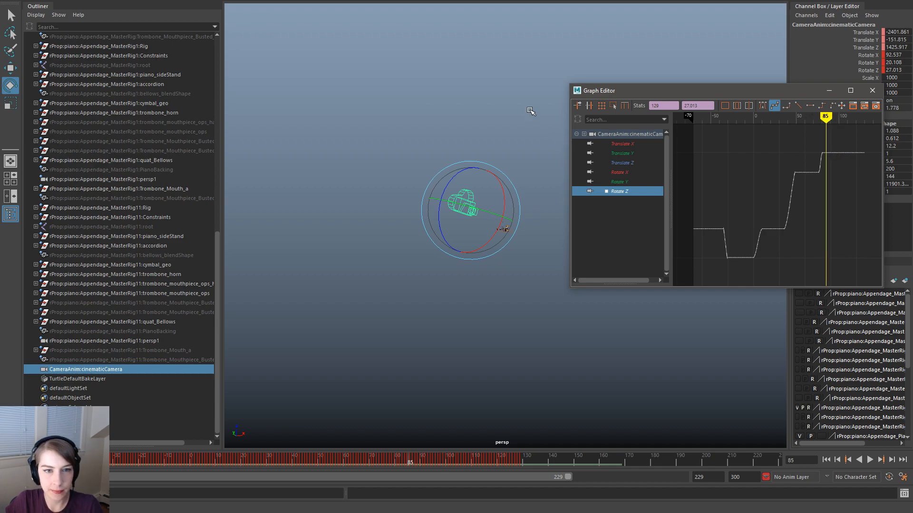
Look through cinematicCamera again, scrub to frame 122, and display the camera's Translate Z curve
key(space)
drag(571, 79, 341, 53)
drag(447, 464, 507, 458)
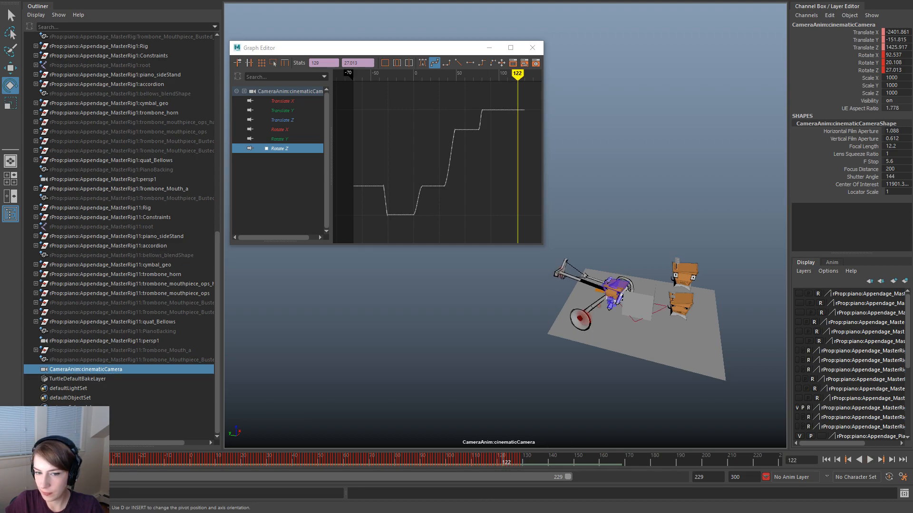
click(306, 122)
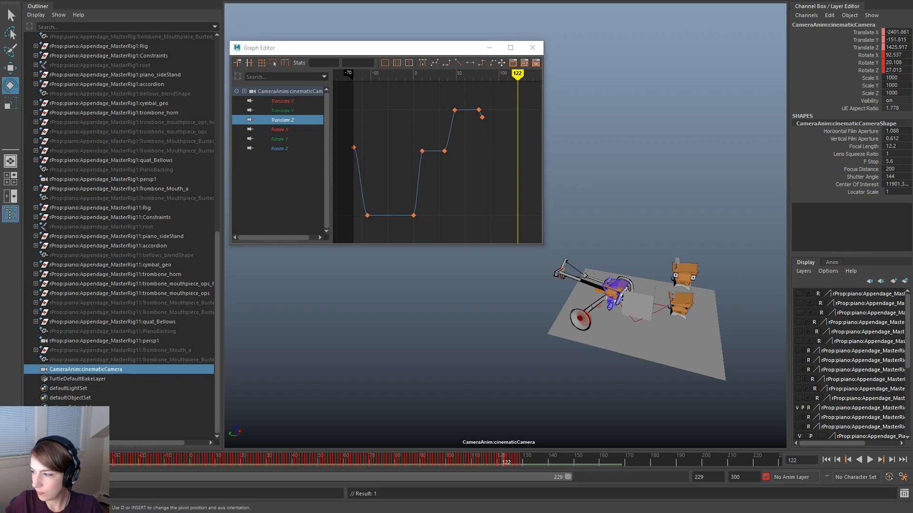
Switch to Unreal Engine and move the Sequencer window off the level view
key(alt+Tab)
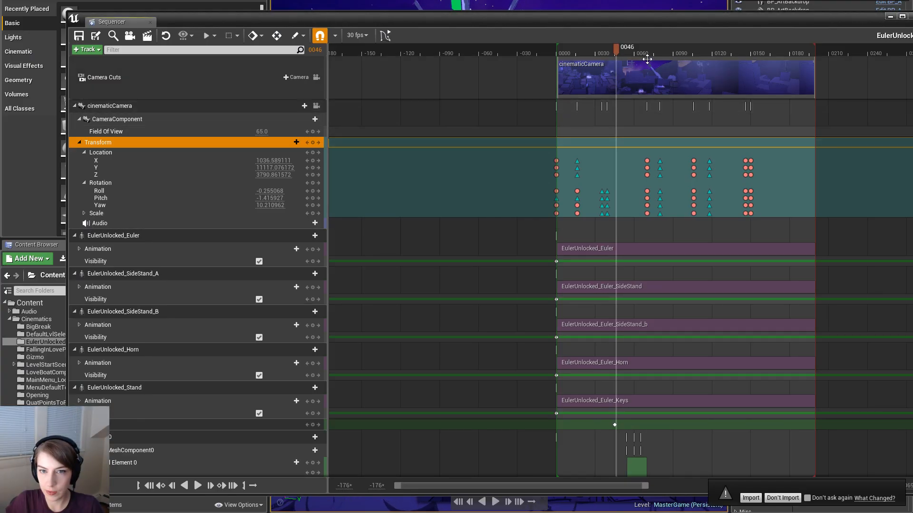
drag(650, 25, 912, 3)
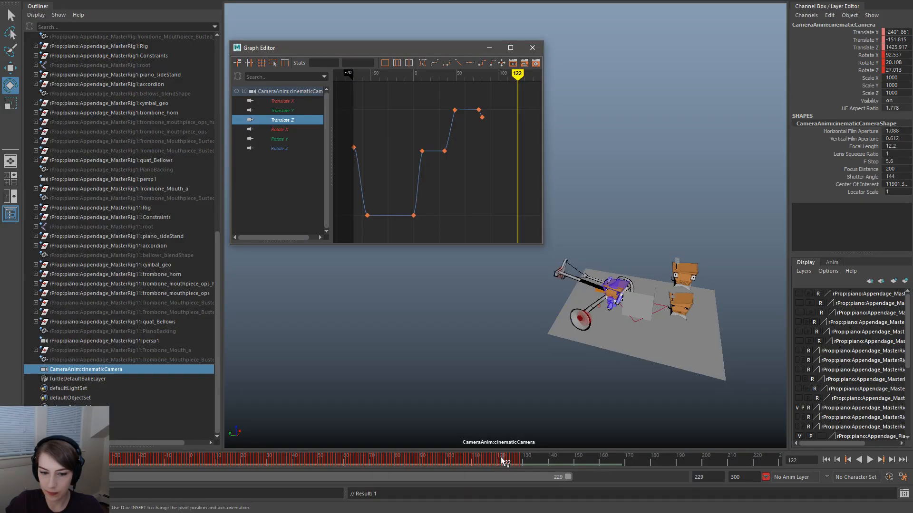
Scrub to frame 125 and lower all keys on the cinematicCamera's Translate Z curve until the camera's value there is about 932
drag(502, 462, 513, 459)
key(w)
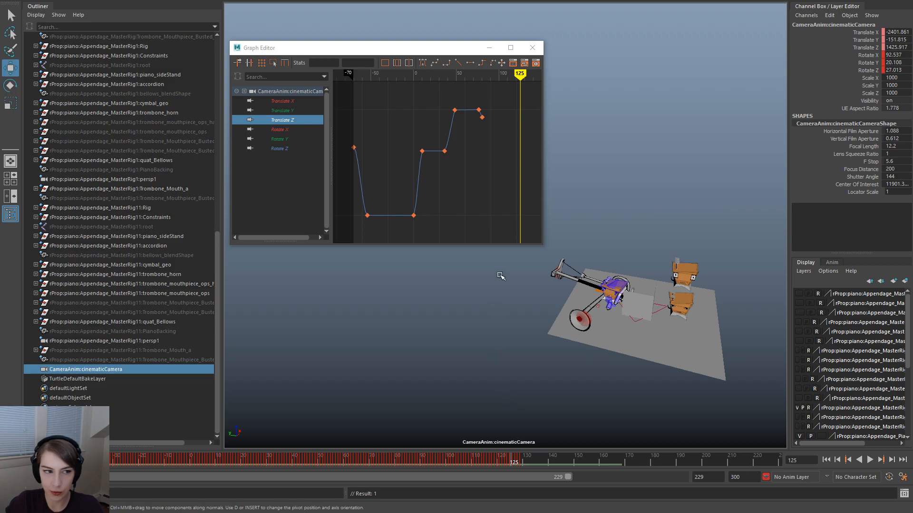
drag(352, 104, 523, 229)
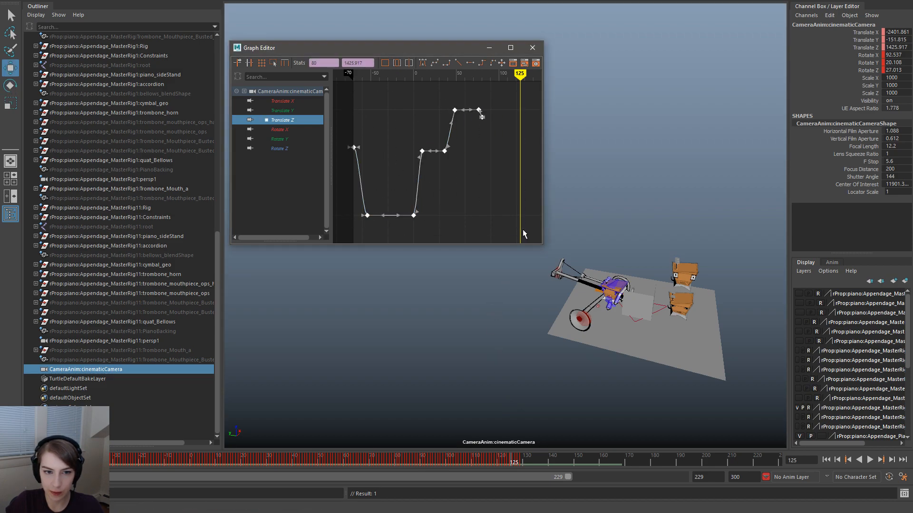
shift+middle_drag(474, 195, 416, 265)
key(f)
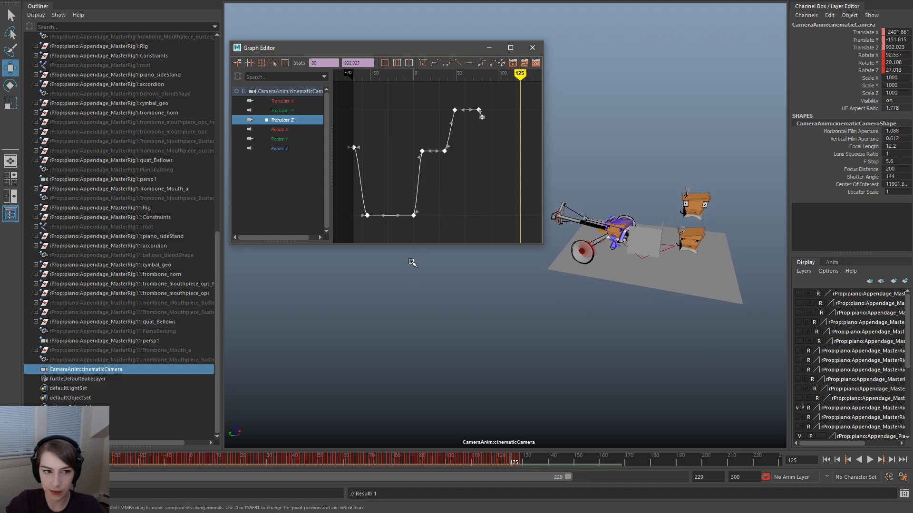
Raise the whole Translate Y curve to about -143 at frame 125, and the whole Translate X curve to about -1694
click(285, 110)
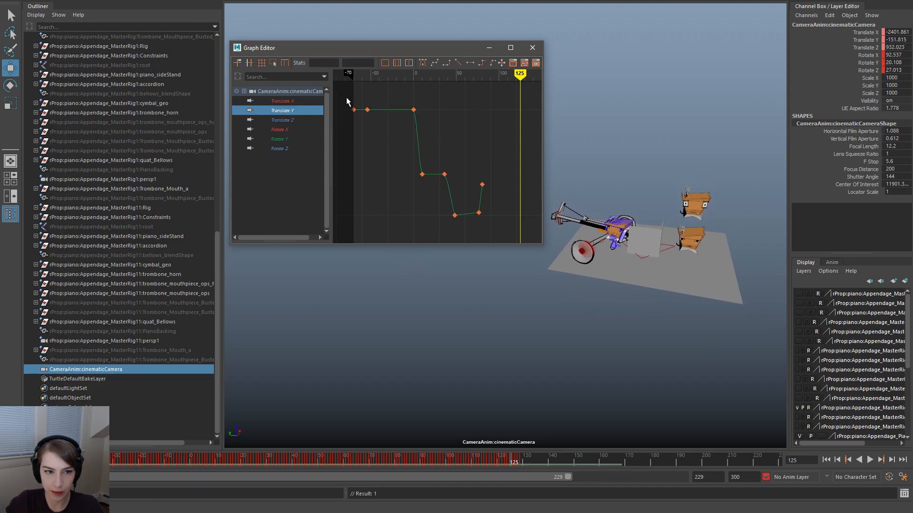
drag(487, 233, 487, 233)
mouse_move(425, 152)
shift+middle_down()
mouse_move(424, 178)
mouse_move(417, 150)
shift+middle_up()
key(f)
click(285, 101)
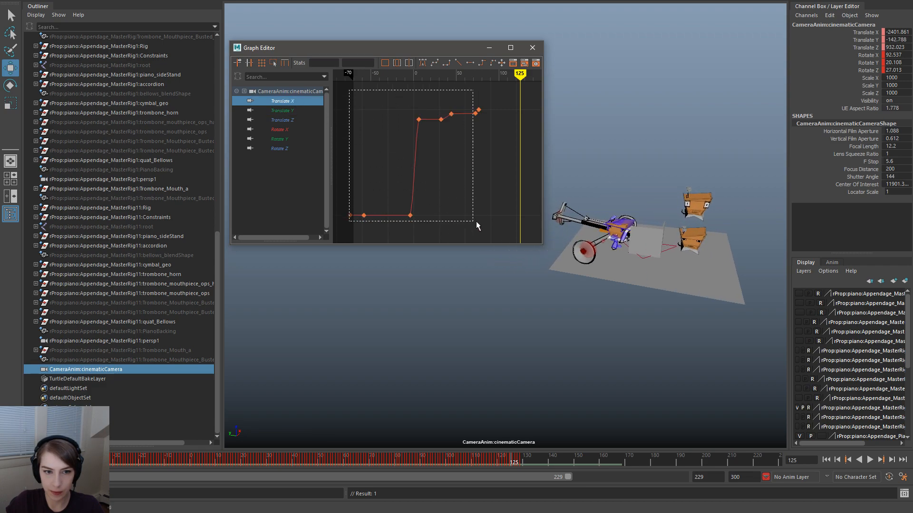
drag(473, 220, 473, 221)
mouse_move(442, 124)
shift+middle_down()
mouse_move(442, 135)
mouse_move(441, 108)
mouse_move(440, 125)
shift+middle_up()
Lower all keys on the Translate Z curve further, to about 609 at frame 125
click(304, 120)
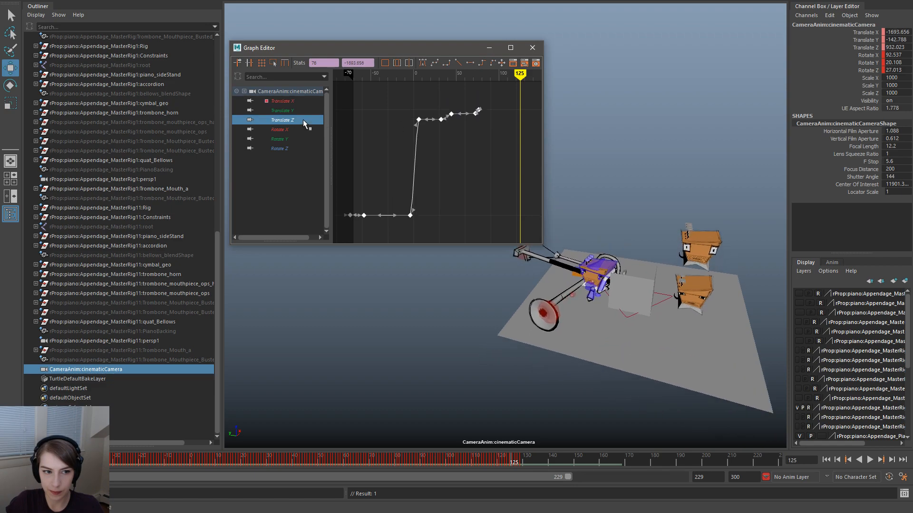
drag(480, 223, 481, 223)
shift+middle_drag(419, 136, 415, 201)
key(ctrl+z)
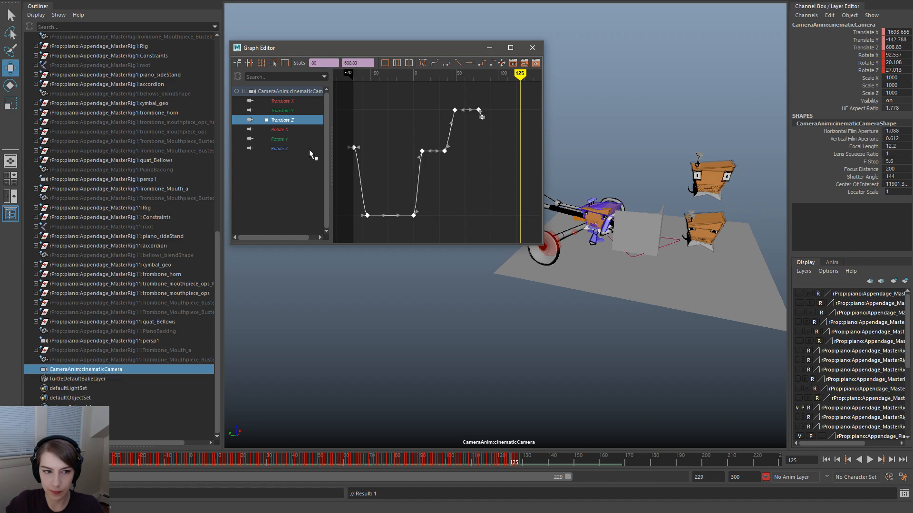
Shift the whole Translate Y curve down to about -504 at frame 125, and the whole Translate X curve up to about -1213
click(283, 111)
drag(489, 221, 489, 222)
shift+middle_drag(454, 187, 455, 191)
shift+middle_drag(441, 160, 449, 178)
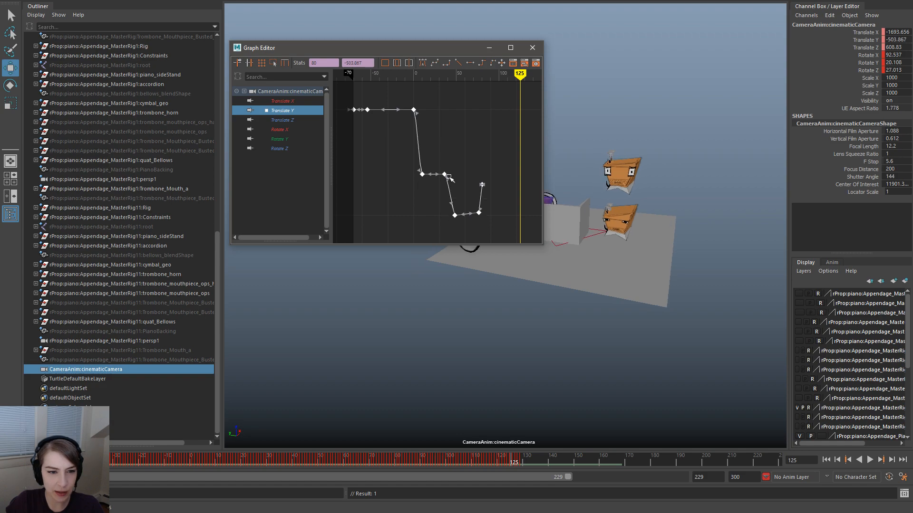
click(299, 103)
drag(540, 242, 539, 241)
mouse_move(428, 147)
shift+middle_down()
mouse_move(429, 161)
mouse_move(433, 133)
mouse_move(433, 144)
shift+middle_up()
Raise the whole Translate Y curve to about -233 at frame 125 and lower the whole Translate Z curve to about 406
click(294, 110)
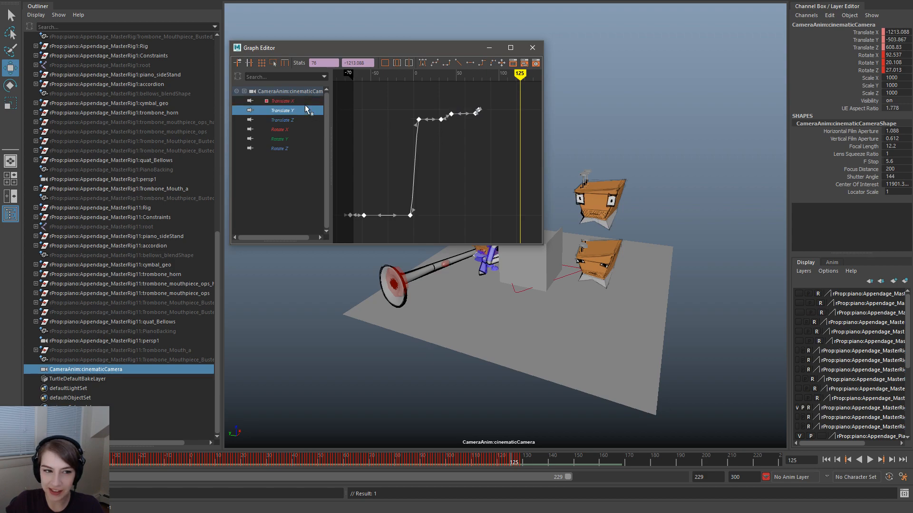
drag(509, 219, 508, 218)
shift+middle_drag(420, 154, 421, 142)
click(298, 122)
drag(345, 97, 515, 249)
shift+middle_drag(387, 140, 390, 179)
Try lowering all Translate Y keys to about -269 at frame 125, and undo the change
click(313, 111)
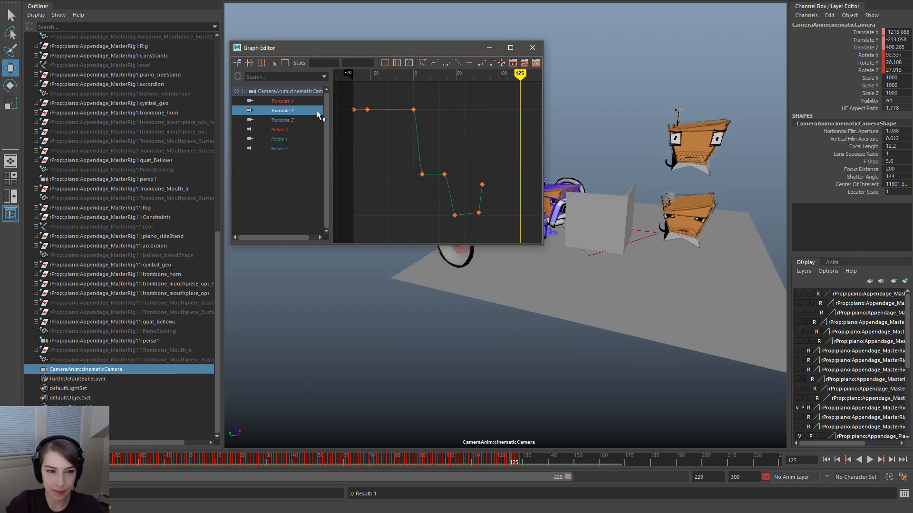
drag(347, 95, 497, 230)
shift+middle_drag(427, 176, 427, 182)
click(290, 91)
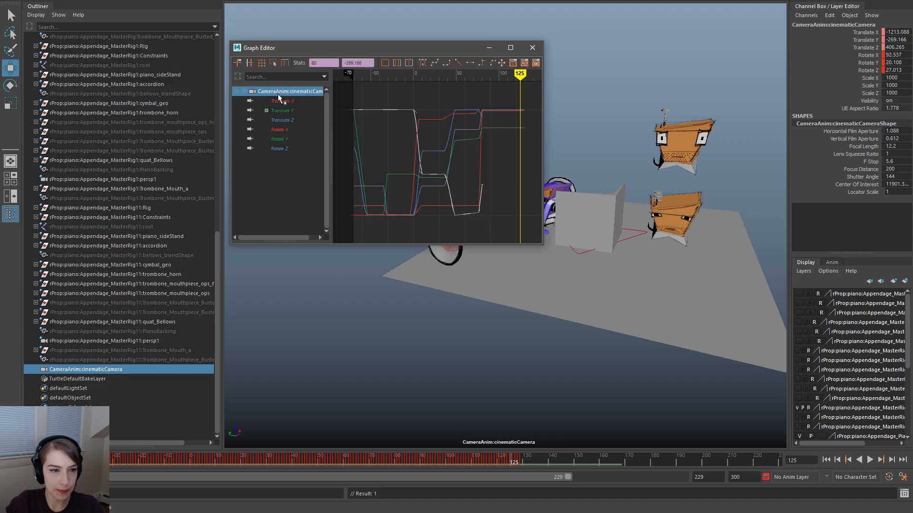
key(ctrl+z)
Raise the whole Translate X curve to about -910 at frame 125 and move the Graph Editor off the viewport
click(304, 102)
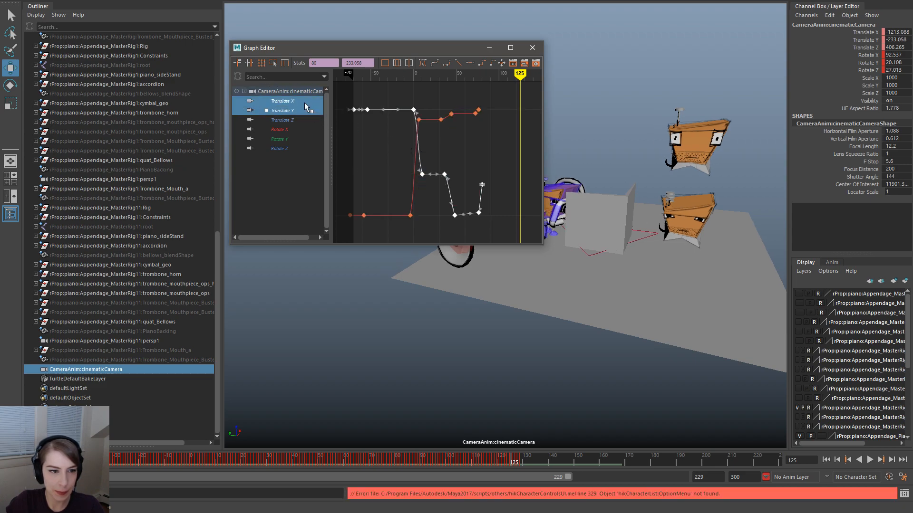
drag(331, 118, 507, 243)
shift+middle_drag(404, 142, 404, 136)
drag(421, 45, 912, 43)
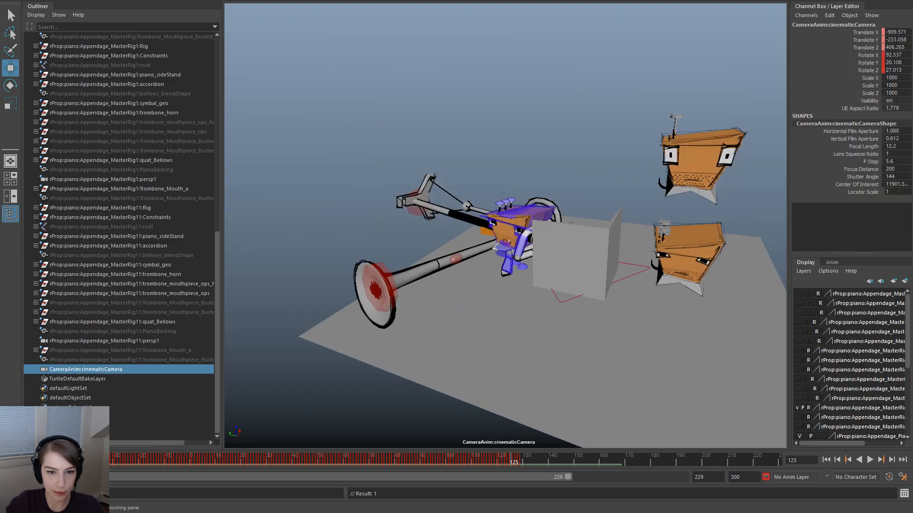
Play back the shot through cinematicCamera, replaying from frame -26, and stop at frame 129 to check the framing
key(alt+v)
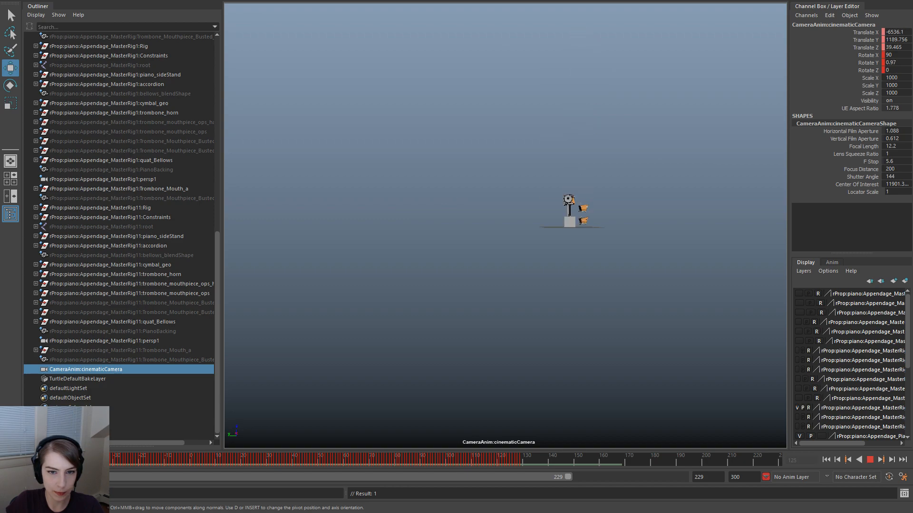
click(124, 456)
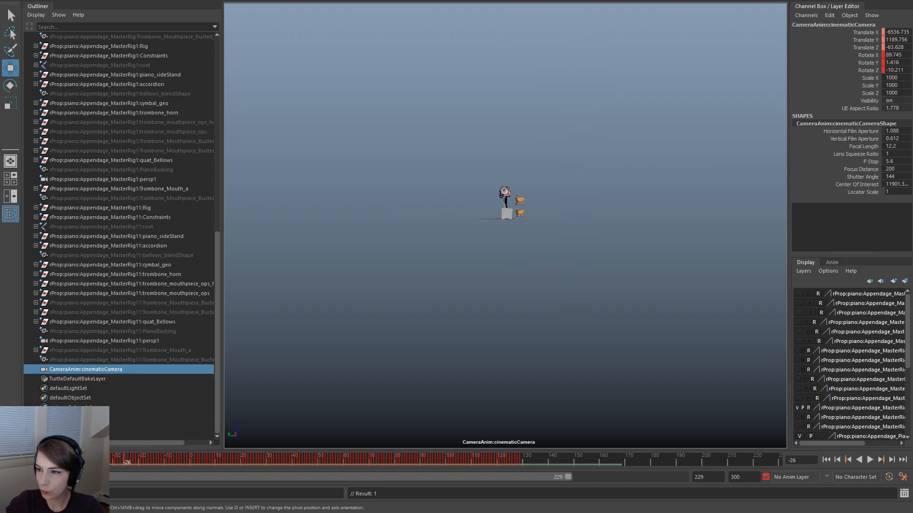
key(alt+v)
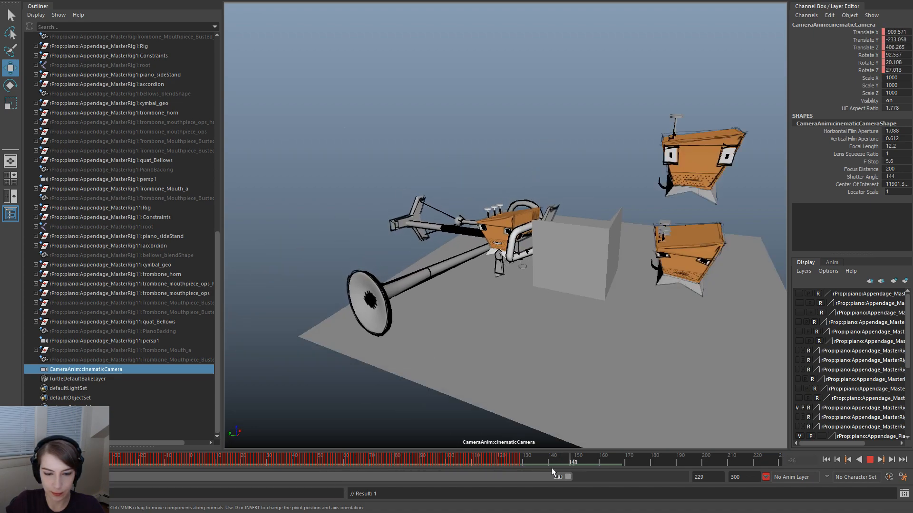
click(521, 466)
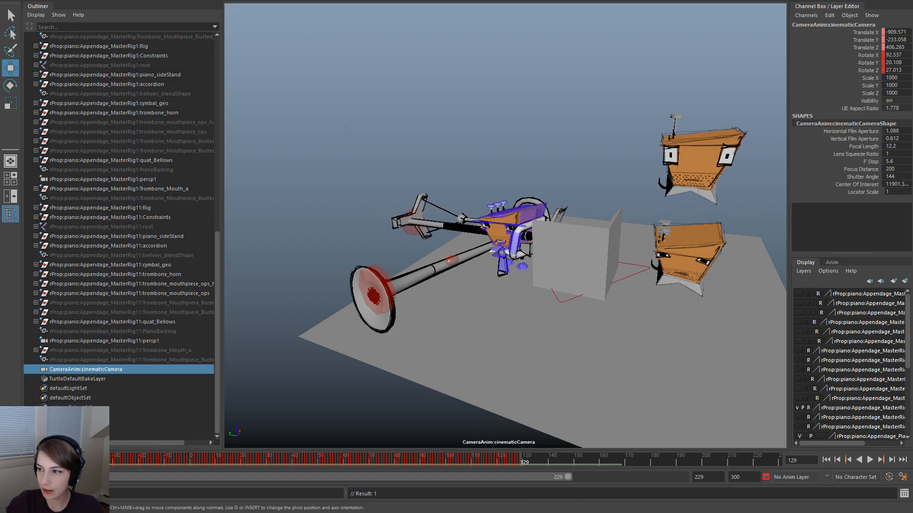
Shift all of the camera's Translate Y keys up to about 83 at frame 129 to reframe the shot
middle_drag(505, 238, 456, 238)
middle_drag(372, 128, 403, 126)
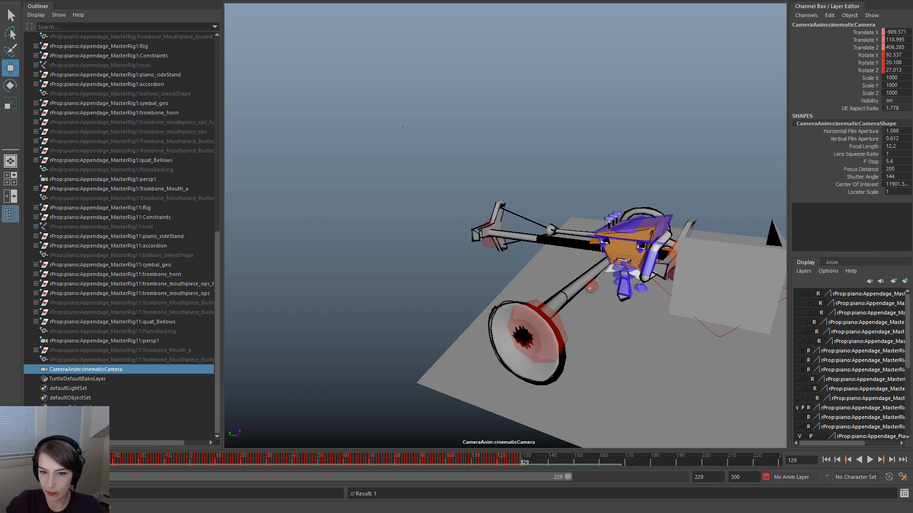
alt+middle_drag(505, 238, 490, 233)
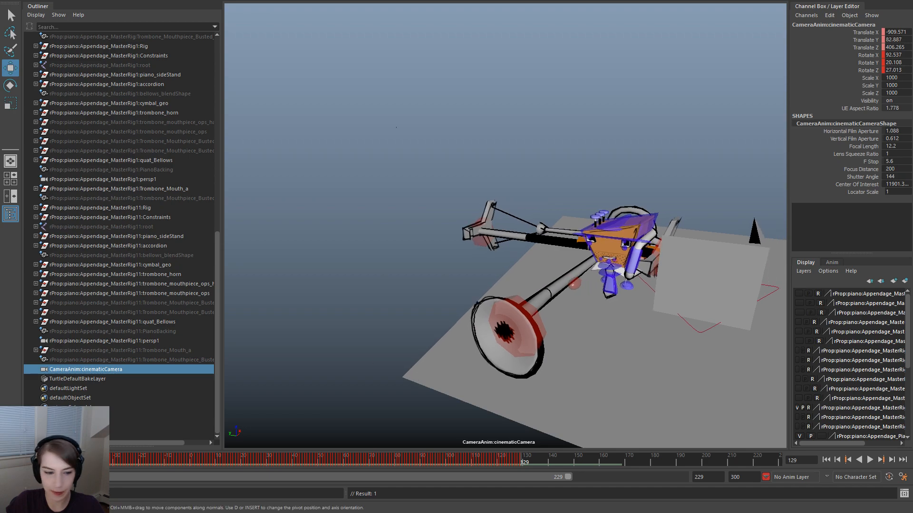
Replay the adjusted camera animation, clear the selection, and switch to Unreal Engine
key(alt+v)
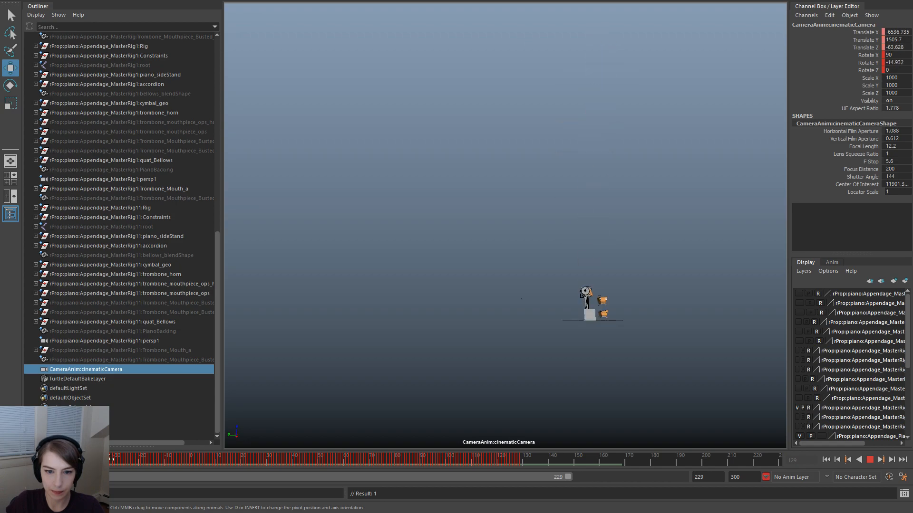
drag(143, 452, 113, 454)
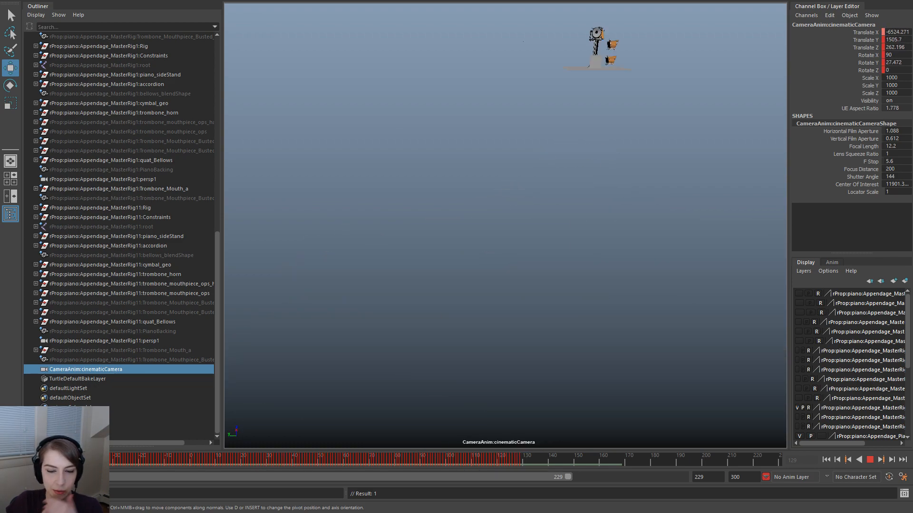
click(451, 136)
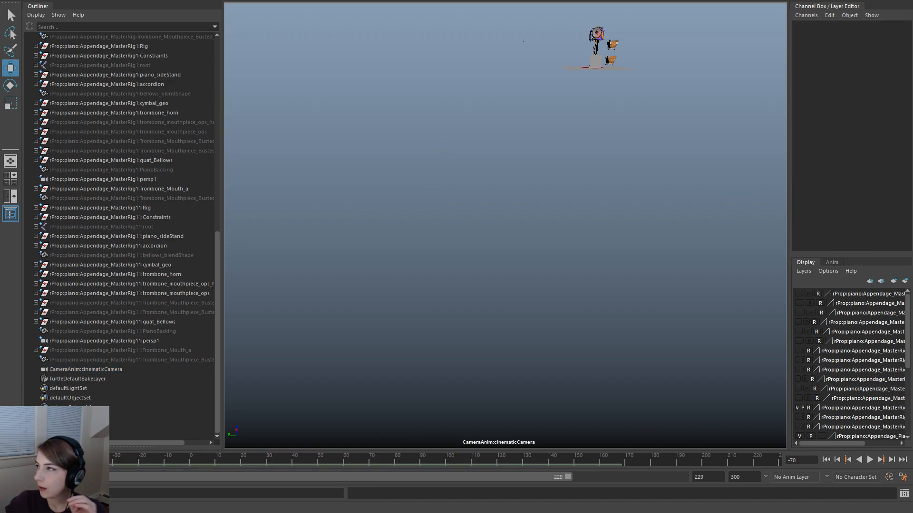
key(alt+Tab)
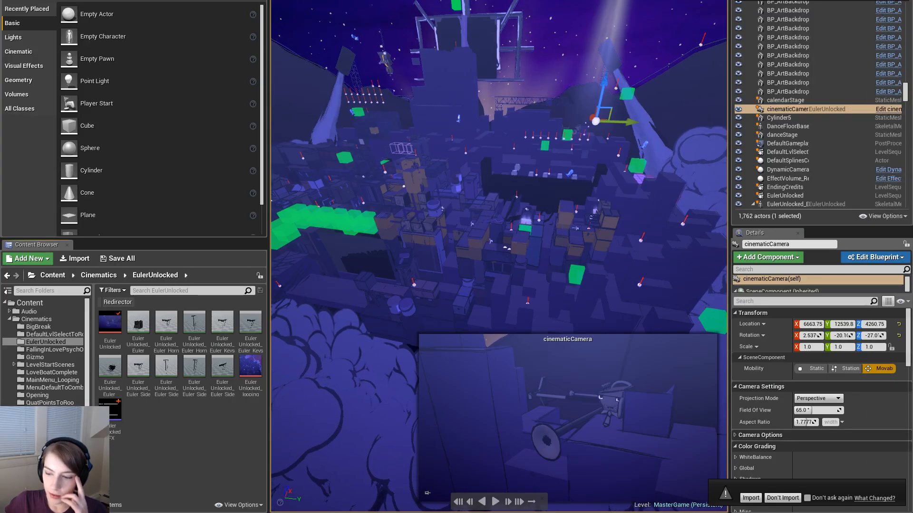
Switch to the browser and read the Washington University School of Medicine article on sleep deprivation and Alzheimer's brain damage
key(alt+Tab)
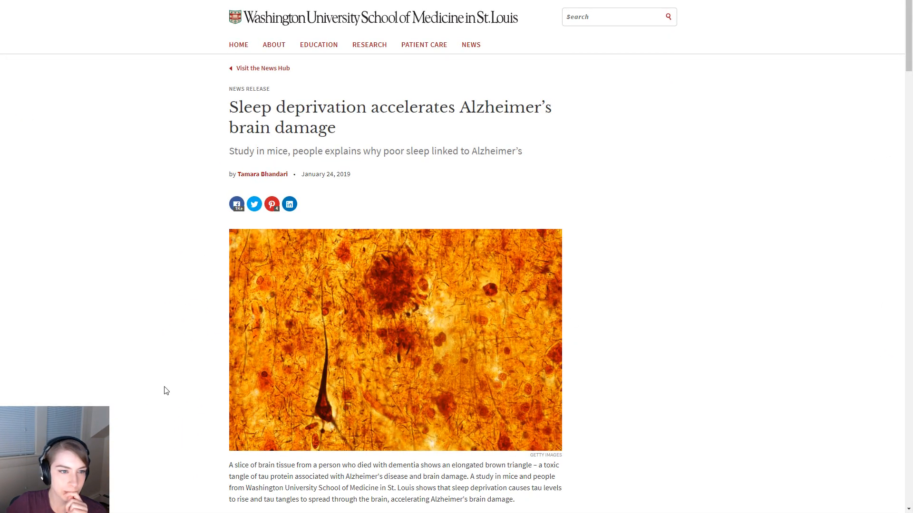
scroll(105, 352, down, 1)
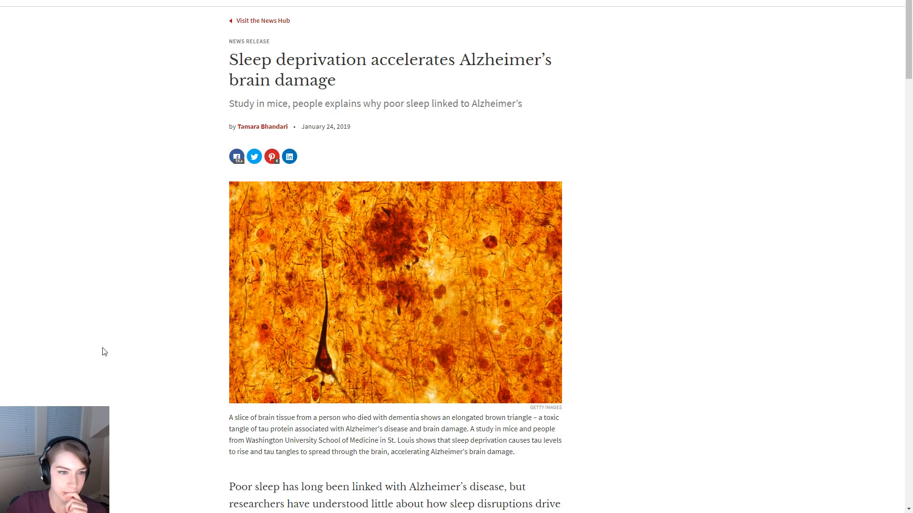
scroll(105, 352, down, 5)
scroll(105, 352, up, 5)
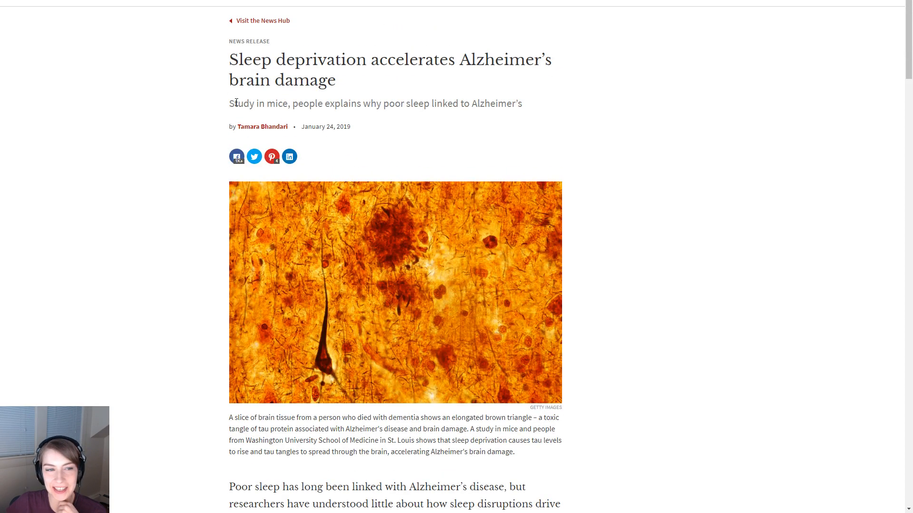
drag(235, 103, 289, 106)
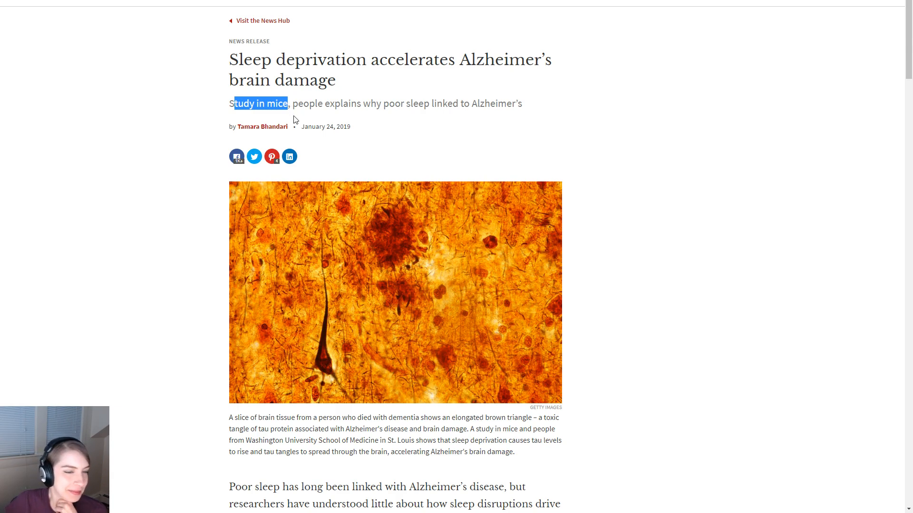
click(234, 101)
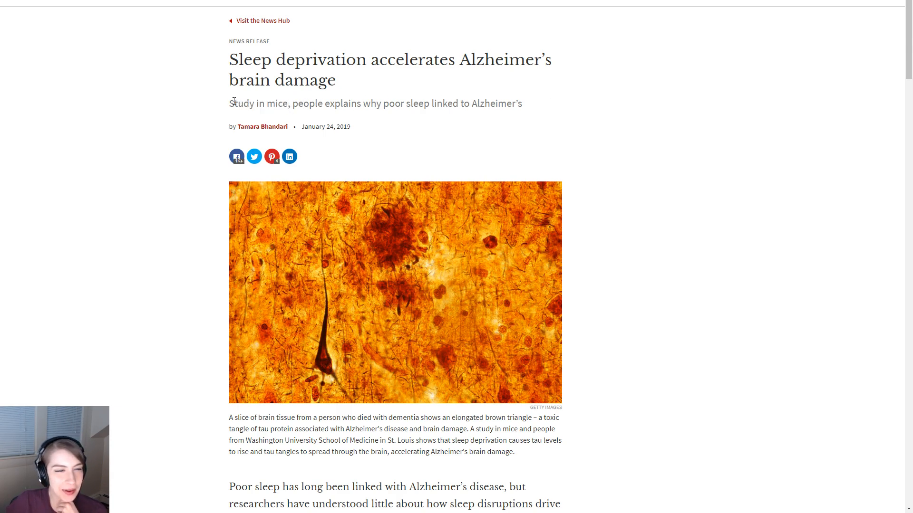
drag(229, 102, 354, 104)
click(521, 125)
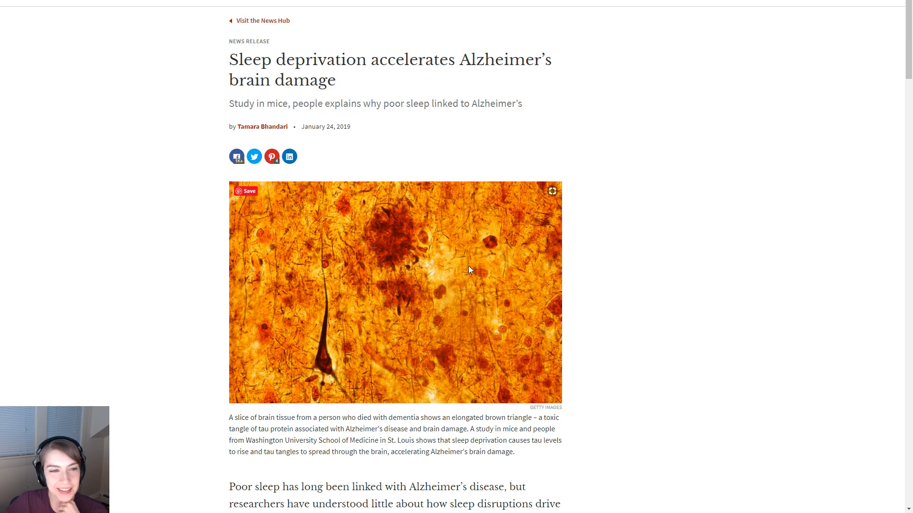
scroll(71, 367, down, 3)
scroll(71, 367, up, 4)
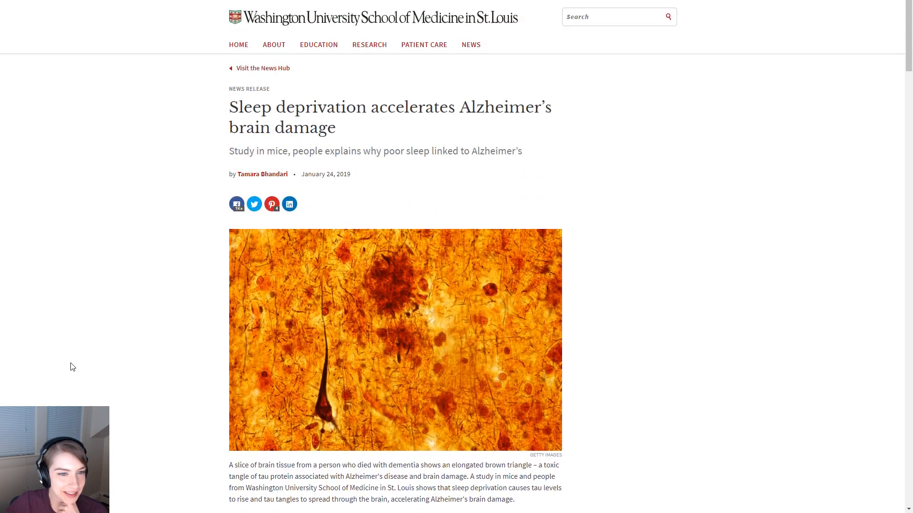
scroll(72, 367, down, 1)
scroll(71, 366, up, 1)
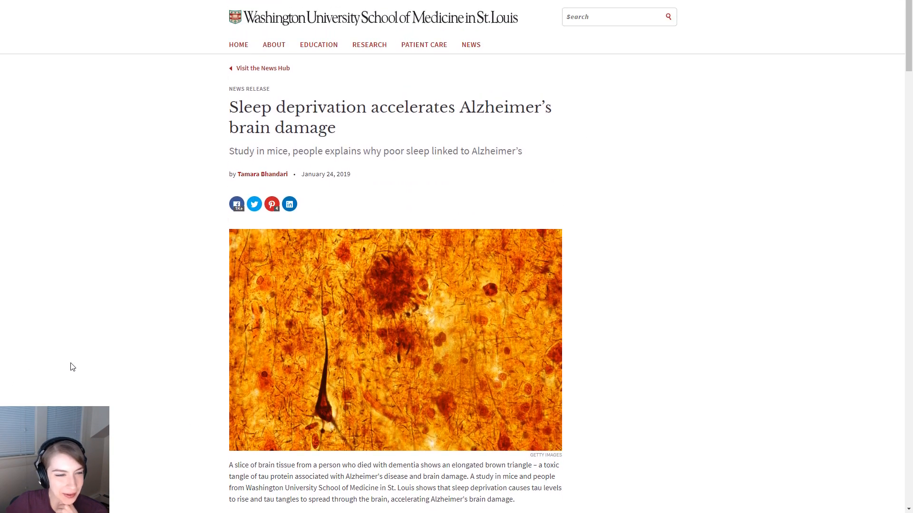
drag(234, 151, 519, 147)
click(674, 247)
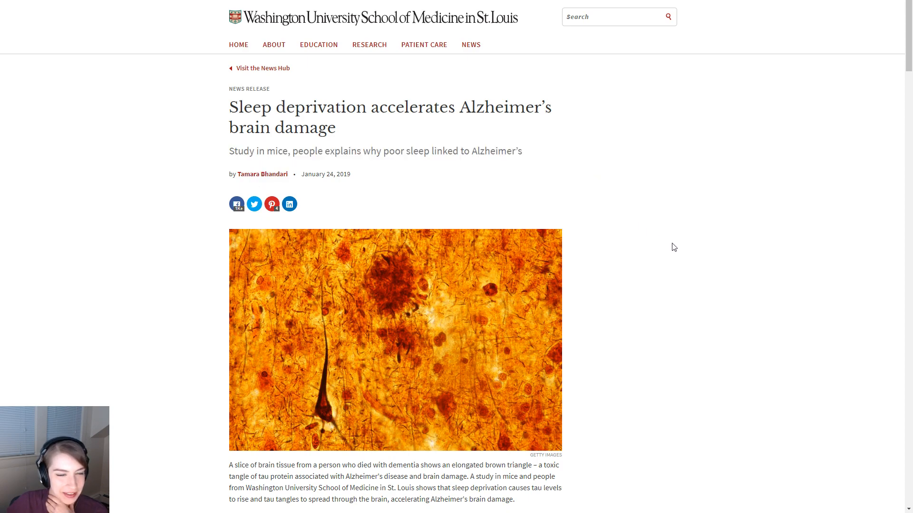
scroll(647, 267, down, 2)
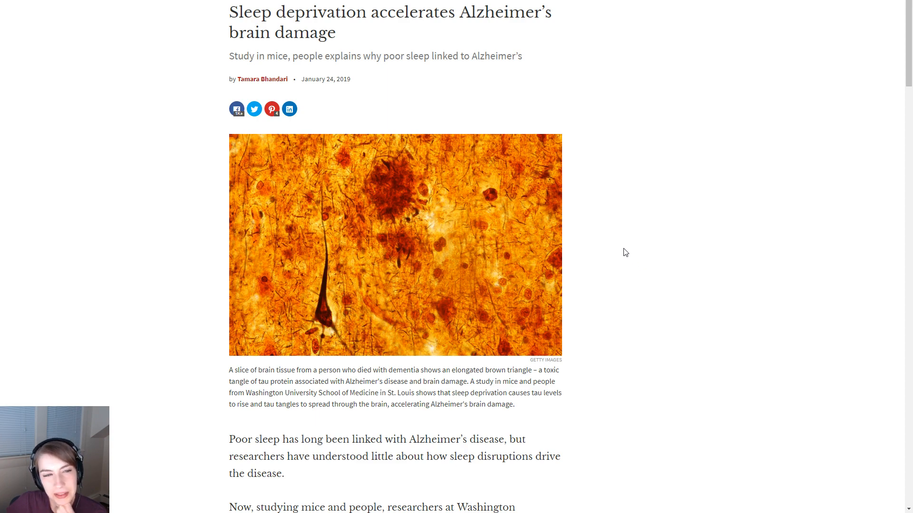
scroll(623, 250, down, 2)
scroll(615, 248, up, 2)
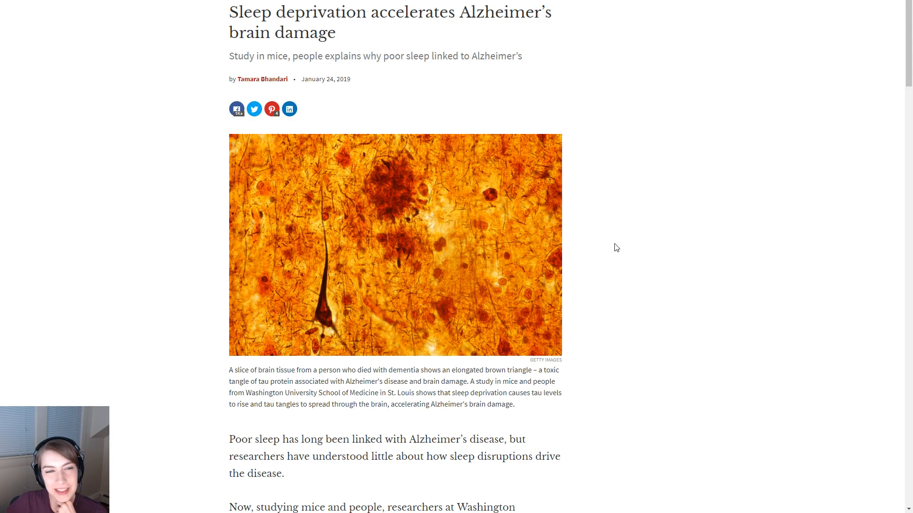
scroll(616, 248, down, 3)
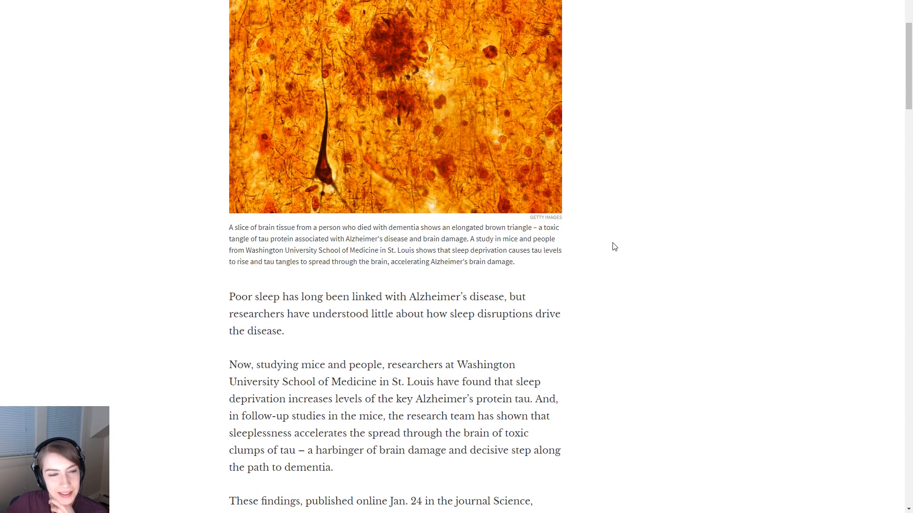
Skim the sleep deprivation article from its headline down to the paragraphs on tau levels in mice and people
scroll(611, 245, down, 1)
scroll(608, 243, up, 5)
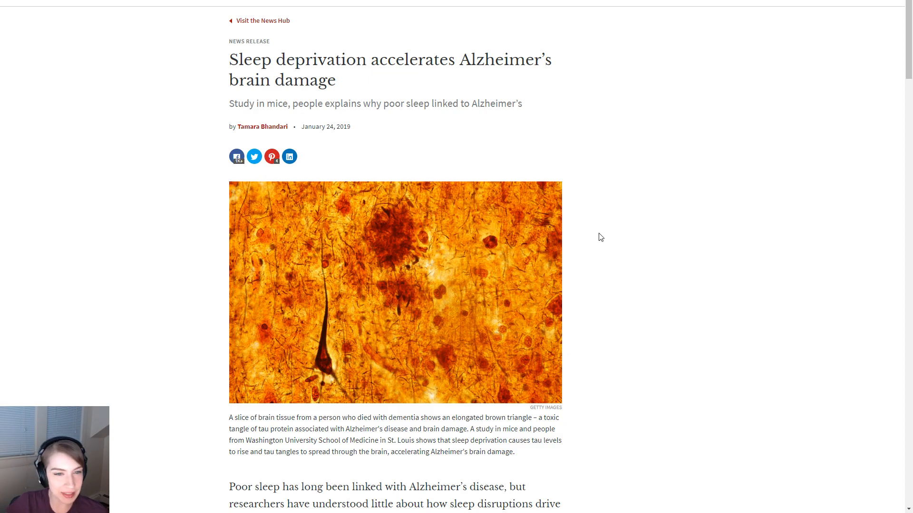
scroll(599, 237, down, 7)
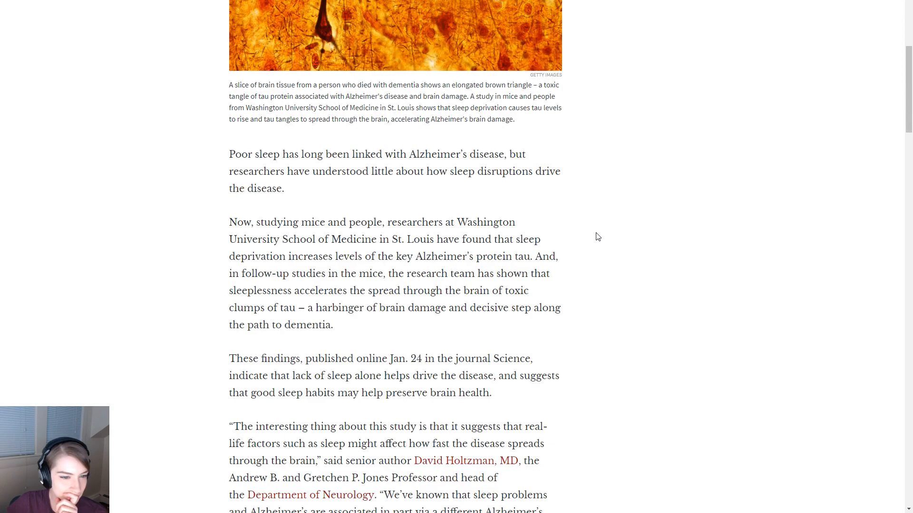
scroll(598, 236, down, 8)
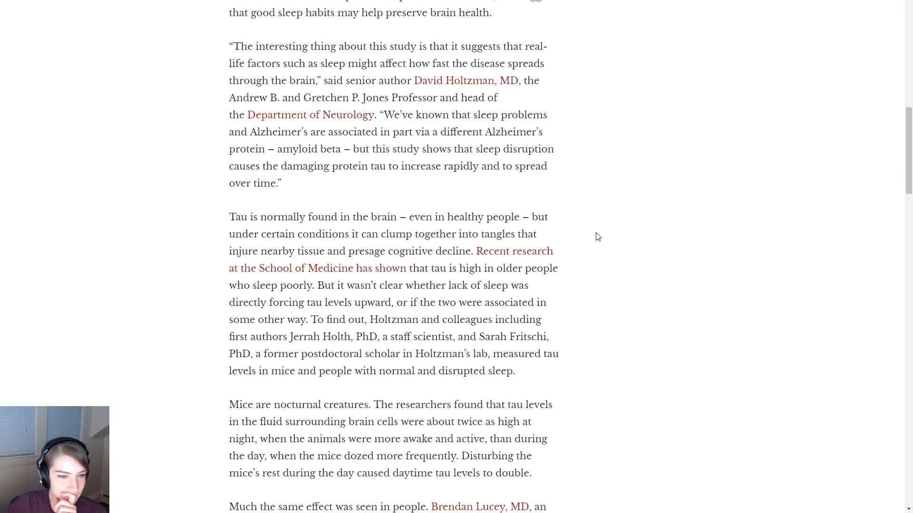
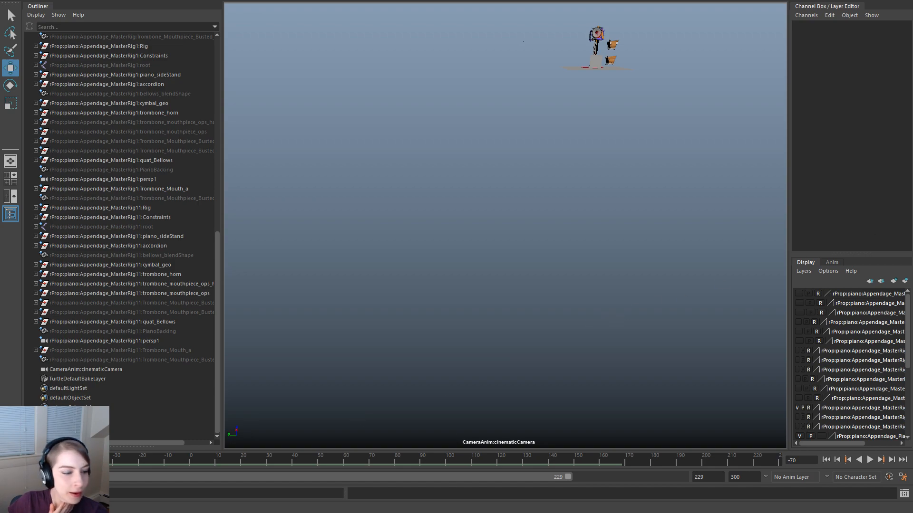
Switch to Maya and play the shot through cinematicCamera several times, from frame -70 and from frame -2
click(870, 462)
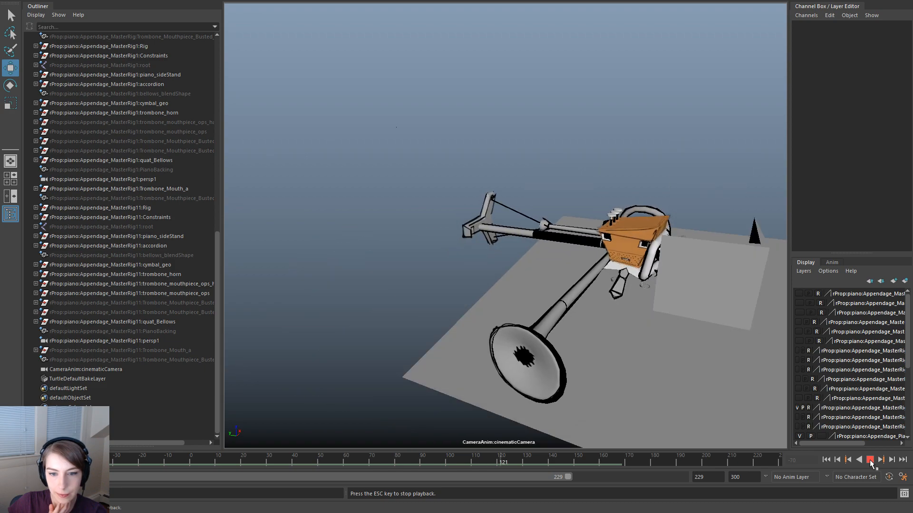
click(870, 460)
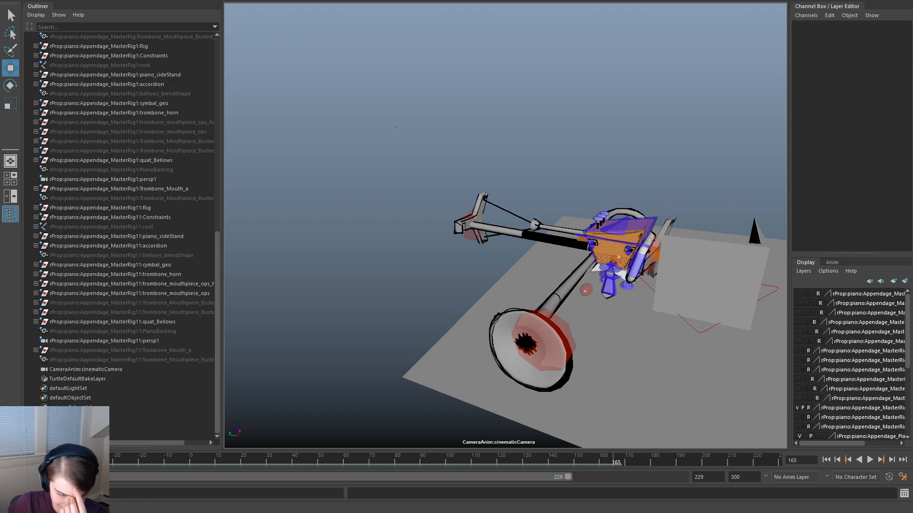
drag(34, 460, 9, 460)
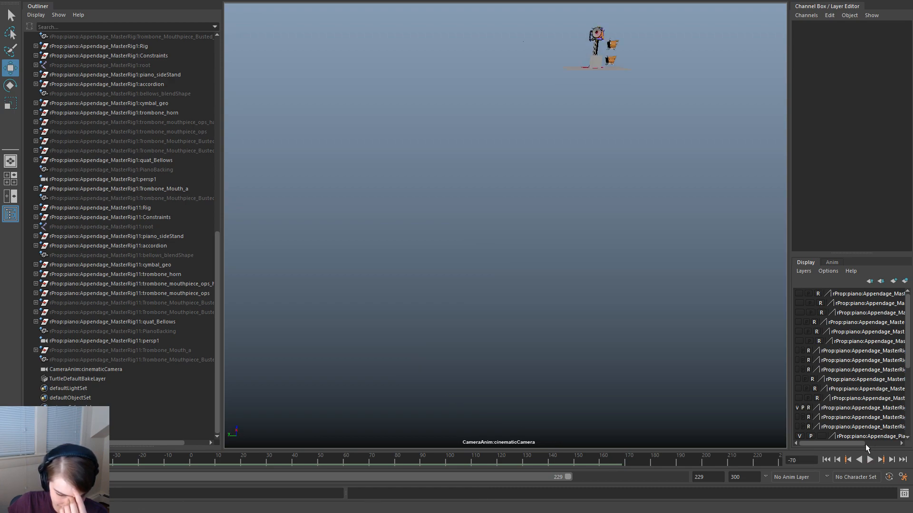
click(870, 460)
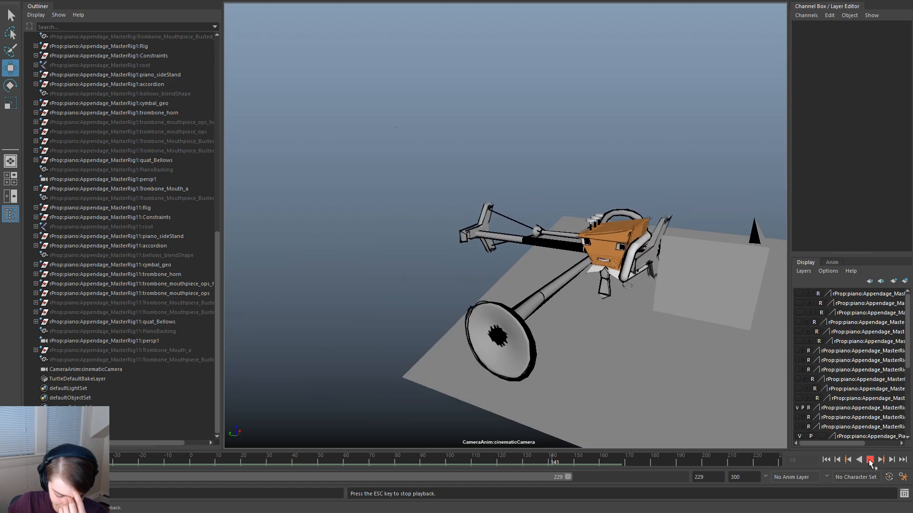
click(870, 460)
drag(240, 459, 186, 468)
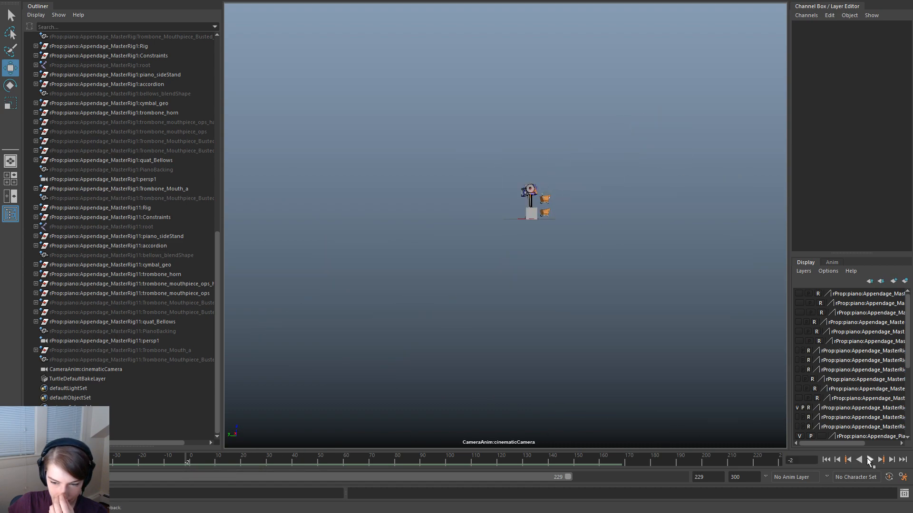
click(870, 460)
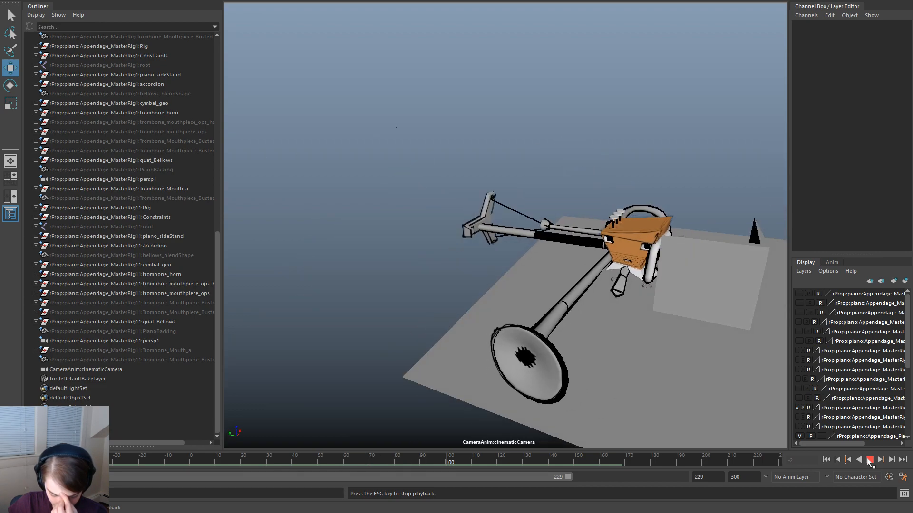
click(870, 460)
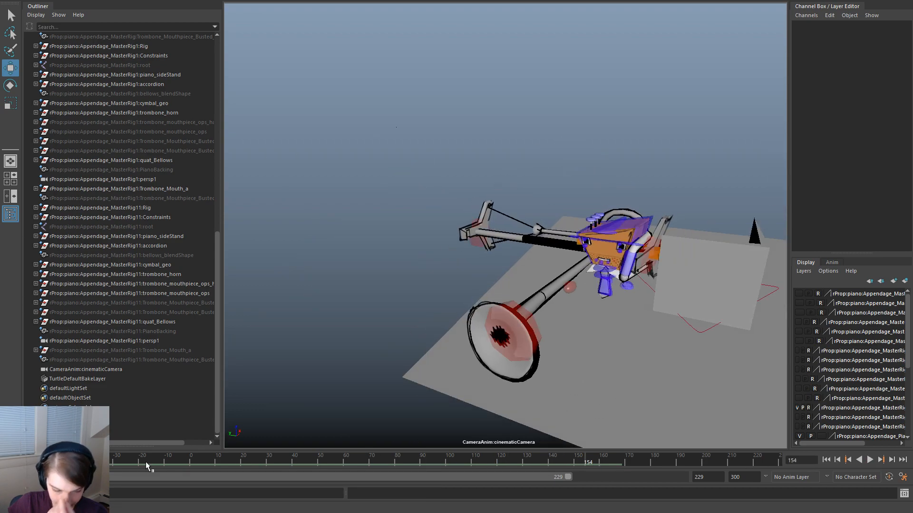
Hide the two spare orange piano heads behind the cube at frame 54 by setting their Visibility to 0
drag(279, 457, 330, 464)
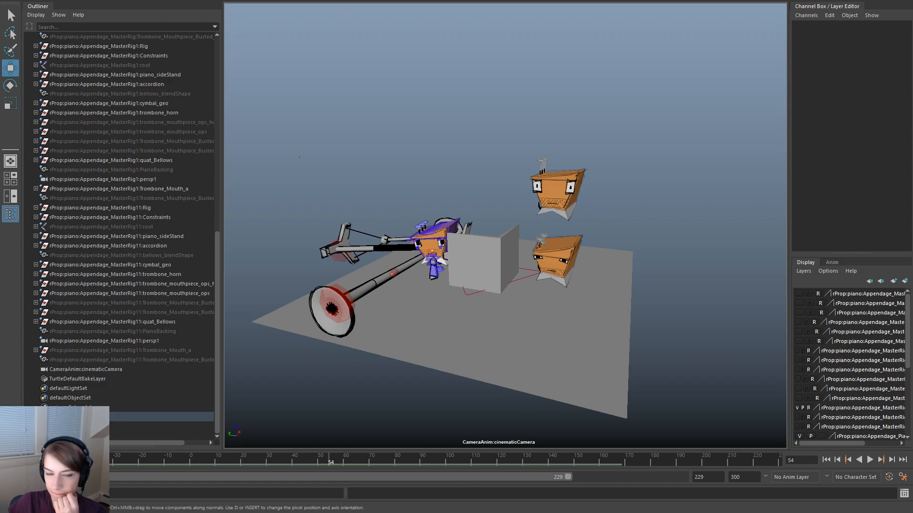
click(433, 268)
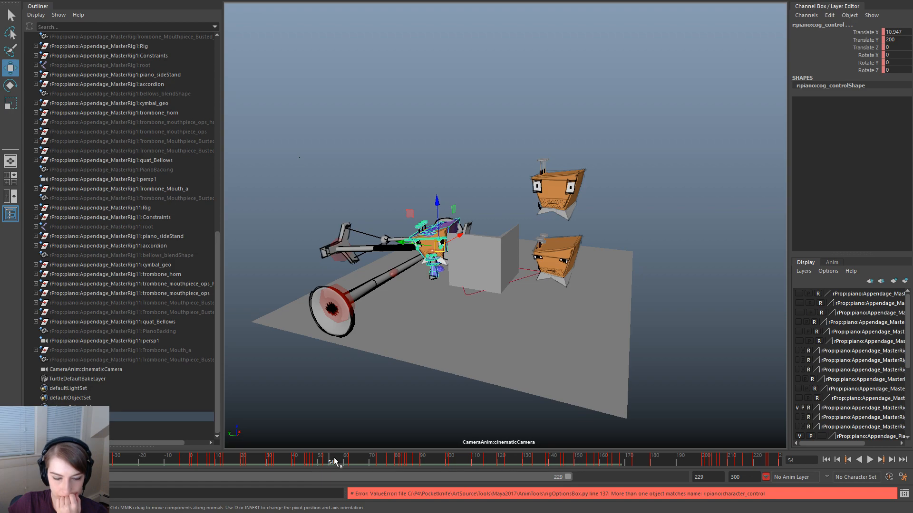
shift+drag(287, 170, 507, 393)
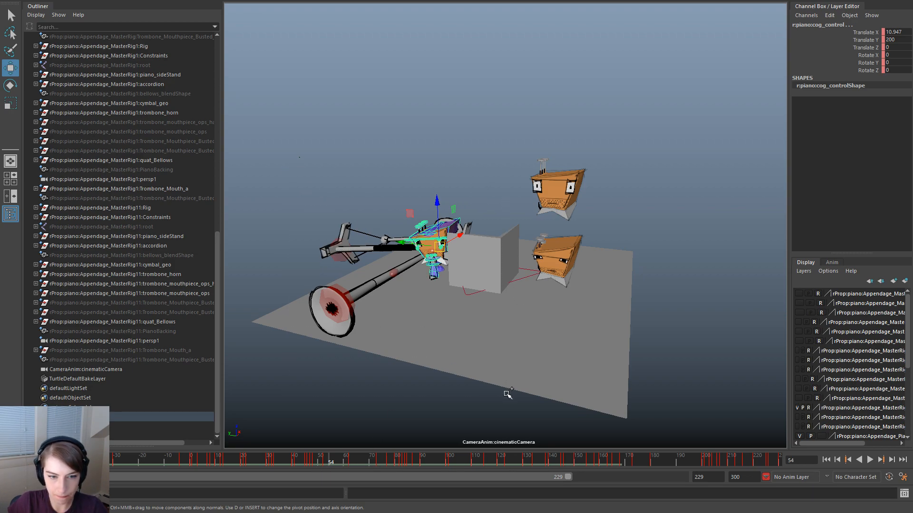
click(557, 193)
click(566, 255)
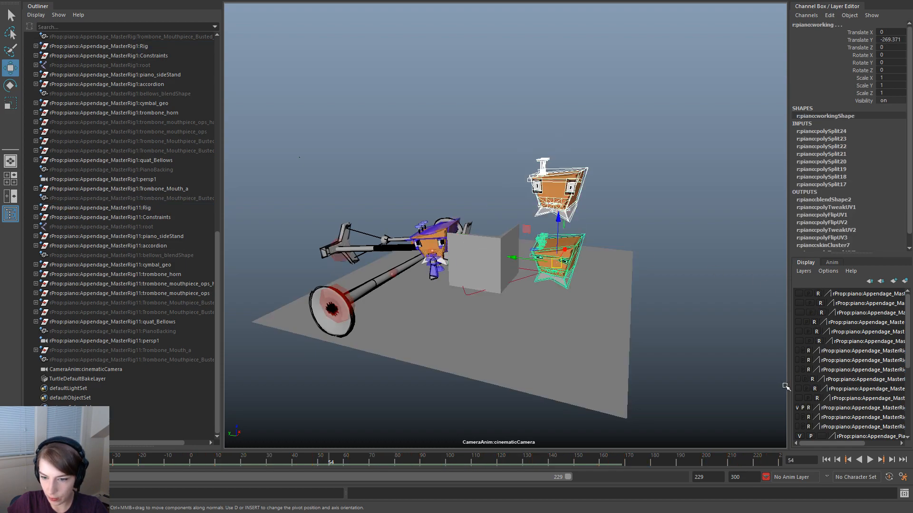
double_click(886, 101)
text(0)
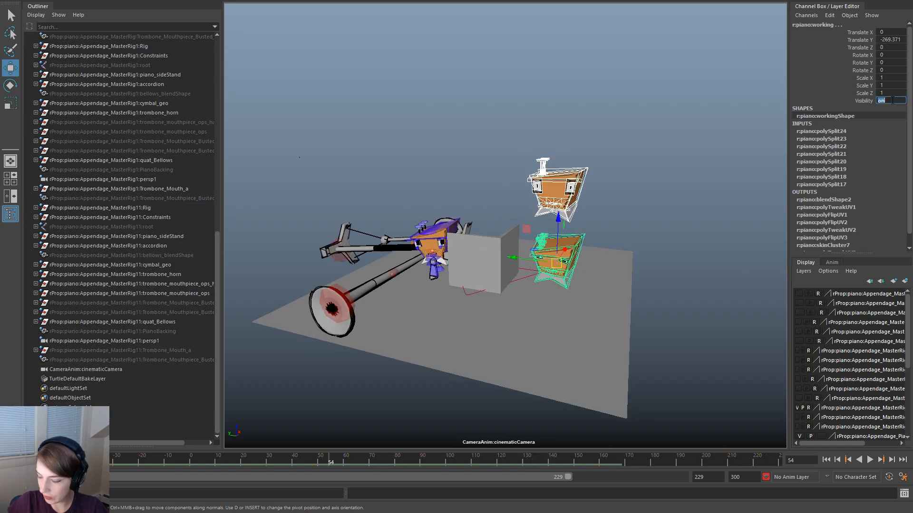
key(Return)
Put the ground plane and the cube into a new display layer and set that layer to Reference
click(578, 278)
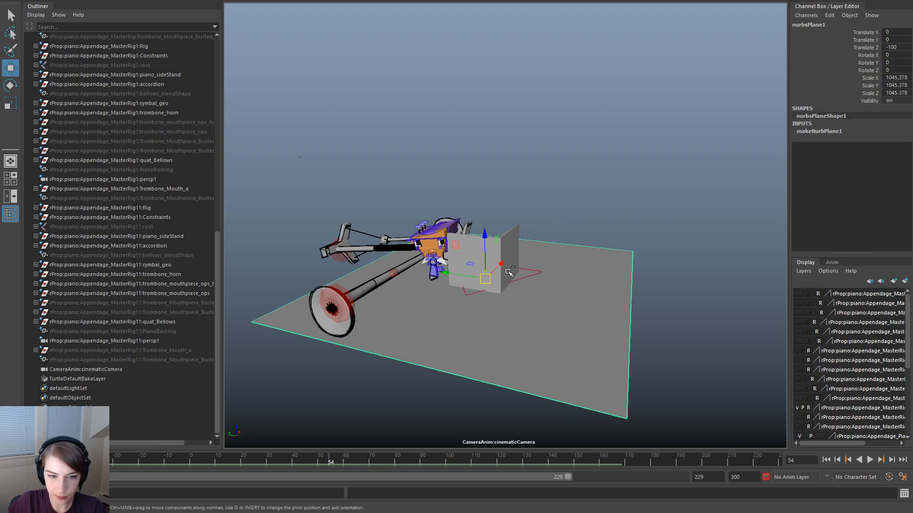
click(516, 237)
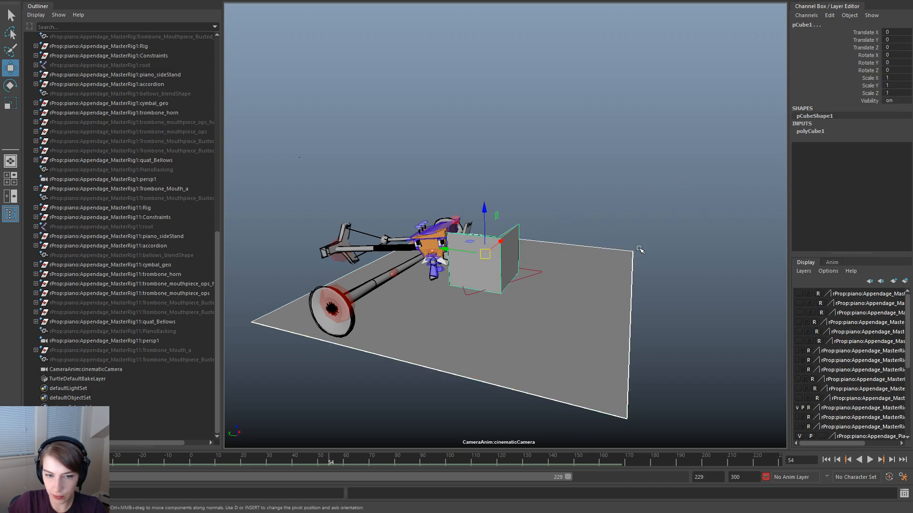
click(904, 281)
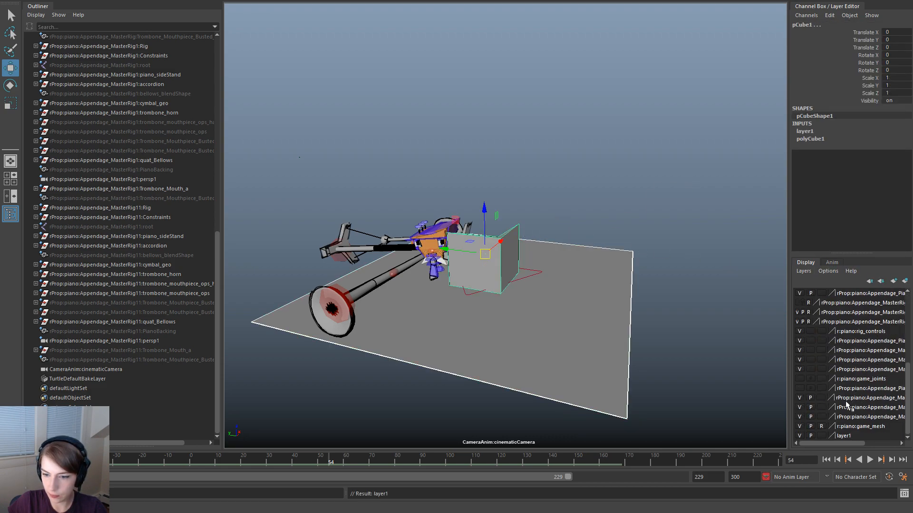
click(820, 436)
click(821, 436)
Select all of the piano character's rig controls and play the shot from about frame 20 to frame 125
drag(290, 158, 498, 328)
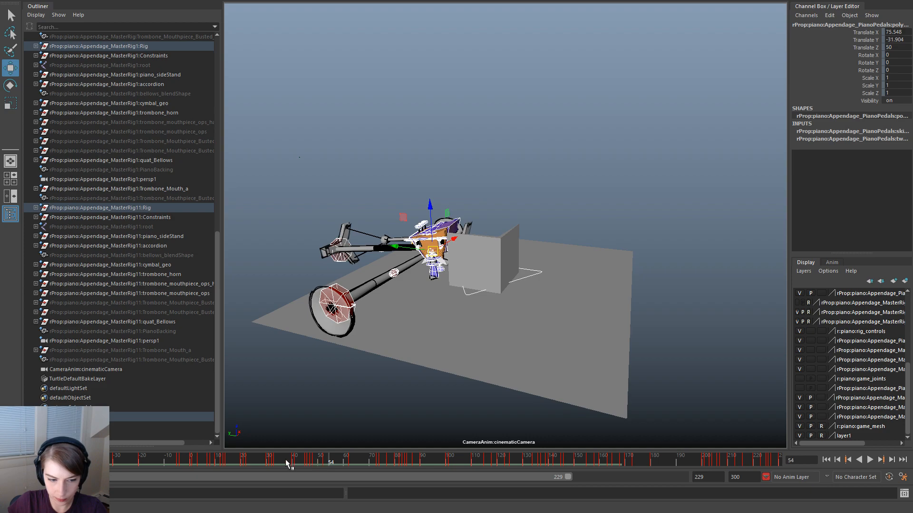
click(243, 460)
click(870, 460)
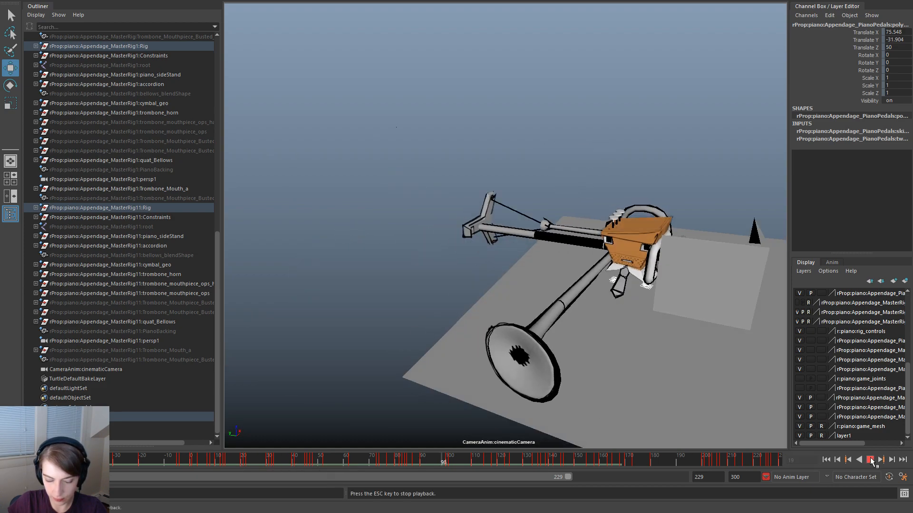
click(871, 460)
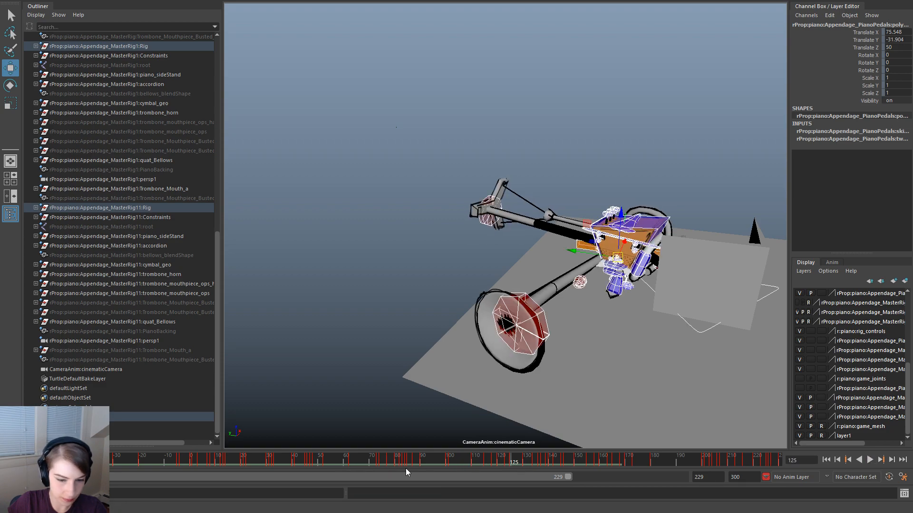
drag(511, 460, 504, 463)
alt+right_drag(528, 209, 561, 199)
key(space)
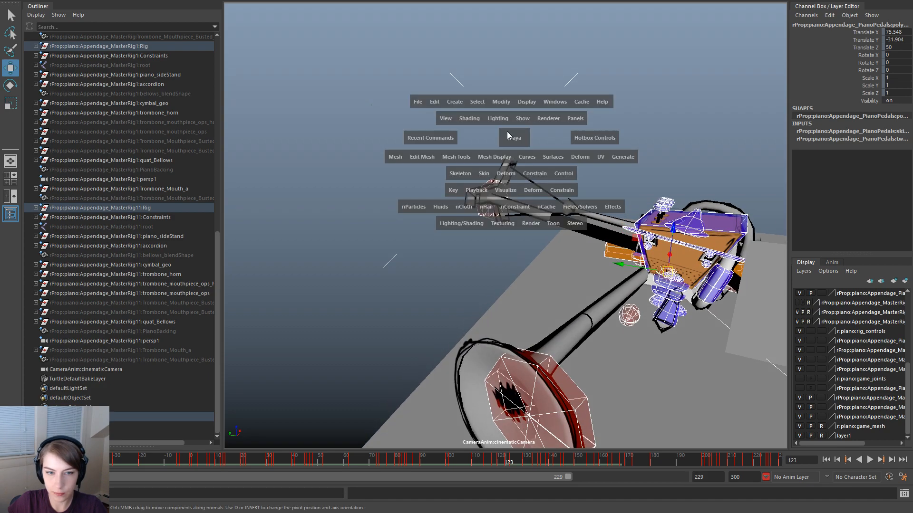
click(550, 105)
mouse_move(640, 156)
click(701, 162)
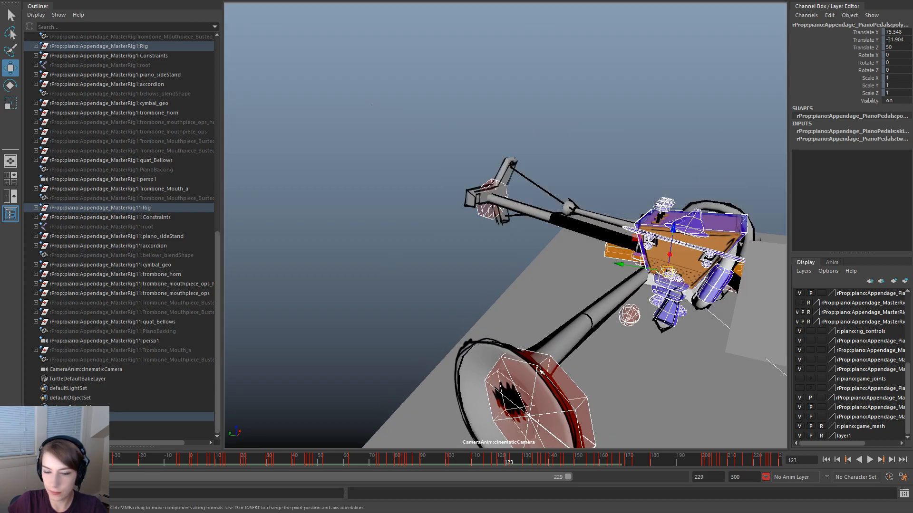
Extend the end of the timeline's playback range to frame 400
drag(531, 477, 683, 477)
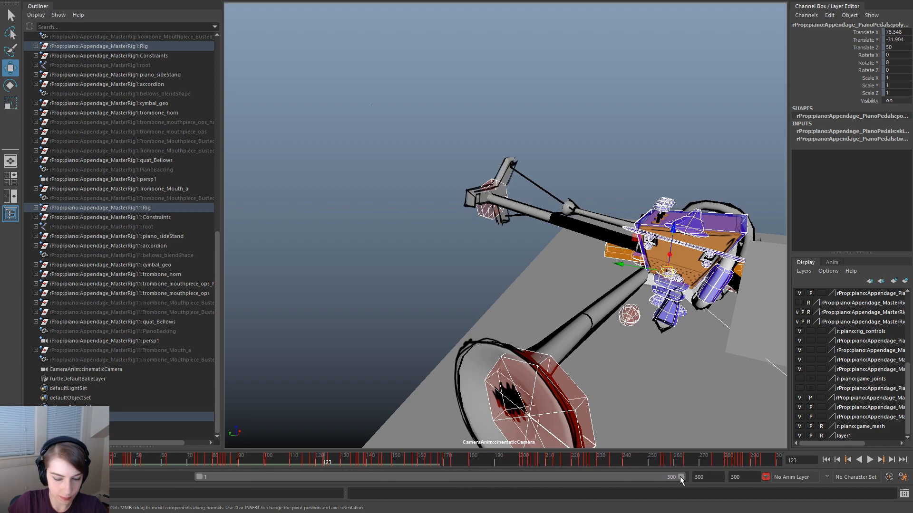
double_click(709, 478)
text(400)
key(Return)
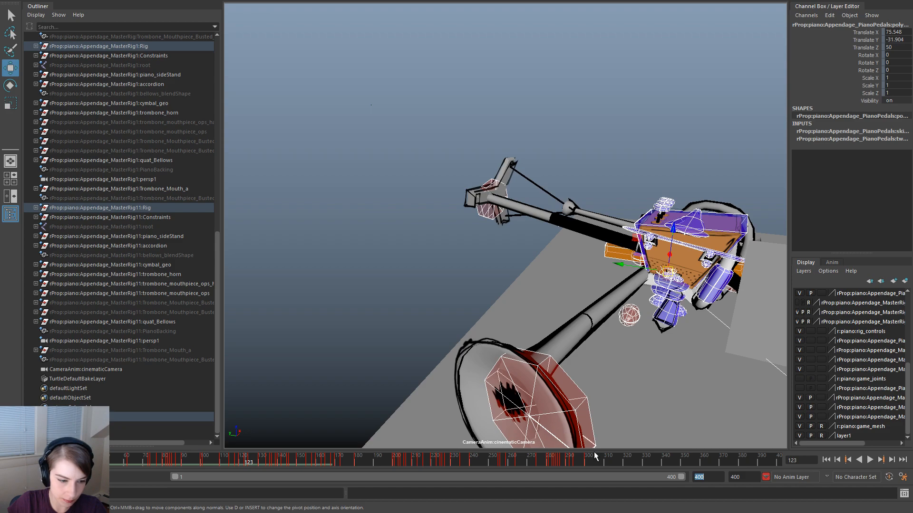
Shift the selected rig controls' keys up to about frame 306 later in time, and clear the selection
key(alt+v)
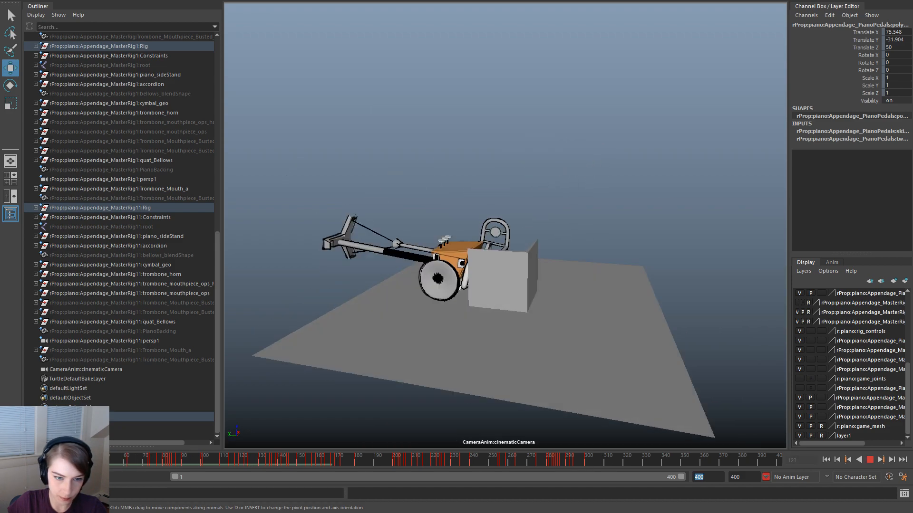
key(alt+v)
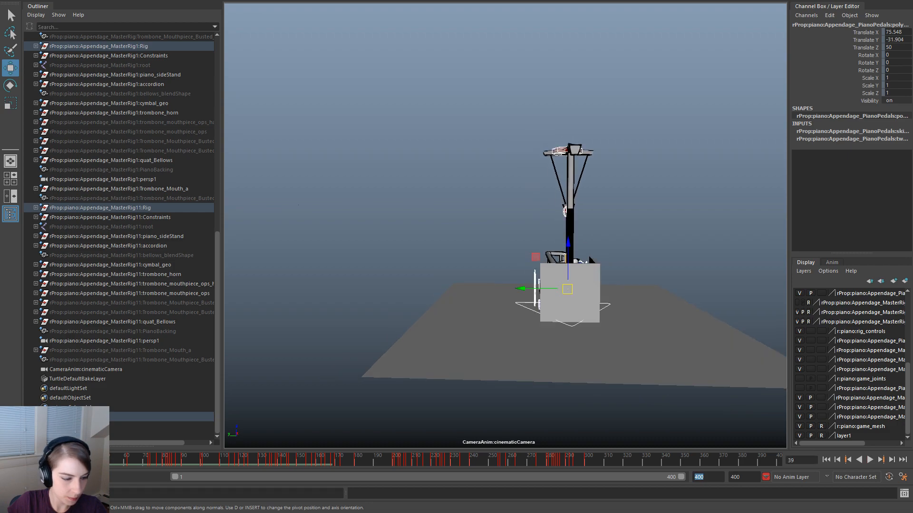
key(alt+v)
shift+drag(77, 460, 361, 458)
shift+drag(573, 460, 597, 461)
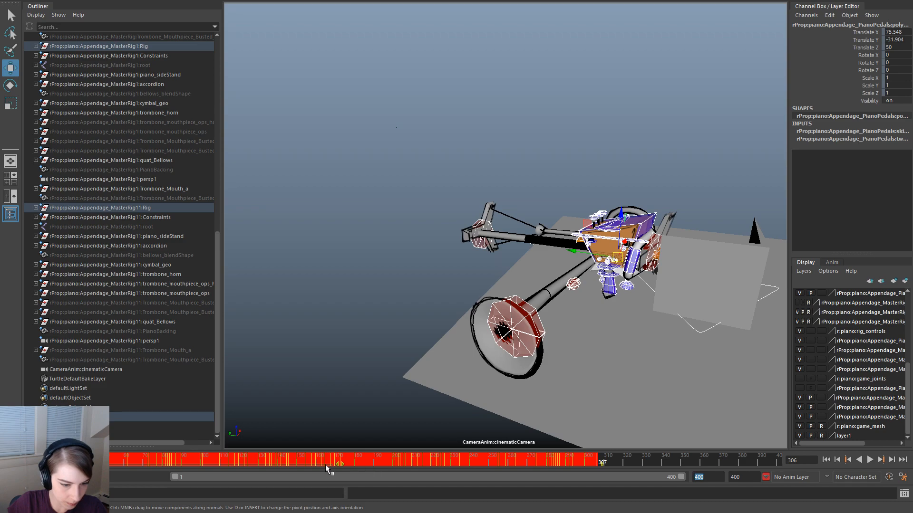
drag(336, 466, 496, 478)
drag(167, 461, 14, 461)
click(567, 359)
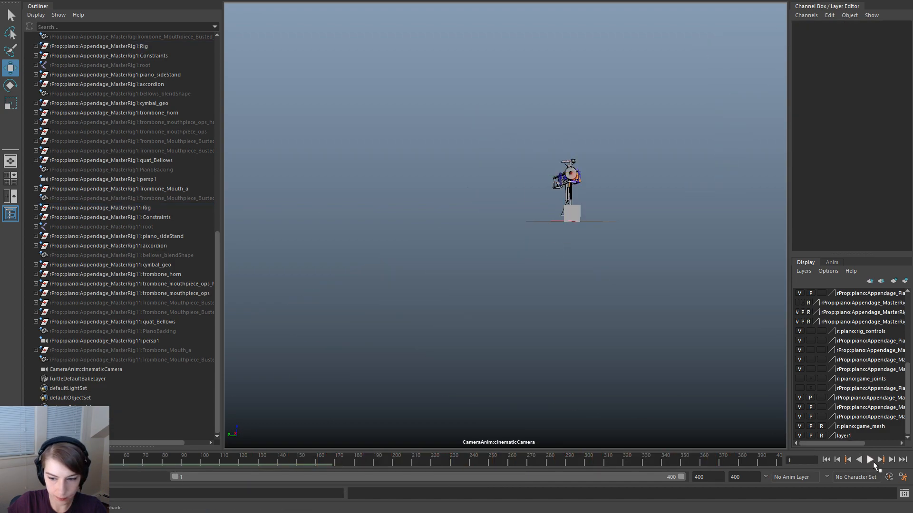
Play the retimed animation from frame 1 and extend the start of the playback range to before frame 0
click(874, 463)
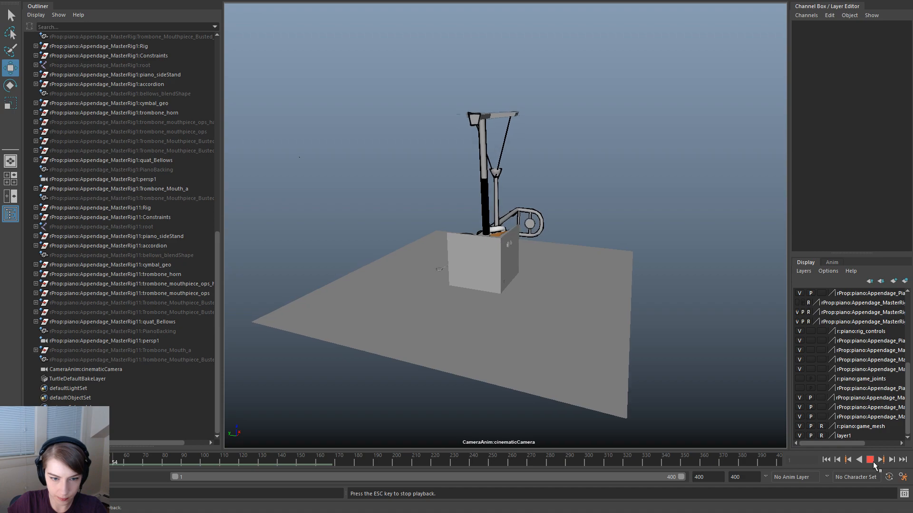
click(873, 463)
drag(171, 475, 81, 477)
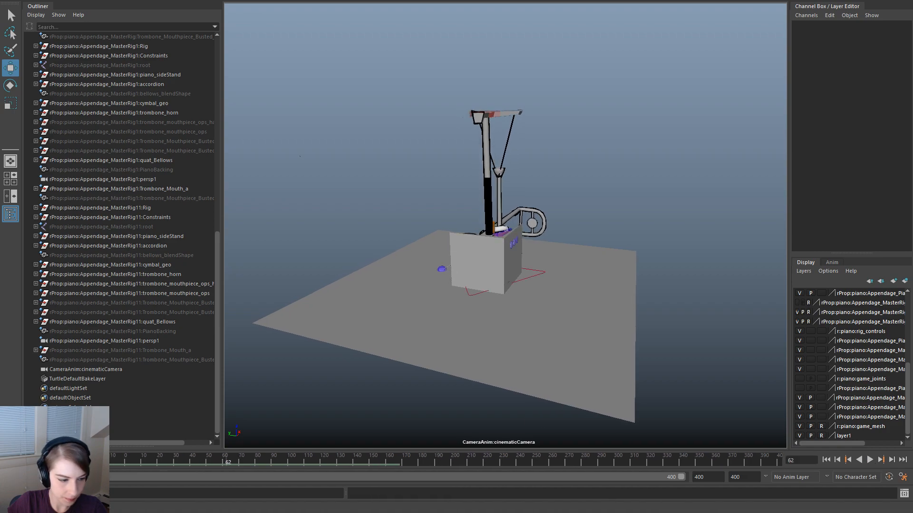
Play the shot from the start of the extended range, stop it, and scrub to frame 38 to check the timing
click(826, 462)
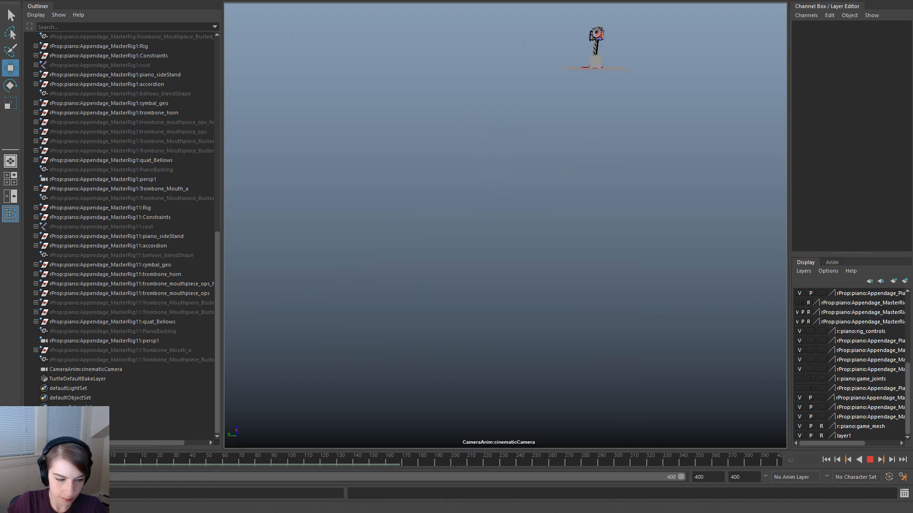
click(869, 459)
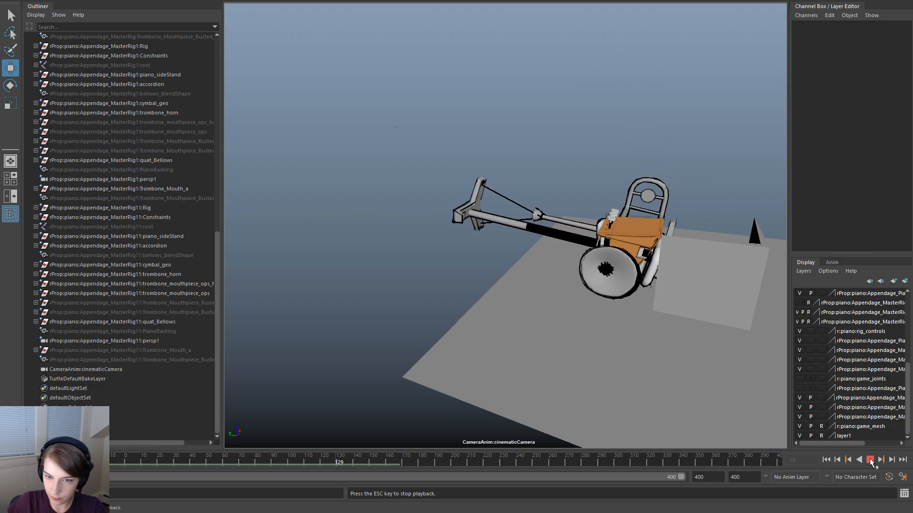
click(870, 460)
drag(91, 462, 190, 461)
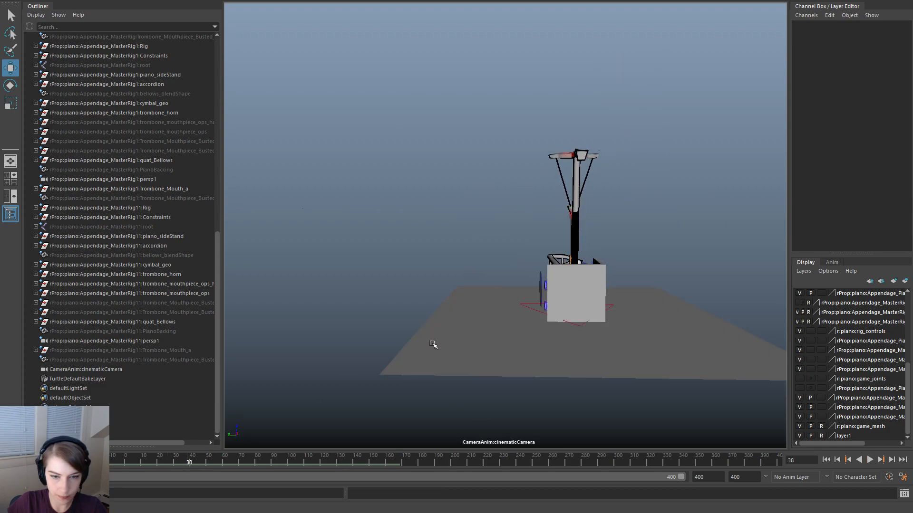
Switch the viewport from cinematicCamera to the persp view and select the cinematicCamera object
scroll(541, 325, down, 2)
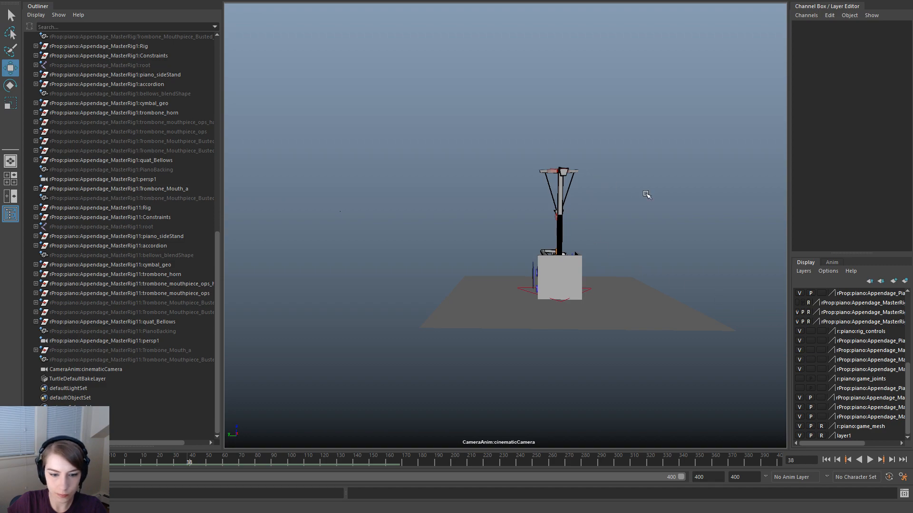
key(space)
click(576, 154)
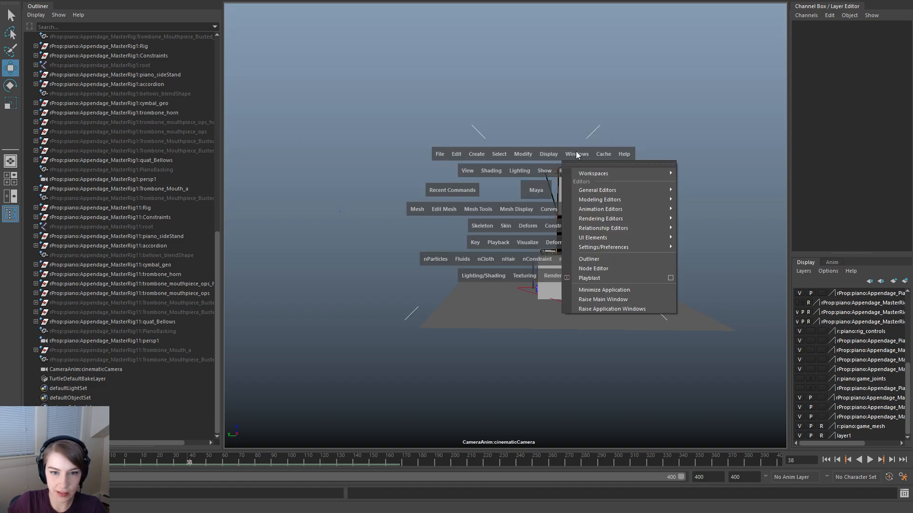
mouse_move(649, 190)
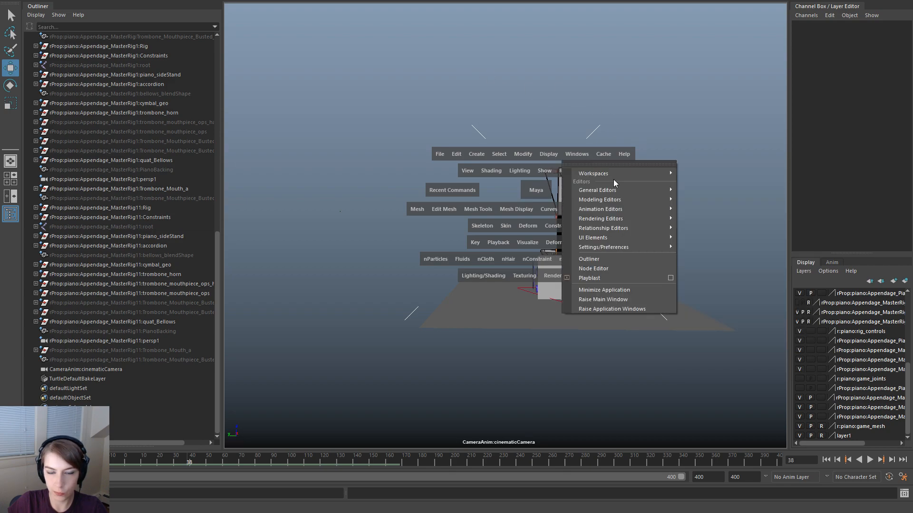
click(546, 102)
key(space)
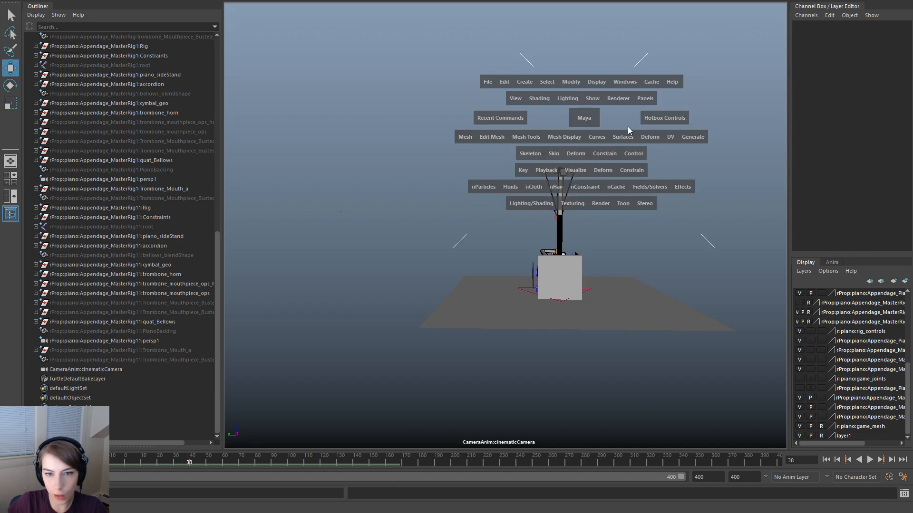
click(642, 99)
mouse_move(685, 111)
click(777, 120)
drag(412, 186, 457, 245)
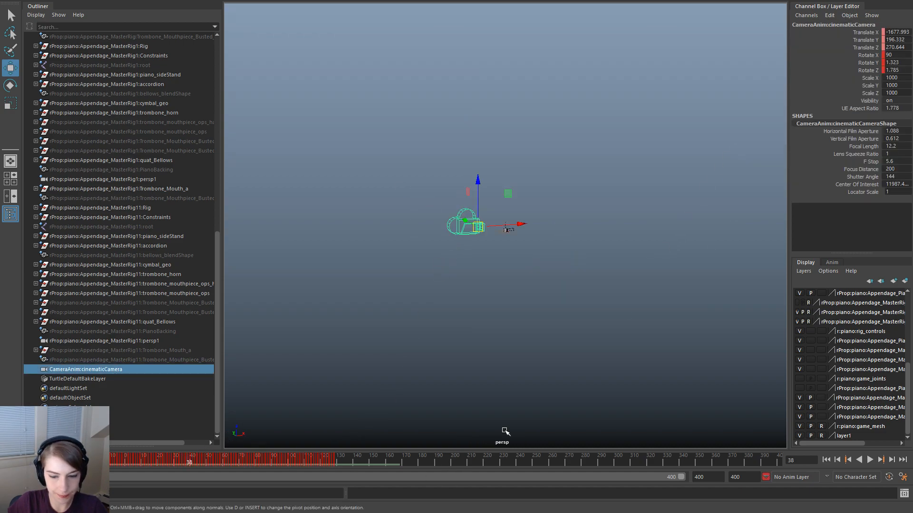
Enlarge the Graph Editor showing the camera's curves and examine the Rotate X, Rotate Y and Translate Z curves individually
click(523, 1)
drag(534, 124, 475, 137)
double_click(474, 137)
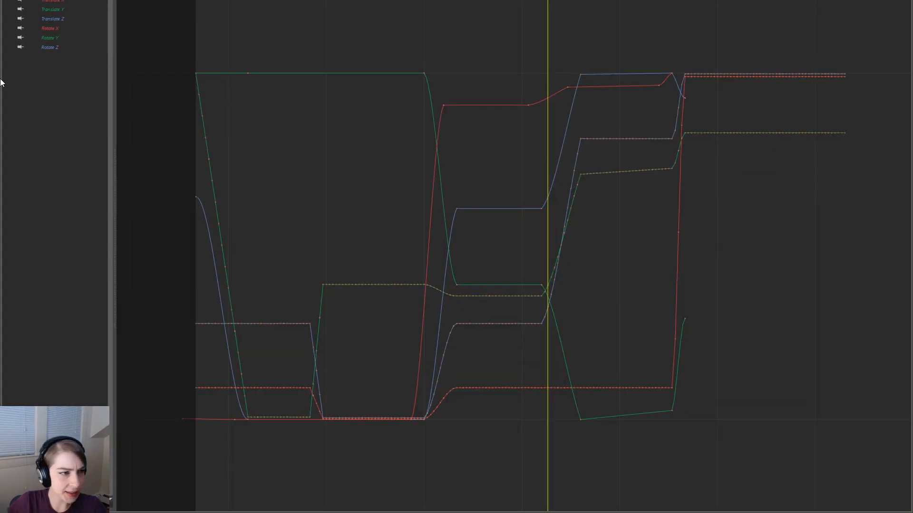
click(61, 45)
shift+click(63, 3)
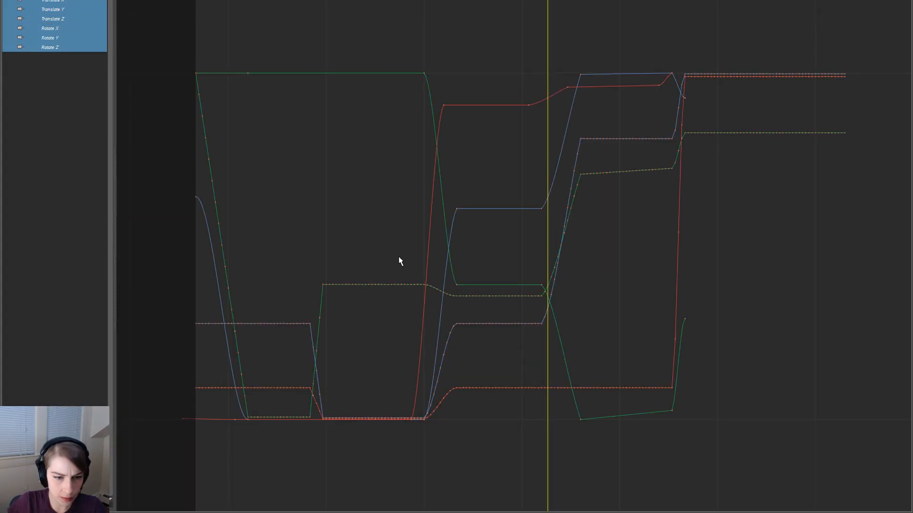
click(64, 30)
click(63, 38)
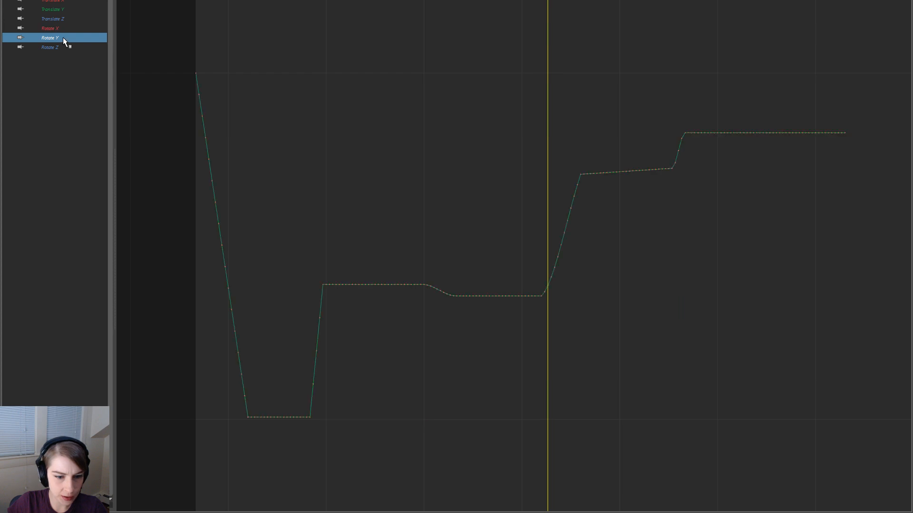
click(58, 19)
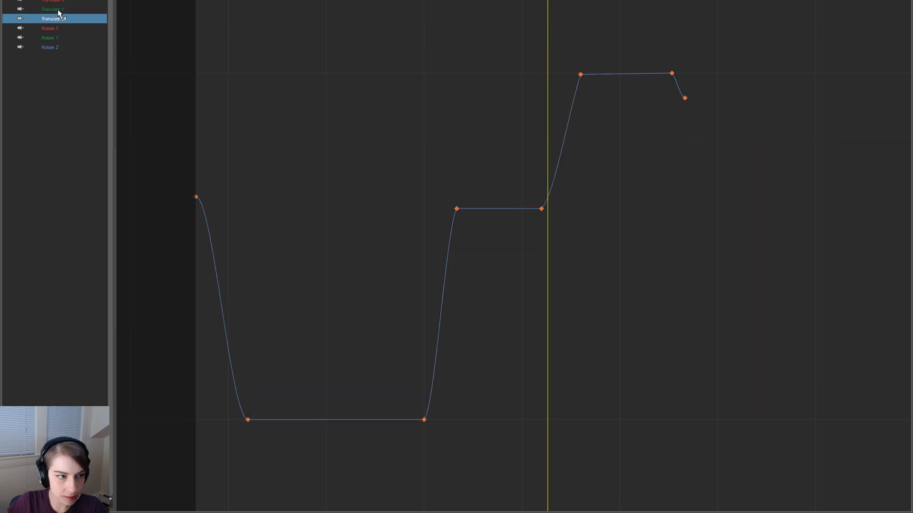
Isolate the camera's Rotate X curve and delete its in-between keys along the long flat section before the steep rise
click(59, 28)
drag(458, 372, 668, 479)
key(Delete)
Try deleting the Rotate X keys along the steep rise, select all three rotation curves and undo that deletion
drag(790, 361, 562, 104)
key(Delete)
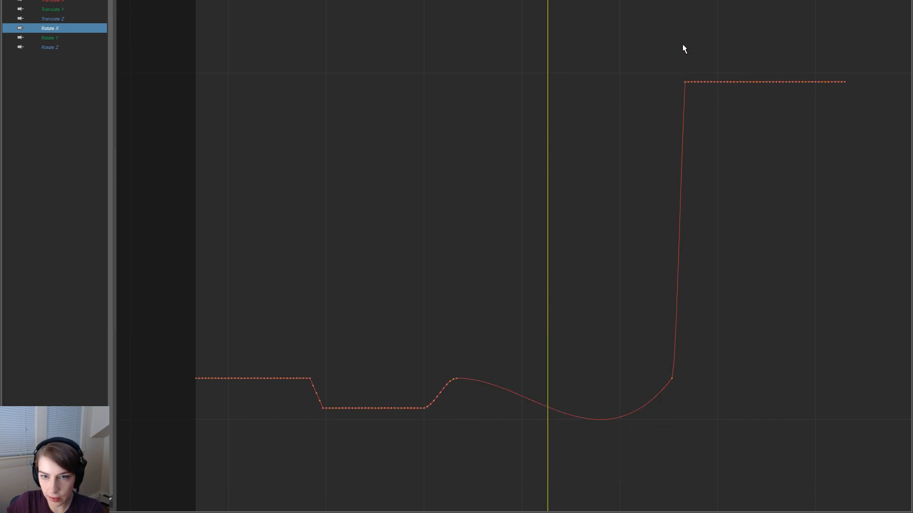
drag(716, 103, 702, 62)
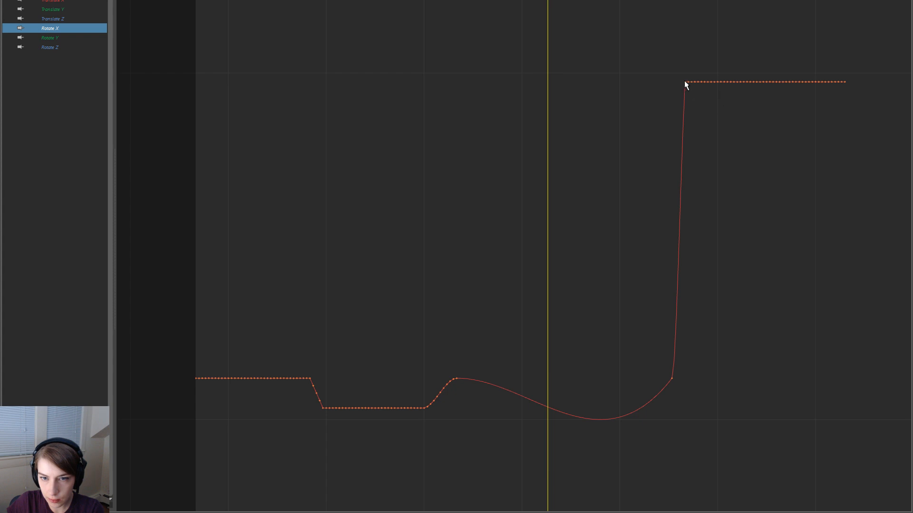
shift+click(68, 47)
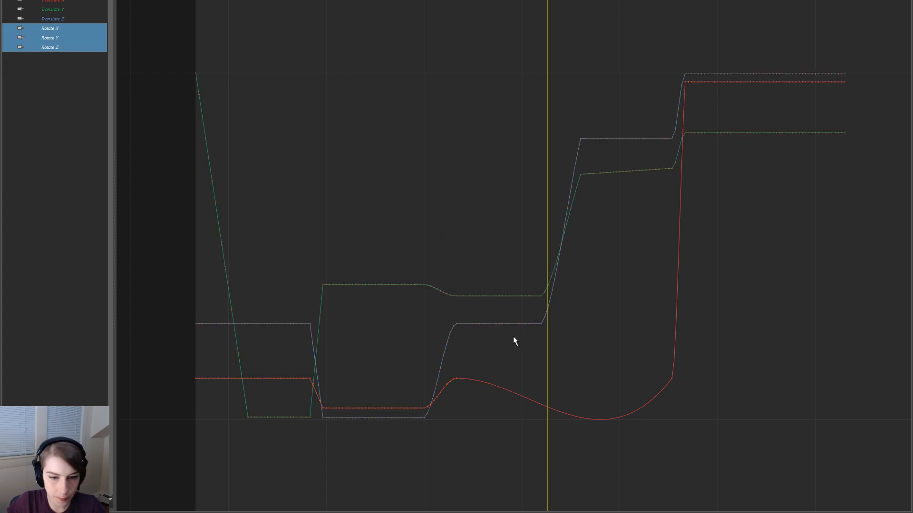
key(ctrl+z)
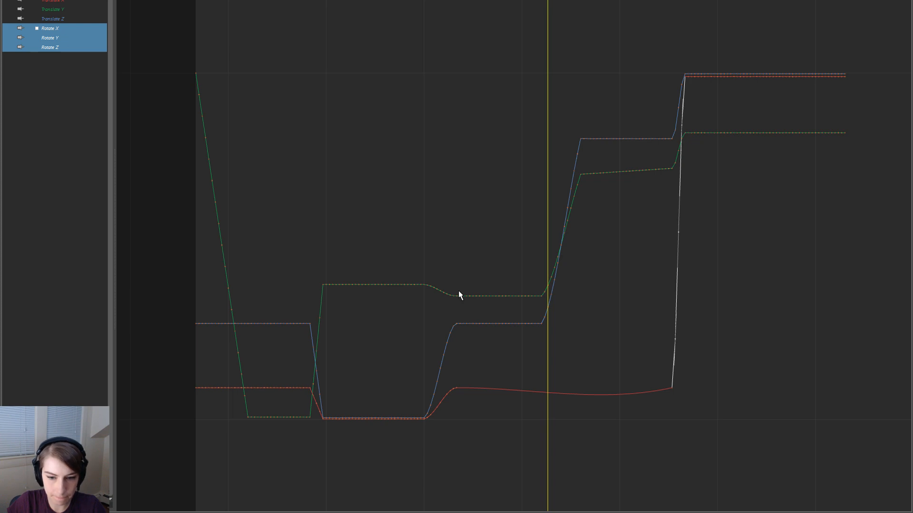
Delete the in-between Rotate Y and Rotate Z keys on the middle hold and on the climb around the current frame
click(459, 291)
drag(458, 285, 540, 433)
click(606, 371)
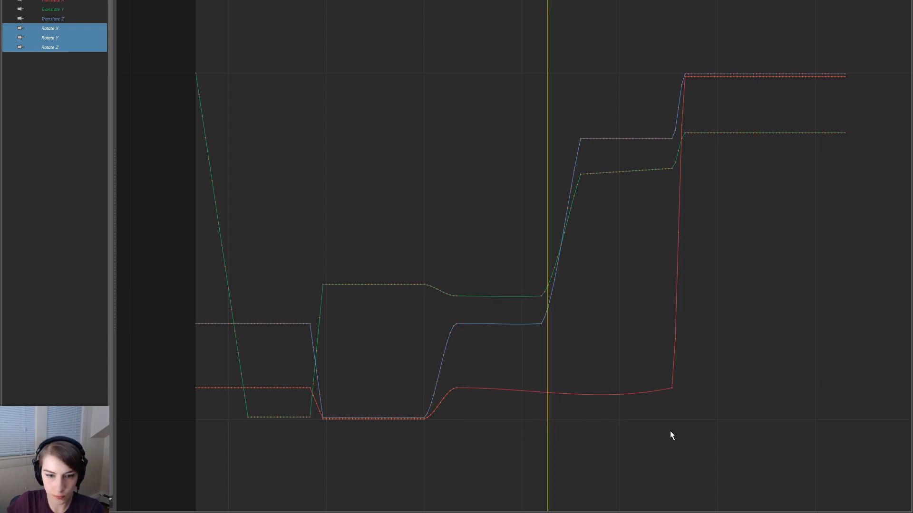
drag(559, 141, 591, 363)
key(Delete)
drag(585, 444, 546, 219)
key(Delete)
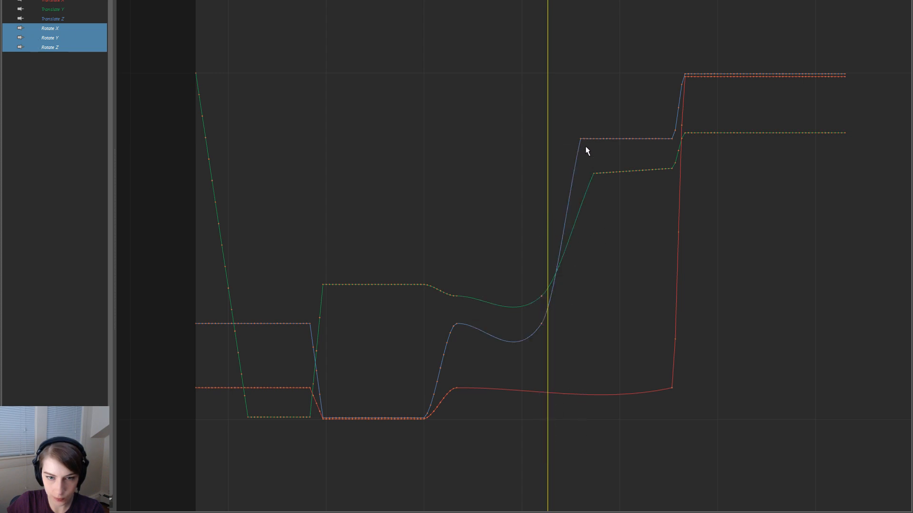
Delete the in-between Rotate Z and Rotate Y keys on the hold after the climb and make the curve tangents linear
drag(582, 127, 671, 162)
key(Delete)
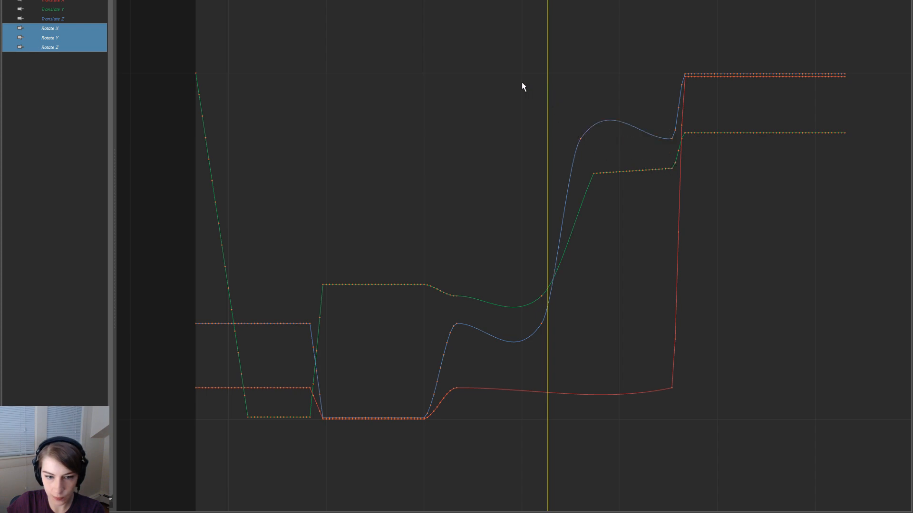
drag(628, 215, 669, 219)
key(Delete)
drag(432, 86, 773, 414)
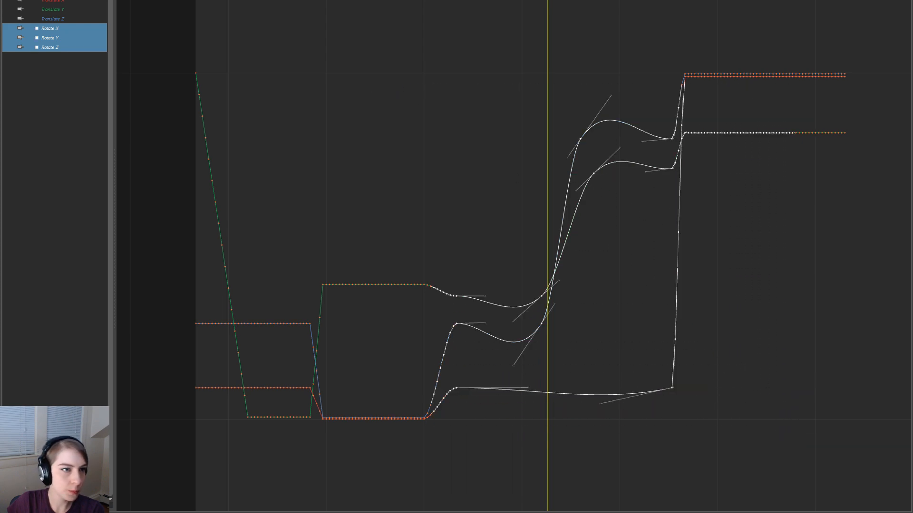
click(625, 100)
Strip the in-between rotation keys from the last rise and the final hold, and make the tangents there linear
drag(677, 79, 681, 162)
key(Delete)
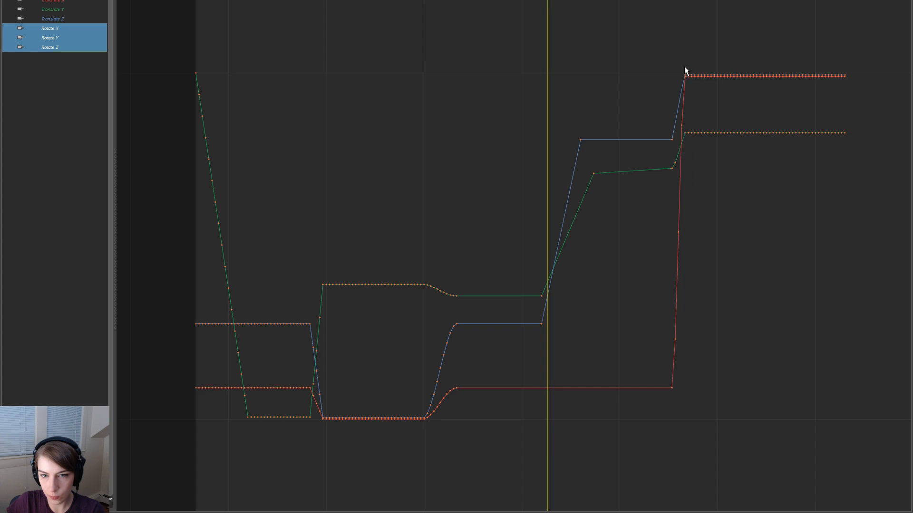
drag(687, 64, 840, 217)
key(Delete)
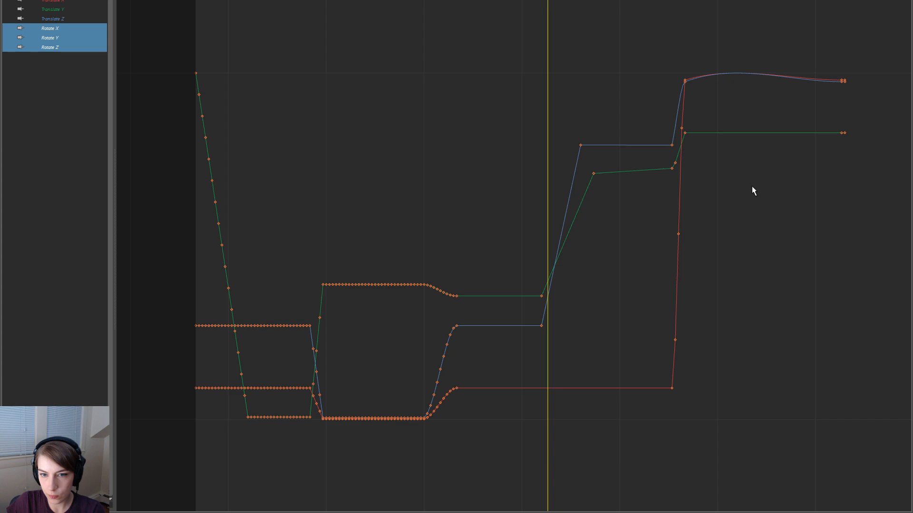
drag(666, 42, 860, 263)
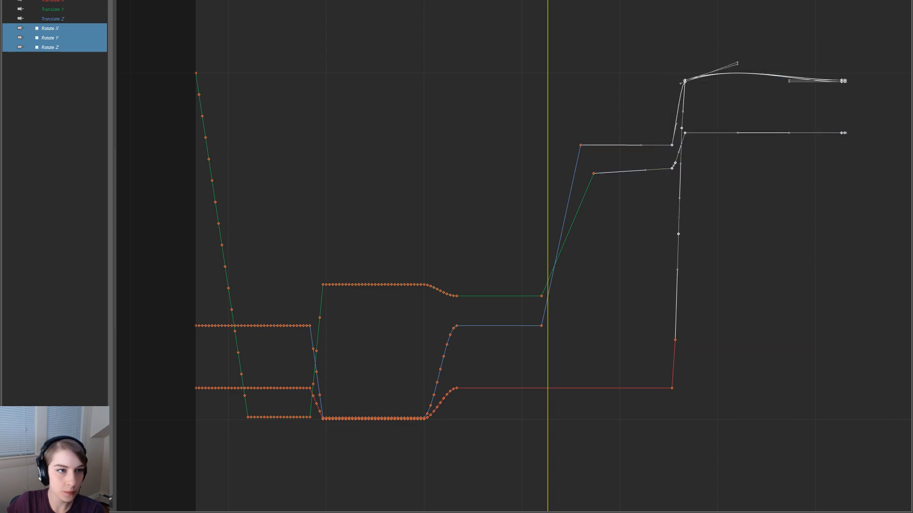
click(635, 99)
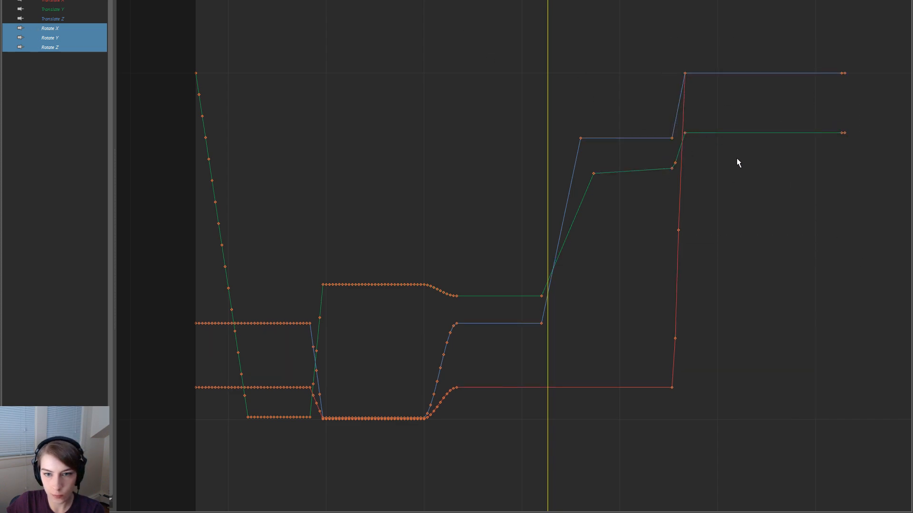
drag(715, 359, 648, 216)
key(Delete)
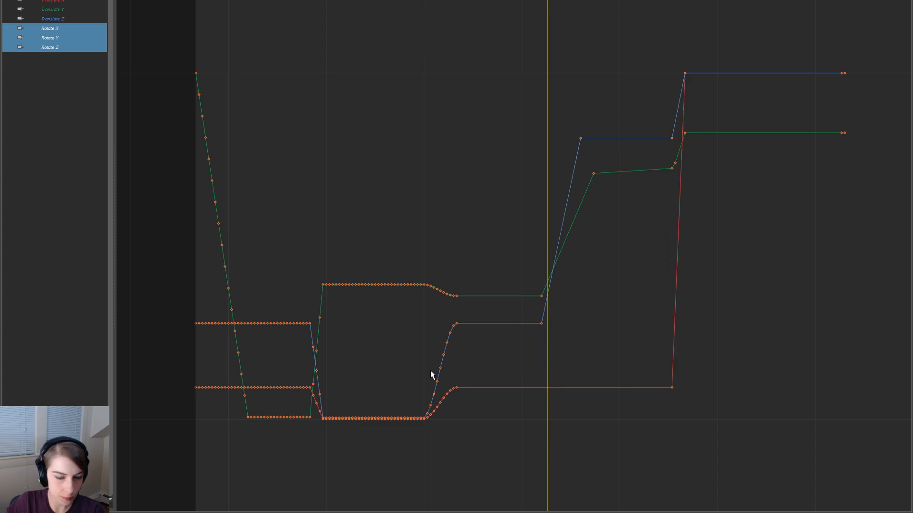
Delete the in-between rotation keys across the opening section, from just after the first keys to the first transition
drag(192, 83, 256, 301)
key(Delete)
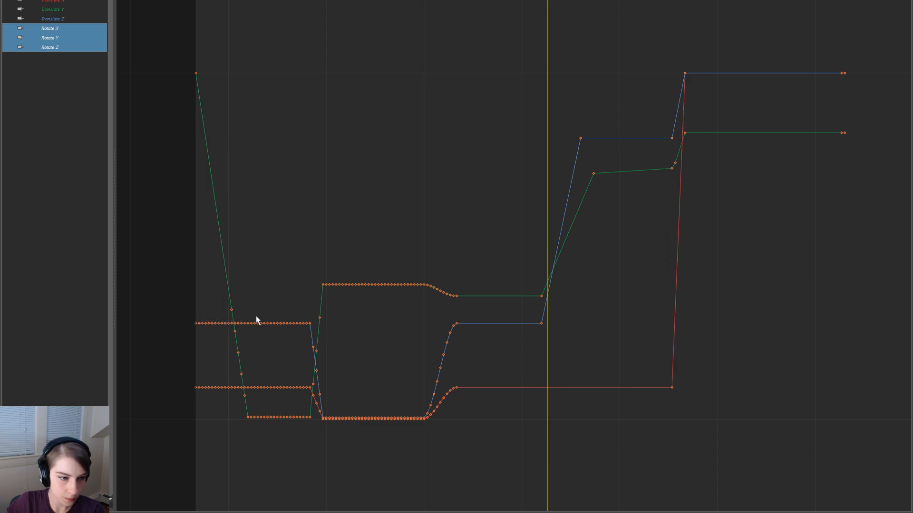
drag(198, 287, 308, 455)
key(Delete)
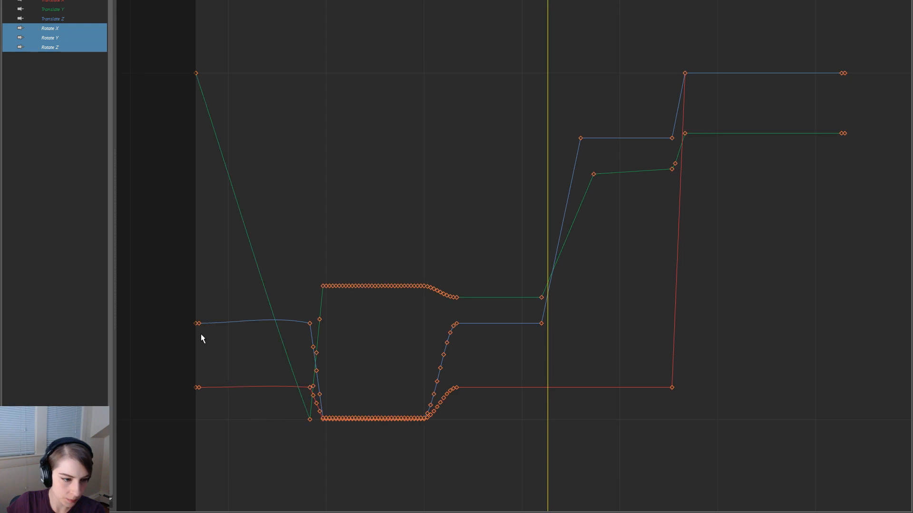
drag(212, 309, 198, 444)
key(Delete)
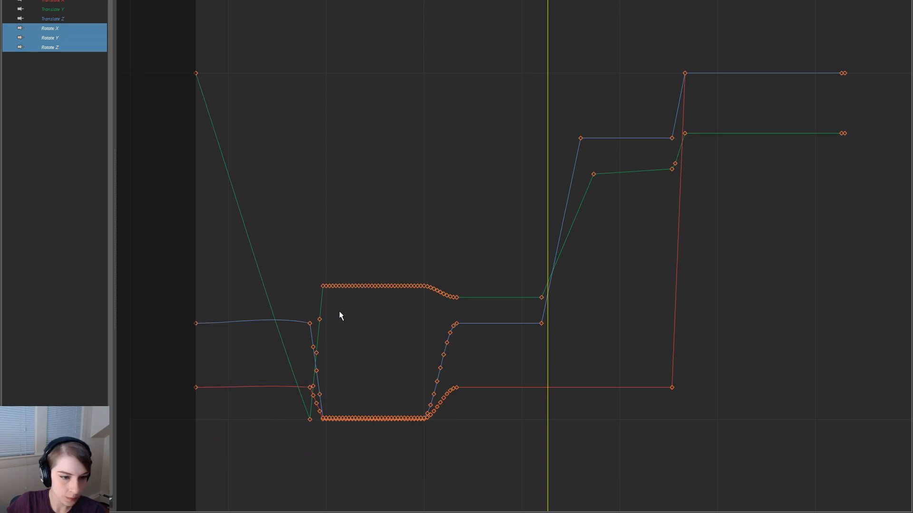
Delete the in-between rotation keys on the early hold and make the rotation curves' tangents linear
drag(335, 326, 421, 481)
key(Delete)
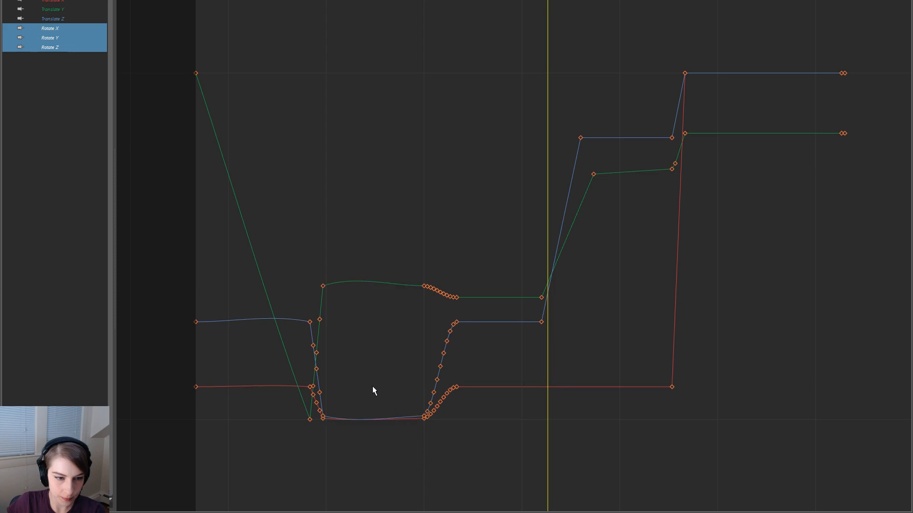
drag(167, 45, 783, 505)
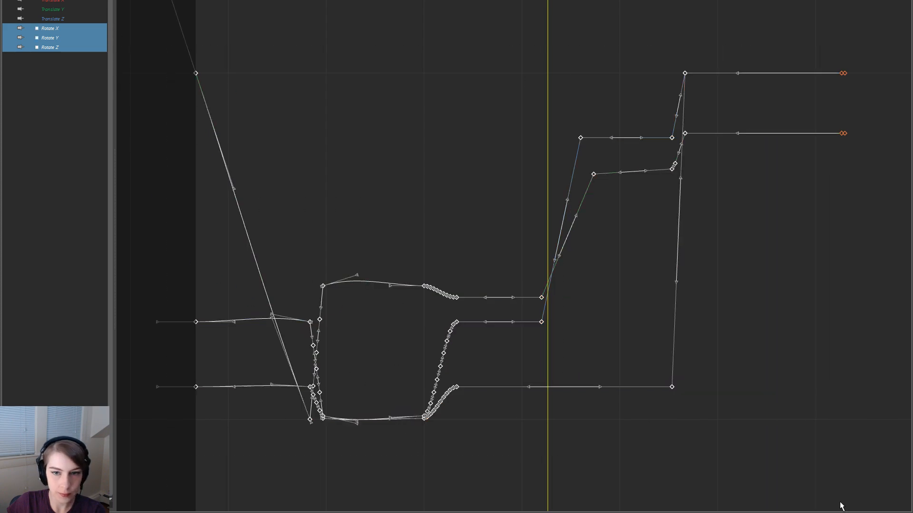
click(401, 185)
Delete the remaining in-between rotation keys on the two transitions on either side of the early hold
drag(328, 390, 320, 448)
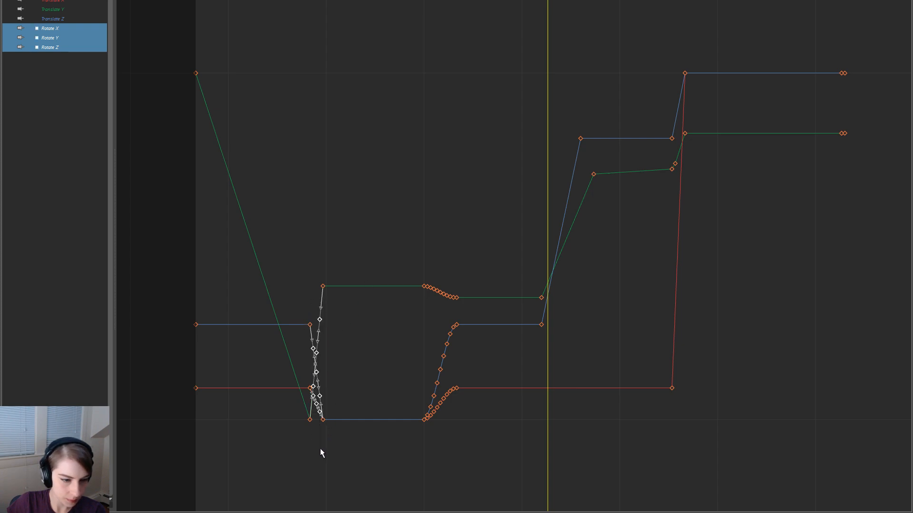
key(Delete)
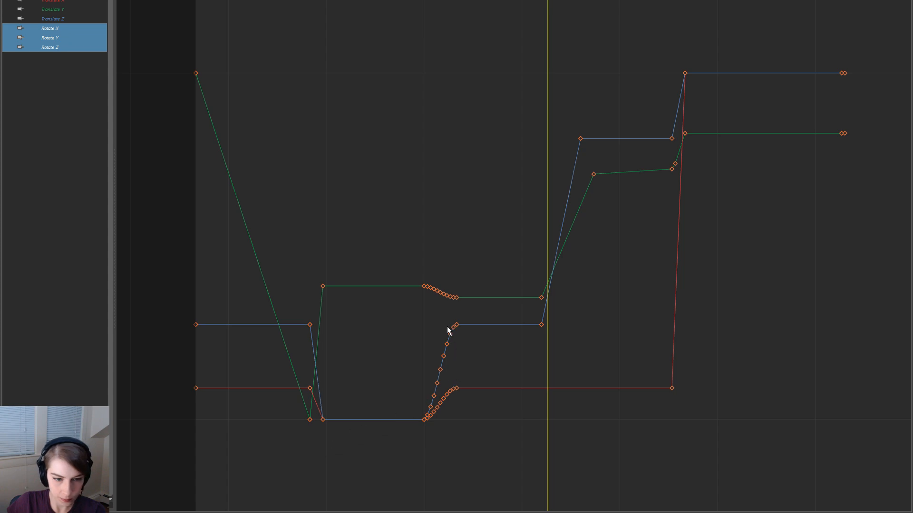
drag(425, 275, 452, 446)
key(Delete)
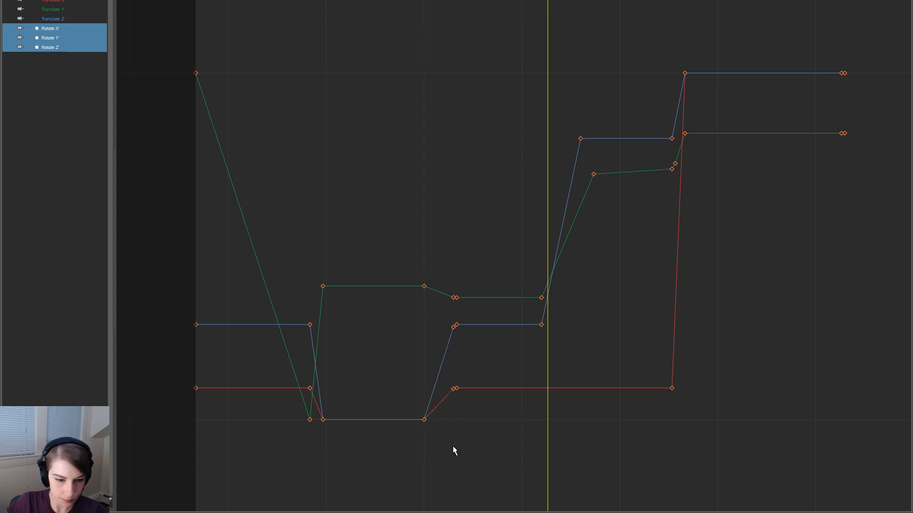
drag(446, 278, 452, 432)
drag(441, 285, 453, 417)
key(Delete)
drag(866, 462, 119, 37)
click(334, 93)
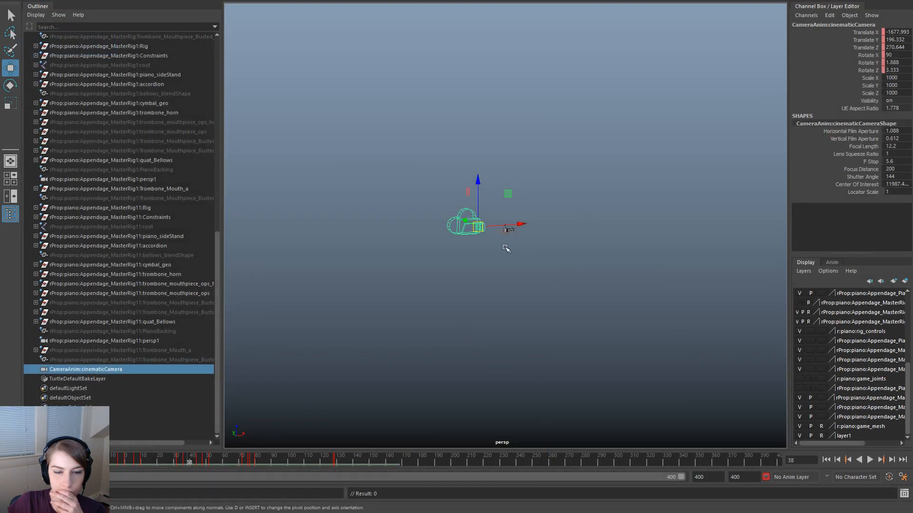
Clear the camera selection, reopen the Graph Editor and maximize the main Maya window
click(506, 246)
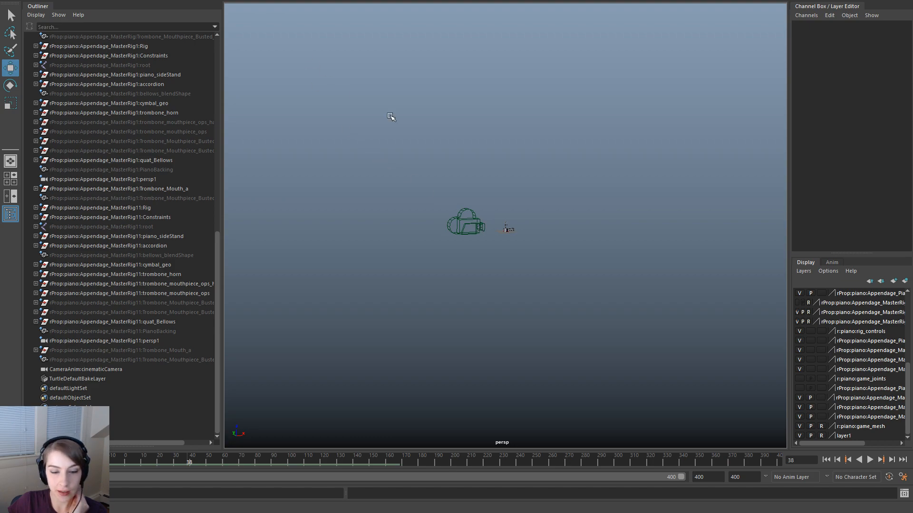
key(space)
click(477, 62)
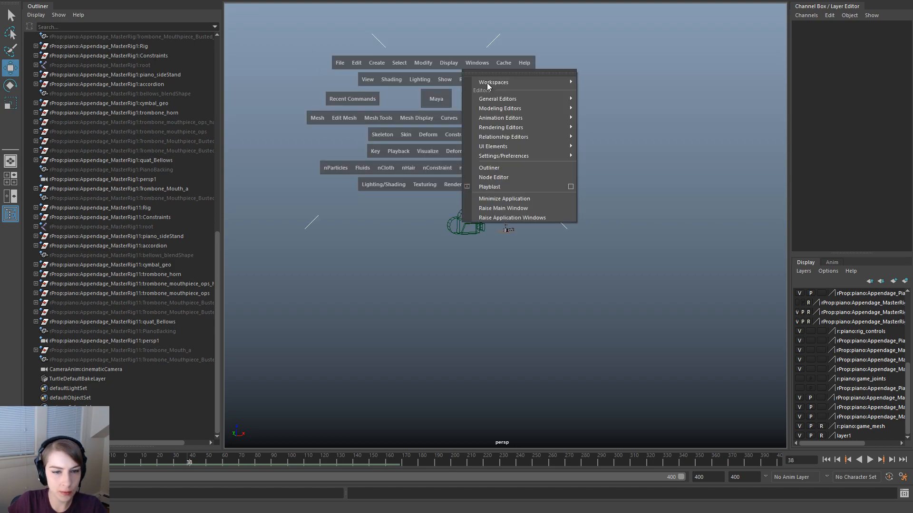
mouse_move(527, 118)
click(627, 126)
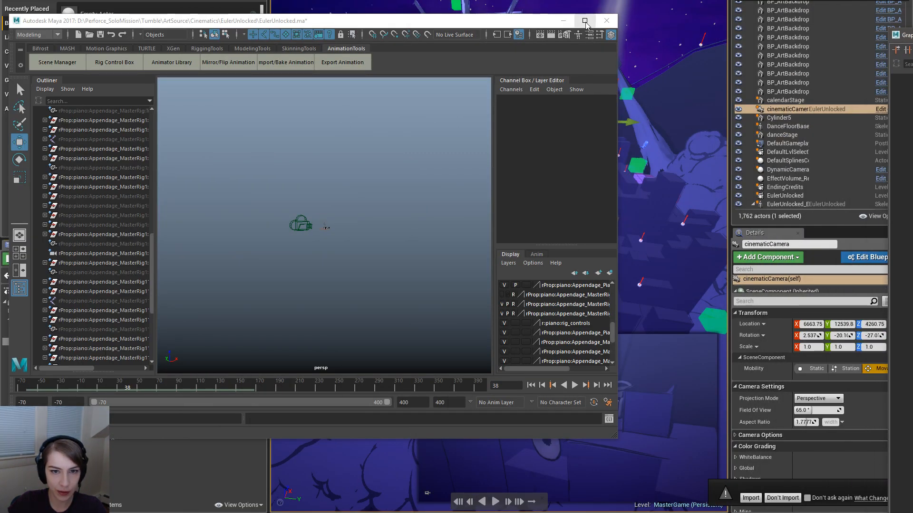
click(585, 25)
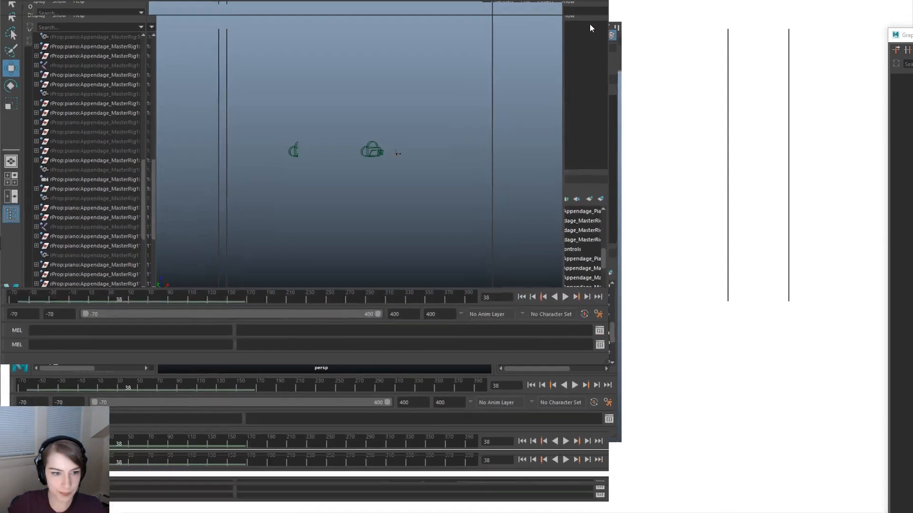
Select cinematicCamera and make the tangents of all its translation and rotation keys linear in the Graph Editor
drag(456, 206, 481, 298)
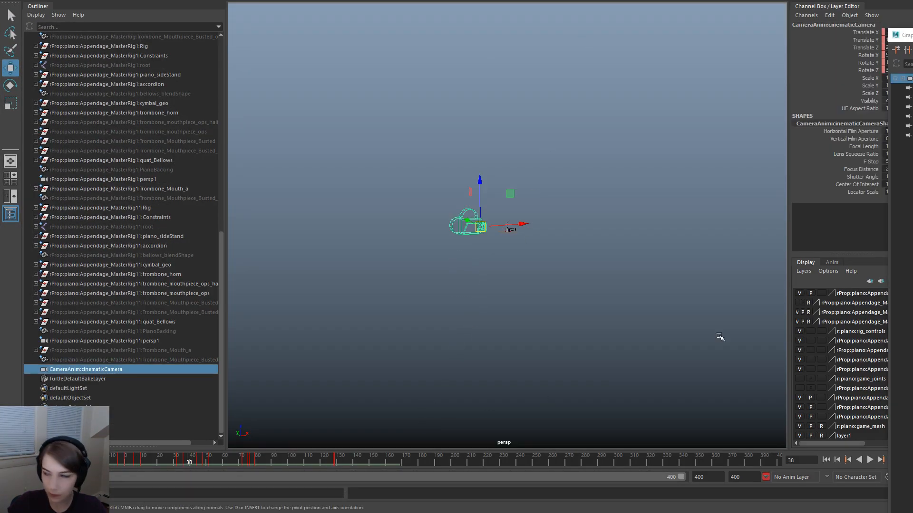
drag(908, 35, 135, 0)
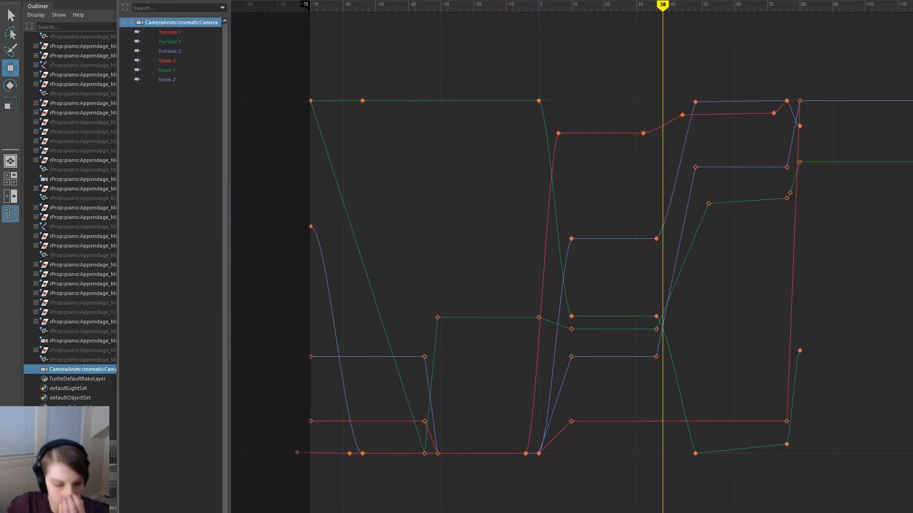
drag(241, 42, 815, 473)
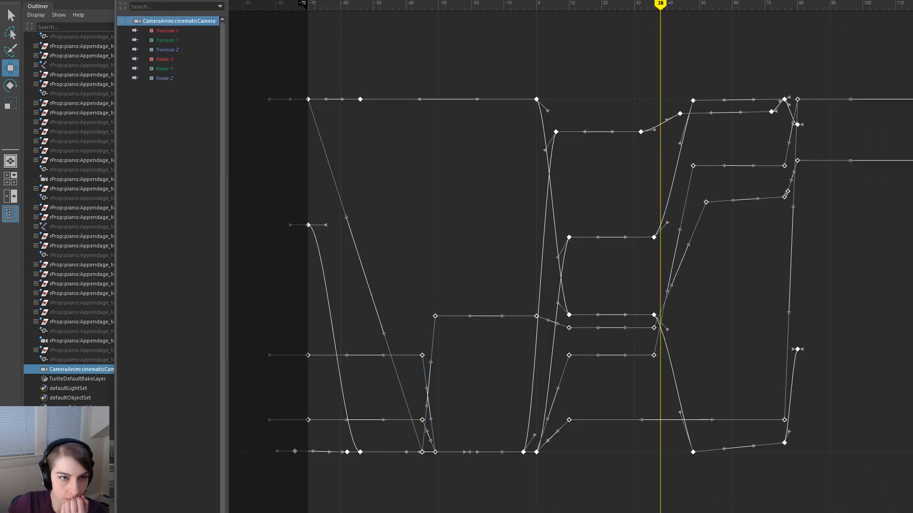
click(853, 445)
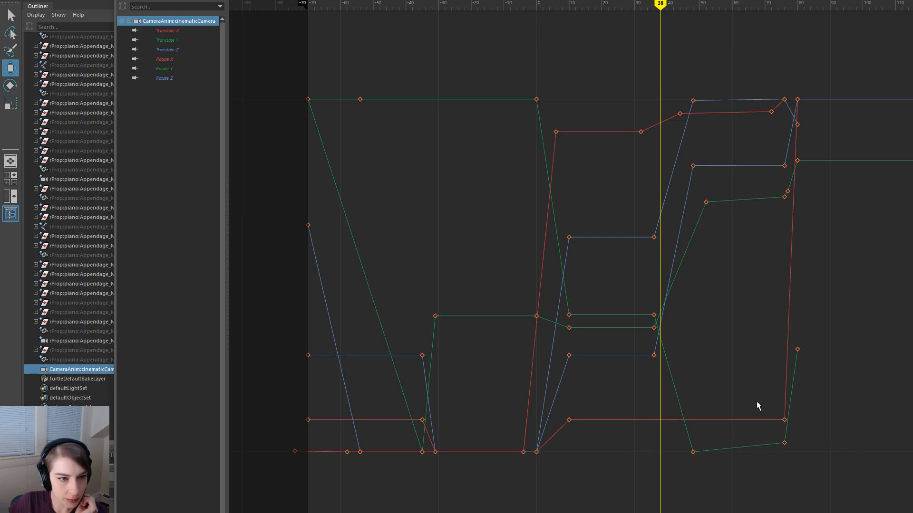
Isolate the Rotate Y curve and set its first key to the value of the following key, -14.932
click(161, 71)
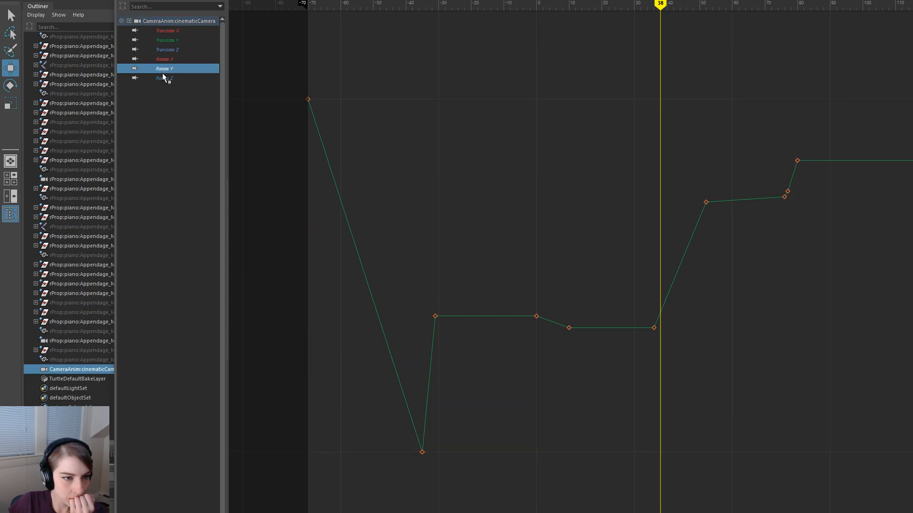
mouse_move(302, 85)
mouse_down()
mouse_move(349, 146)
mouse_move(429, 469)
mouse_up()
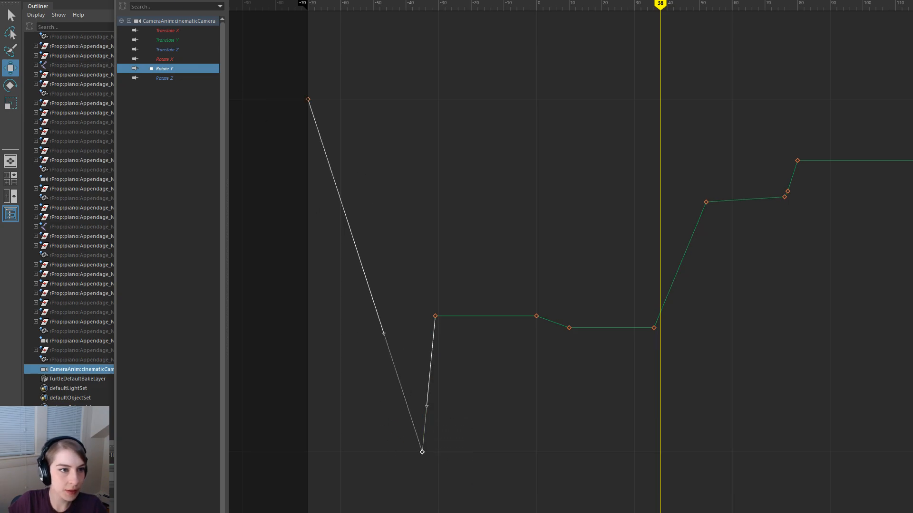
drag(358, 122, 286, 86)
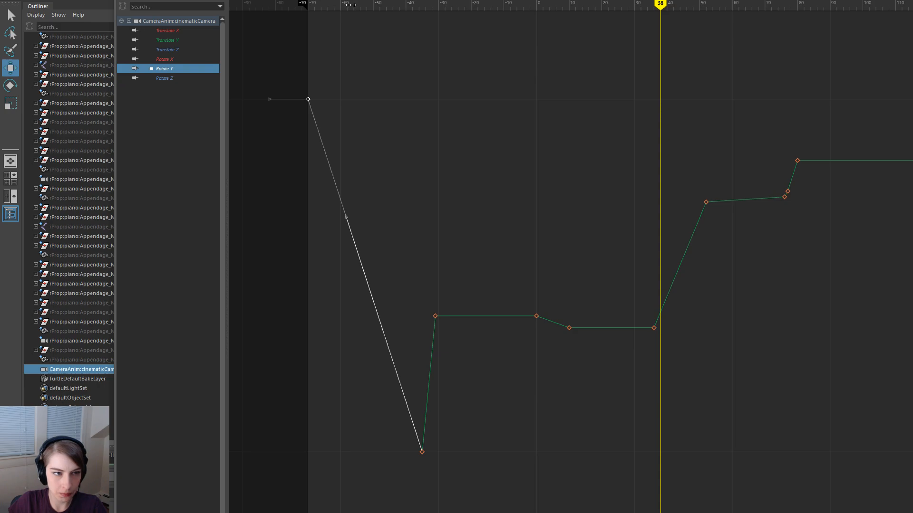
key(Return)
Move the Graph Editor out of the way and look through CameraAnim:cinematicCamera in the main viewport
drag(475, 0, 912, 4)
key(space)
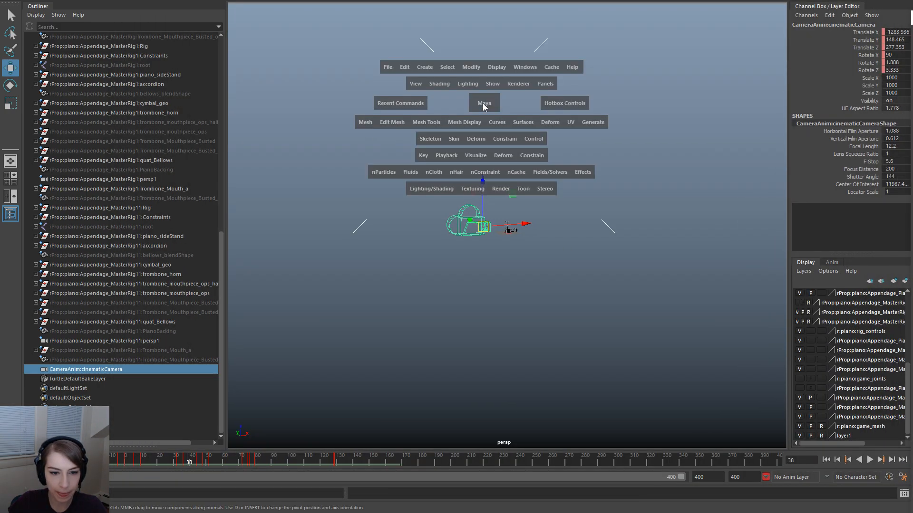
click(546, 84)
mouse_move(618, 95)
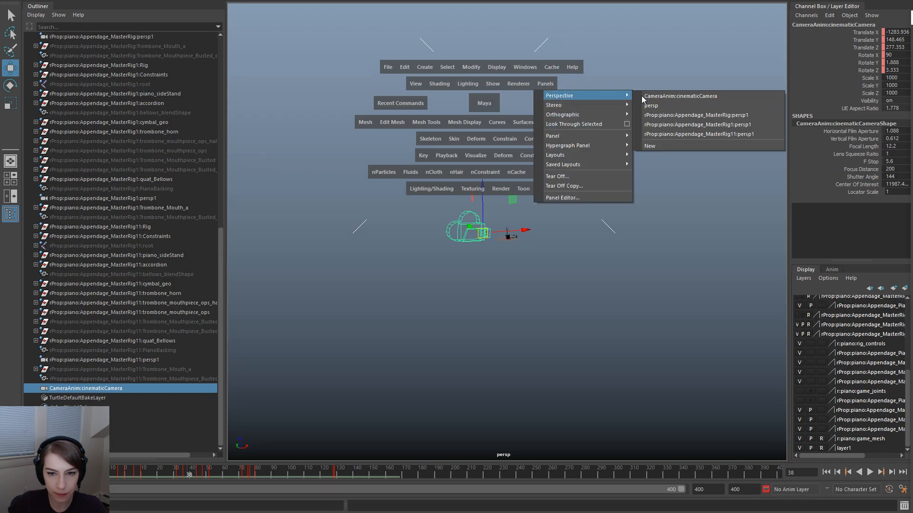
click(681, 96)
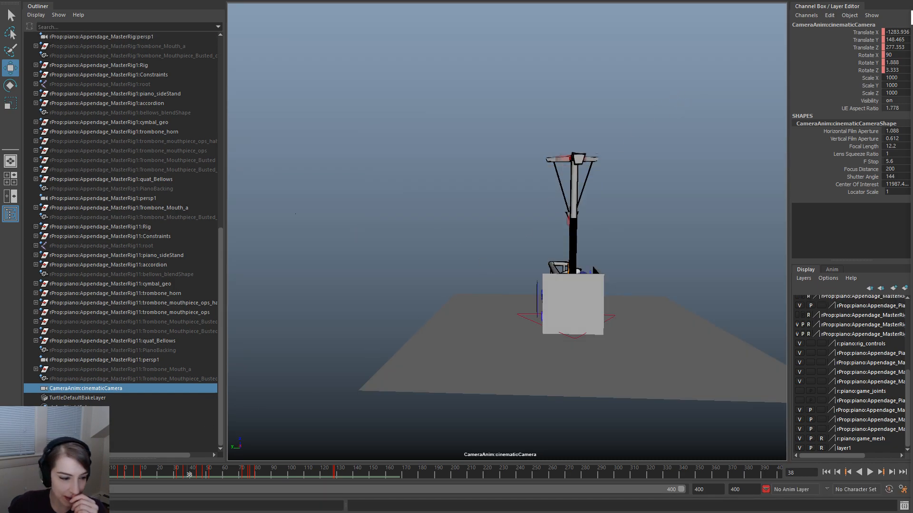
Play the shot through cinematicCamera from frame -70 and scrub the timeline to review the camera moves up to frame 66
key(alt+v)
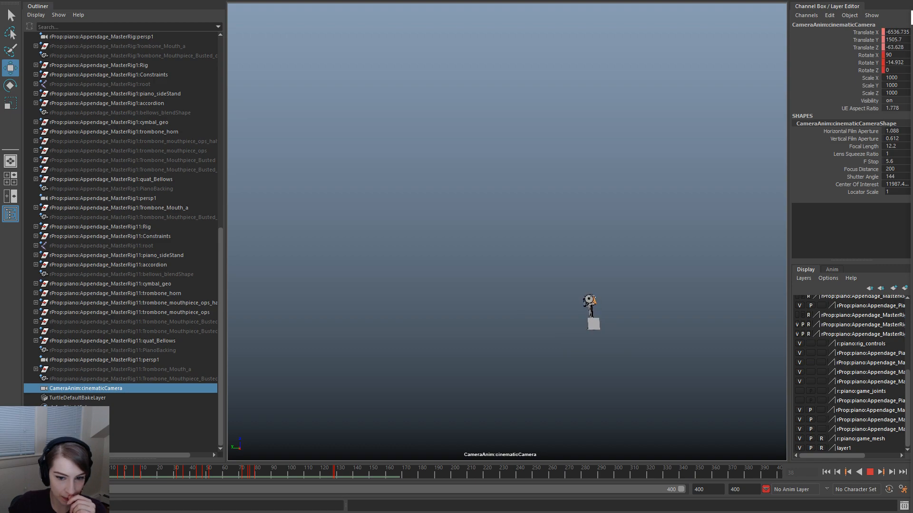
drag(125, 471, 11, 471)
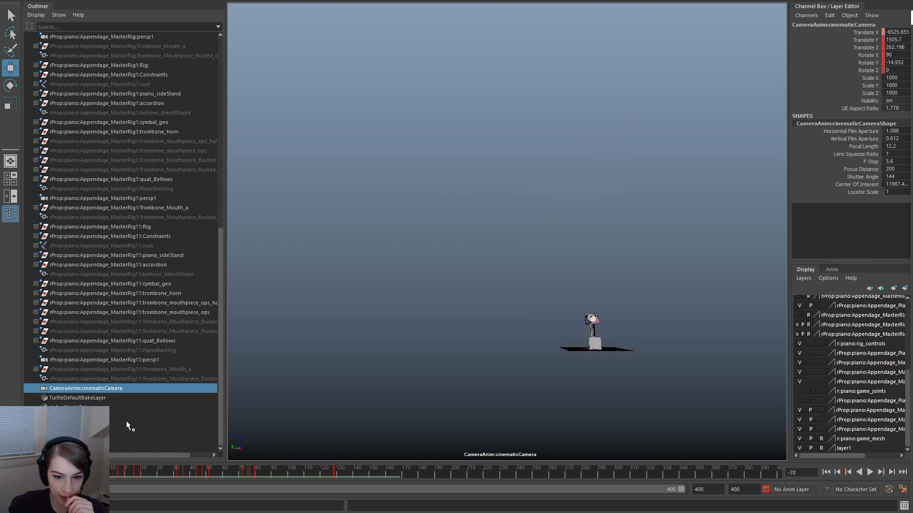
click(869, 473)
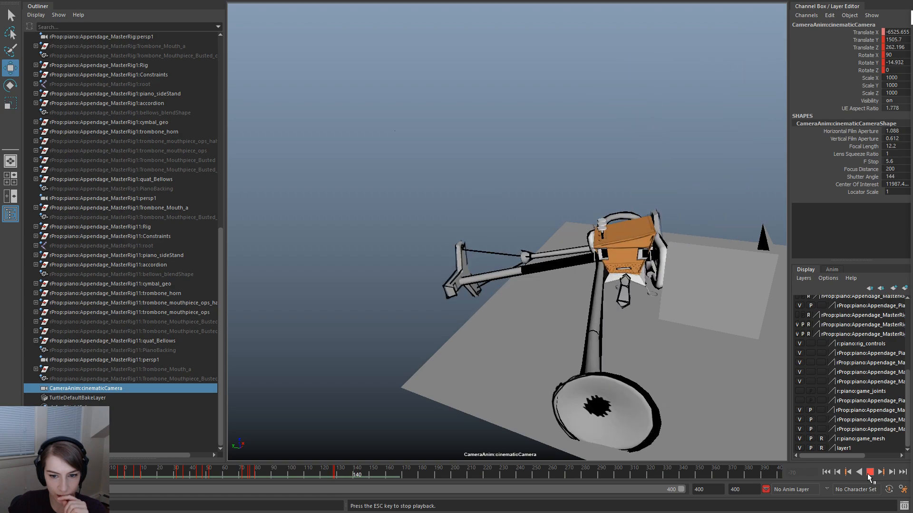
click(868, 473)
drag(242, 474, 95, 473)
key(alt+v)
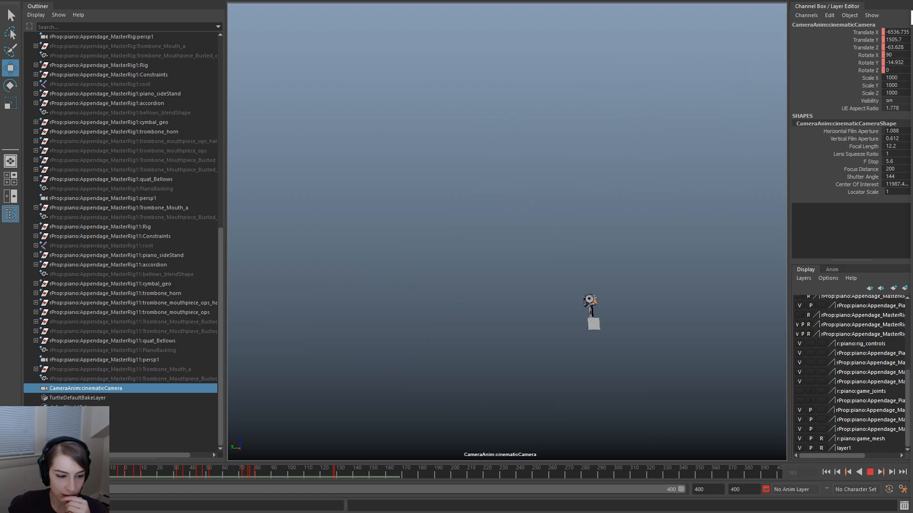
click(870, 472)
drag(133, 474, 232, 477)
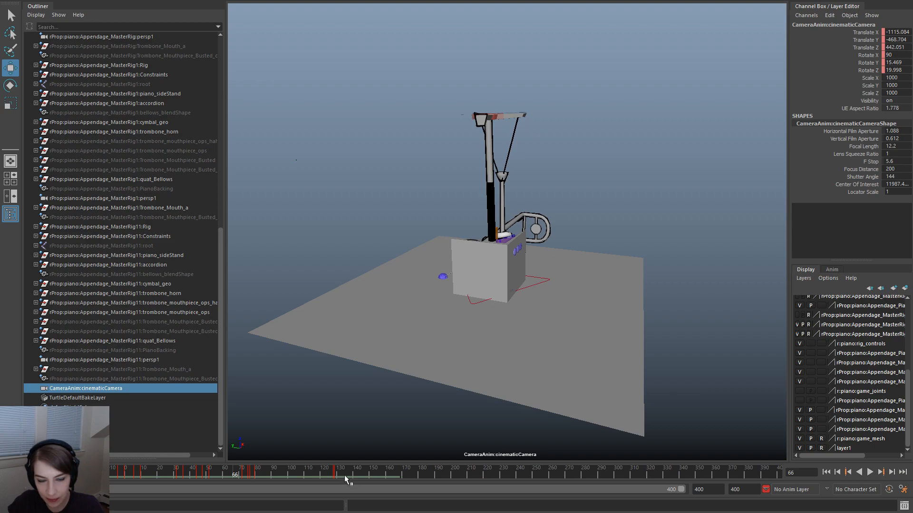
drag(116, 475, 197, 484)
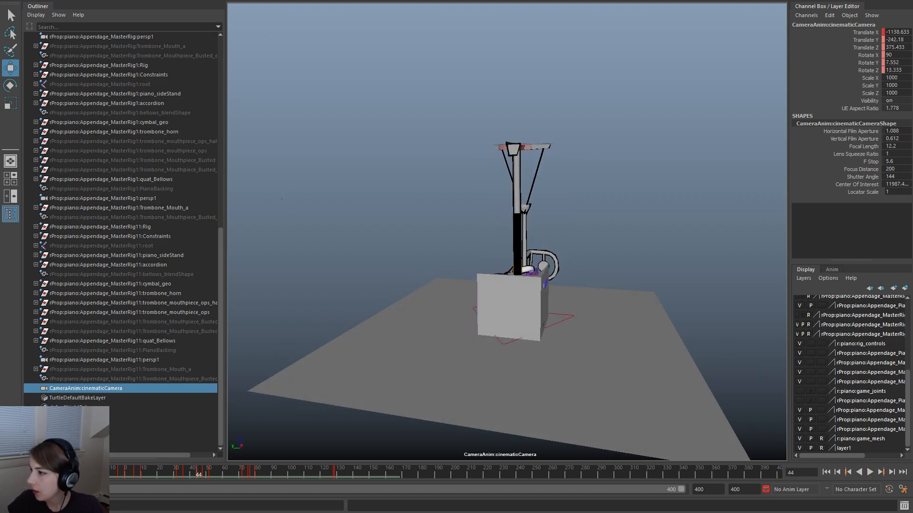
scroll(480, 302, up, 1)
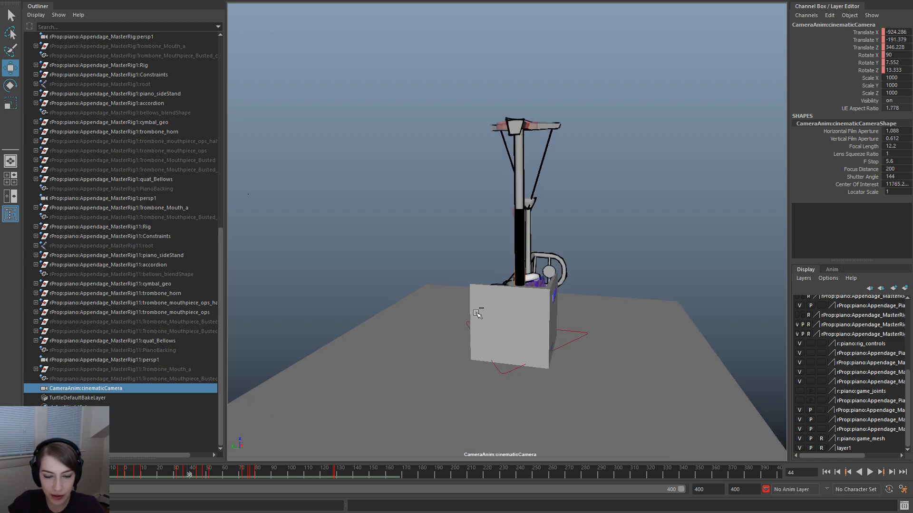
key(ctrl+z)
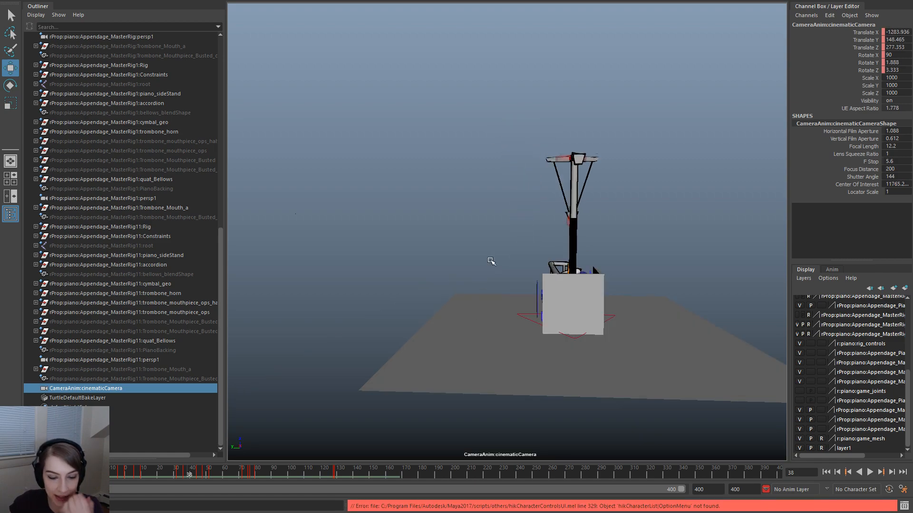
key(space)
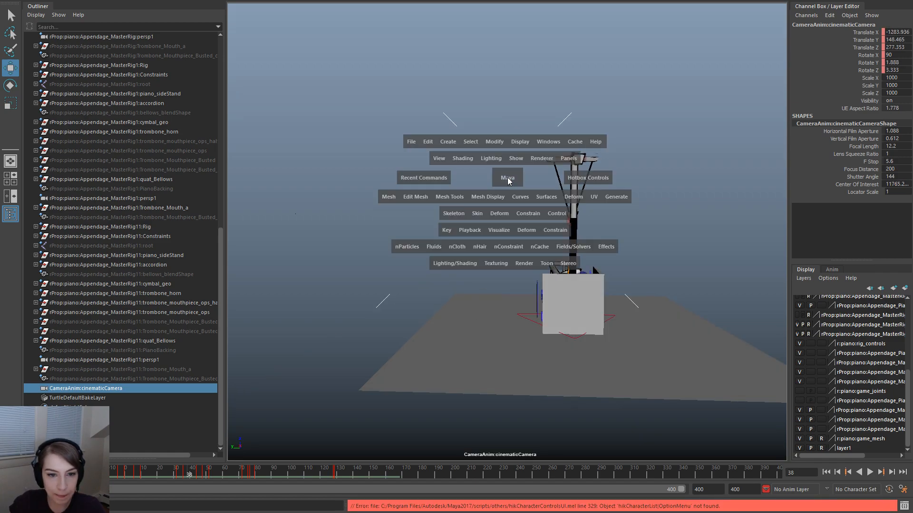
click(548, 143)
mouse_move(604, 196)
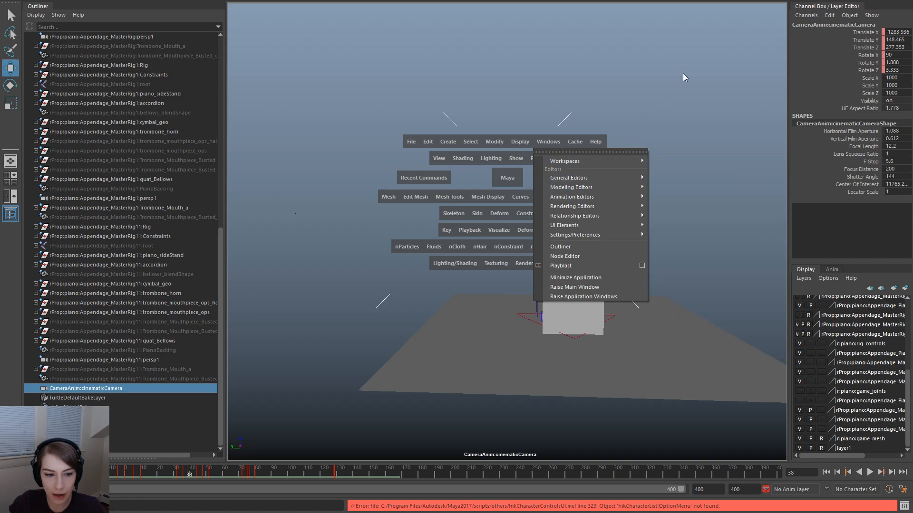
Rewind to frame -70 and replay the shot through cinematicCamera to examine the cleaned-up camera motion
key(alt+v)
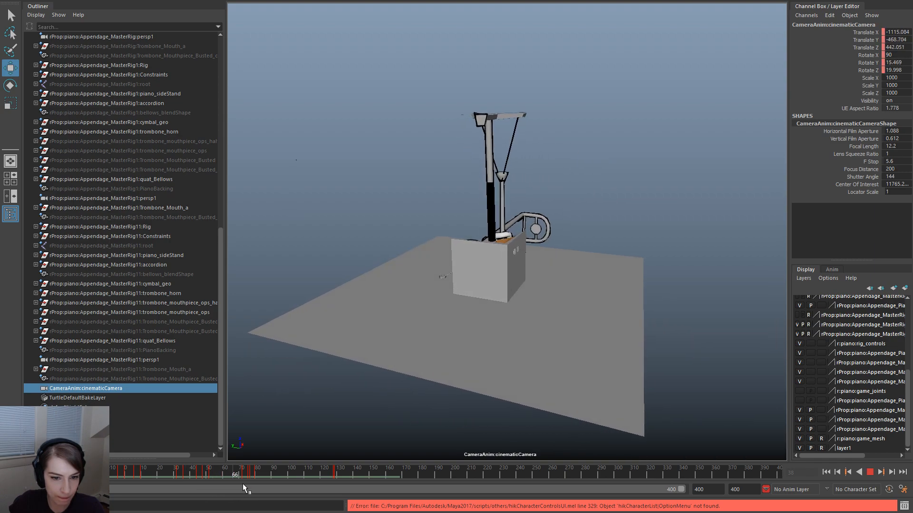
drag(244, 480, 107, 481)
click(869, 473)
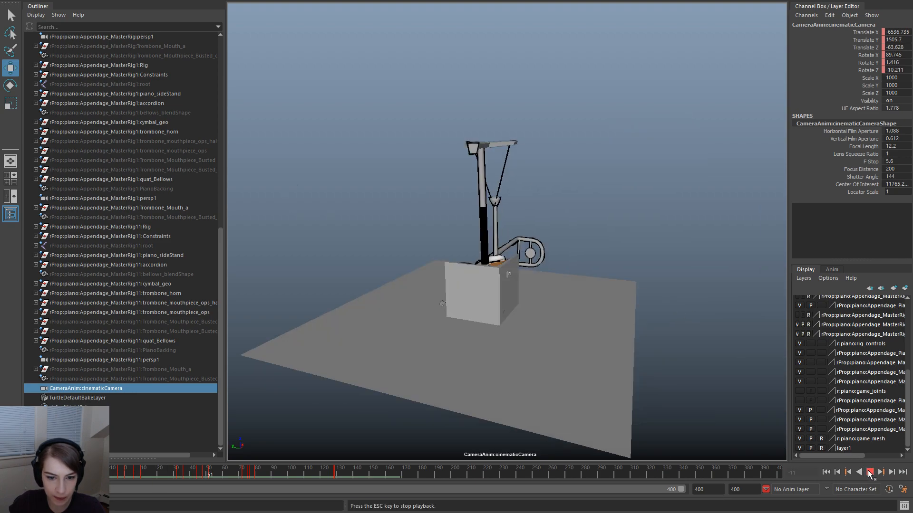
click(868, 473)
key(alt+shift+v)
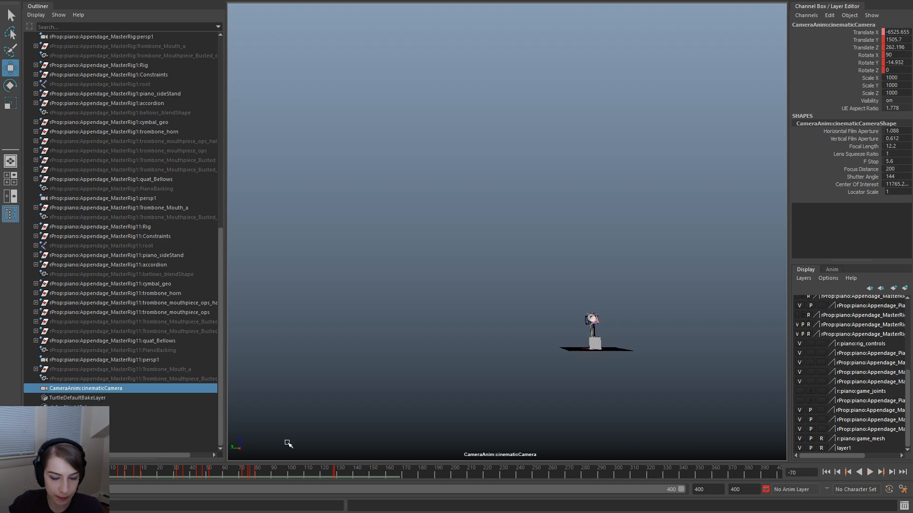
click(870, 473)
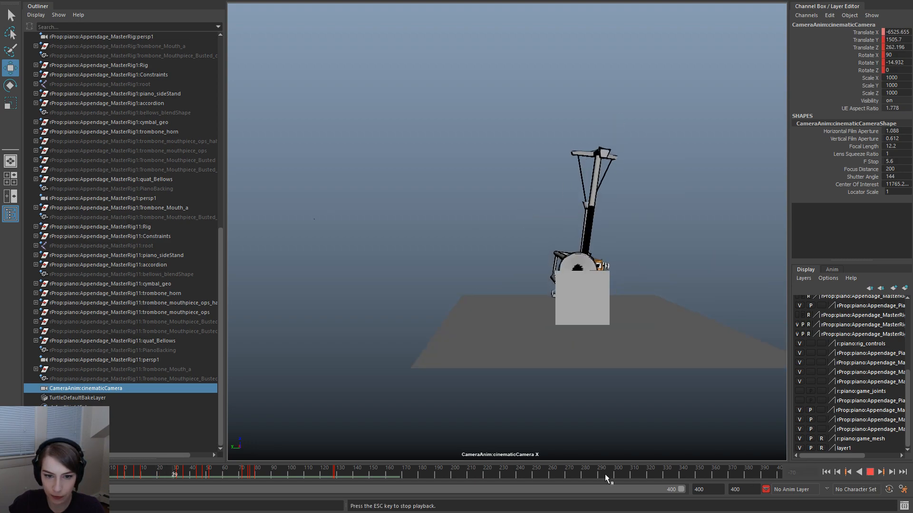
key(Escape)
Key all of cinematicCamera's channels around frame 36, at the end of the hold, and go to frame 48
drag(99, 476, 204, 476)
click(184, 472)
key(s)
click(198, 477)
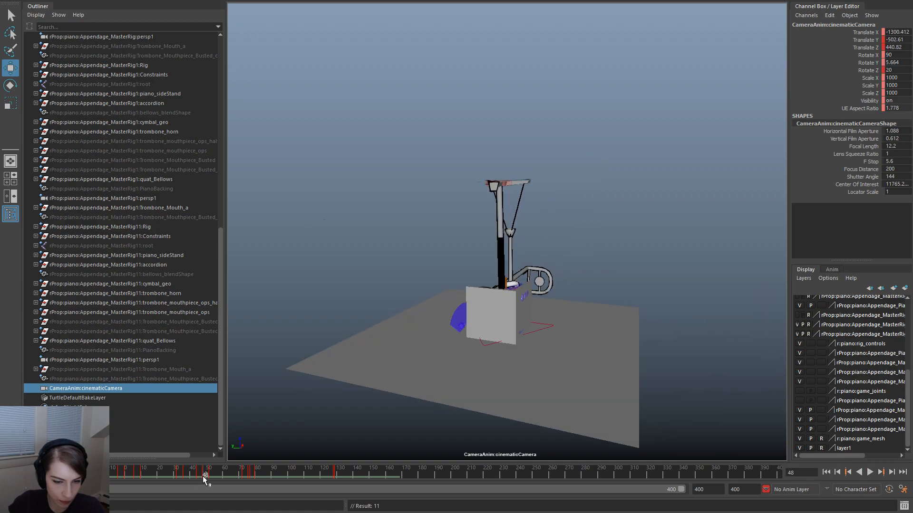
Switch the viewport to the persp view and examine the camera's placement relative to the piano character
key(space)
click(502, 158)
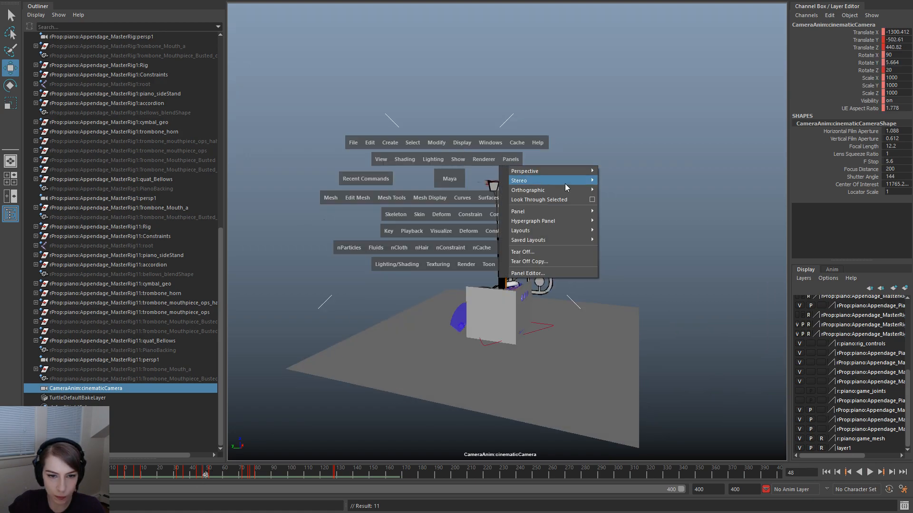
mouse_move(592, 172)
click(644, 181)
alt+drag(454, 245, 544, 268)
alt+right_drag(456, 245, 521, 172)
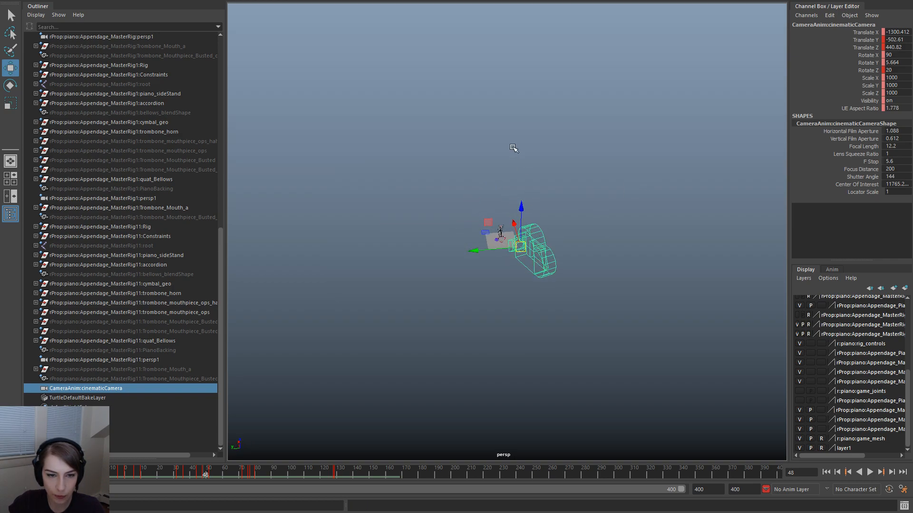
Look through CameraAnim:cinematicCamera again and tear that view off into its own window beside the main viewport
key(space)
click(530, 94)
mouse_move(604, 105)
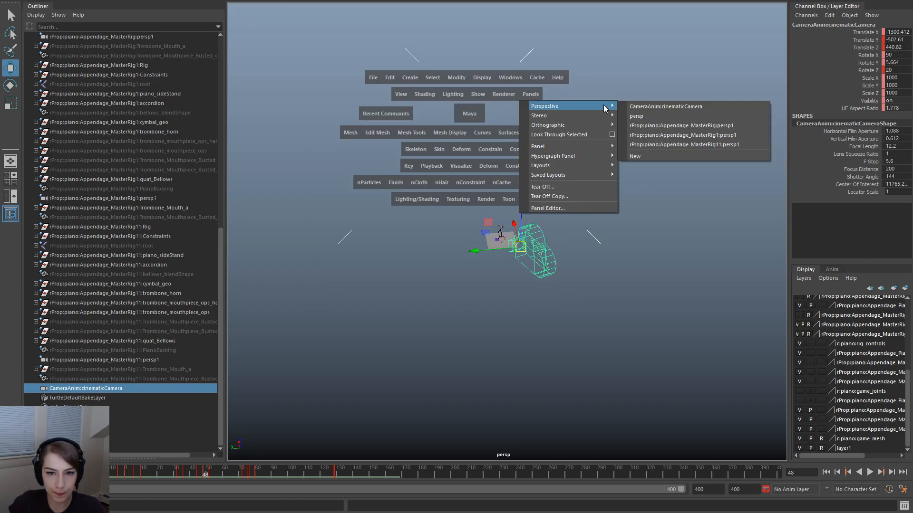
click(683, 106)
key(space)
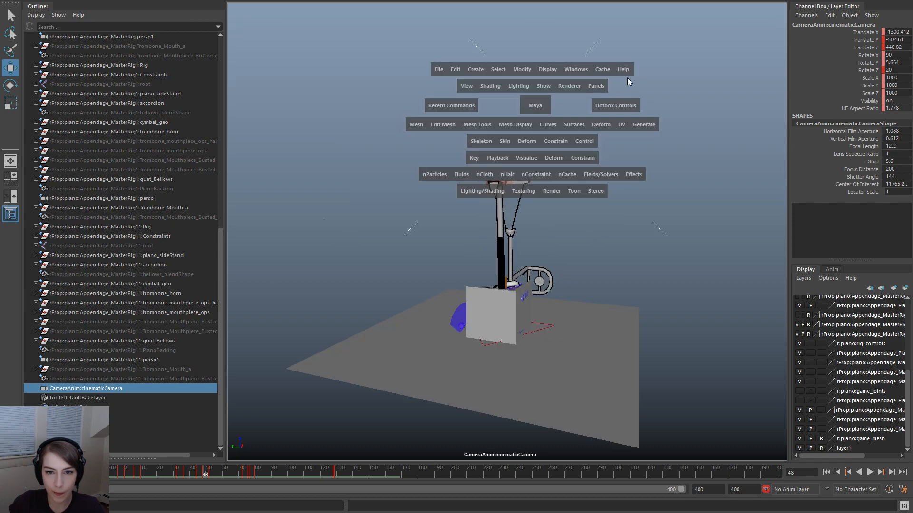
click(596, 87)
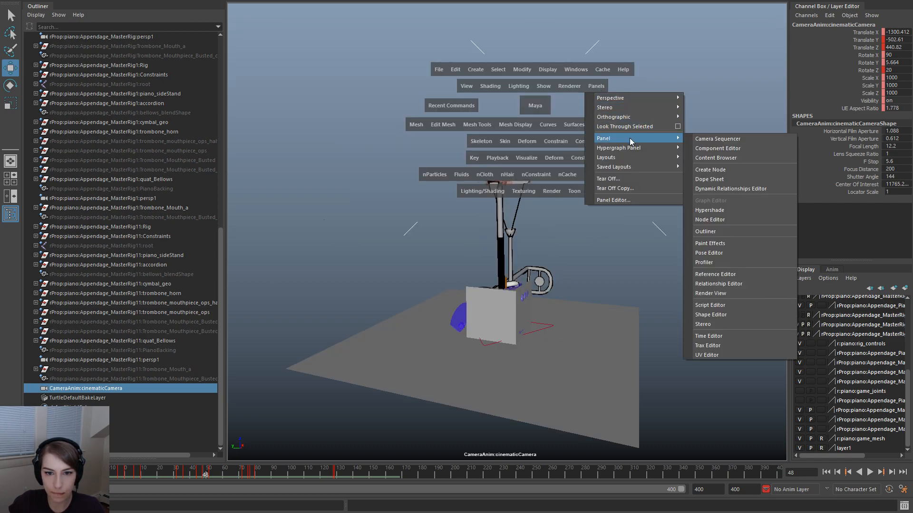
click(635, 178)
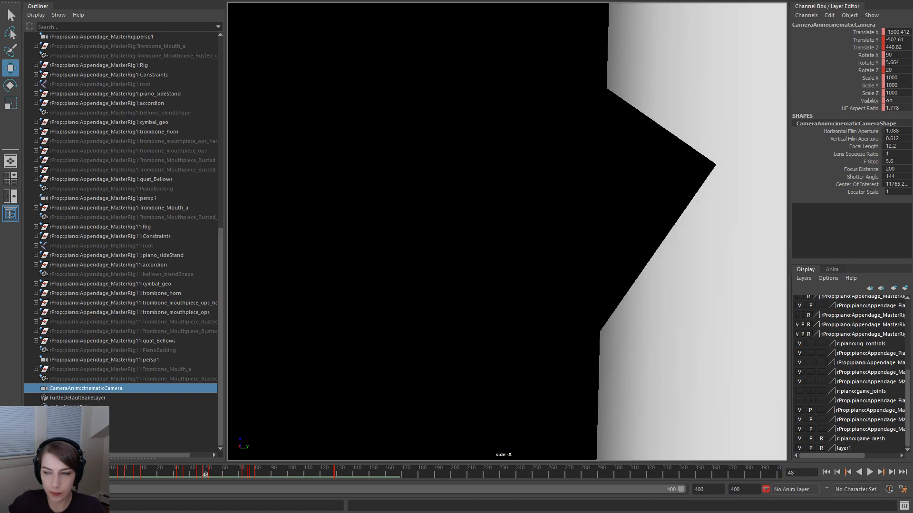
drag(366, 59, 107, 0)
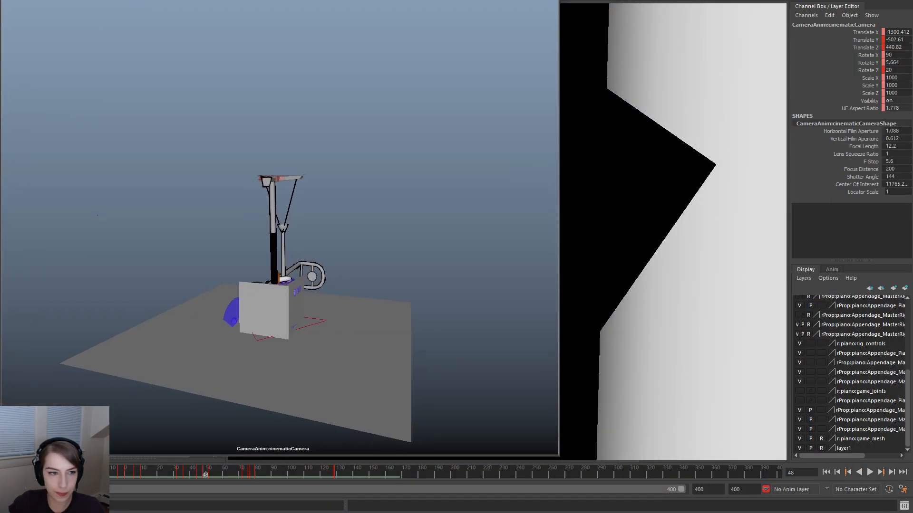
Switch the main viewport from the side view to persp, frame the piano character and select cinematicCamera
click(624, 143)
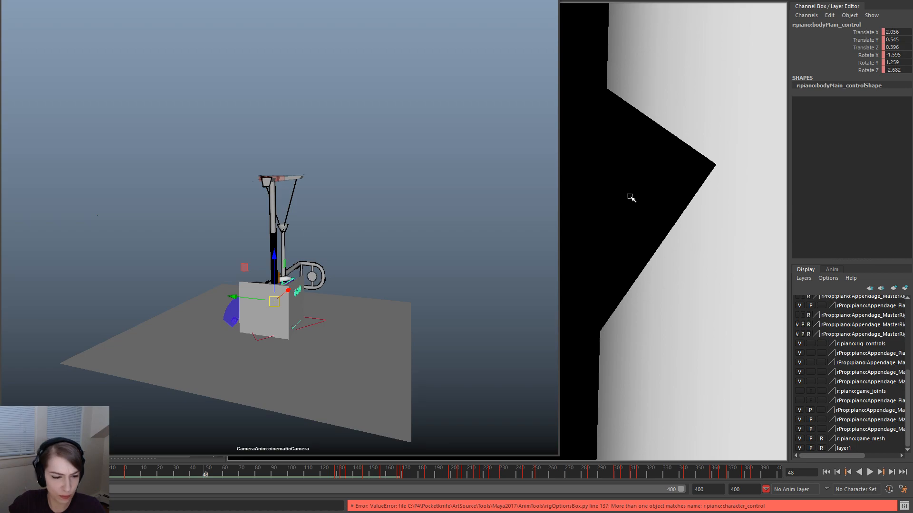
scroll(630, 196, down, 7)
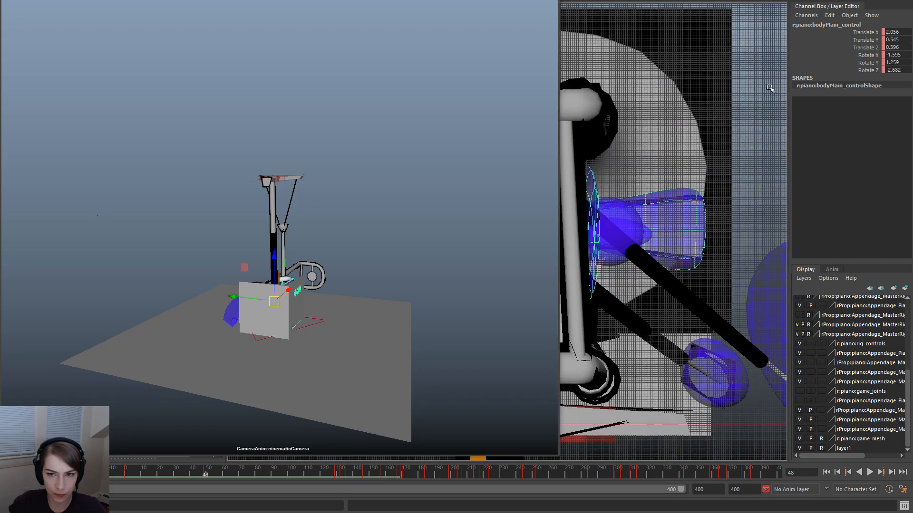
click(651, 122)
drag(428, 0, 912, 26)
key(space)
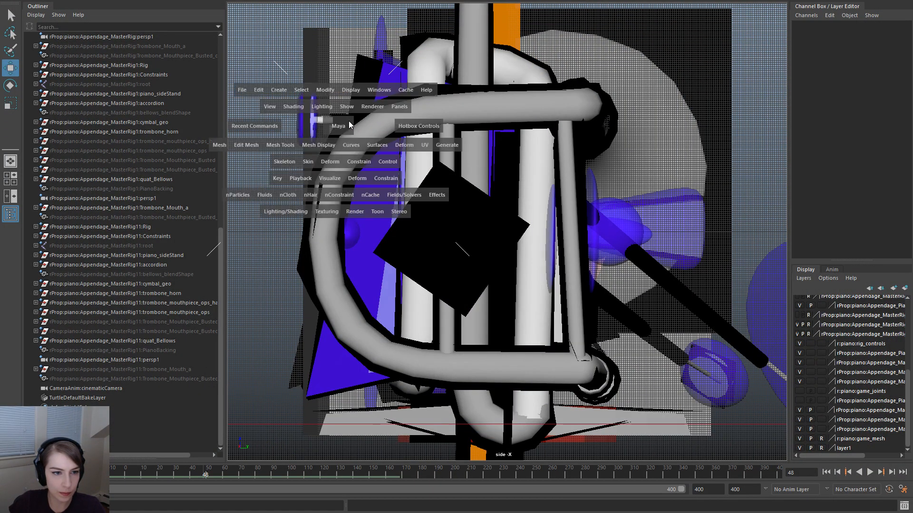
drag(396, 107, 532, 128)
alt+right_drag(426, 207, 729, 356)
alt+drag(522, 339, 468, 342)
click(671, 272)
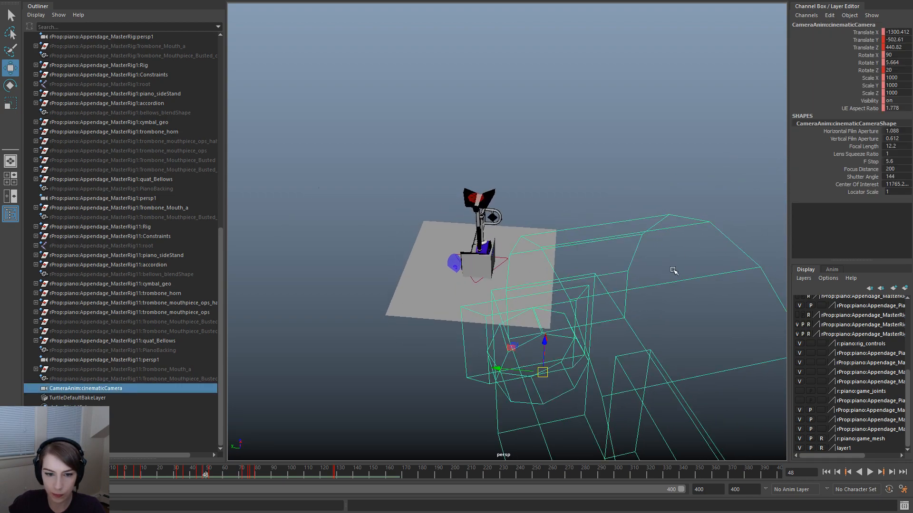
Shrink the torn-off cinematicCamera window's height and place it above the persp view so both stay usable together
drag(912, 40, 460, 6)
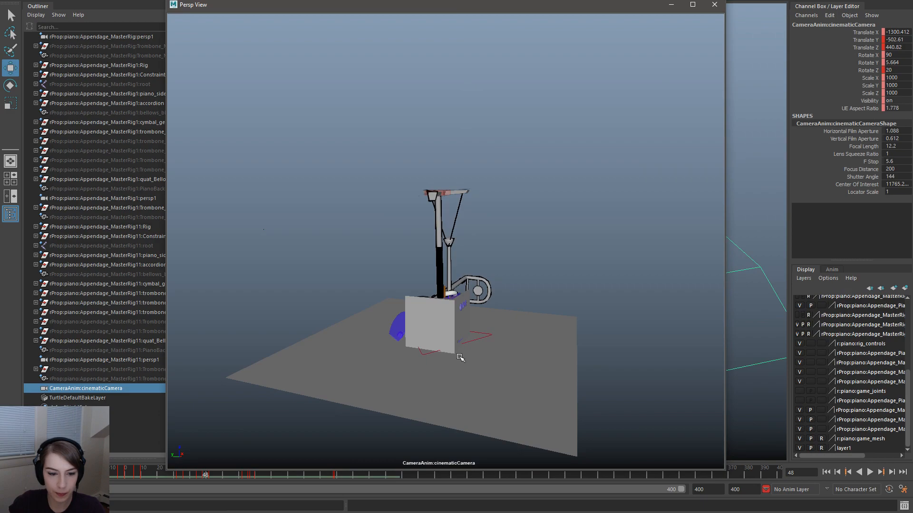
drag(429, 468, 441, 261)
drag(495, 5, 649, 0)
Play the shot in the torn-off camera window to examine the move, stop near frame 49 and reselect cinematicCamera
key(alt+v)
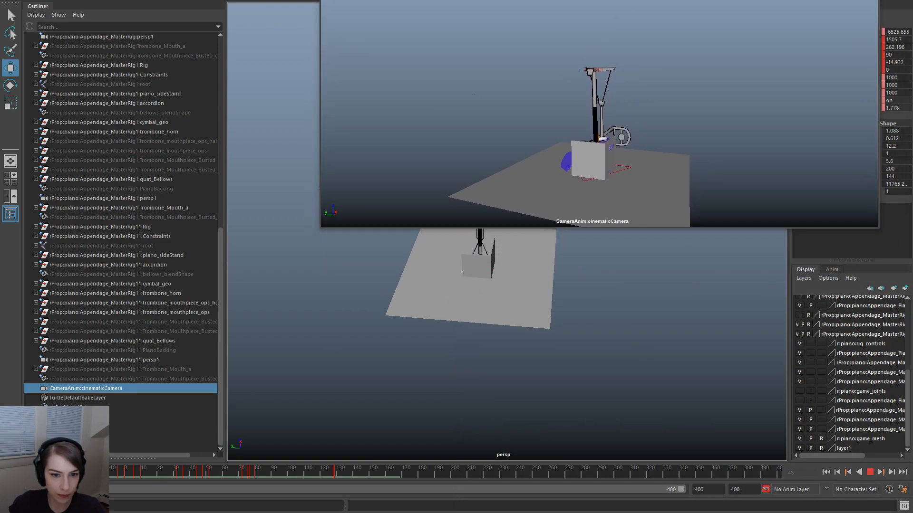
key(Escape)
click(232, 301)
key(alt+v)
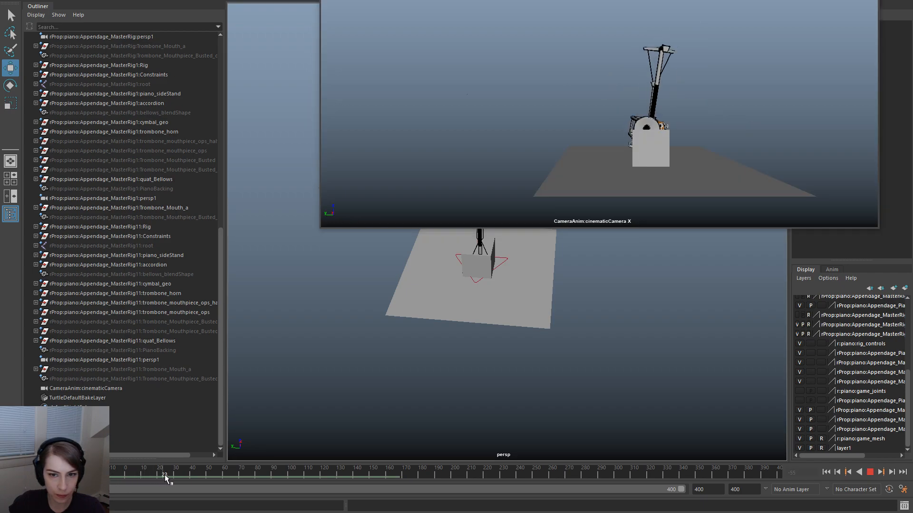
mouse_move(218, 477)
mouse_down()
mouse_move(189, 478)
mouse_move(207, 478)
mouse_up()
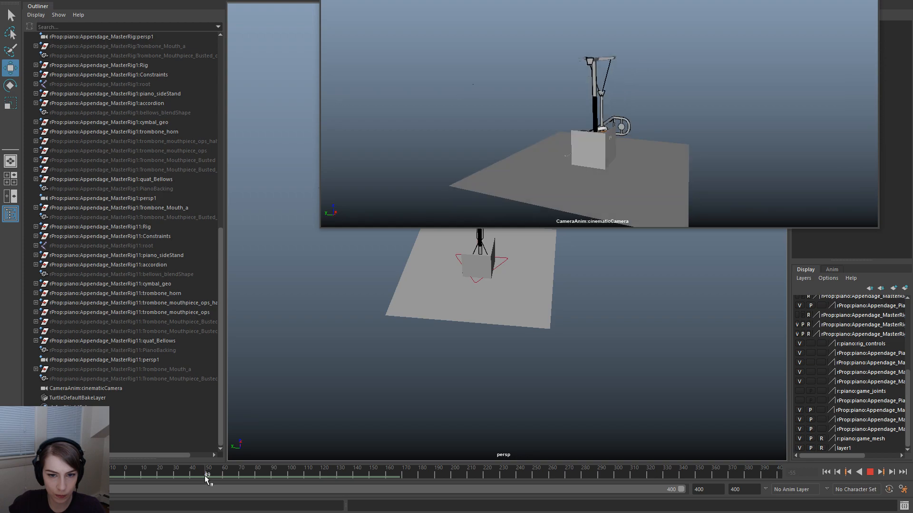
drag(640, 329, 641, 329)
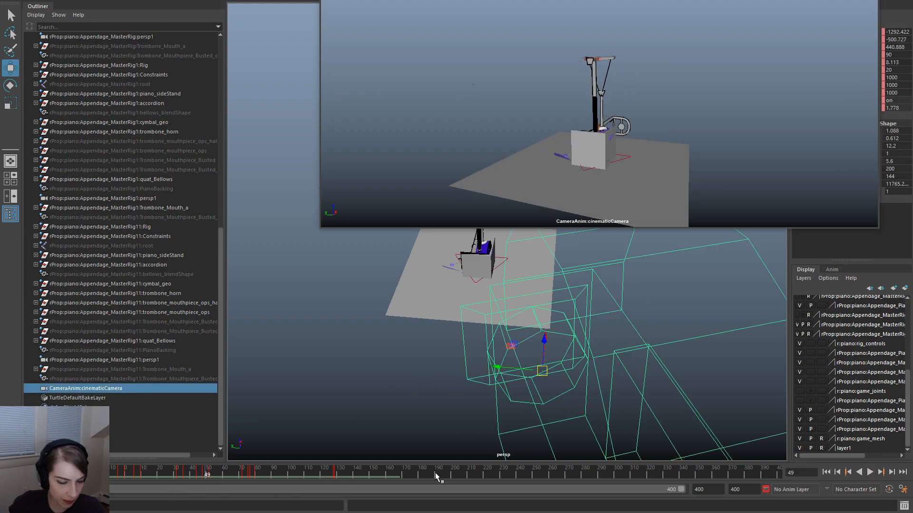
Shorten the playback range to end at frame 121 and delete cinematicCamera's key at frame 44
drag(680, 490, 331, 491)
click(408, 472)
drag(407, 471, 468, 475)
right_click(468, 475)
click(499, 361)
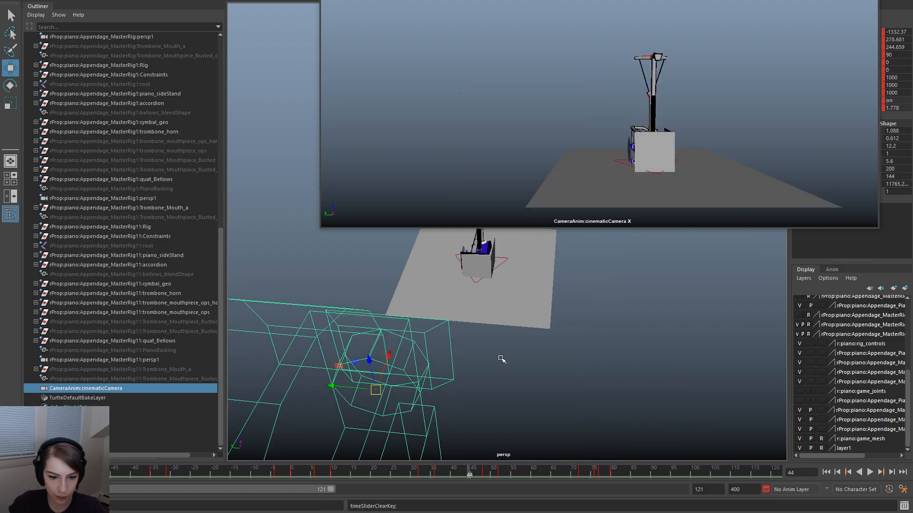
Scrub the shot from around frame 31 to frame 48 to examine the start and end of the camera move
click(416, 472)
click(811, 119)
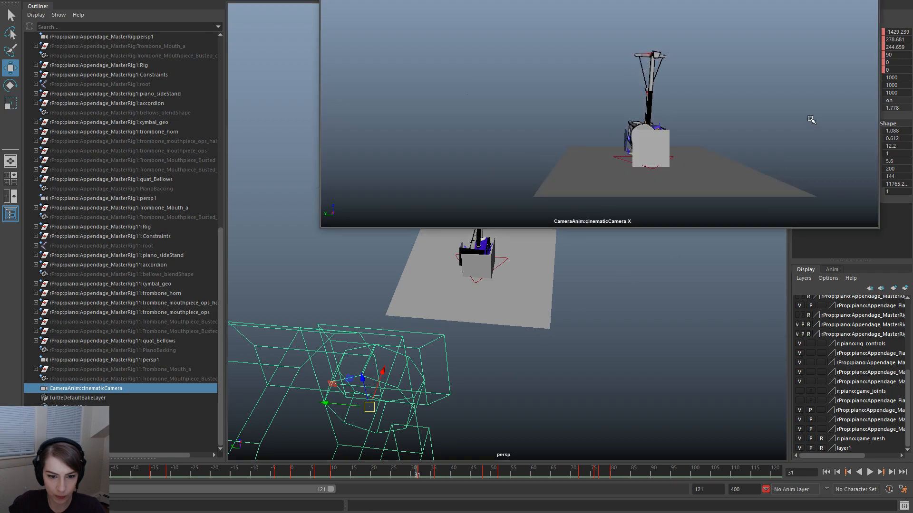
drag(306, 476, 486, 477)
Try moving cinematicCamera at frame 48 to Translate Y 597.39 and rotating it back toward the piano character
click(418, 377)
alt+right_drag(537, 374, 431, 343)
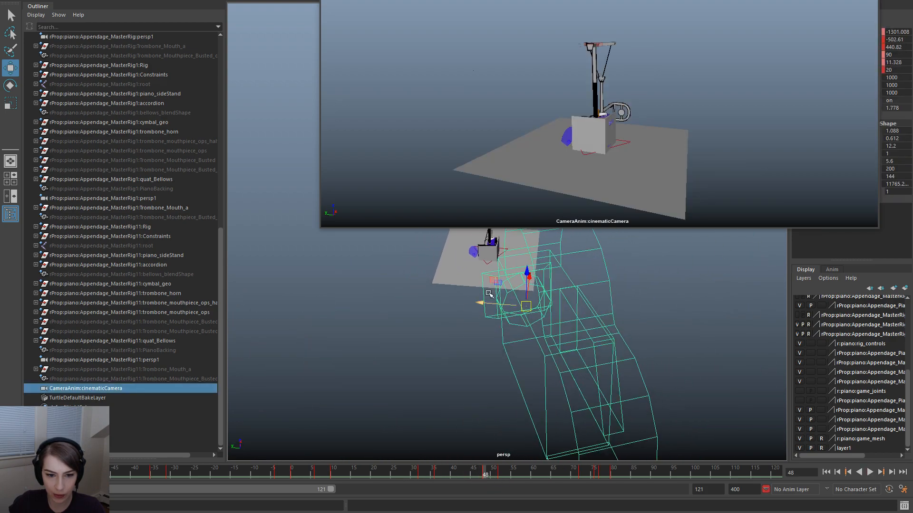
drag(481, 303, 385, 299)
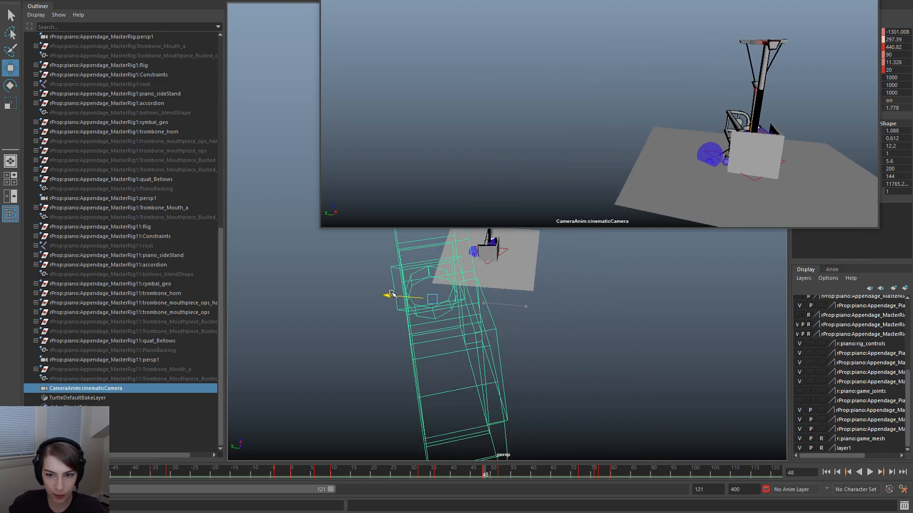
key(e)
drag(463, 310, 377, 296)
key(w)
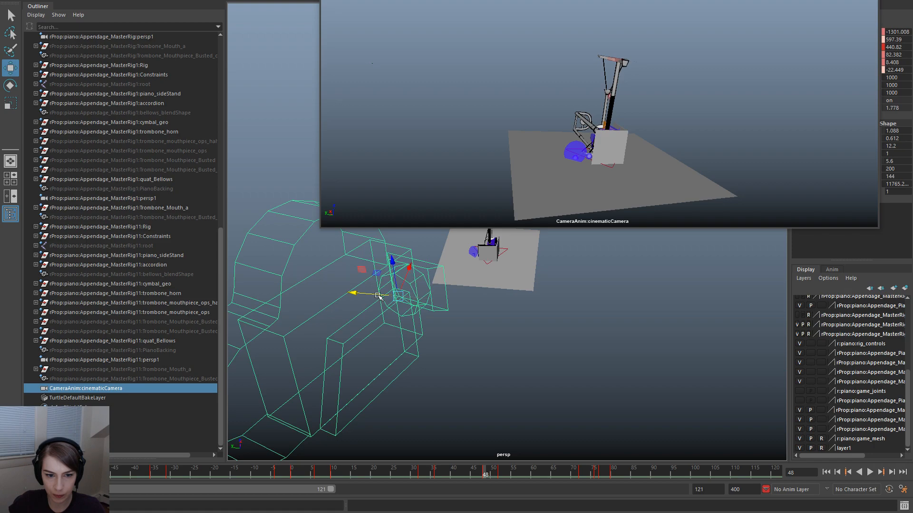
Try levelling cinematicCamera with Rotate Y 0 and Rotate X about 90.6, and scrub back to frame 48
key(e)
drag(872, 12, 695, 20)
click(894, 62)
text(0)
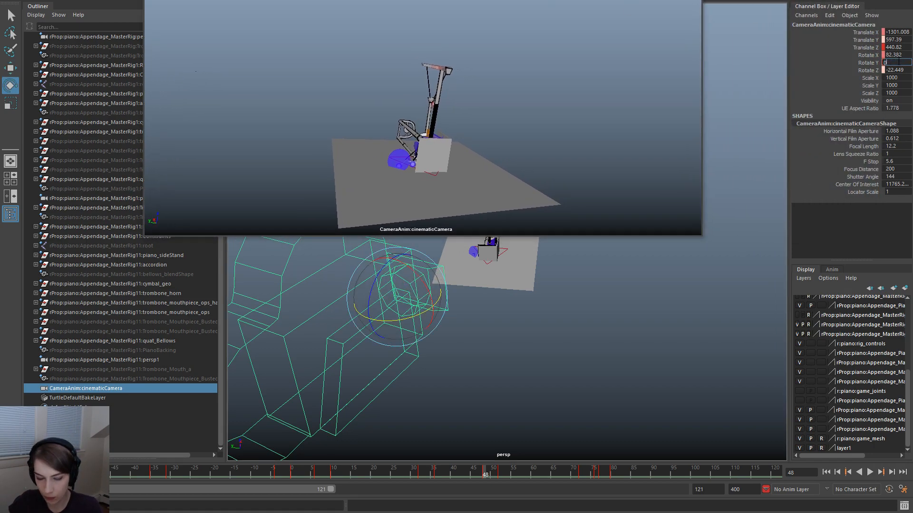
key(Return)
alt+drag(504, 341, 451, 320)
key(w)
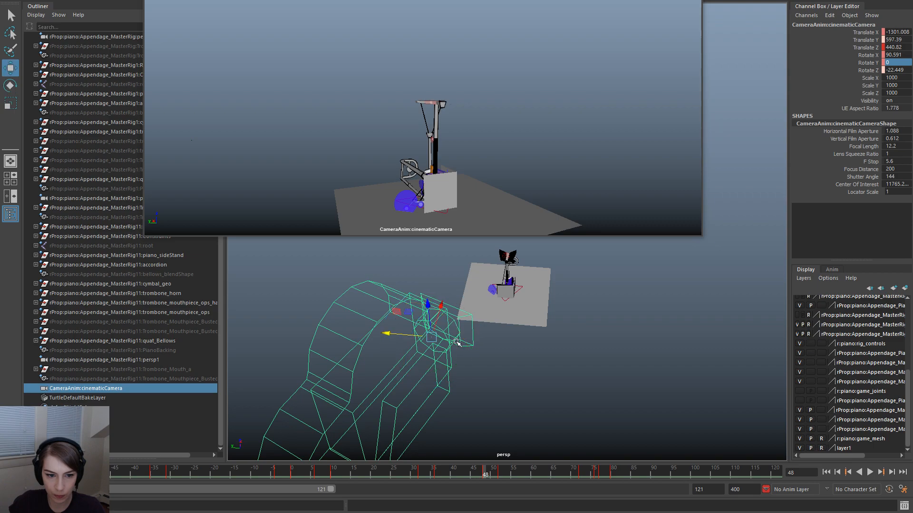
drag(398, 472, 485, 474)
drag(659, 362, 620, 380)
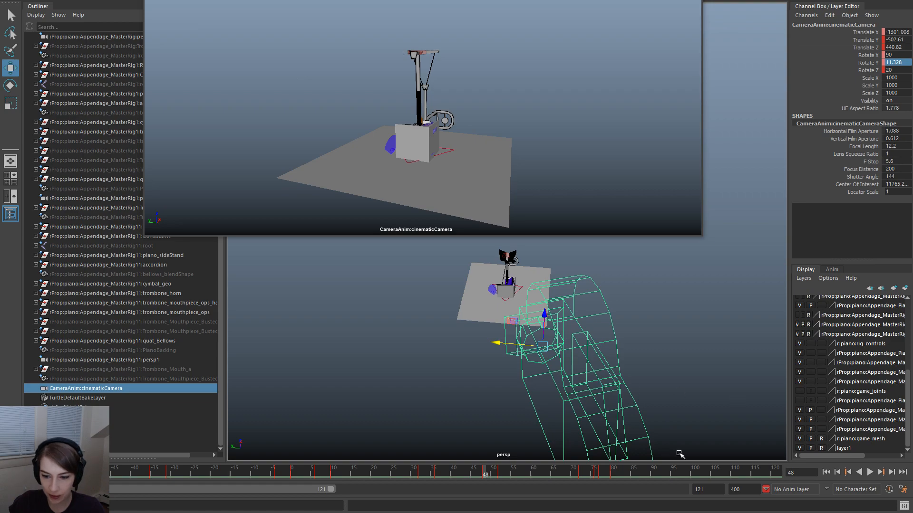
Move cinematicCamera along Y to 497.39 at frame 48 and key all its channels
drag(507, 348, 403, 337)
key(alt+v)
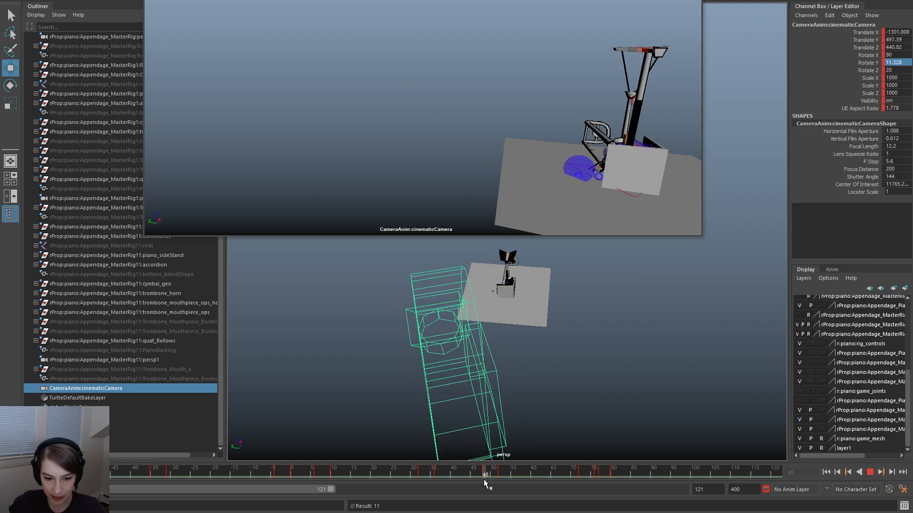
key(alt+v)
key(e)
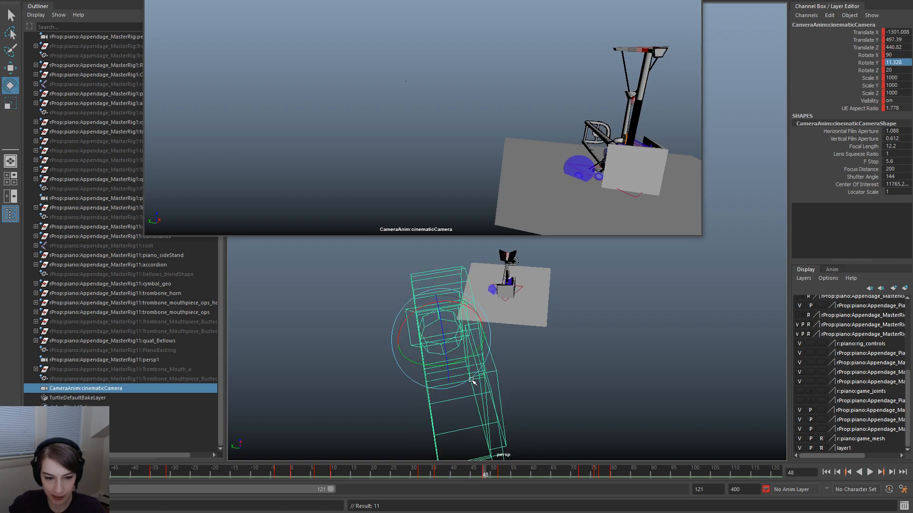
Close the time slider preferences without changes and turn on automatic keyframing
click(902, 491)
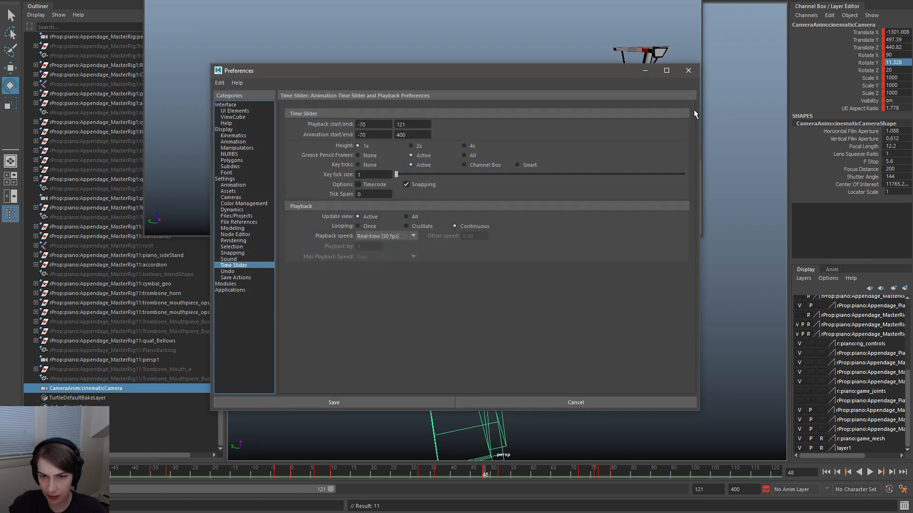
click(690, 71)
click(889, 489)
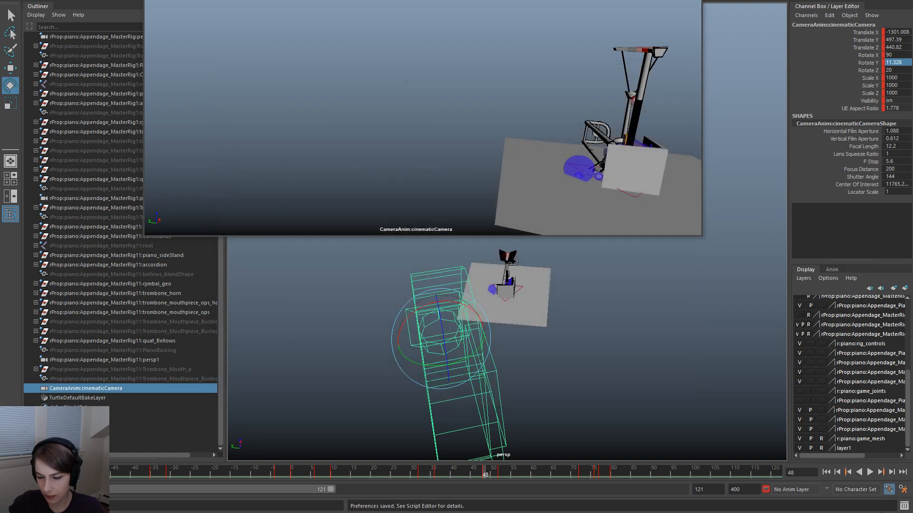
Rotate cinematicCamera at frame 48 toward the piano character, with Rotate X 90, Rotate Y 8.329 and Rotate Z -23.045
drag(469, 354, 446, 333)
text(0)
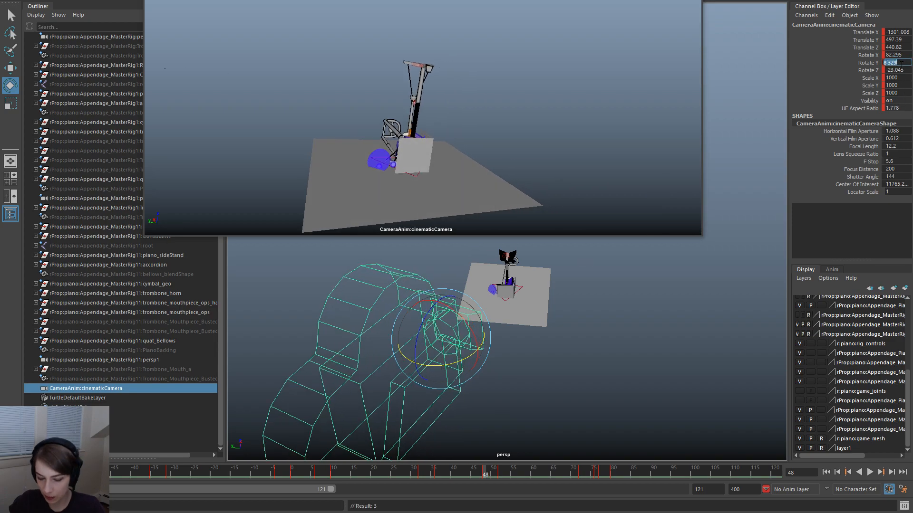
key(Return)
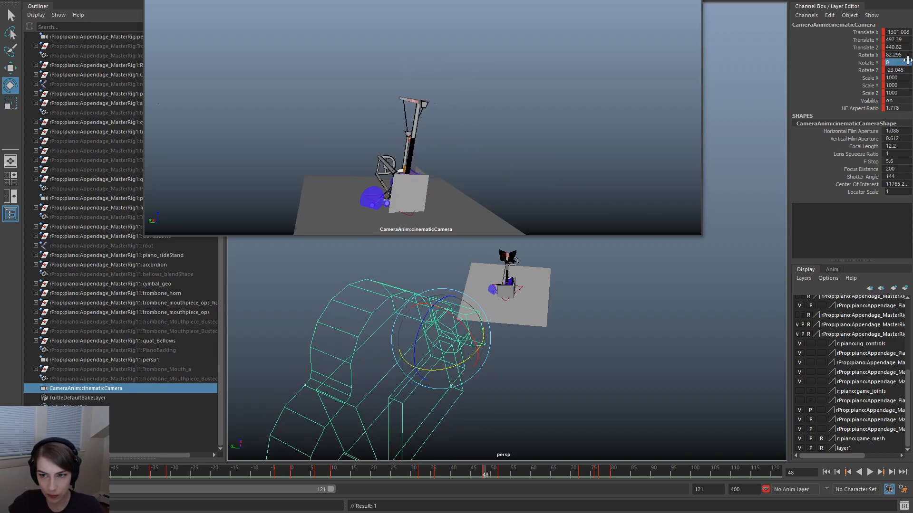
key(ctrl+z)
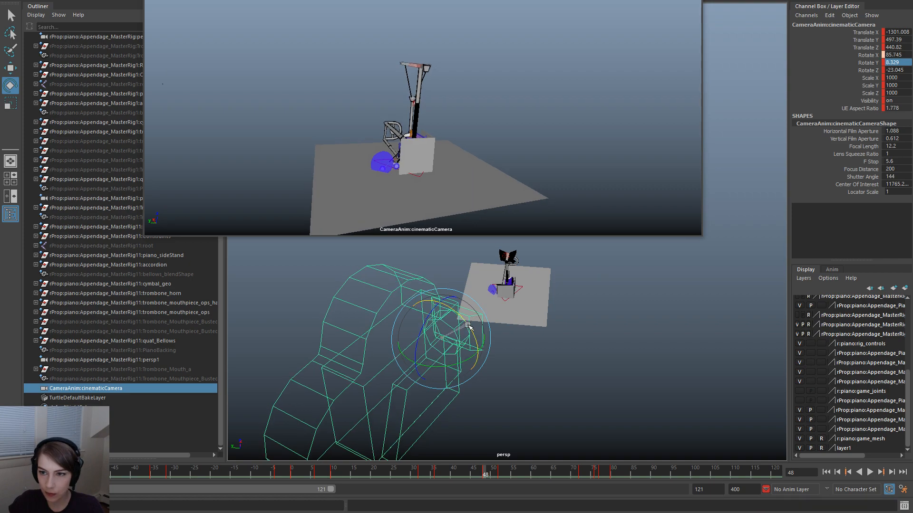
click(896, 54)
text(90)
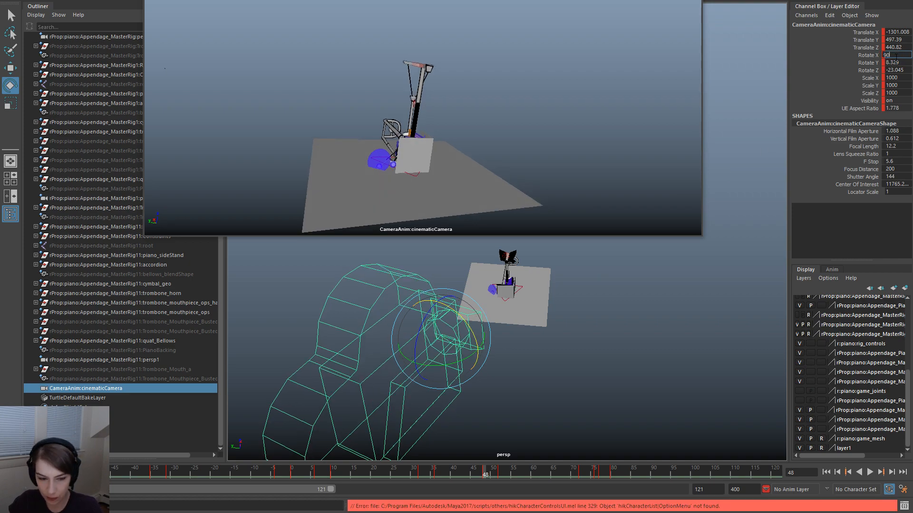
key(Return)
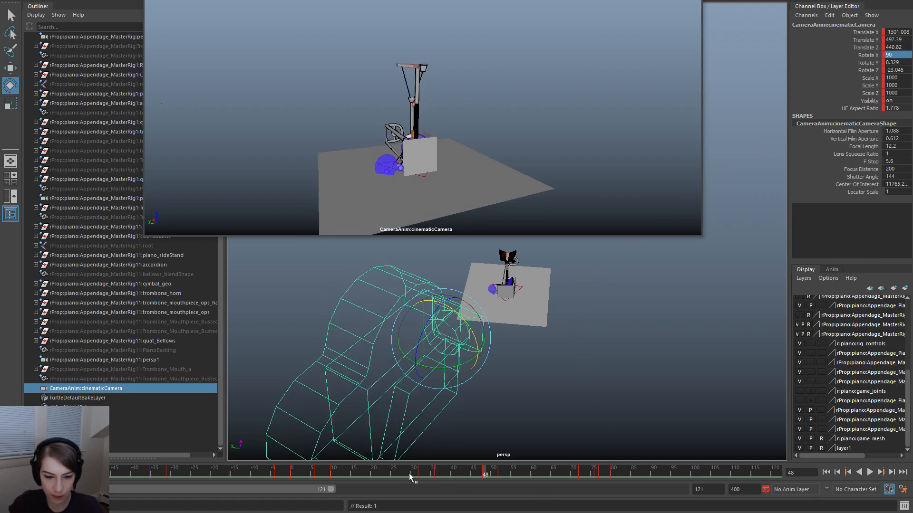
Play the transition from about frame 32 in the camera window to examine the new pose, and reselect cinematicCamera
click(422, 472)
click(588, 142)
key(alt+v)
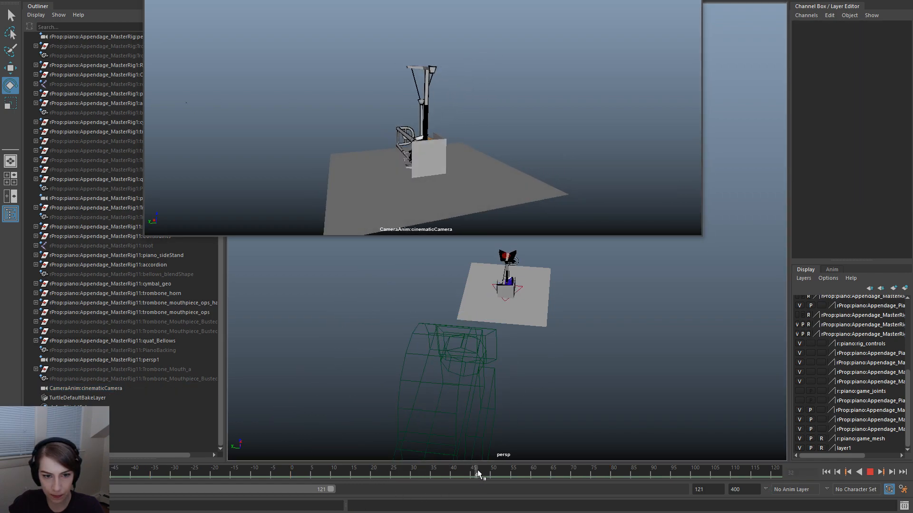
click(480, 472)
click(411, 361)
Push cinematicCamera forward to Translate X -1101.008 at frame 48 and key all its channels
key(w)
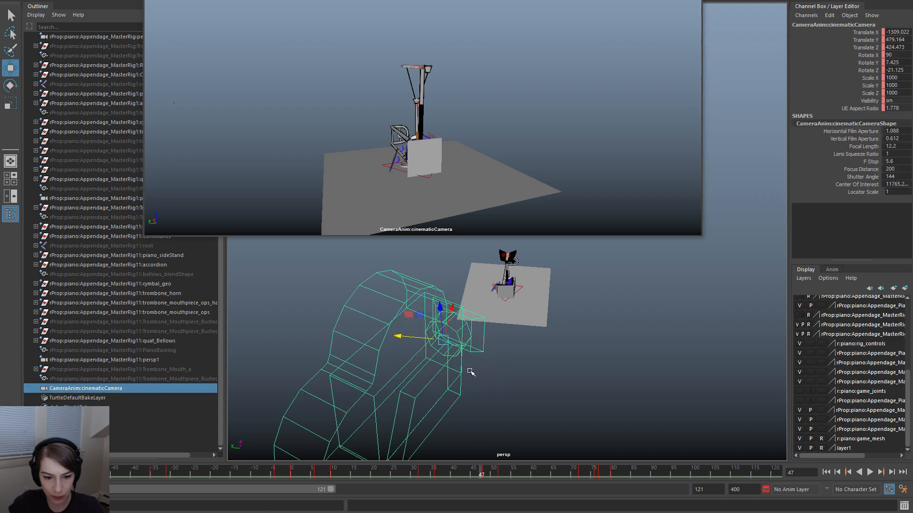
key(alt+v)
click(485, 475)
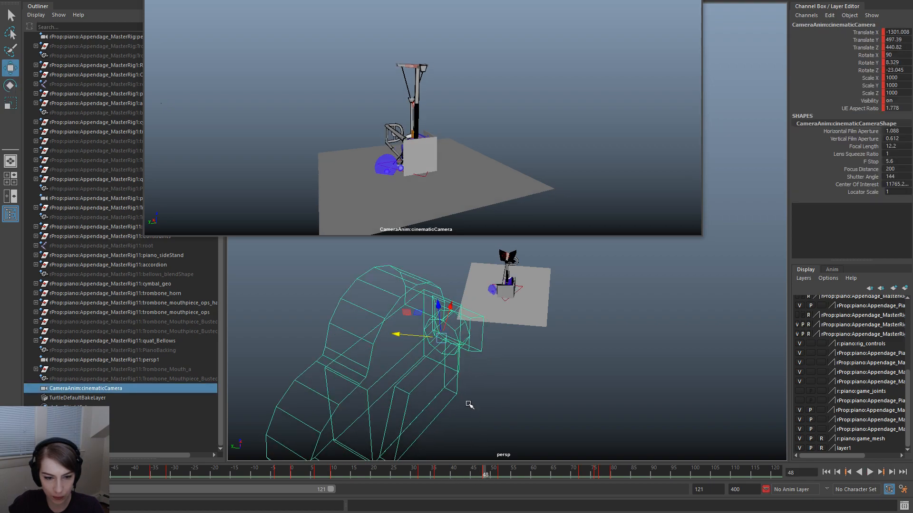
drag(450, 308, 455, 294)
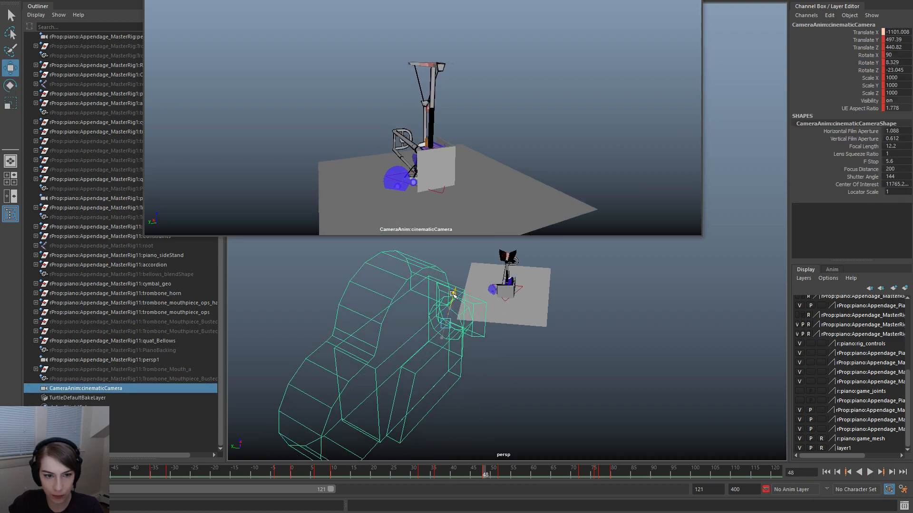
key(s)
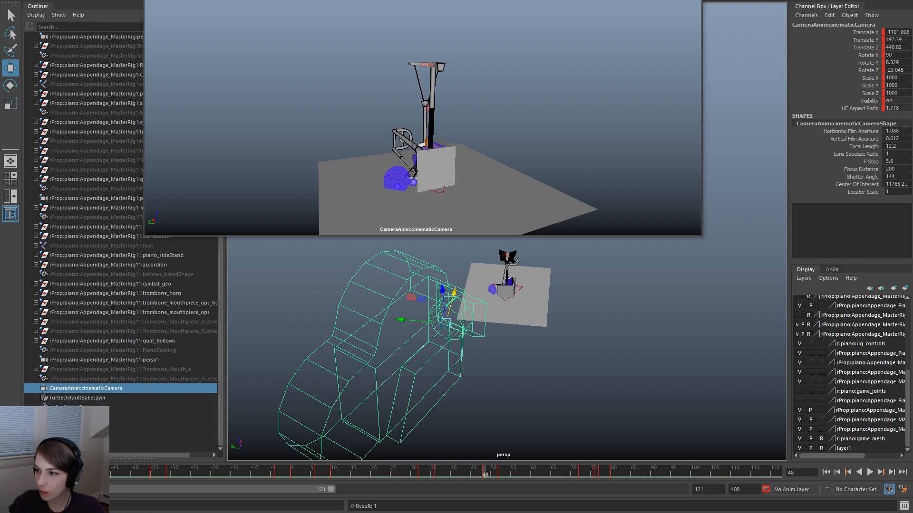
Scrub the shot between about frames 26 and 52 to examine the timing of the camera move against the character
drag(912, 75, 794, 74)
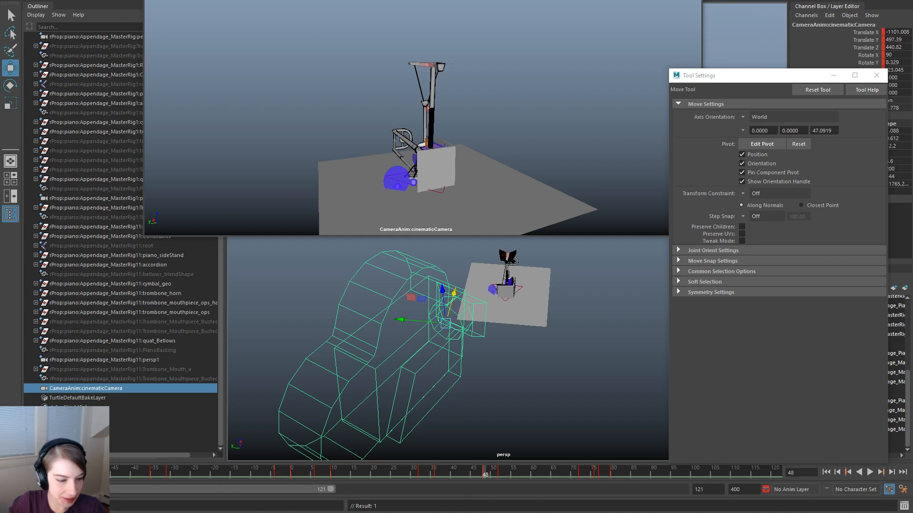
click(396, 469)
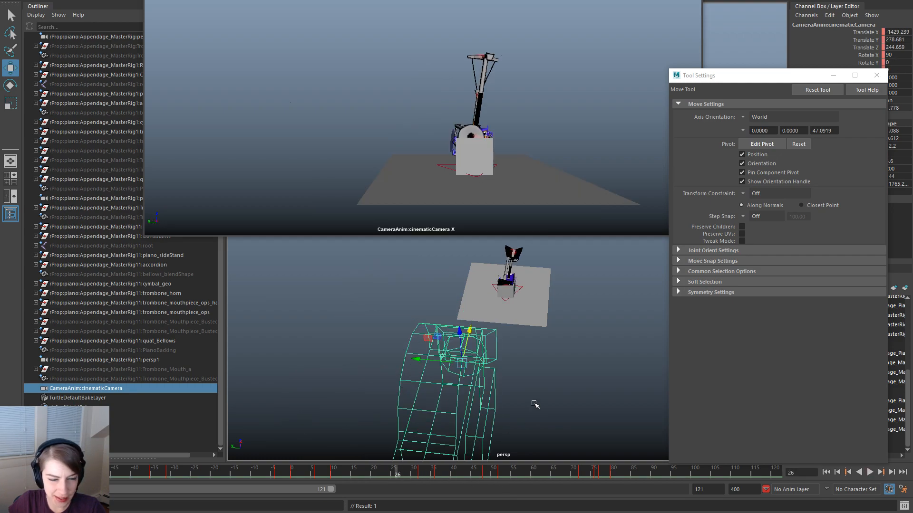
click(545, 391)
drag(336, 476, 505, 471)
click(572, 125)
drag(479, 375, 420, 360)
drag(489, 474, 501, 475)
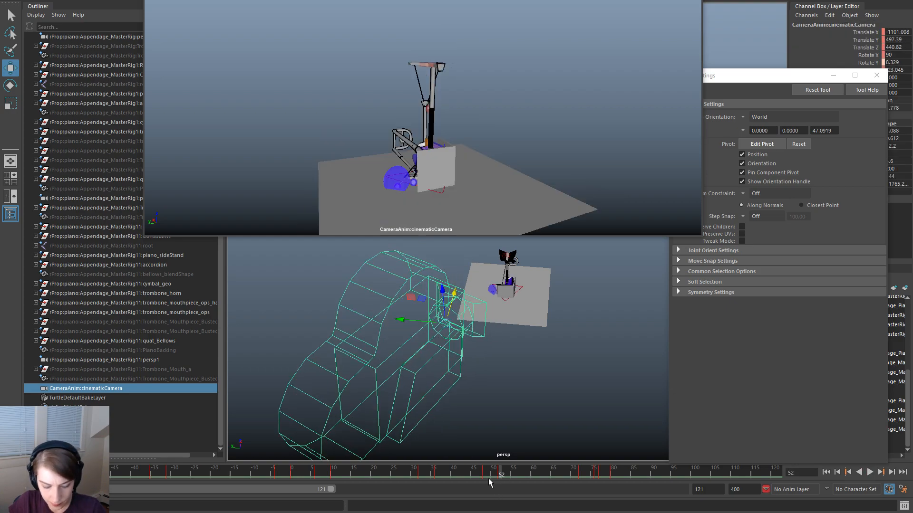
drag(417, 471, 426, 471)
click(598, 93)
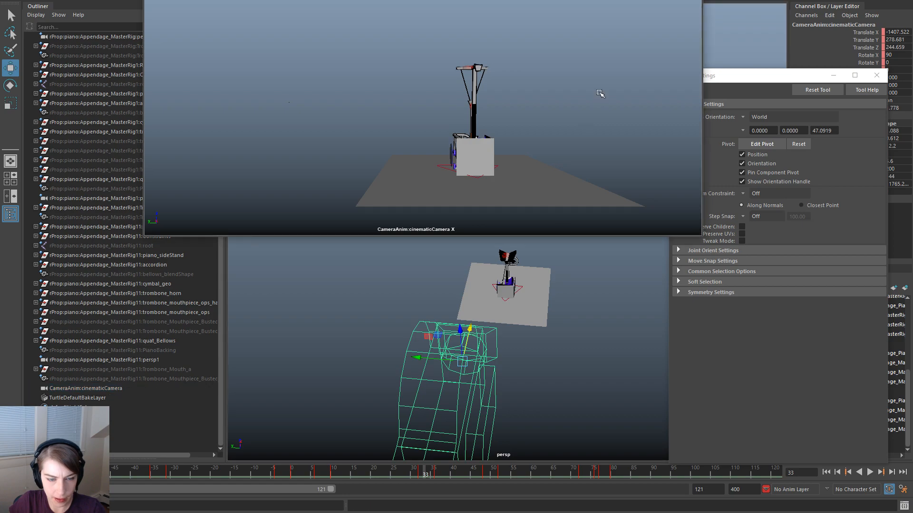
Play and scrub the shot between about frames 33 and 110 with cinematicCamera selected to examine the timing of the camera move
key(alt+v)
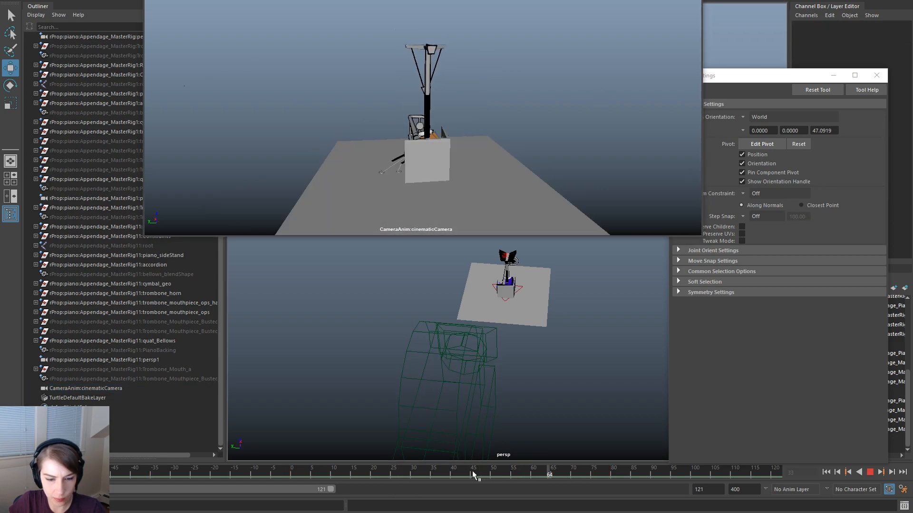
key(alt+v)
click(404, 407)
key(alt+v)
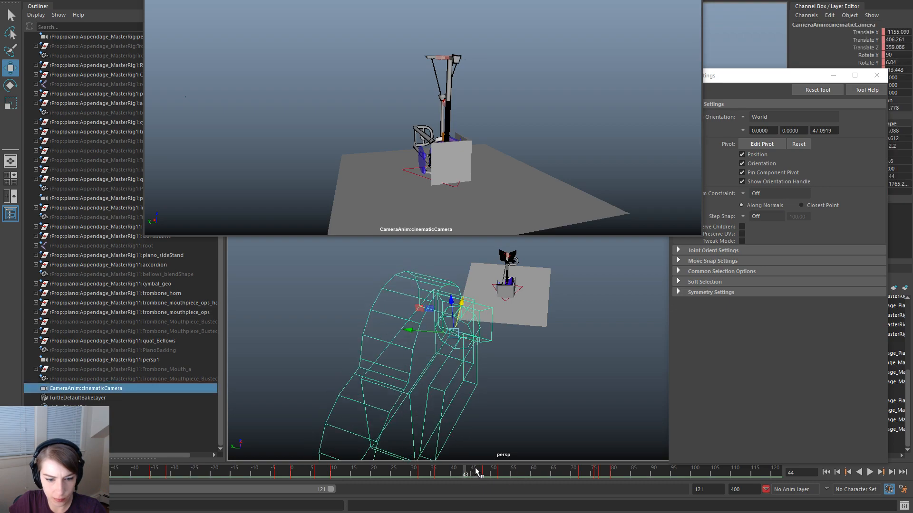
mouse_move(499, 478)
mouse_down()
mouse_move(409, 476)
mouse_move(590, 475)
mouse_up()
click(474, 477)
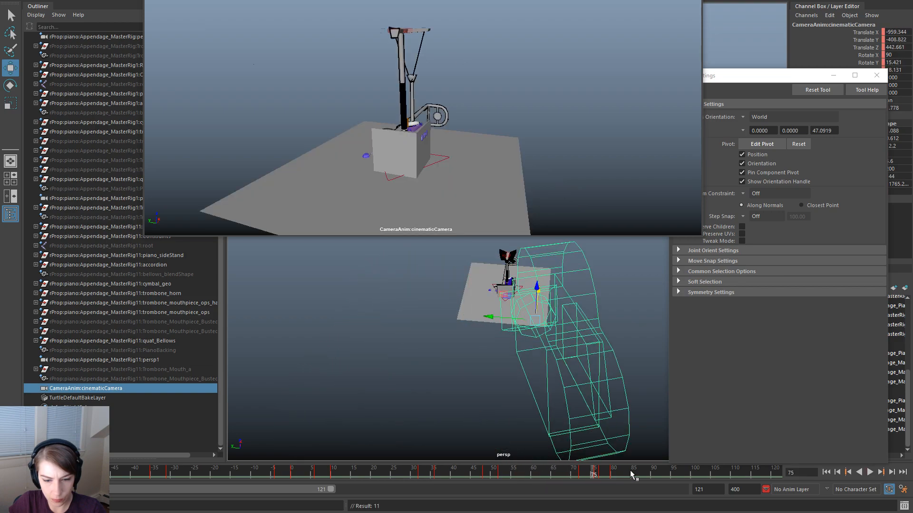
click(870, 472)
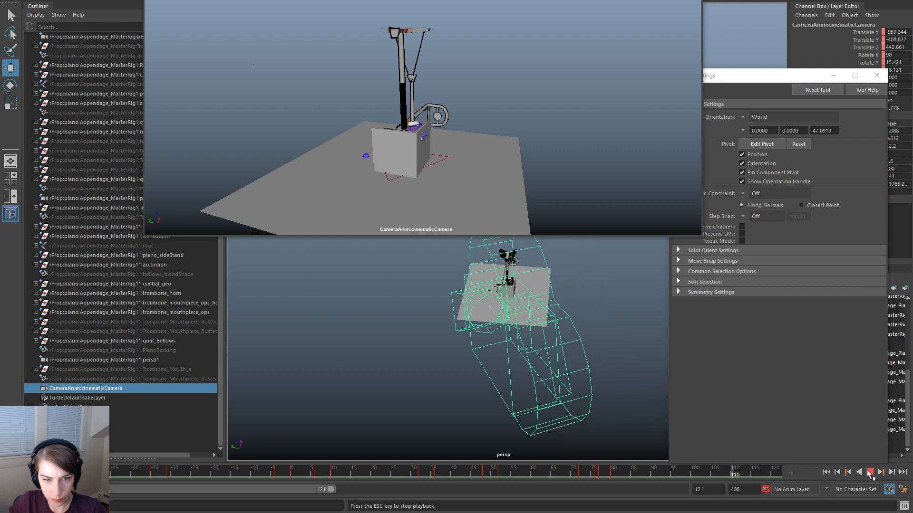
click(870, 472)
Shift the playback range to frames 3–194 and play the shot past frame 155 to examine the character's landing in the camera view
drag(218, 490, 334, 492)
drag(271, 476, 270, 473)
click(869, 472)
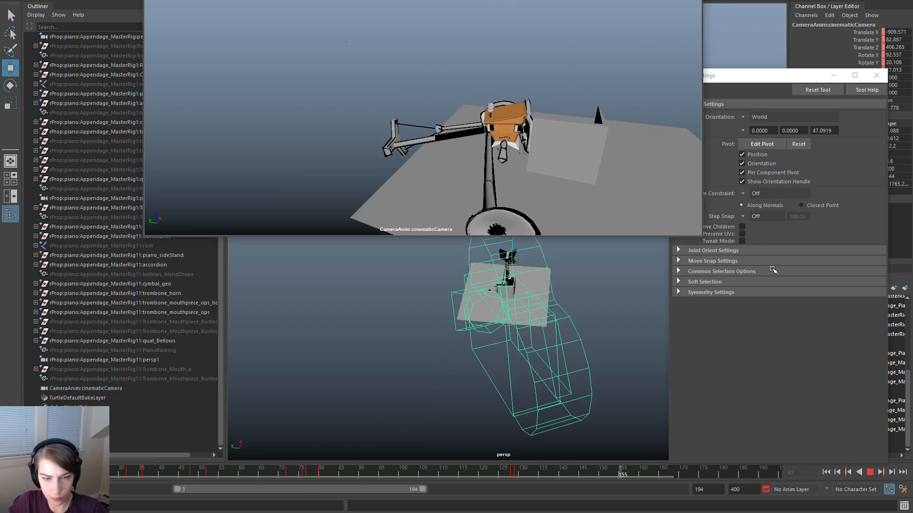
click(870, 472)
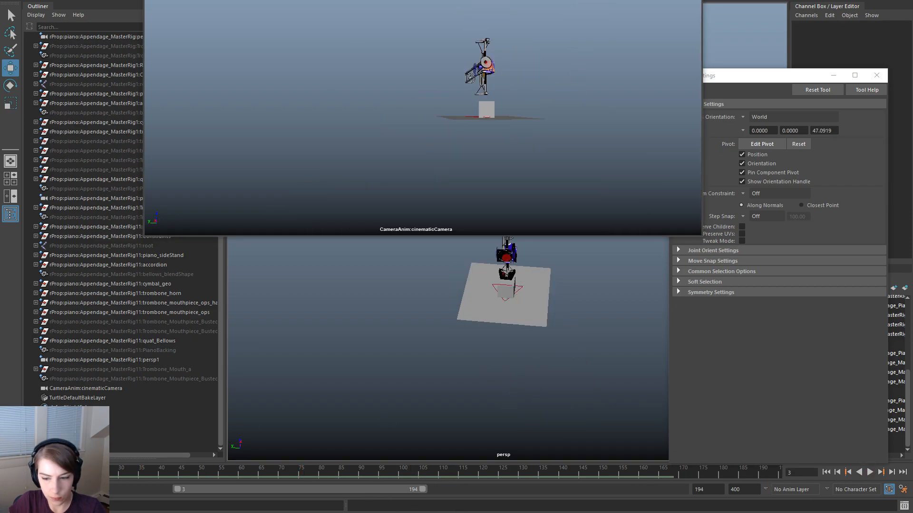
Extend the playback range start to before frame -30 and play the whole shot through cinematicCamera
drag(176, 490, 80, 491)
click(11, 473)
click(870, 472)
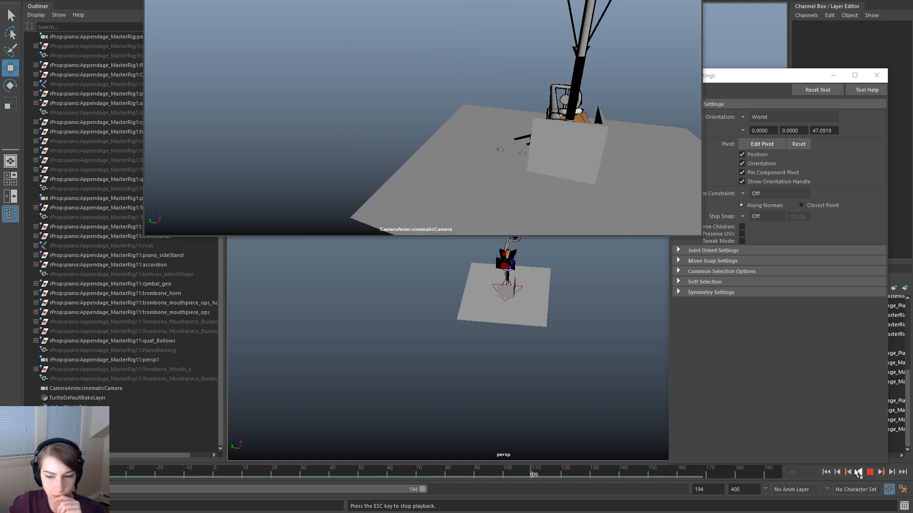
click(869, 473)
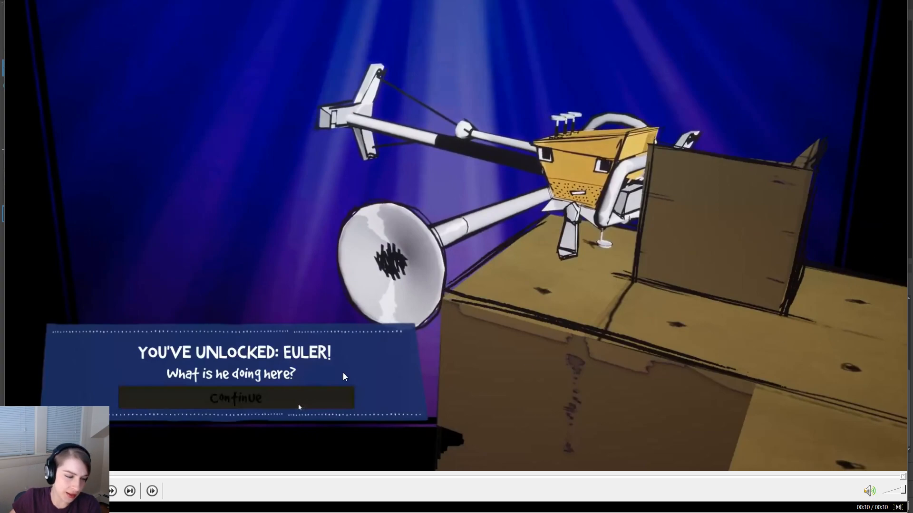
Play the Euler unlock clip in the video player and the Maya shot to compare their timing
click(18, 491)
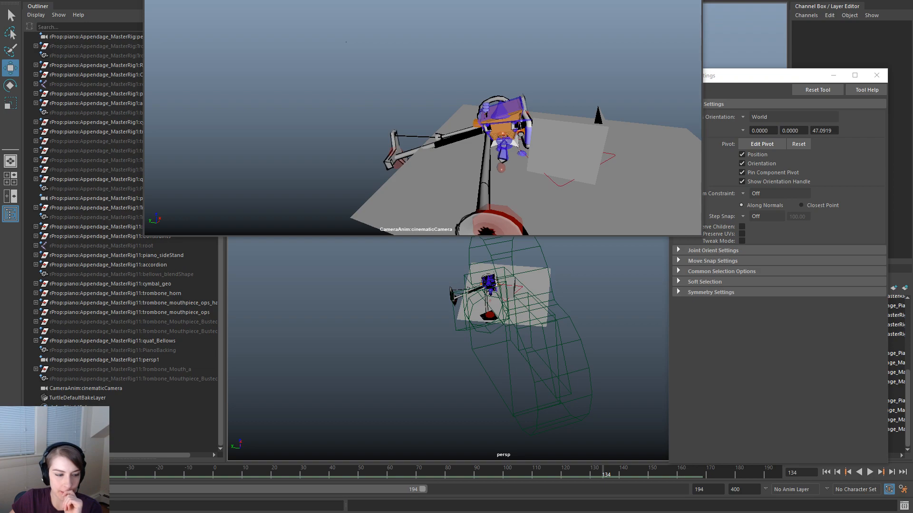
click(870, 472)
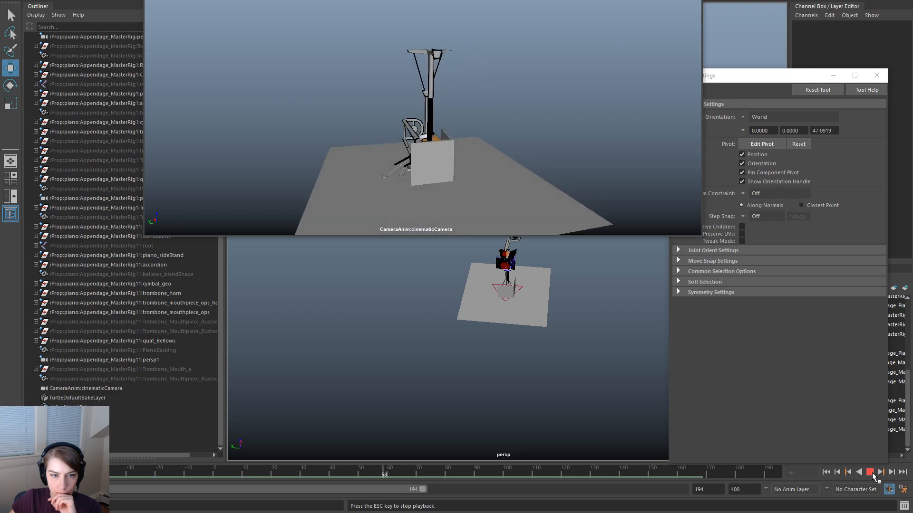
click(871, 473)
Replay the camera view from about frame 90 and scrub to frame 105 to examine the pause before the character jumps out
mouse_move(521, 468)
mouse_down()
mouse_move(604, 474)
mouse_move(536, 475)
mouse_up()
click(870, 473)
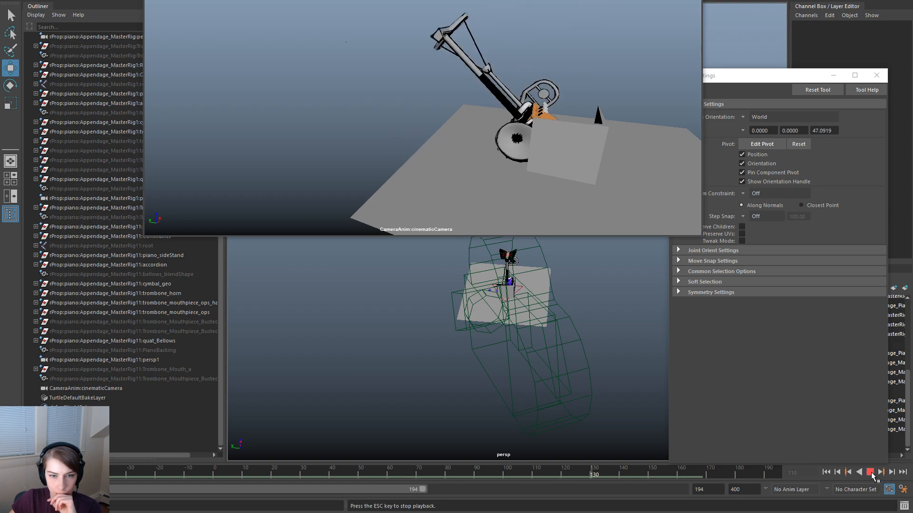
click(871, 473)
drag(499, 471, 476, 475)
click(869, 473)
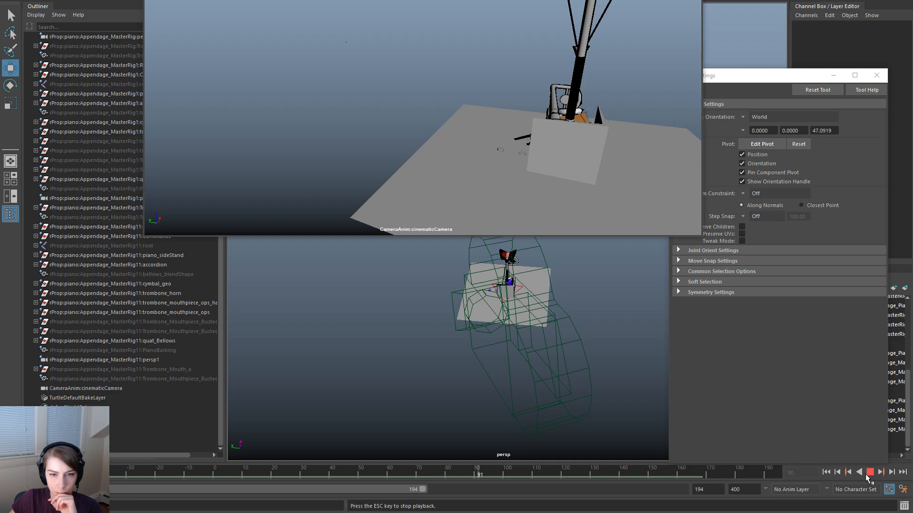
key(Escape)
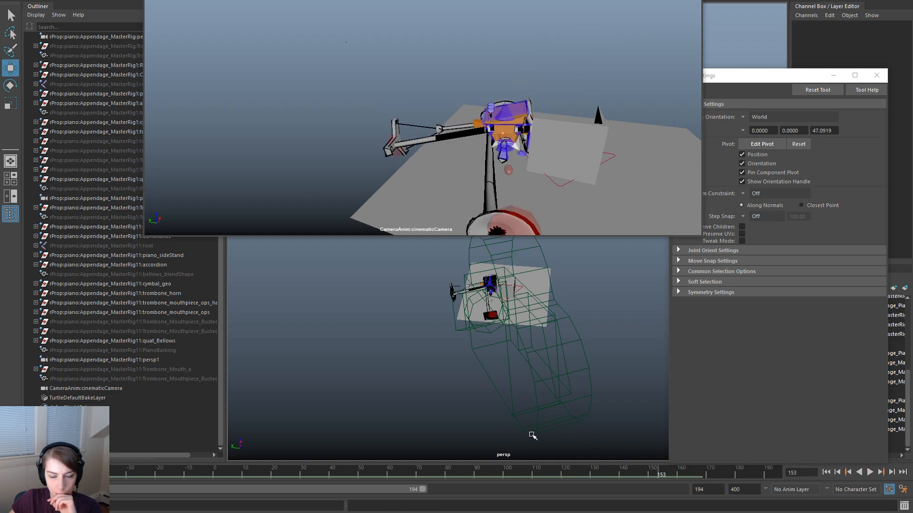
drag(478, 473, 491, 472)
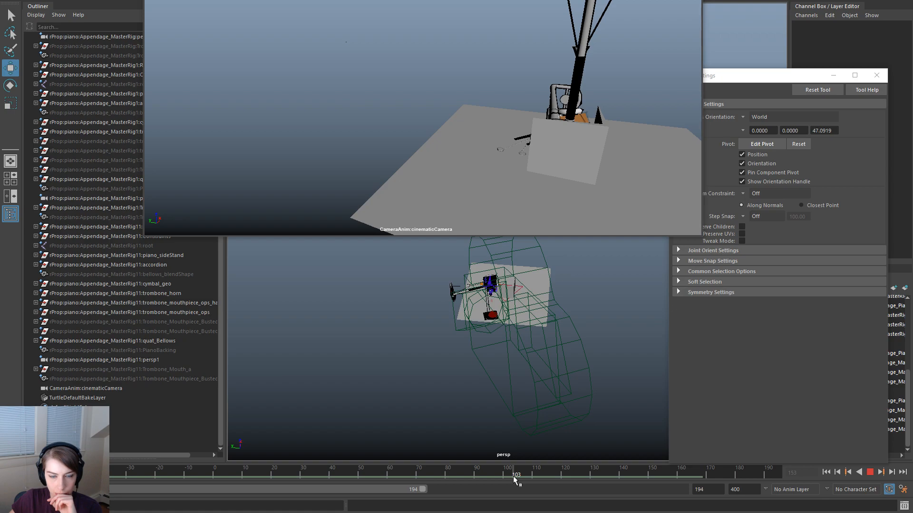
drag(517, 477, 517, 477)
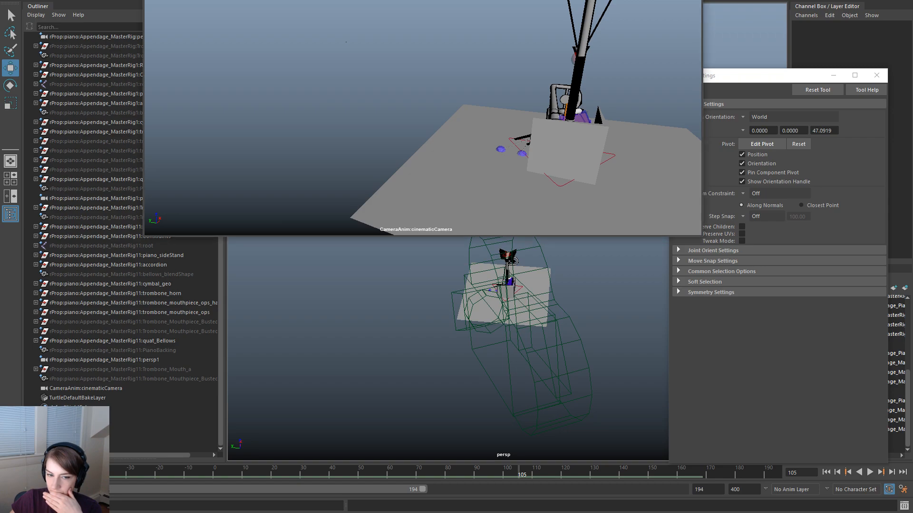
Close the Tool Settings and torn-off camera windows and play the character's jump from frame 98 in the persp view
click(877, 75)
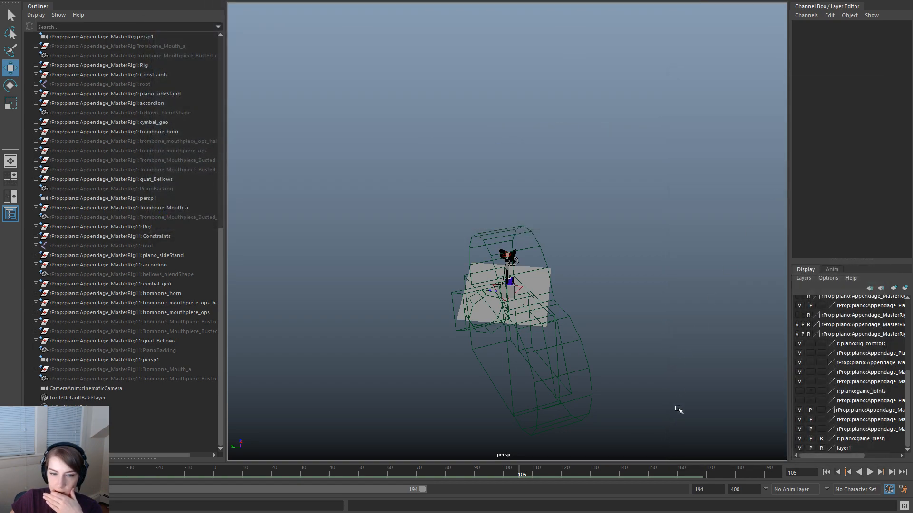
scroll(679, 425, up, 2)
drag(439, 472, 500, 475)
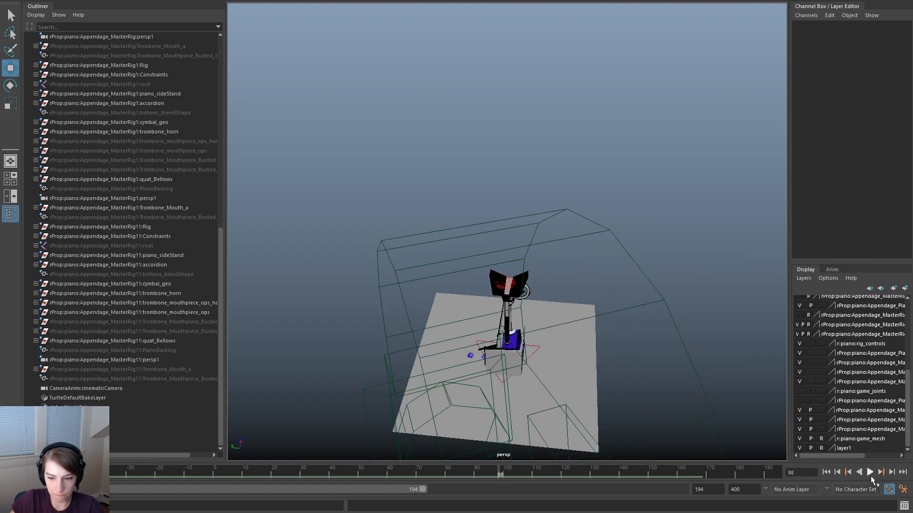
click(871, 473)
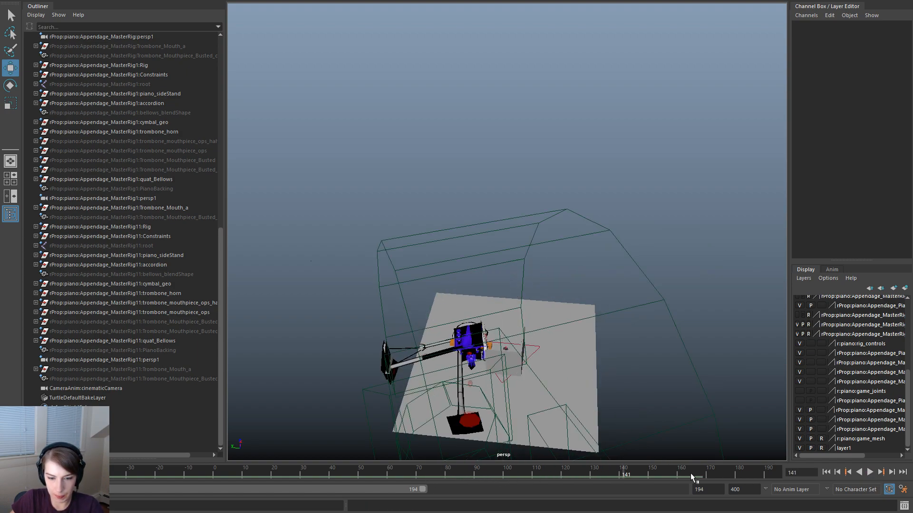
Shorten the playback range to frame 157 and examine the character's jump from a close angle beside the piano box
drag(424, 495, 378, 492)
alt+drag(494, 338, 552, 355)
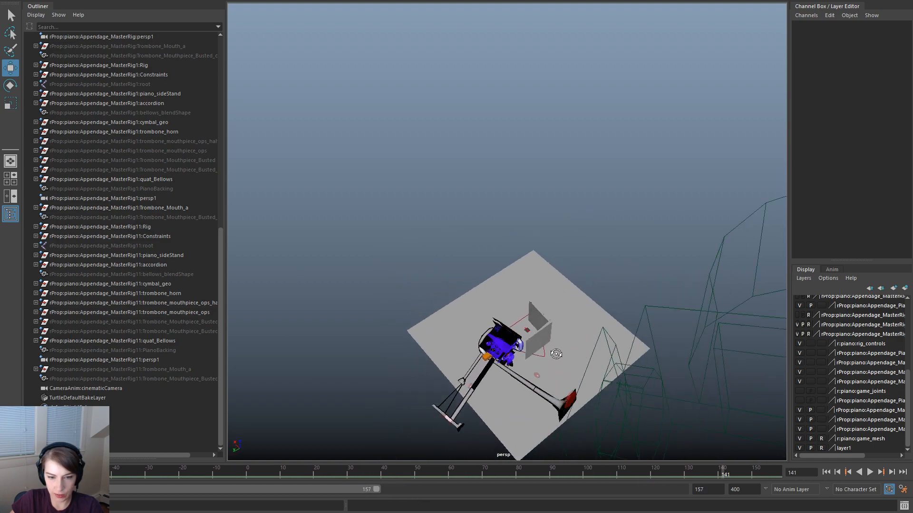
alt+middle_drag(552, 355, 537, 243)
alt+right_drag(536, 244, 648, 353)
alt+drag(648, 353, 479, 220)
alt+drag(462, 274, 481, 328)
click(601, 477)
key(alt+v)
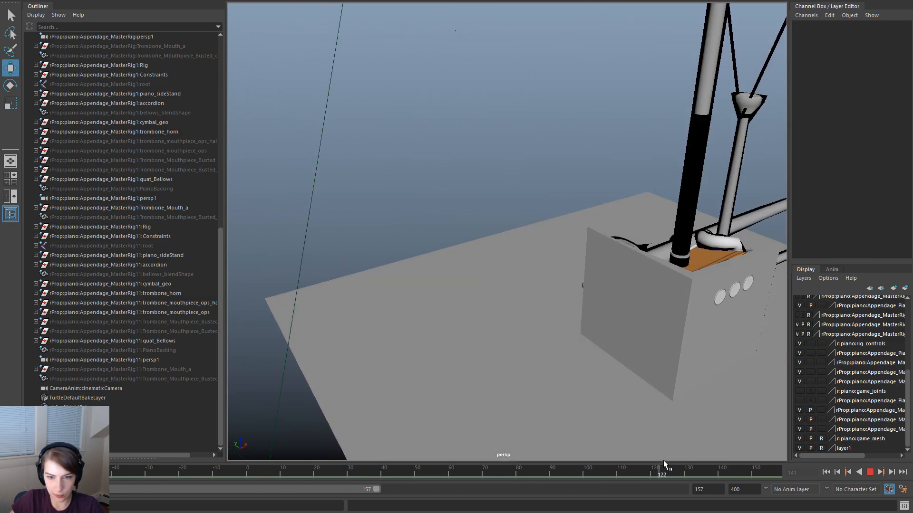
drag(712, 467, 682, 474)
Select all of the piano character's rig controls, extend the playback range to frame 227 and play the start of the jump
alt+right_drag(640, 397, 603, 381)
drag(443, 88, 789, 351)
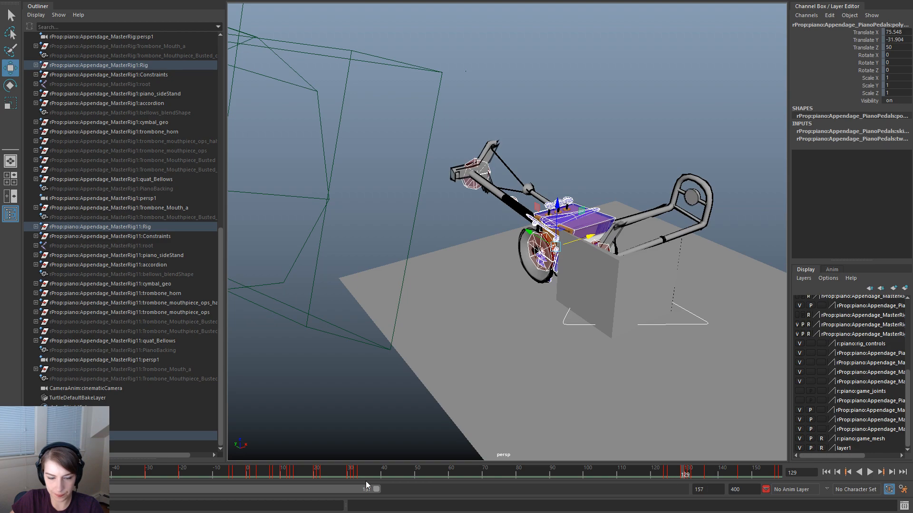
drag(375, 490, 464, 490)
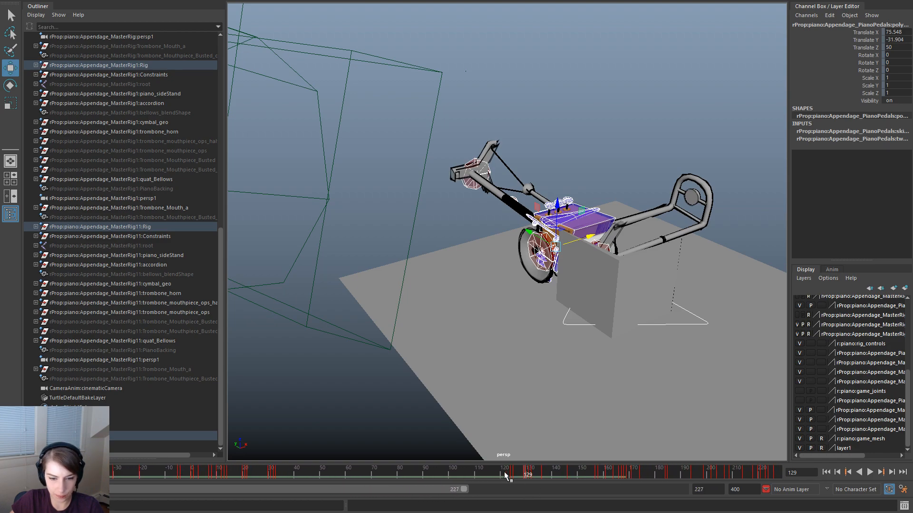
key(alt+v)
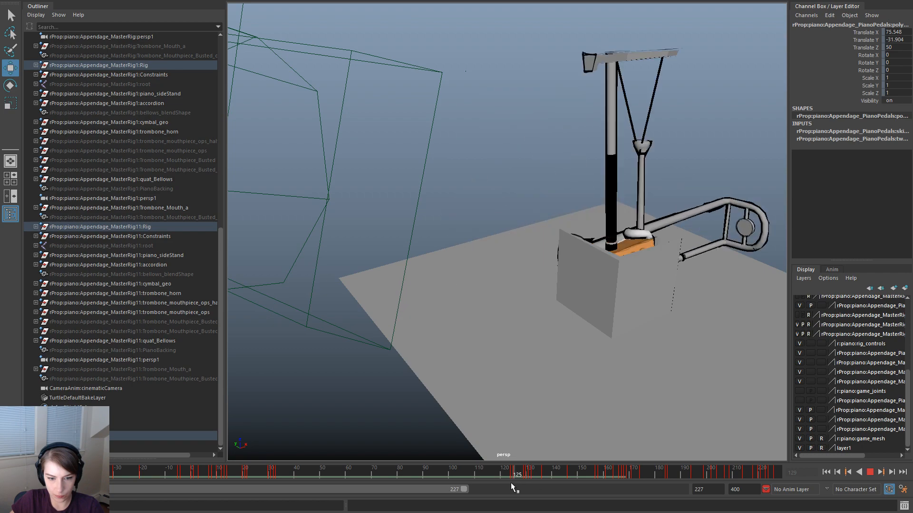
key(alt+v)
Extend the playback range to frame 400 and shift the character's keys from frame 124 onward later, so they start at frame 133
drag(465, 489, 720, 498)
shift+drag(764, 473, 327, 476)
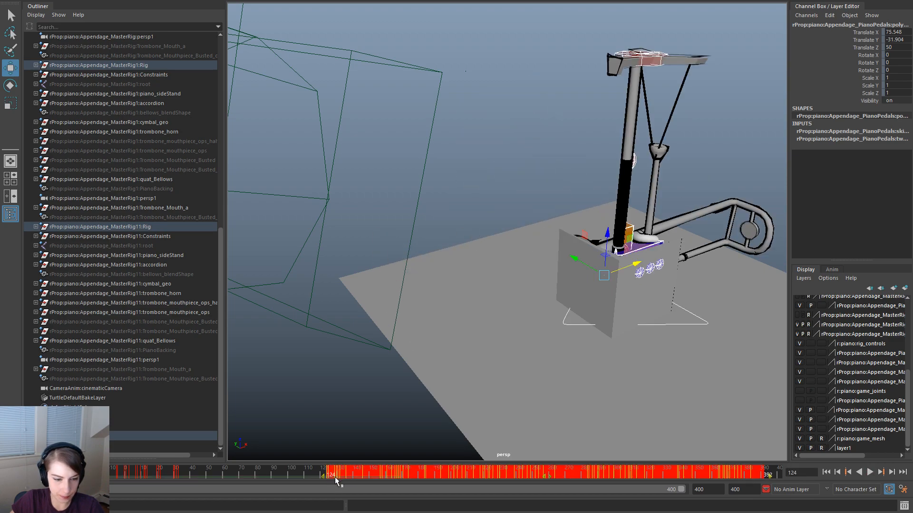
drag(547, 475, 560, 480)
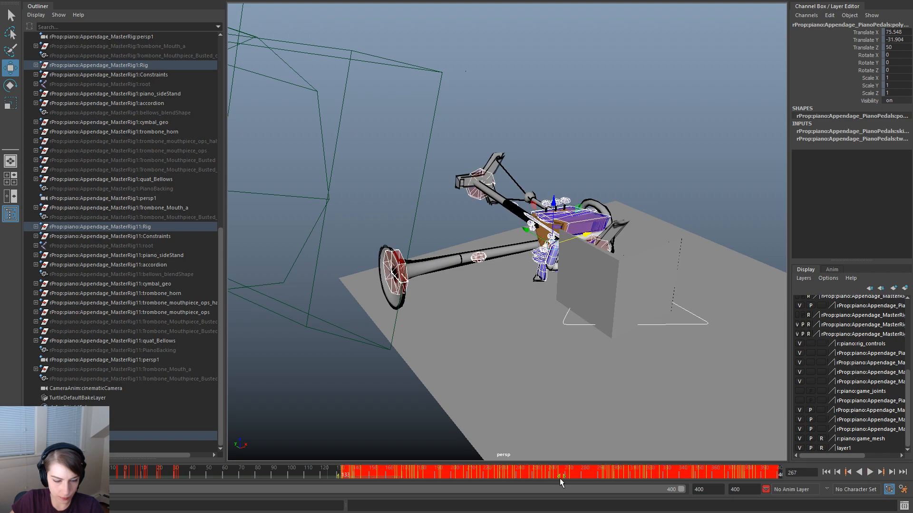
drag(300, 475, 356, 479)
shift+drag(772, 476, 343, 480)
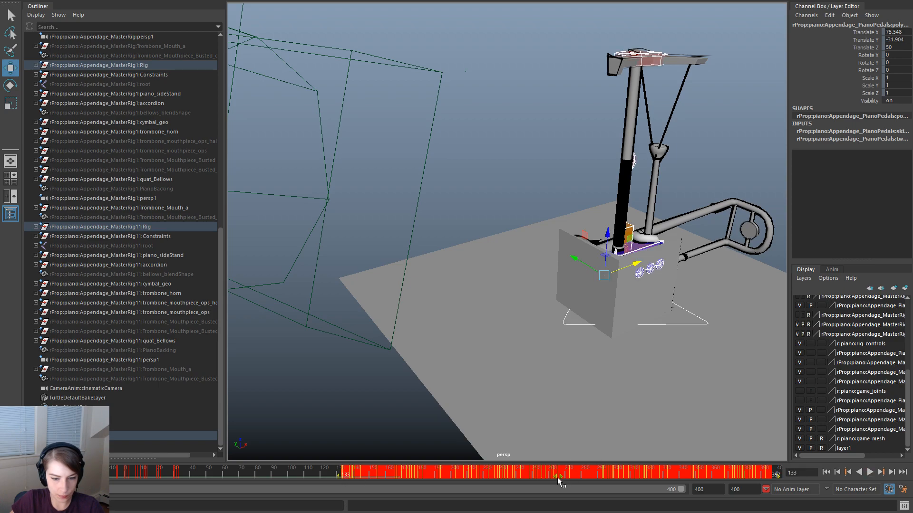
Frame the character's face up close in the persp view and play the shifted animation through to about frame 398
key(alt+v)
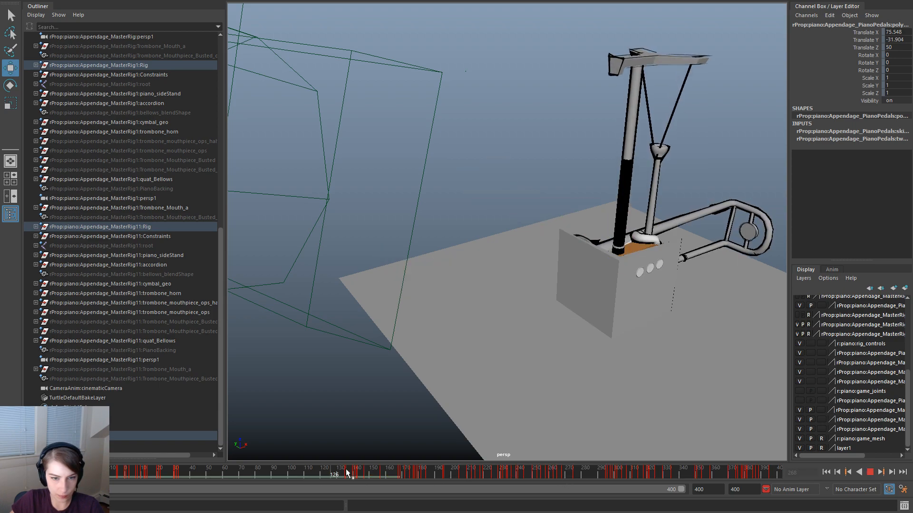
click(385, 477)
drag(386, 477, 437, 487)
alt+drag(487, 406, 544, 375)
alt+right_drag(544, 375, 619, 405)
alt+drag(620, 406, 630, 405)
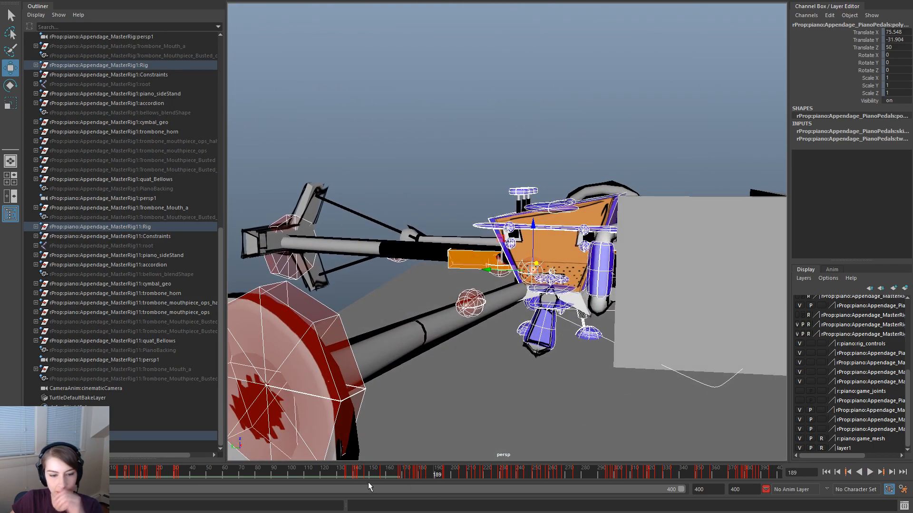
key(alt+v)
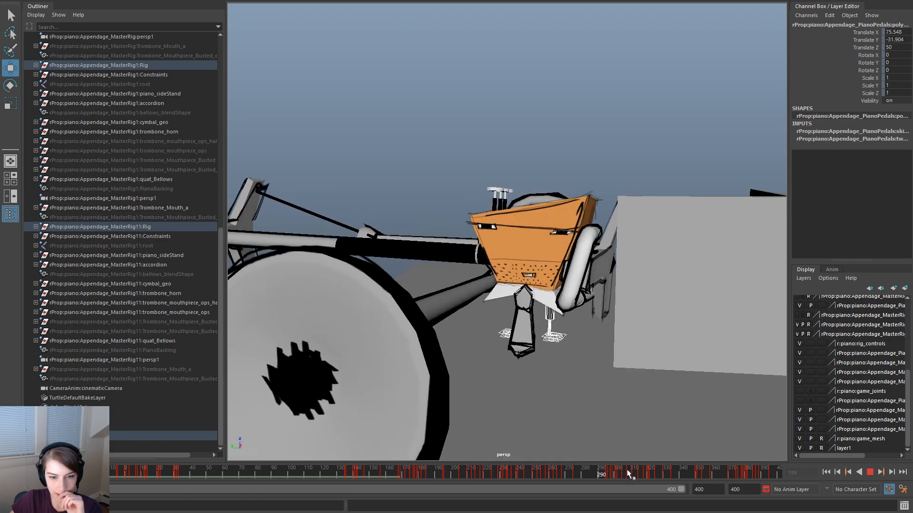
drag(658, 472, 425, 480)
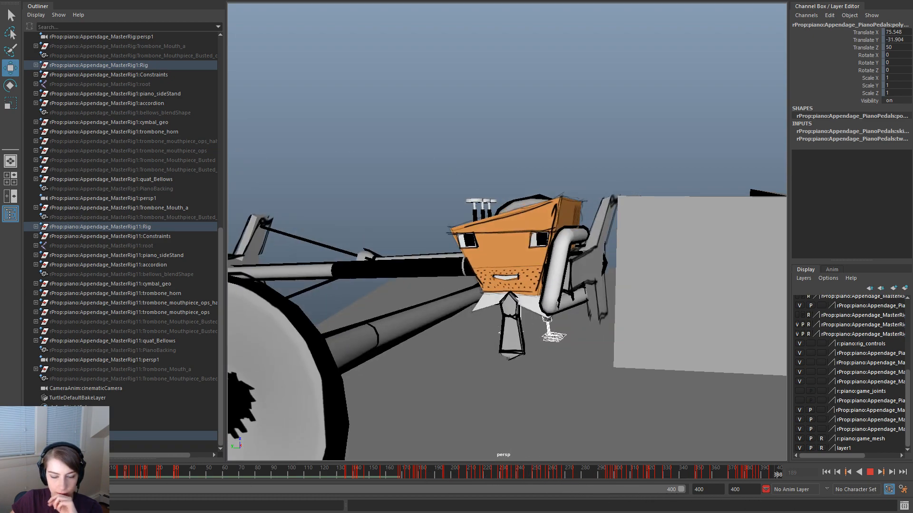
key(alt+v)
Replay the retimed jump from about frame 122 to examine the character's emergence from the box
click(871, 472)
click(826, 472)
drag(323, 477, 386, 476)
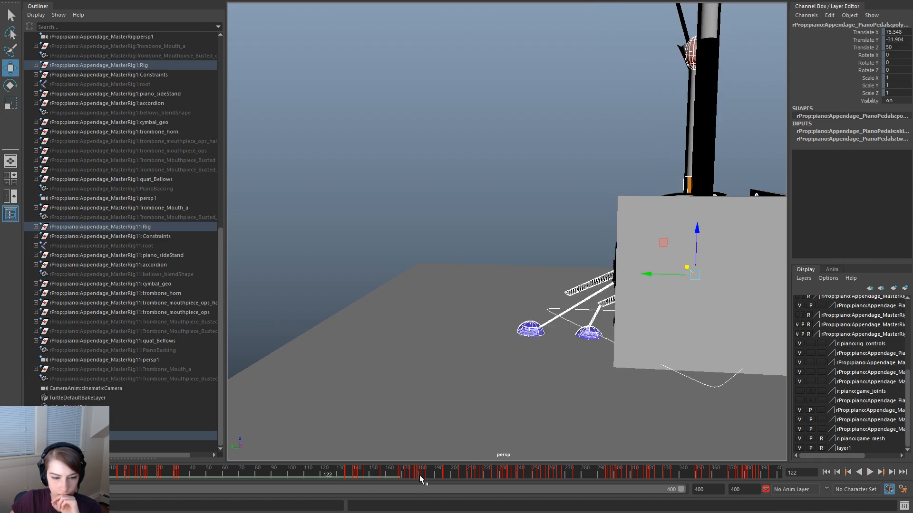
click(871, 473)
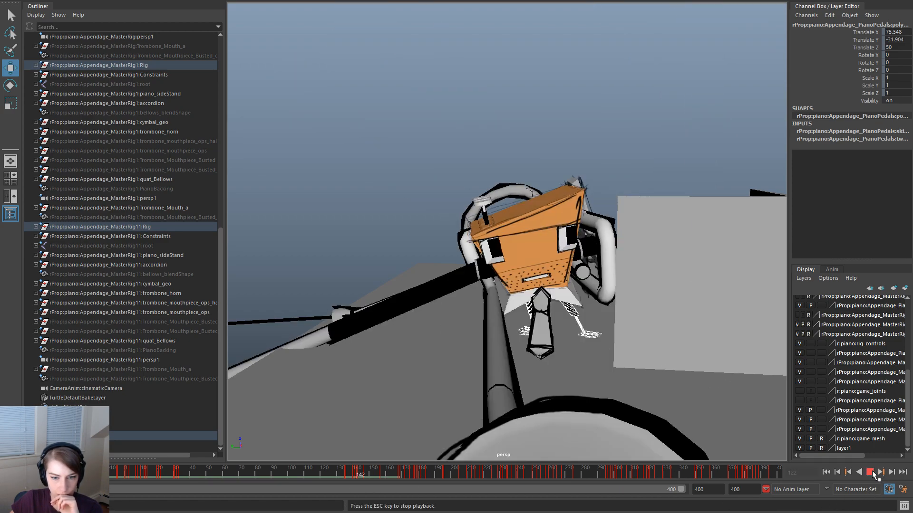
click(872, 474)
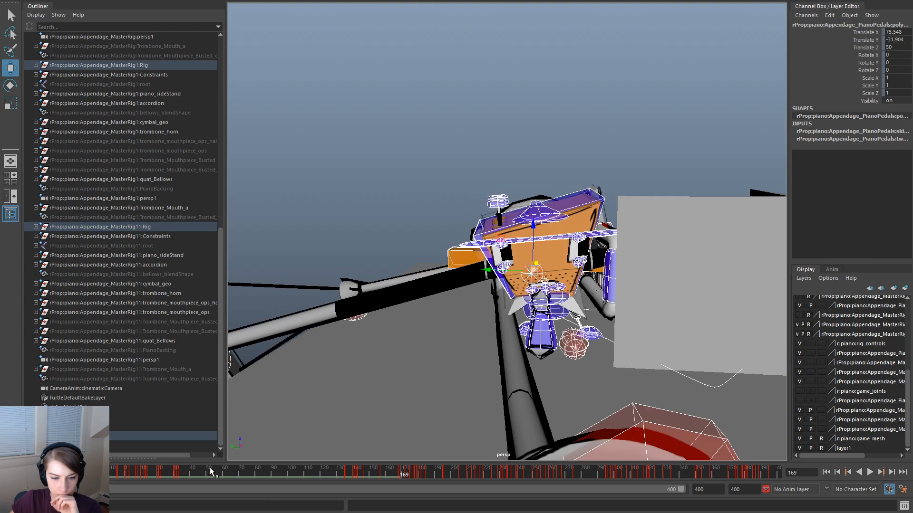
click(324, 476)
click(865, 474)
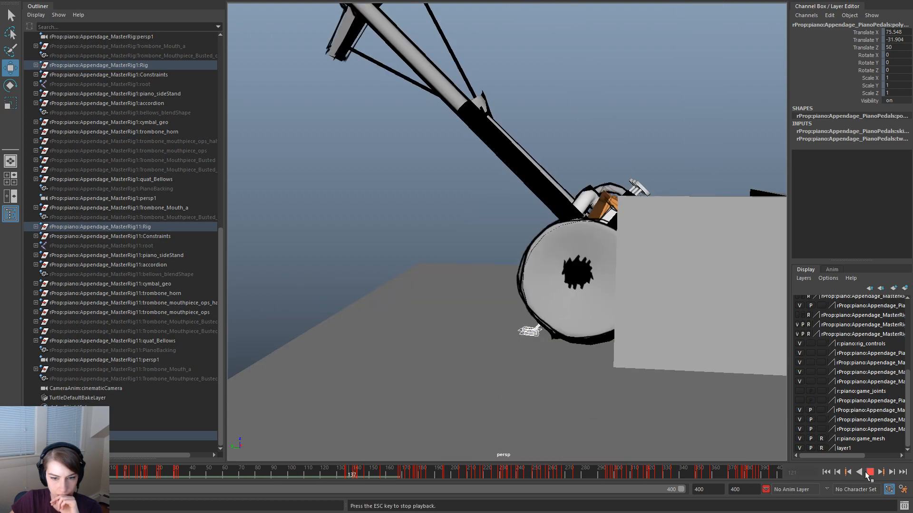
key(Escape)
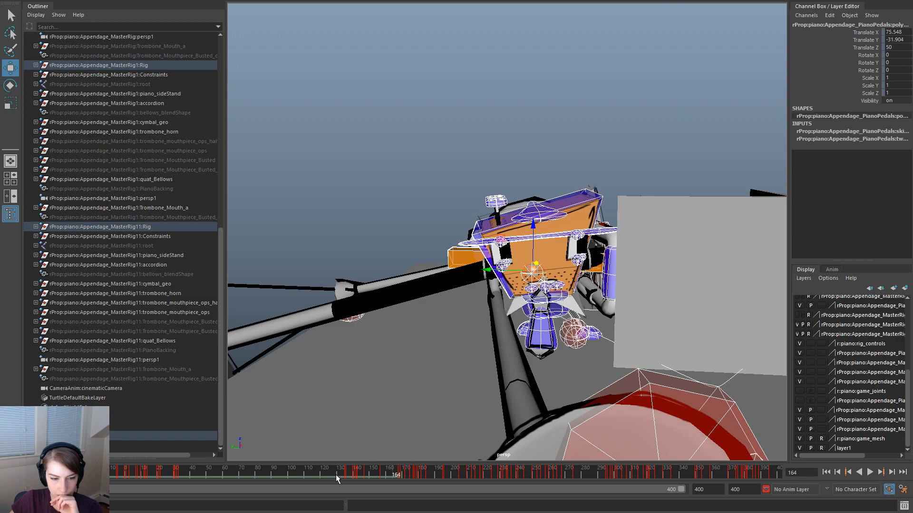
Narrow the playback range to frames 115–170 and inspect the character's jump pose around frame 140
click(335, 474)
drag(677, 490, 392, 493)
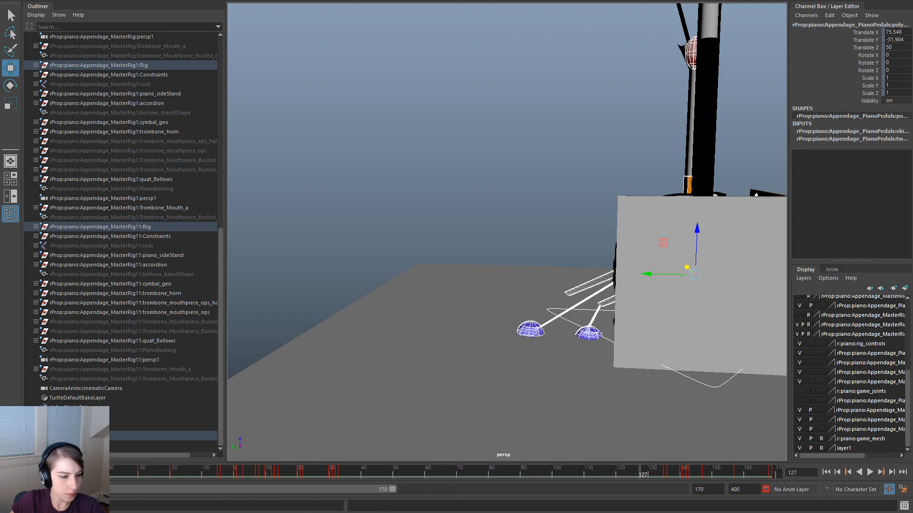
drag(113, 489, 325, 499)
click(359, 475)
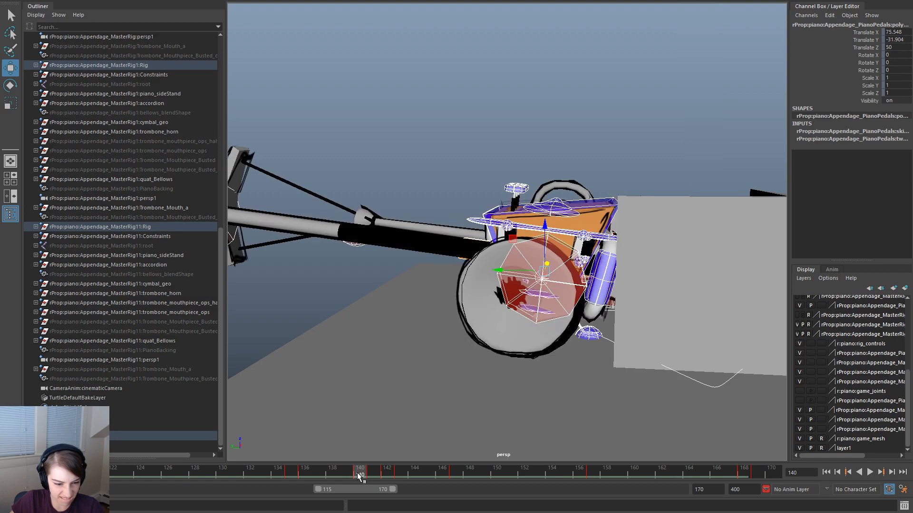
Play the jump-out from the box repeatedly, starting around frames 121 to 124, to judge its timing
click(154, 475)
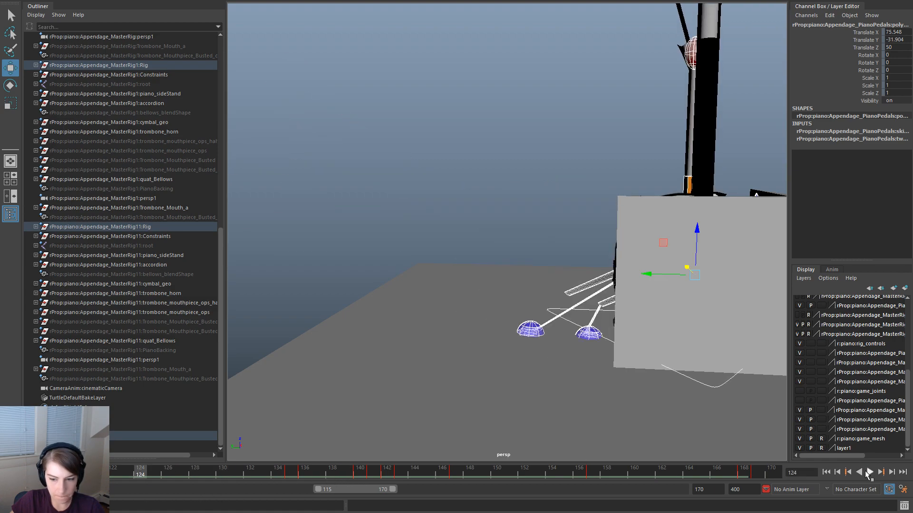
click(868, 473)
click(868, 472)
click(170, 474)
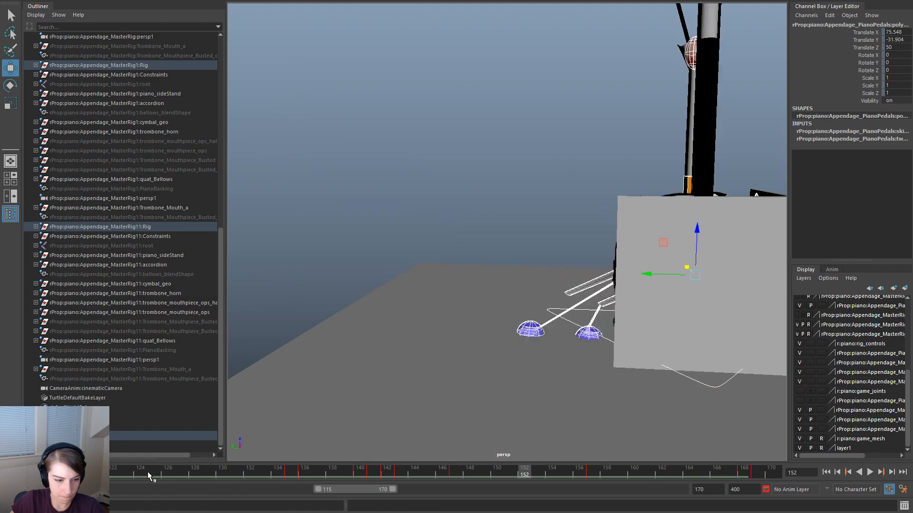
click(870, 473)
click(870, 473)
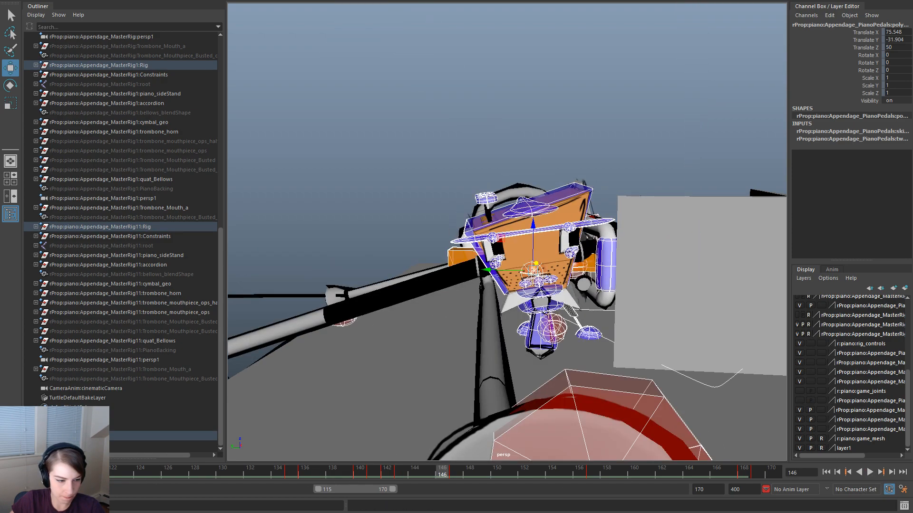
click(871, 474)
click(118, 476)
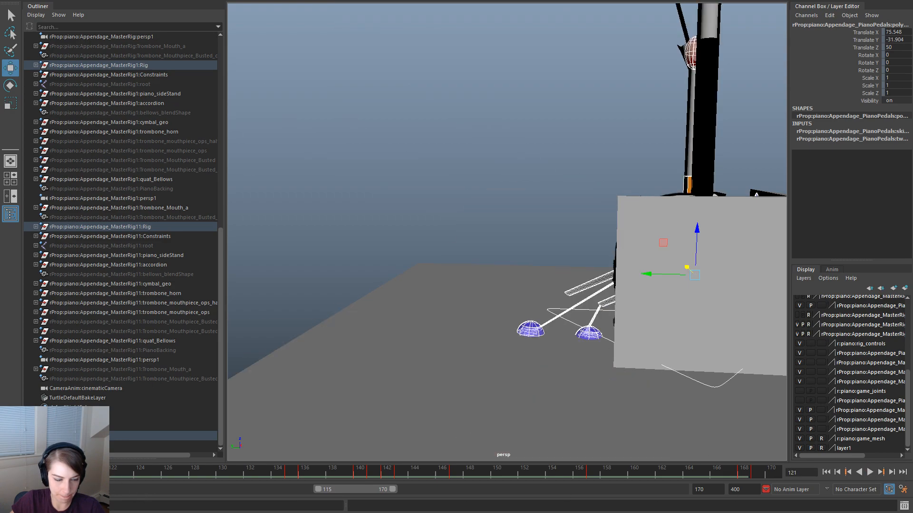
drag(118, 475, 140, 473)
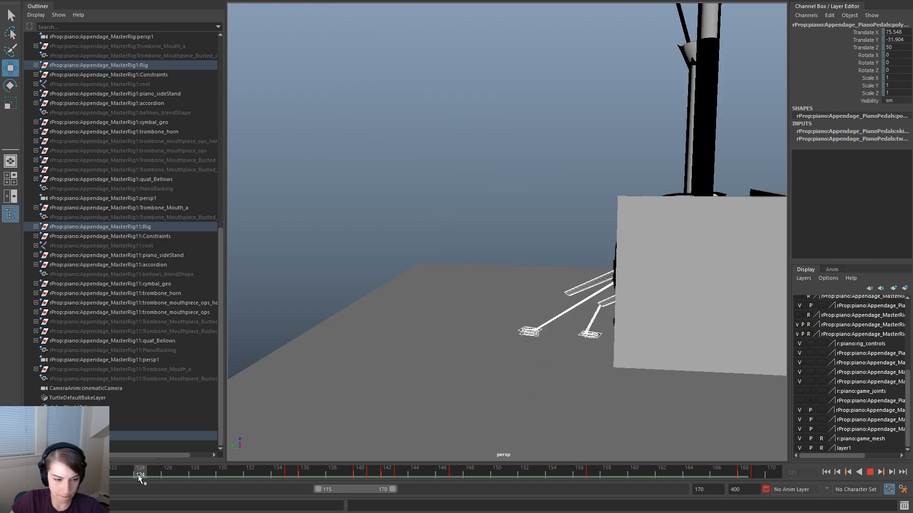
click(870, 472)
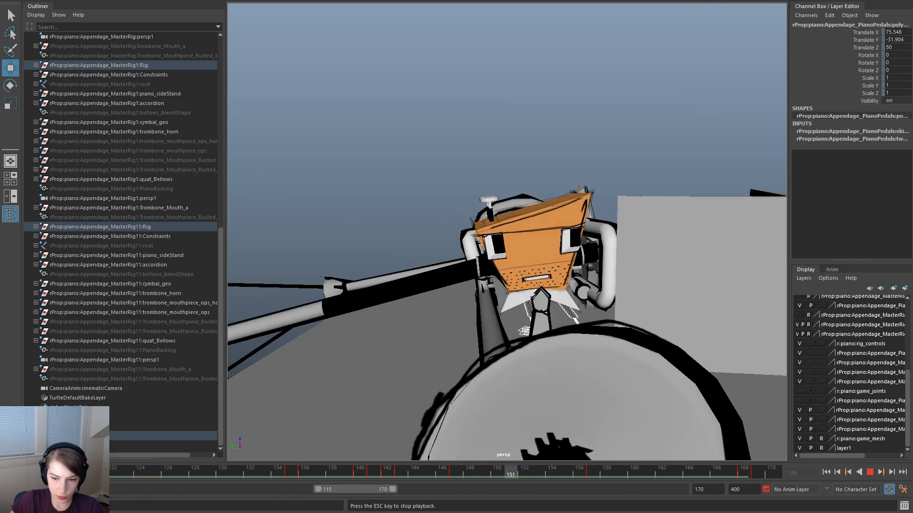
click(870, 471)
Extend the playback range to frame 400 and shift the character's keys from the jump onward earlier
drag(350, 470, 682, 490)
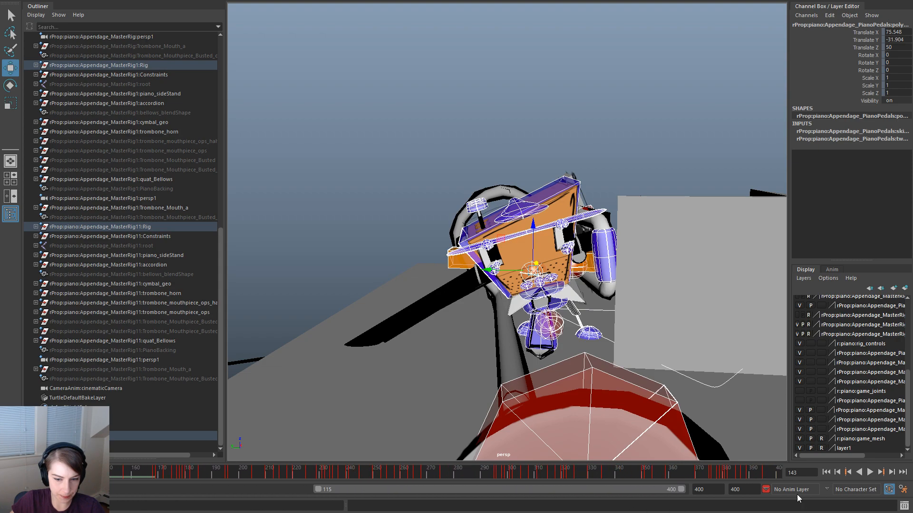
key(alt+v)
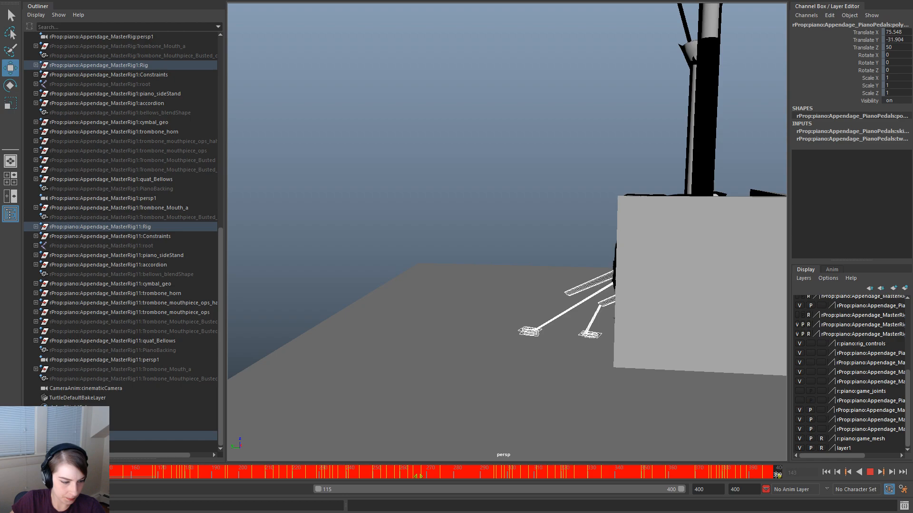
key(alt+v)
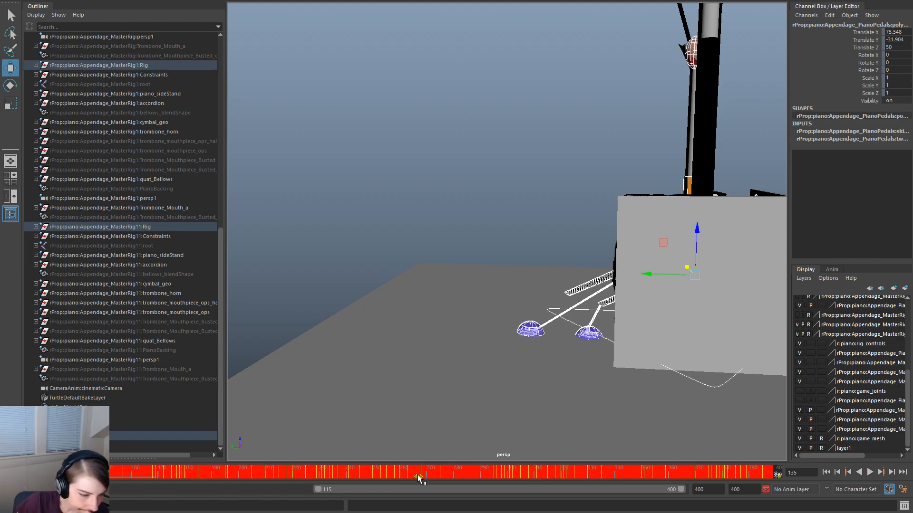
key(alt+v)
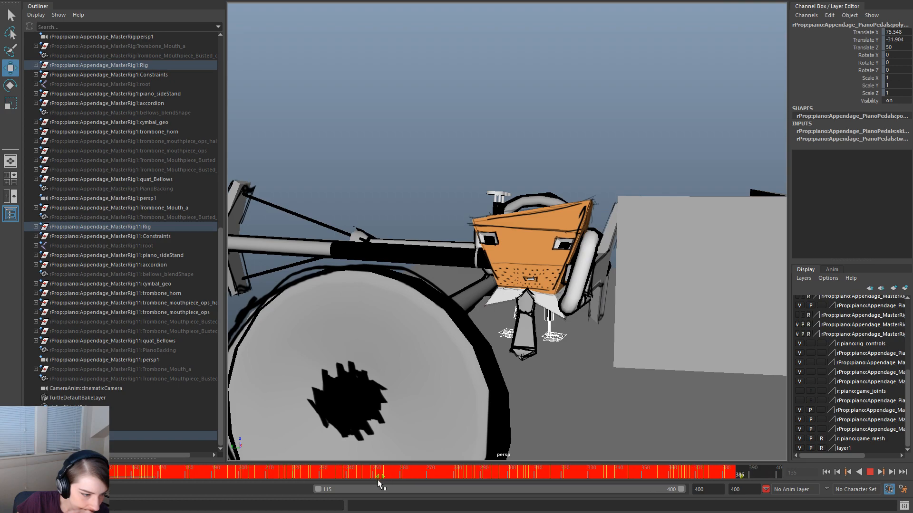
drag(376, 481, 372, 481)
click(82, 472)
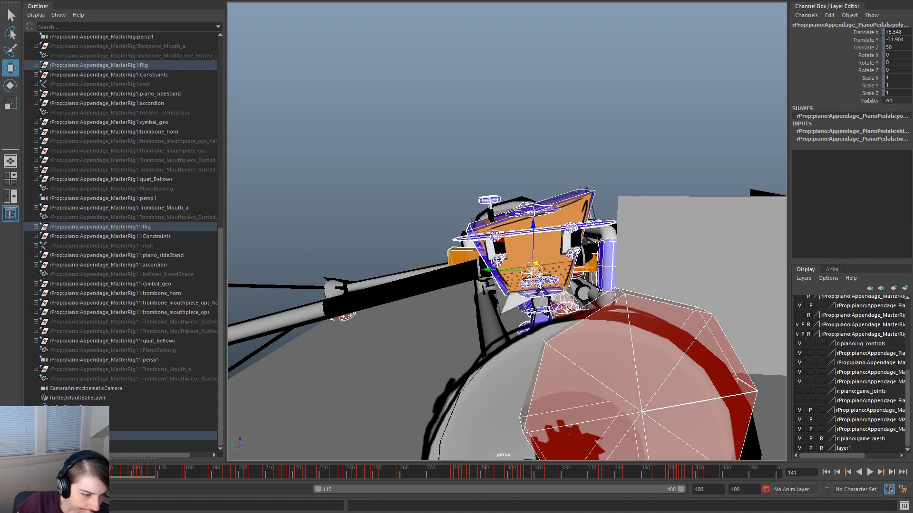
Replay the jump, nudge the character's keys from the jump onward slightly earlier again, and play the result through
key(alt+v)
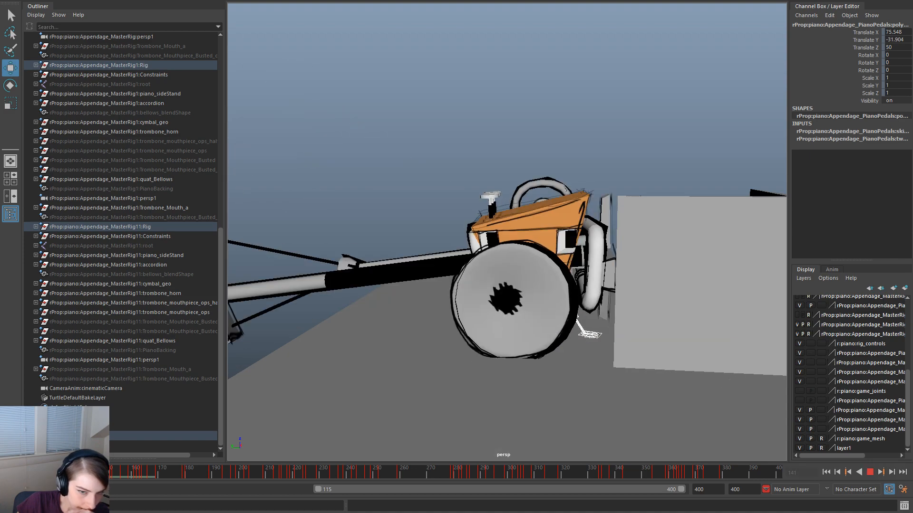
key(alt+v)
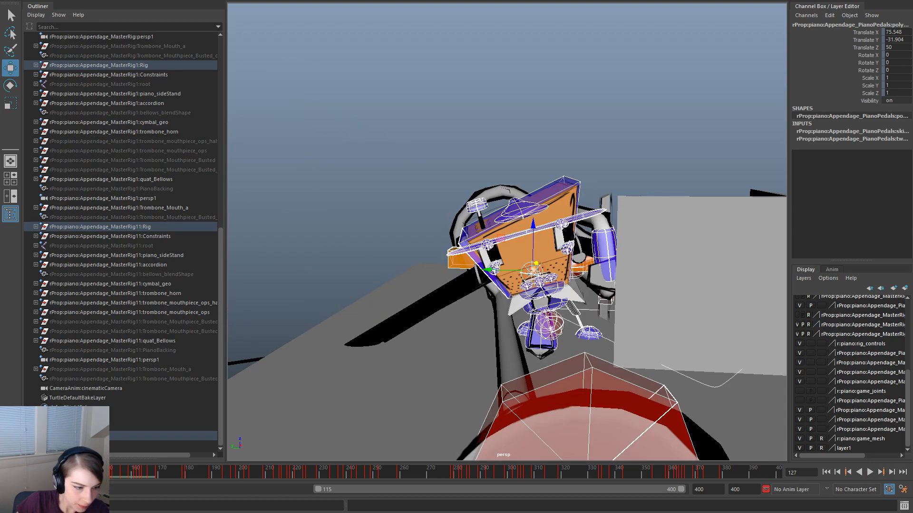
shift+drag(47, 473, 767, 476)
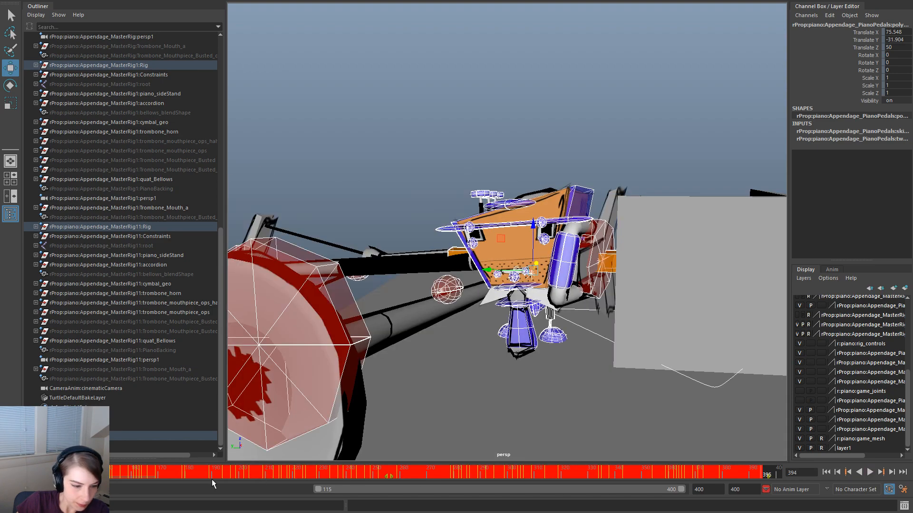
drag(388, 476, 383, 477)
click(171, 475)
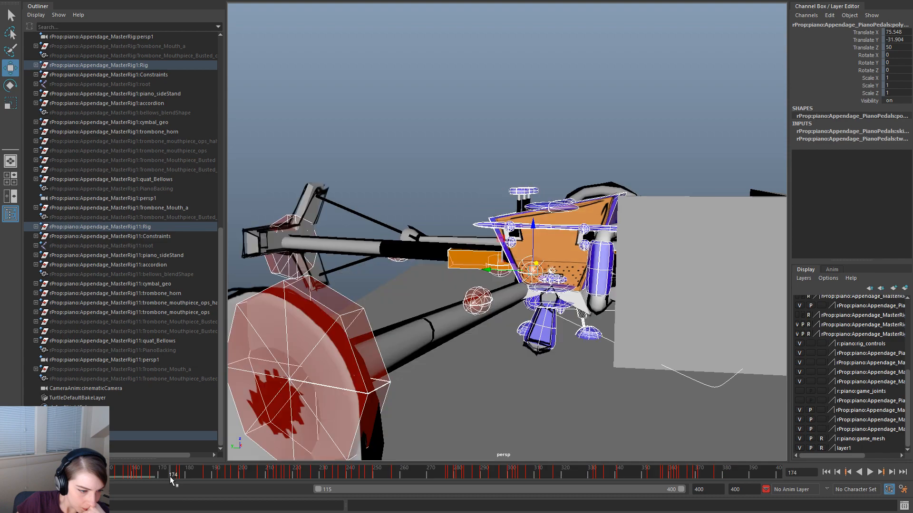
key(alt+v)
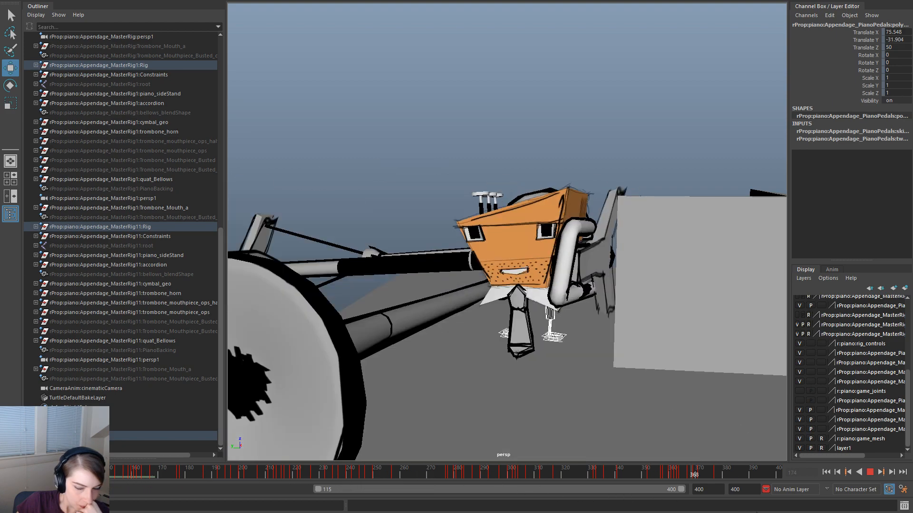
Extend the start of the playback range back to the beginning of the shot and play the retimed jump
drag(318, 489, 111, 490)
click(284, 476)
click(870, 472)
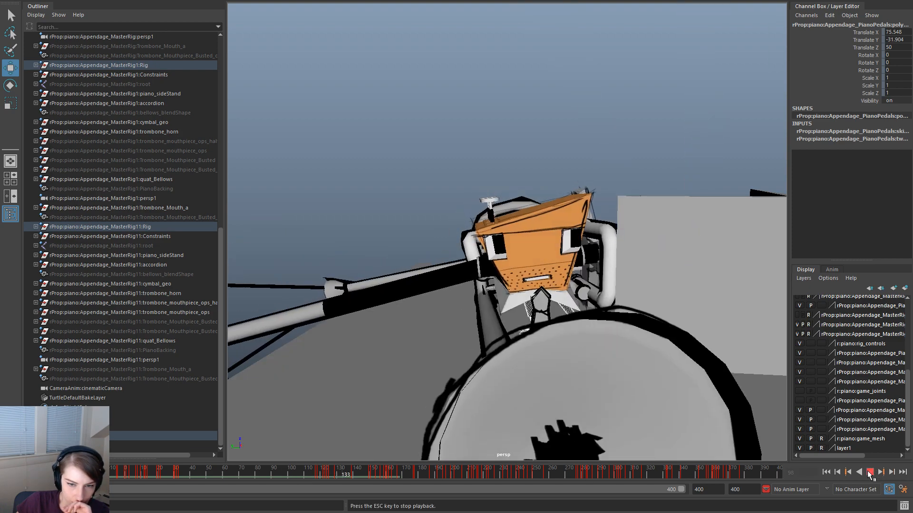
click(868, 471)
Replay the jump several times from around frames 110 to 117 to examine when the character emerges
mouse_move(319, 471)
mouse_down()
mouse_move(310, 468)
mouse_move(335, 471)
mouse_move(316, 475)
mouse_up()
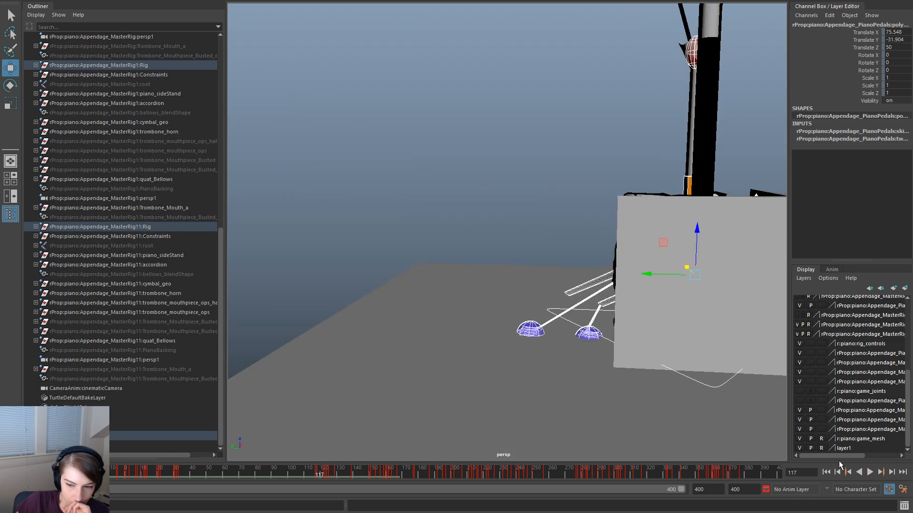
click(870, 473)
click(870, 472)
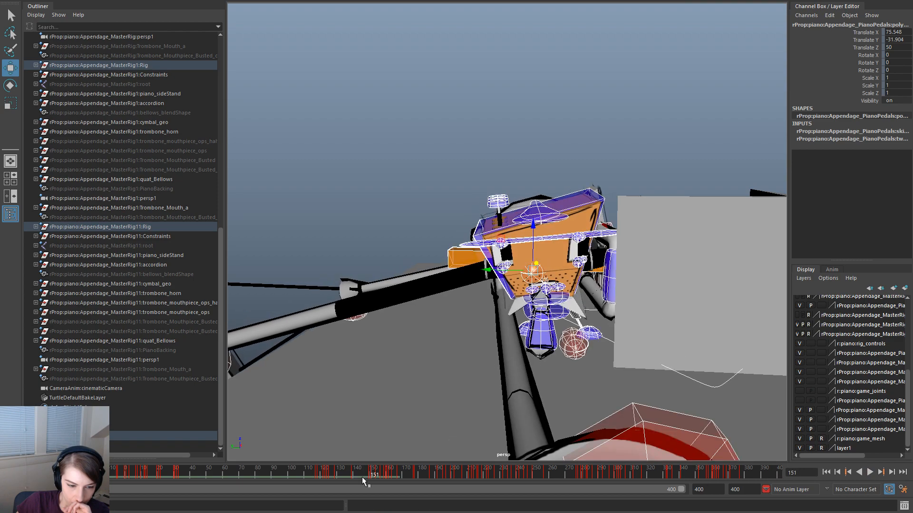
click(307, 472)
drag(307, 472, 296, 475)
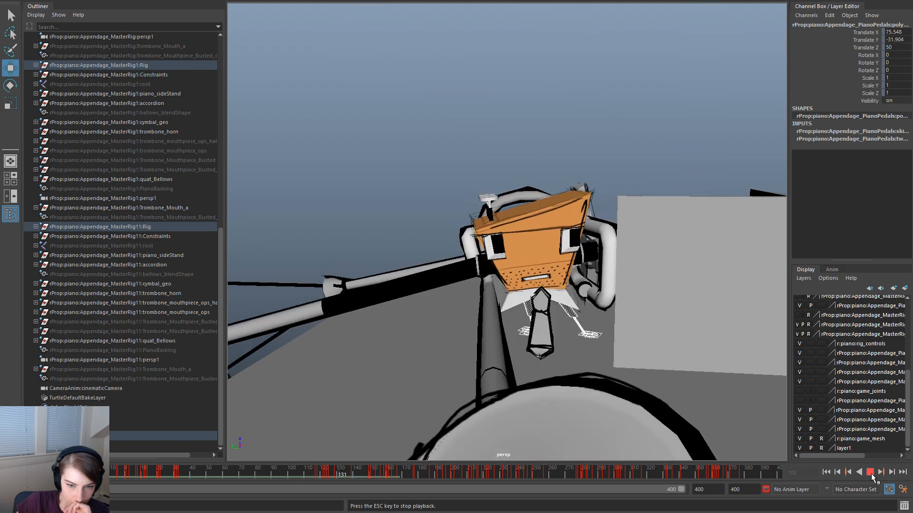
click(871, 473)
drag(283, 470, 304, 477)
click(869, 473)
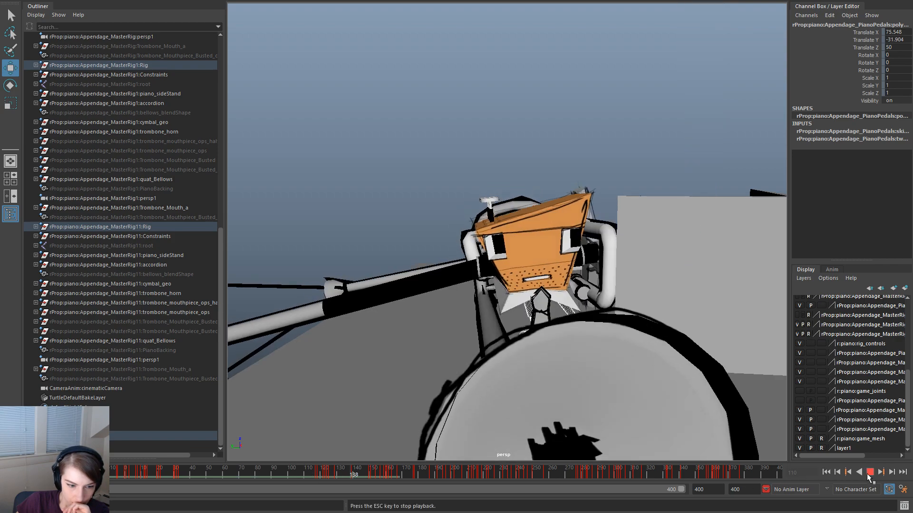
click(868, 474)
click(304, 474)
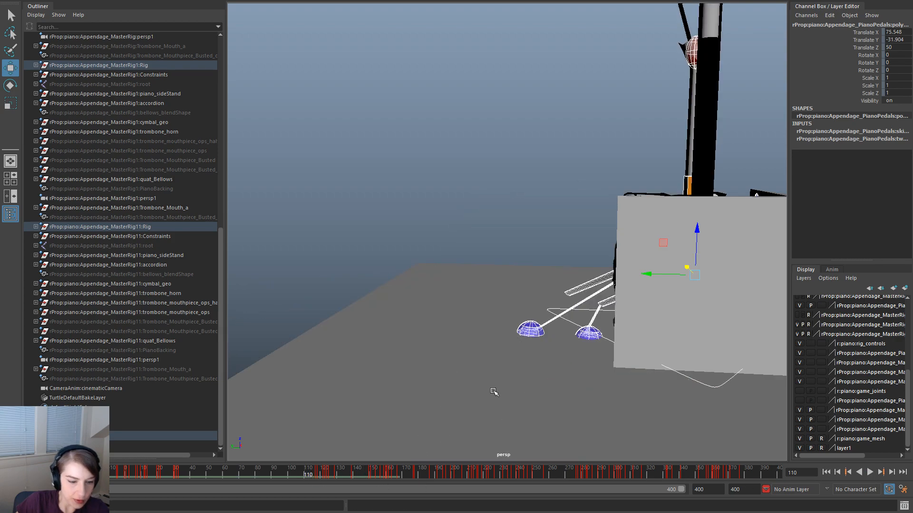
Select cinematicCamera in the persp view, examine its move from about frame 95, and return to frame -70
alt+right_drag(597, 269, 210, 171)
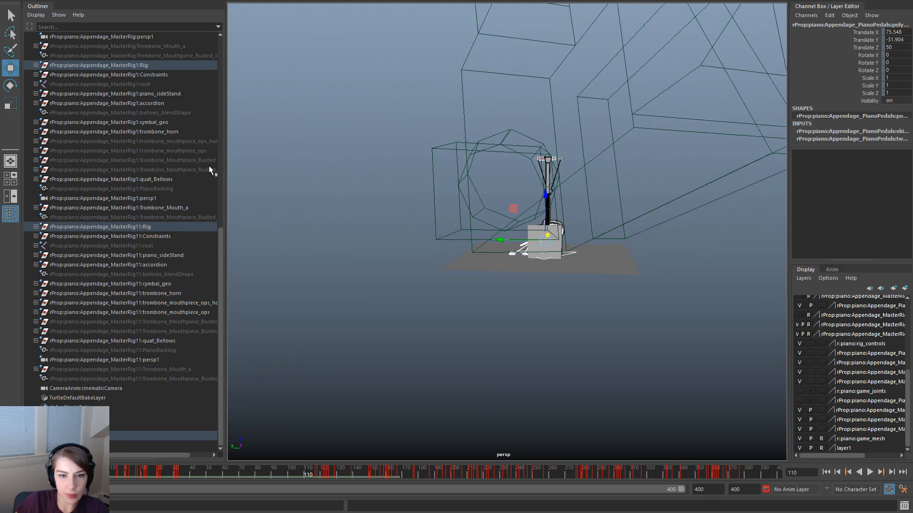
click(673, 133)
drag(327, 476, 288, 476)
key(alt+v)
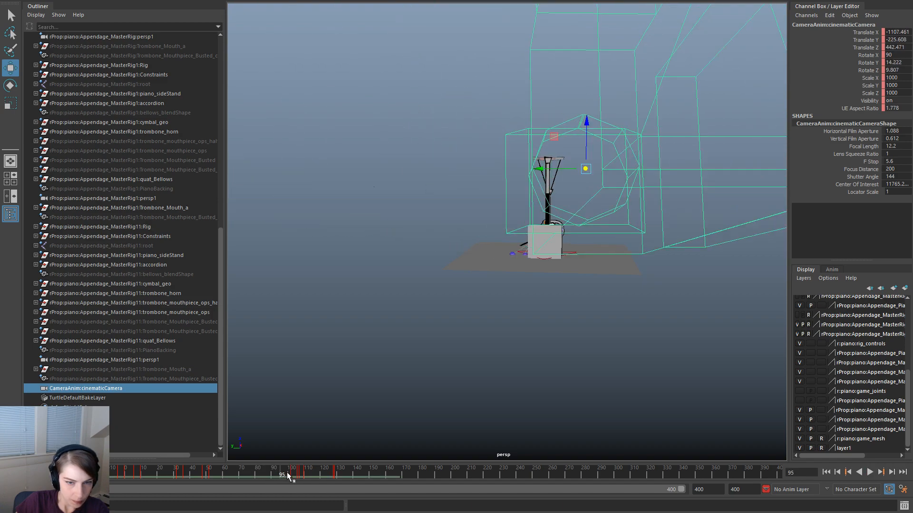
click(870, 472)
click(870, 472)
click(272, 470)
drag(272, 471, 8, 470)
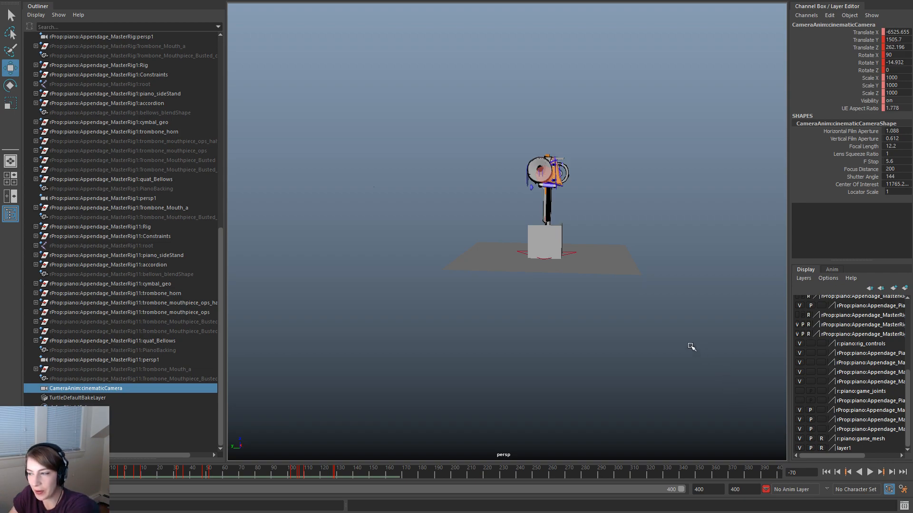
Clear the selection, look through cinematicCamera in the viewport and play the shot from frame -70
click(636, 353)
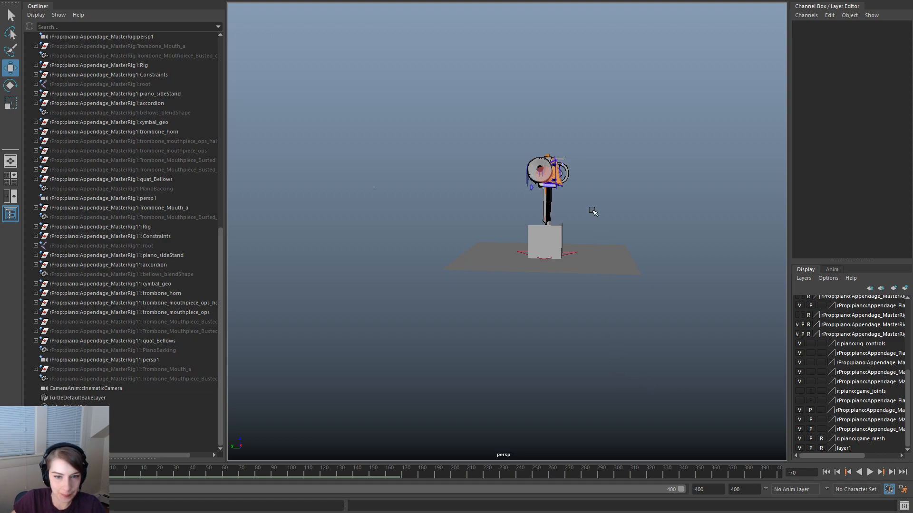
scroll(593, 209, up, 5)
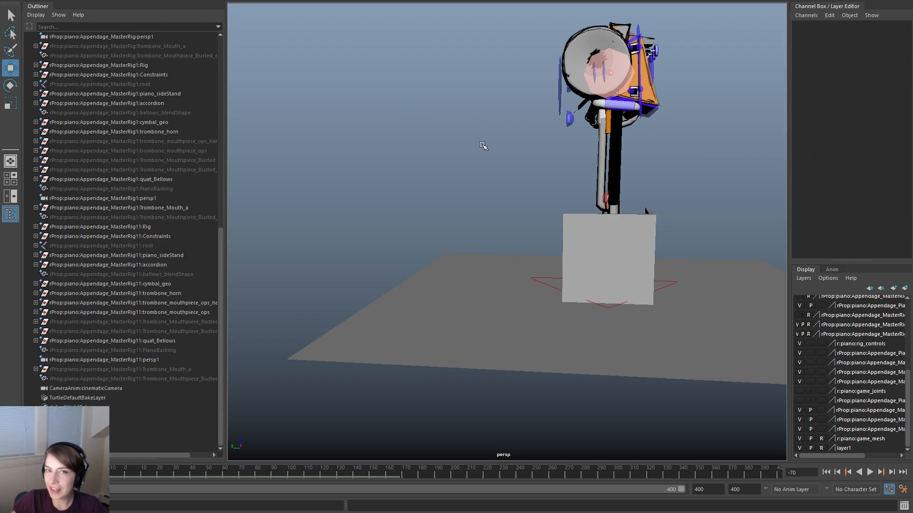
key(space)
click(515, 109)
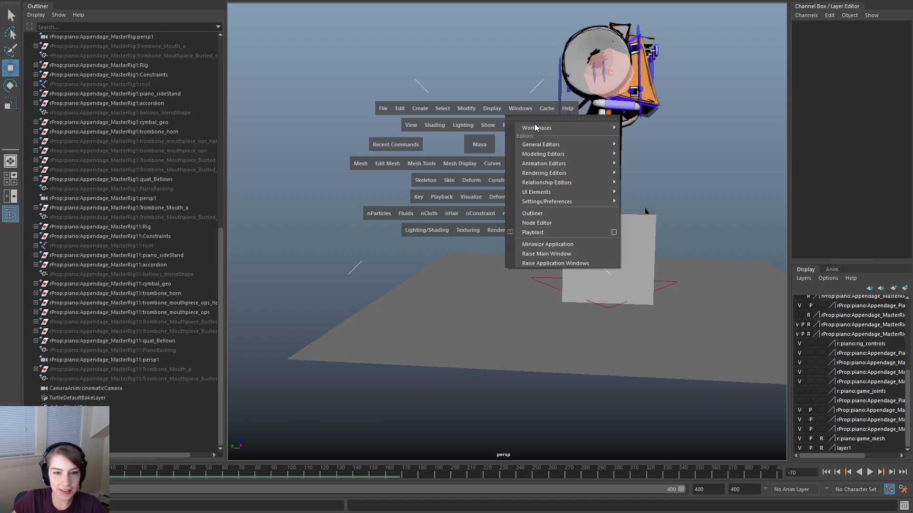
mouse_move(555, 145)
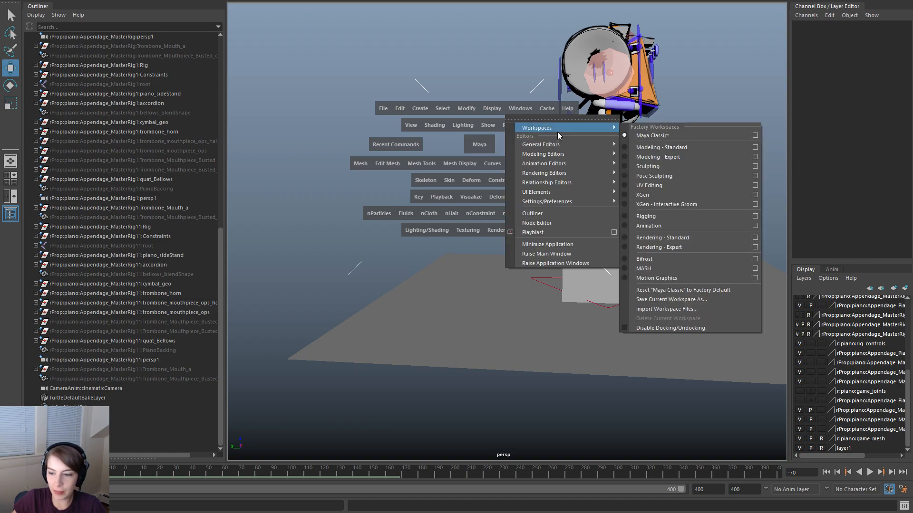
mouse_move(592, 144)
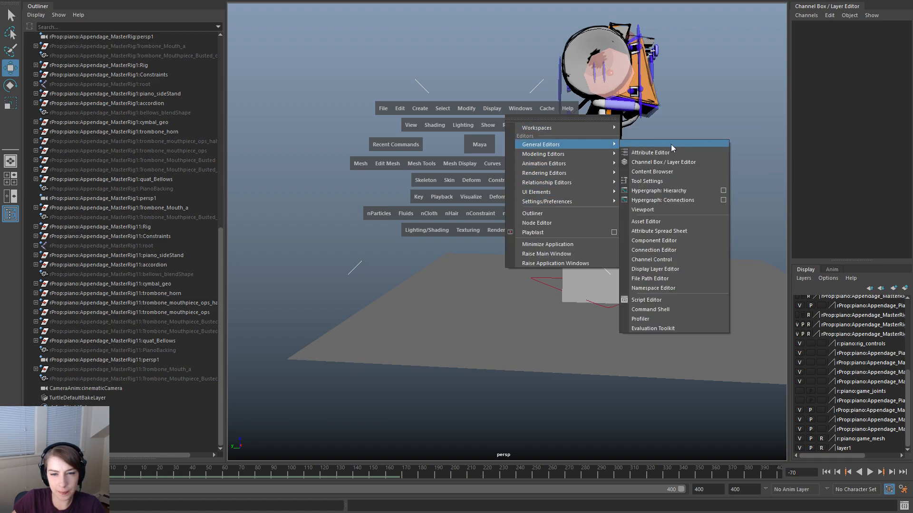
click(532, 99)
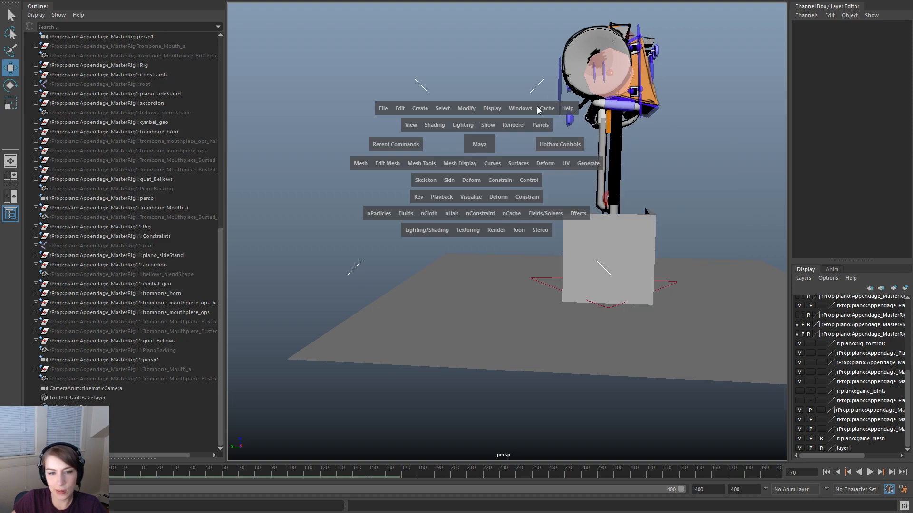
drag(549, 125, 672, 136)
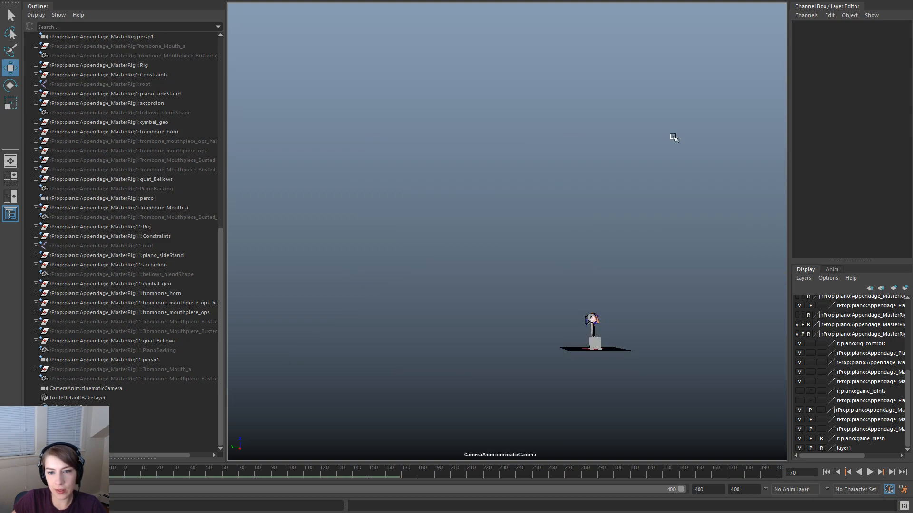
click(870, 472)
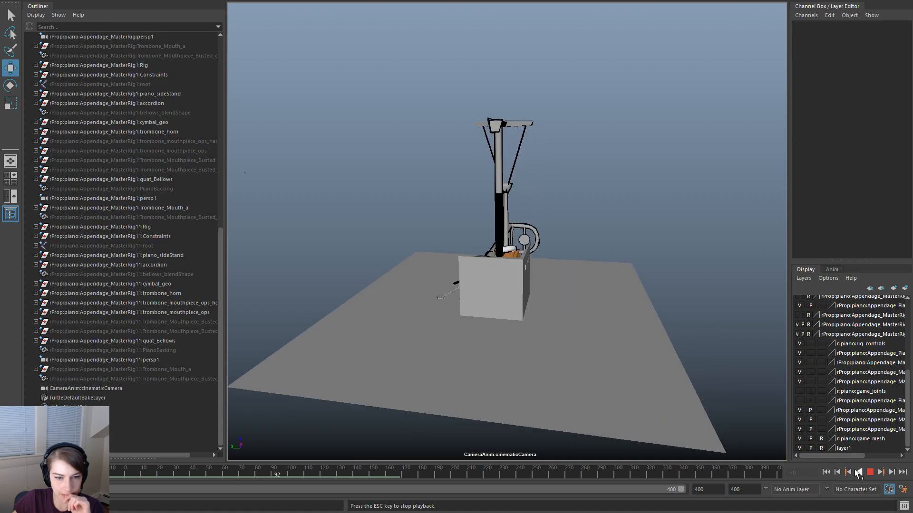
Replay the jump-out backward through cinematicCamera and stop at frame 124
click(858, 472)
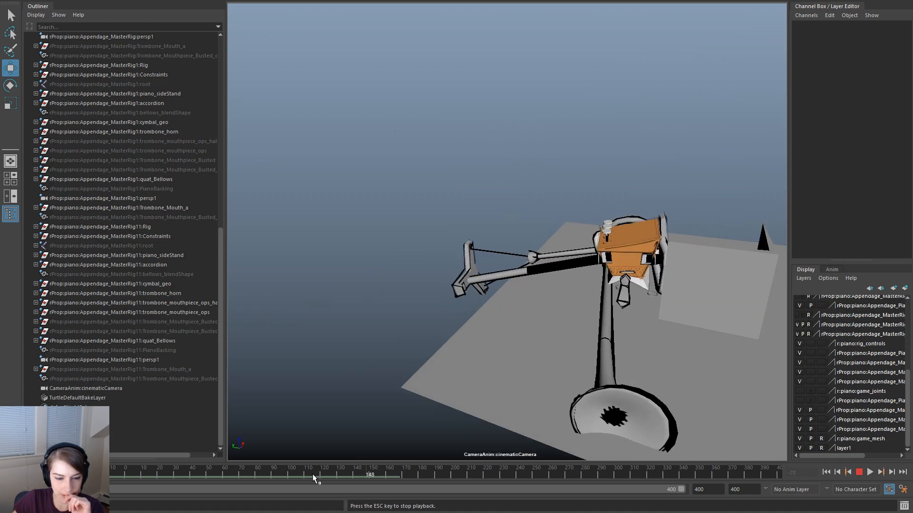
click(858, 472)
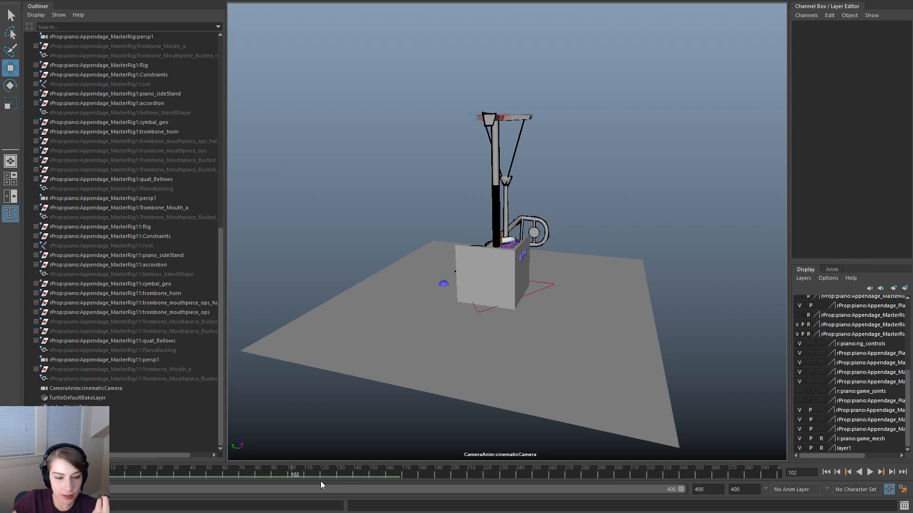
click(327, 476)
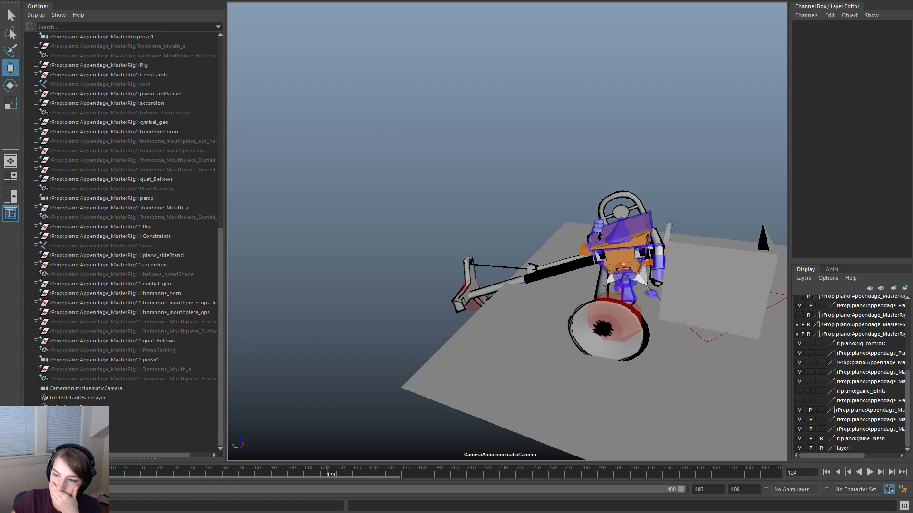
Open the preferences, review the Time Slider and Animation settings, and close them
click(901, 491)
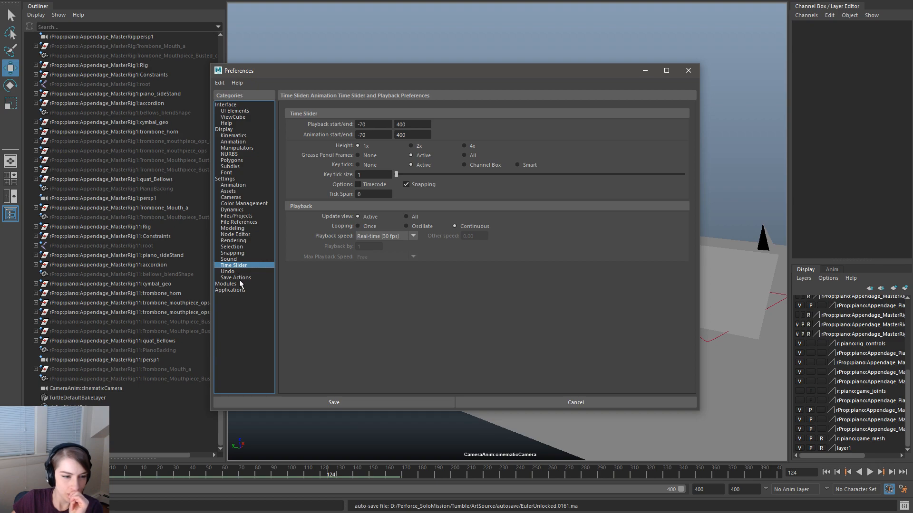
click(245, 186)
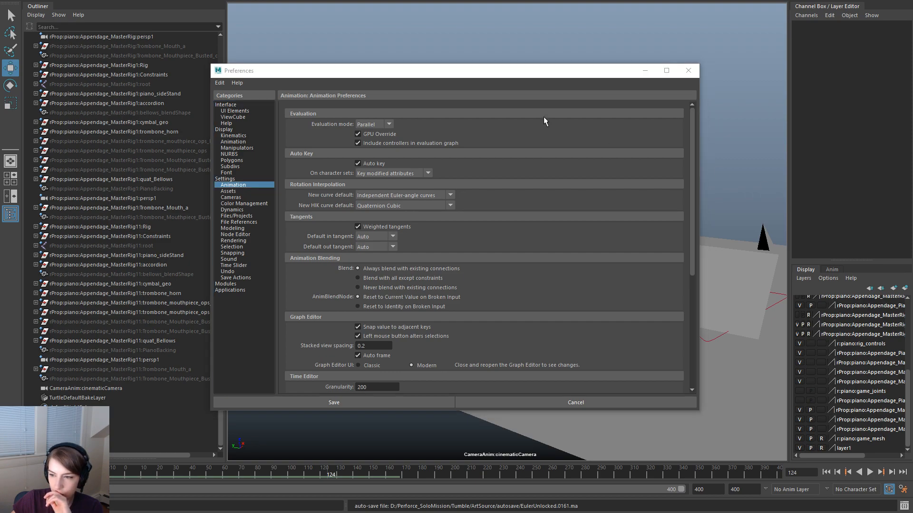
click(688, 71)
Playblast the shot through cinematicCamera and return to the Maya scene
right_click(538, 472)
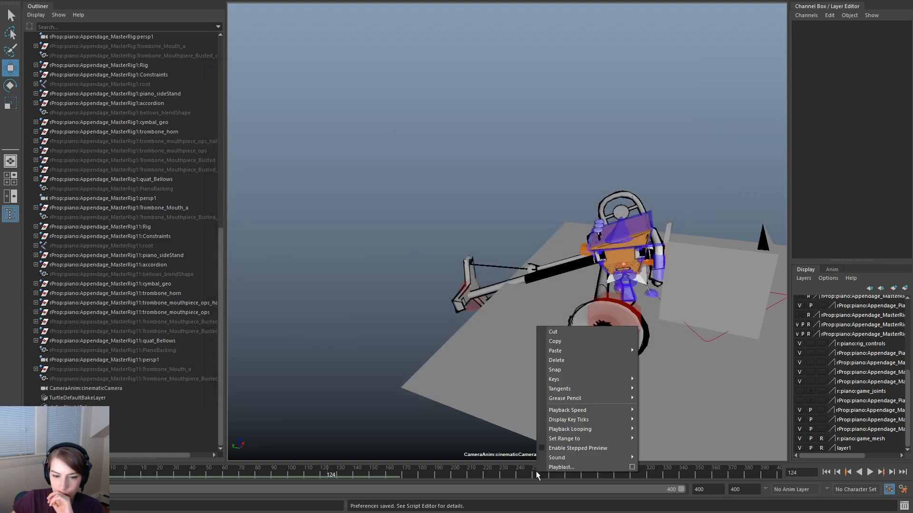
click(560, 467)
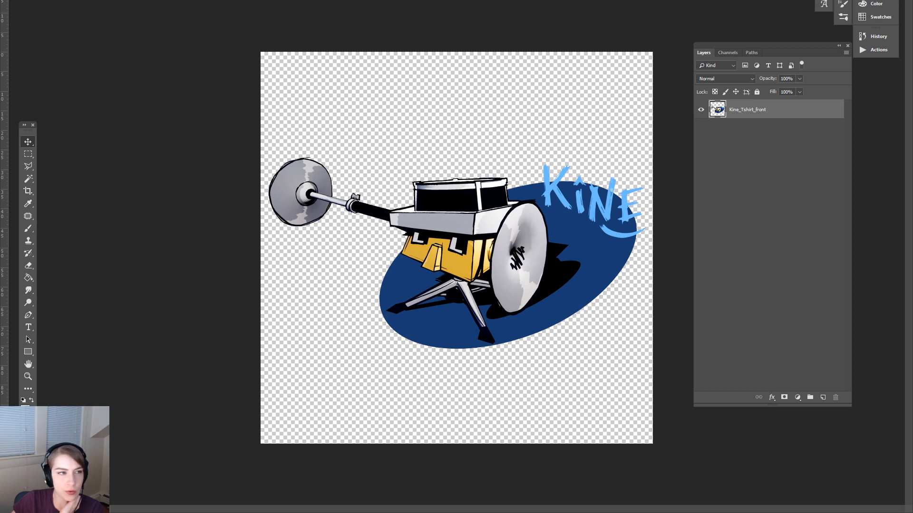
key(ctrl+Tab)
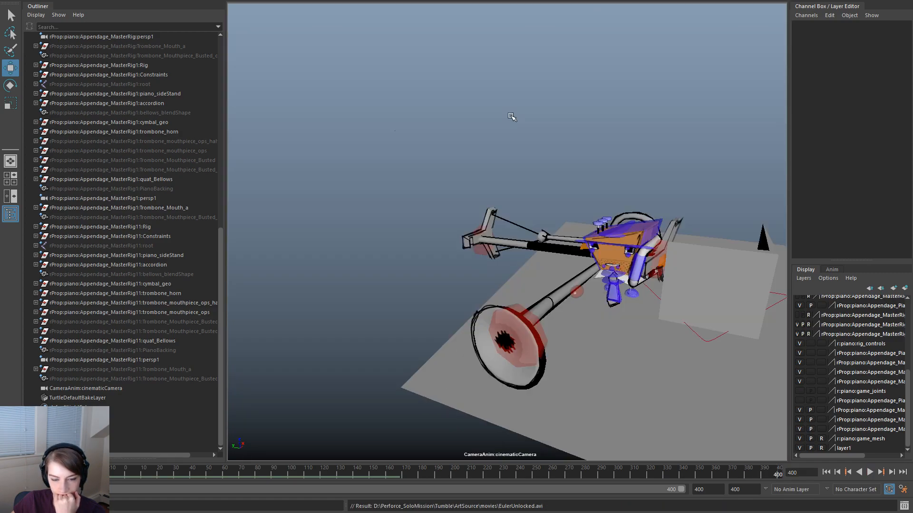
Return the shot to frame -70 and open the playblast options
click(648, 190)
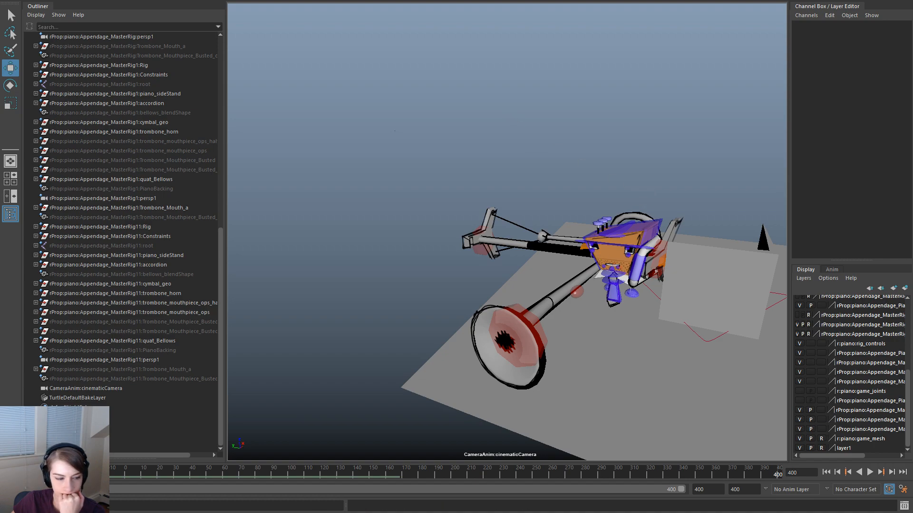
key(alt+v)
key(alt+v)
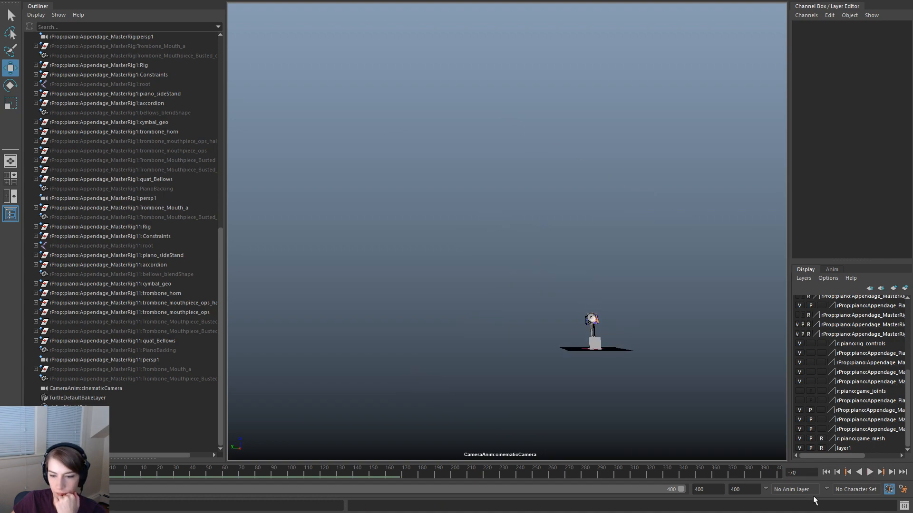
right_click(405, 469)
click(500, 467)
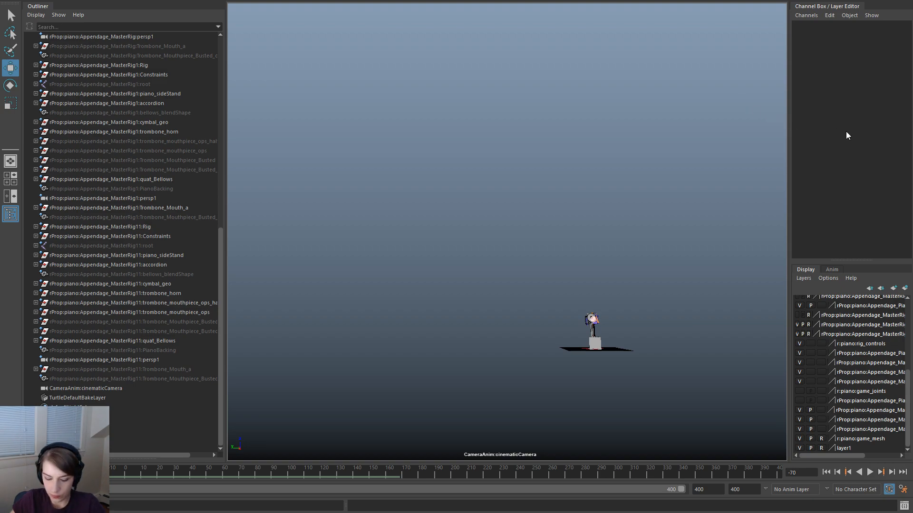
Switch to File Explorer, go to D:\Perforce_SoloMission\Tumble\ArtSource\movies, open EulerUnlocked.avi and minimize the folder window
key(alt+Tab)
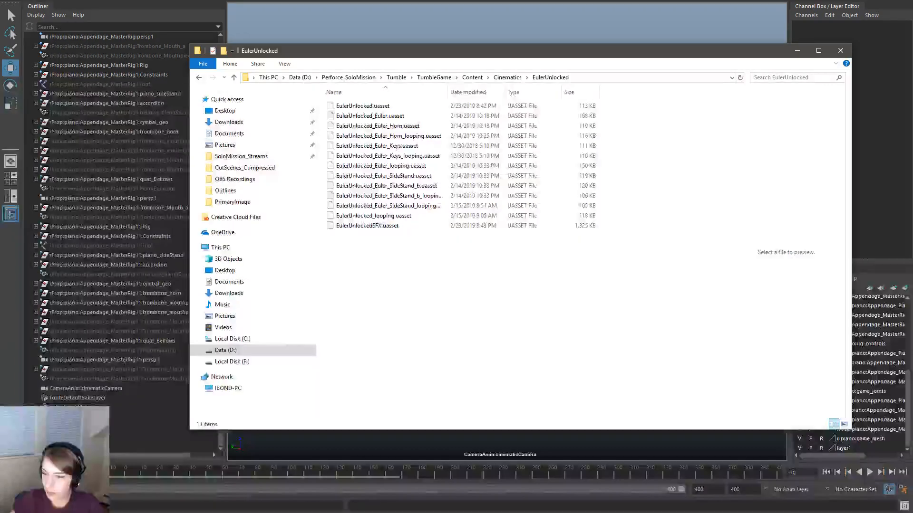
click(595, 79)
text(D:\Perforce_SoloMission\Tumble\ArtSource\movies)
key(Return)
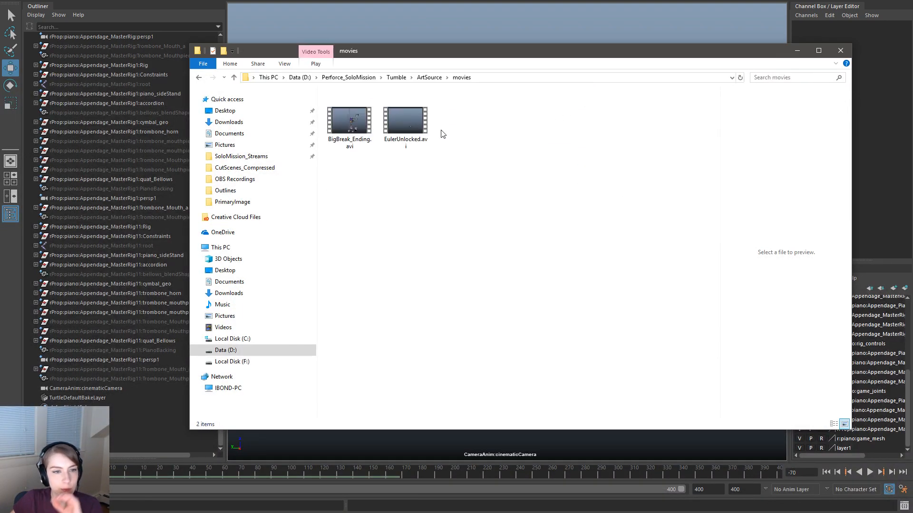
click(410, 124)
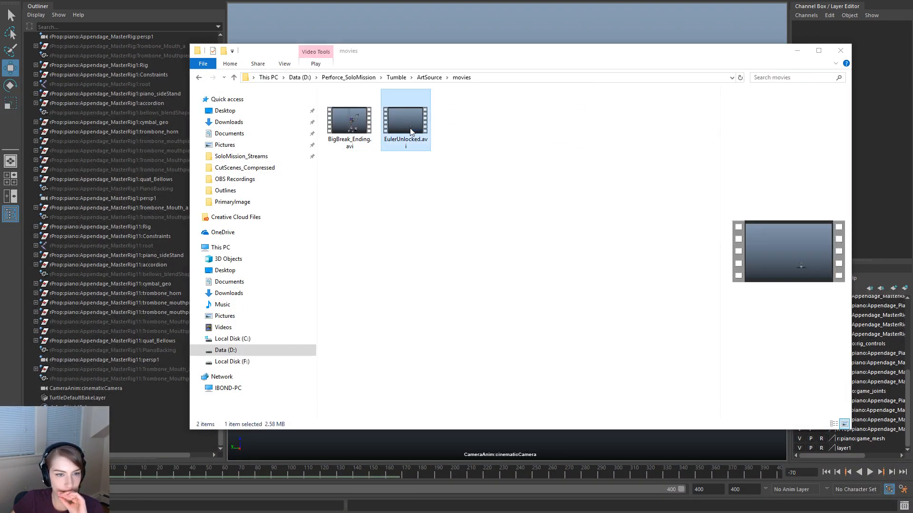
click(790, 52)
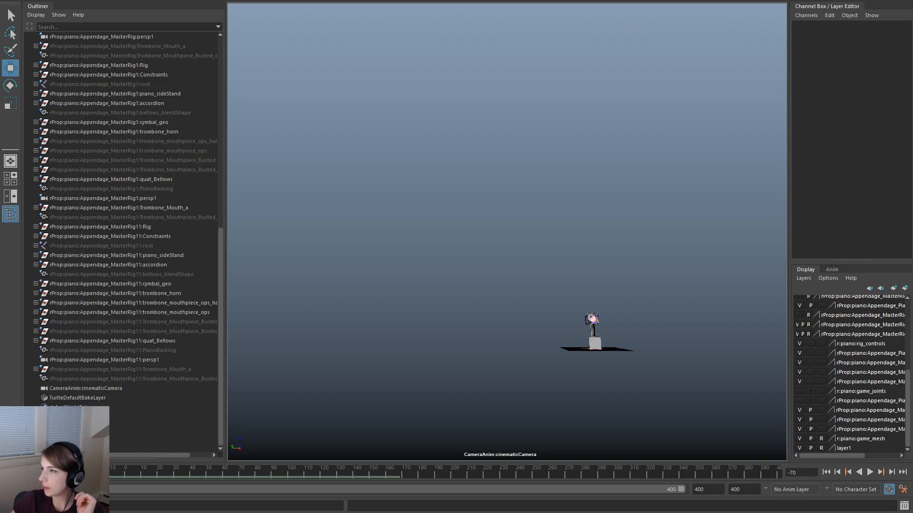
Watch the EulerUnlocked.avi playblast full screen, jumping back to replay the character's emergence
drag(912, 110, 338, 32)
double_click(337, 32)
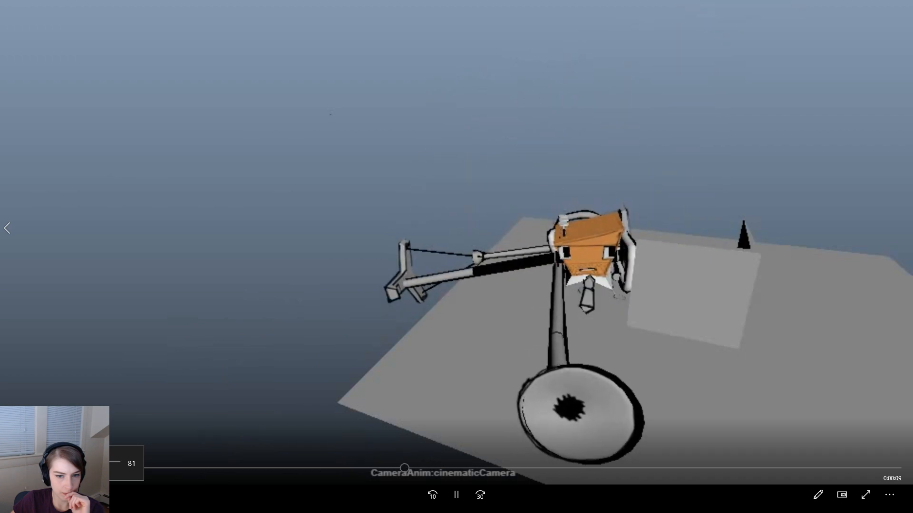
click(181, 472)
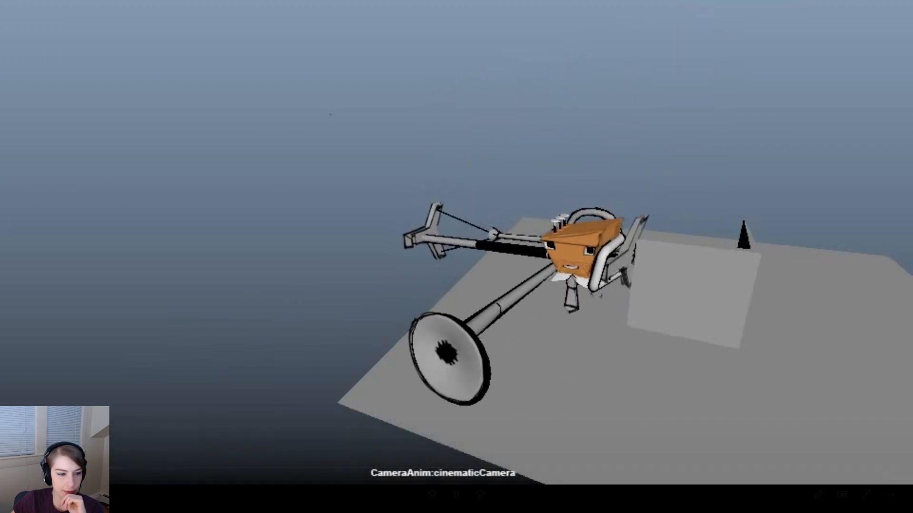
click(14, 468)
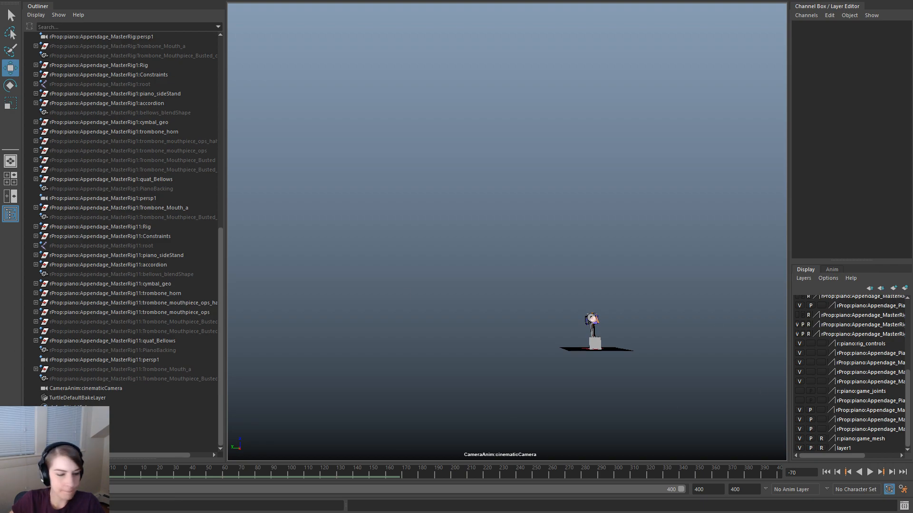
Start the playback range at frame 130, try ending it at 251, and undo the shortened end
drag(110, 489, 338, 487)
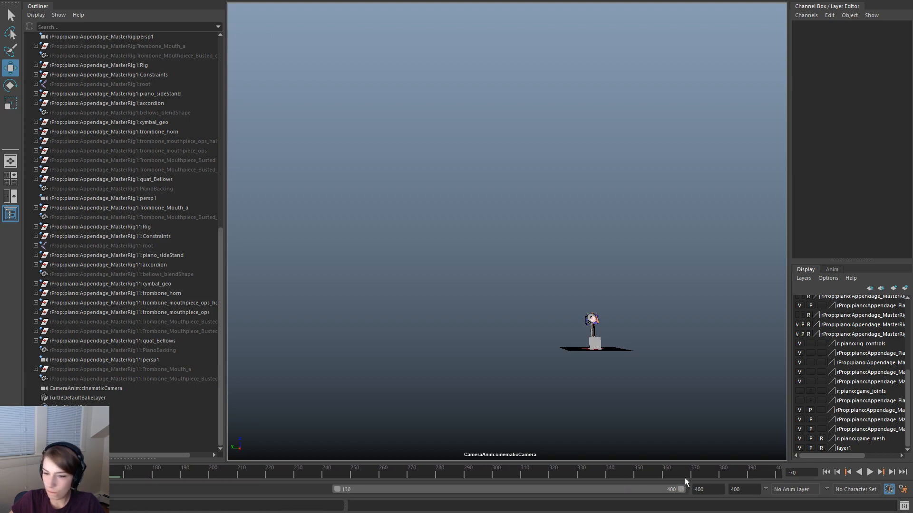
drag(680, 487, 490, 491)
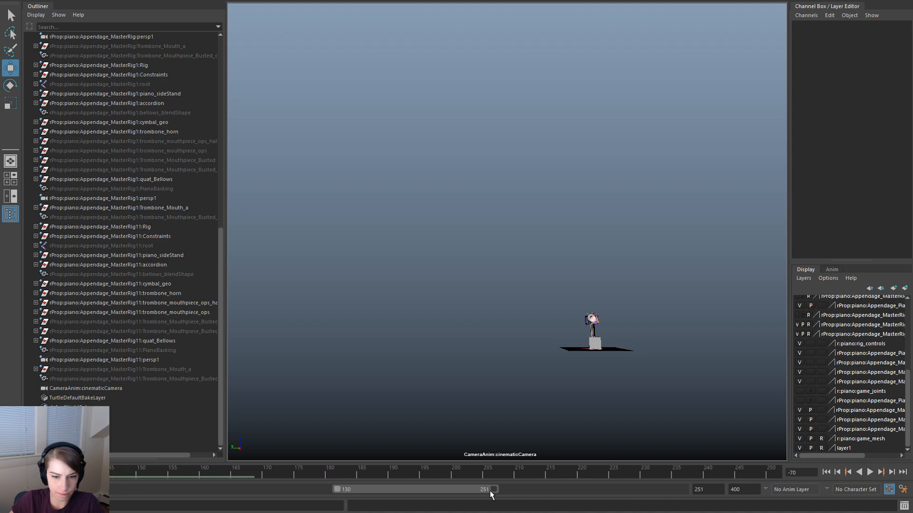
alt+right_drag(532, 338, 587, 372)
key(ctrl+z)
key(ctrl+z)
key(ctrl+z)
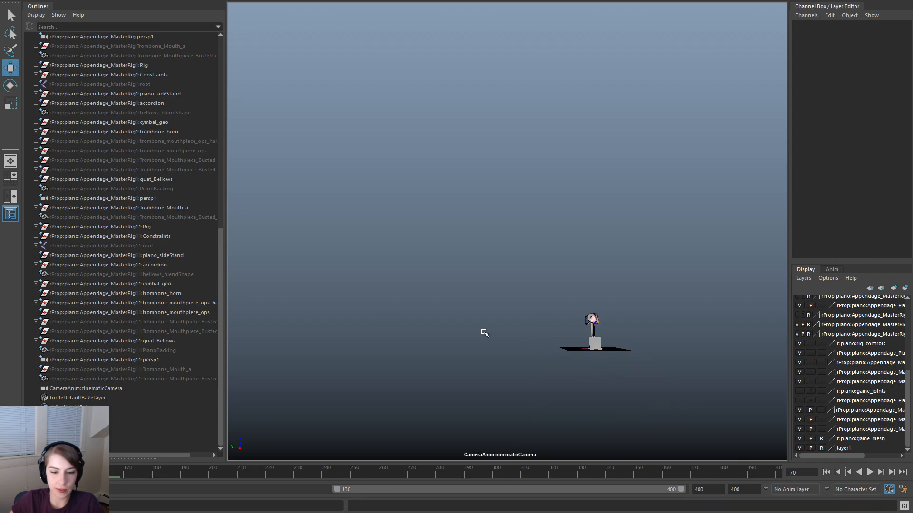
Switch the viewport from cinematicCamera to the persp camera and play the animation from about frame 167
key(space)
click(546, 292)
mouse_move(609, 304)
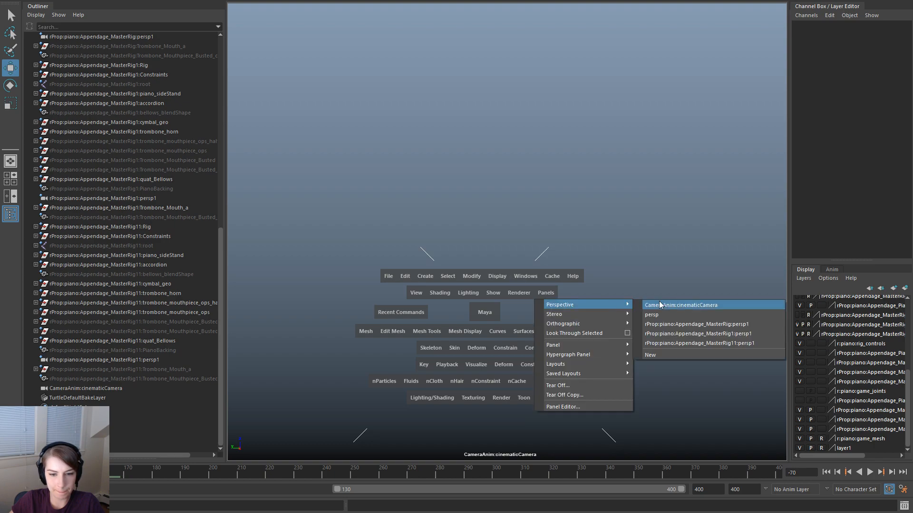
click(688, 312)
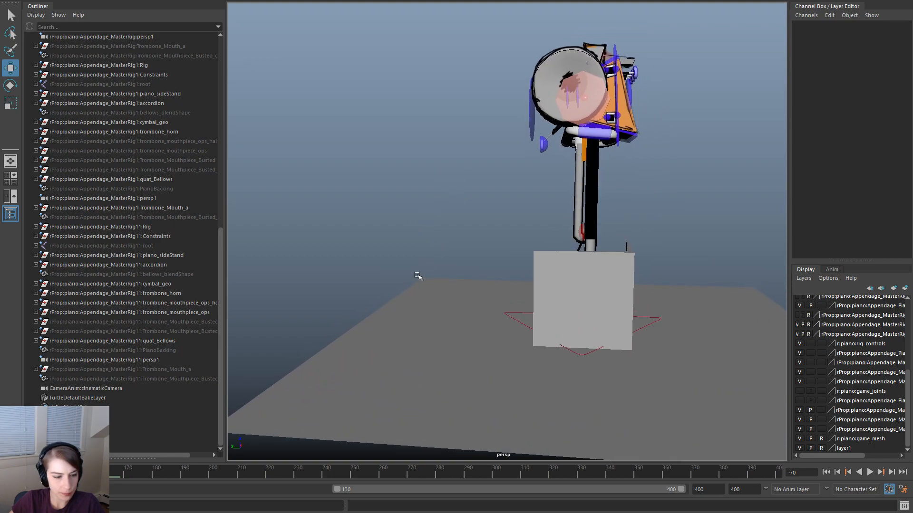
click(120, 475)
key(alt+v)
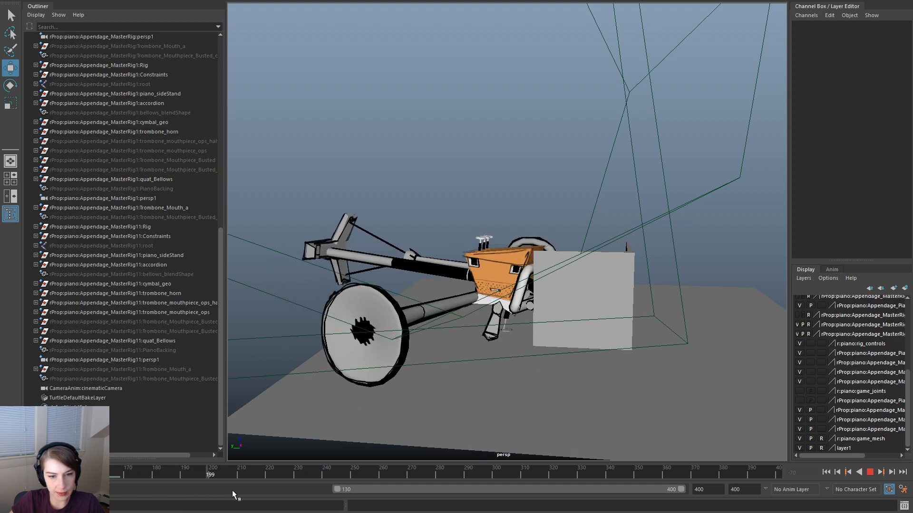
key(alt+v)
Shift the playback range to frames 60–330, play the jump and scrub on to about frame 191
drag(358, 488, 269, 488)
click(158, 468)
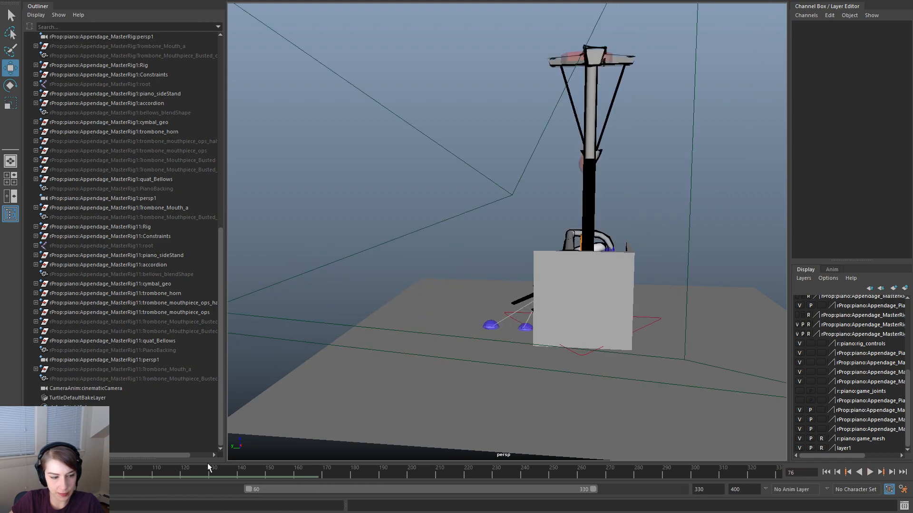
click(870, 472)
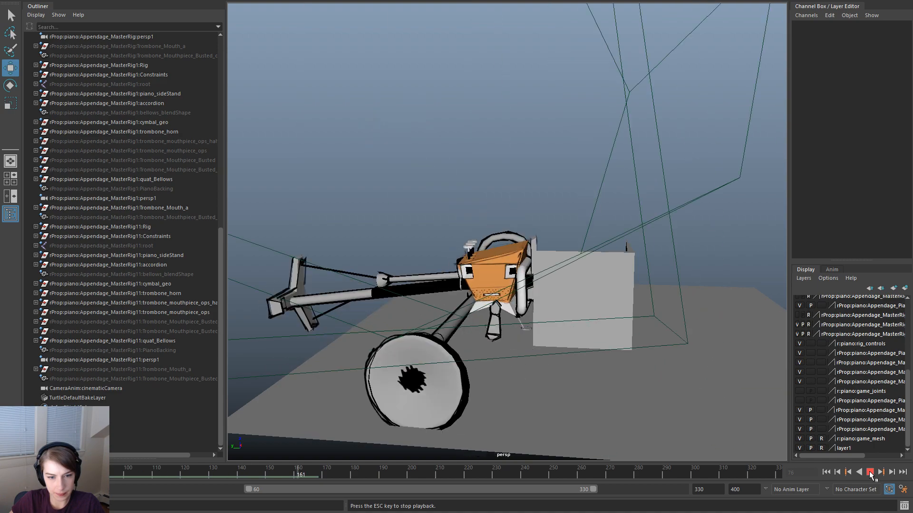
click(870, 473)
drag(254, 470, 386, 470)
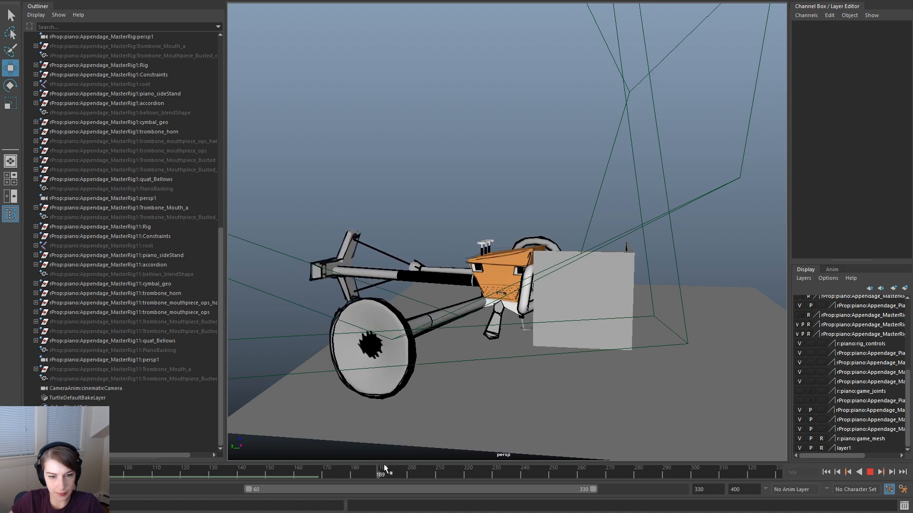
Select all the character's rig controls in the persp view, go to frame 125 and end the playback range at 215
drag(287, 176, 678, 423)
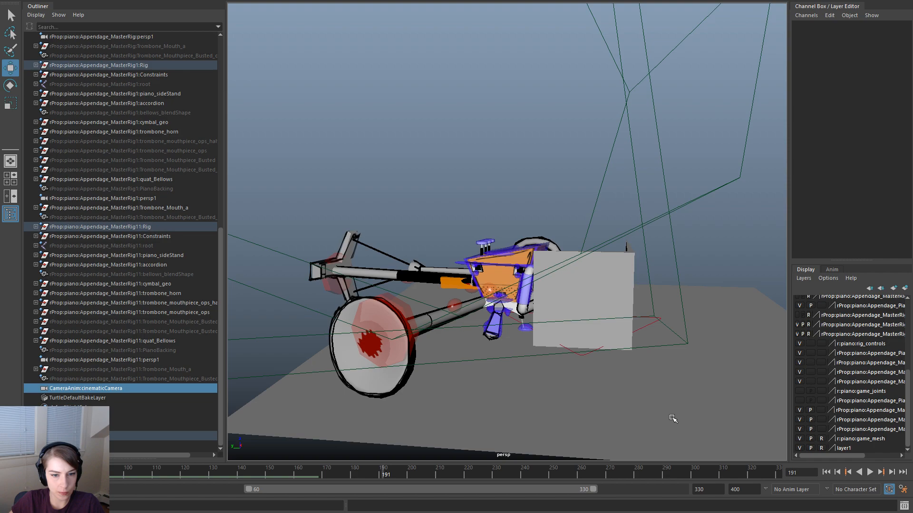
alt+drag(465, 372, 347, 433)
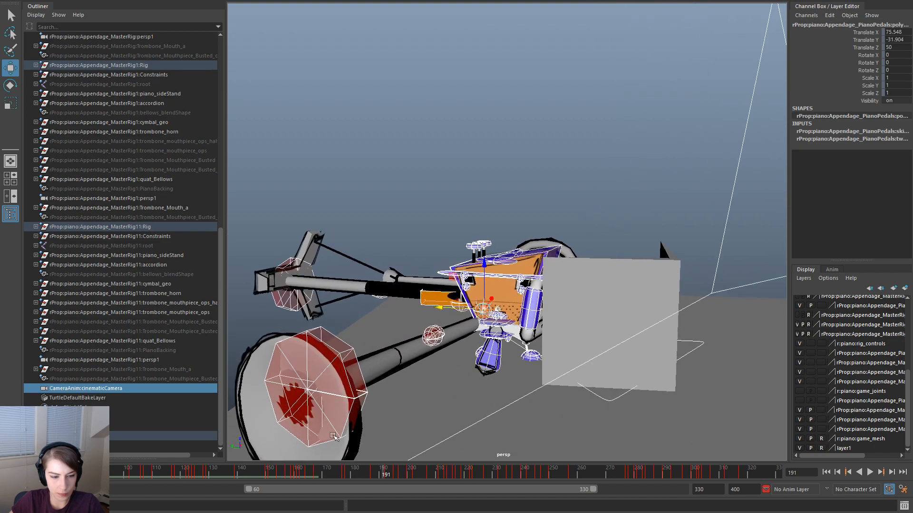
drag(173, 475, 195, 488)
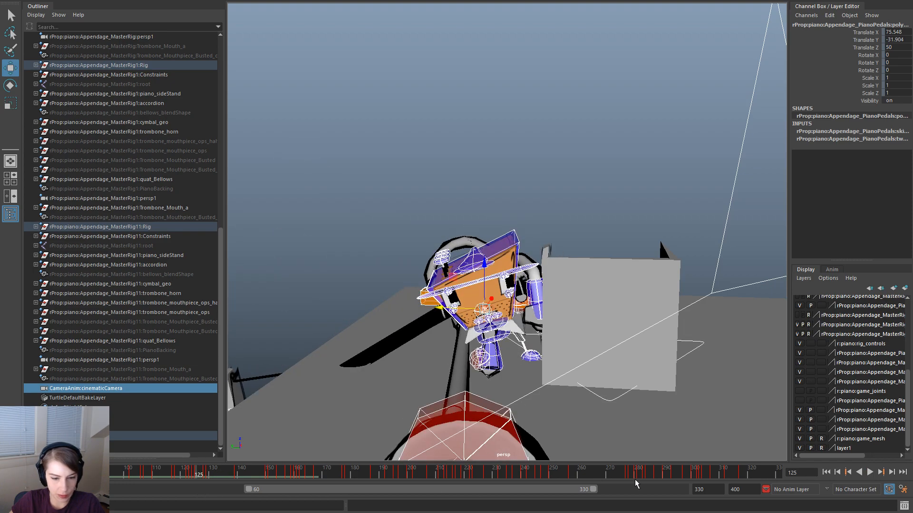
drag(592, 491, 449, 490)
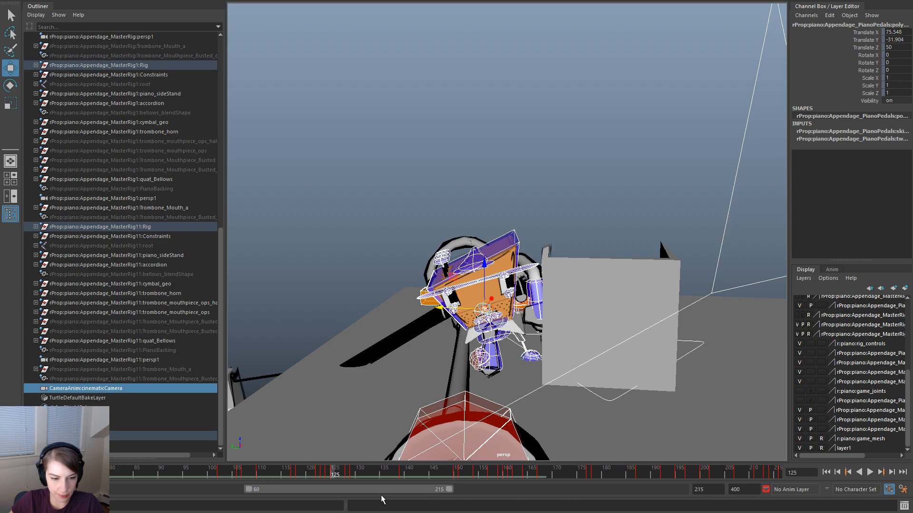
Delete the selected controls' keys from frame 128 to 166 and play the animation onward to check the change
key(alt+v)
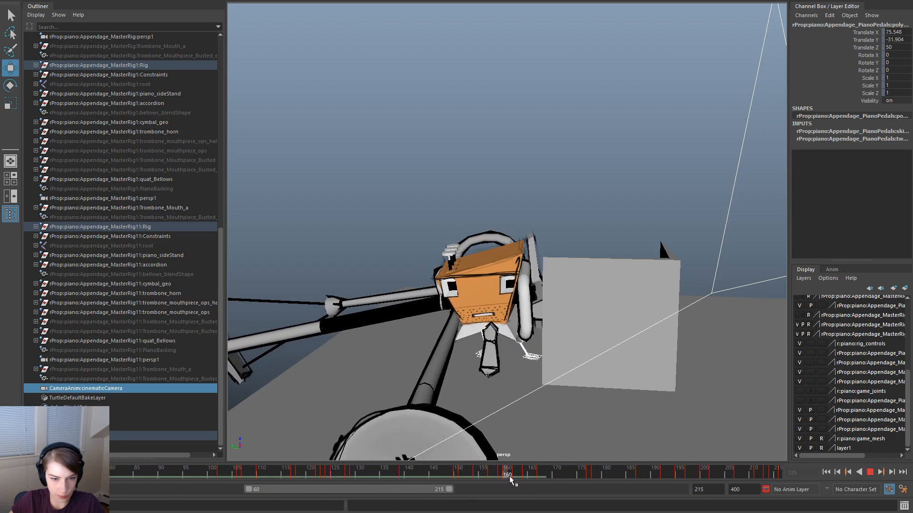
drag(518, 477, 357, 475)
click(530, 474)
right_click(357, 475)
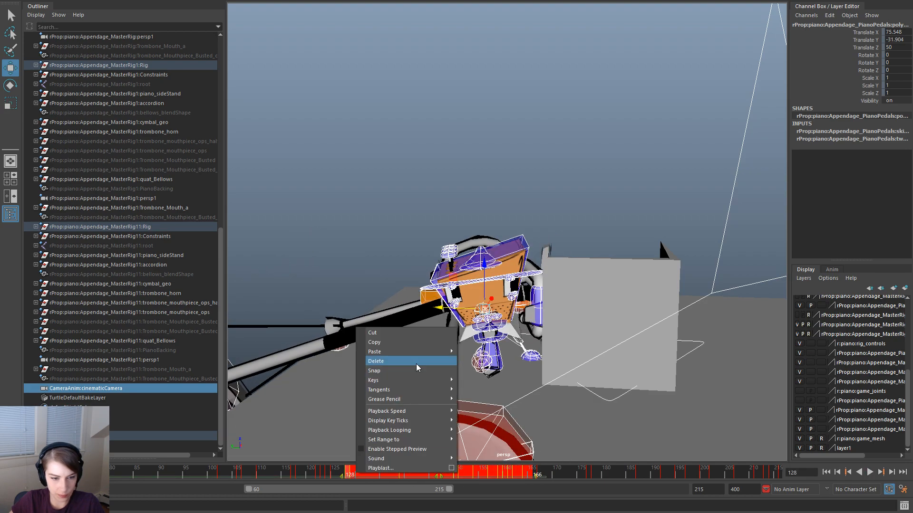
click(416, 363)
click(540, 475)
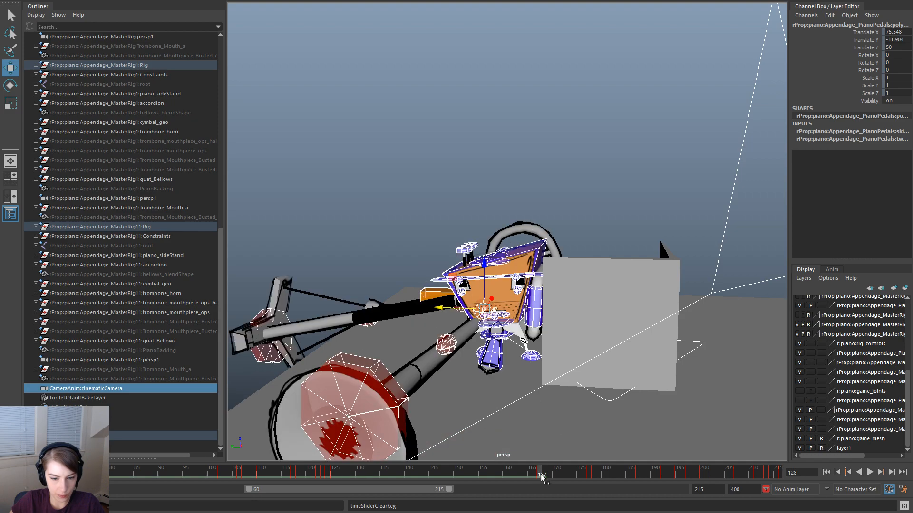
key(alt+v)
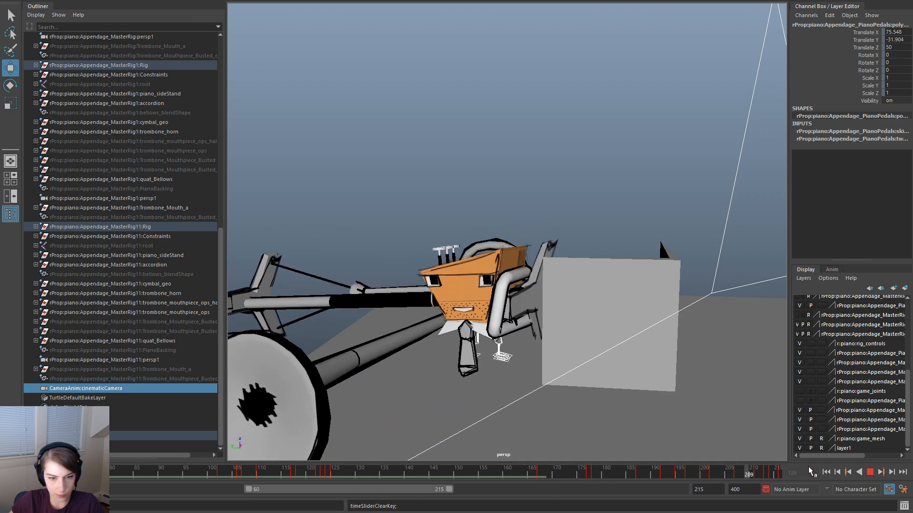
Extend the playback range to frame 400 and move the selected controls' keys from frames 167–386 earlier so they start at frame 127
click(541, 474)
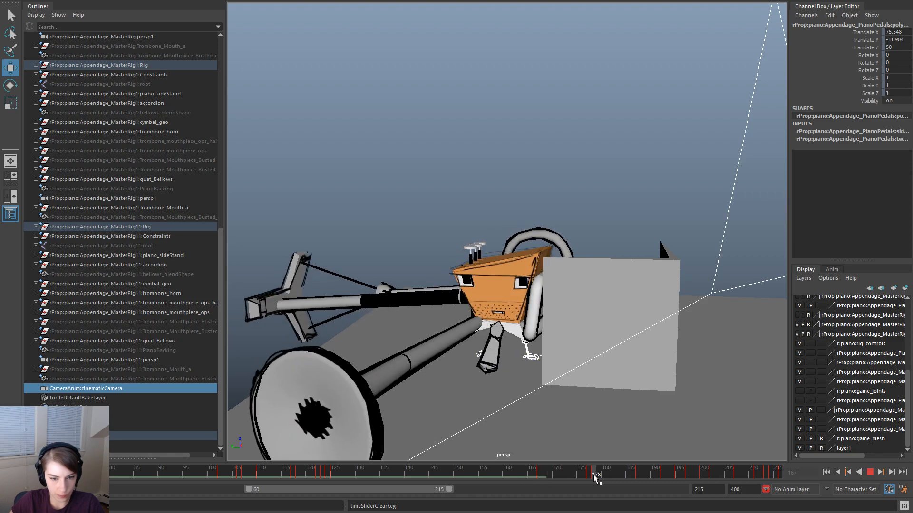
drag(766, 481, 538, 478)
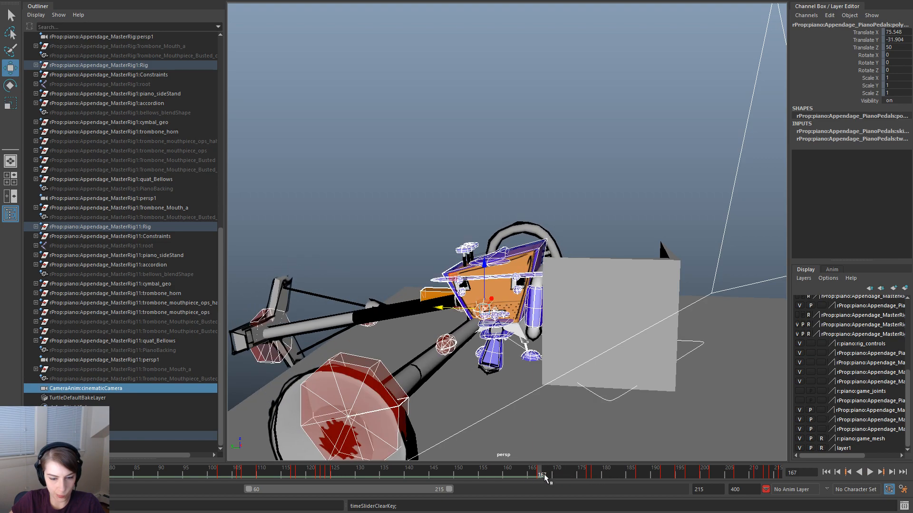
drag(454, 489, 736, 511)
shift+drag(740, 475, 253, 477)
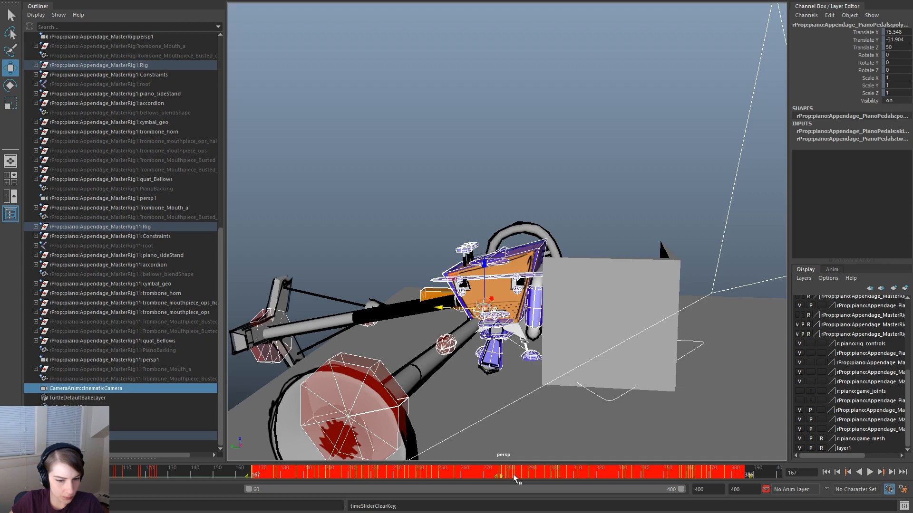
drag(495, 478, 424, 477)
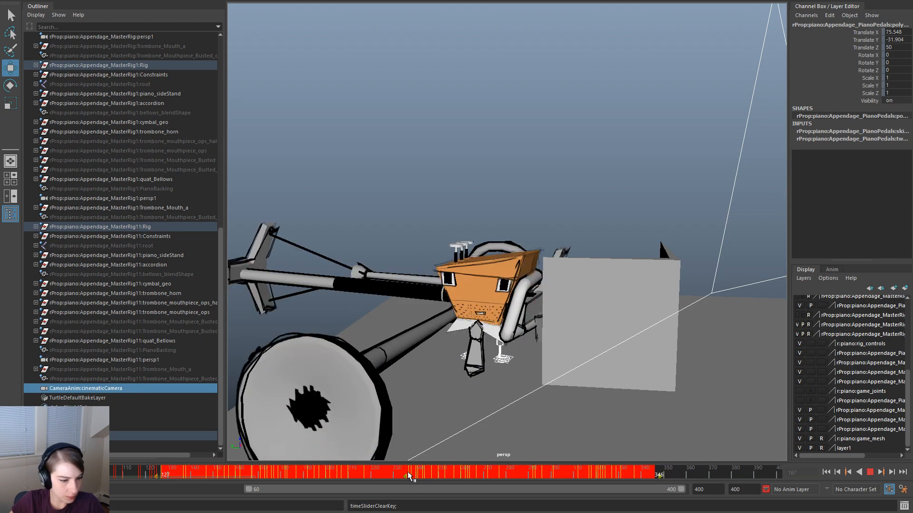
drag(409, 476, 409, 476)
End the playback range at frame 209, check the motion around frame 130 and delete the selected controls' keys from frame 126 to 144
drag(681, 489, 441, 490)
click(312, 473)
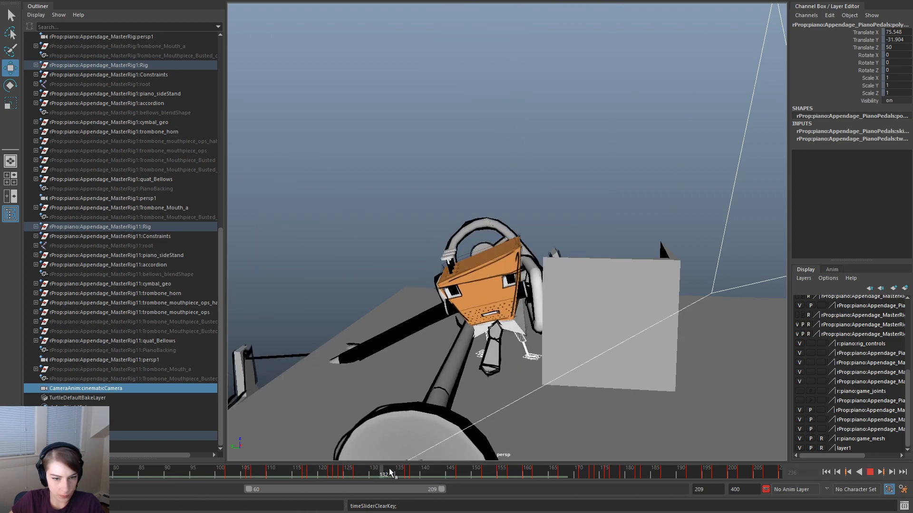
mouse_move(386, 472)
mouse_down()
mouse_move(351, 477)
mouse_move(373, 476)
mouse_up()
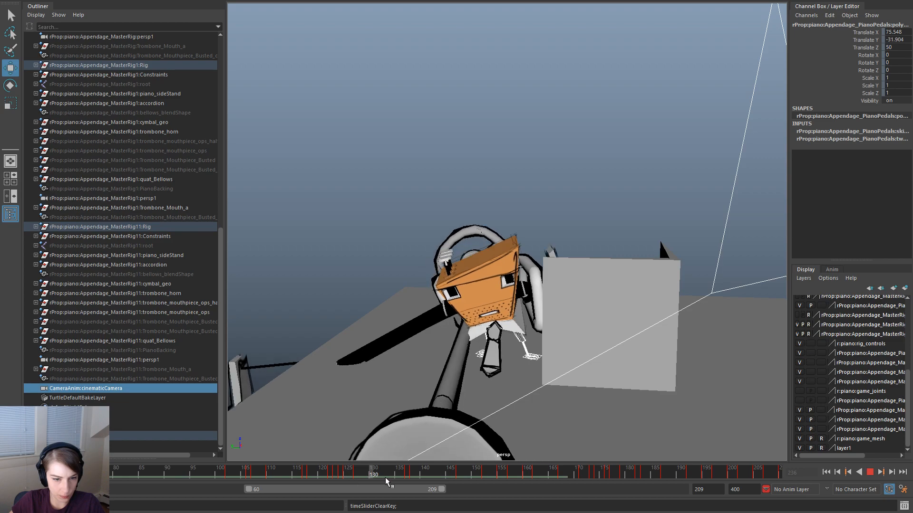
mouse_move(458, 477)
mouse_down()
mouse_move(350, 478)
mouse_move(438, 476)
mouse_up()
right_click(437, 477)
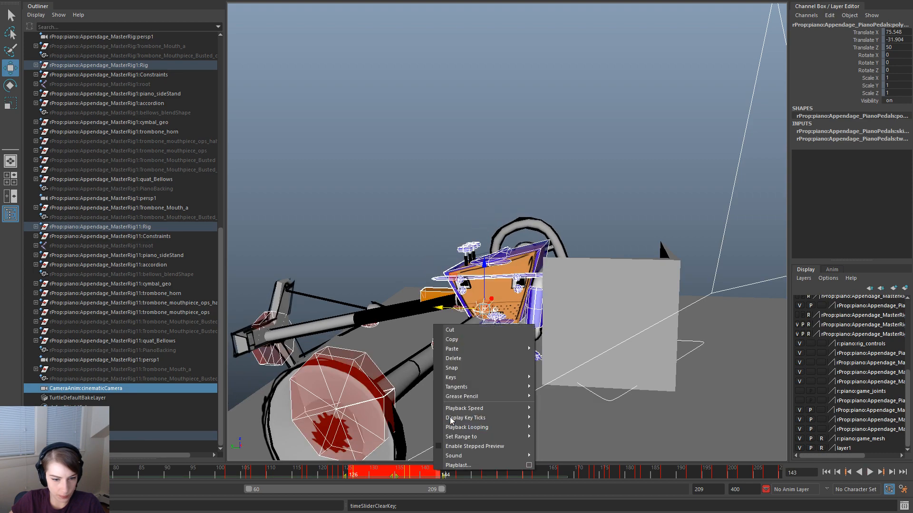
click(445, 438)
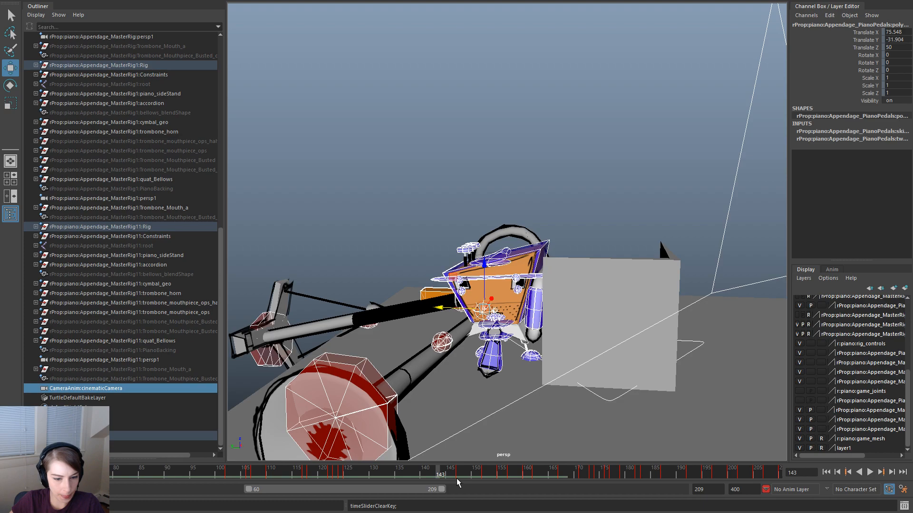
Shift all the keys following the deleted section earlier in time, end the playback range at frame 207 and replay the jump
drag(441, 488, 211, 474)
drag(434, 474, 384, 479)
drag(682, 487, 438, 494)
drag(300, 470, 226, 477)
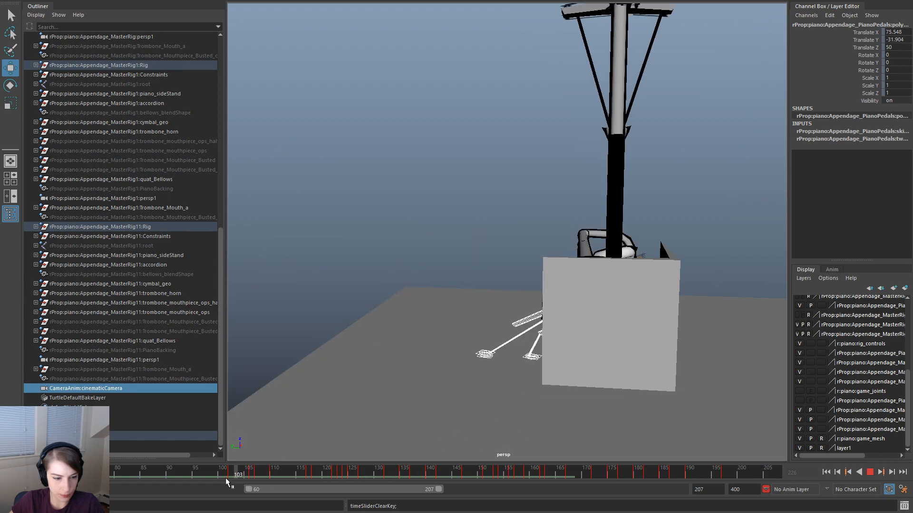
Deselect the rig controls, play the retimed animation through frame 207 and scrub to frame 150
click(365, 265)
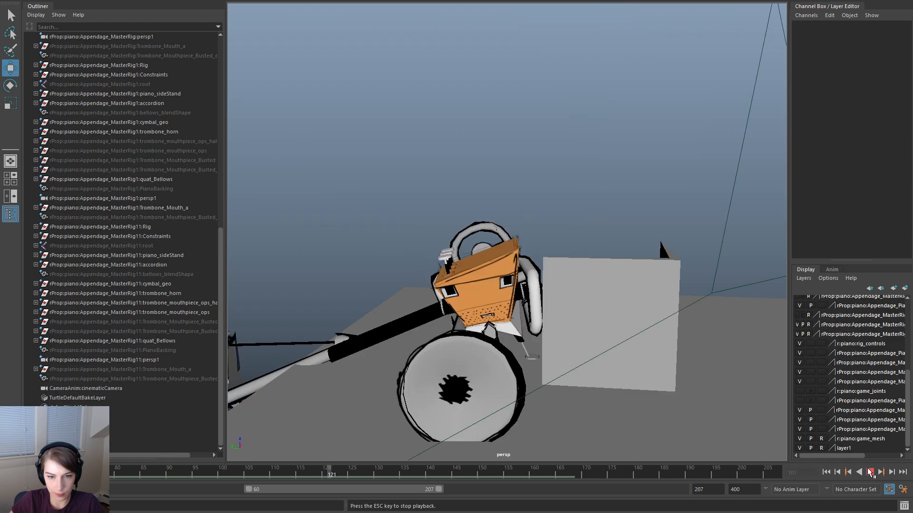
drag(466, 472, 837, 486)
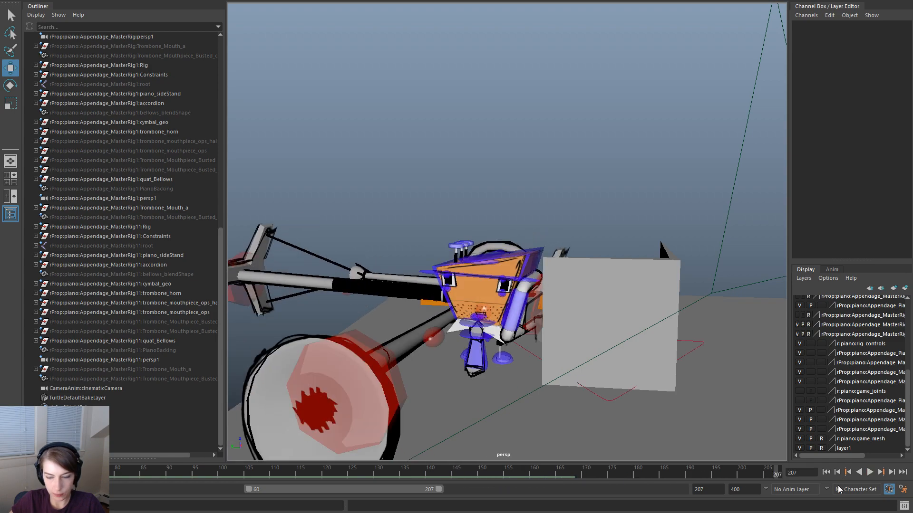
click(870, 472)
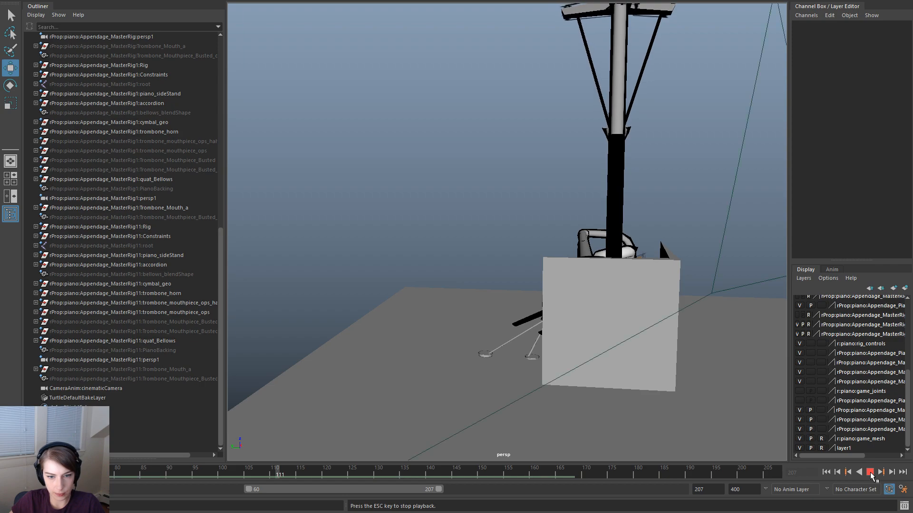
key(Escape)
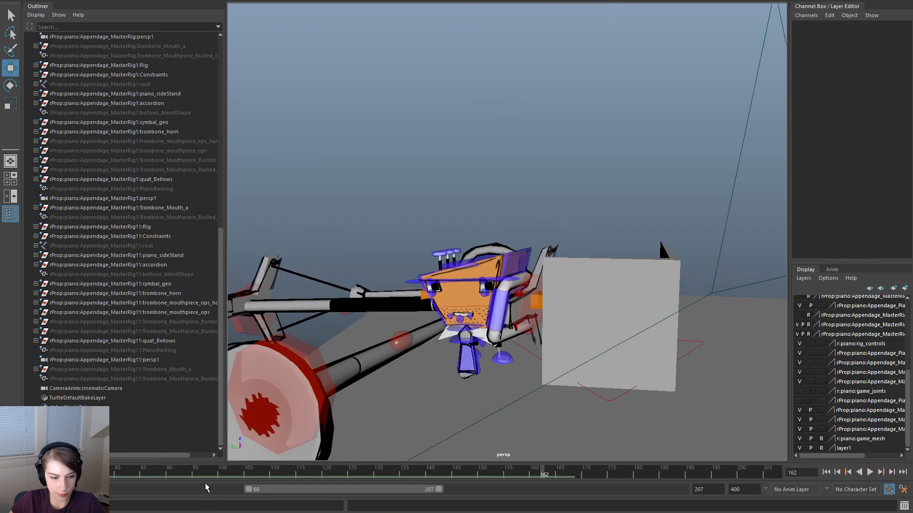
drag(221, 470, 482, 456)
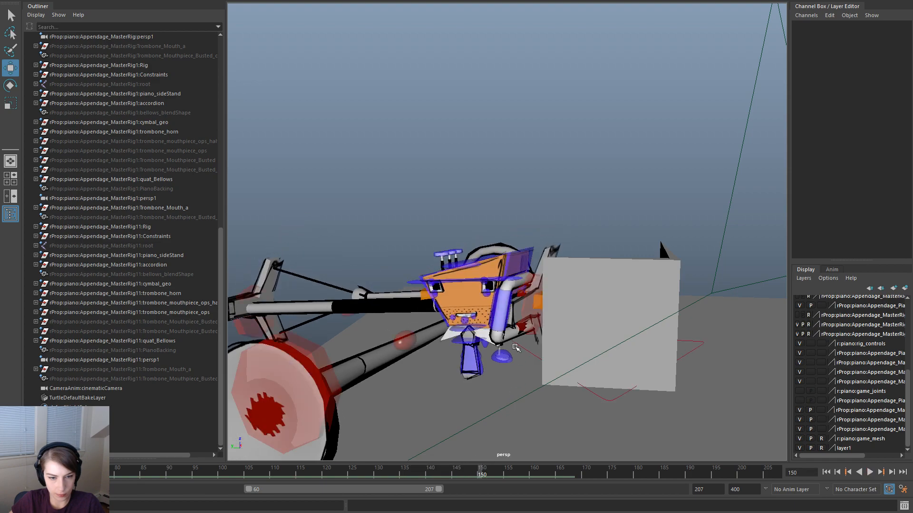
Reselect all the character's rig controls, play the jump-out and settle once more, and stop at frame 148
alt+right_drag(417, 294, 266, 209)
drag(740, 464, 739, 463)
alt+right_drag(417, 383, 445, 417)
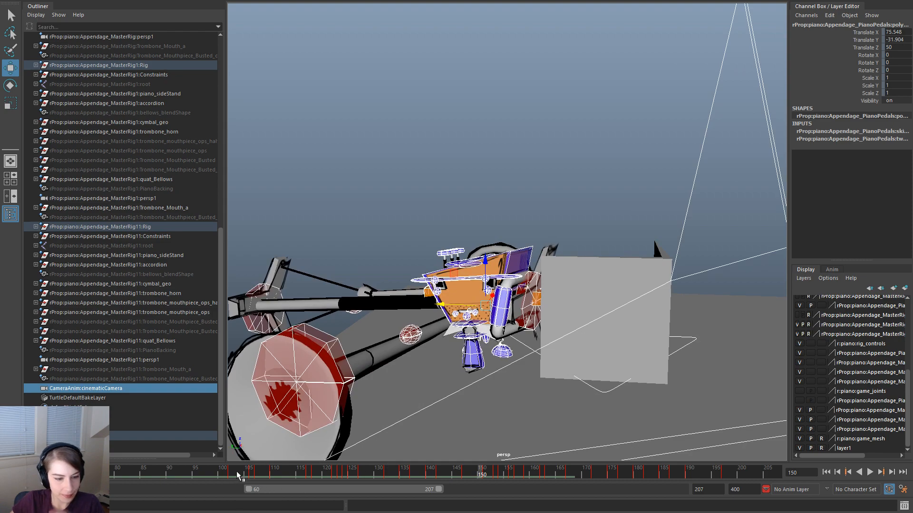
key(alt+v)
drag(471, 466, 508, 483)
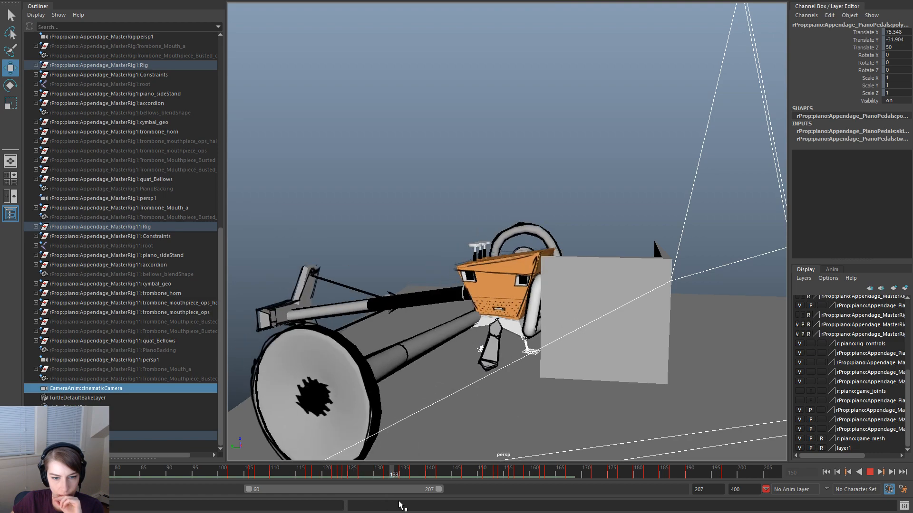
drag(412, 502, 479, 509)
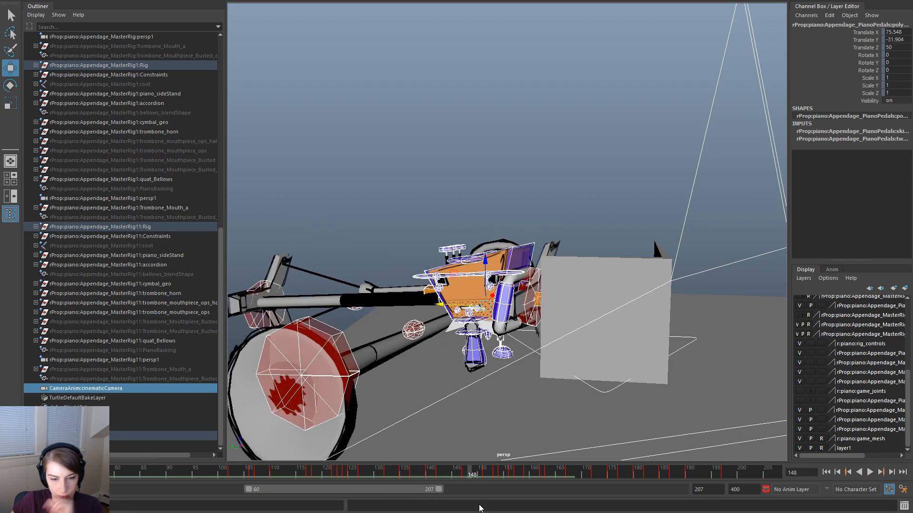
Select the left and right back leg controls at the character's feet in a close-up of the persp view
click(560, 197)
alt+right_drag(559, 198, 528, 337)
alt+middle_drag(527, 337, 530, 205)
alt+right_drag(531, 205, 499, 313)
click(499, 313)
alt+drag(499, 313, 429, 310)
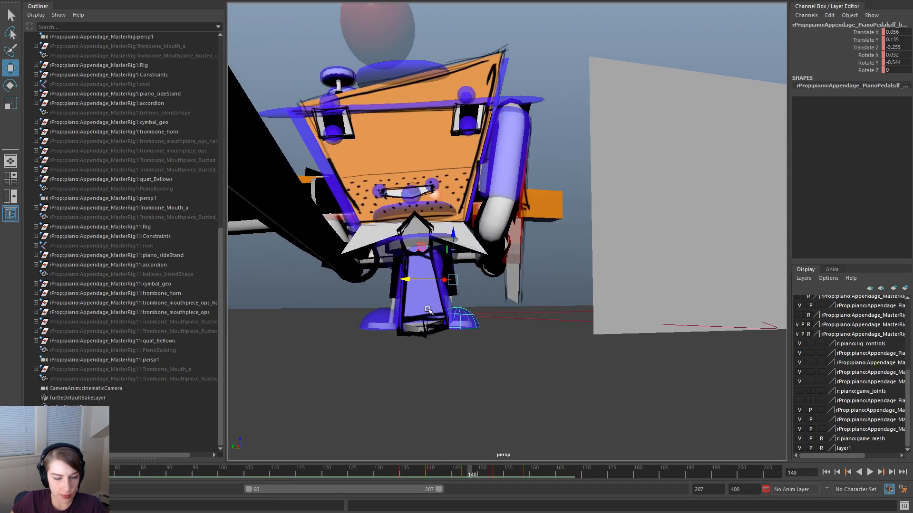
click(369, 323)
click(378, 317)
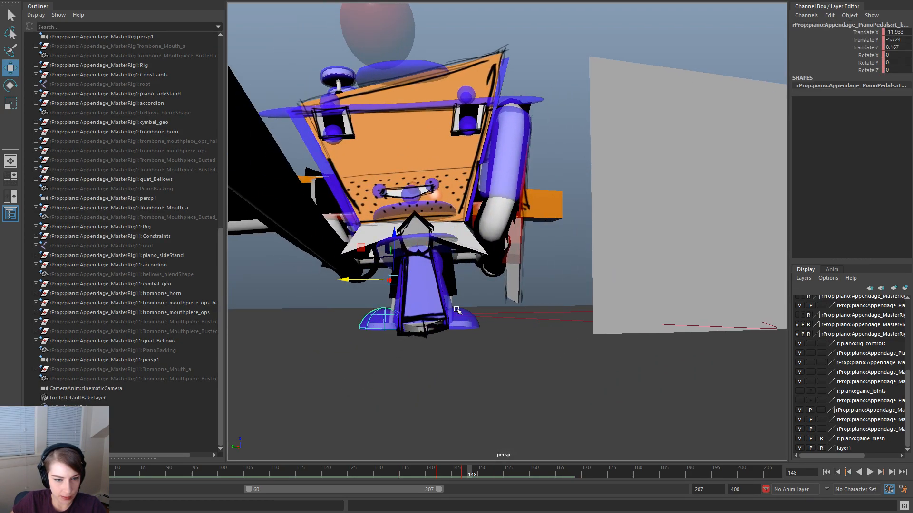
Extend the playback range to frame 400 and compare the foot controls' poses at frames 317 and 153
drag(304, 470, 457, 476)
drag(390, 478, 688, 488)
click(590, 476)
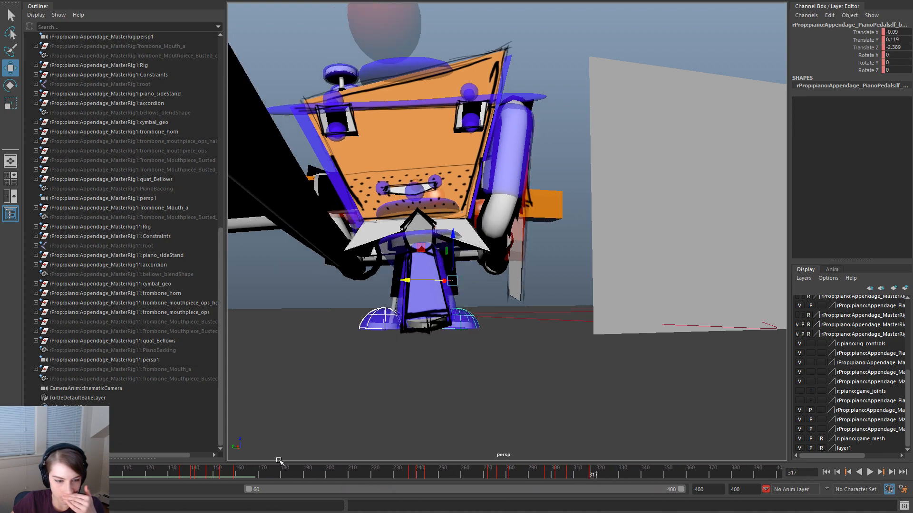
mouse_move(236, 477)
mouse_down()
mouse_move(198, 474)
mouse_move(219, 478)
mouse_up()
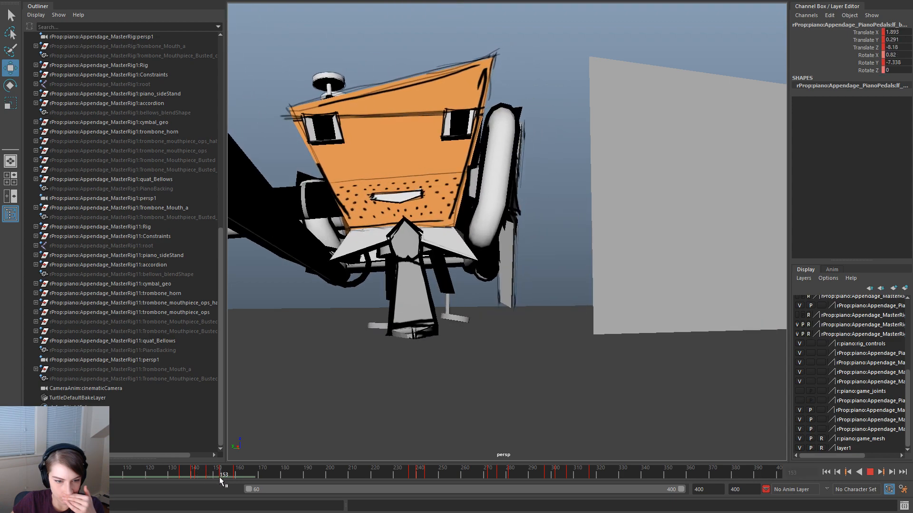
drag(600, 476, 530, 486)
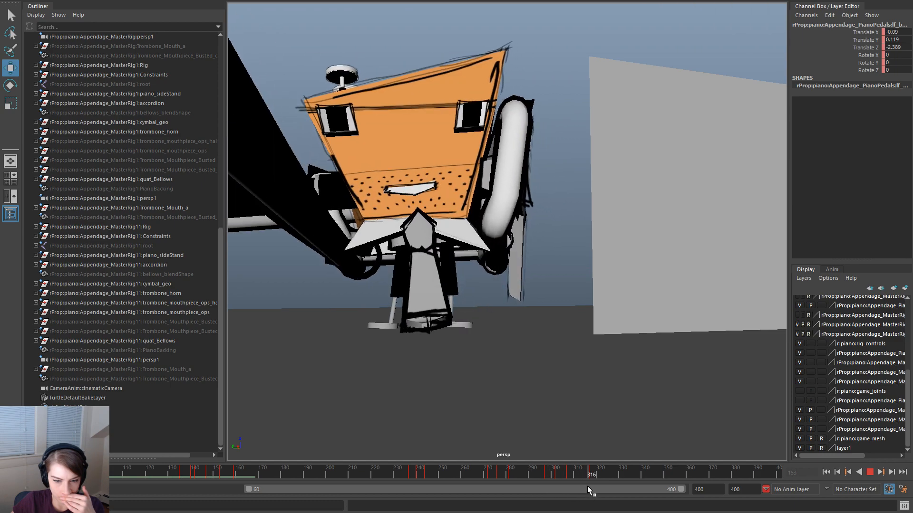
key(Escape)
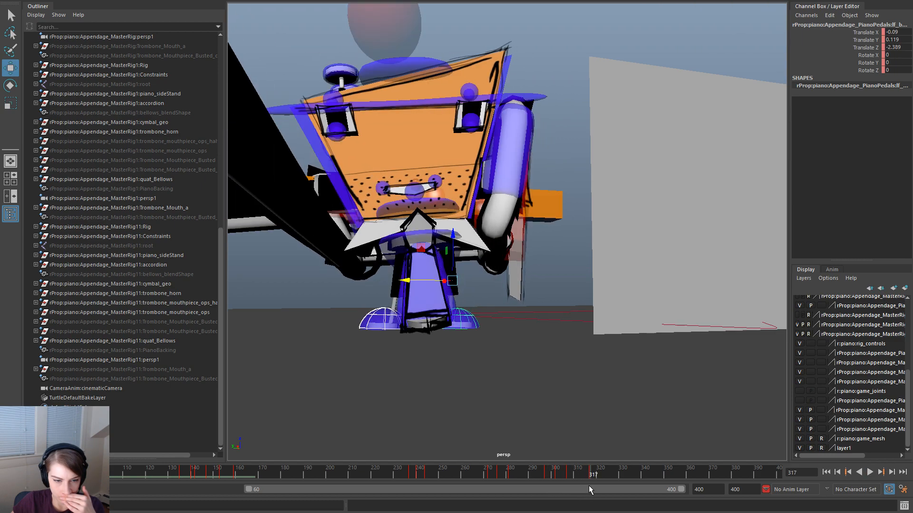
click(221, 474)
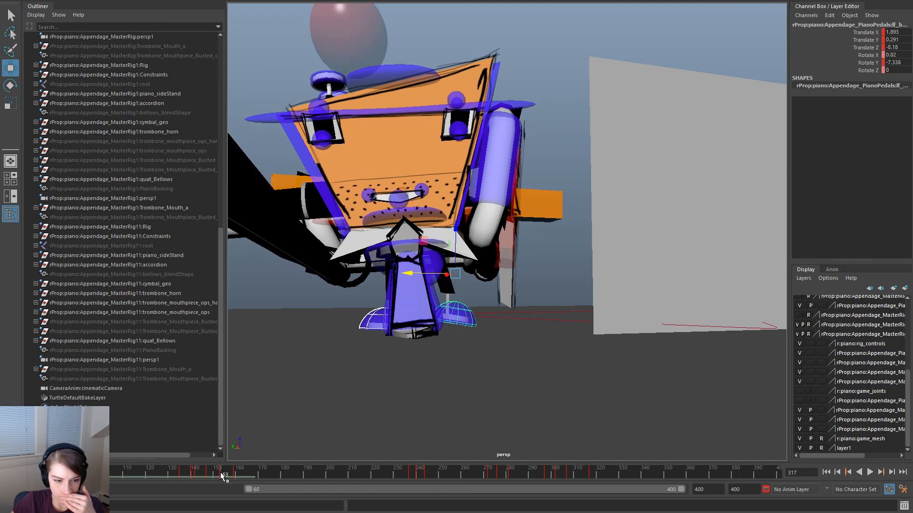
Carry the foot controls' pose from frame 147 to an earlier frame and key it there
mouse_move(220, 473)
mouse_down()
mouse_move(172, 478)
mouse_move(210, 480)
mouse_up()
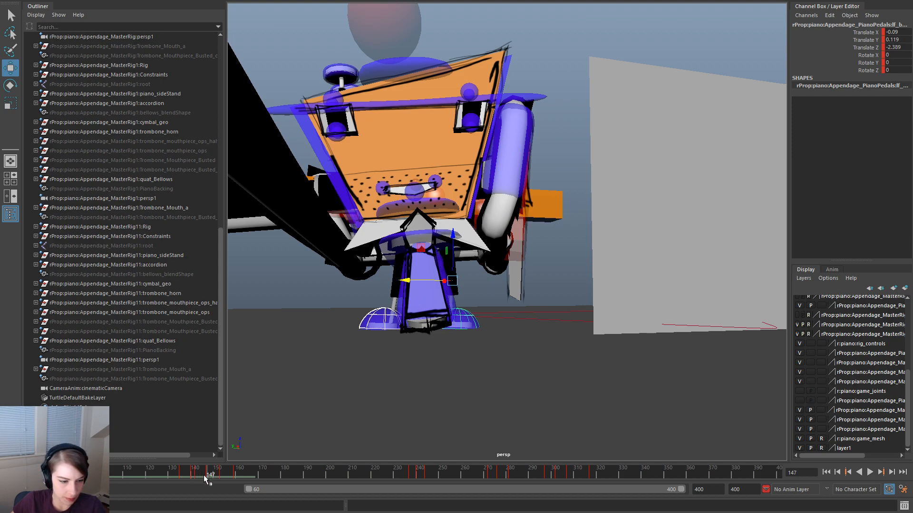
shift+click(208, 474)
click(218, 474)
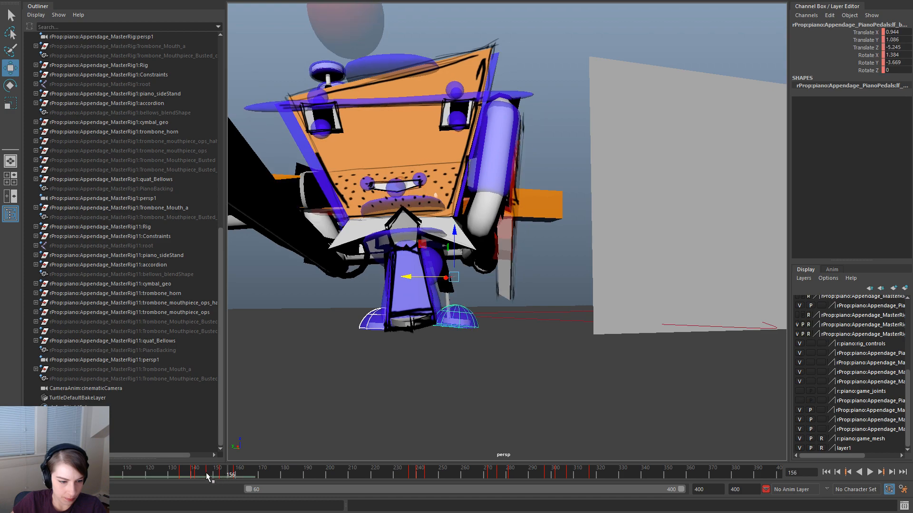
click(206, 474)
middle_drag(207, 474, 195, 476)
key(s)
Delete the foot controls' keys between about frames 133 and 140 and scrub through the landing to check the feet
shift+drag(179, 472, 190, 474)
right_click(191, 475)
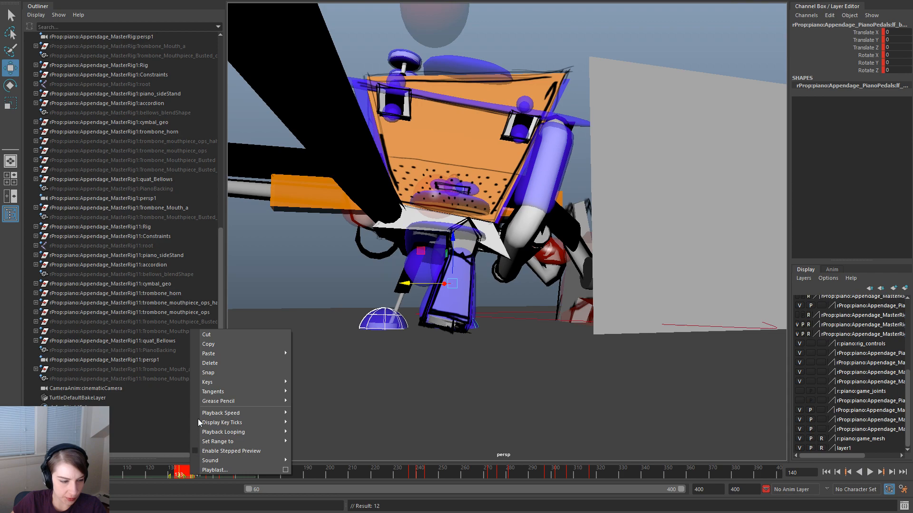
click(217, 366)
click(198, 475)
drag(199, 476, 571, 468)
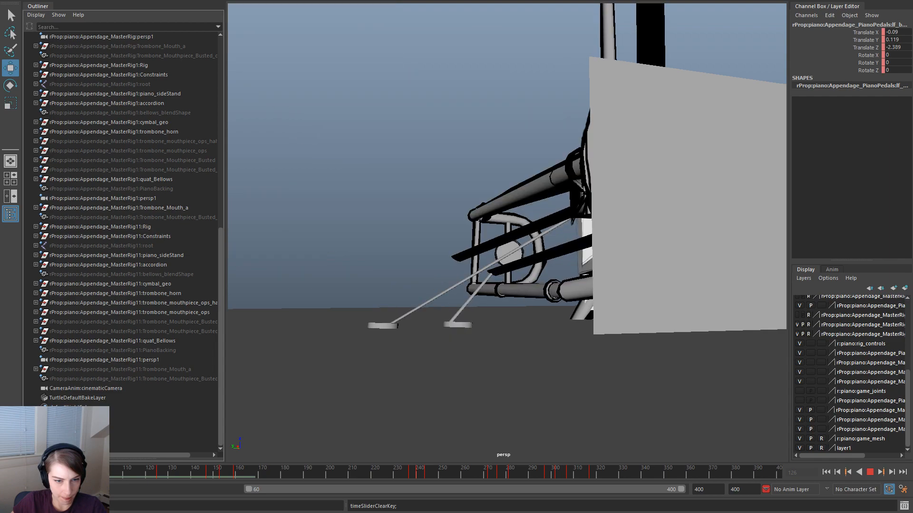
Extend the playback range to an earlier start, select the extremity_control above the right foot and go to its key at frame 122
drag(132, 466, 134, 492)
drag(249, 493, 110, 493)
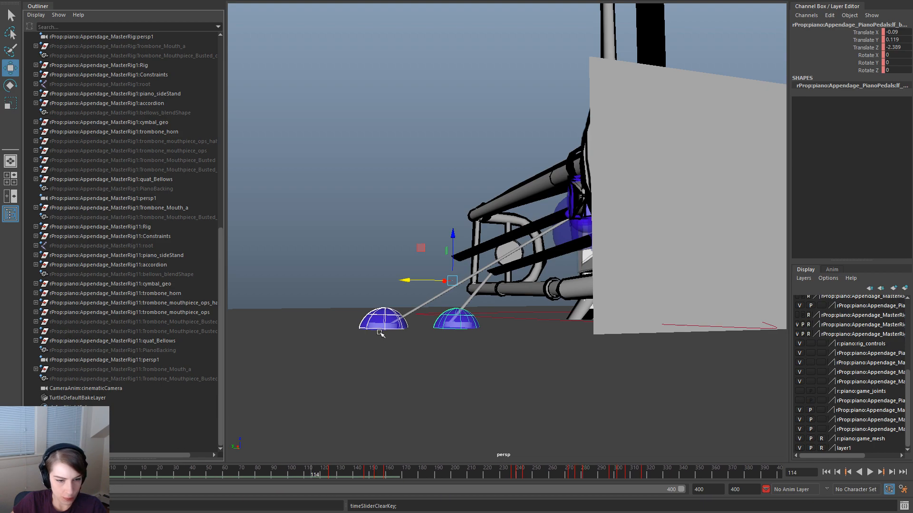
click(477, 293)
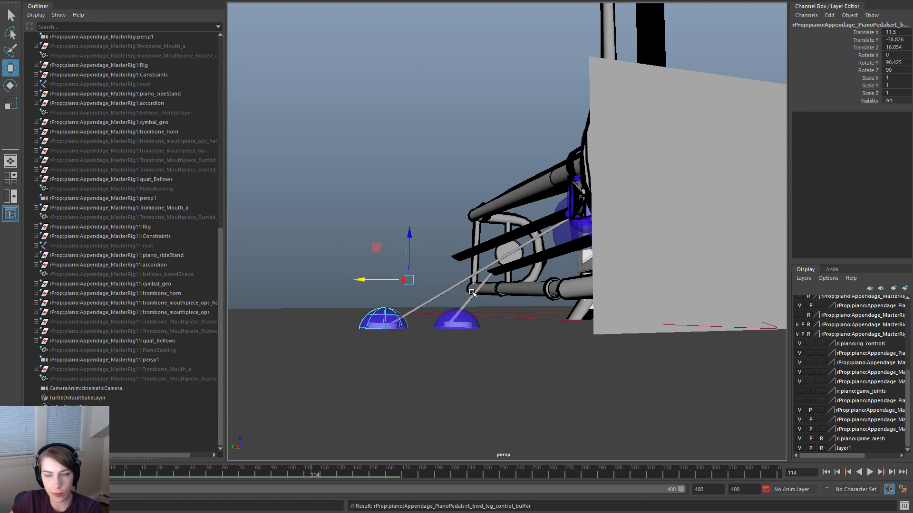
key(Up)
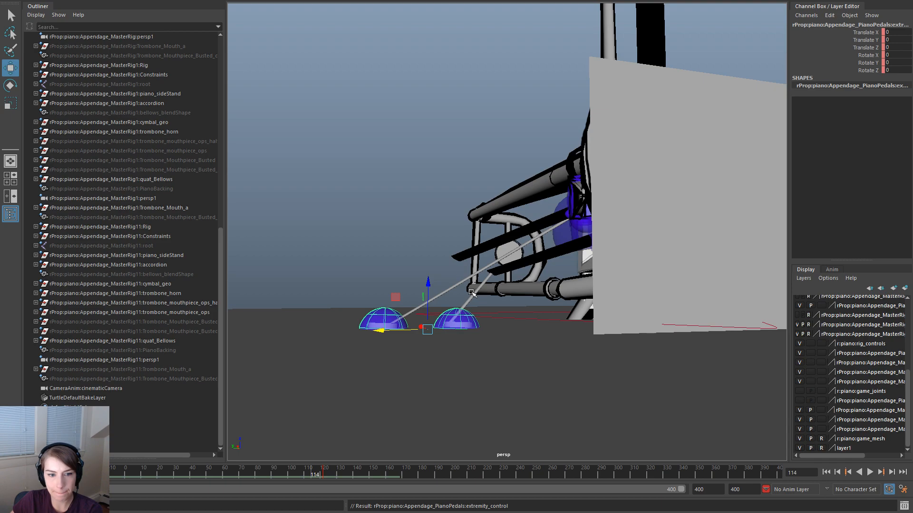
click(324, 475)
mouse_move(326, 472)
mouse_down()
mouse_move(335, 475)
mouse_move(324, 481)
mouse_up()
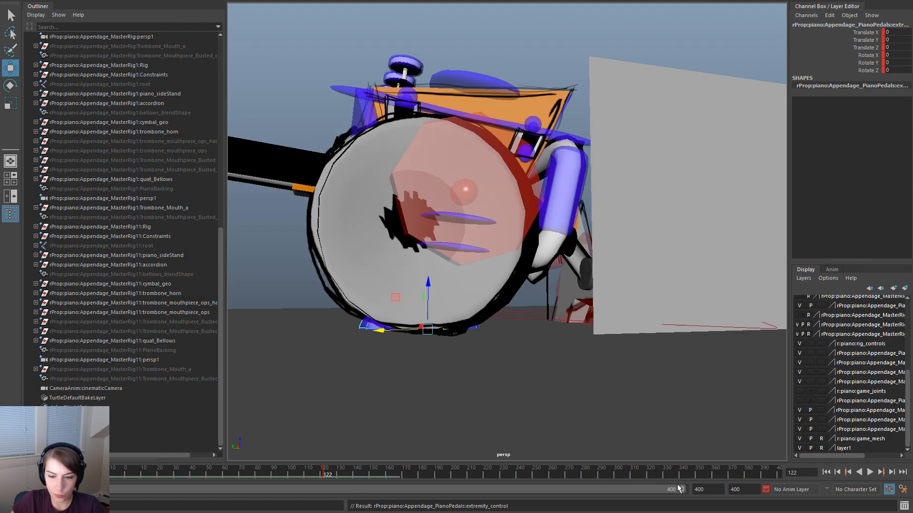
Shorten the playback range to end at frame 220 and go to frame 119
drag(677, 492, 449, 495)
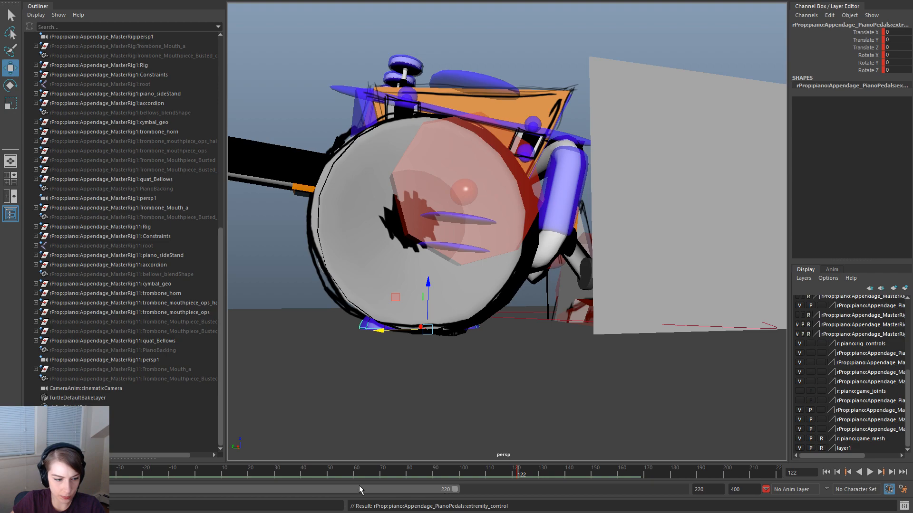
drag(515, 474, 510, 478)
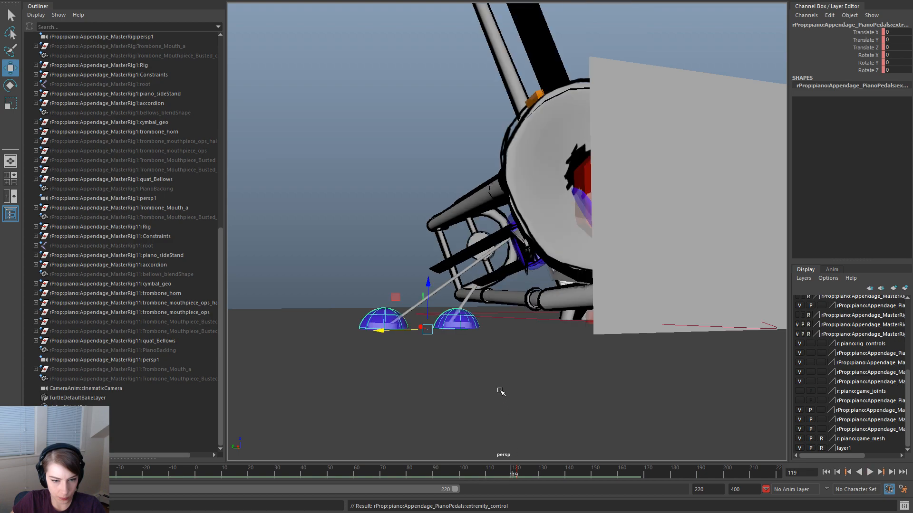
drag(426, 294, 428, 242)
key(e)
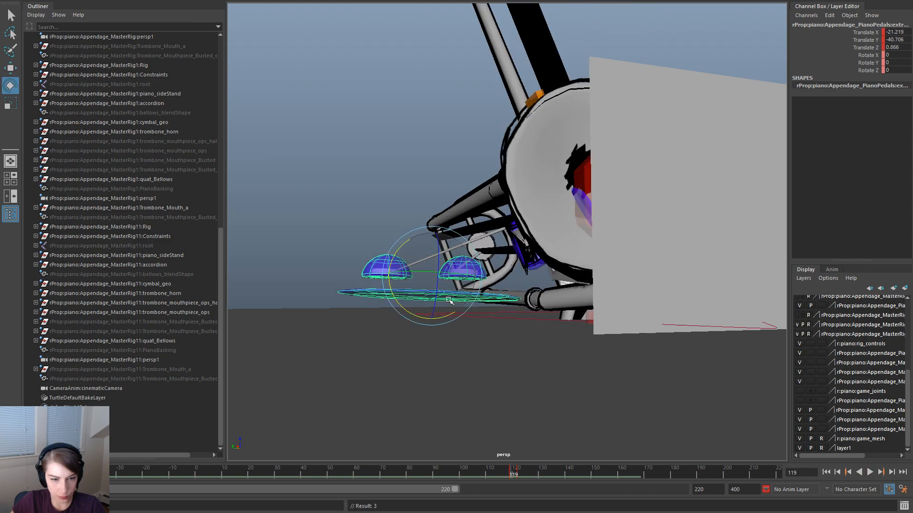
drag(417, 318, 375, 283)
key(ctrl+z)
key(ctrl+z)
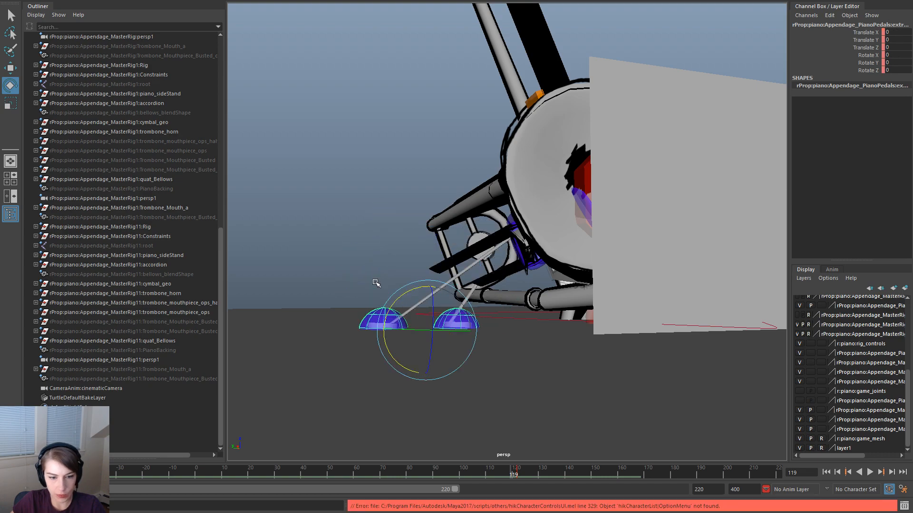
Select the feet's extremity_control_buffer, shift its keys from around frames 45–50 to about frames 117 and 122, and play back the result
key(Up)
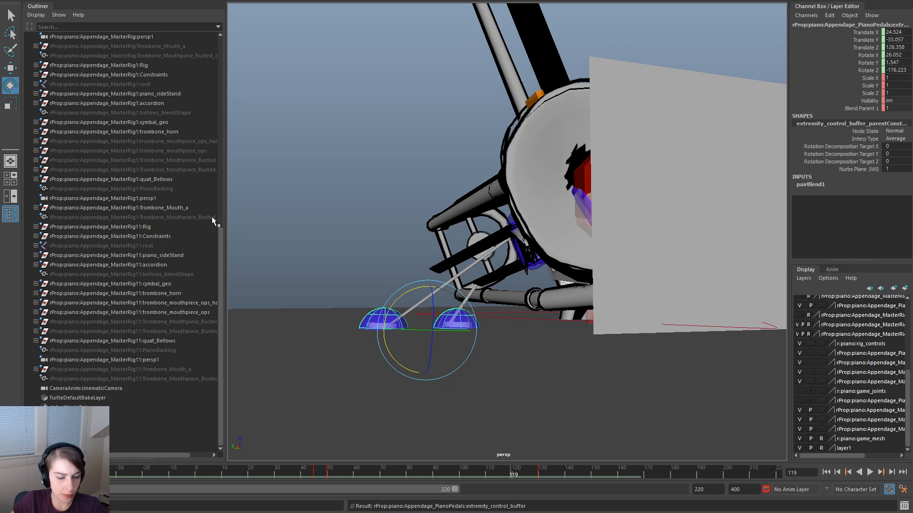
key(alt+v)
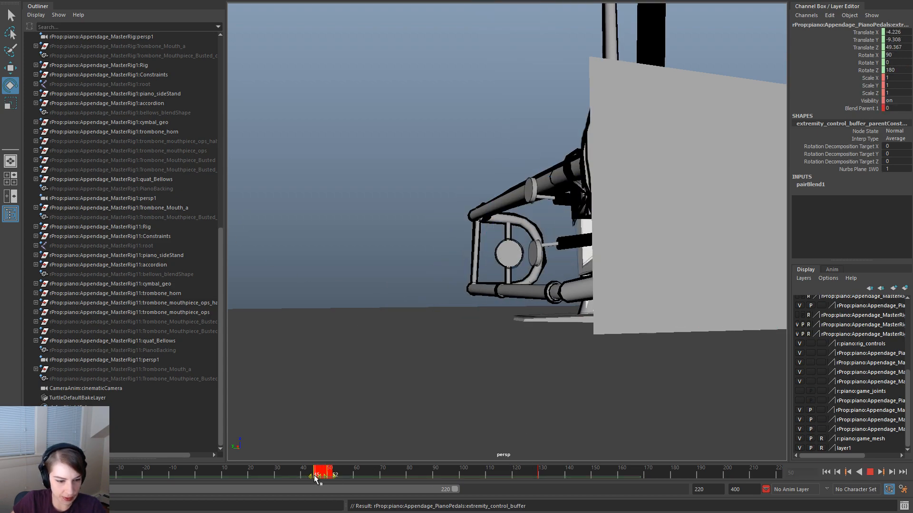
mouse_move(497, 479)
mouse_down()
mouse_move(520, 481)
mouse_move(506, 487)
mouse_up()
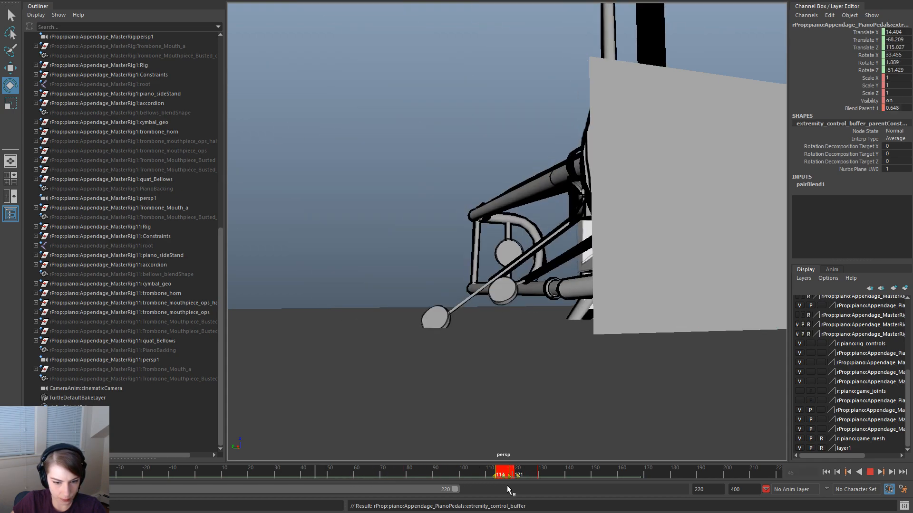
click(438, 473)
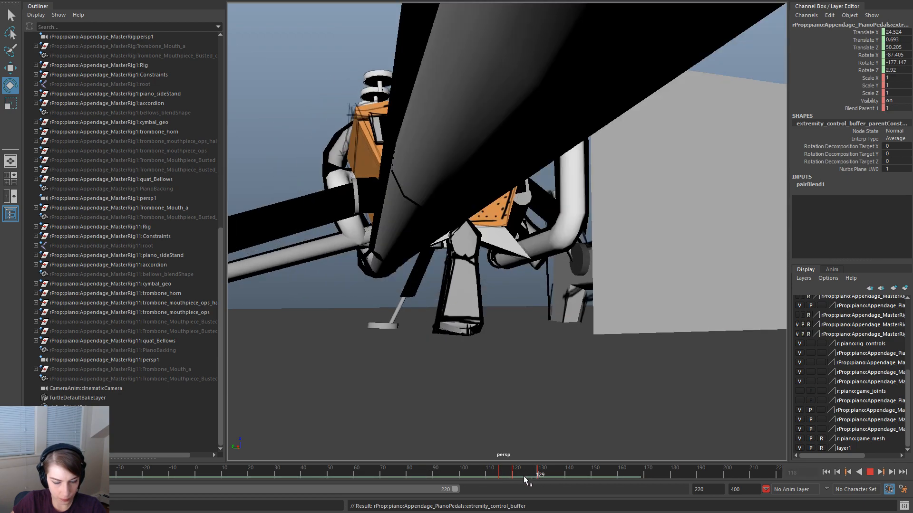
shift+drag(516, 476, 797, 476)
click(453, 477)
key(alt+v)
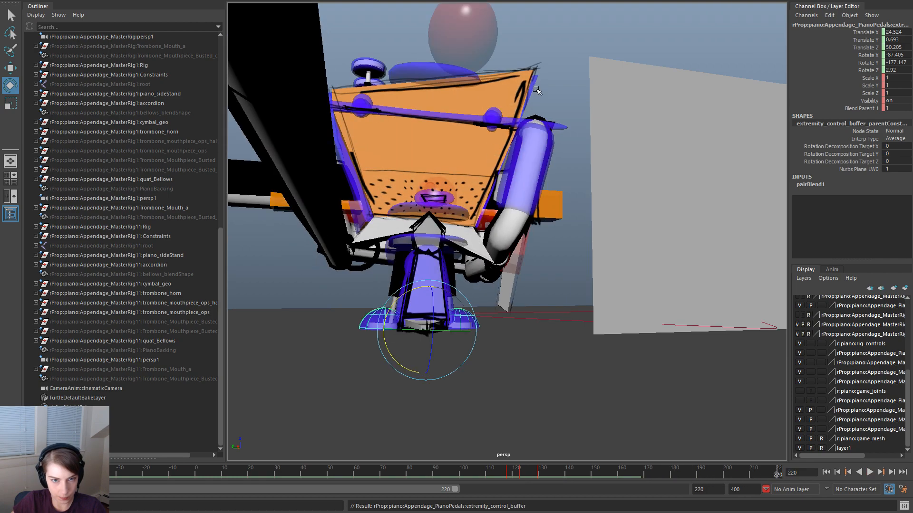
Select bodyMain_control, extend the playback range to frame 400 and compare the body's poses at frames 144, 317 and 156
click(537, 86)
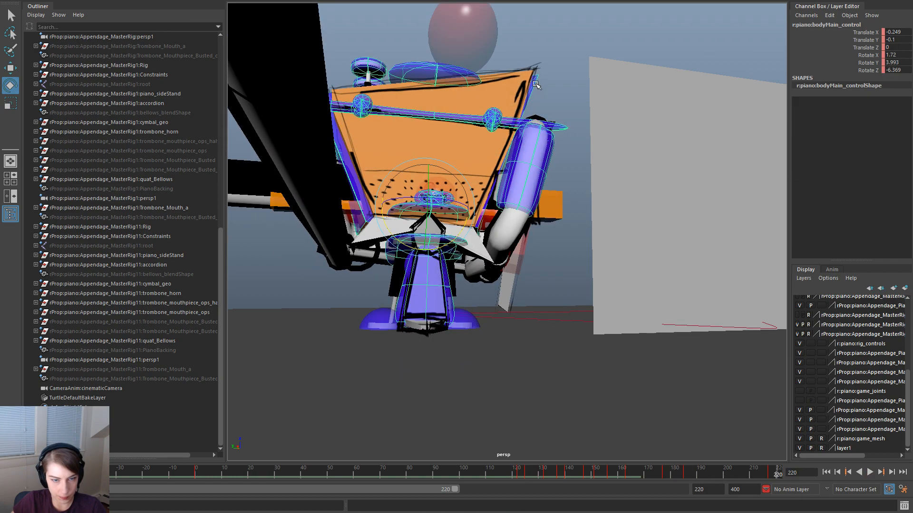
click(505, 470)
key(alt+v)
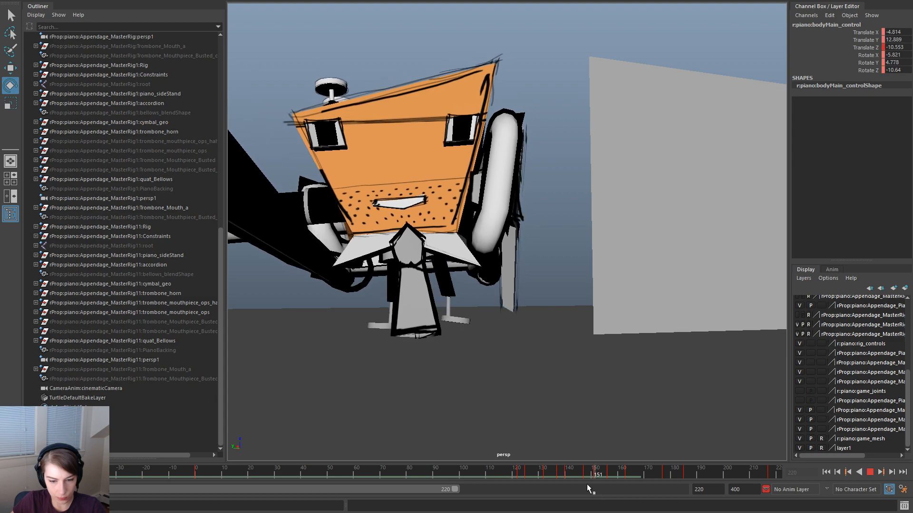
key(Escape)
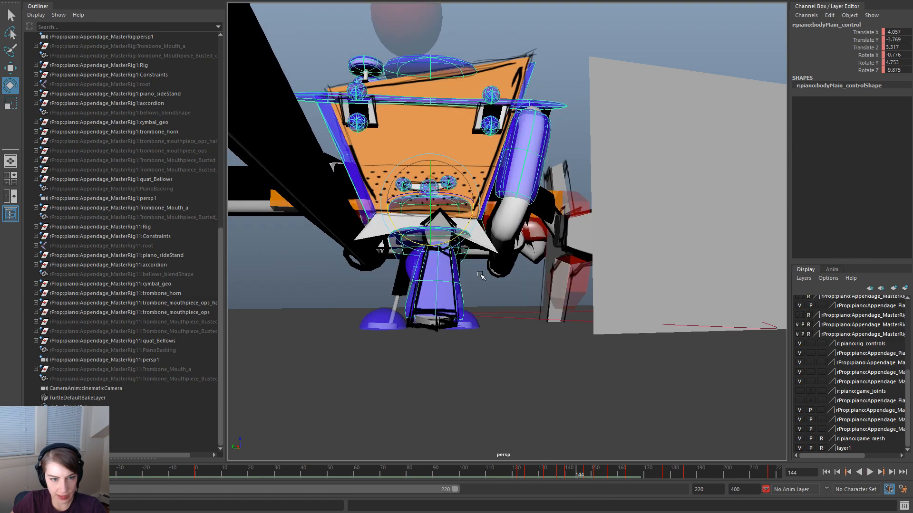
drag(456, 490, 683, 491)
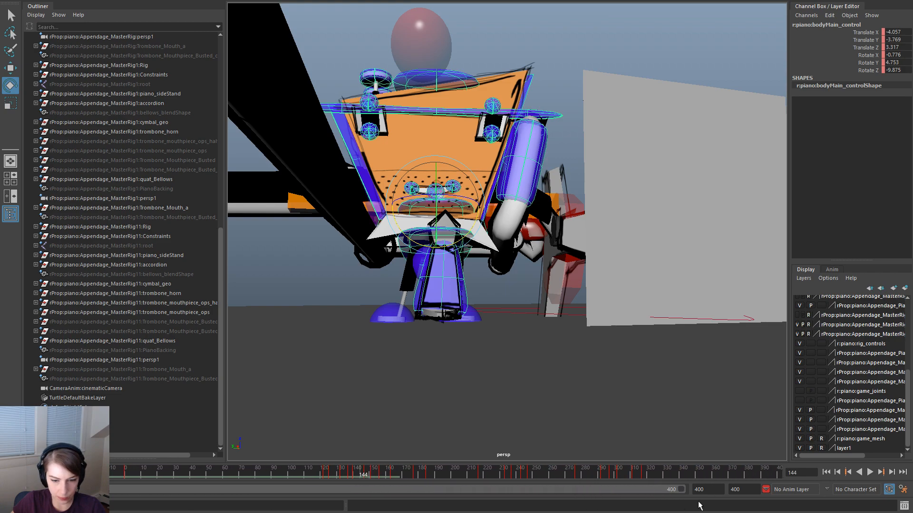
click(643, 474)
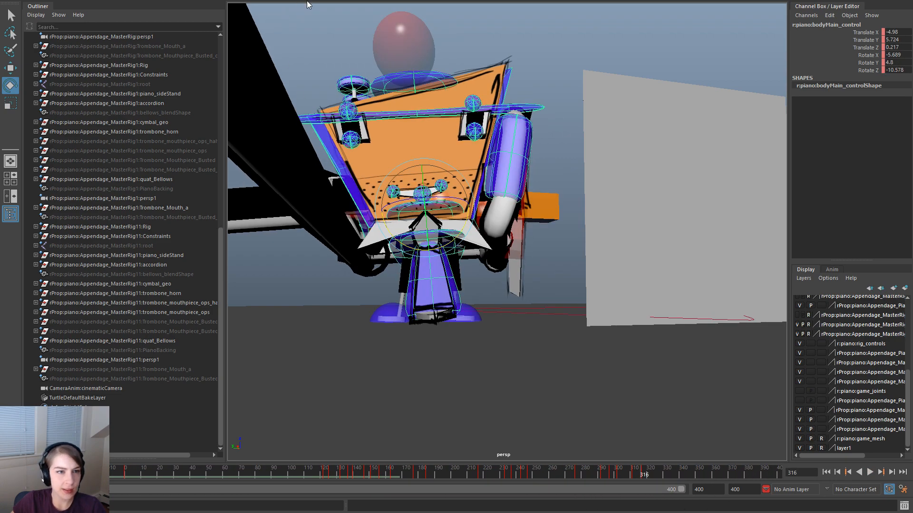
drag(643, 477, 654, 475)
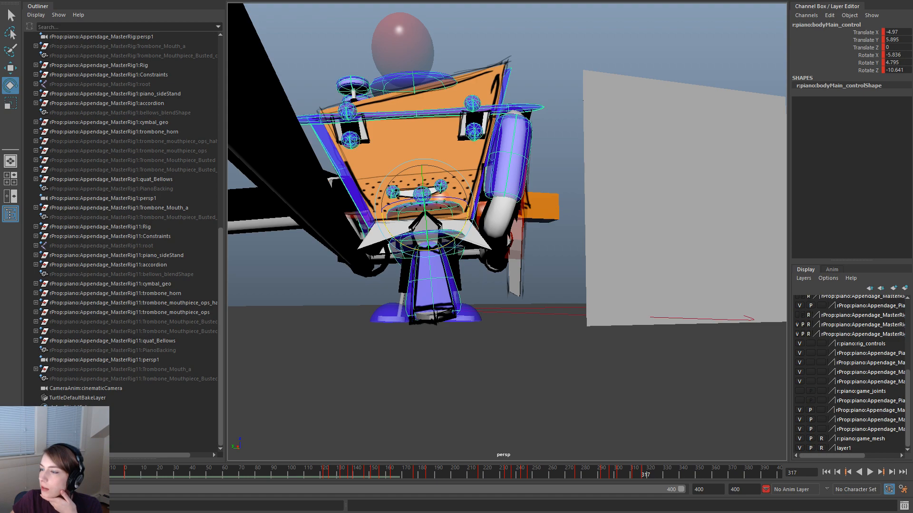
mouse_move(912, 133)
mouse_down()
mouse_move(892, 130)
mouse_move(912, 130)
mouse_up()
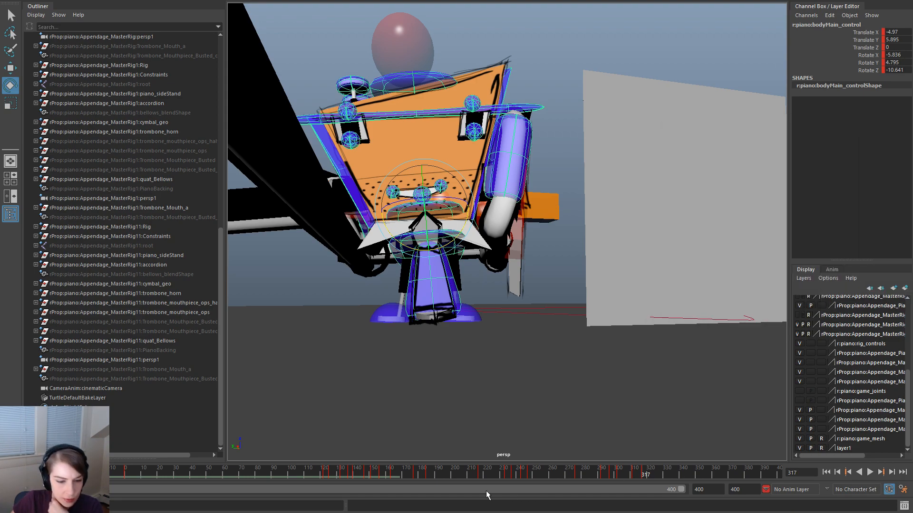
drag(338, 475, 380, 485)
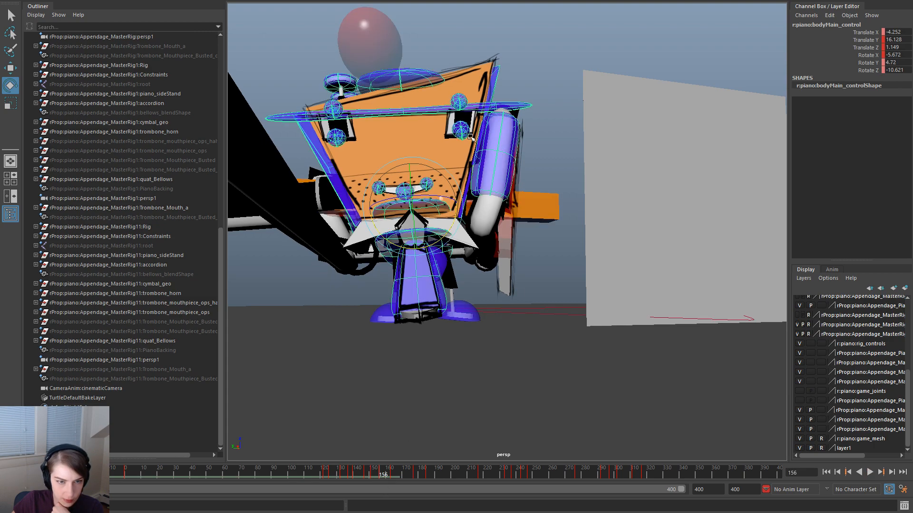
click(501, 73)
click(499, 73)
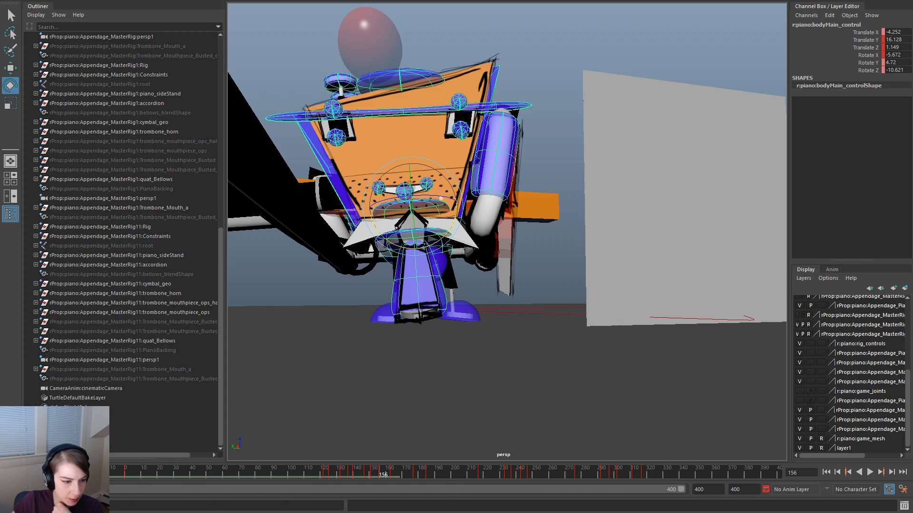
Set the playback range to frames -12 to 203 and delete bodyMain_control's keys around frame 150 and between frames 135 and 146
drag(96, 489, 160, 489)
drag(680, 490, 434, 490)
mouse_move(487, 474)
mouse_down()
mouse_move(621, 476)
mouse_move(576, 476)
mouse_up()
right_click(593, 472)
click(628, 358)
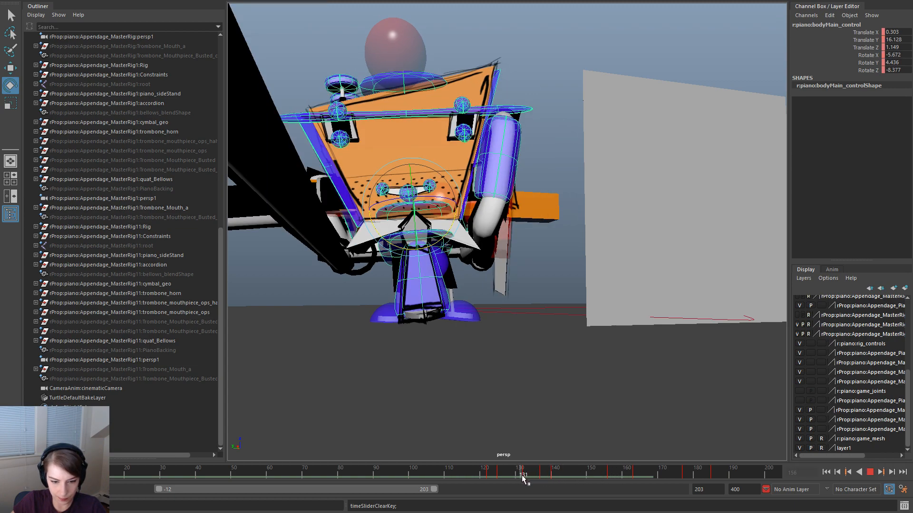
shift+drag(537, 475, 576, 476)
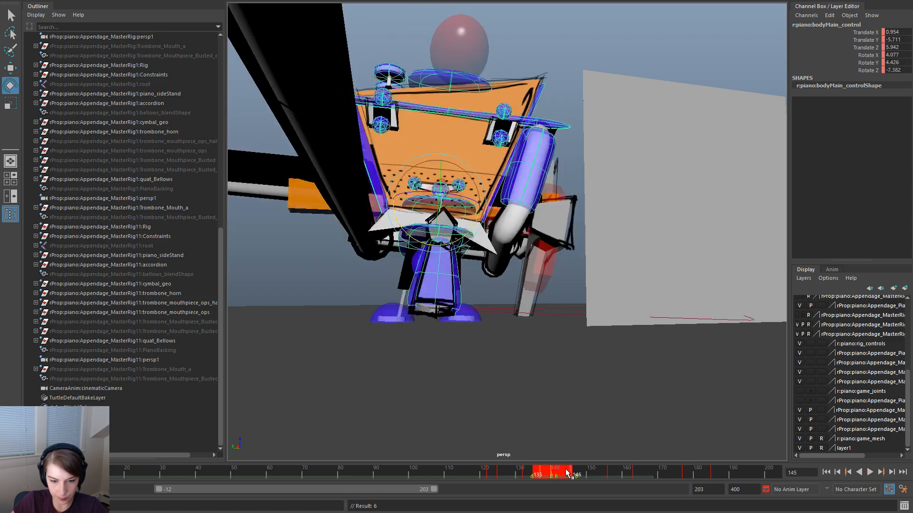
right_click(566, 472)
click(603, 358)
Deselect the controls and play and scrub the jump-out from a wider, higher angle to check the landing, ending at frame 135
key(alt+v)
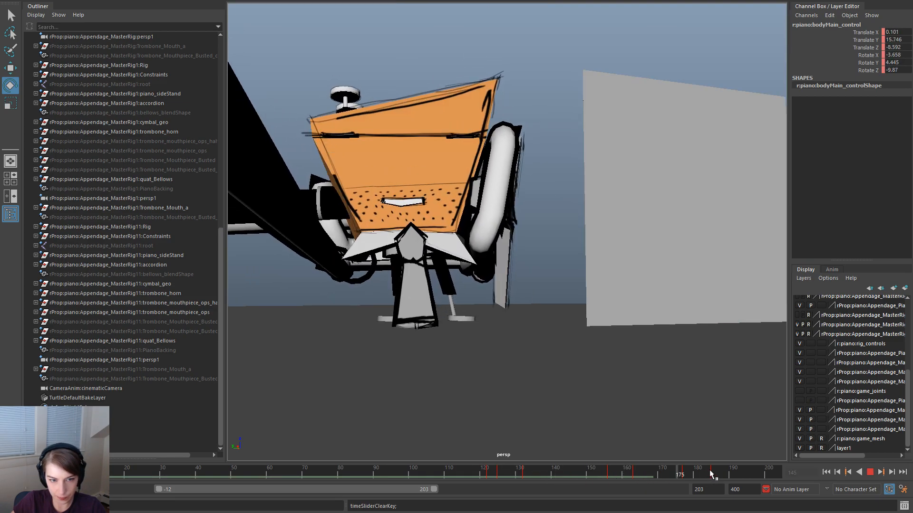
alt+drag(711, 425, 546, 412)
alt+right_drag(546, 412, 472, 362)
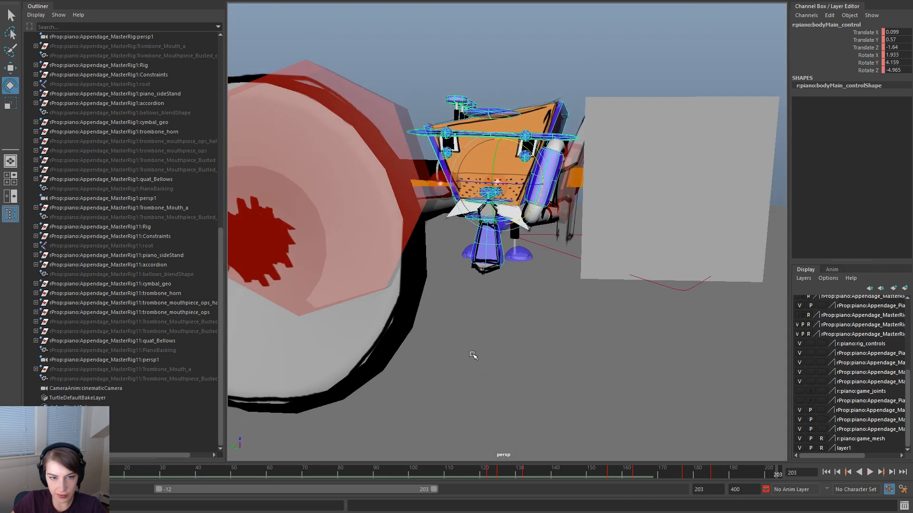
click(493, 59)
alt+drag(529, 242, 428, 428)
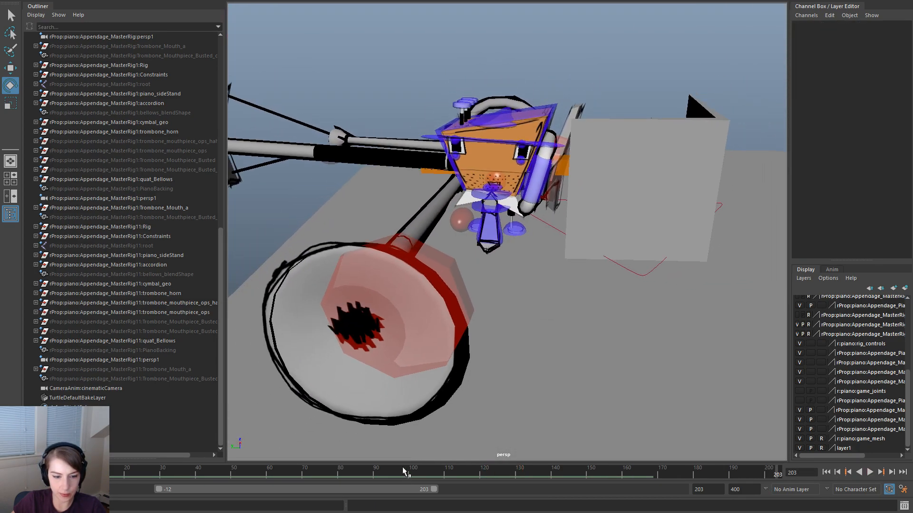
click(372, 470)
click(870, 472)
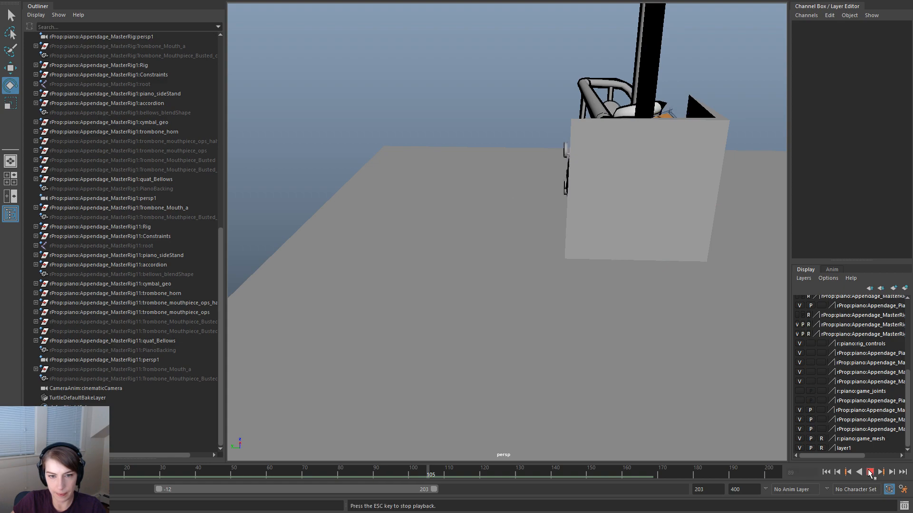
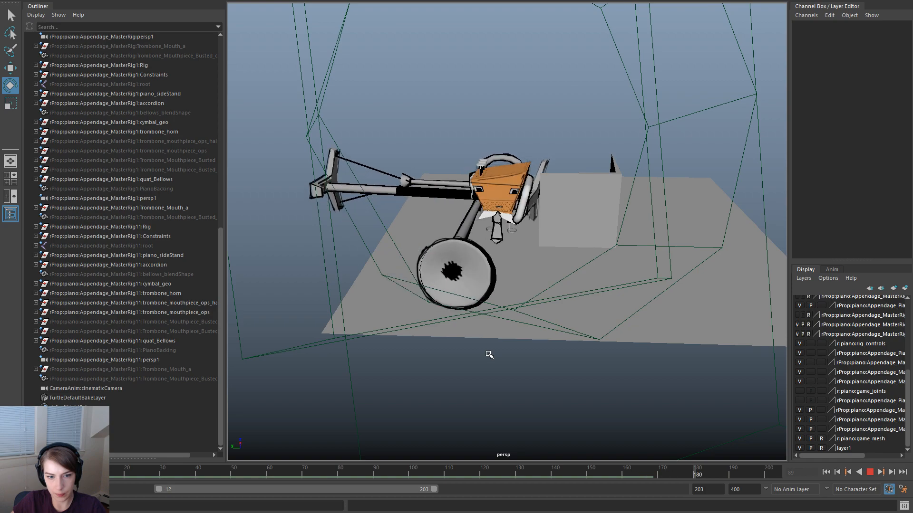
alt+right_drag(583, 311, 670, 328)
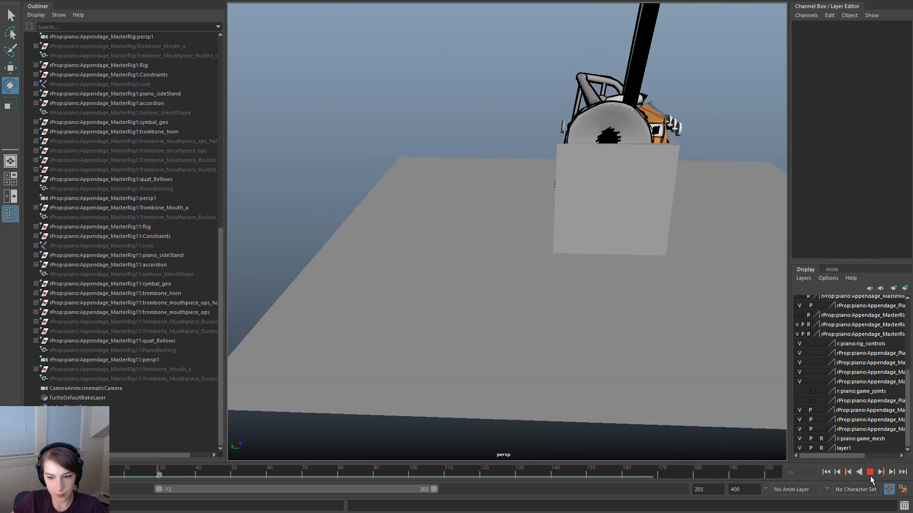
click(871, 474)
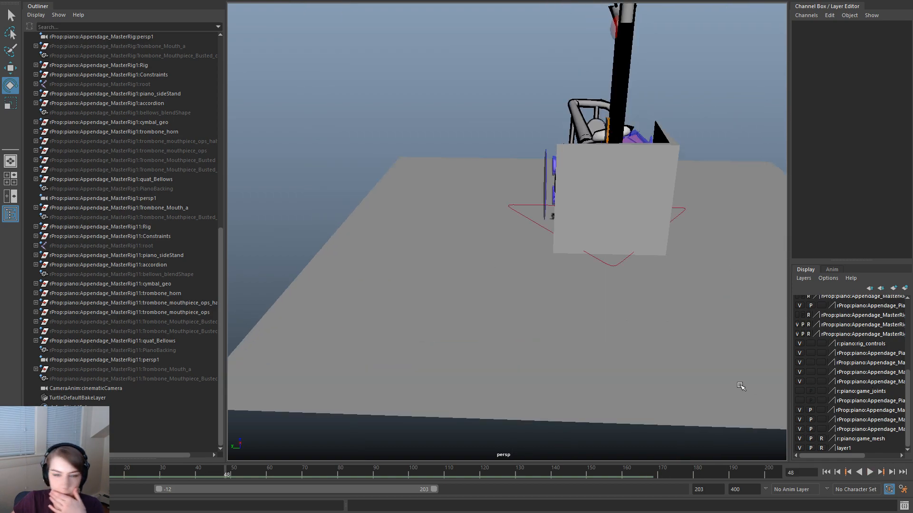
key(alt+v)
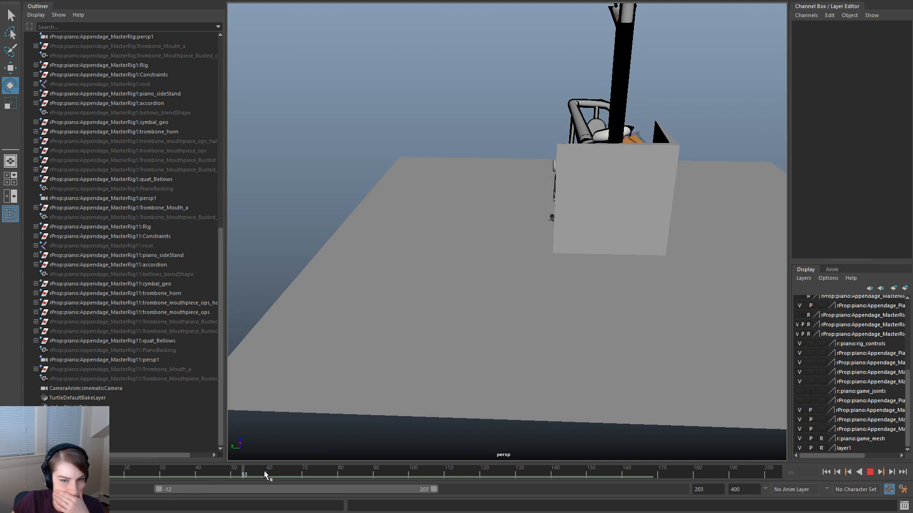
drag(362, 477, 537, 476)
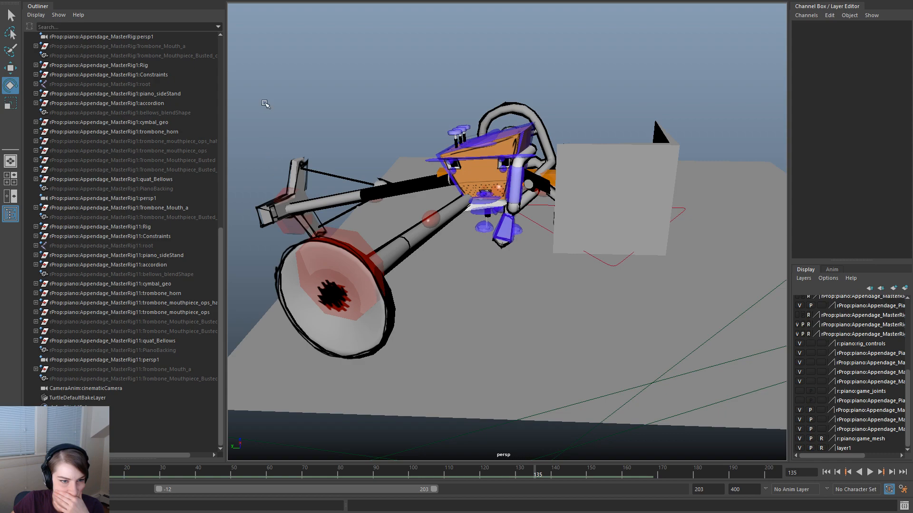
Select all the character's controls without the cinematic camera and scrub to frame 127 to examine their keys and the landing pose
drag(316, 139, 631, 401)
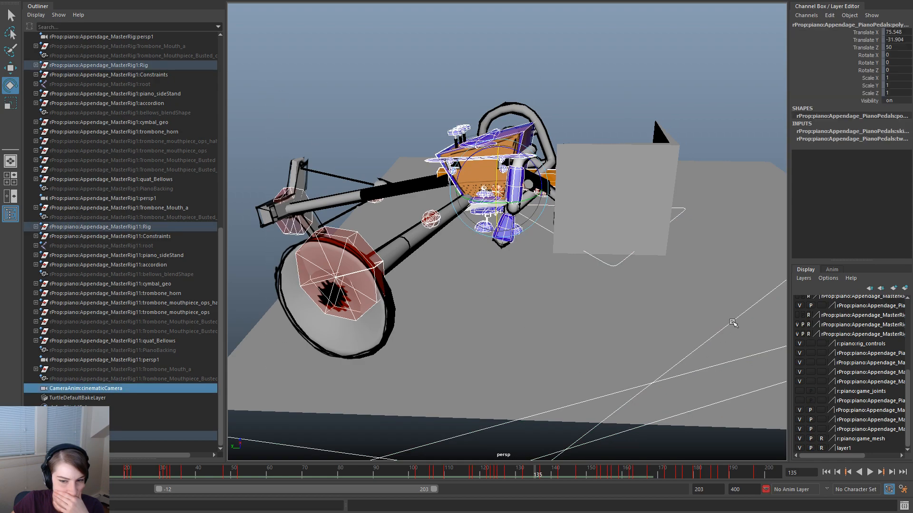
ctrl+drag(743, 249, 764, 323)
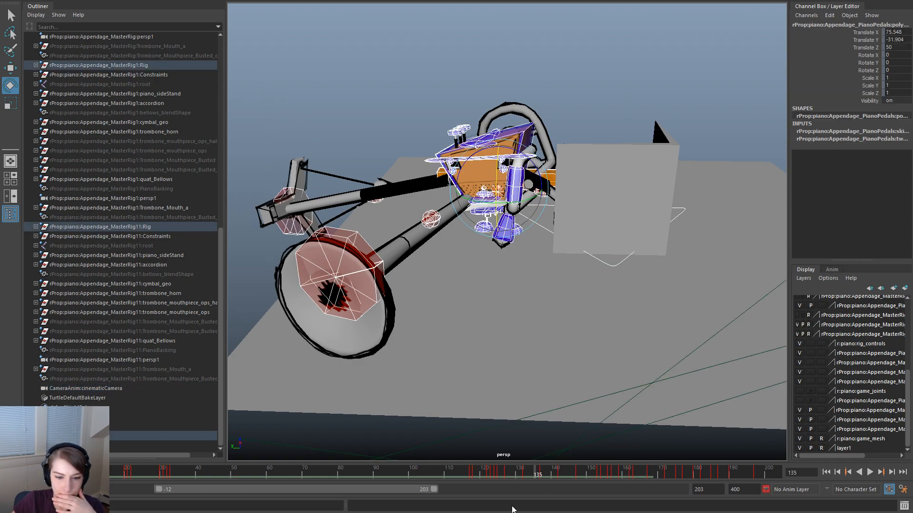
key(alt+v)
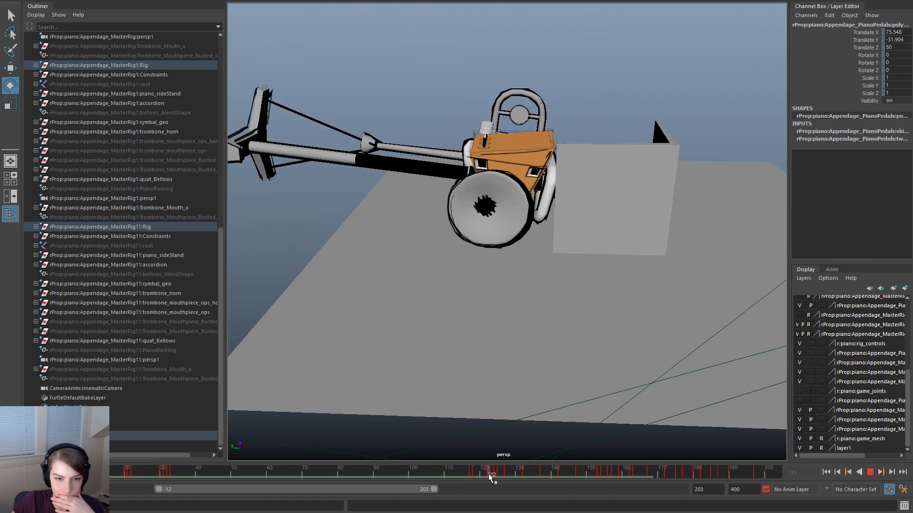
mouse_move(494, 477)
mouse_down()
mouse_move(556, 480)
mouse_move(496, 476)
mouse_up()
click(507, 477)
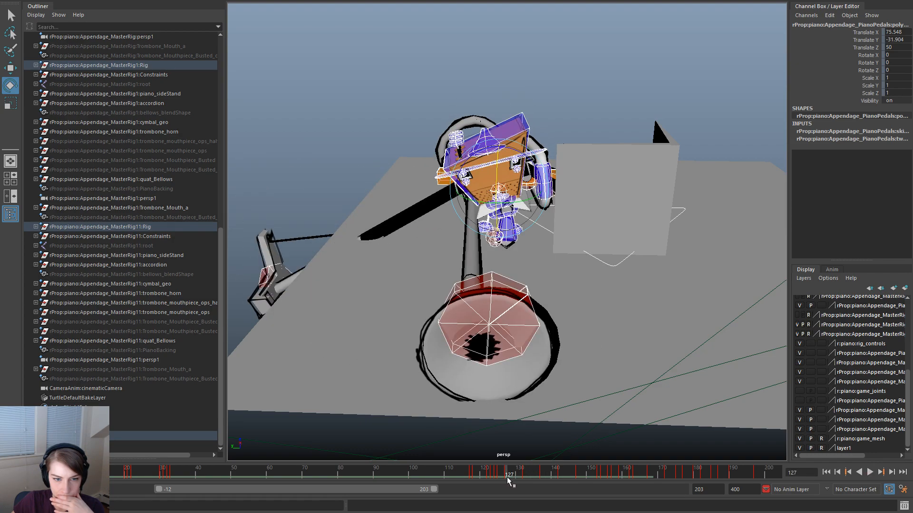
Select the Appendage_MasterRig11 trombone-horn foot control, delete its key at frame 137 and play back the landing
alt+right_drag(528, 190, 626, 227)
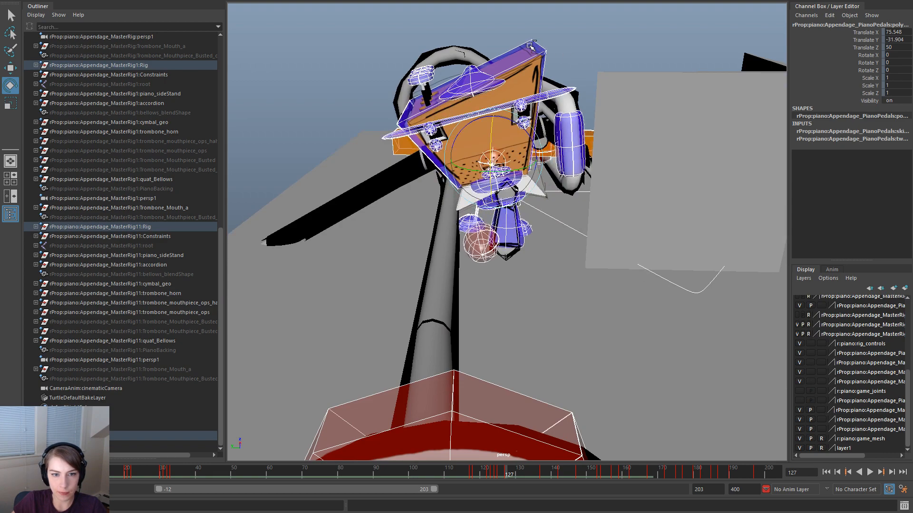
click(591, 136)
drag(468, 472, 536, 475)
alt+right_drag(451, 295, 487, 339)
click(332, 304)
drag(493, 478, 546, 475)
right_click(547, 475)
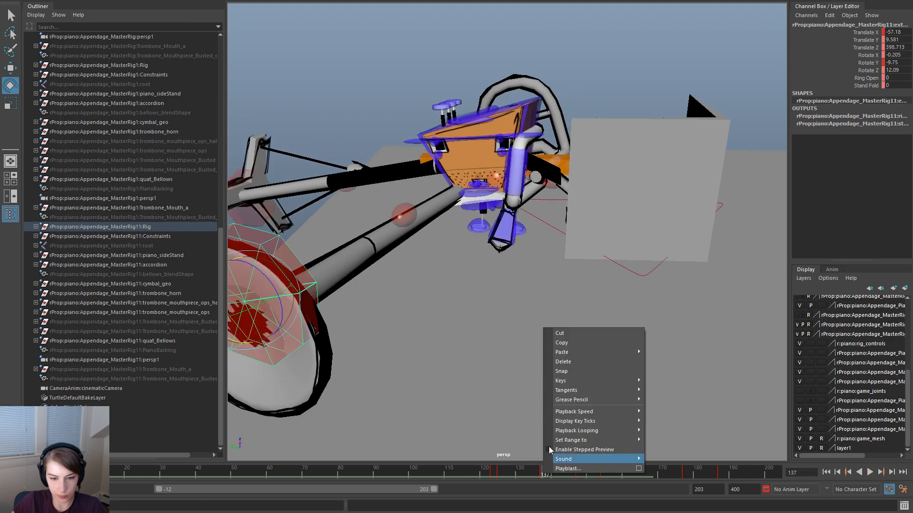
click(563, 362)
key(alt+v)
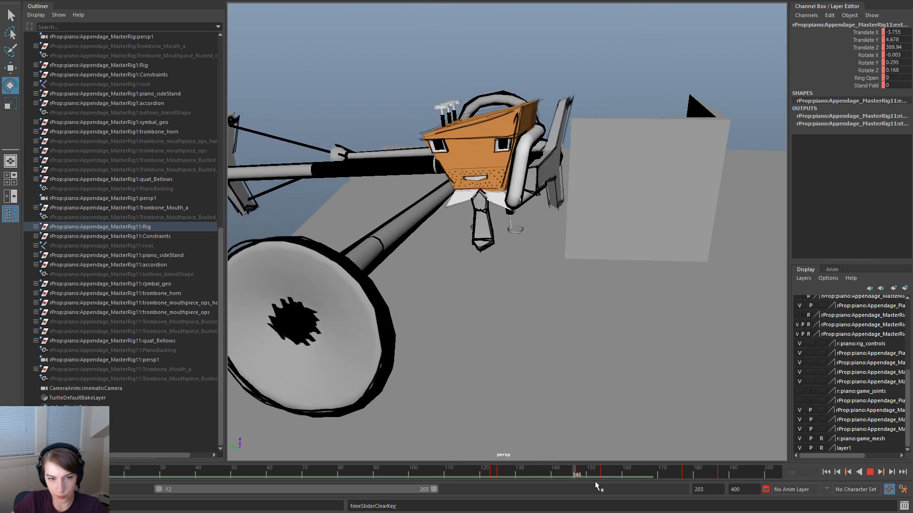
Select the Appendage_MasterRig limb control and its key range from frame 119 to 129, and scrub the jump-out to examine its timing
click(544, 477)
alt+drag(546, 289, 428, 323)
click(614, 334)
alt+drag(333, 391, 491, 365)
shift+drag(550, 475, 482, 480)
mouse_move(427, 473)
mouse_down()
mouse_move(516, 475)
mouse_move(463, 474)
mouse_move(498, 477)
mouse_up()
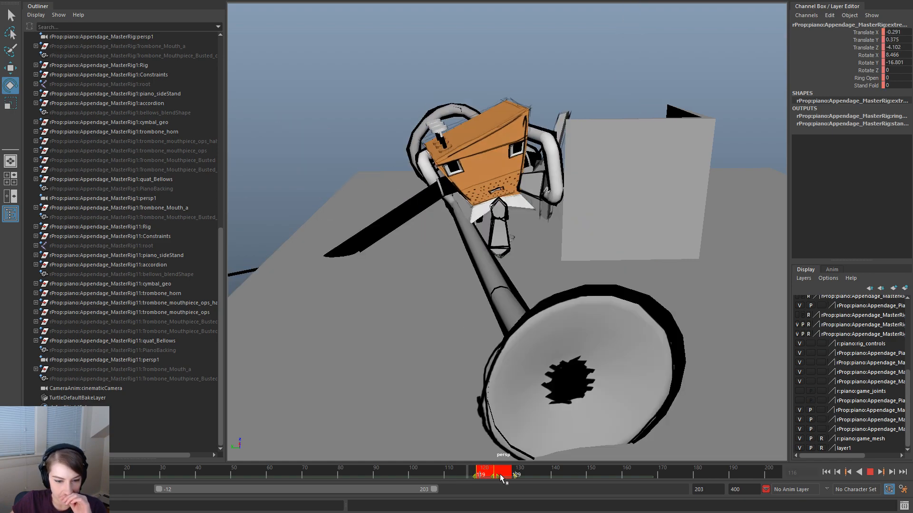
click(426, 474)
drag(458, 475, 810, 452)
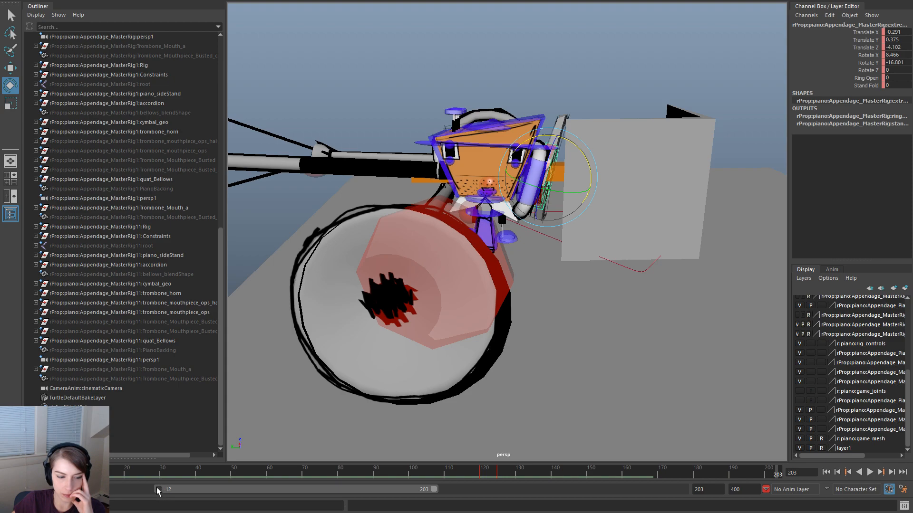
Extend the playback range to frames -70 to 400, deselect the controls and play the whole animation from its start in a wide view
drag(159, 489, 119, 490)
drag(434, 493, 811, 492)
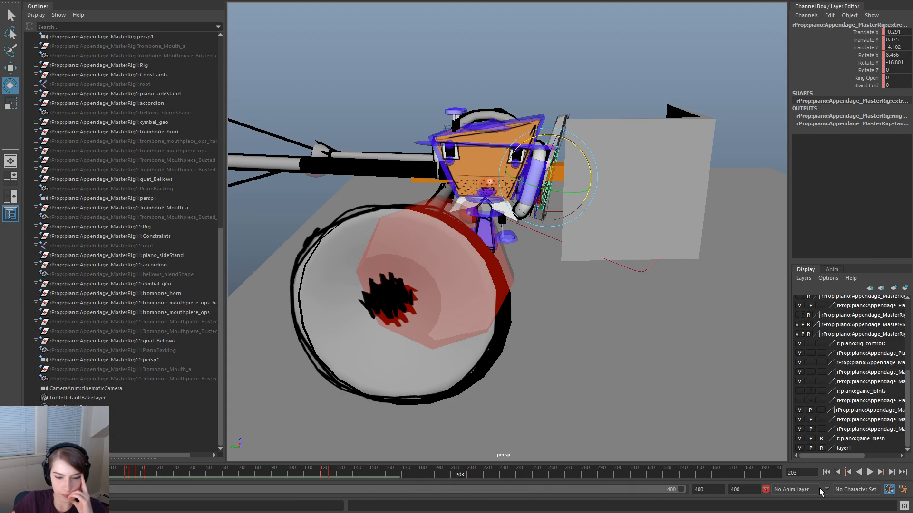
scroll(551, 376, down, 5)
click(690, 146)
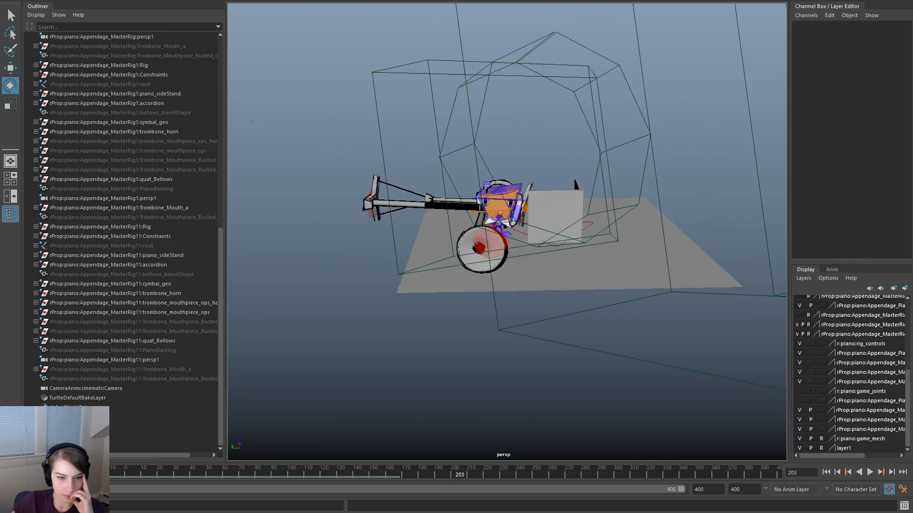
key(alt+shift+v)
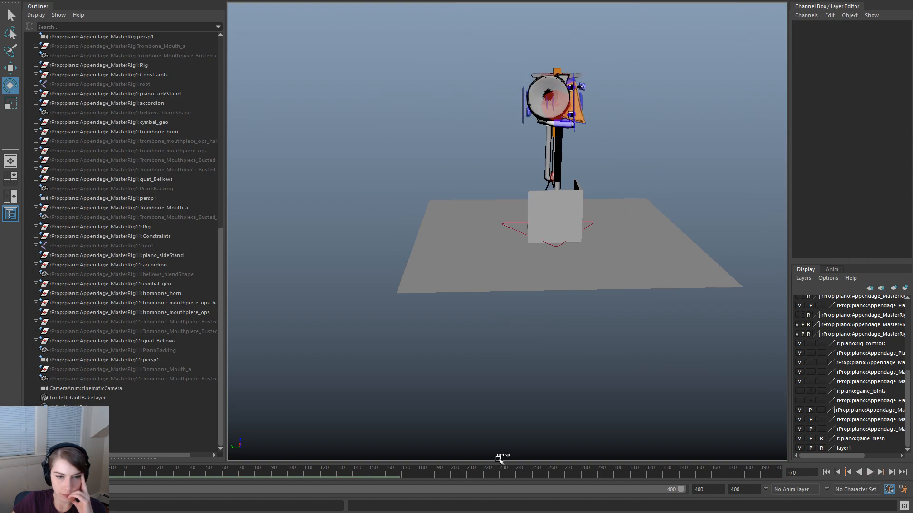
click(870, 472)
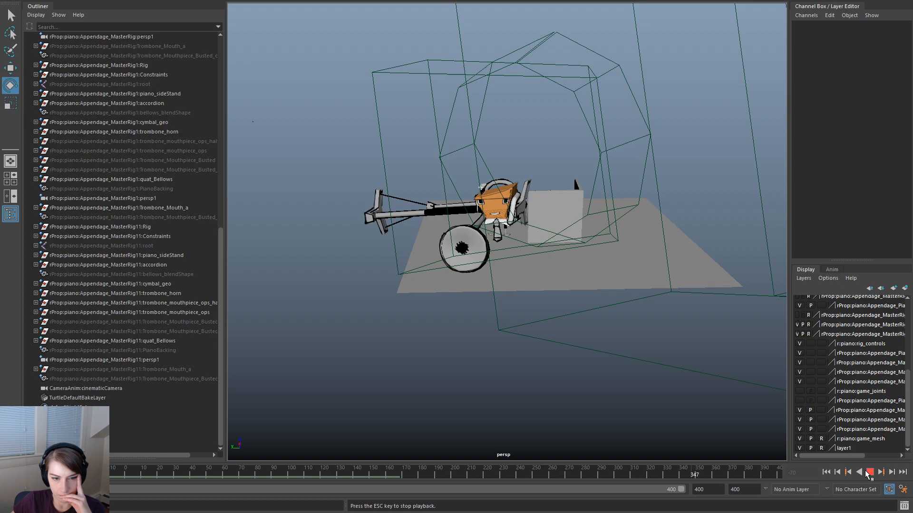
click(868, 472)
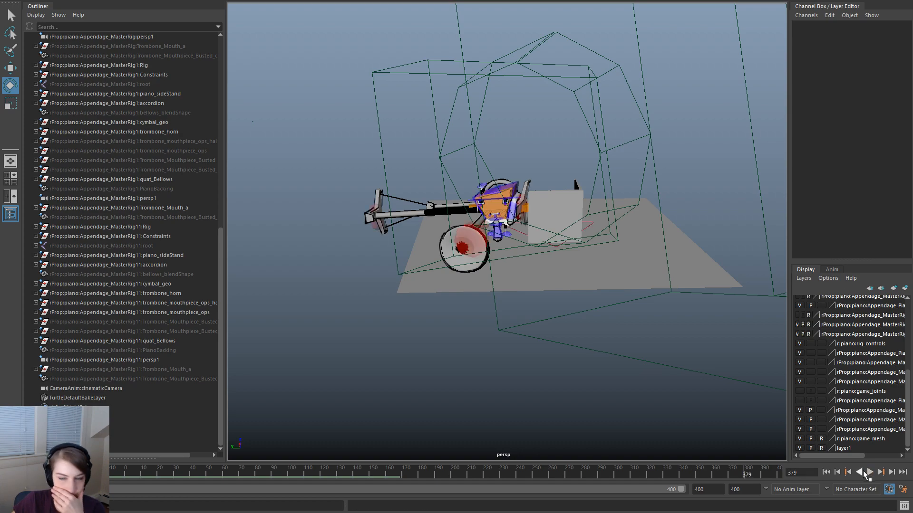
Play and scrub the full animation again in a closer view of the character, ending at frame 400
key(f)
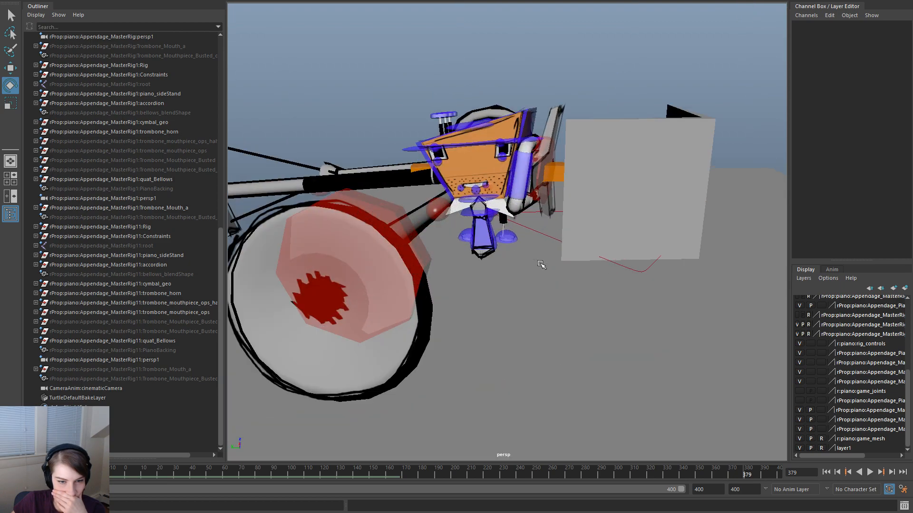
key(alt+v)
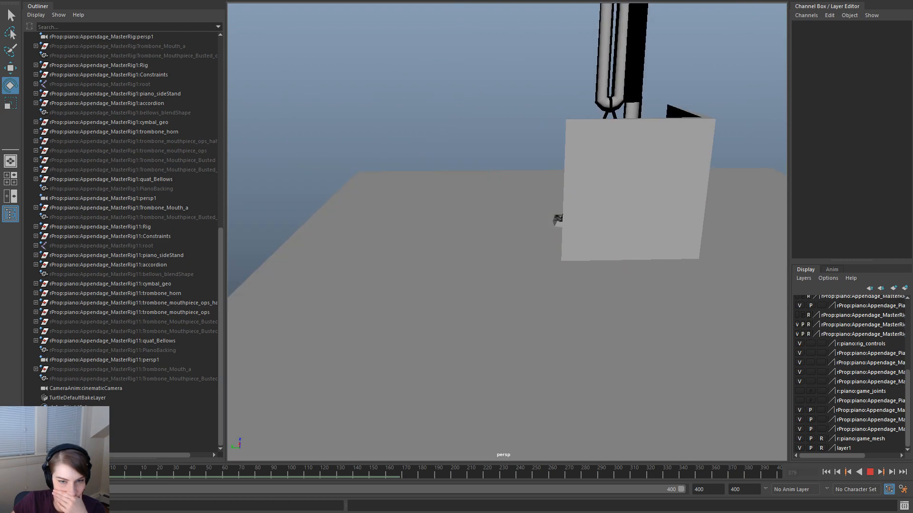
mouse_move(200, 465)
mouse_down()
mouse_move(764, 446)
mouse_move(110, 446)
mouse_move(499, 481)
mouse_move(660, 480)
mouse_up()
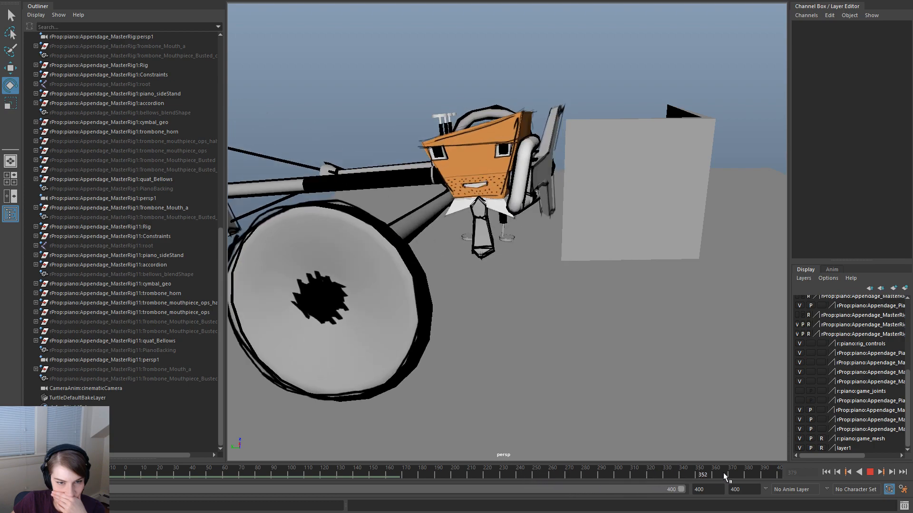
drag(789, 472, 792, 473)
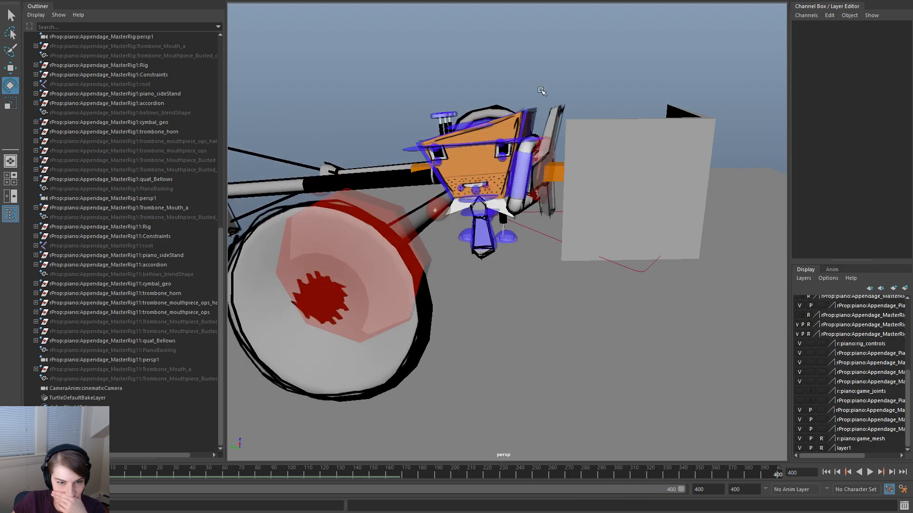